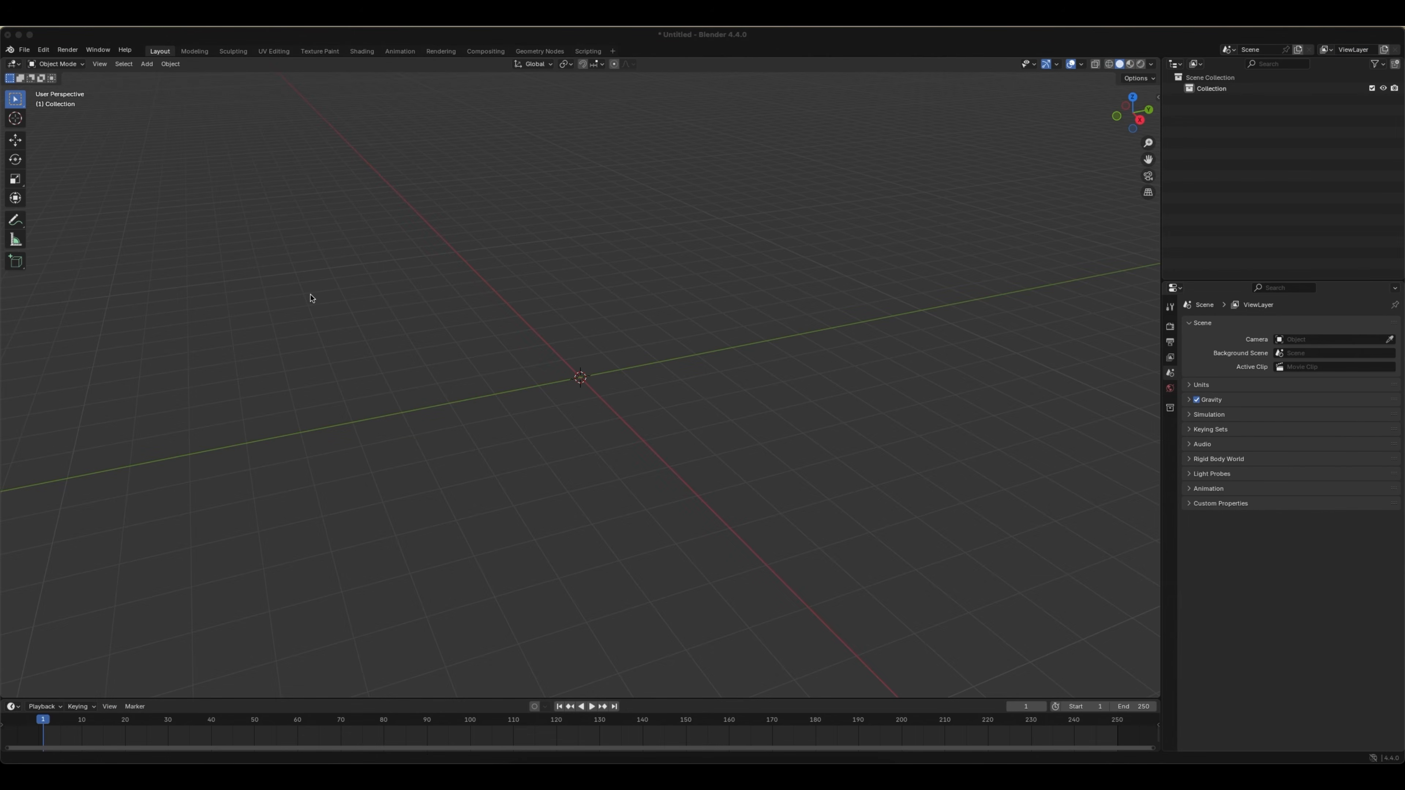
- Install and enable the Mixanimo_Pro.zip add-on from the Downloads folder, check its details, and close the preferences
click(43, 51)
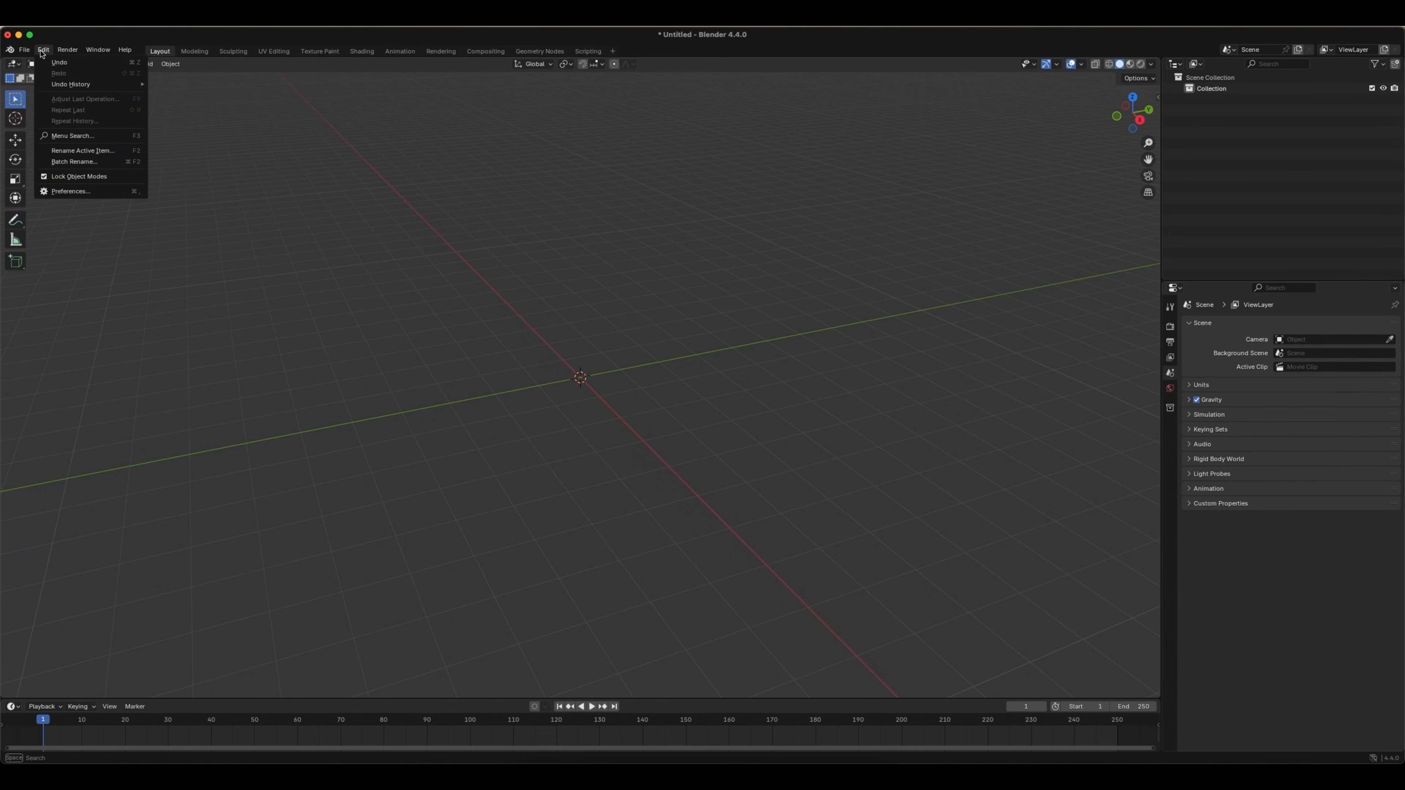
click(71, 191)
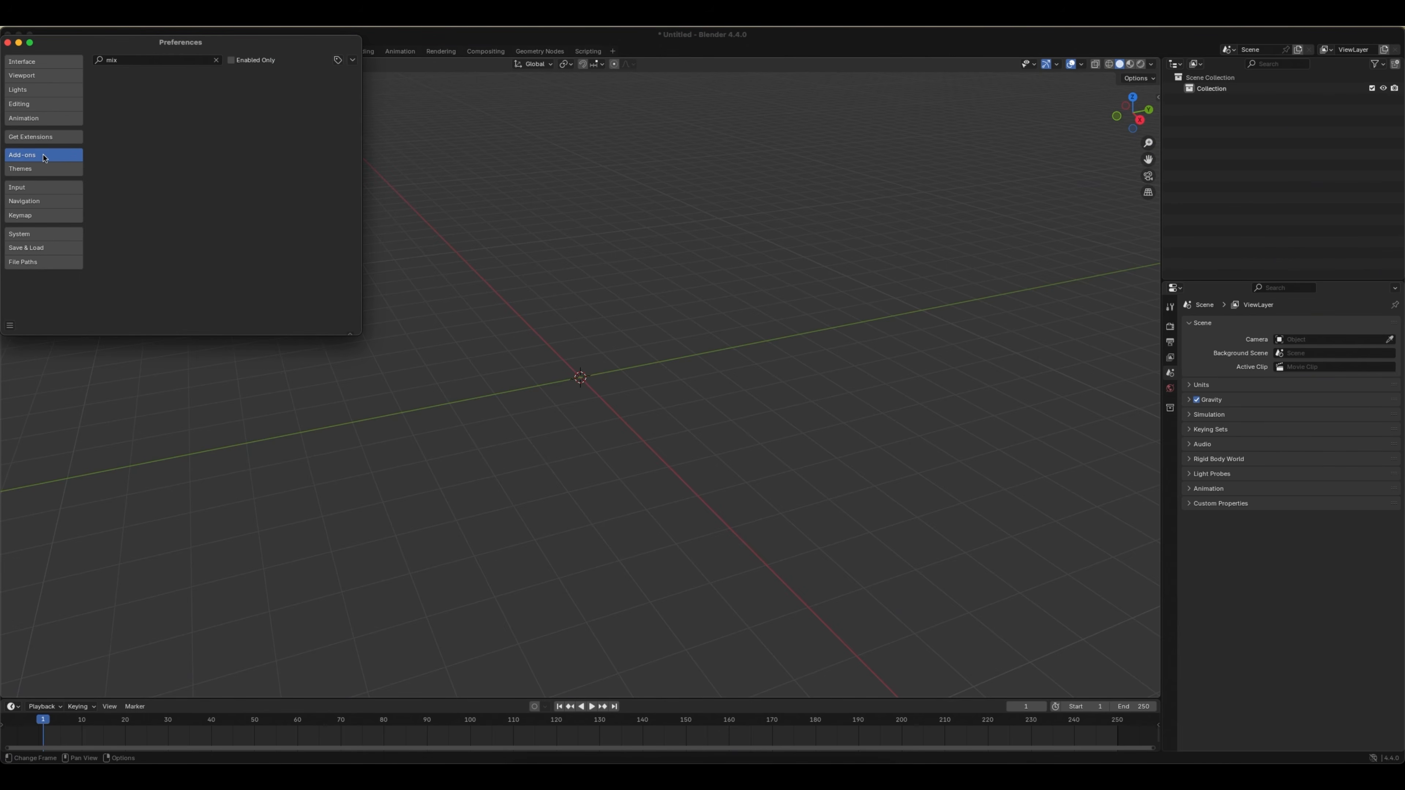
click(353, 60)
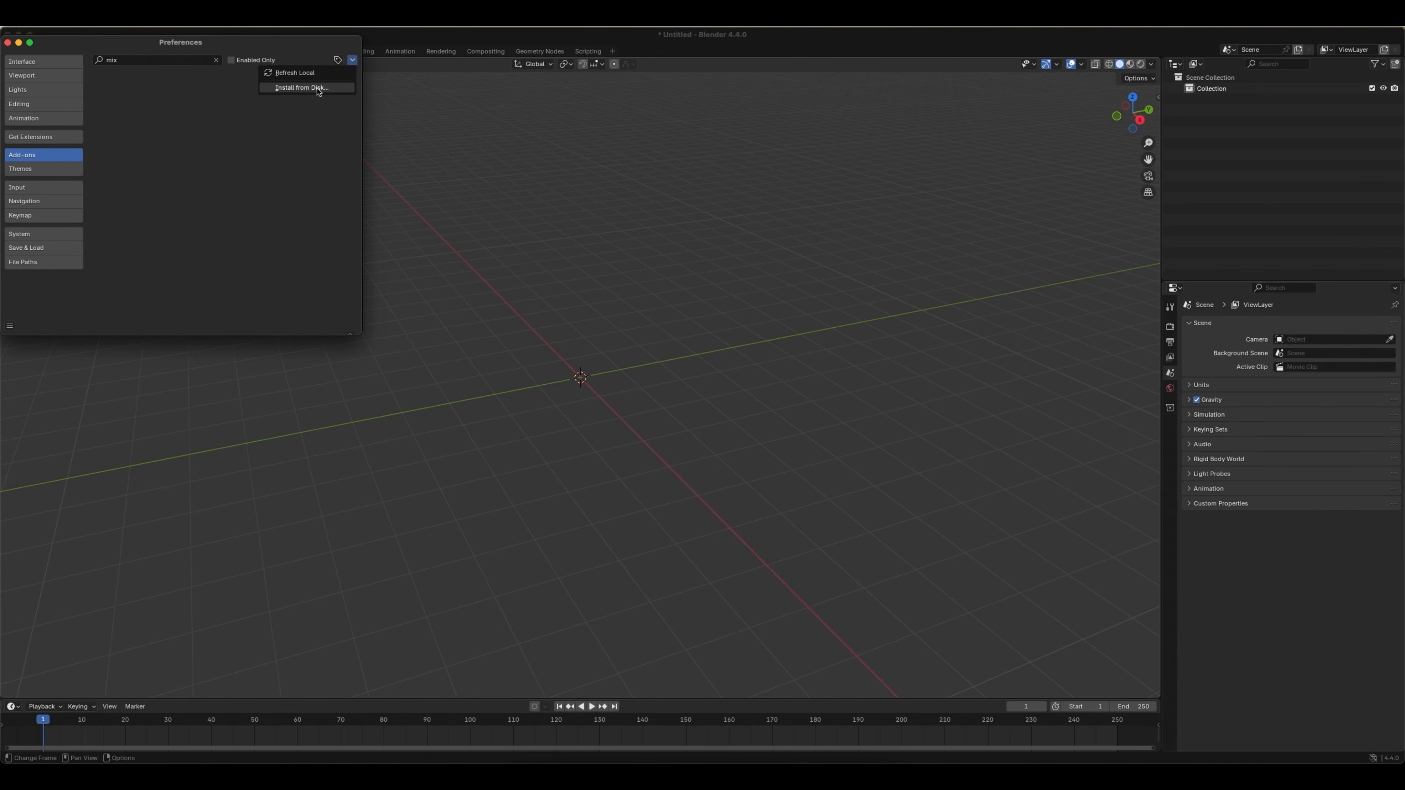
click(305, 88)
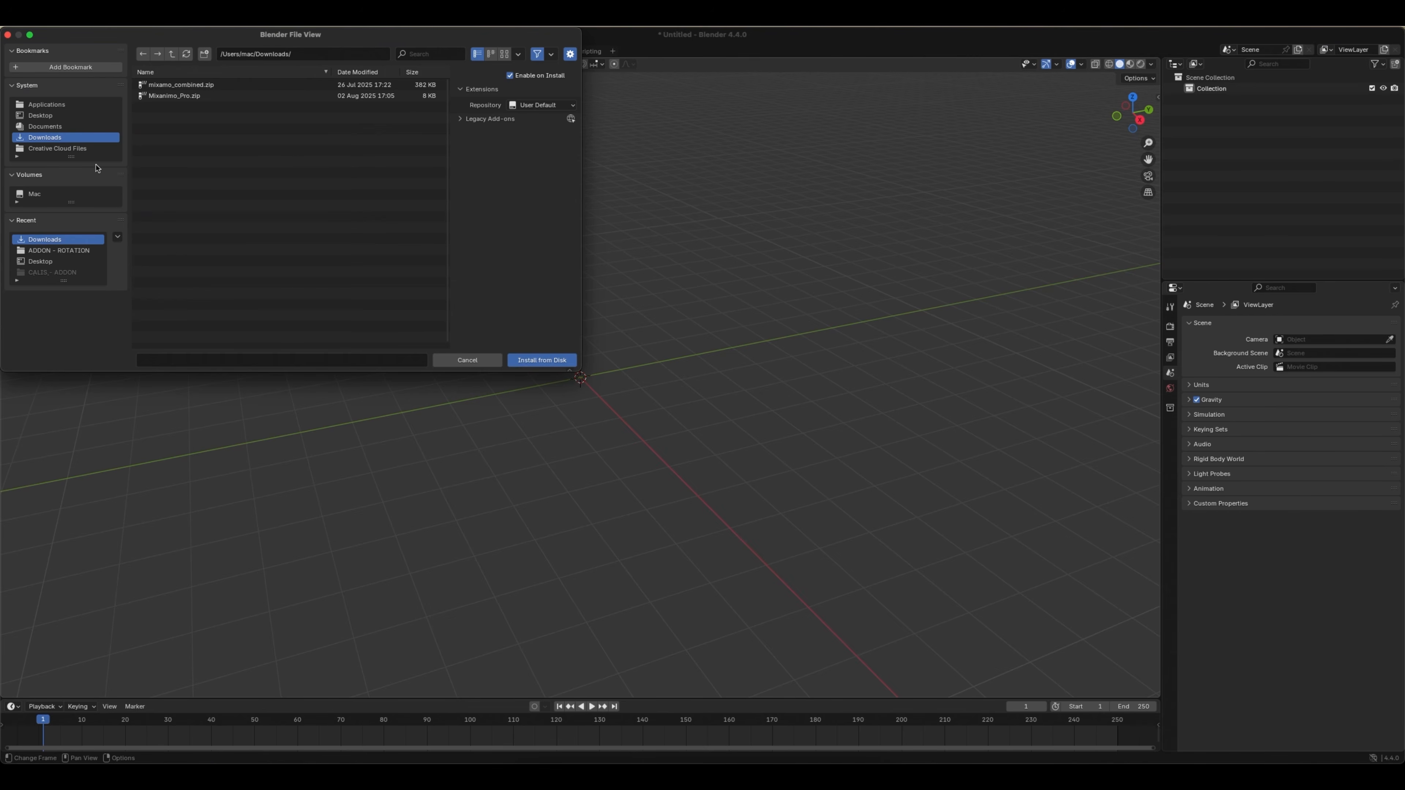
click(228, 89)
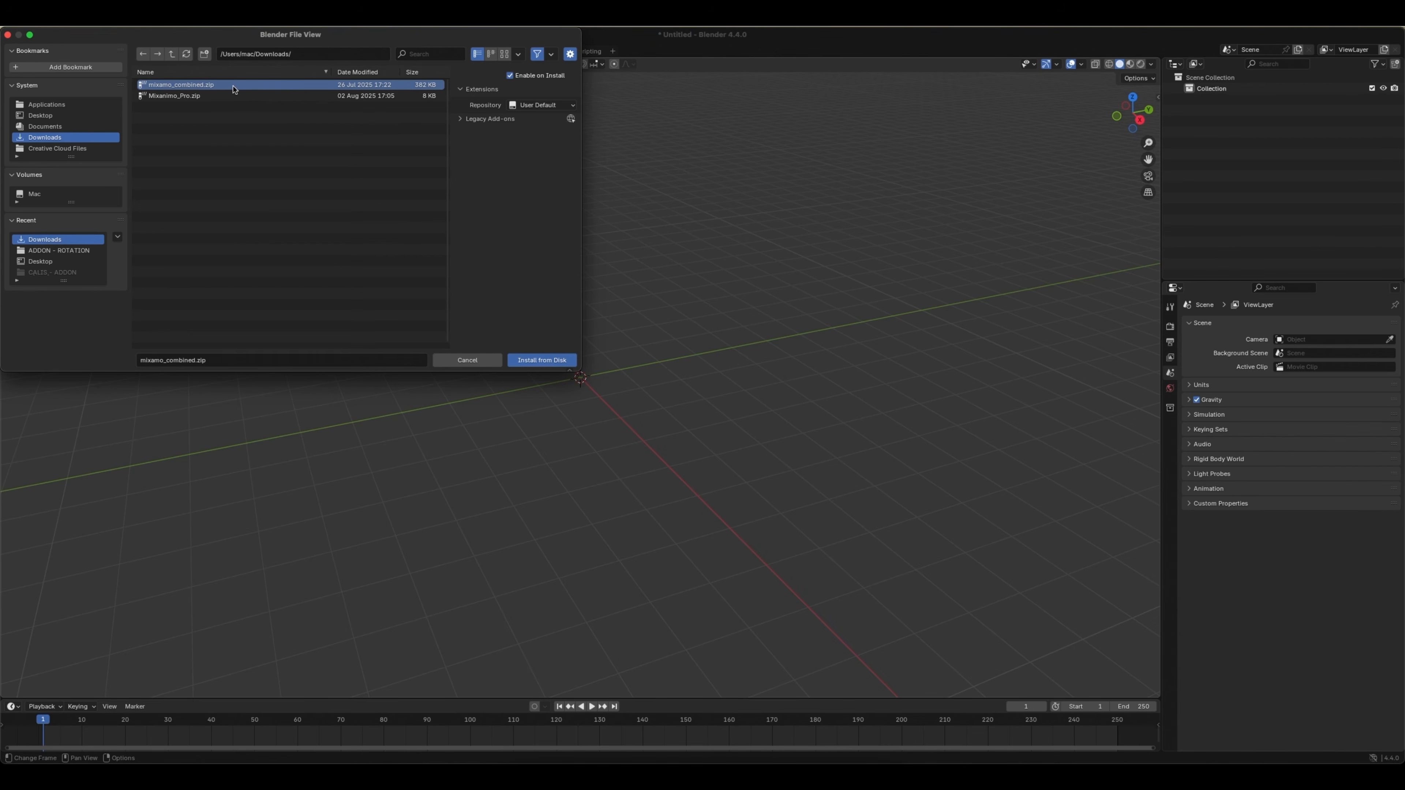
click(167, 97)
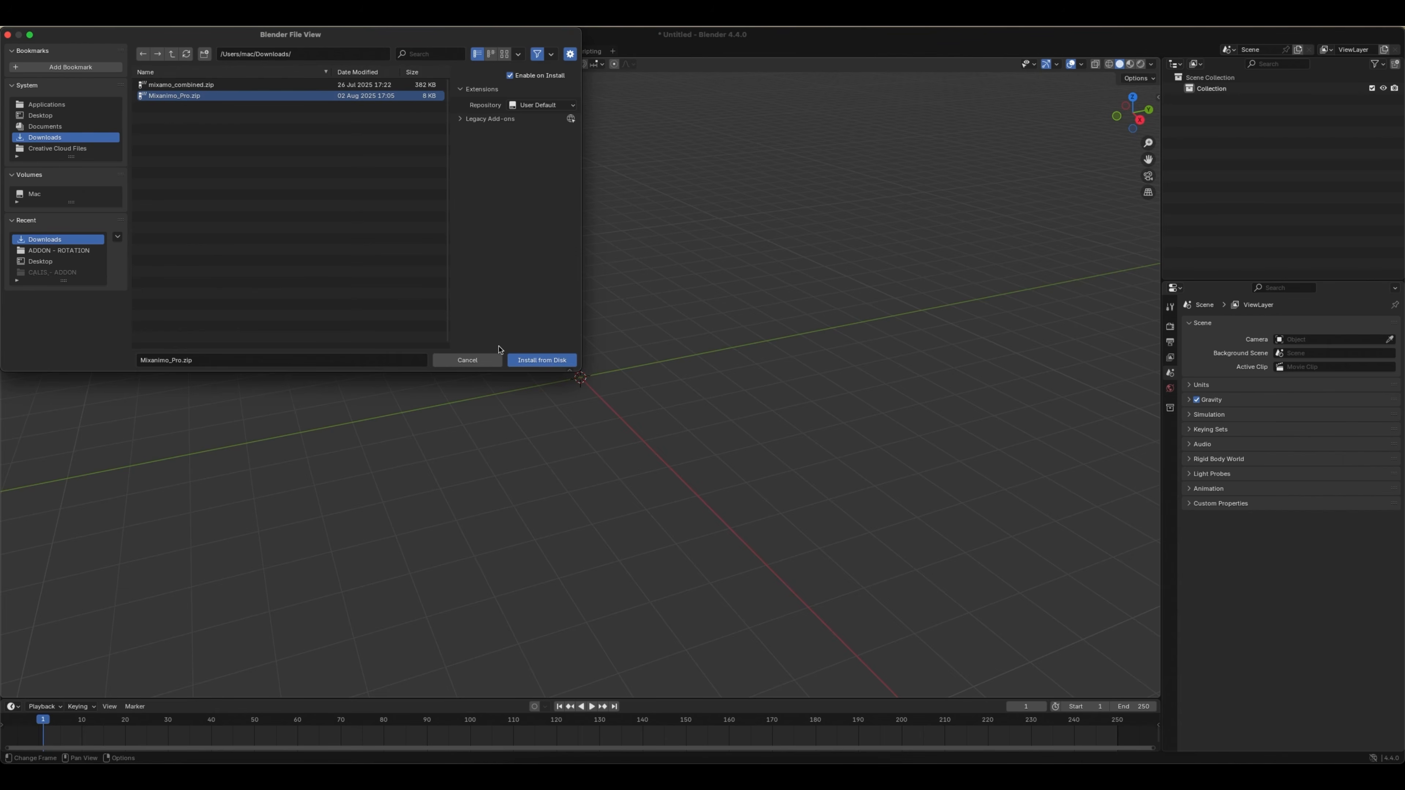
click(553, 363)
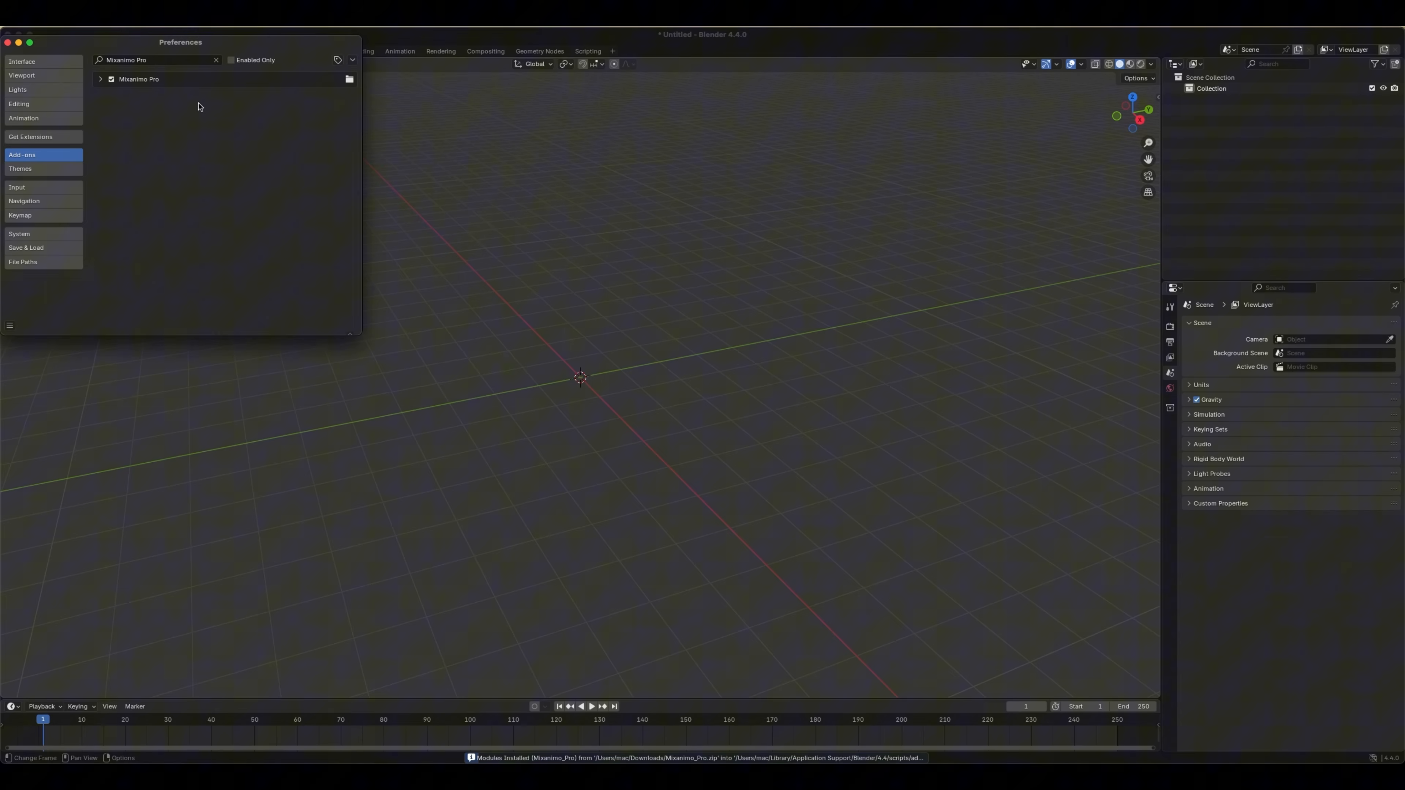
click(103, 80)
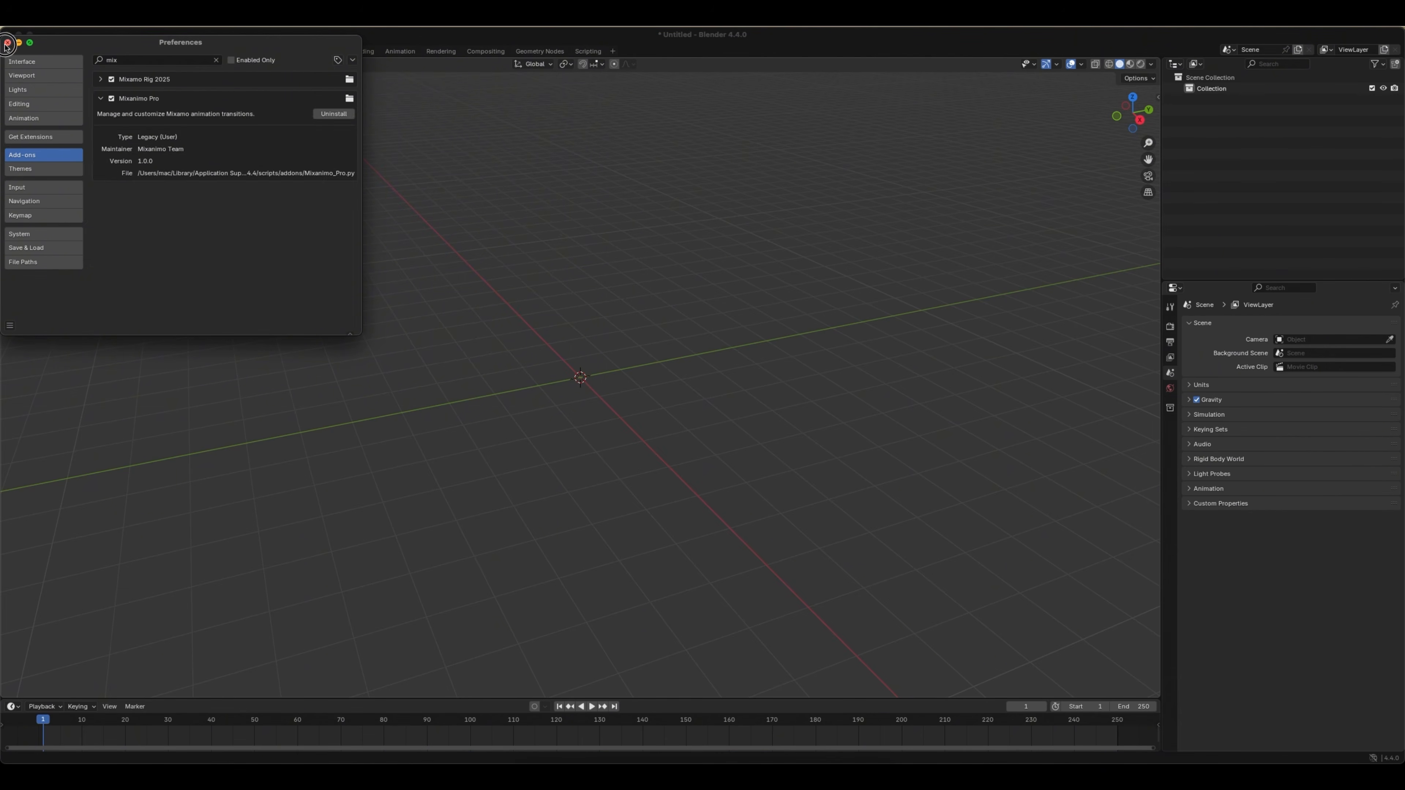
click(8, 42)
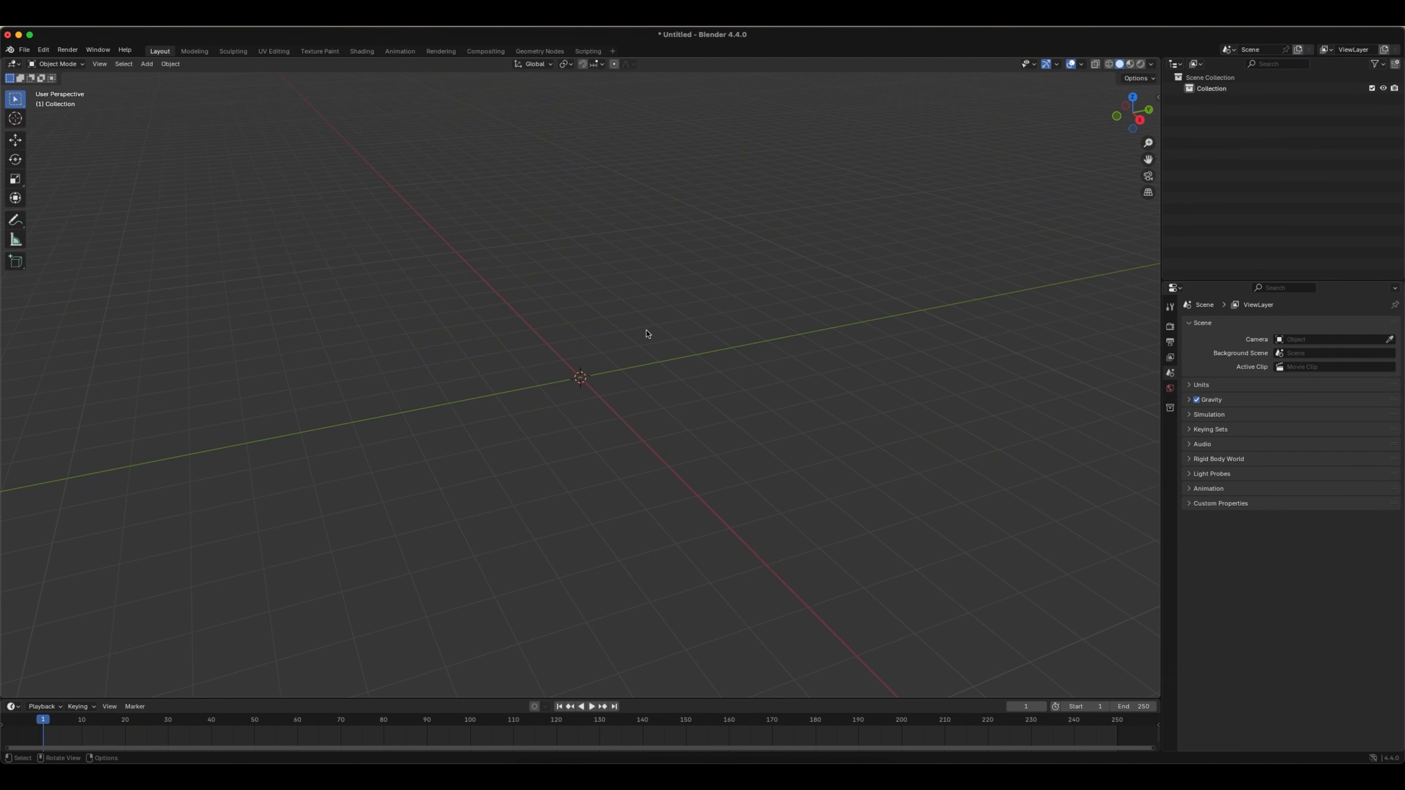
- Show the viewport sidebar, narrow it, and display the Mixanimo Tools after viewing the Mixamo control rig tools
key(n)
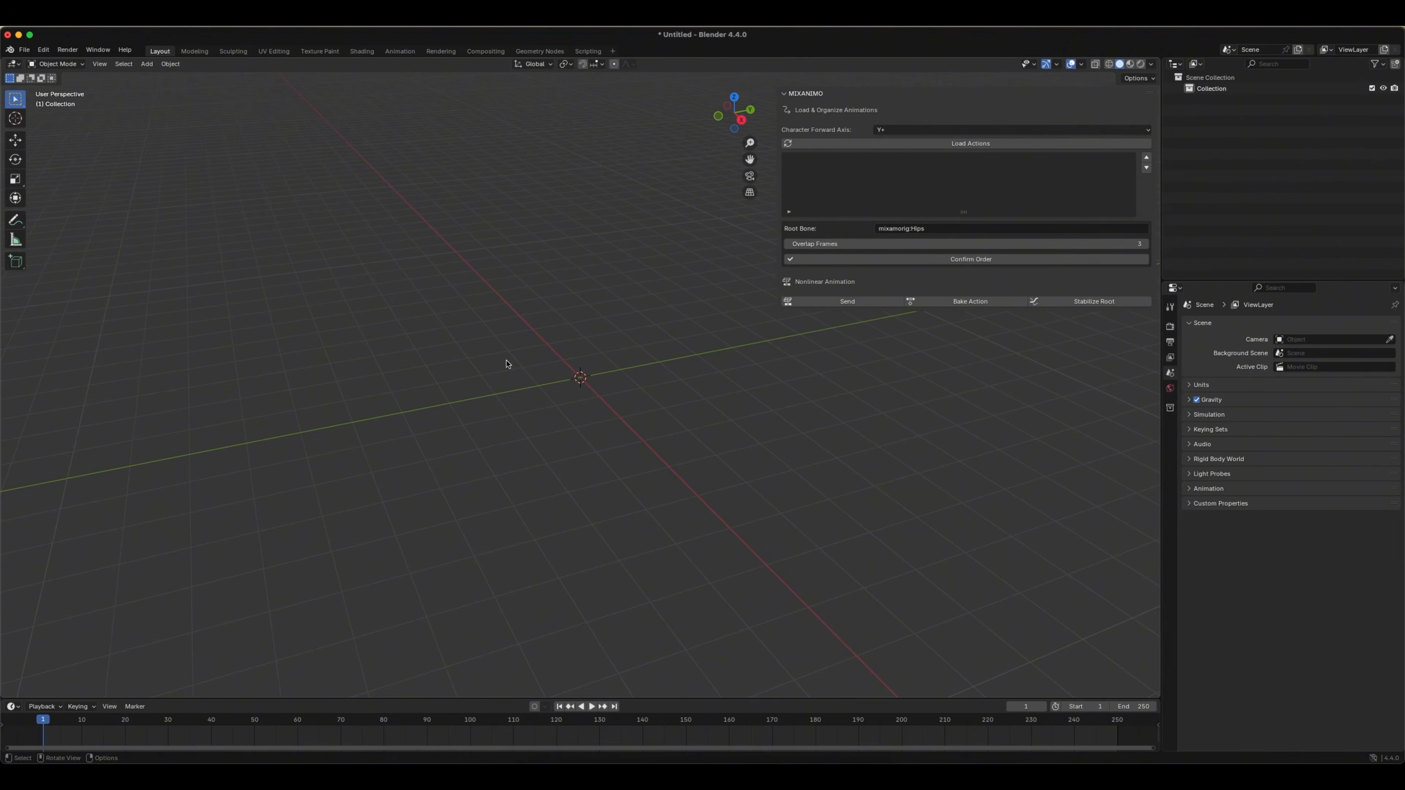
drag(767, 181, 849, 182)
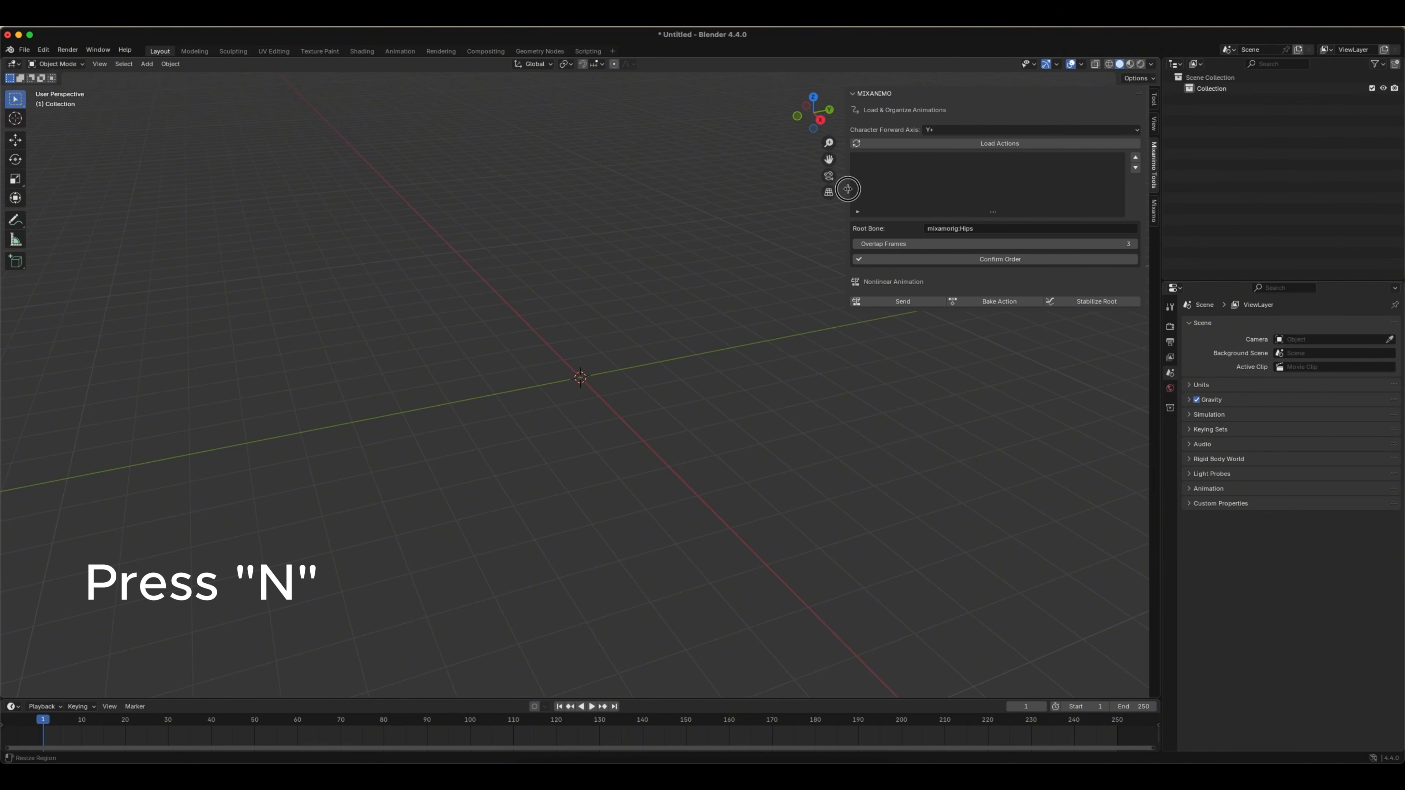
click(1154, 215)
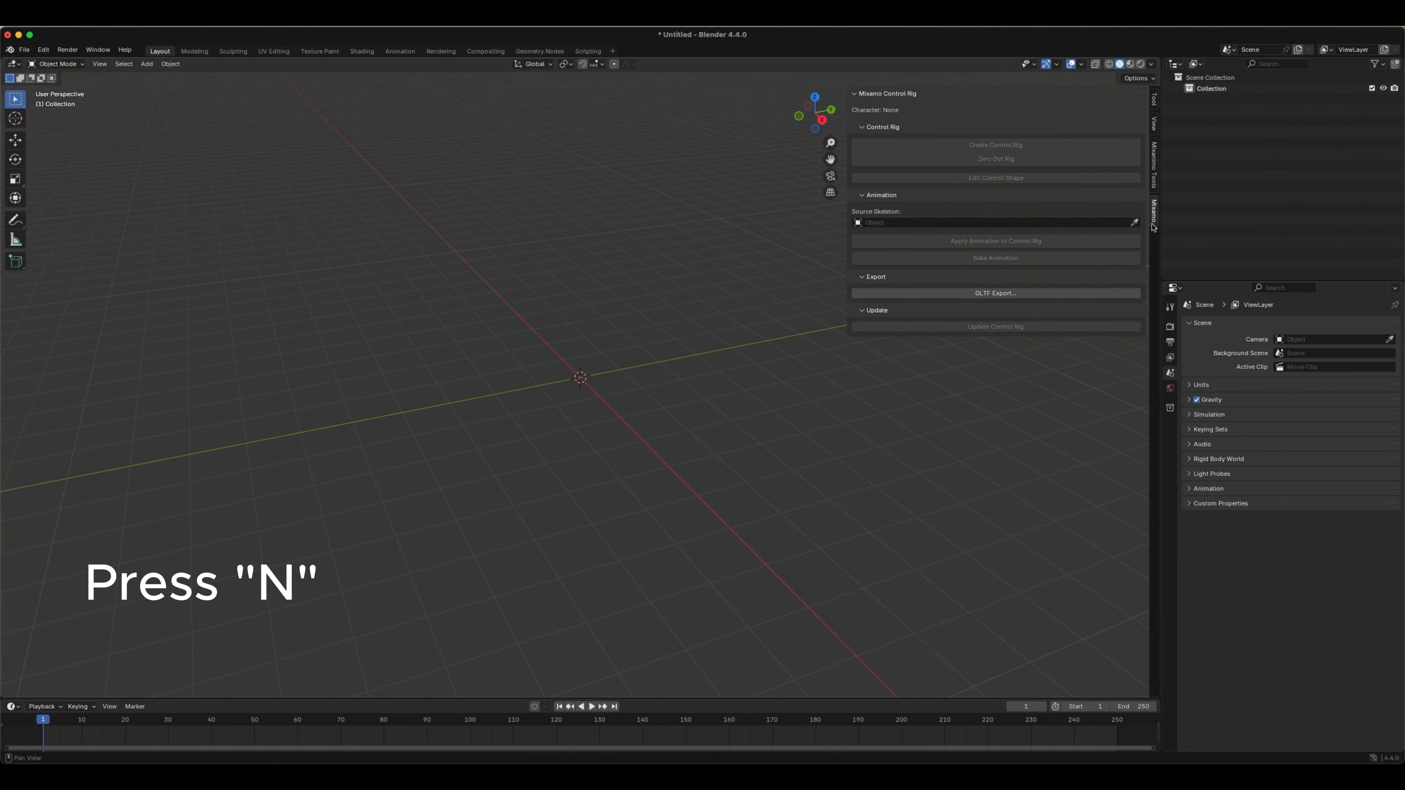
click(1154, 163)
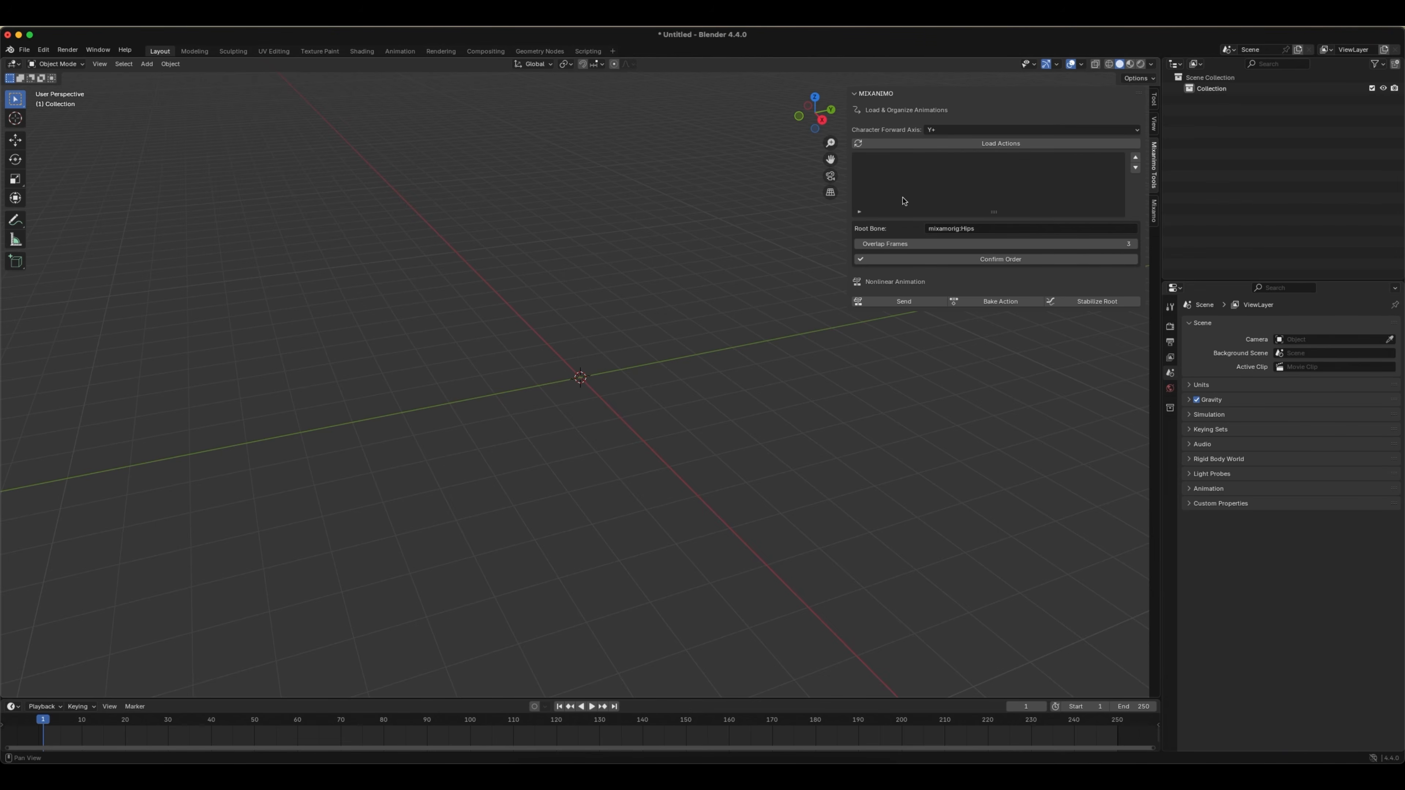
- Import the 1-Walking.fbx character animation from the Downloads folder
click(25, 50)
mouse_move(42, 205)
click(184, 310)
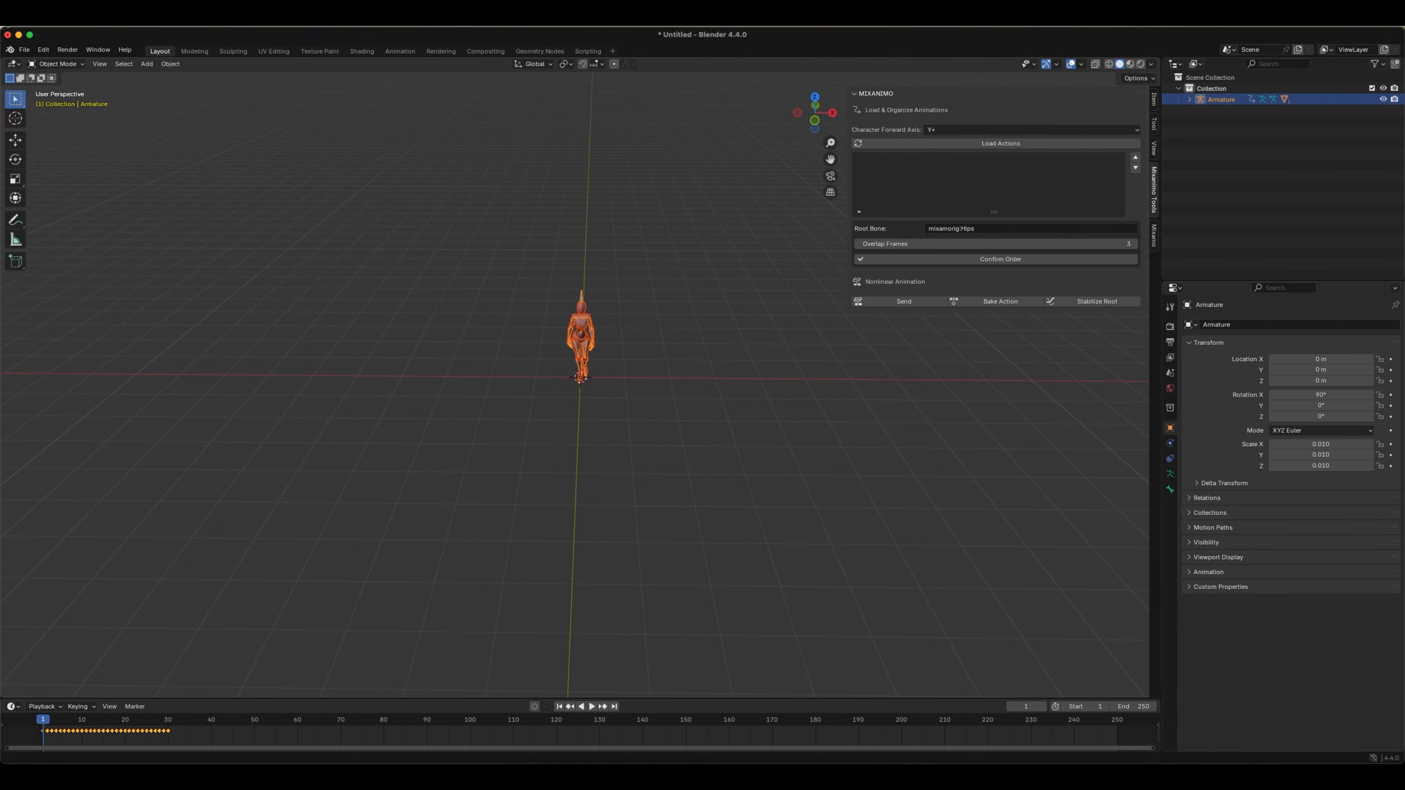
- Import 2-Fast Run.fbx and move its armature along X to about -1.09 m, beside the walking character
click(193, 303)
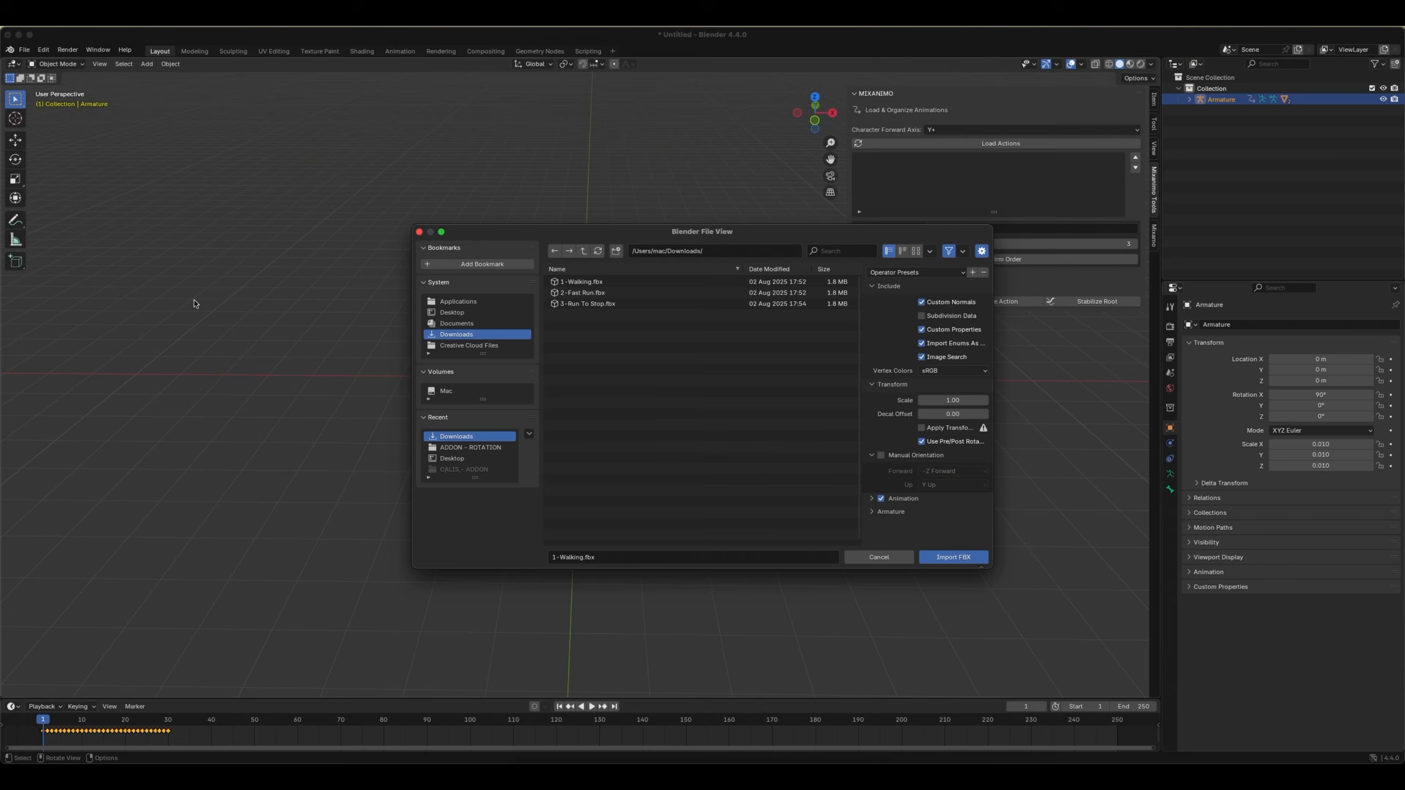
double_click(581, 293)
key(g)
key(x)
click(562, 334)
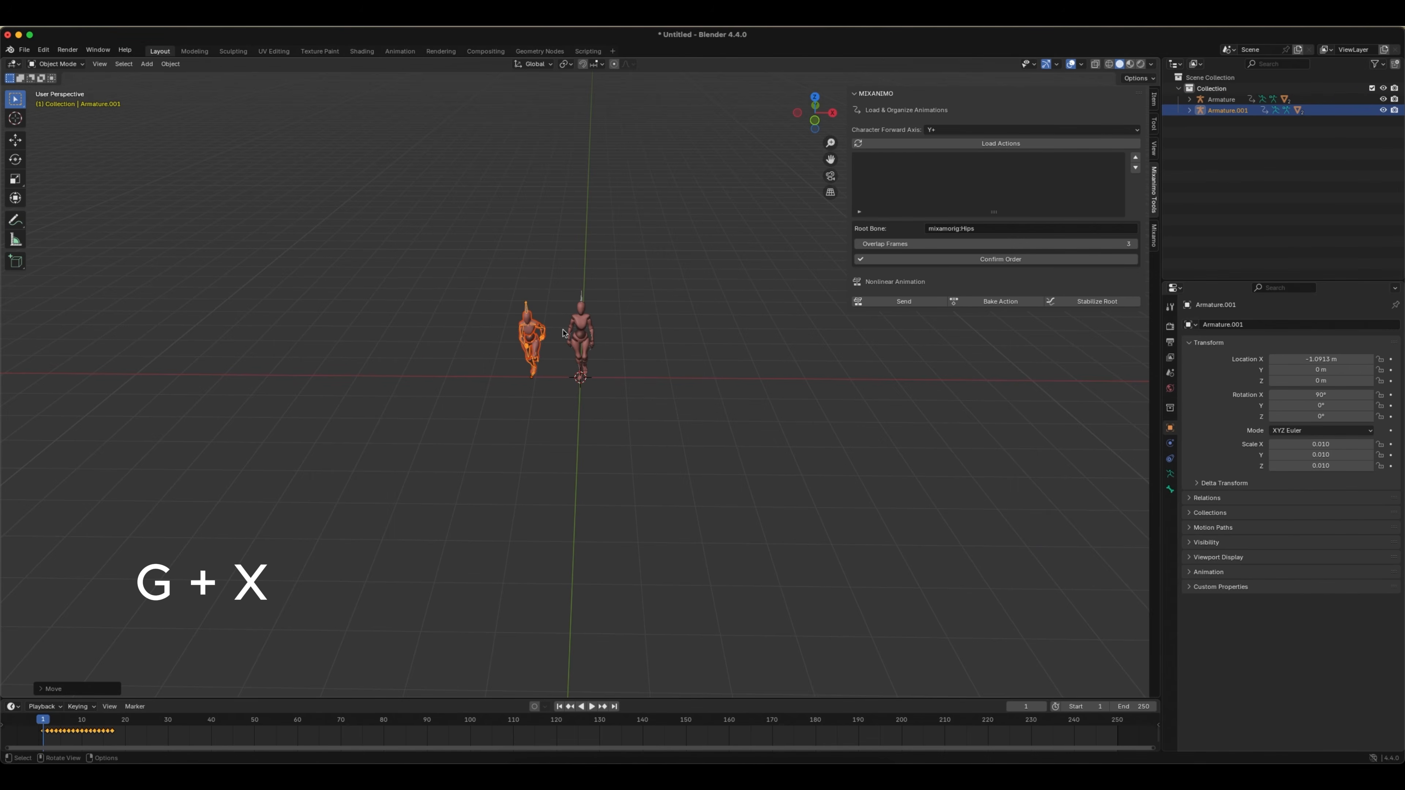
- Select the walking character's armature and load the actions of both characters into the Mixanimo list
scroll(564, 332, up, 5)
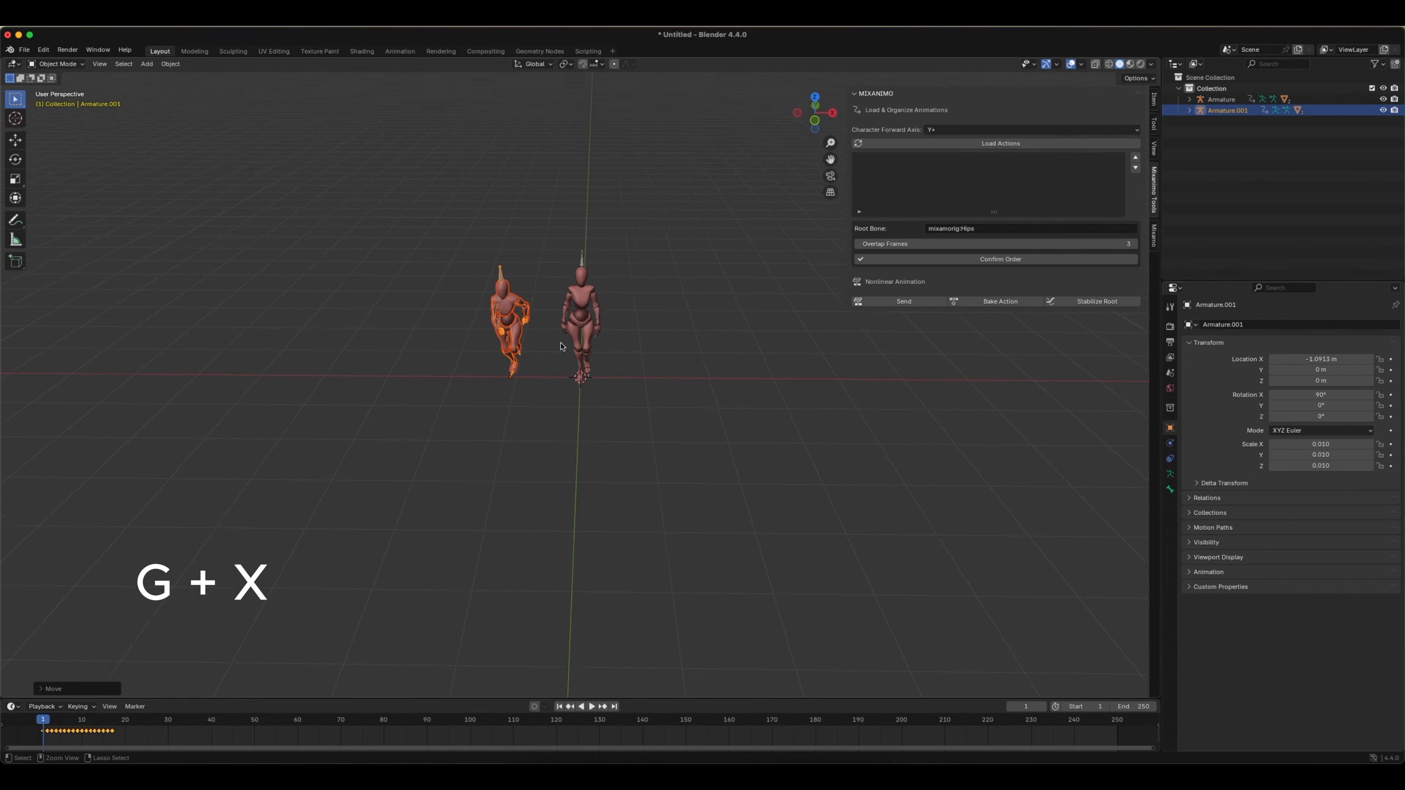
click(588, 216)
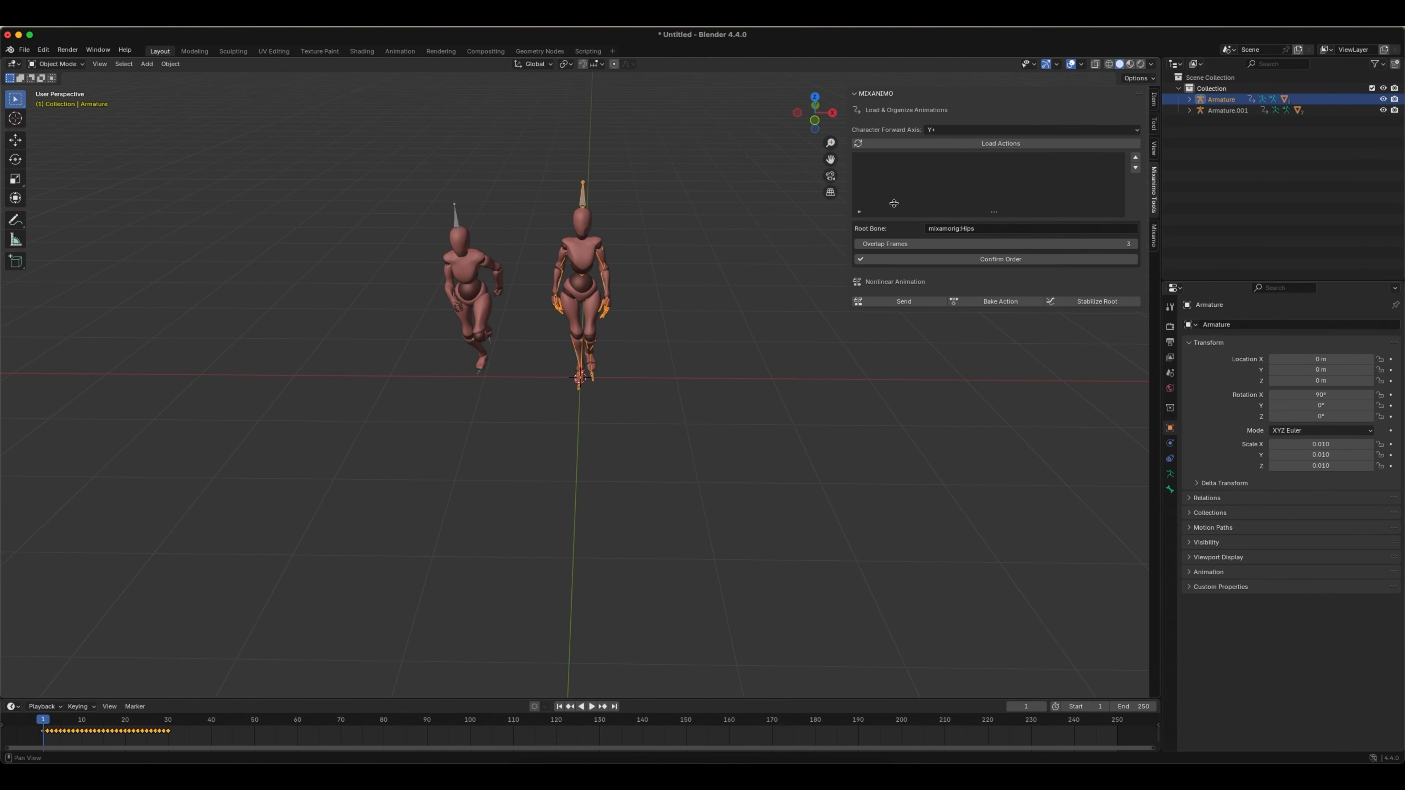
click(956, 145)
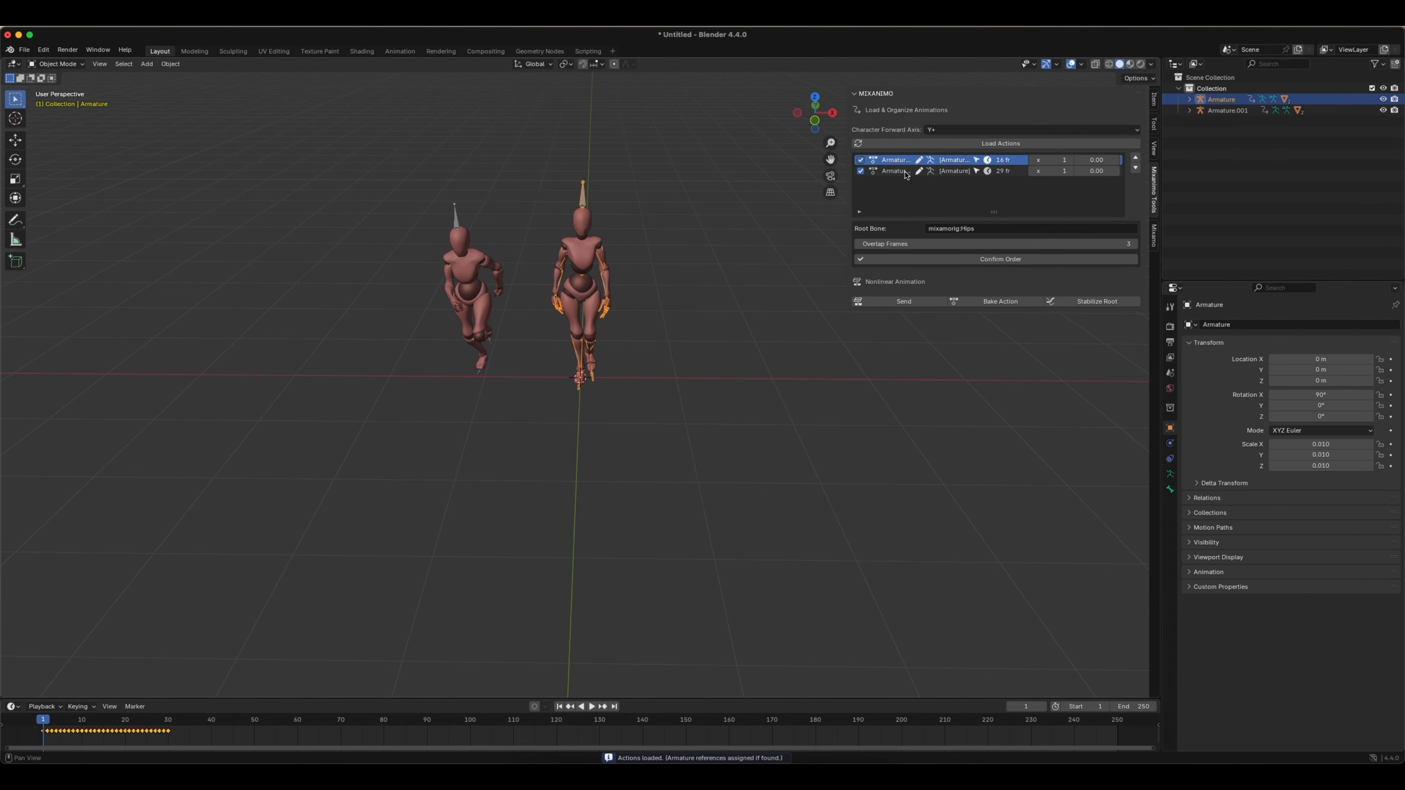
- Widen the sidebar and select the listed actions and both armatures in turn to see which action belongs to which character
click(892, 171)
click(892, 160)
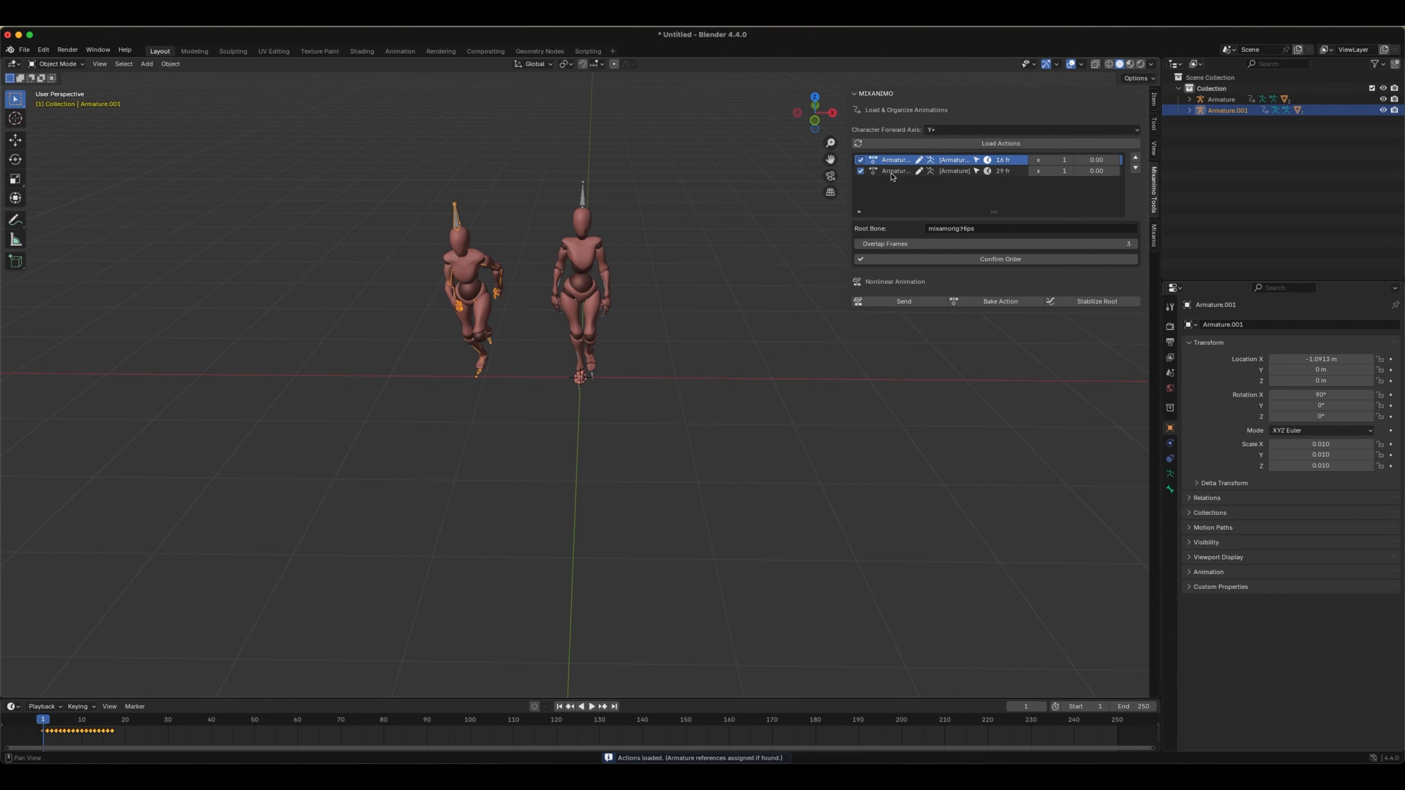
click(893, 171)
drag(847, 180, 742, 175)
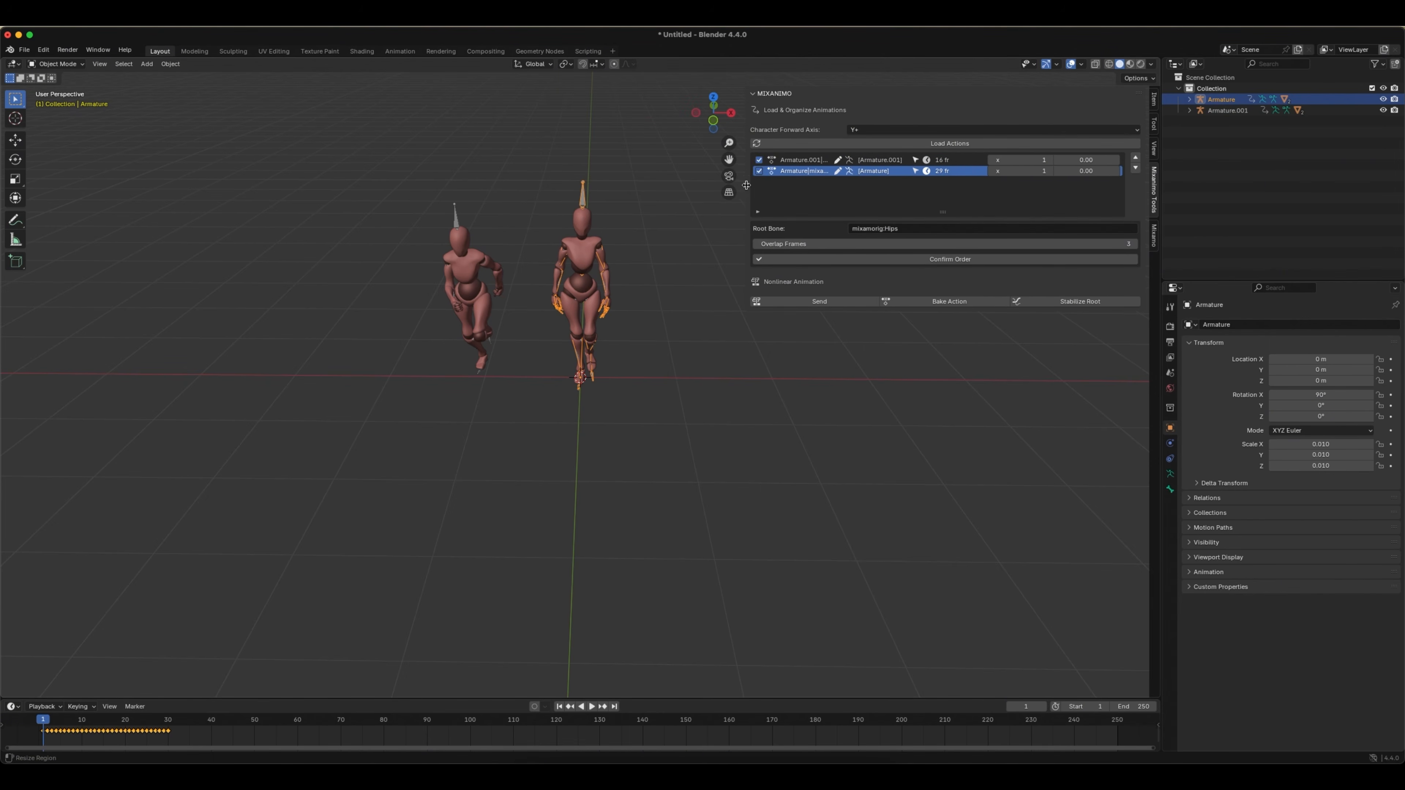
click(457, 215)
click(582, 195)
click(457, 216)
- Move the walking armature's action to first place in the action order and make the list area taller
click(585, 198)
click(1135, 158)
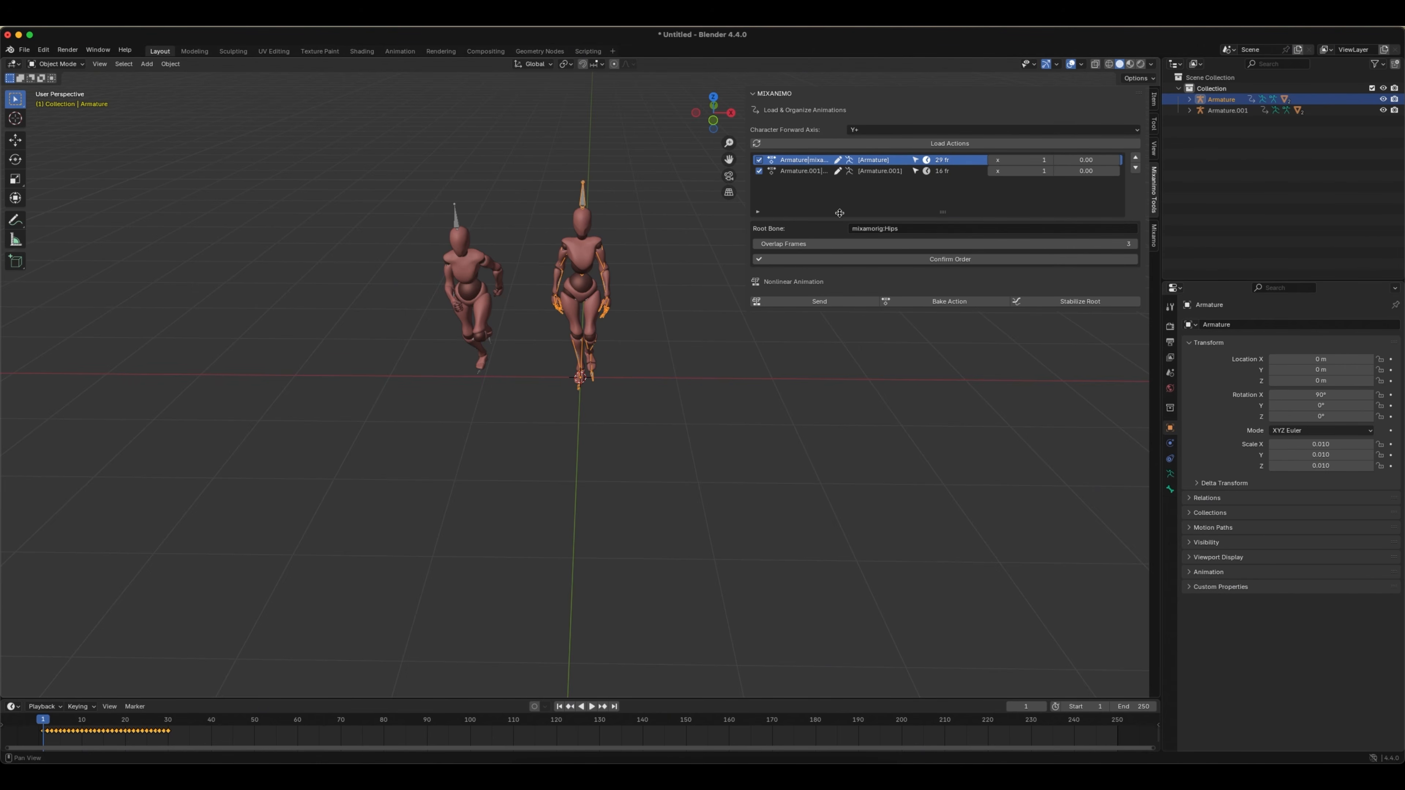
drag(839, 217, 832, 272)
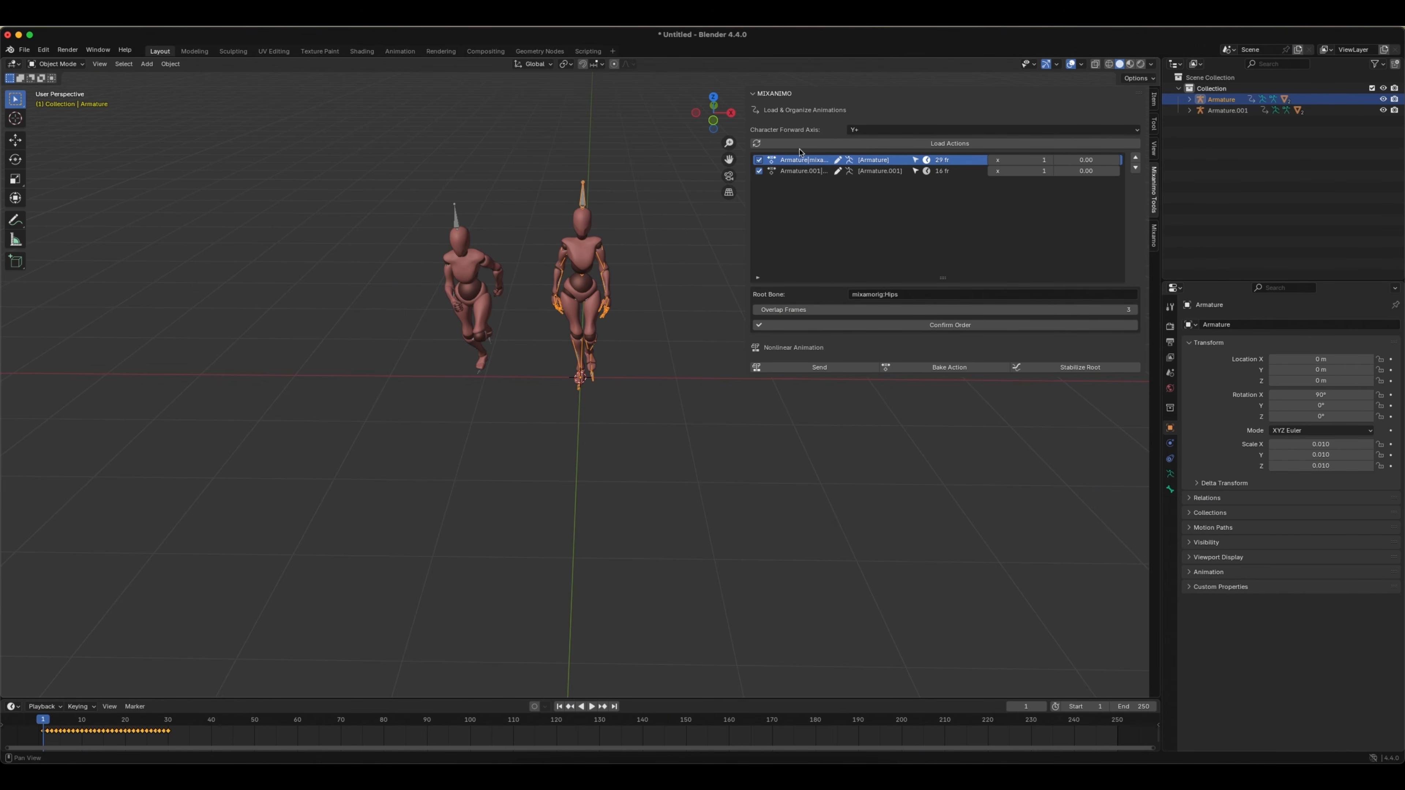
- Exclude the running armature's action from the list and include it again
click(759, 171)
click(758, 171)
click(758, 171)
- Rename the walking armature's action to 1-Walking in the Mixanimo list
click(838, 161)
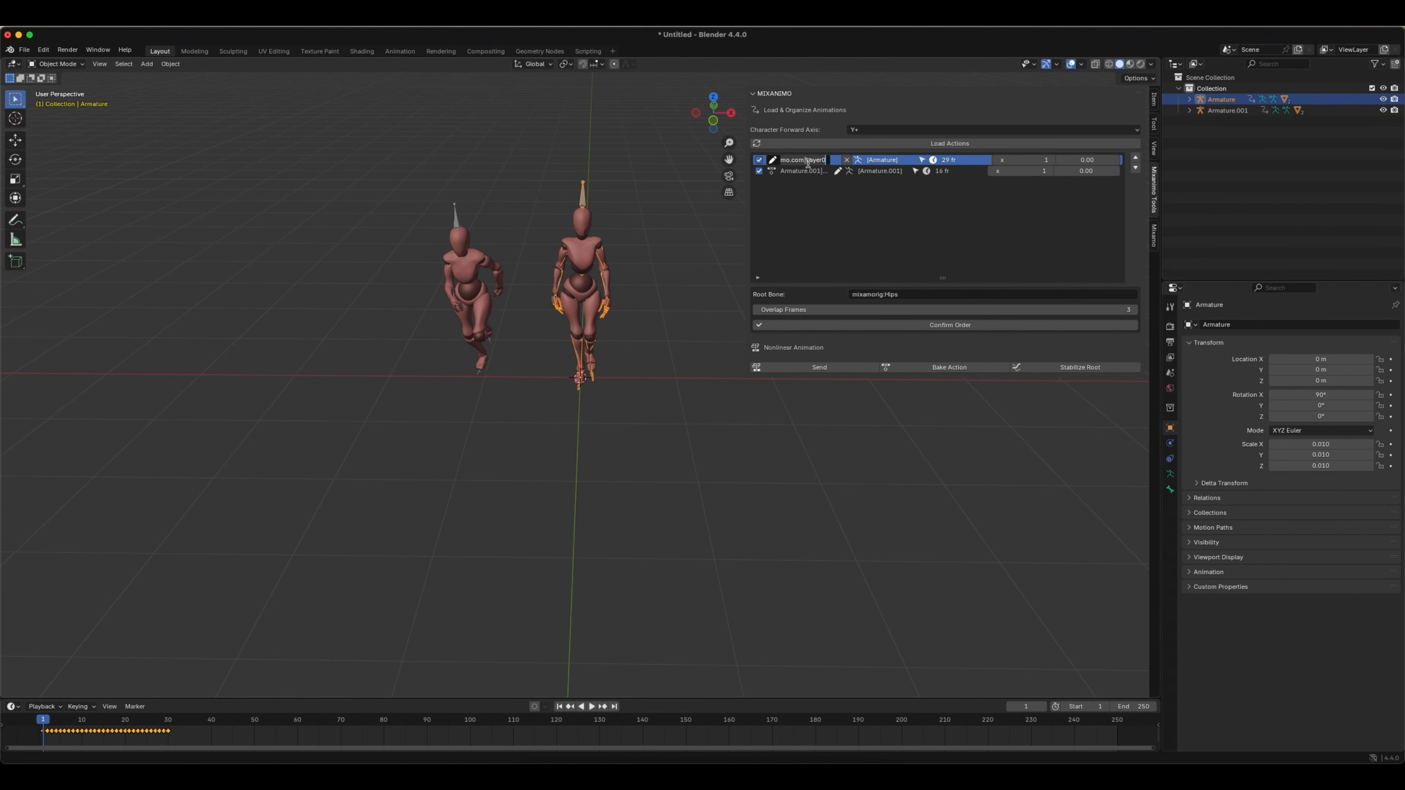
key(ctrl+a)
text(1)
key(Return)
click(835, 161)
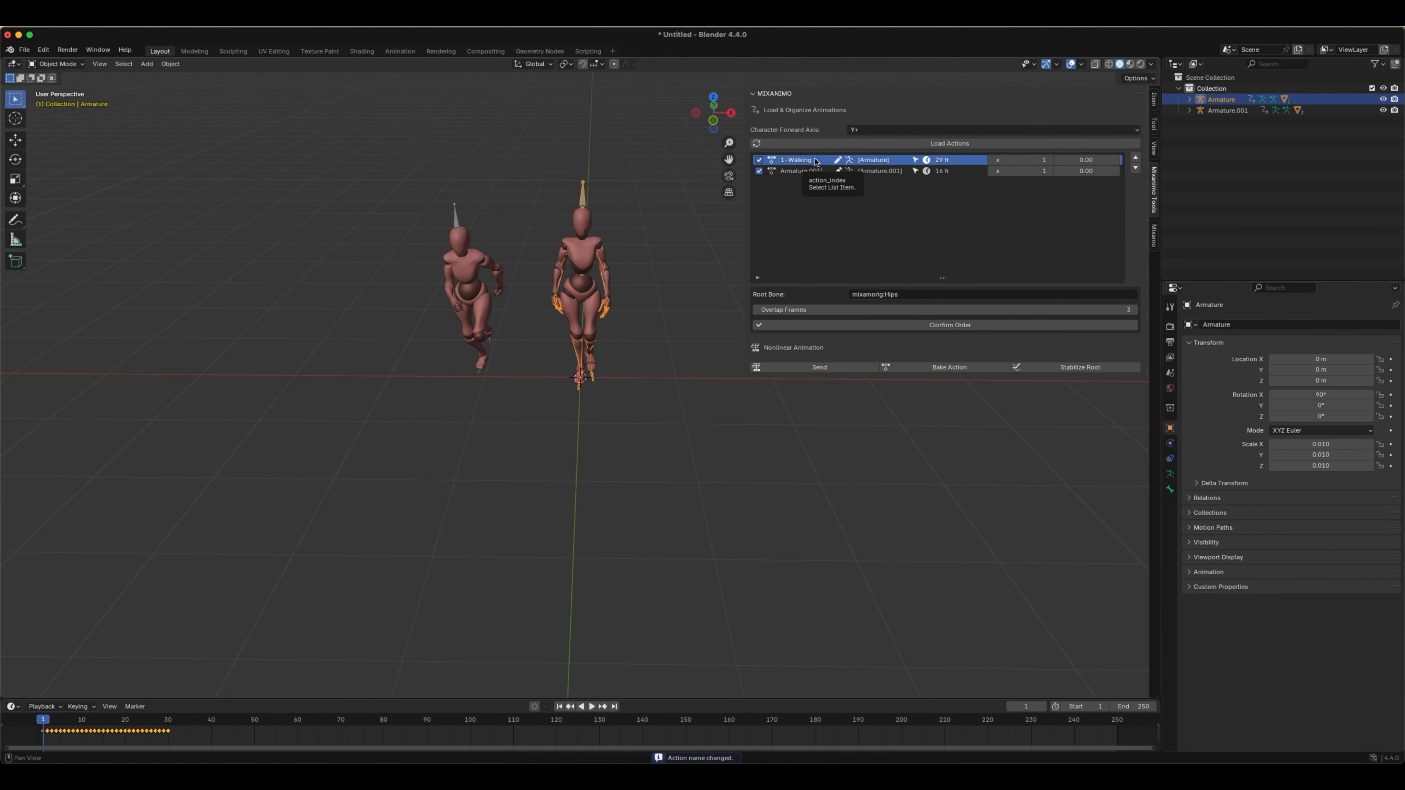
- Inspect the action name under the walking armature's animation data in the Outliner, and collapse the hierarchy again
click(1191, 100)
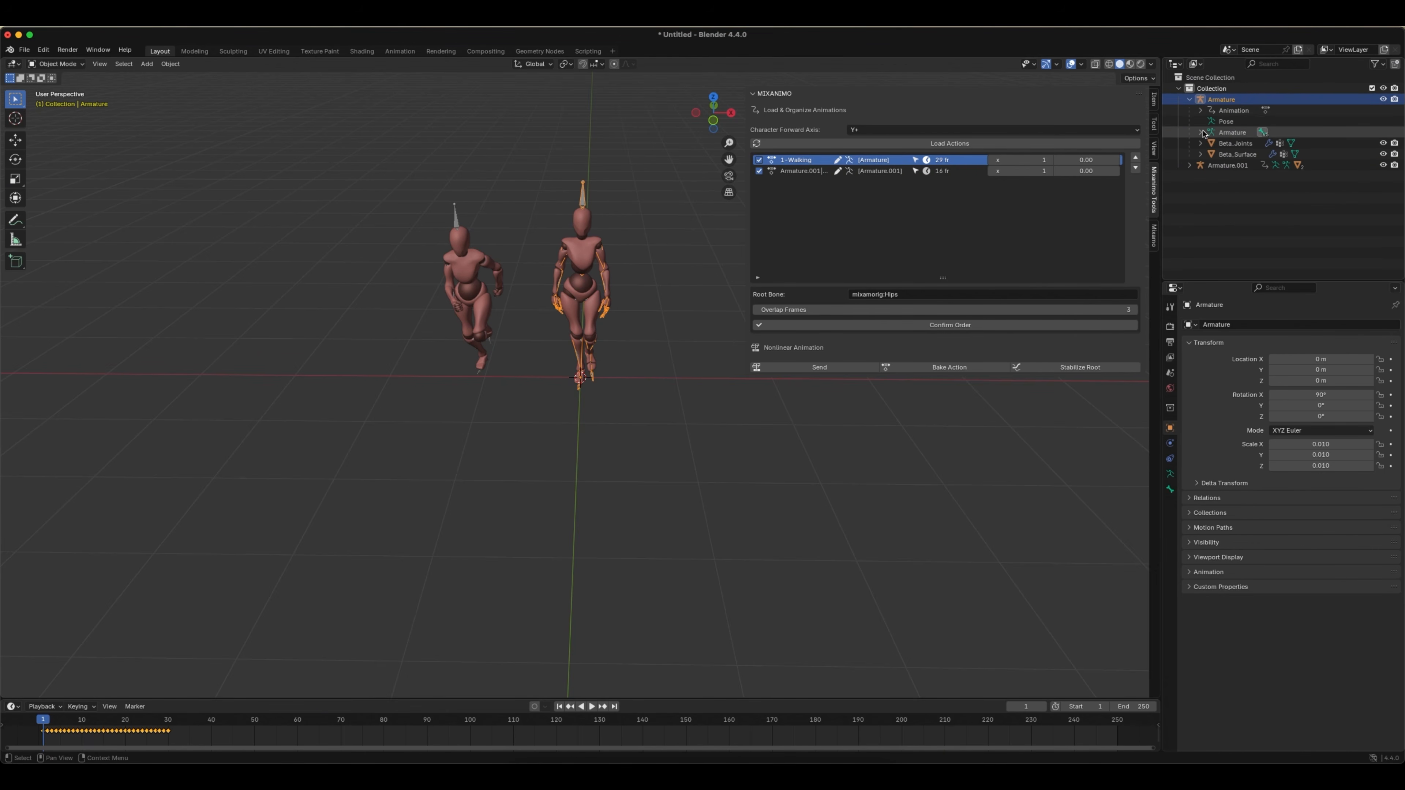
click(1200, 111)
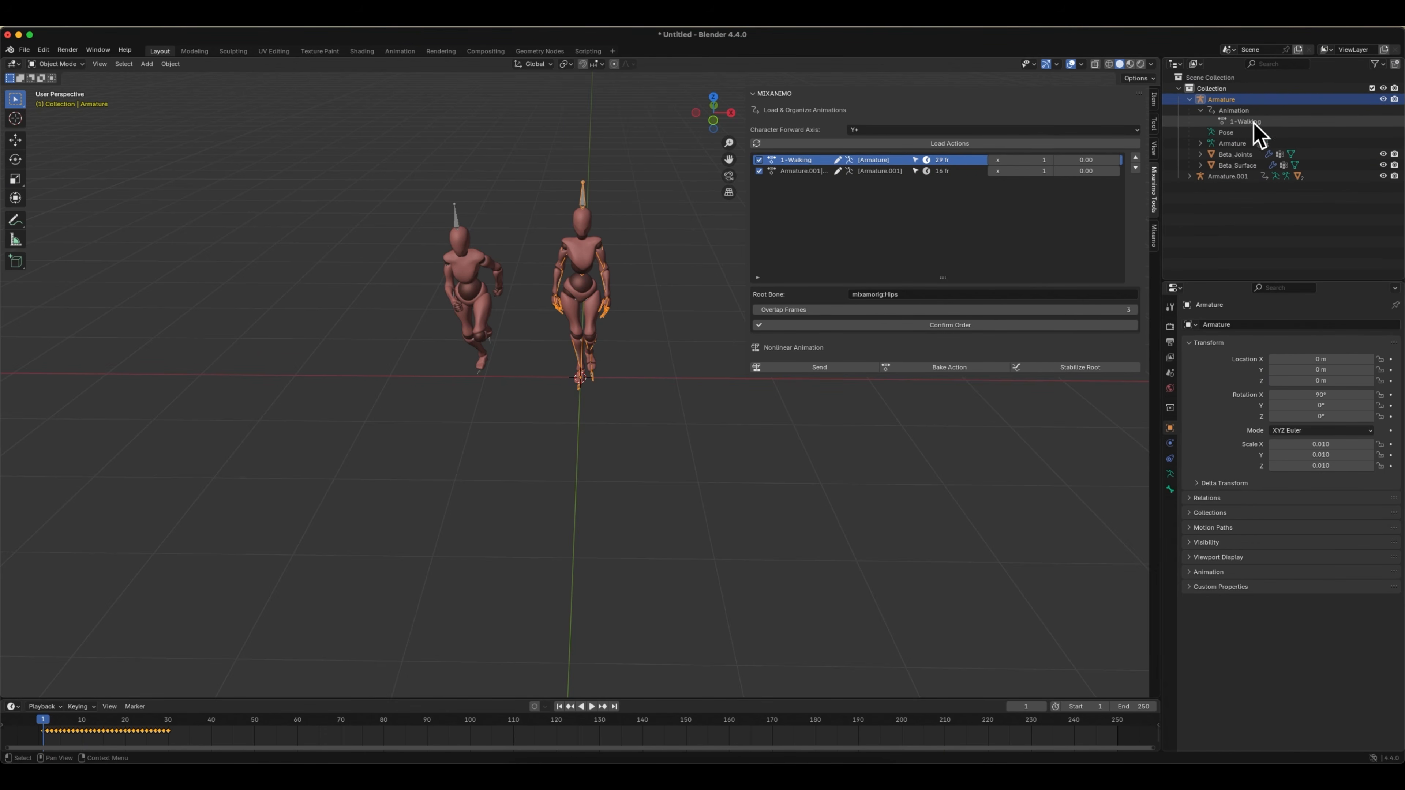
click(1271, 124)
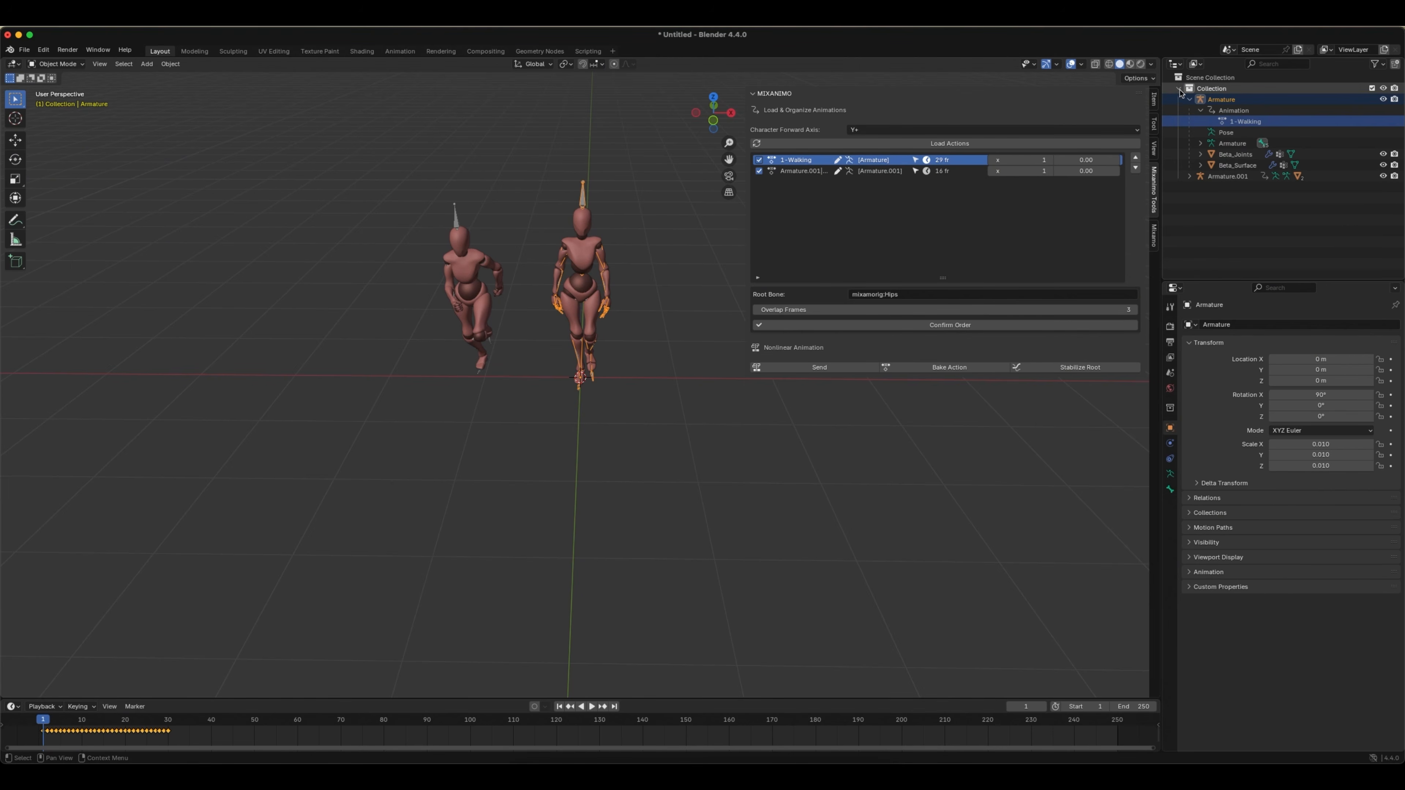
click(1189, 99)
- Rename the running armature's action to 2-Run and select both renamed actions in turn
click(801, 170)
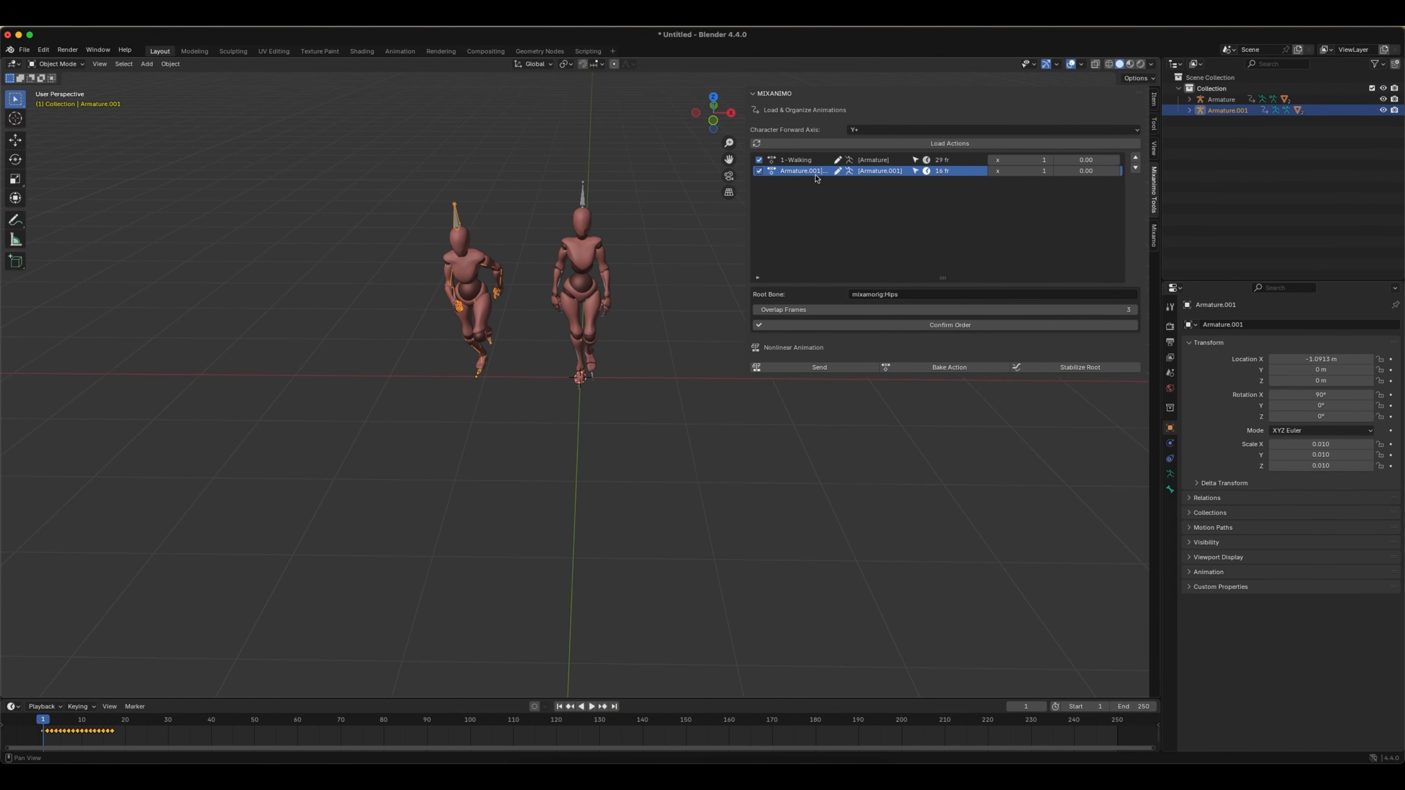
click(838, 172)
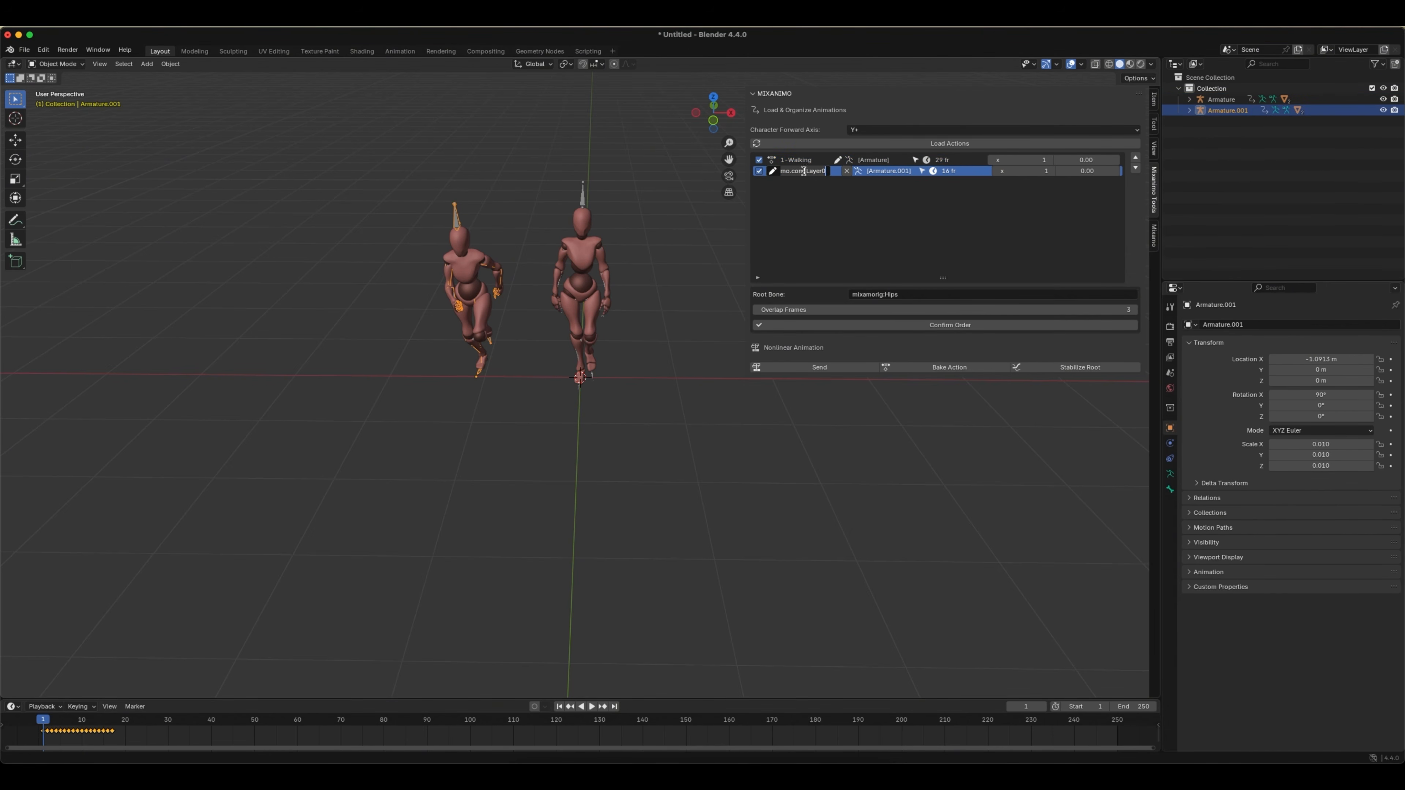
text(2-Run)
key(Return)
click(802, 160)
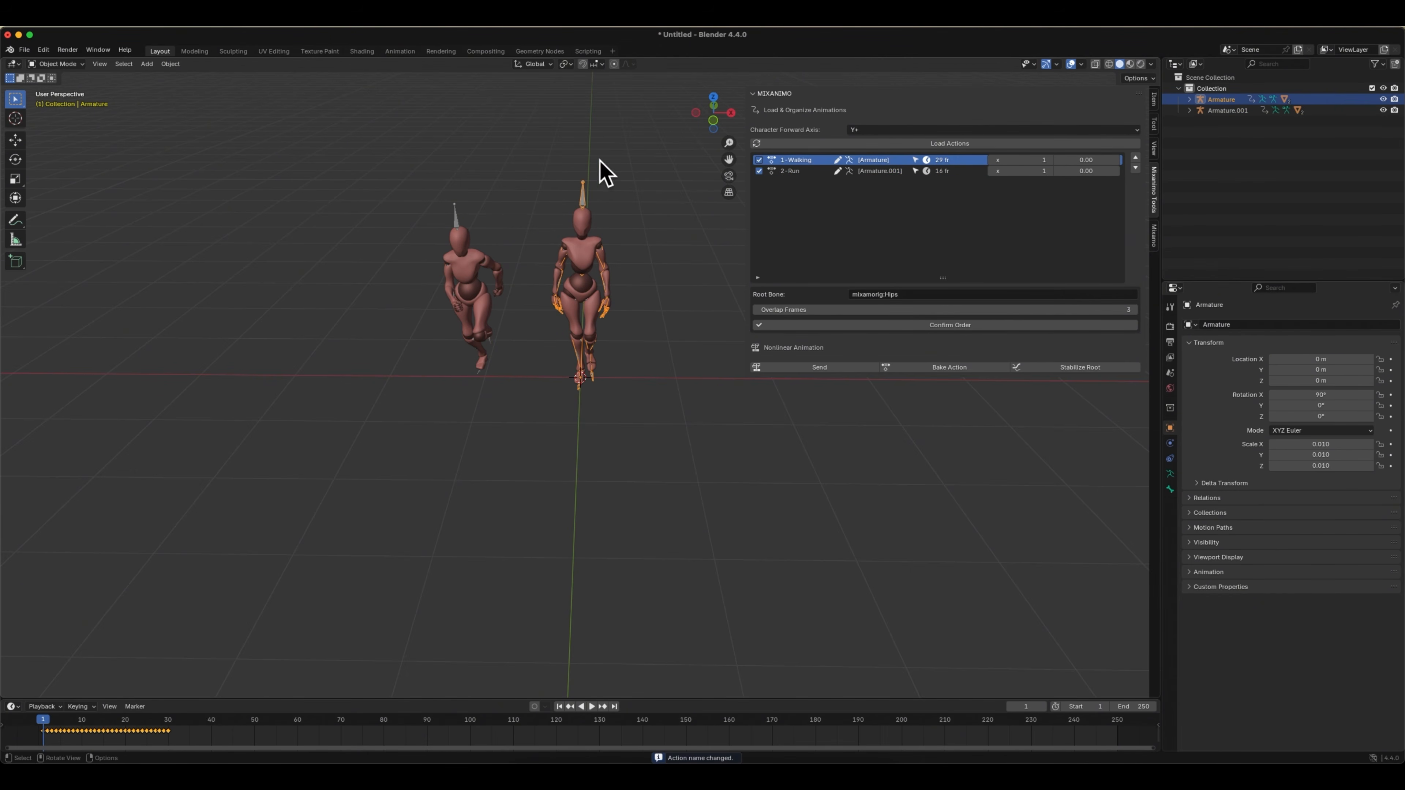
click(798, 171)
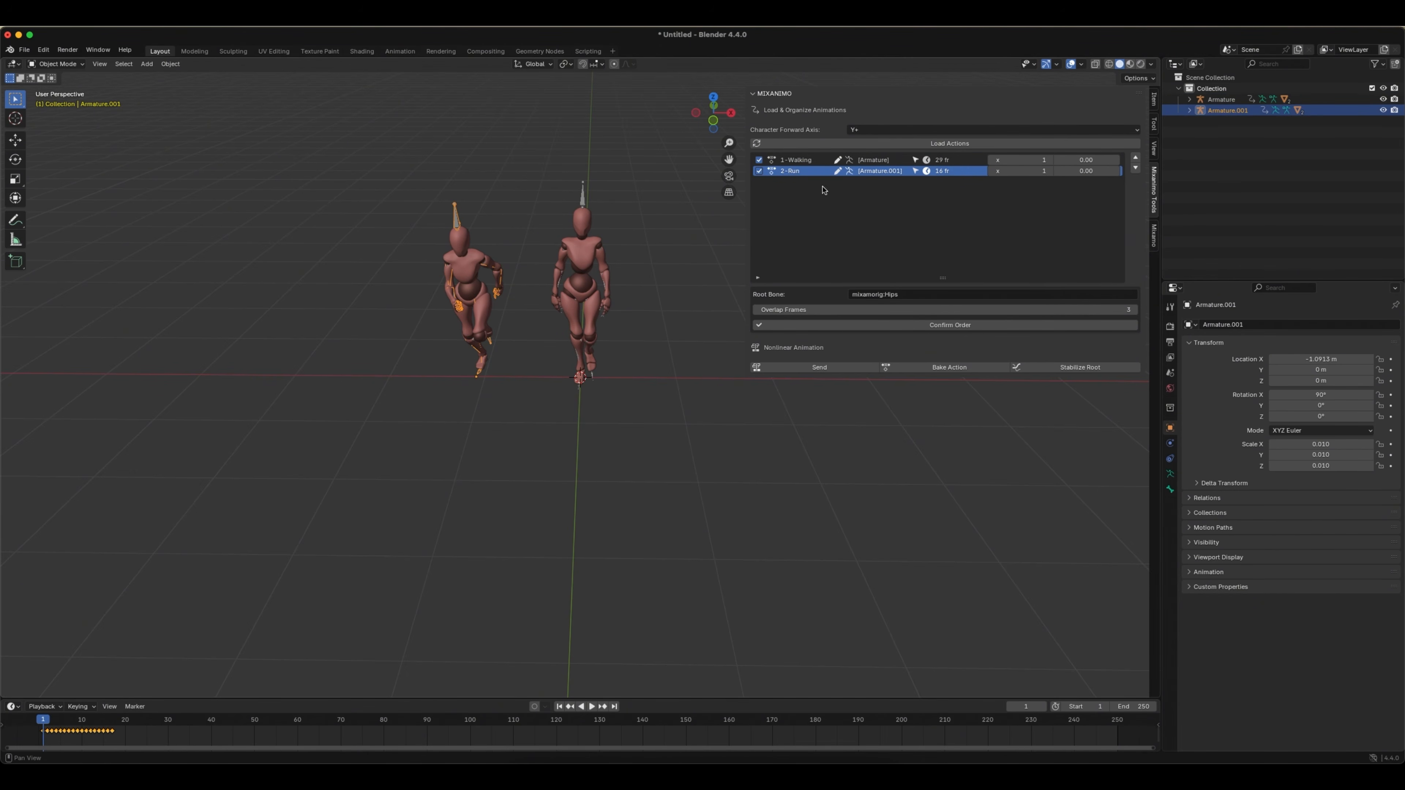
- Try repeat counts of 10 and 2 for the 1-Walking action
click(800, 161)
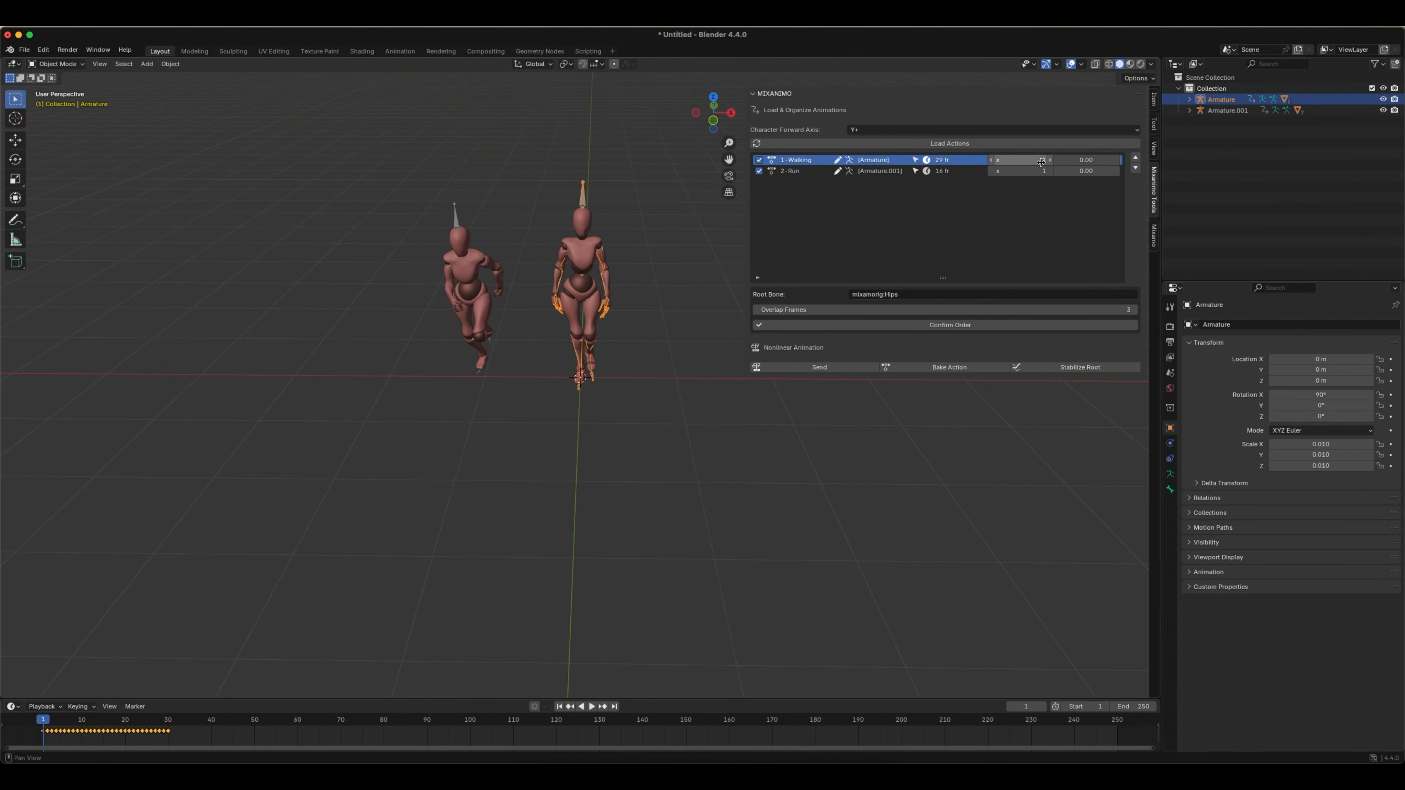
click(1026, 161)
text(10)
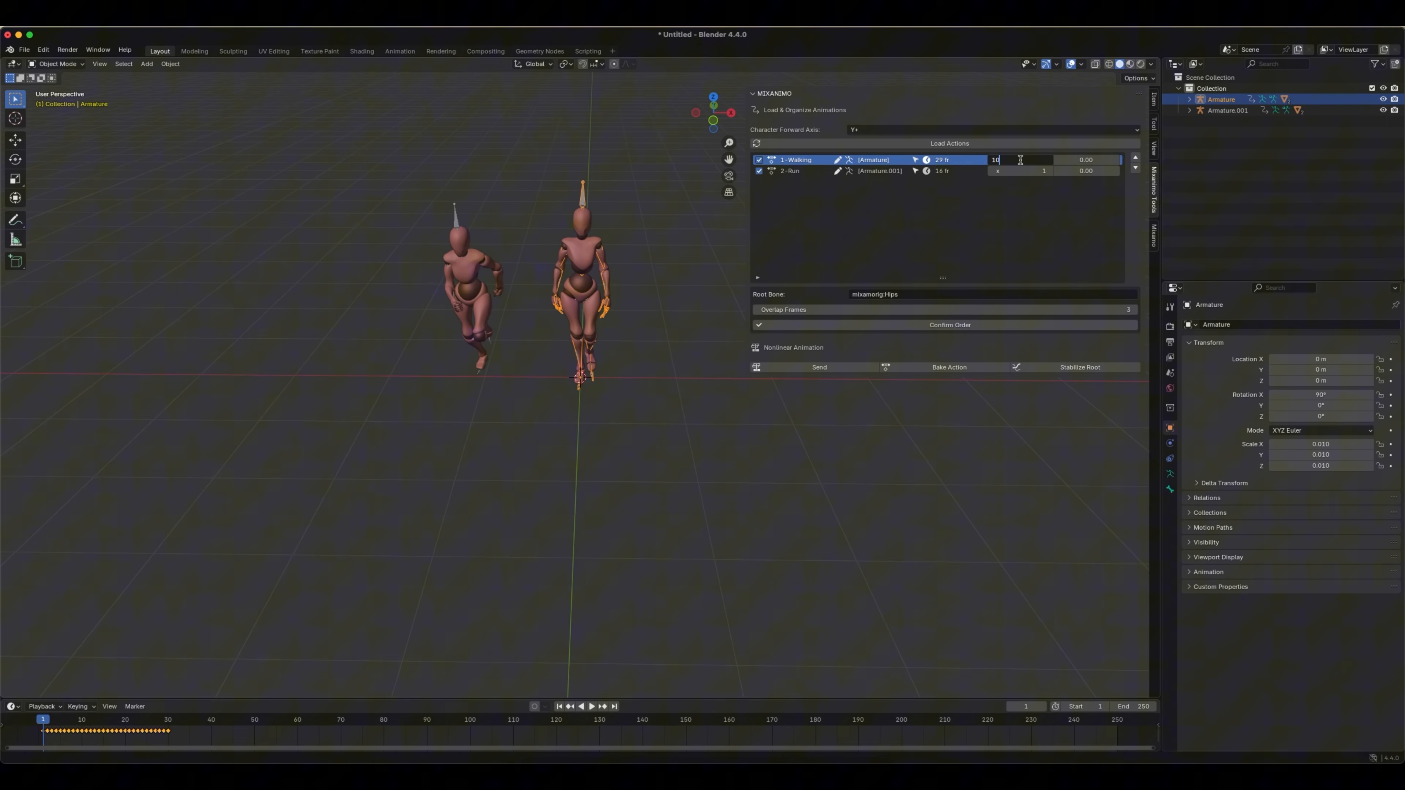
click(982, 193)
click(1043, 160)
text(2)
key(Return)
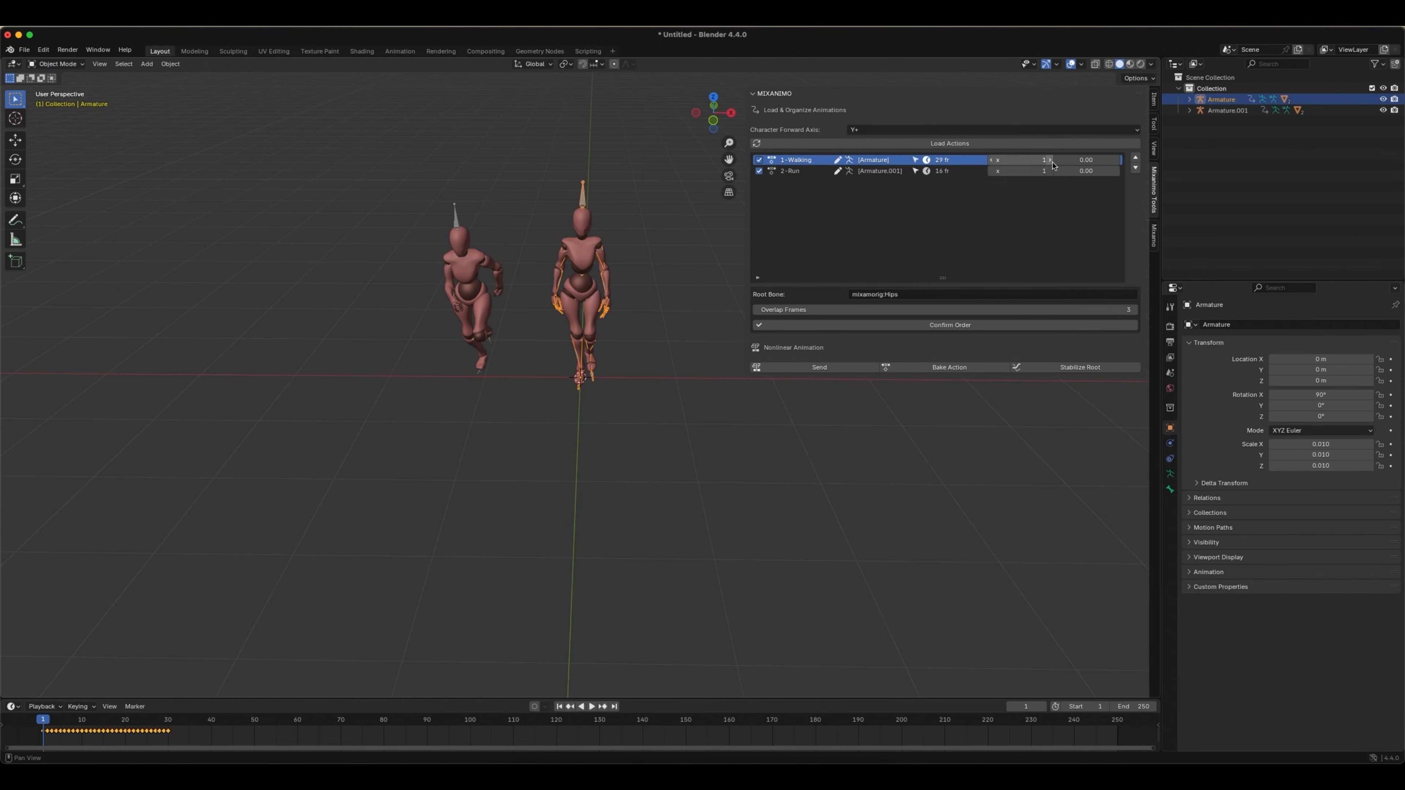
- With the 2-Run action selected, enlarge the timeline area below the viewport and switch it to the Nonlinear Animation editor
drag(993, 160, 1029, 160)
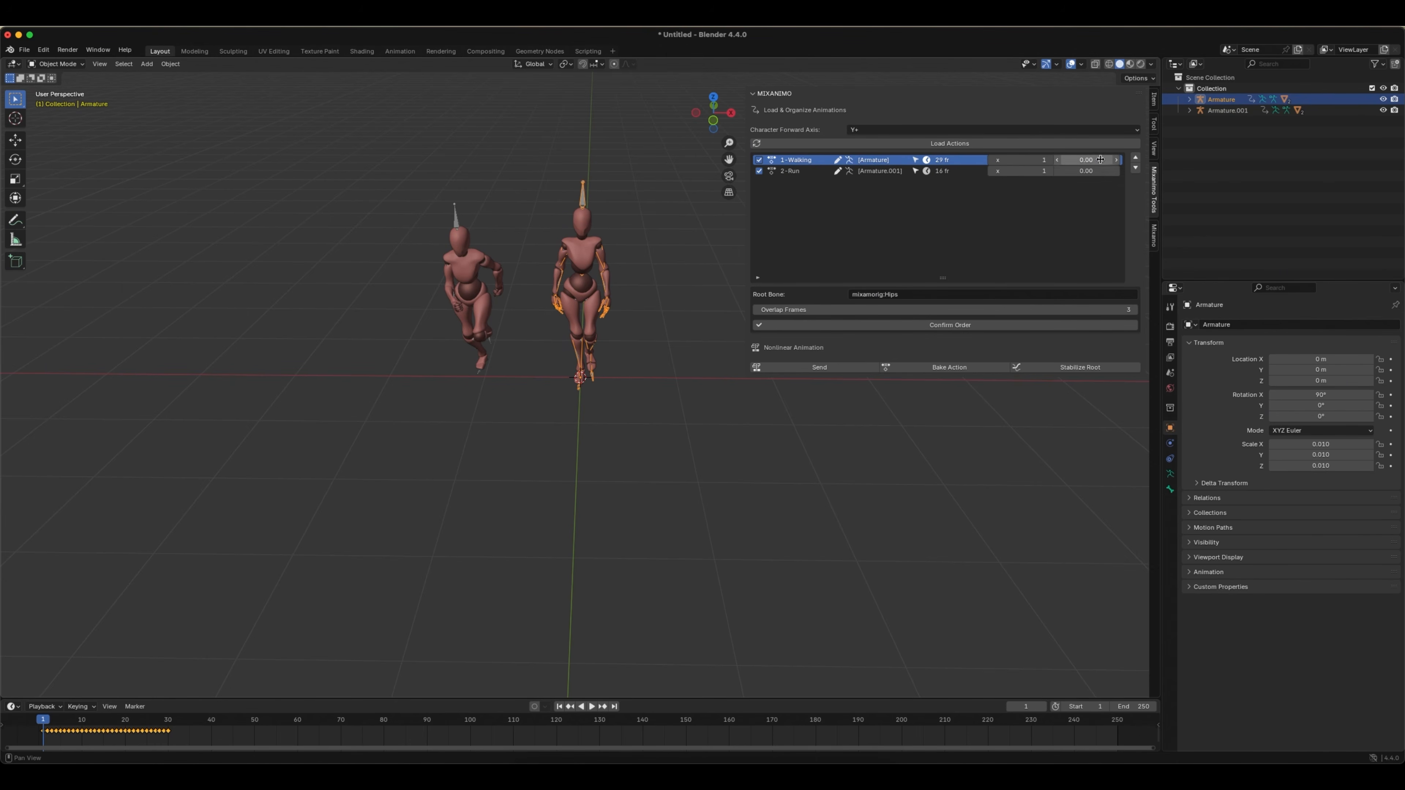
click(797, 171)
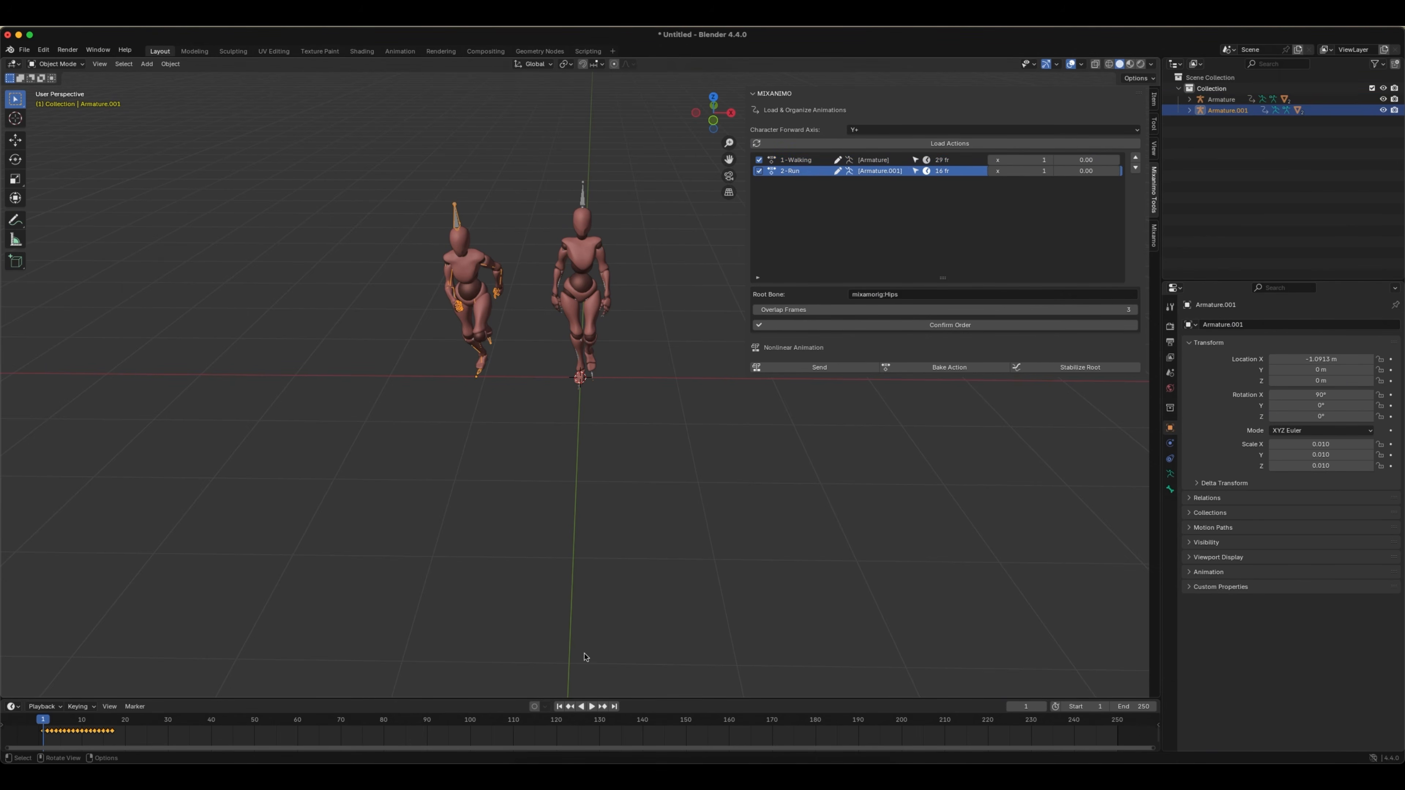
drag(477, 698, 482, 475)
key(shift)
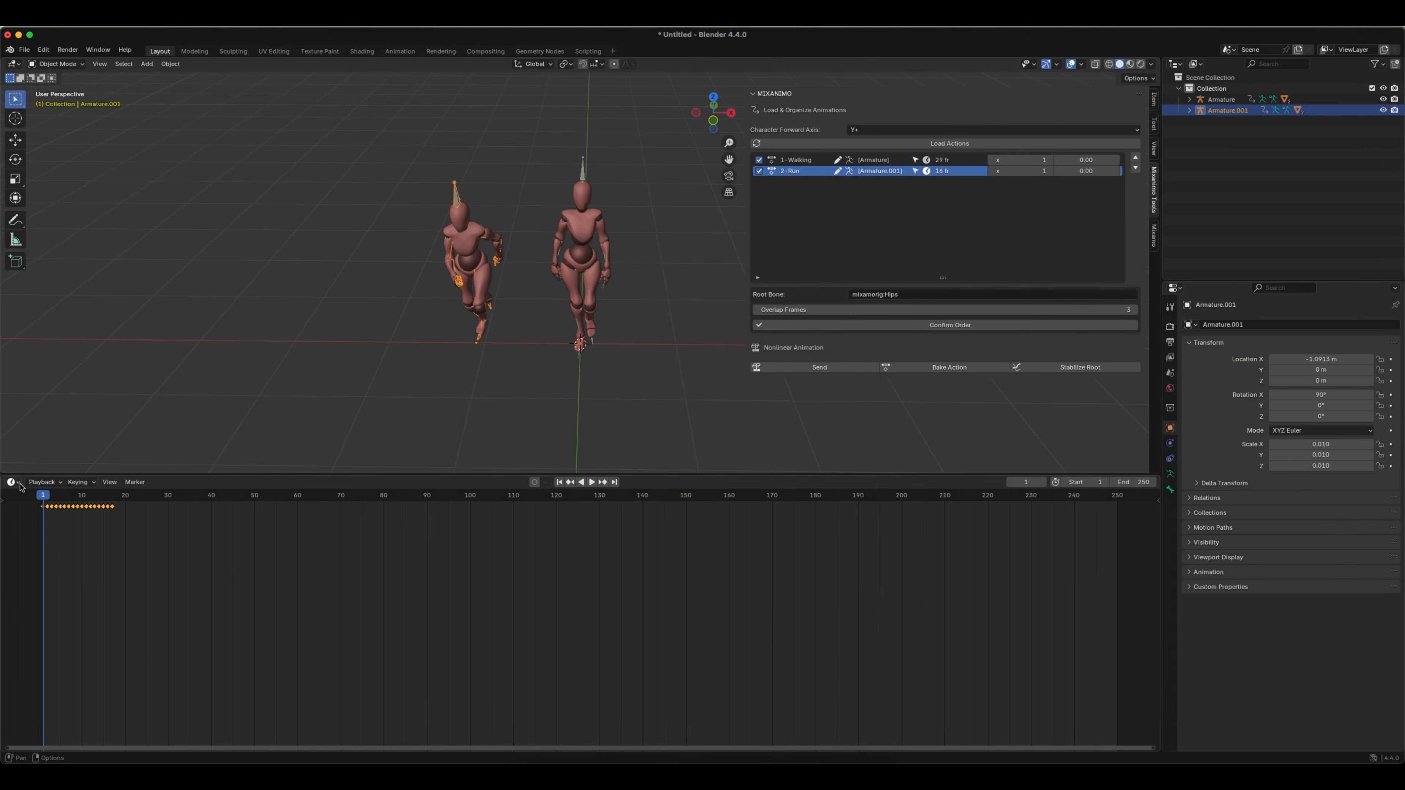
click(13, 482)
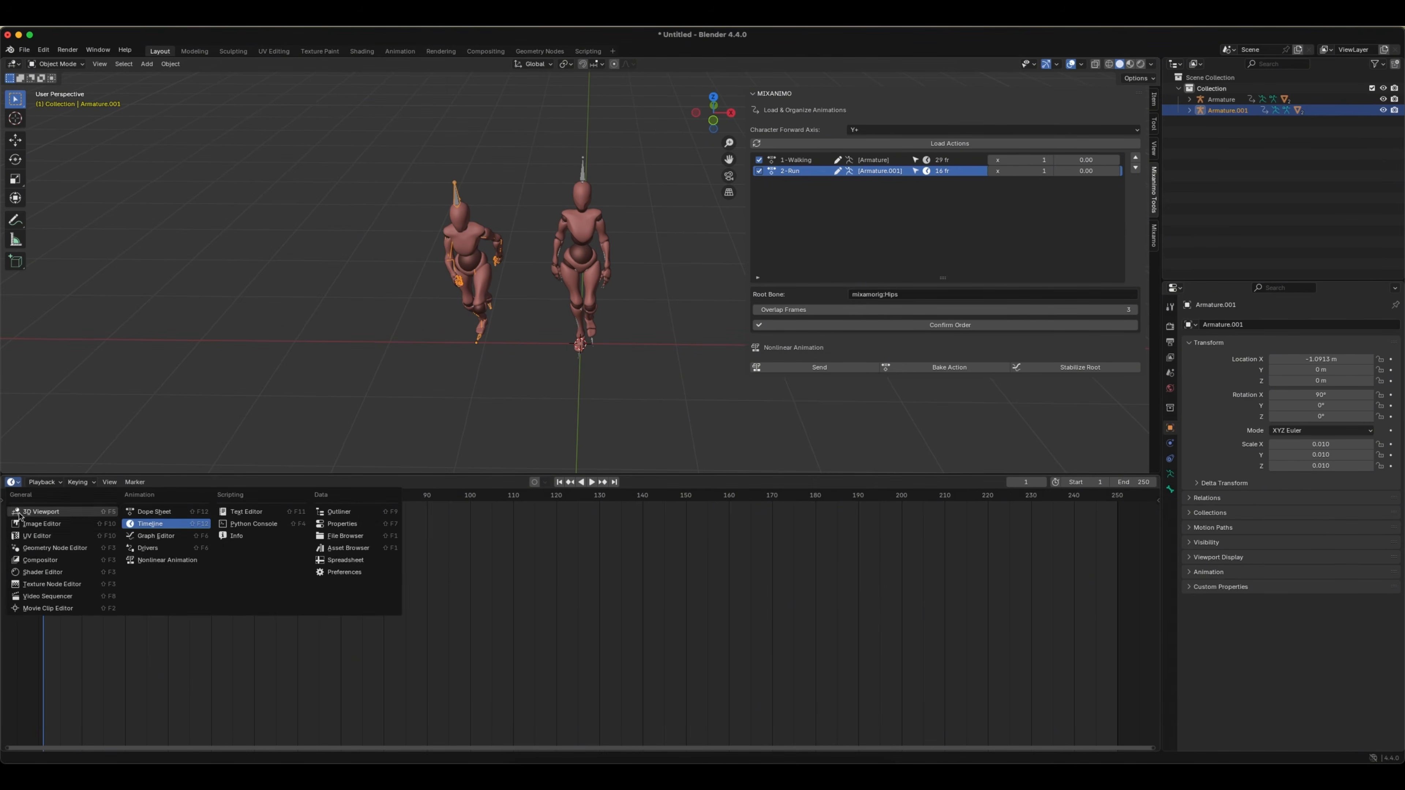
click(168, 560)
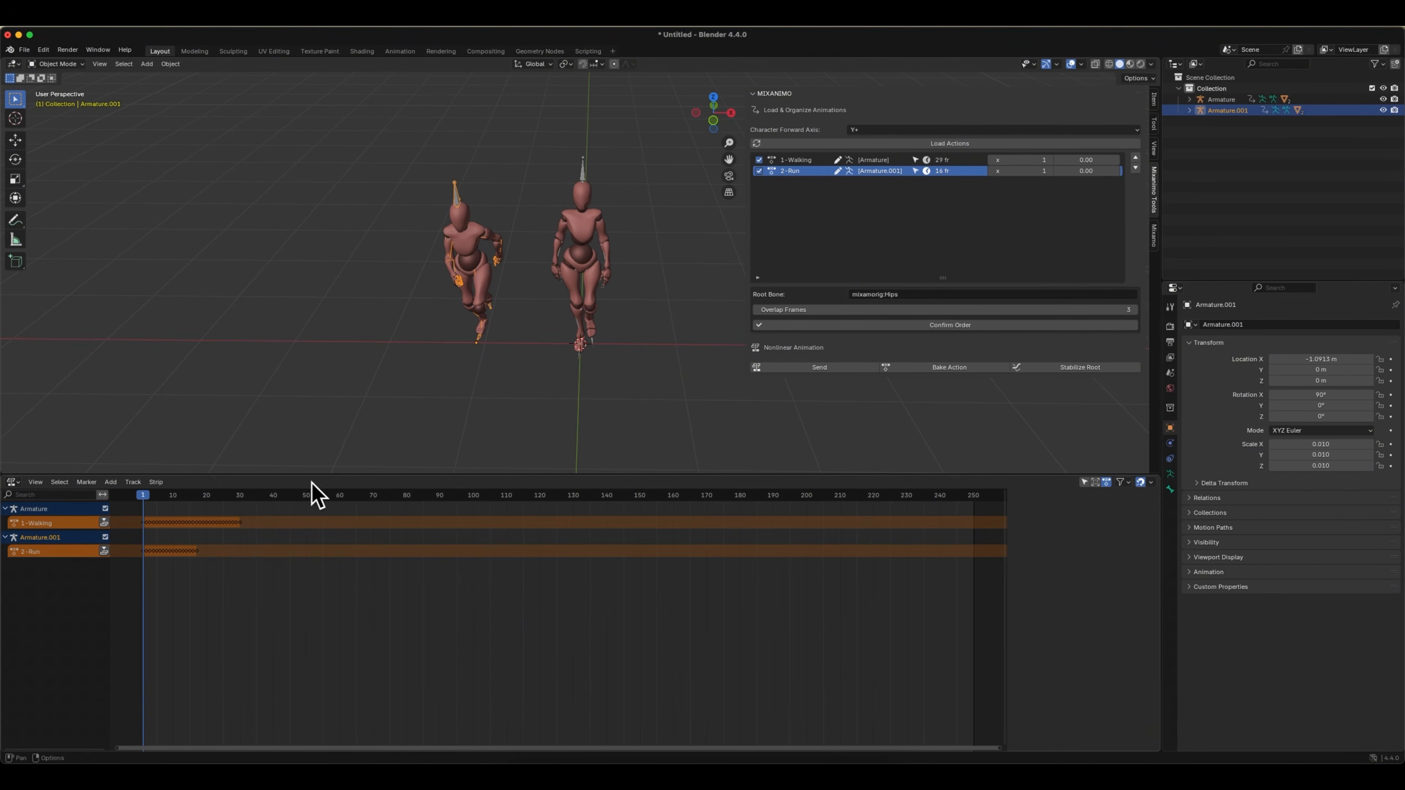
- Scrub the animation to frame 8 to preview both characters moving, and return to frame 1
mouse_move(143, 498)
mouse_down()
mouse_move(201, 498)
mouse_move(167, 498)
mouse_up()
shift+middle_drag(511, 381, 511, 378)
scroll(511, 379, down, 3)
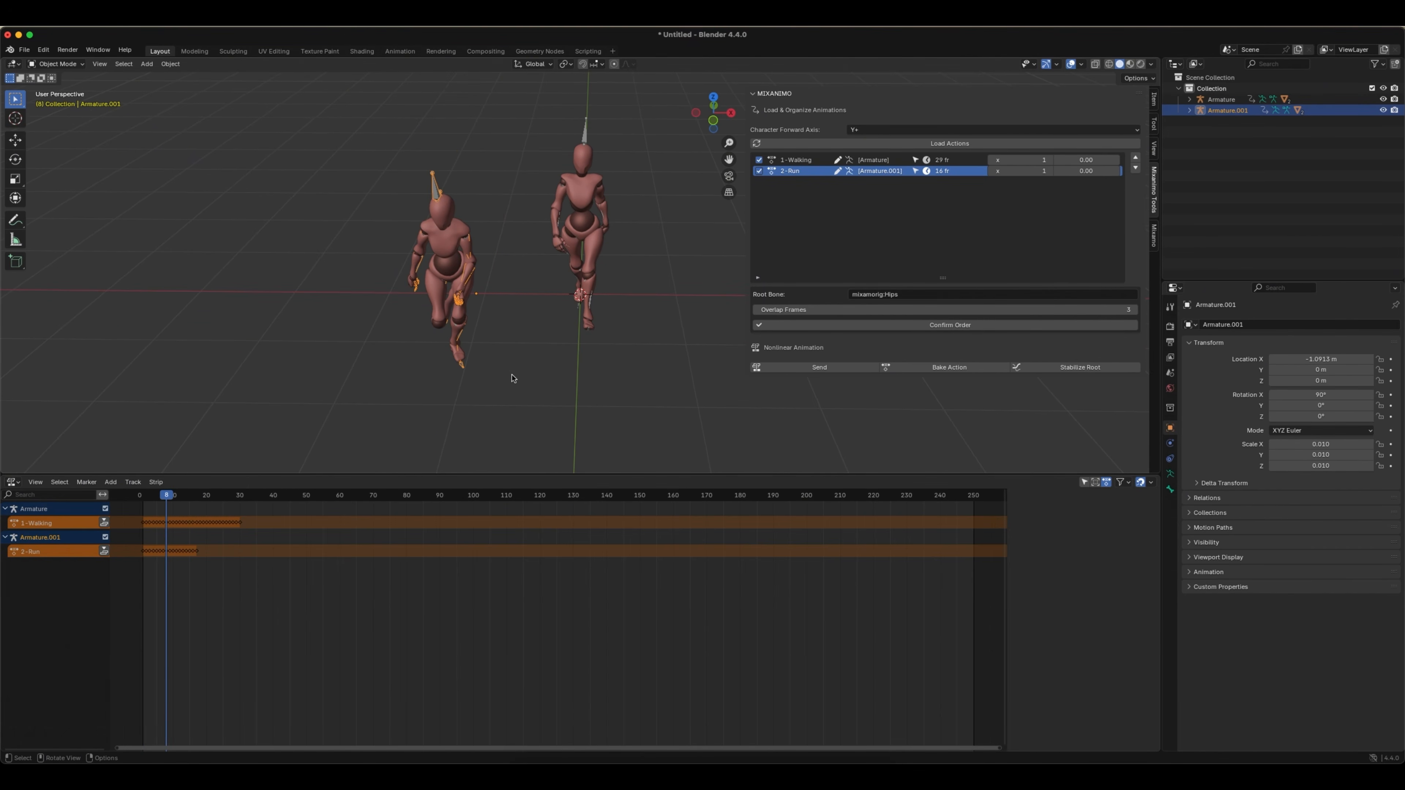
scroll(511, 378, down, 4)
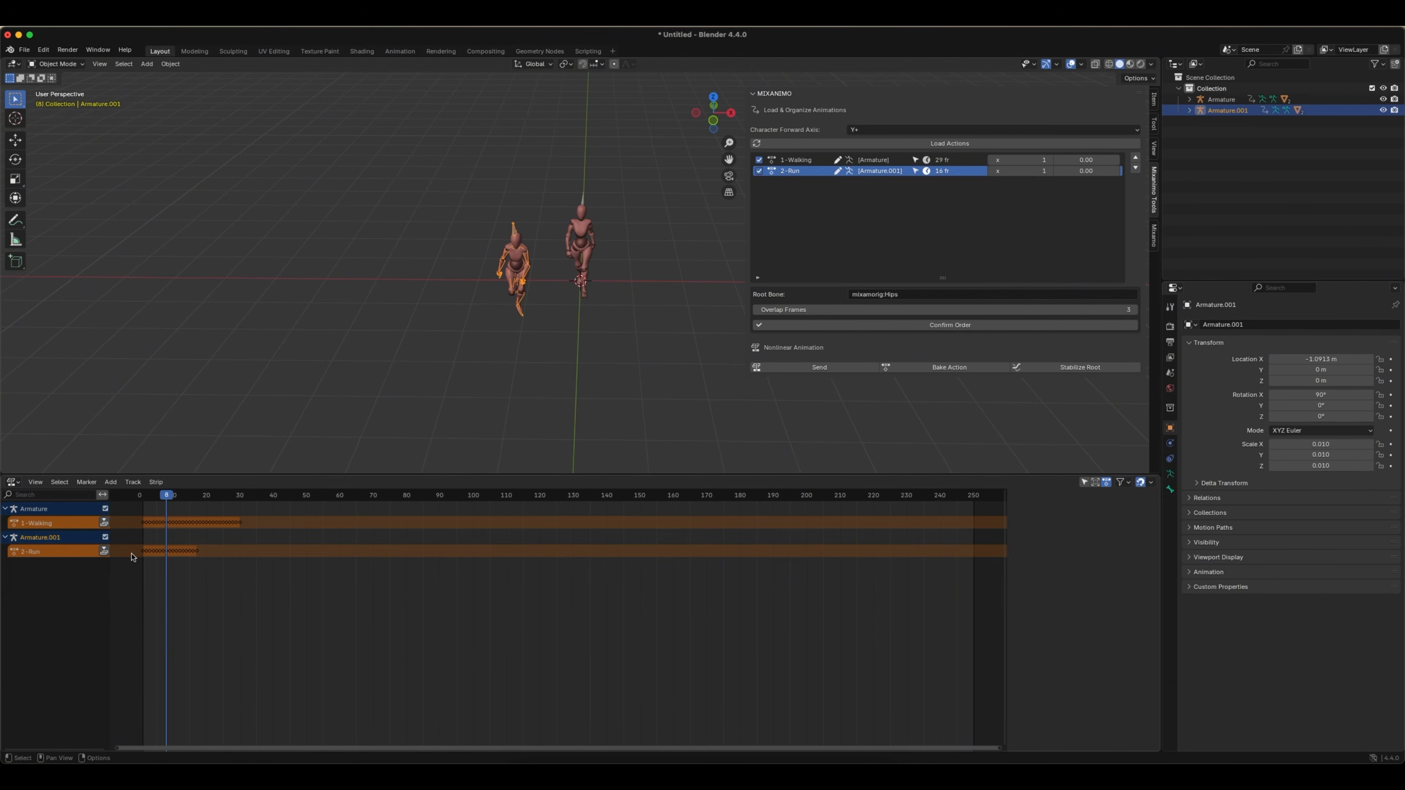
key(shift+Left)
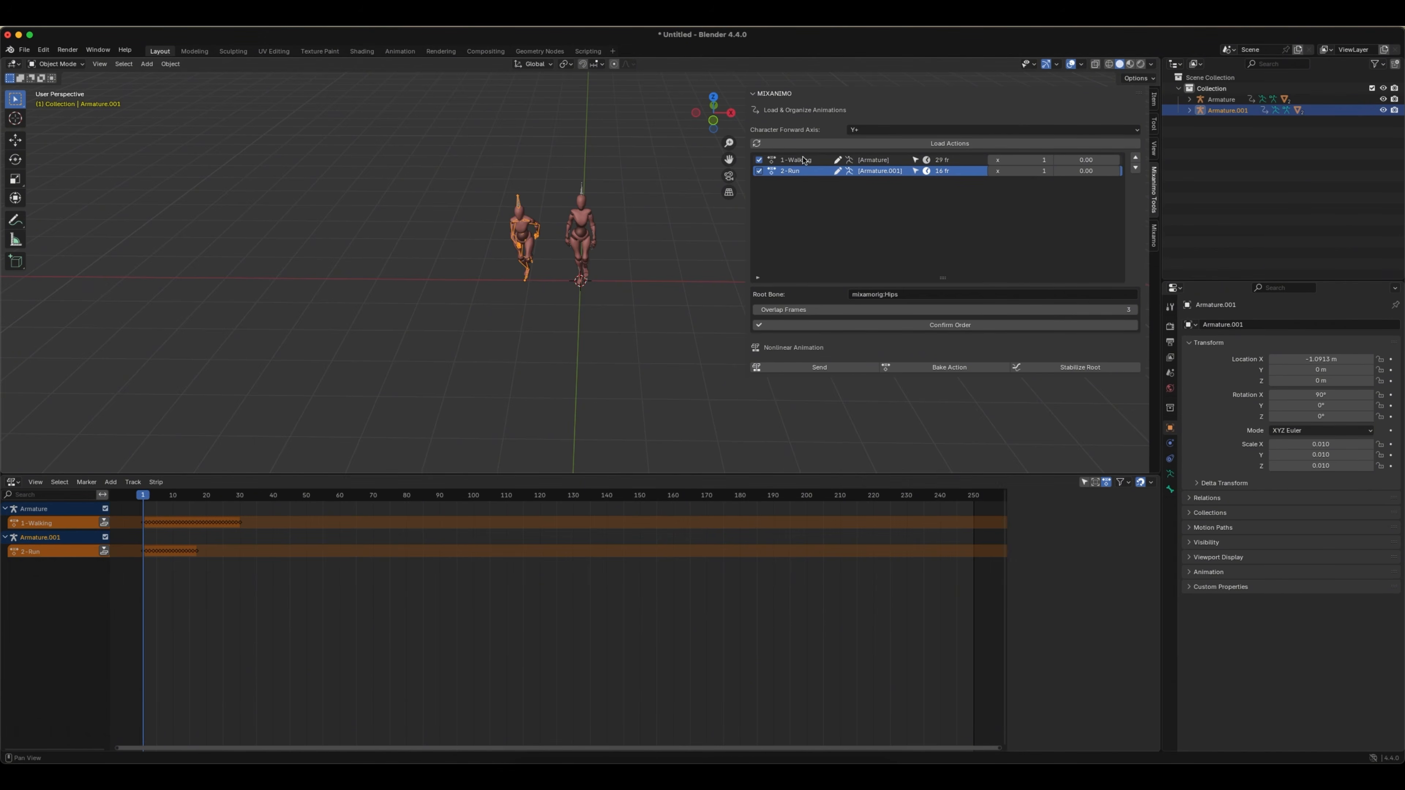
- Select the 1-Walking action and delete the running armature together with its meshes
click(805, 161)
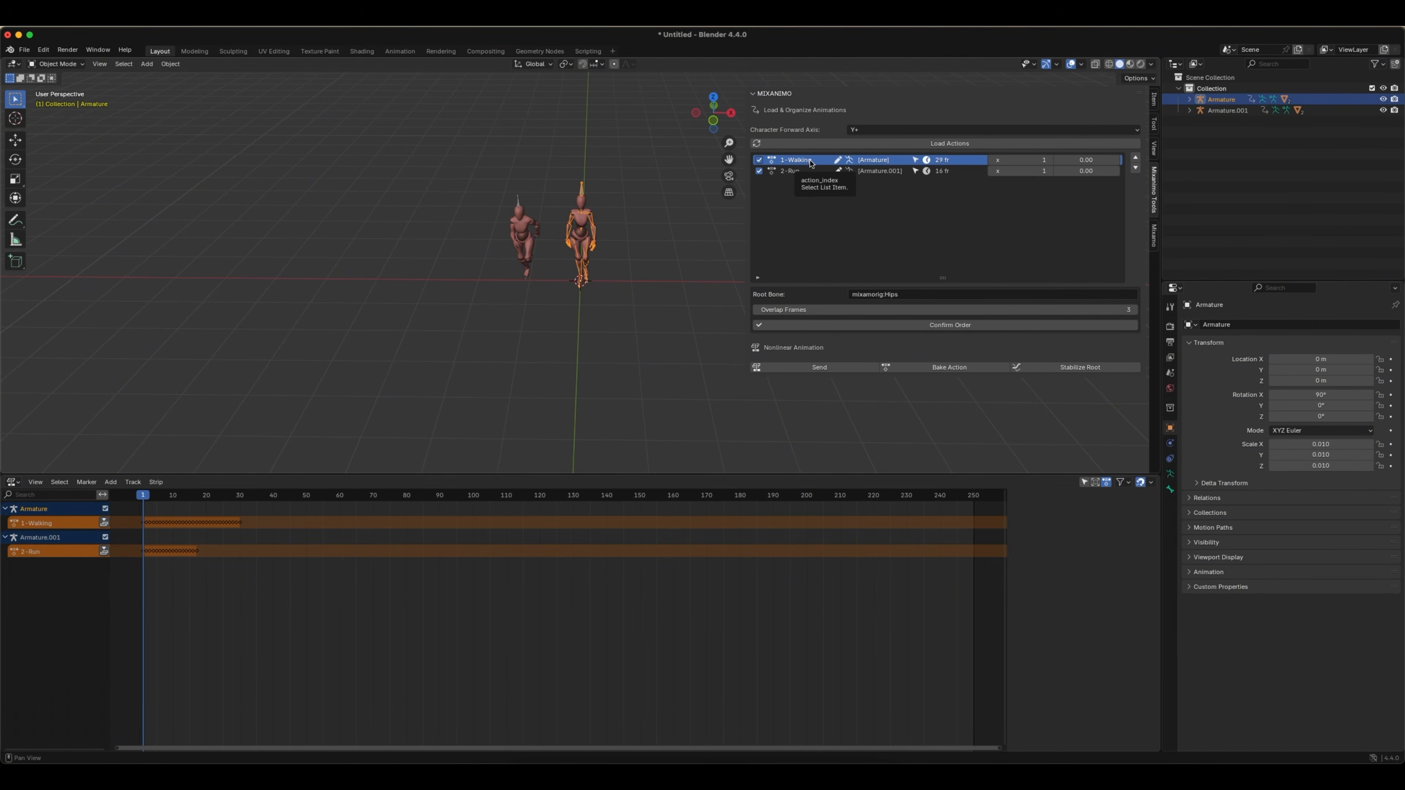
scroll(592, 271, down, 5)
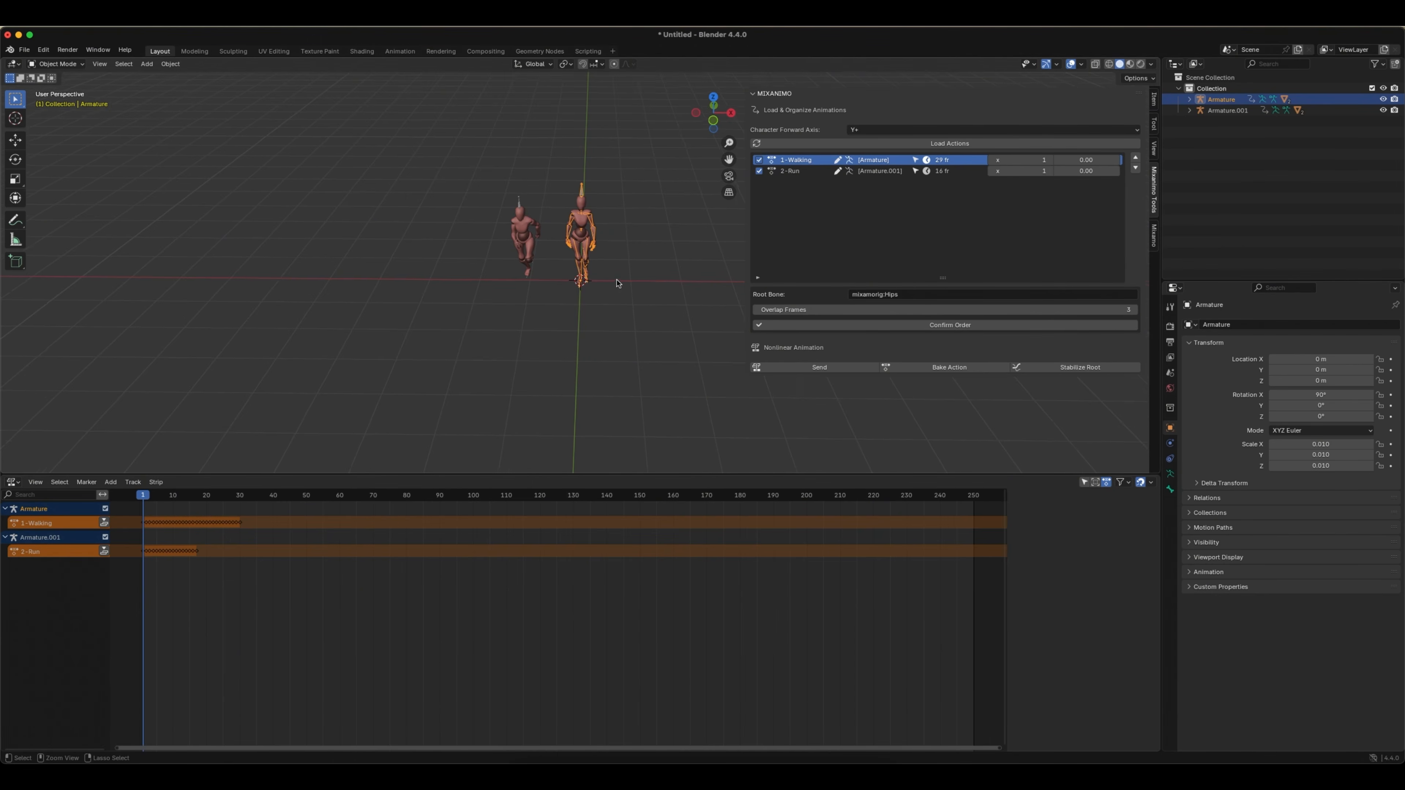
drag(532, 216, 577, 320)
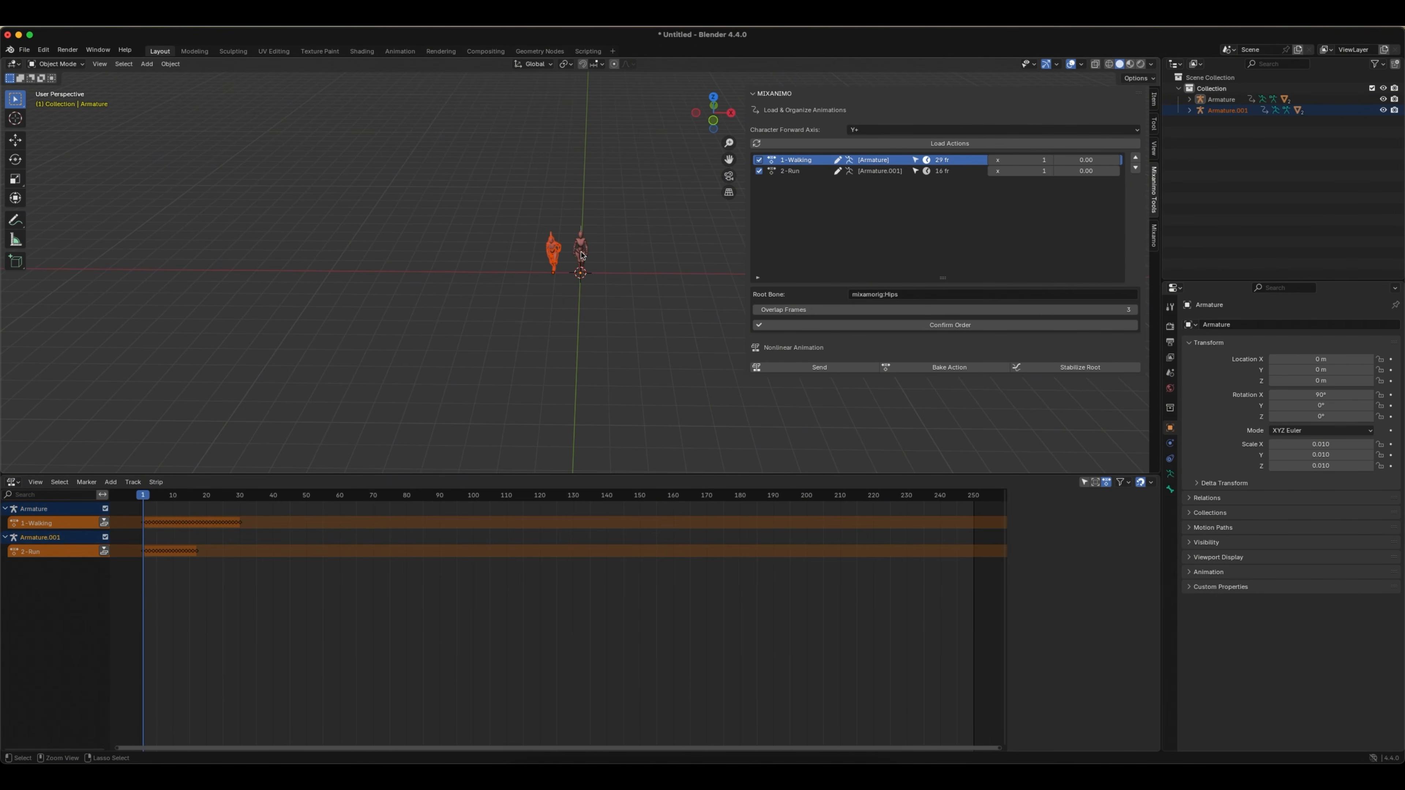
scroll(582, 256, up, 3)
key(x)
click(551, 259)
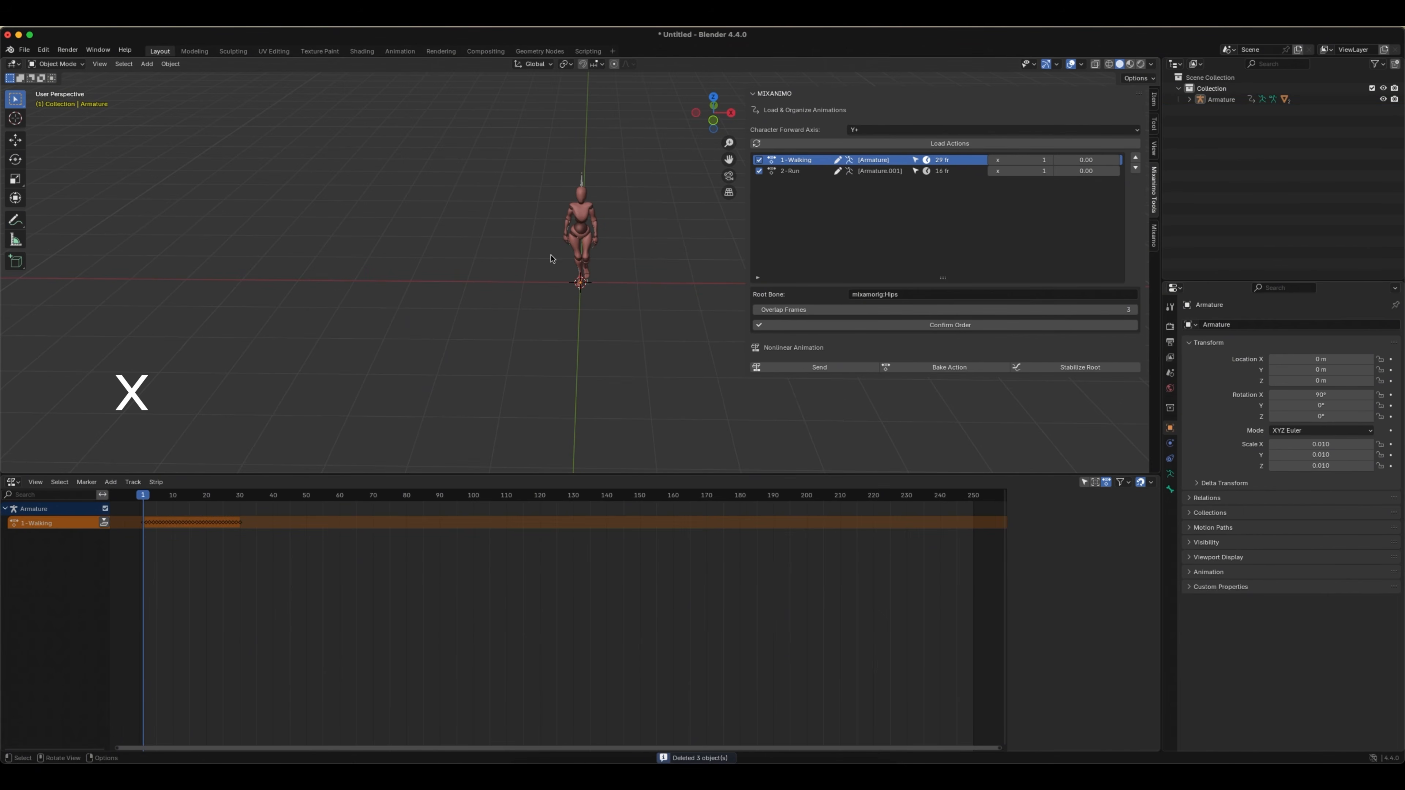
- Send only the 1-Walking action, repeated 10 times, to the remaining armature's nonlinear animation with 2-Run disabled and the order confirmed
drag(548, 153, 619, 287)
click(597, 188)
click(581, 180)
double_click(1022, 161)
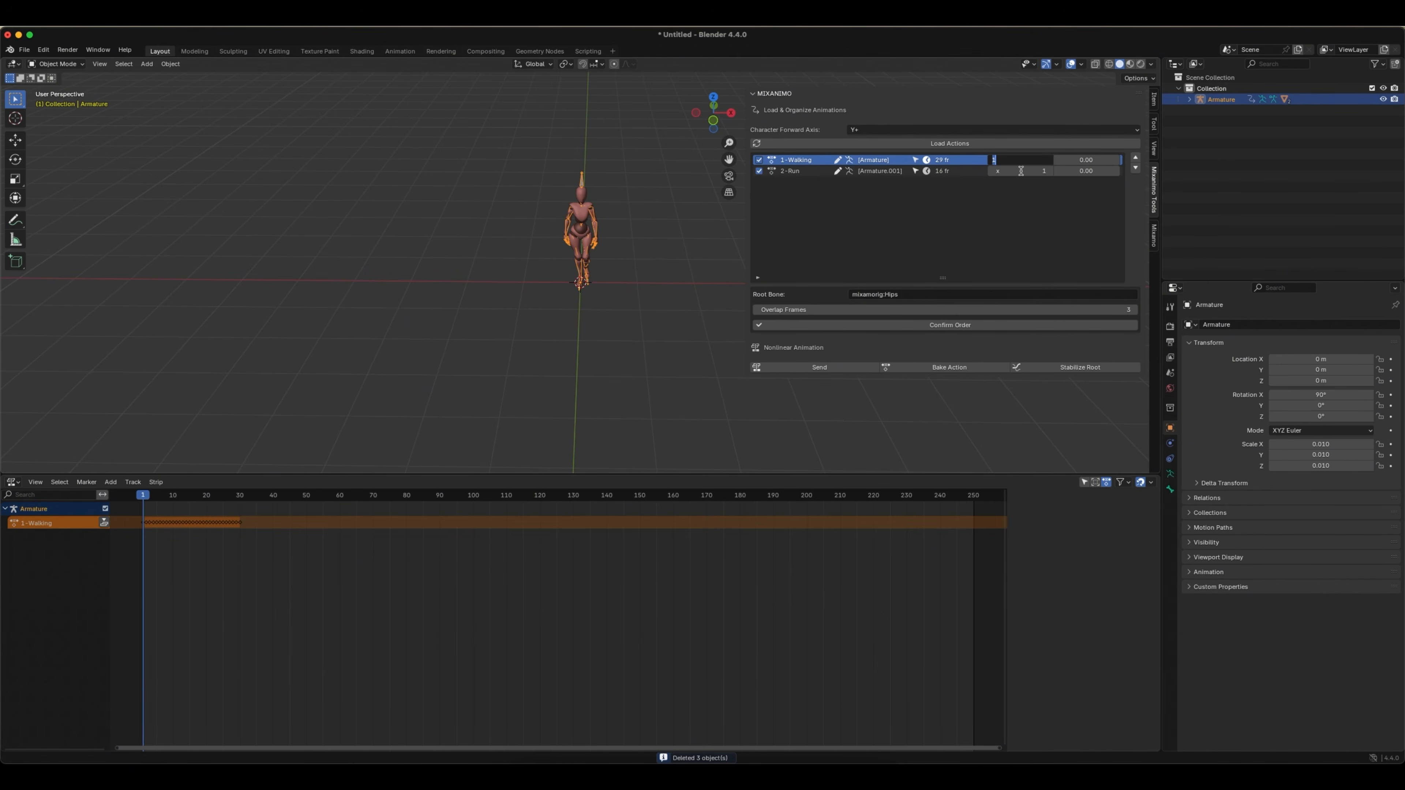
text(10)
key(Return)
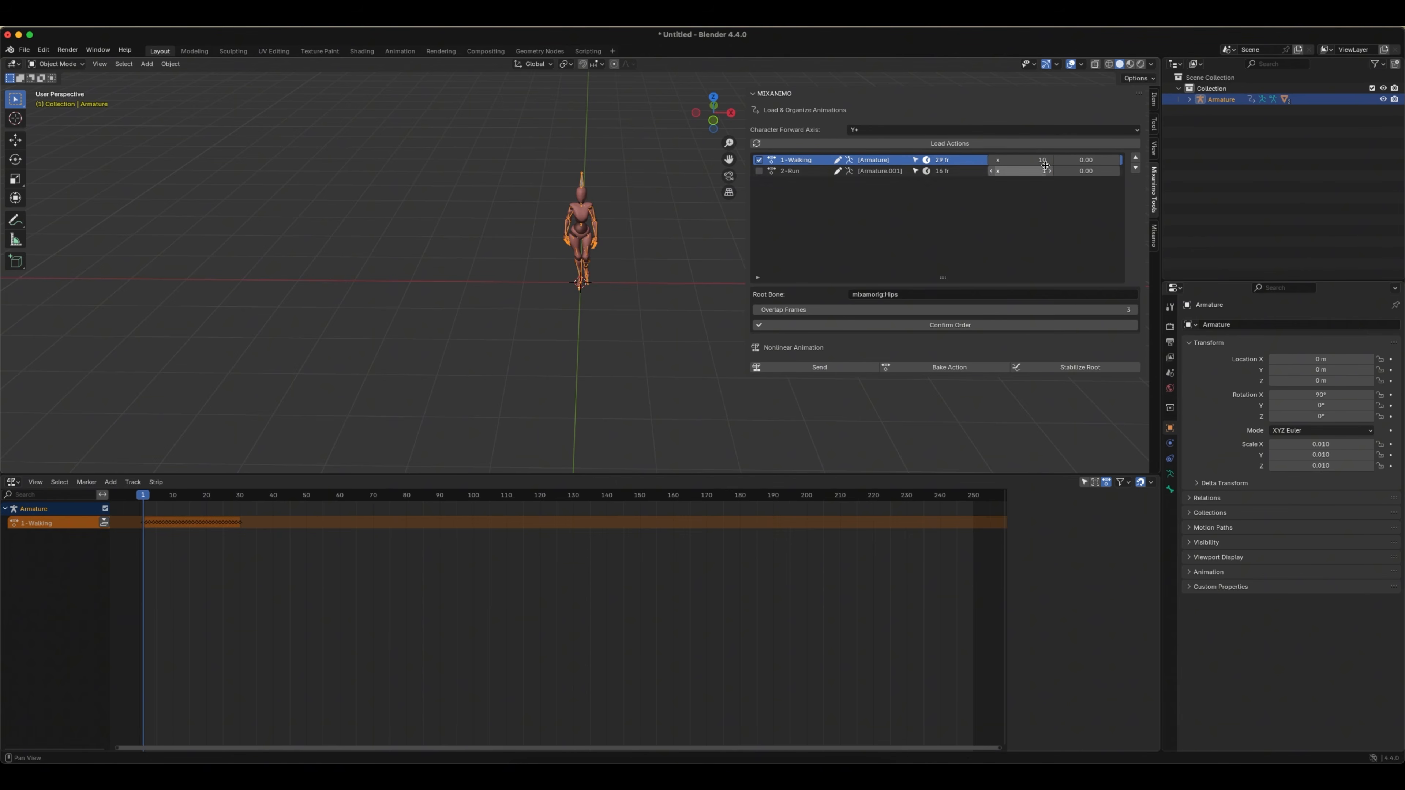
click(939, 327)
click(824, 368)
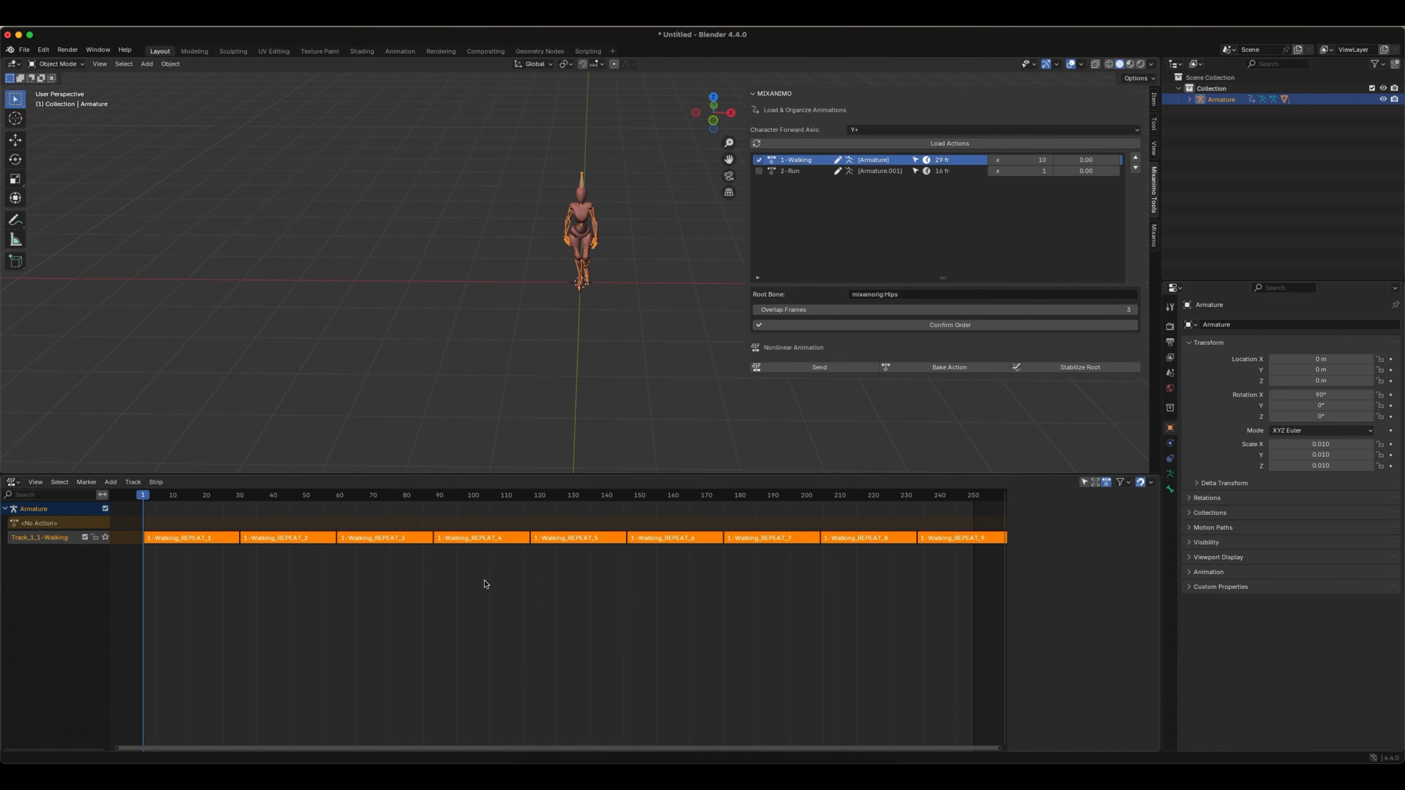
- Hide the viewport sidebar and play back the repeated walk from the character's side
scroll(512, 347, down, 4)
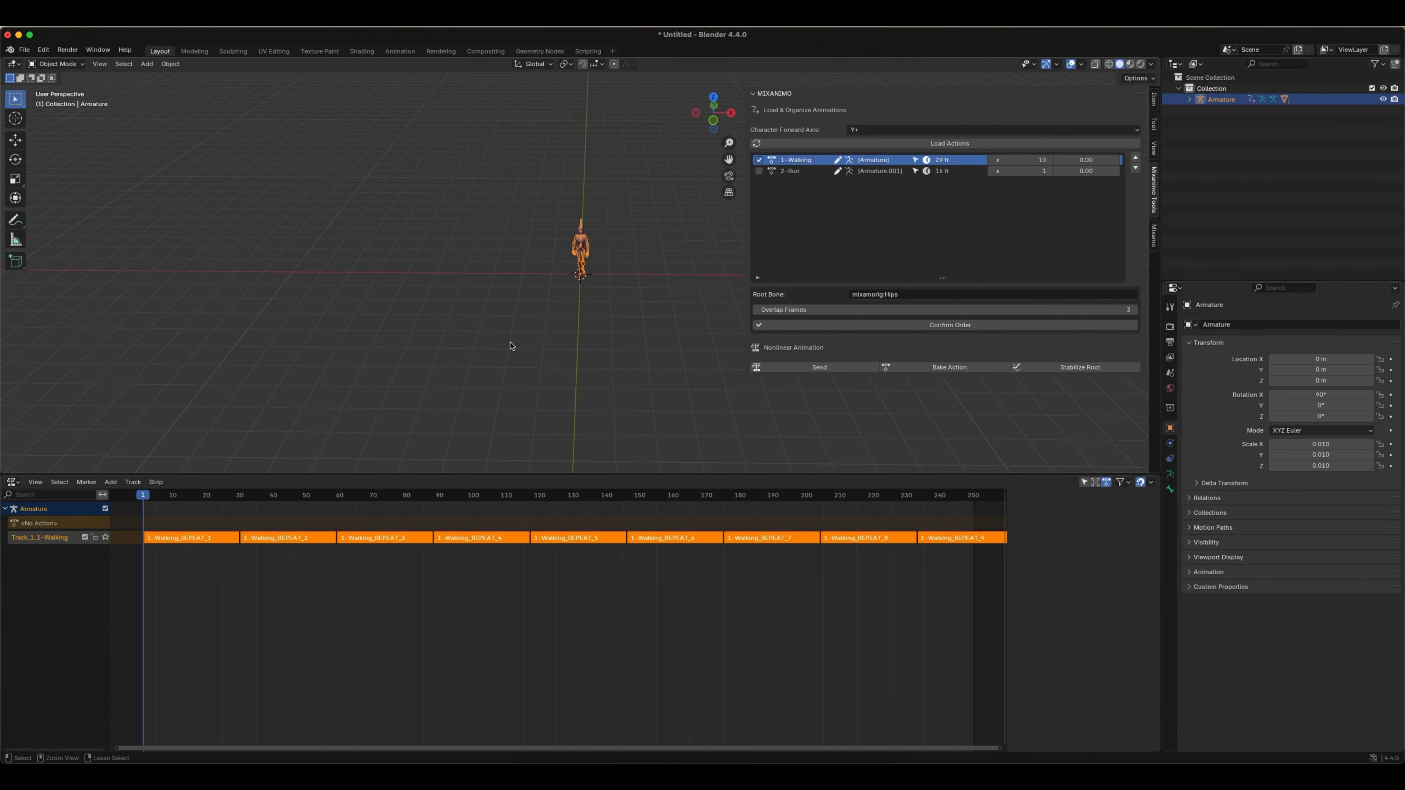
scroll(485, 361, left, 6)
shift+scroll(640, 330, right, 5)
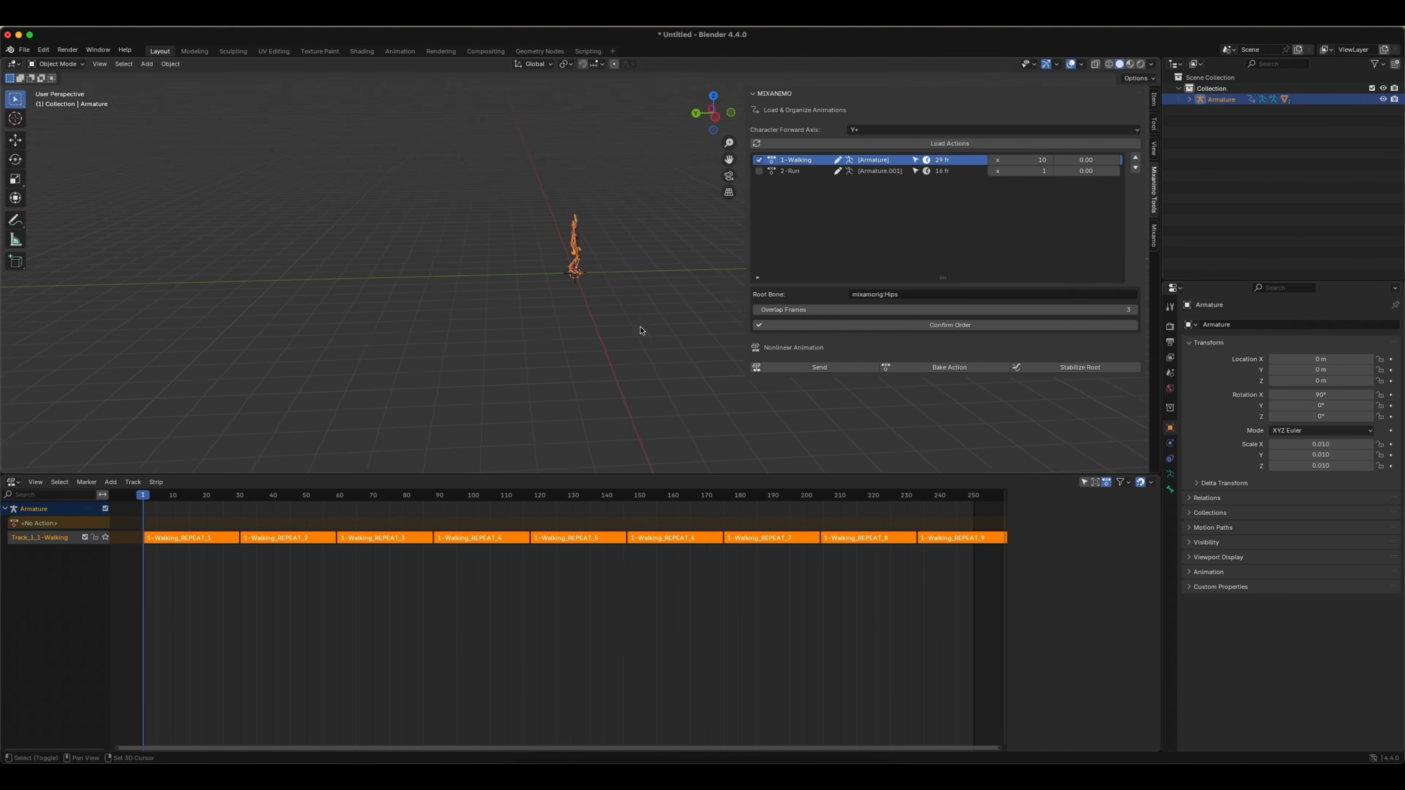
key(n)
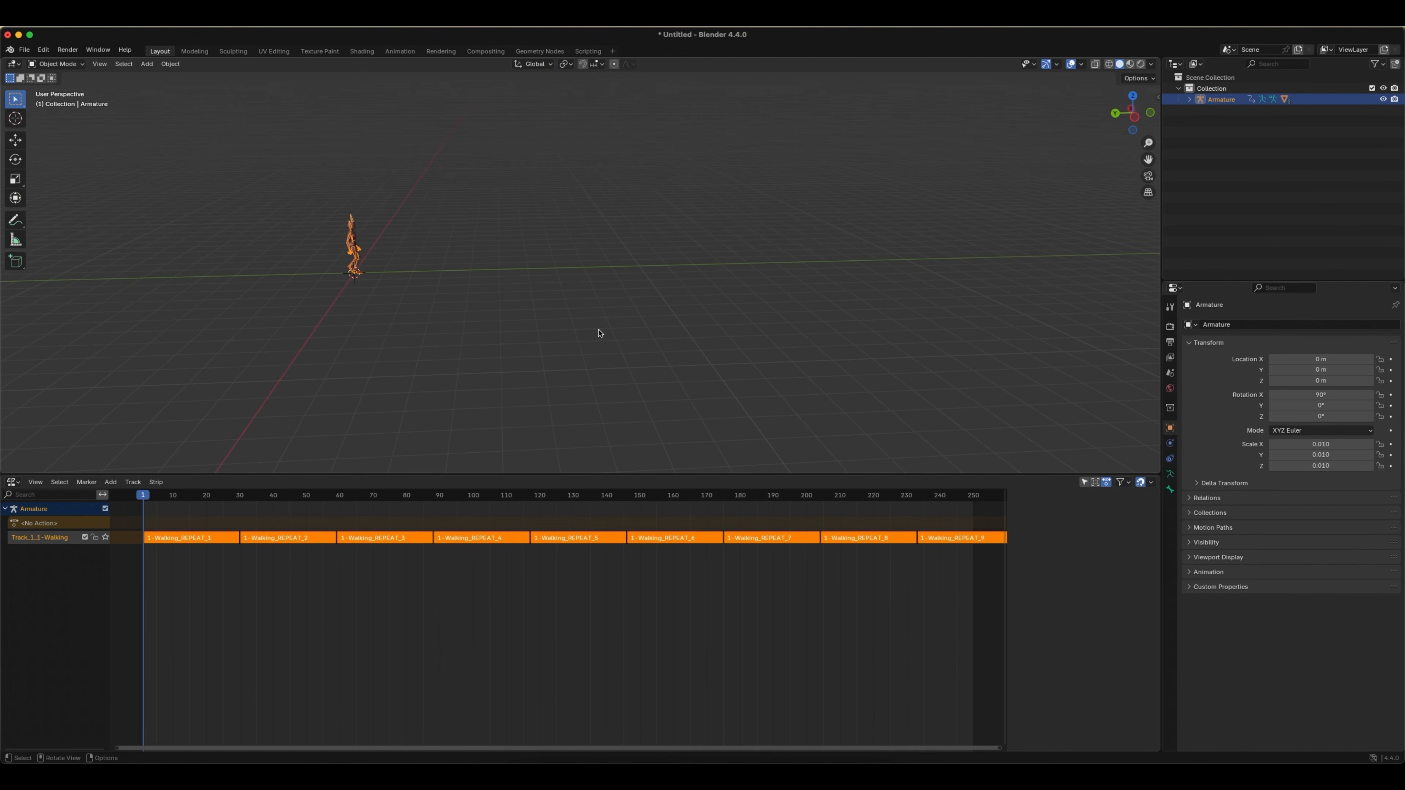
key(space)
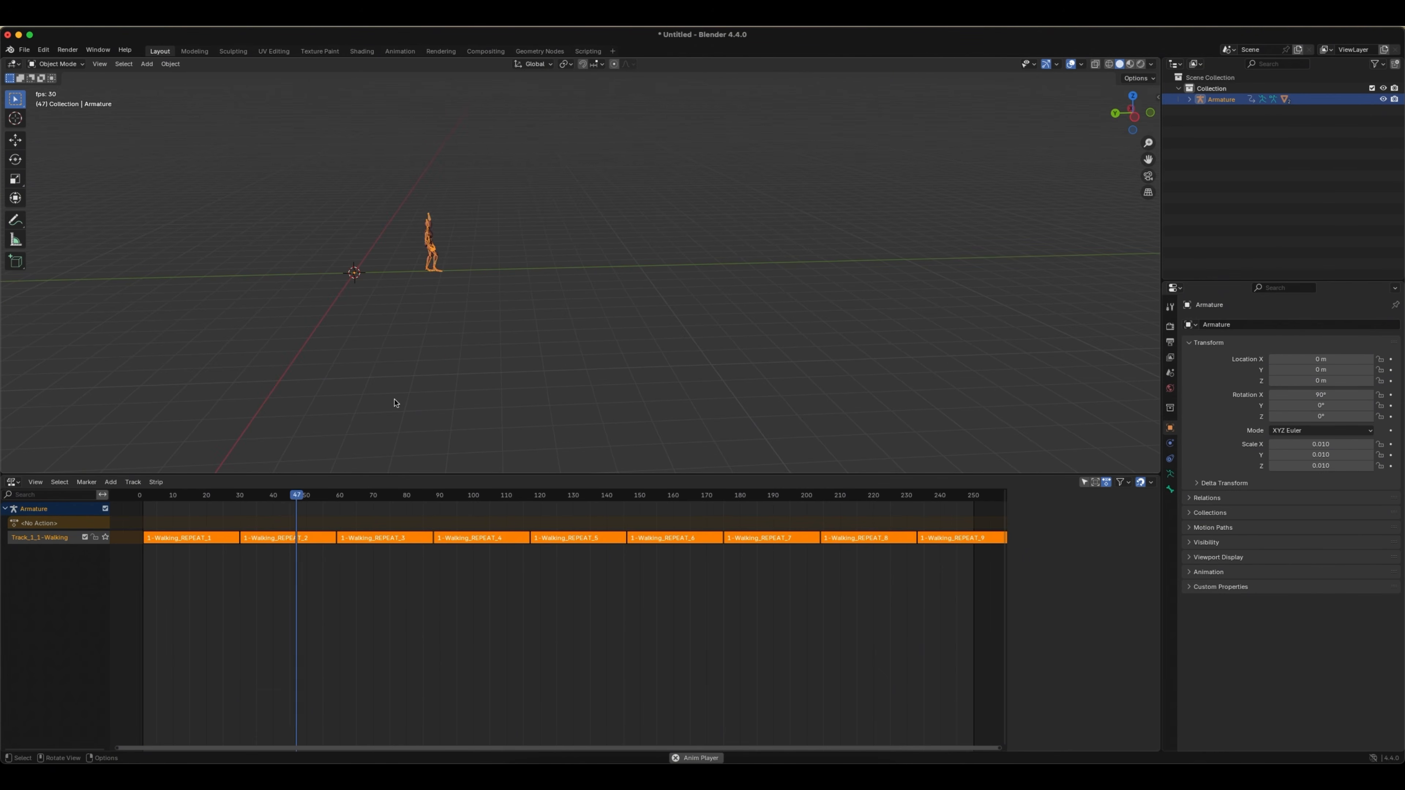
scroll(688, 288, right, 5)
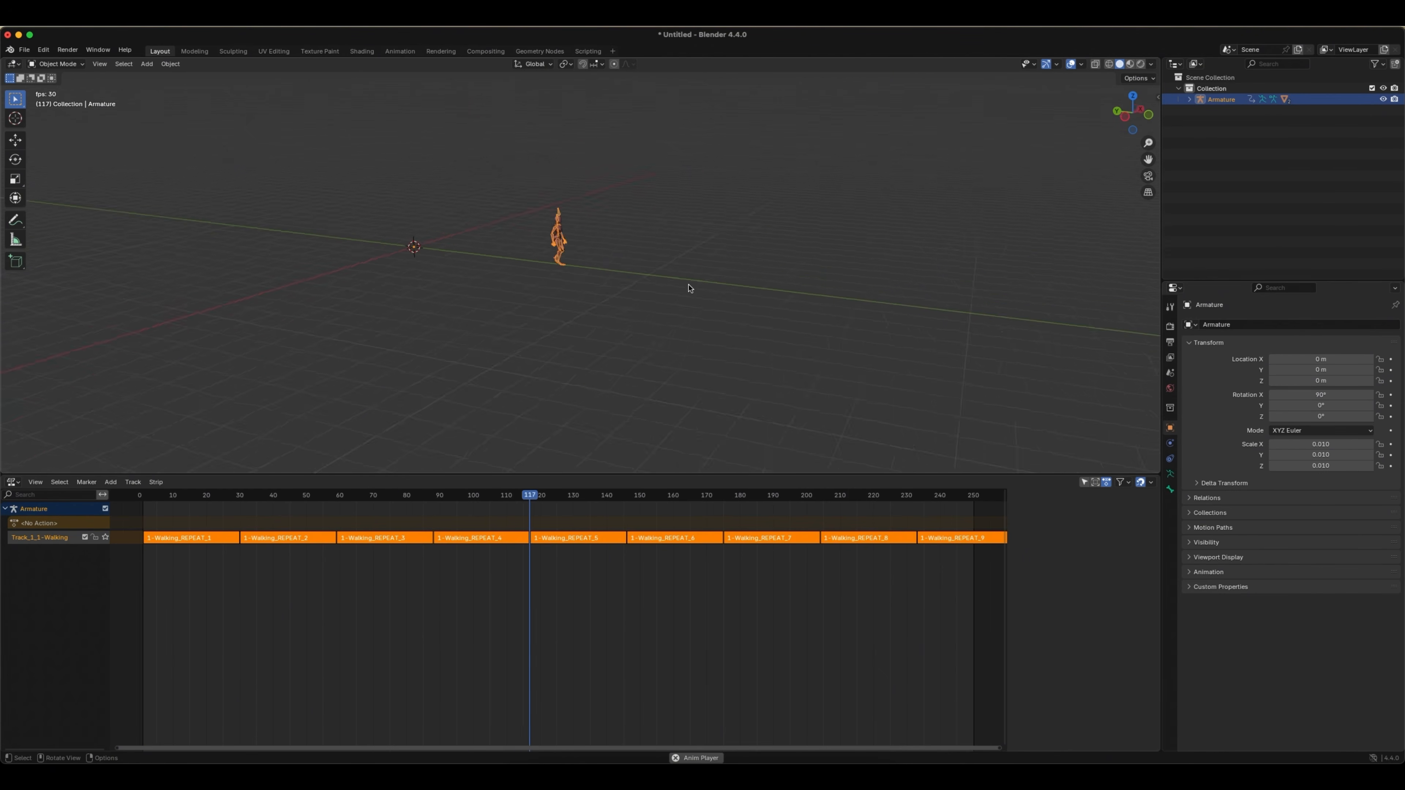
scroll(687, 288, right, 5)
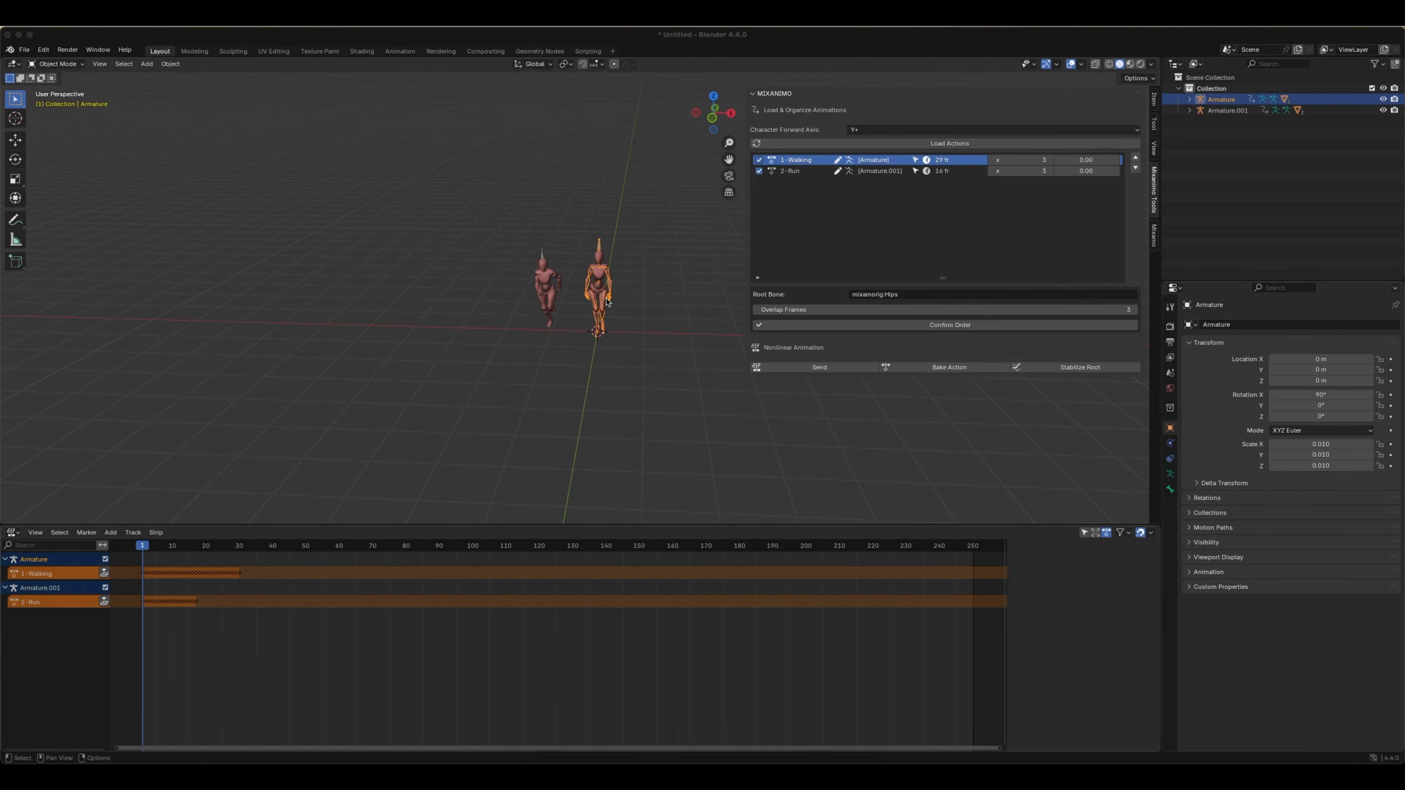
- Check which armature belongs to each Mixanimo action, and delete the running armature with its meshes
click(629, 244)
click(600, 246)
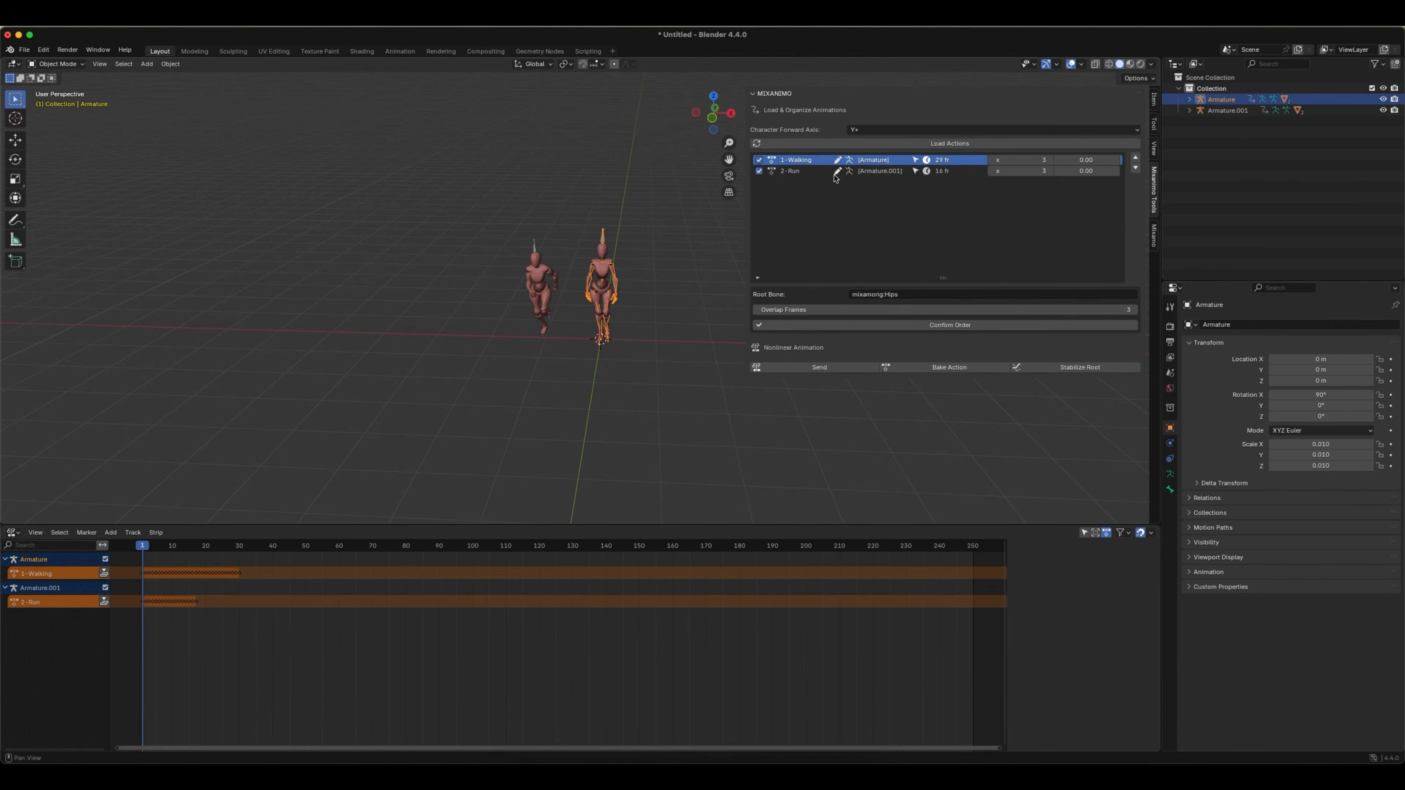
click(805, 170)
click(801, 161)
click(535, 295)
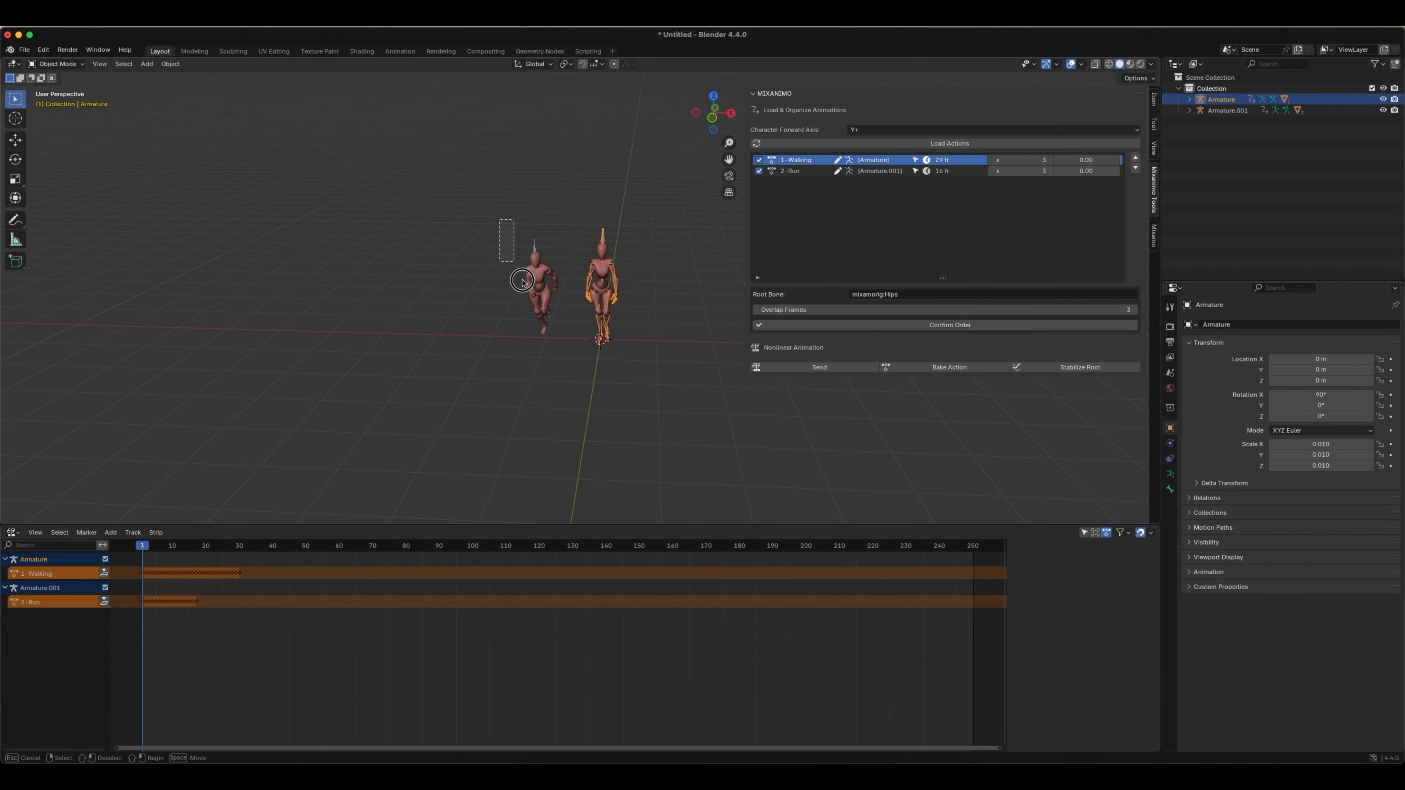
key(x)
click(561, 363)
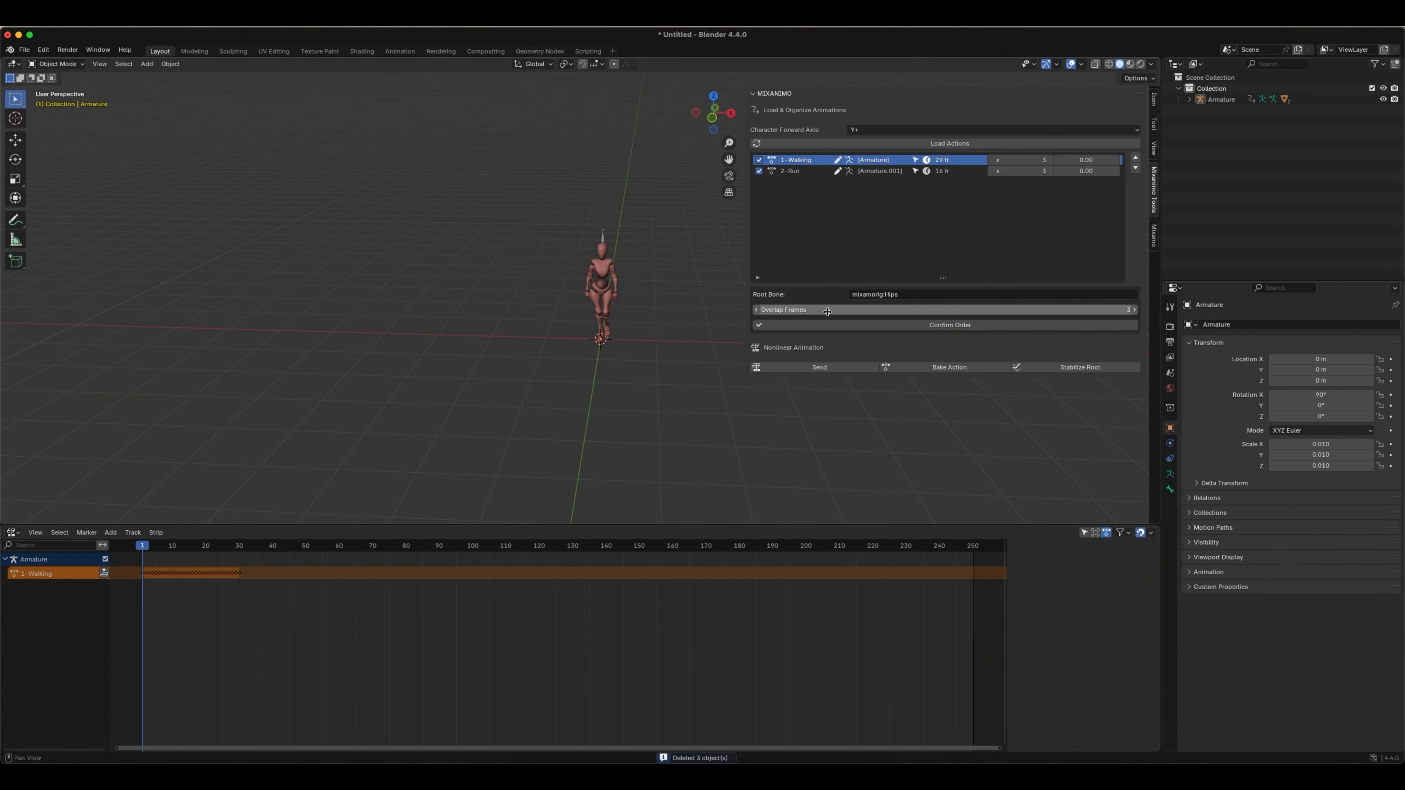
- Confirm the action order, send 1-Walking and 2-Run with 3 repeats each to the walking armature's nonlinear animation, and play the result briefly
click(946, 326)
click(820, 367)
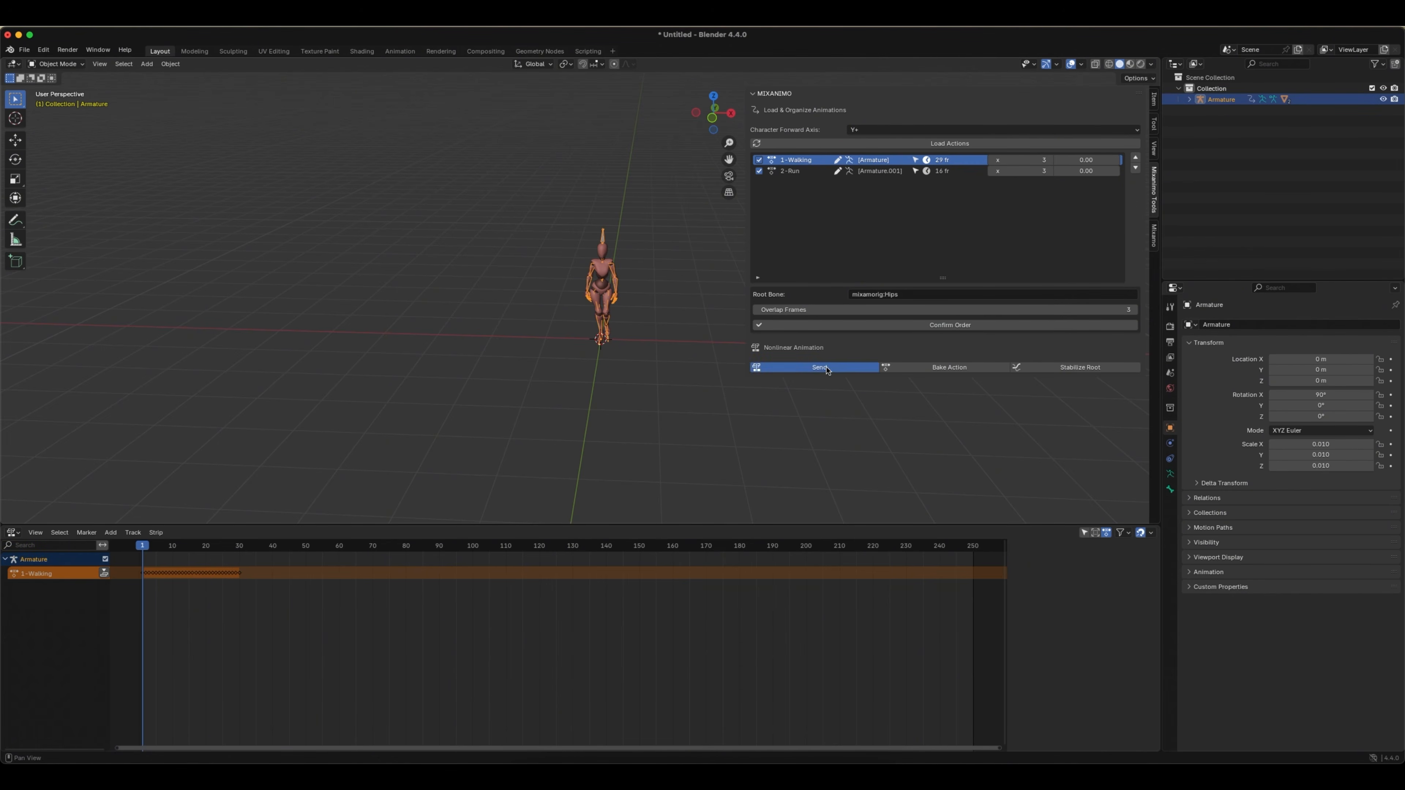
key(space)
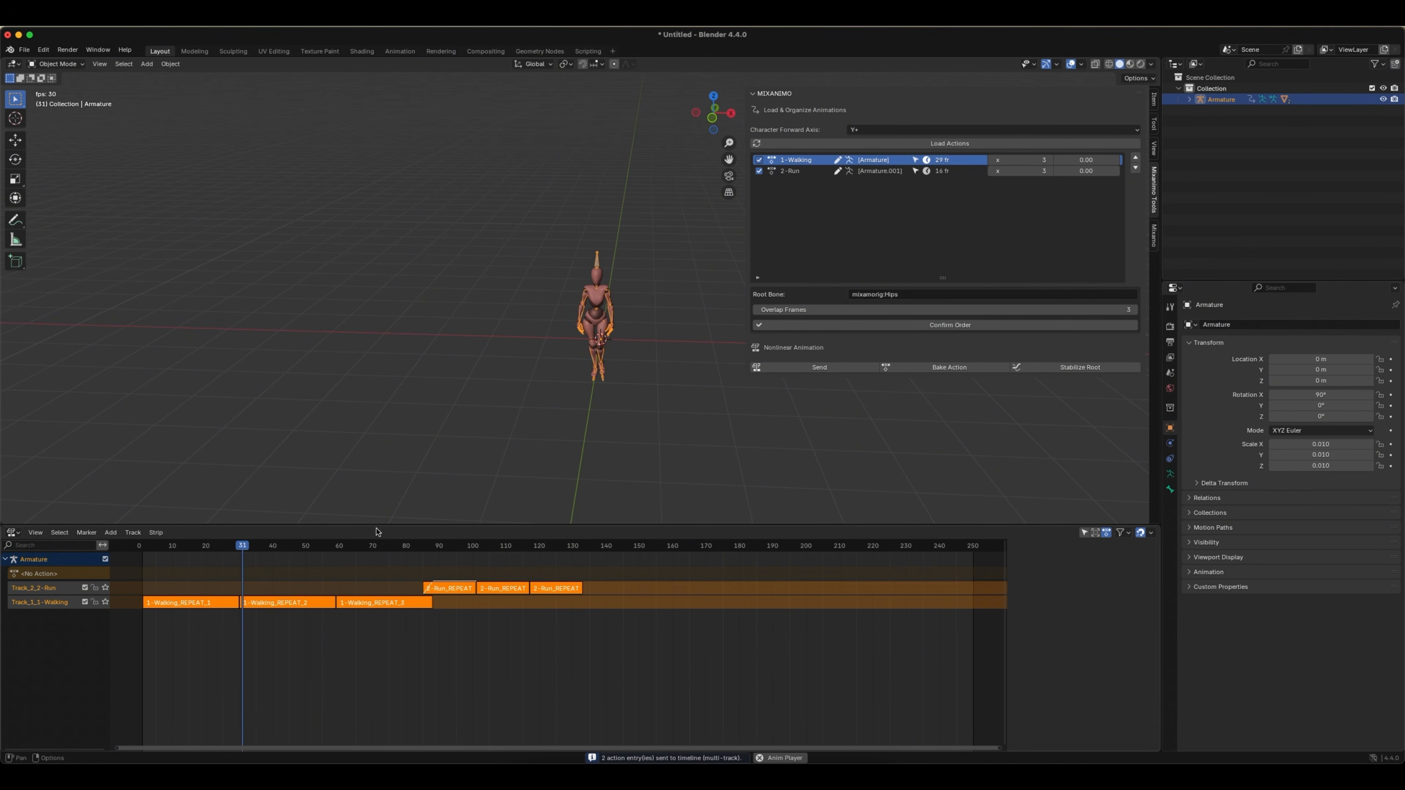
key(space)
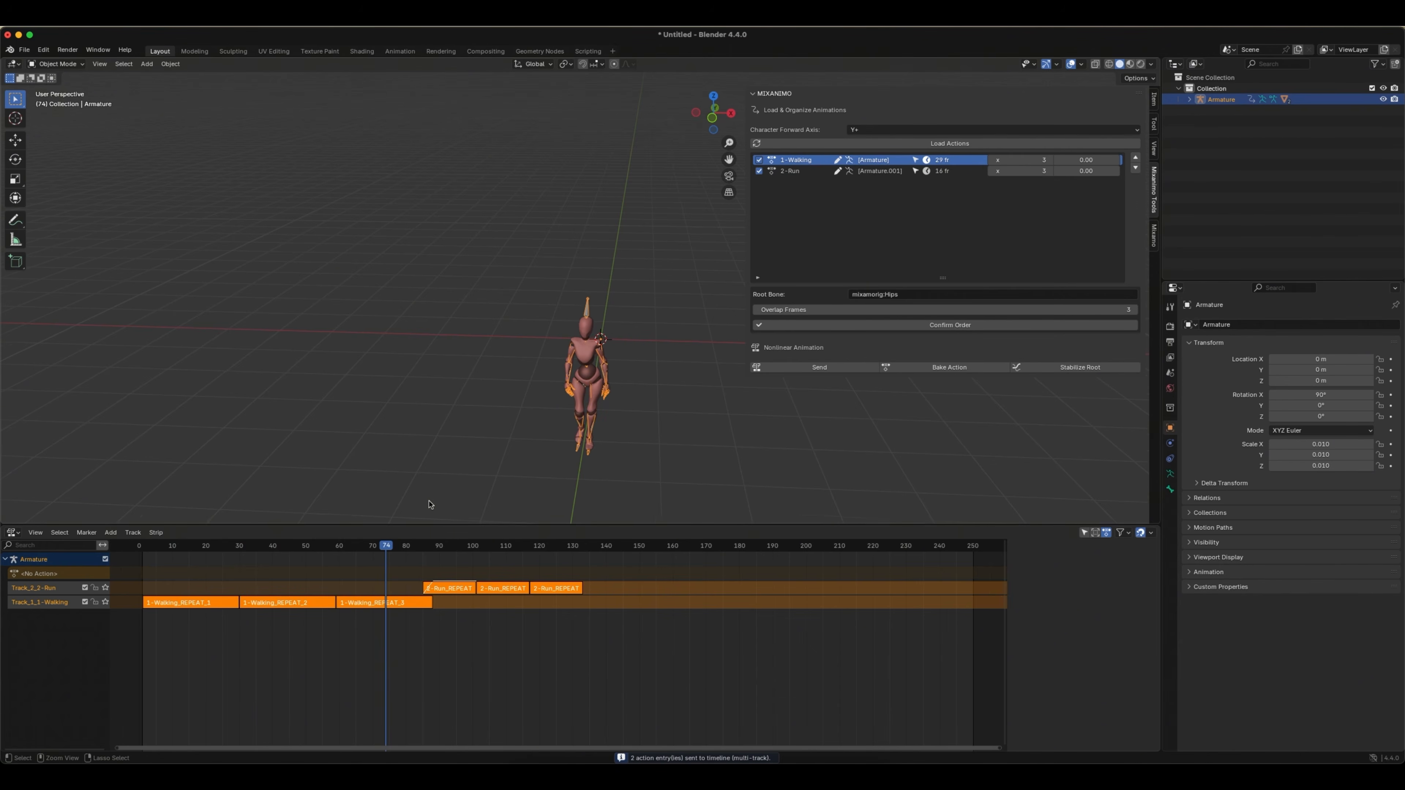
- Fit all strips in the editor, replay the sequence from the start, and scrub through the walk-to-run overlap
key(Home)
click(264, 555)
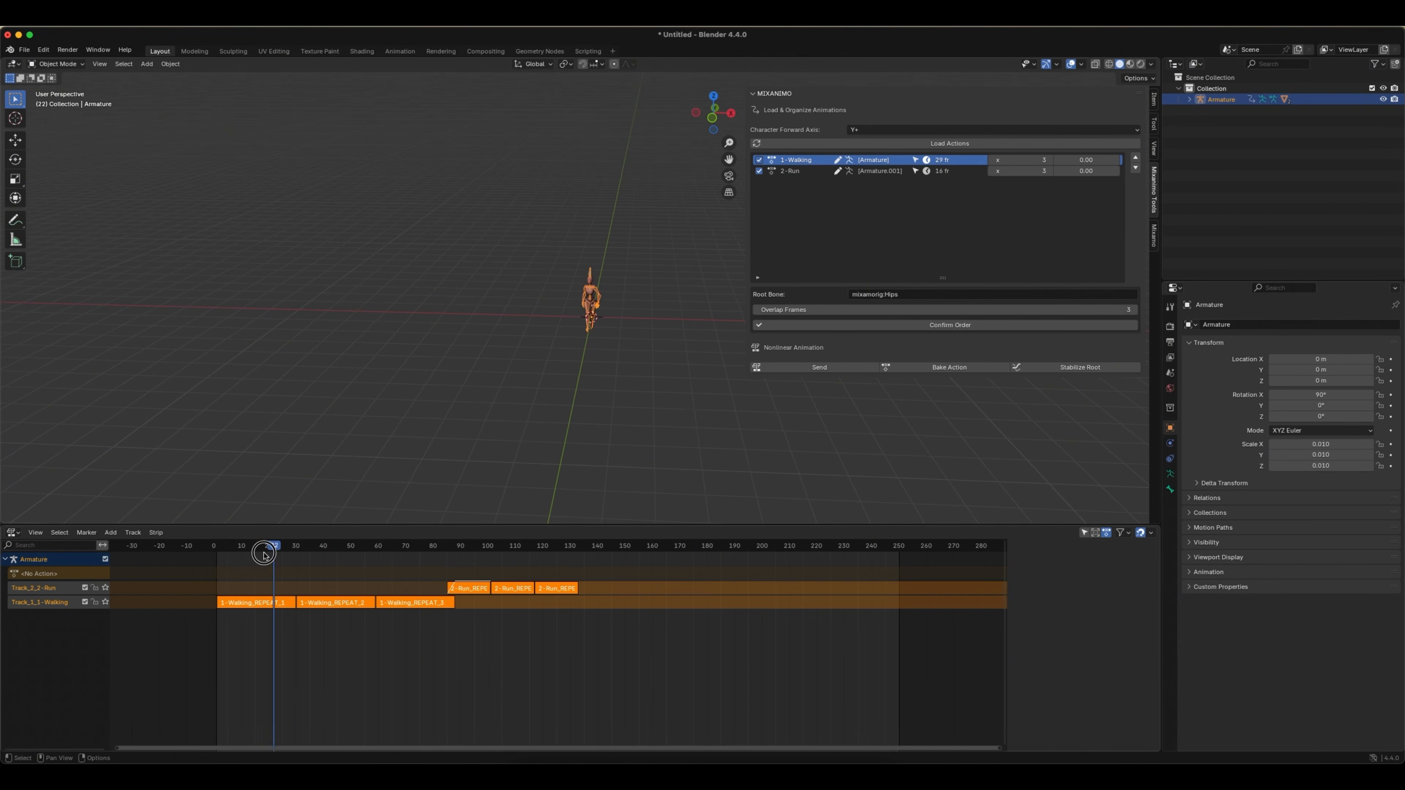
drag(263, 555, 214, 552)
key(space)
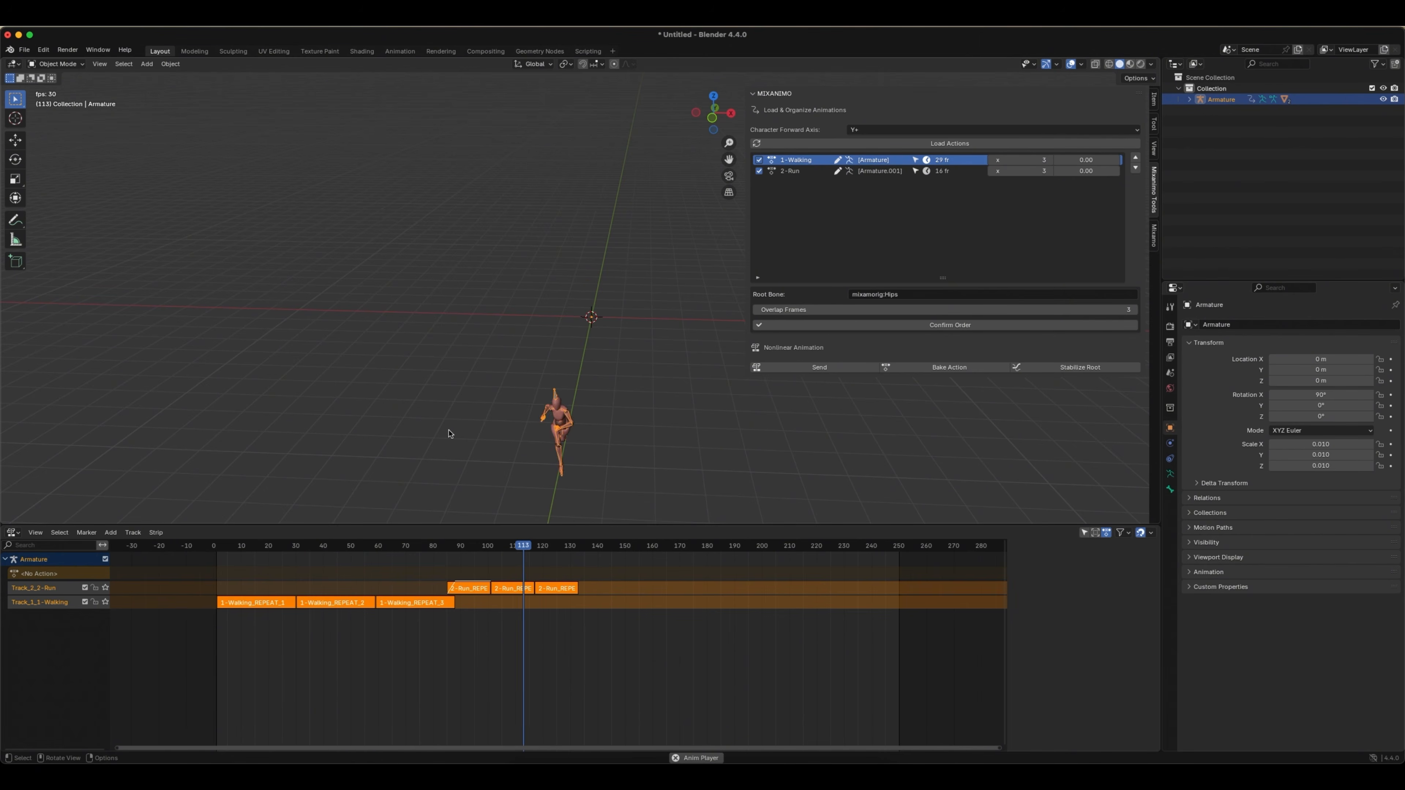
key(space)
drag(437, 548, 450, 547)
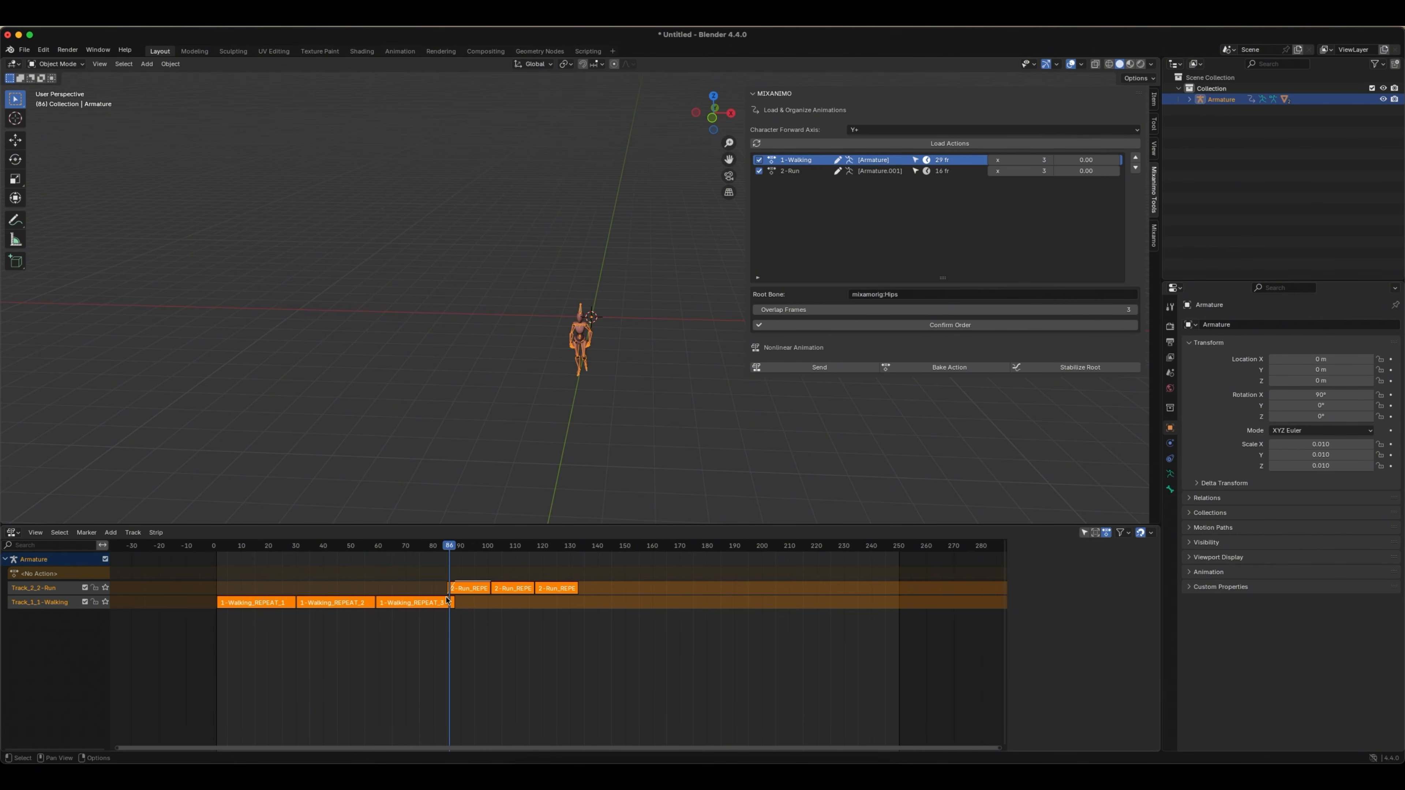
- Set the first 2-Run strip's blending to Replace and its blend-out to 0
click(466, 588)
key(n)
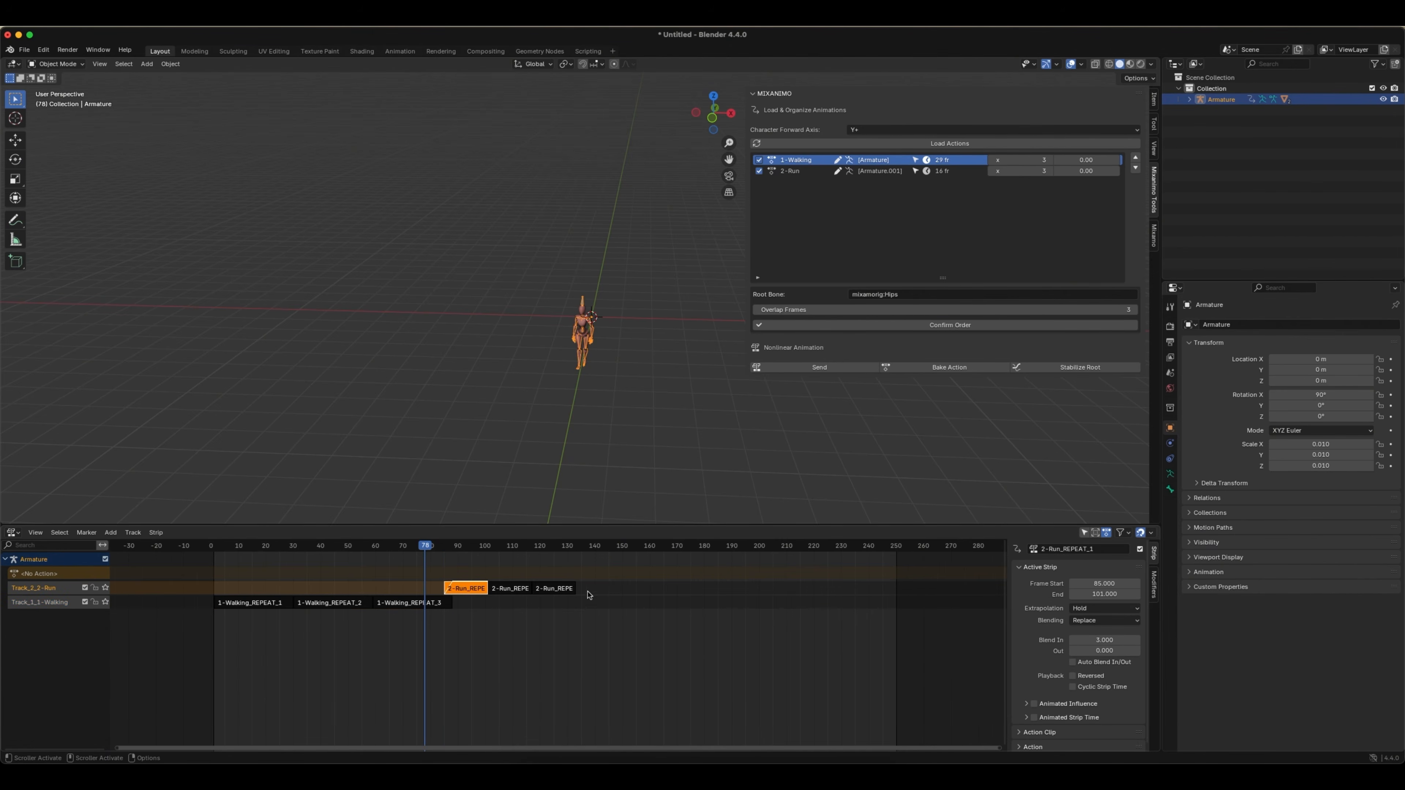
click(1095, 620)
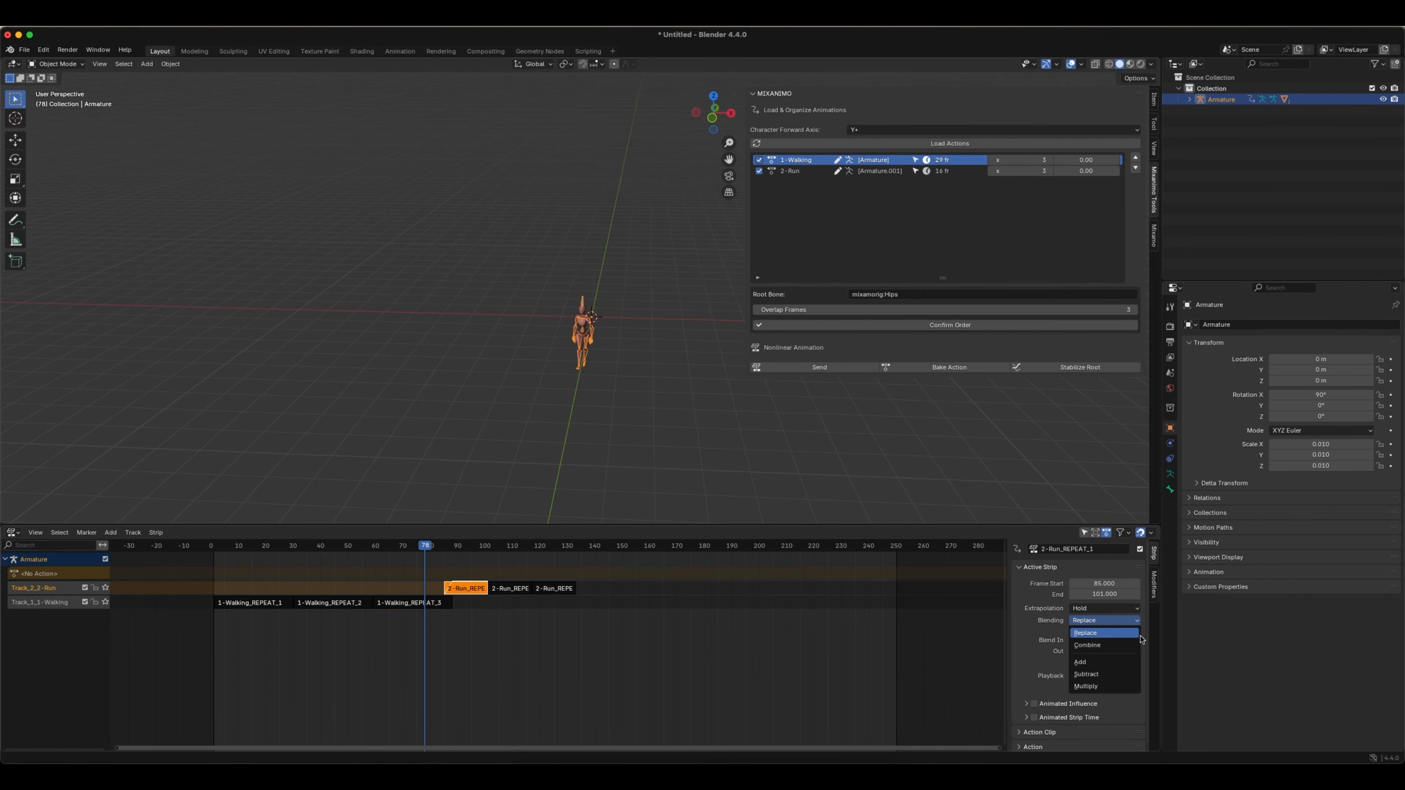
click(1102, 633)
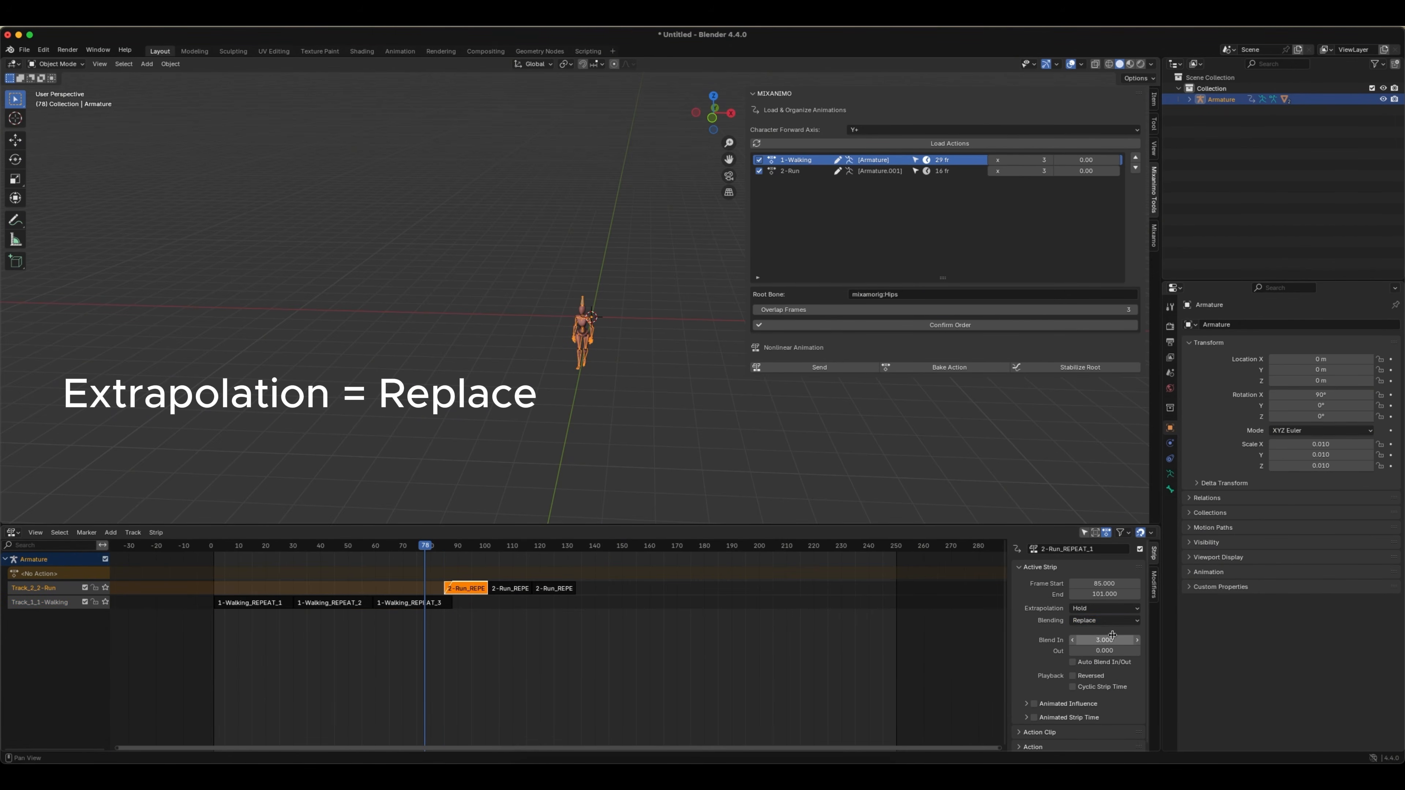
click(1120, 652)
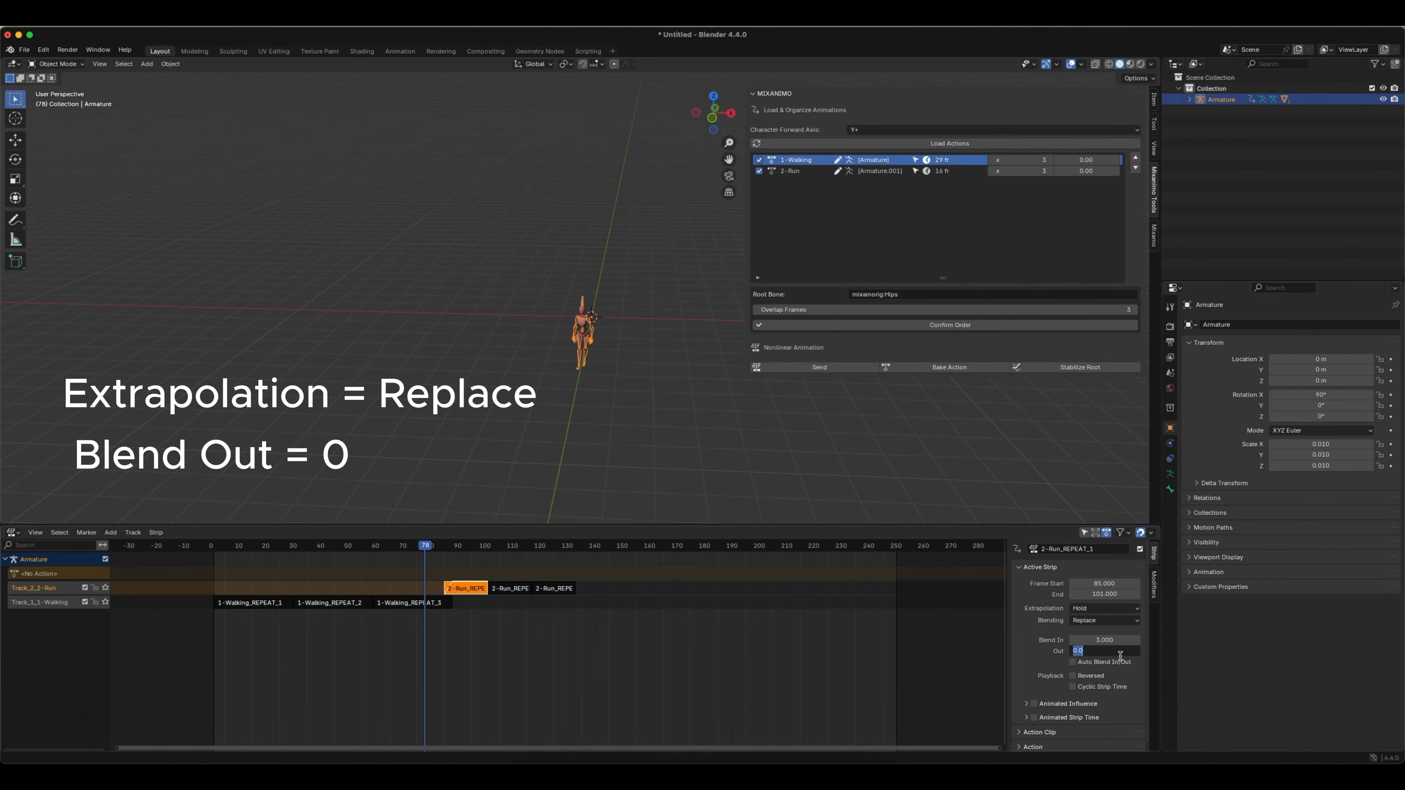
key(Return)
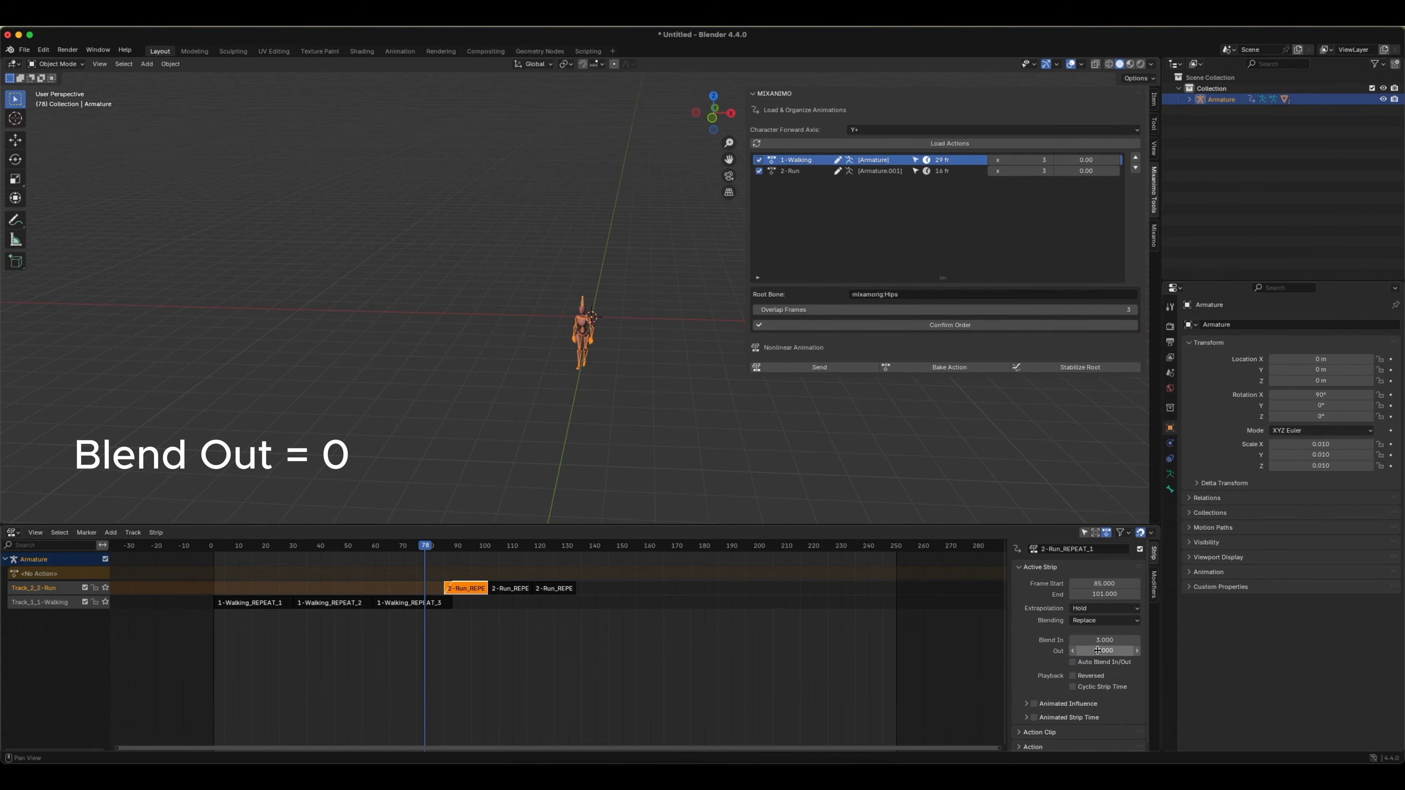
- Set the first 2-Run strip's blend-in to 6 and move all three 2-Run strips 3 frames earlier over the walking track
click(1105, 640)
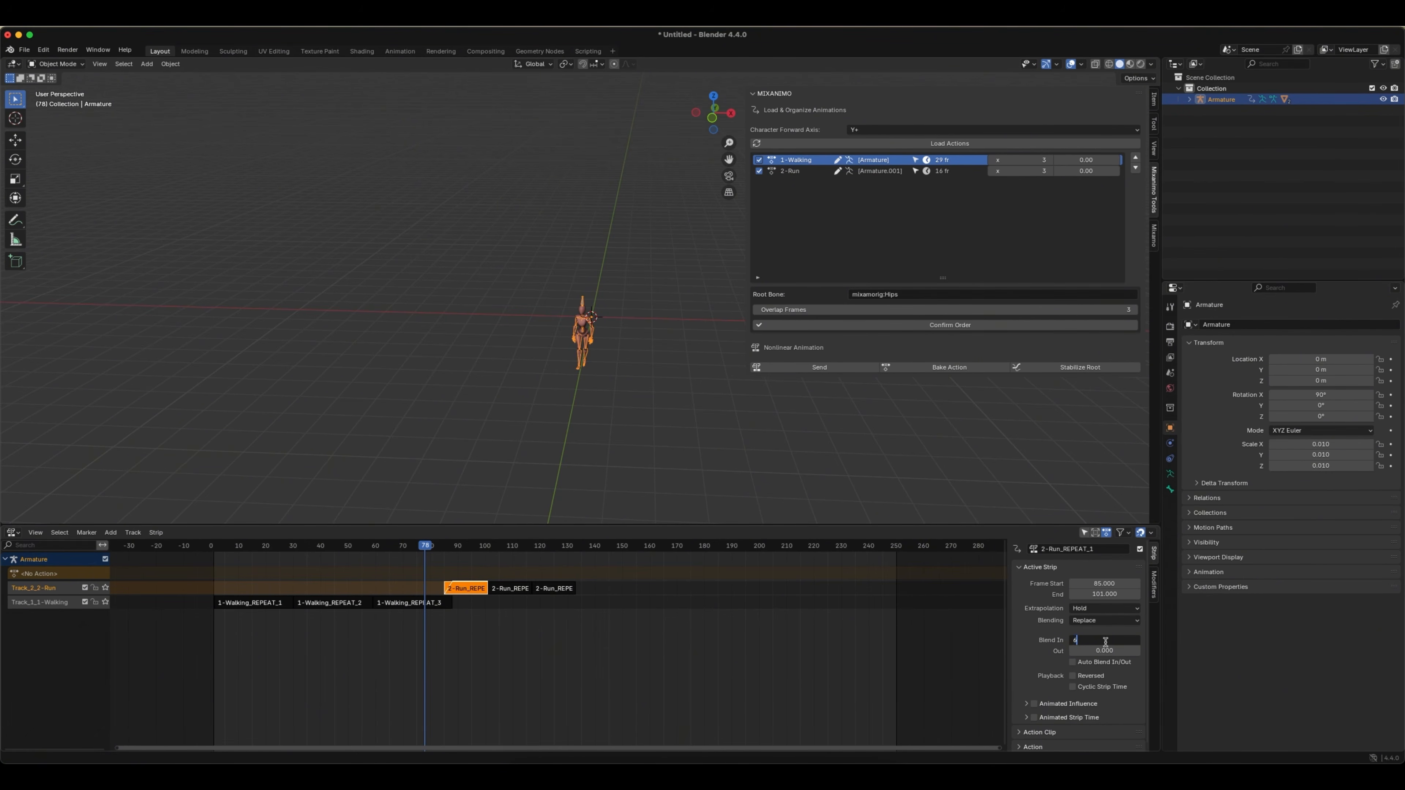
key(Return)
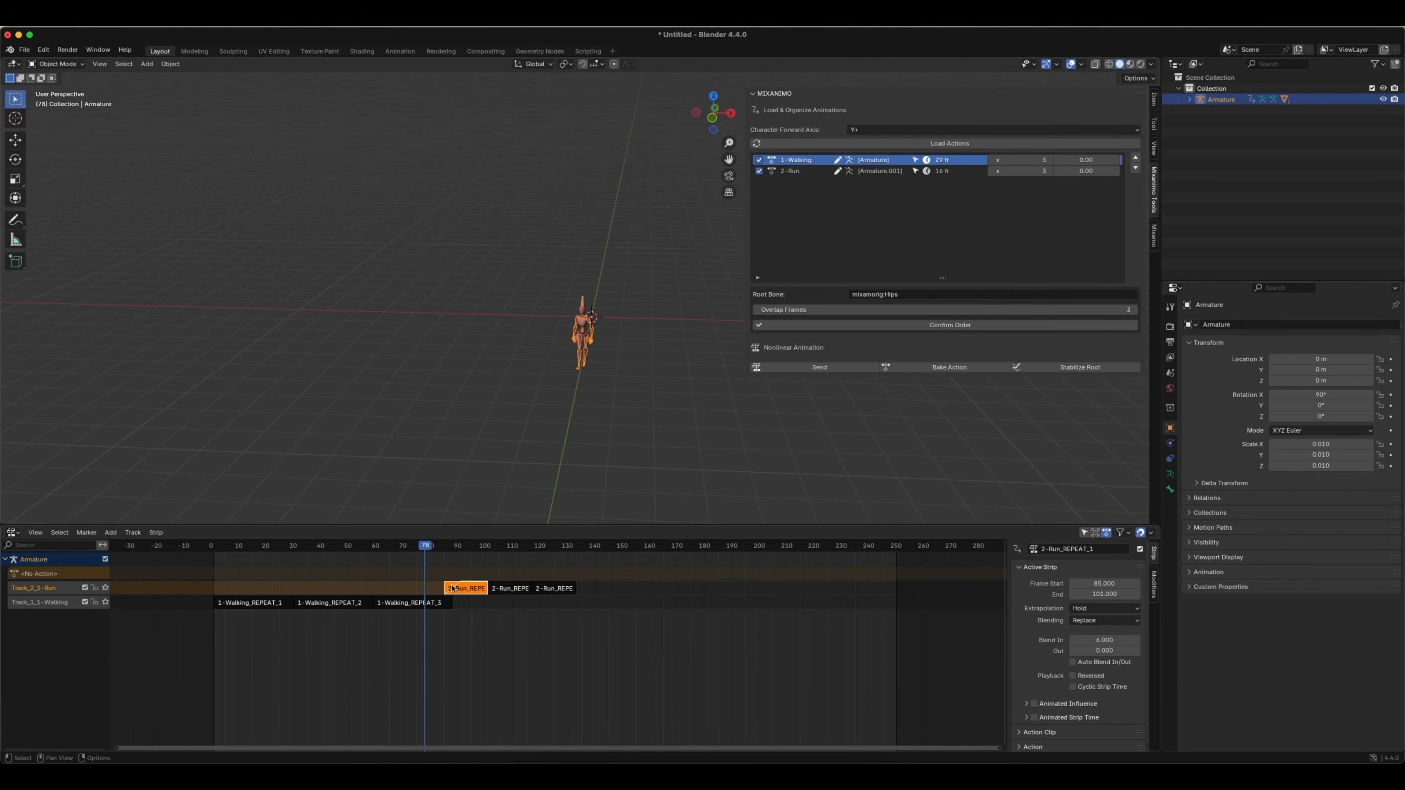
drag(459, 575, 531, 590)
click(530, 590)
middle_drag(477, 470, 496, 438)
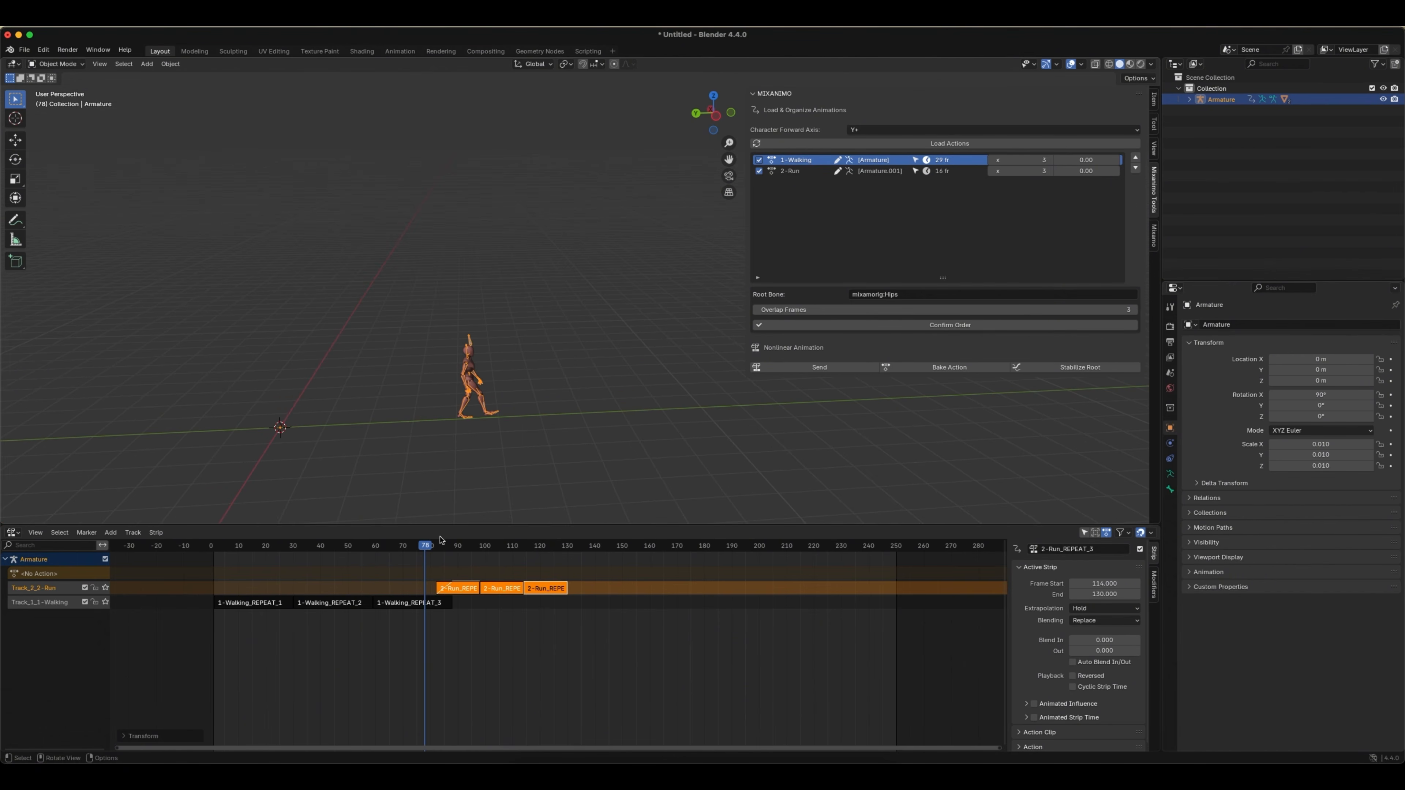
drag(427, 548, 440, 549)
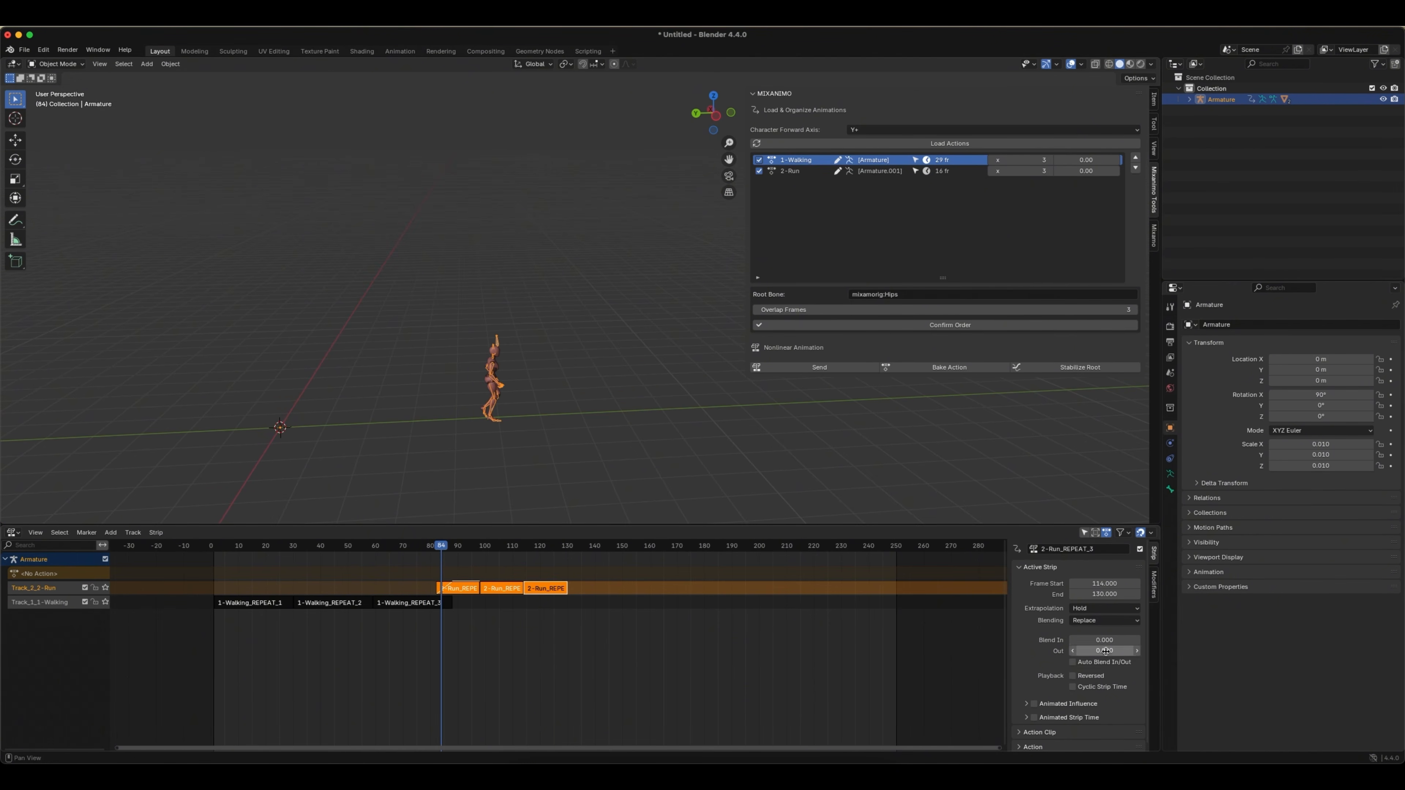
- Set the first 2-Run strip's blend-in to 4
click(454, 574)
click(458, 588)
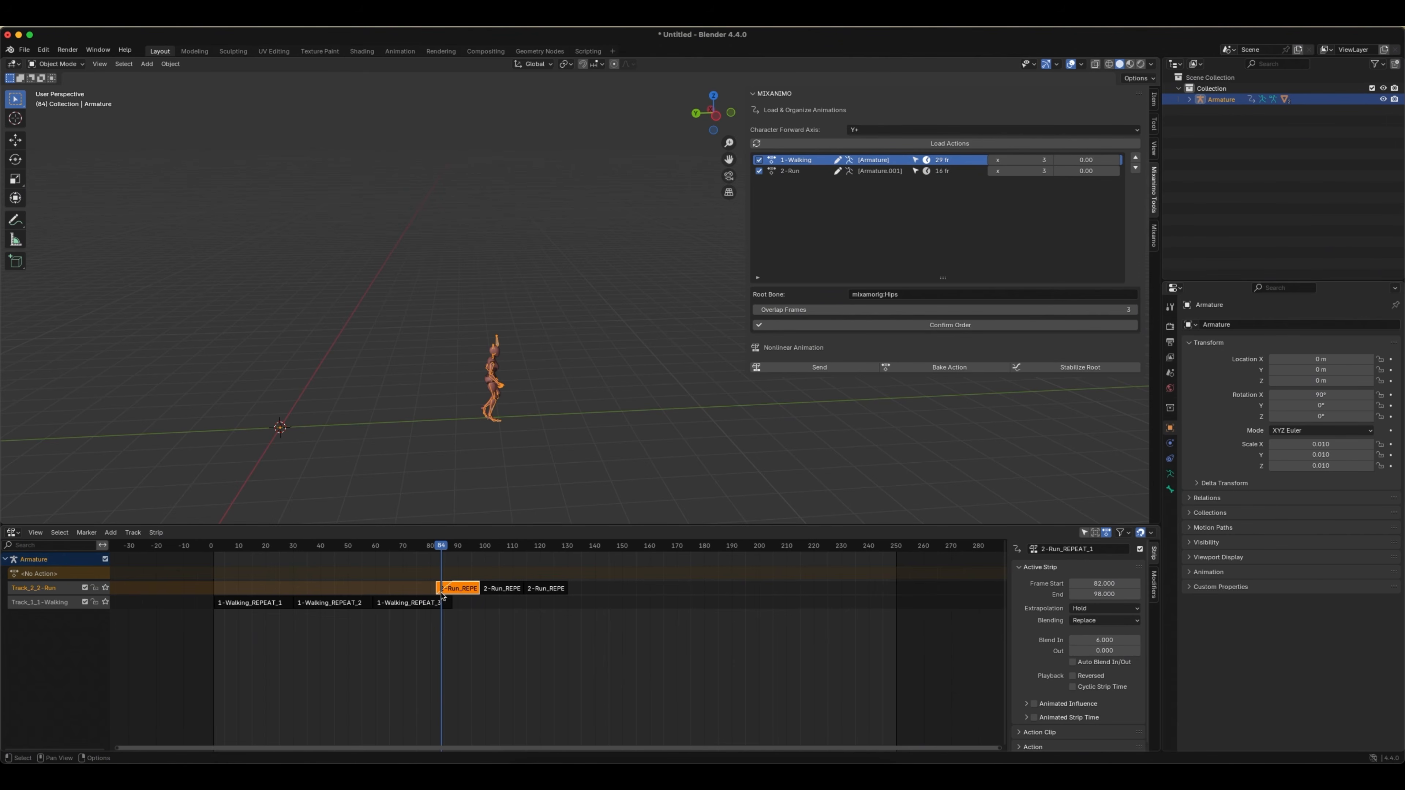
click(1105, 641)
key(Return)
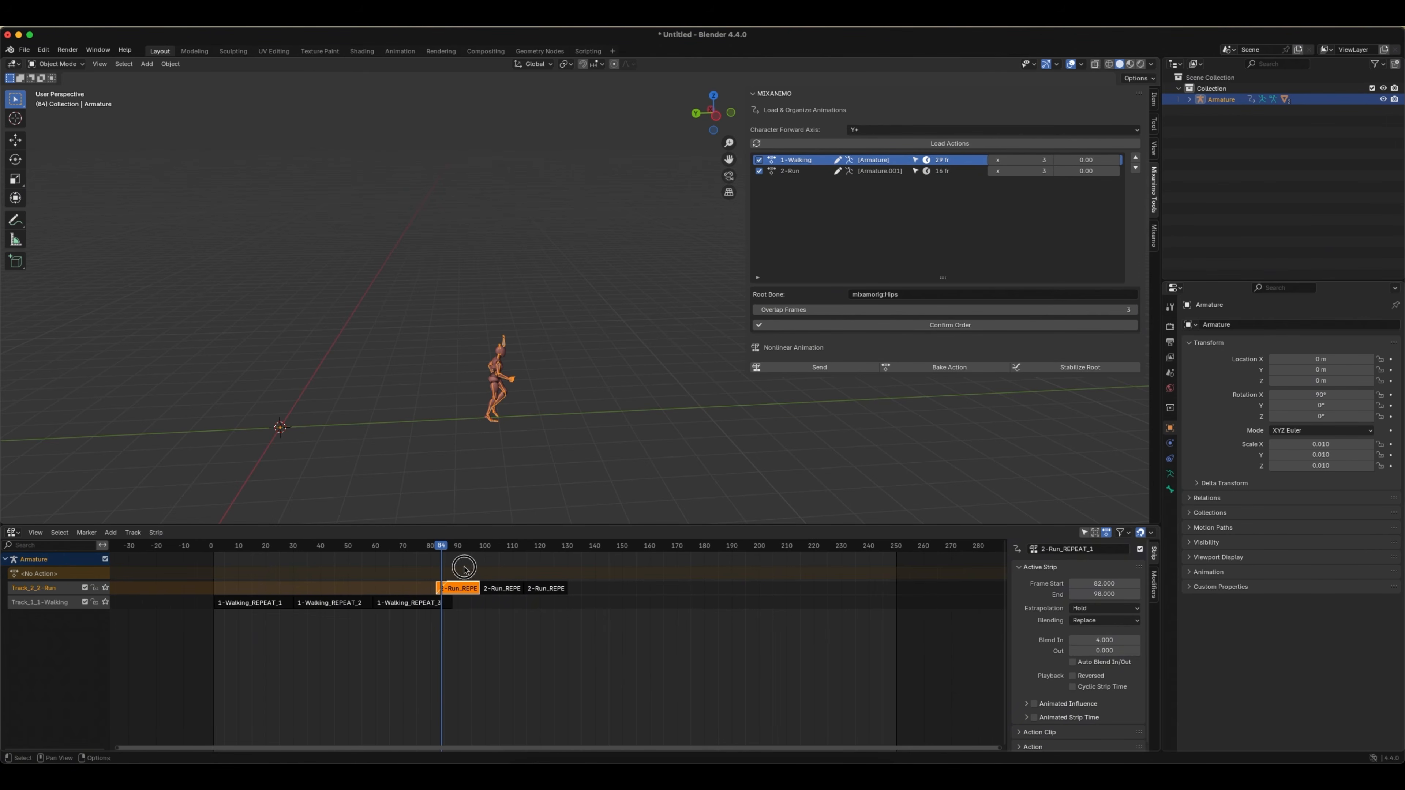
- Move all three 2-Run strips 3 frames later, and replay and scrub the walk-to-run transition
drag(464, 569, 509, 588)
drag(443, 544, 387, 547)
key(space)
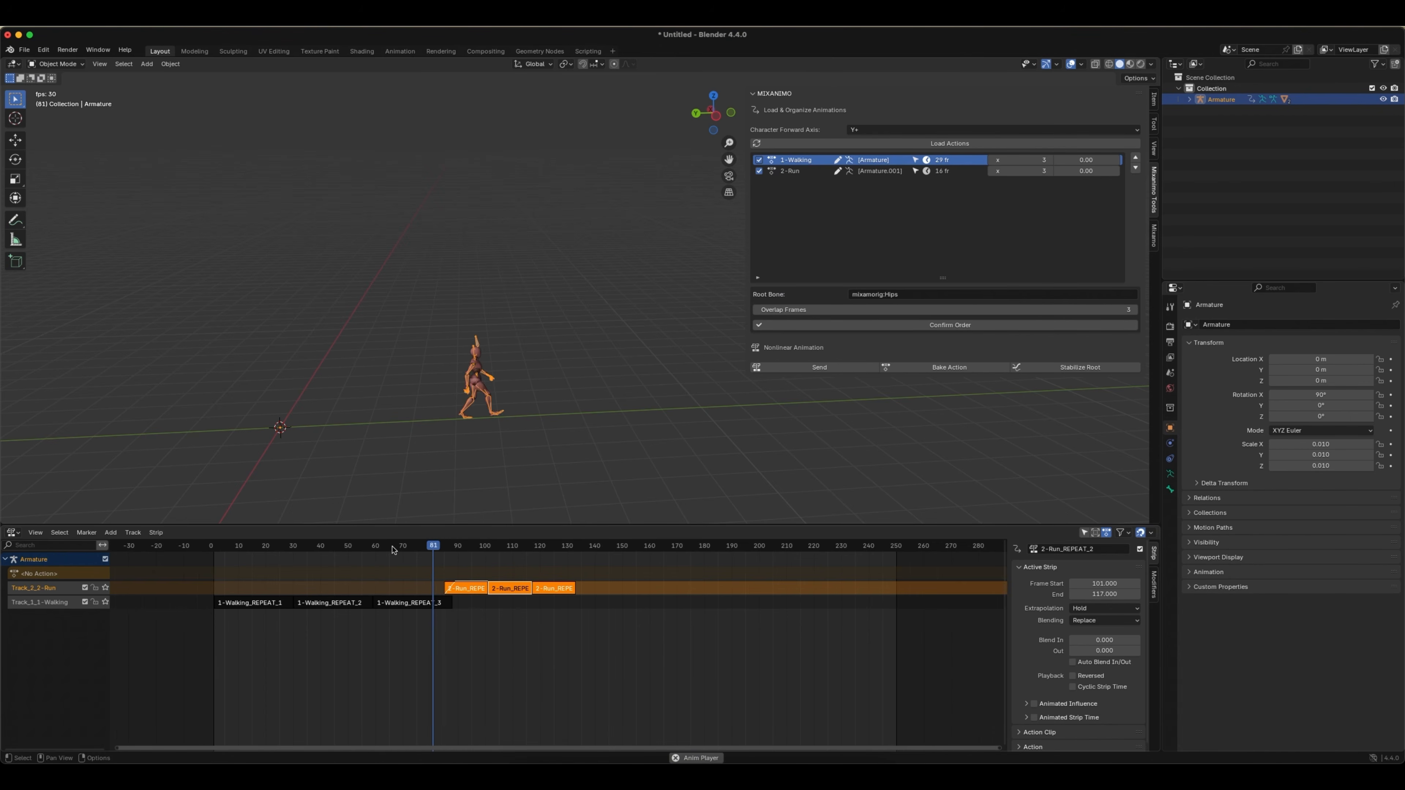
key(space)
drag(519, 549, 422, 550)
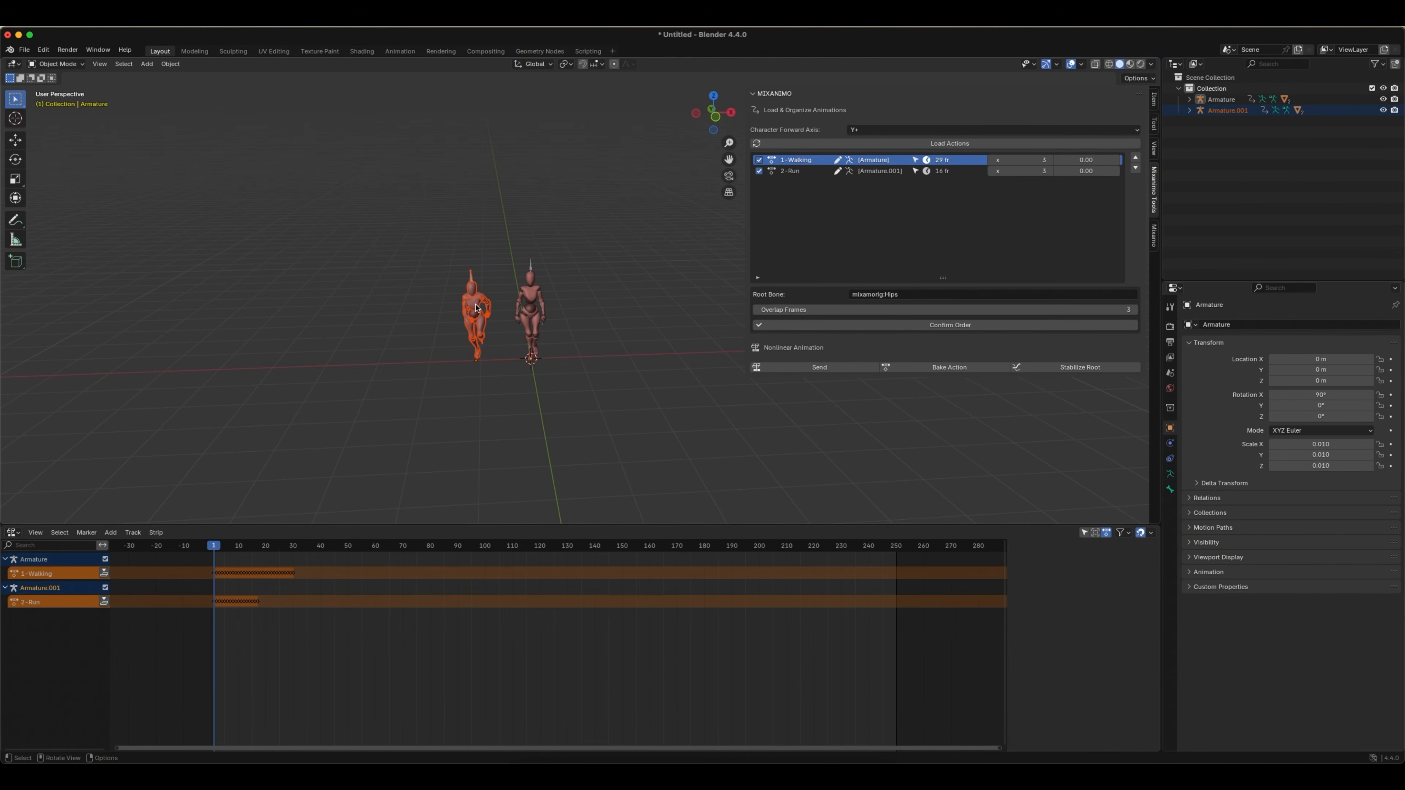
- Import the 3-Run To Stop.fbx animation from the Downloads folder
click(418, 308)
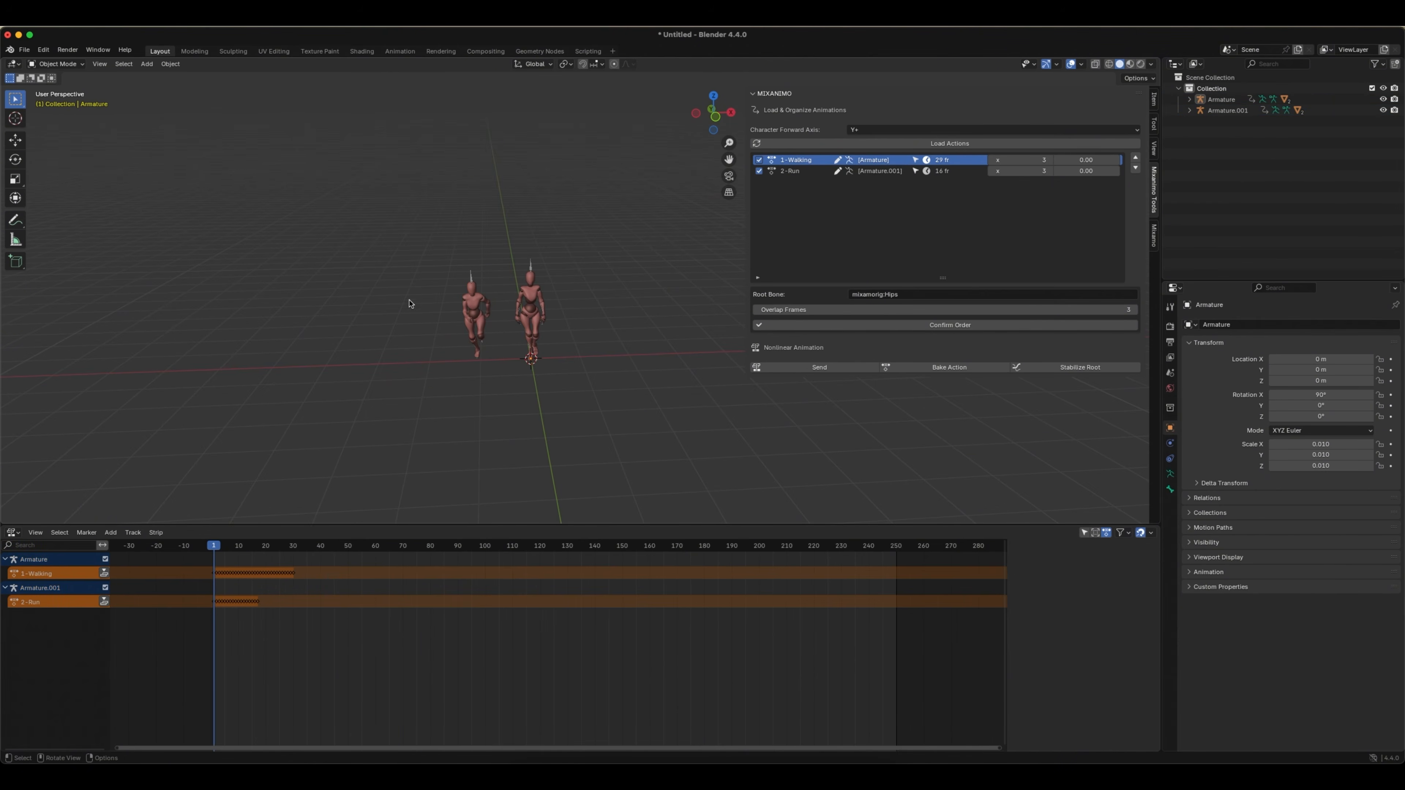
click(24, 49)
mouse_move(65, 207)
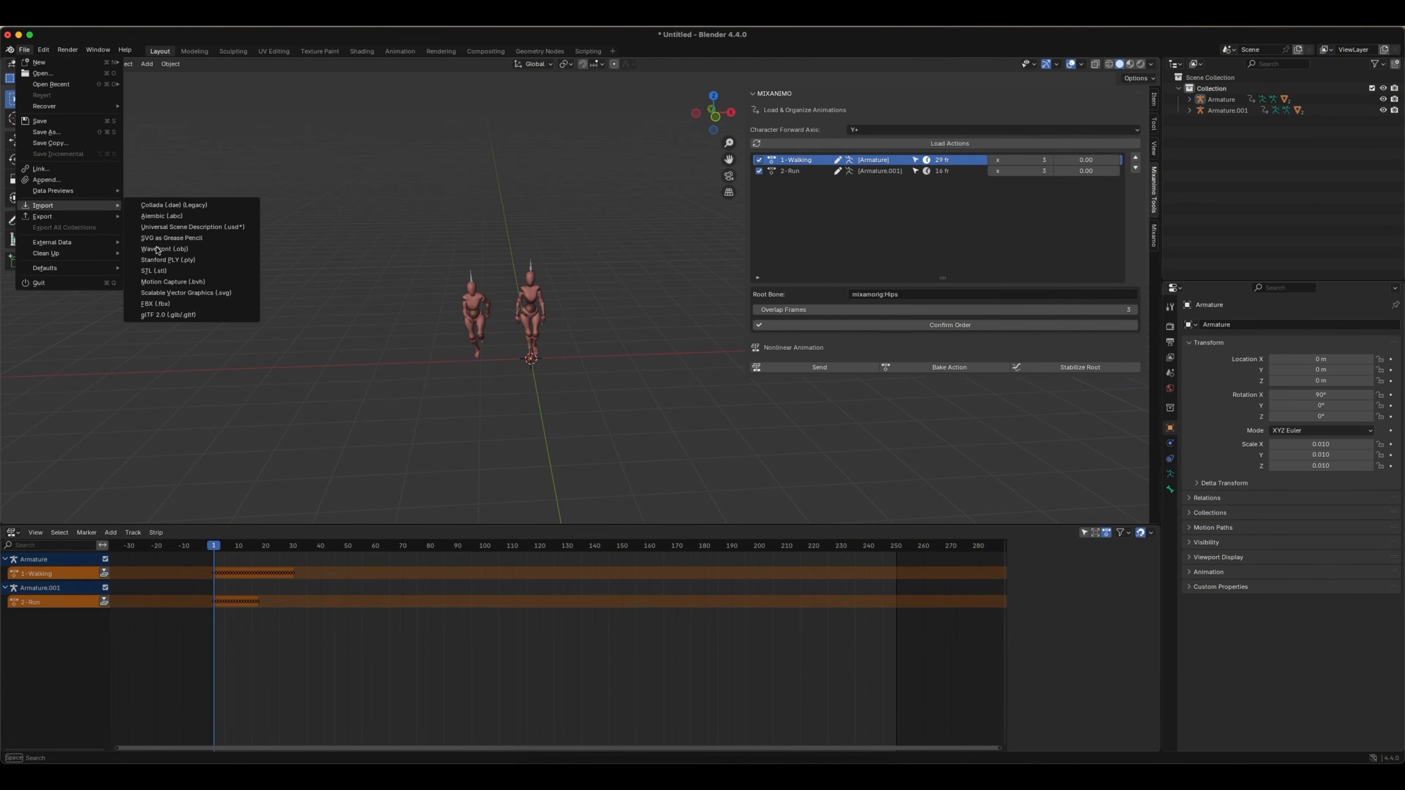
click(166, 297)
click(587, 303)
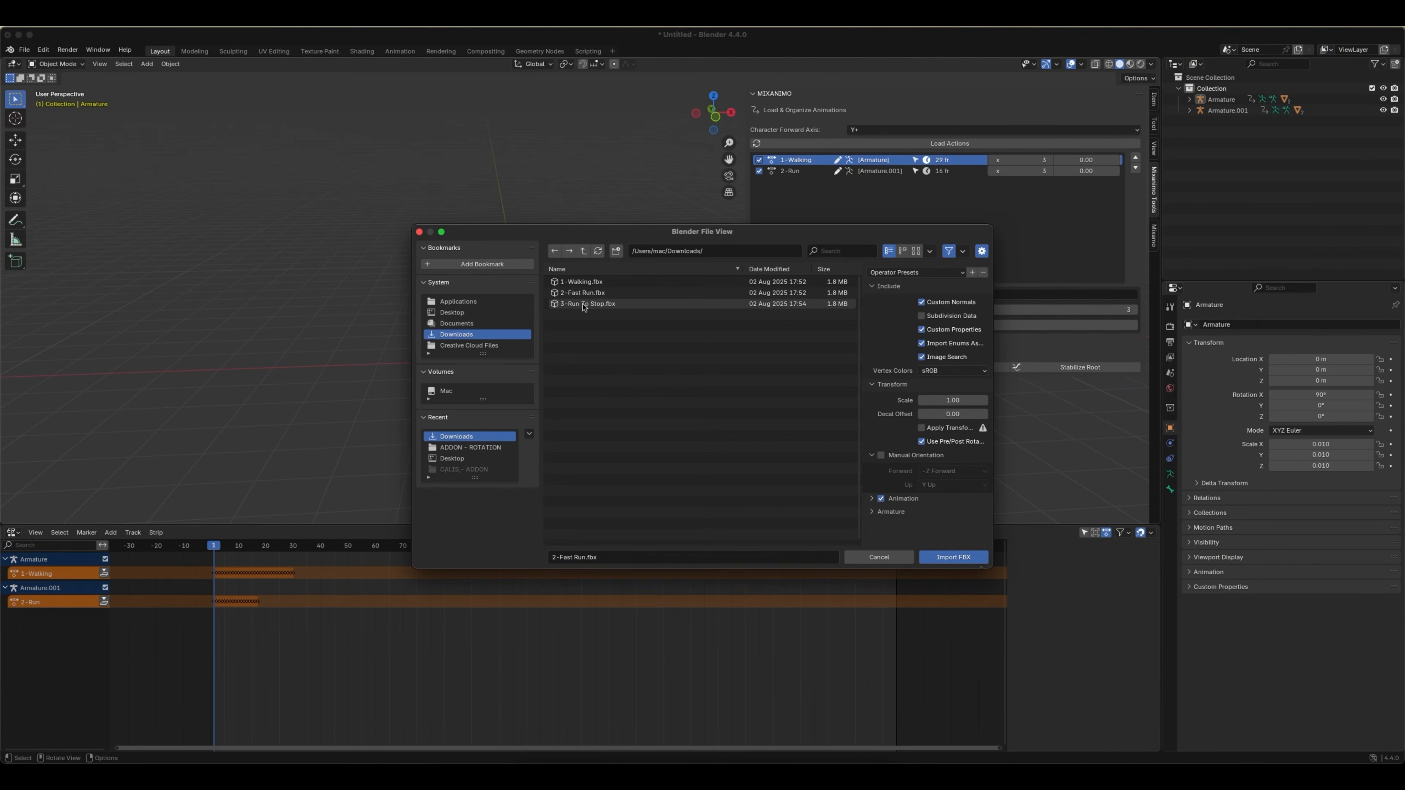
click(944, 556)
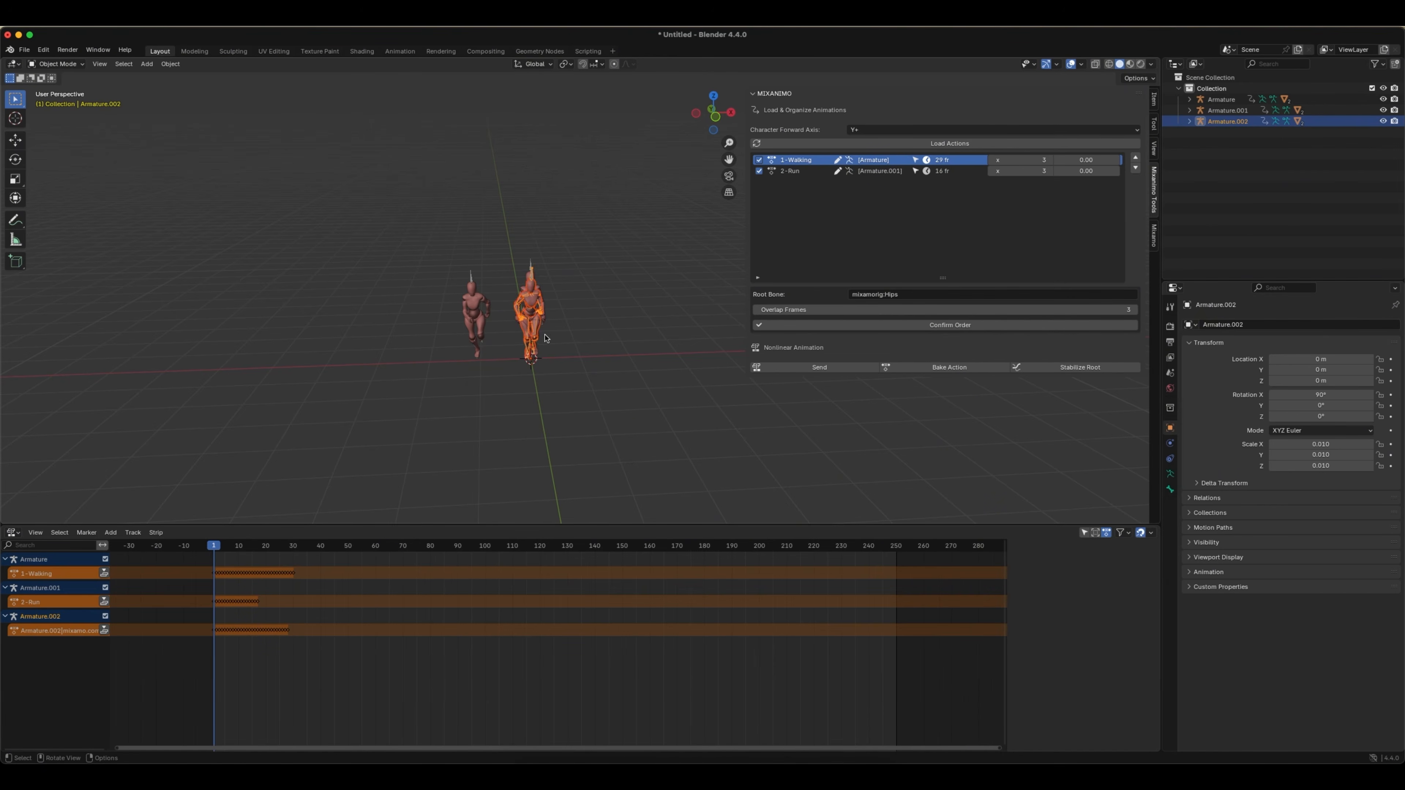
- Move the newly imported armature about -2.17 m along the X axis, beside the running character
key(g)
key(x)
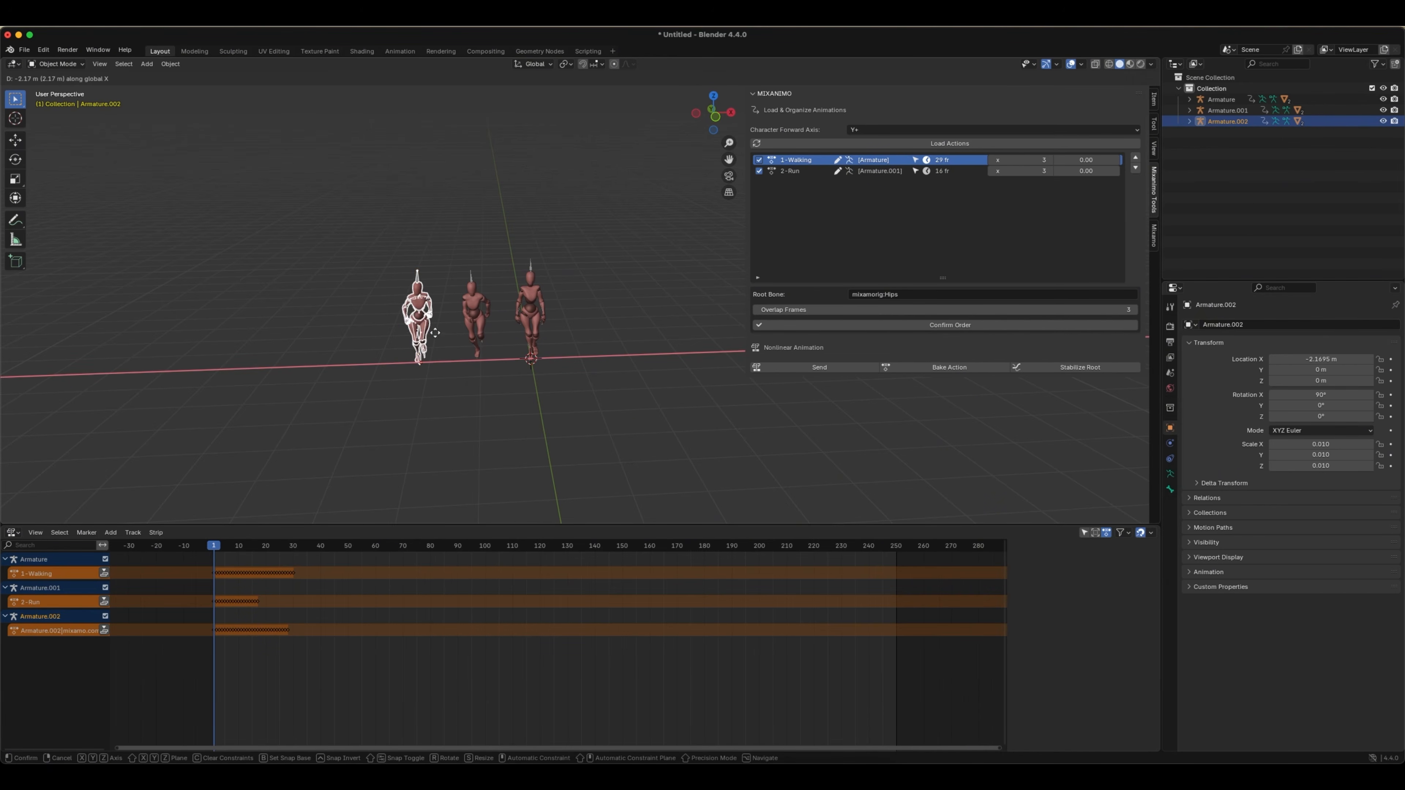
click(435, 332)
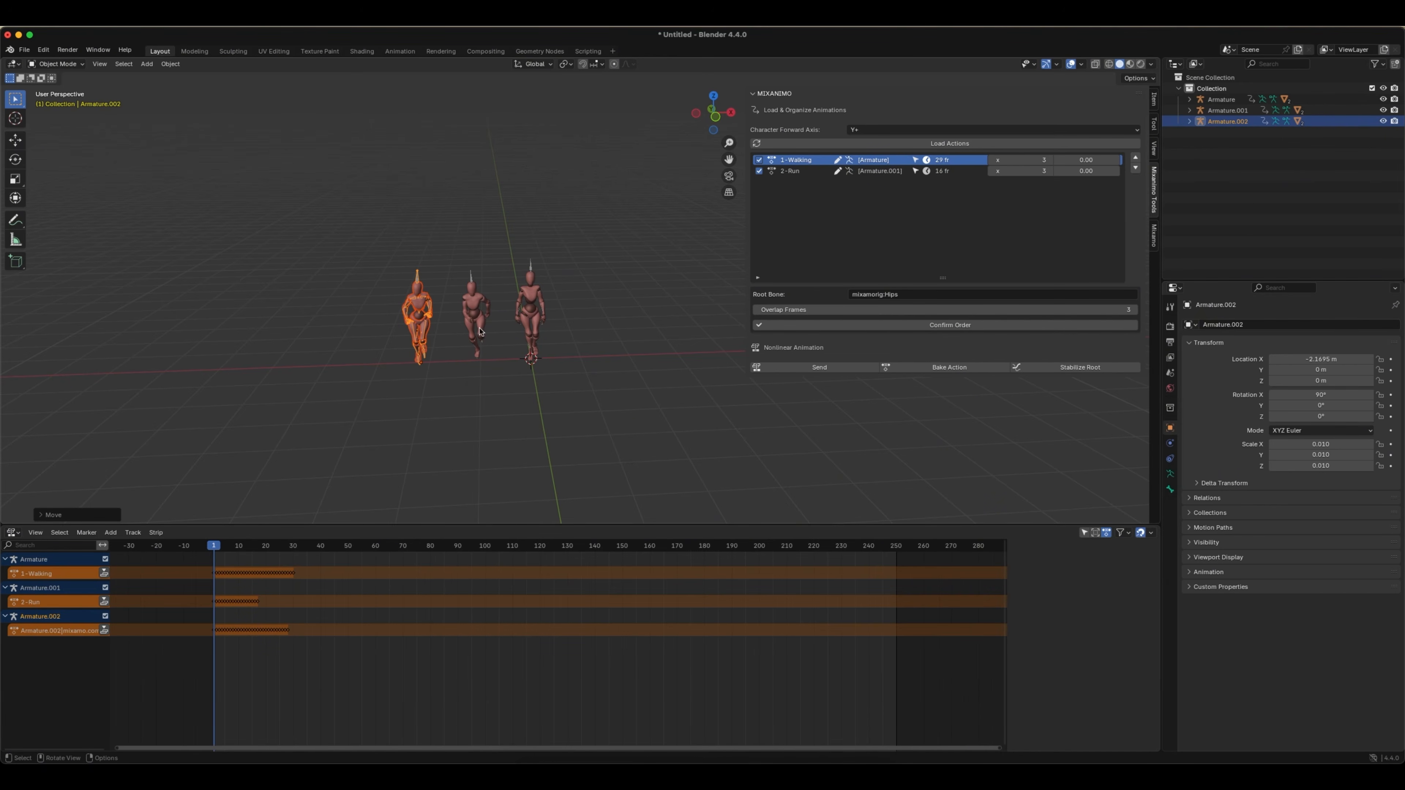
- Reload the Mixanimo action list and rename the newly imported armature's action to 3-RunandStop
click(977, 149)
click(799, 186)
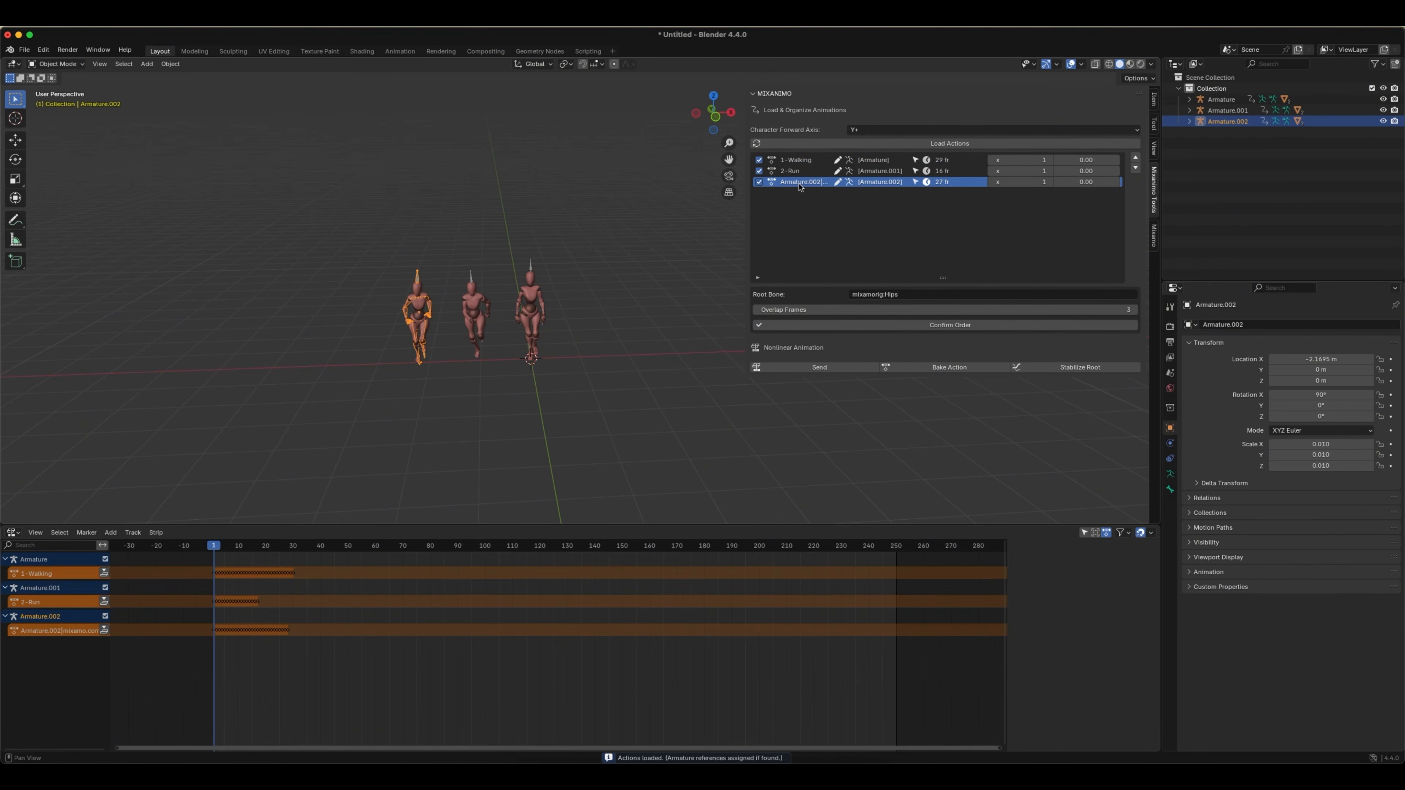
double_click(805, 183)
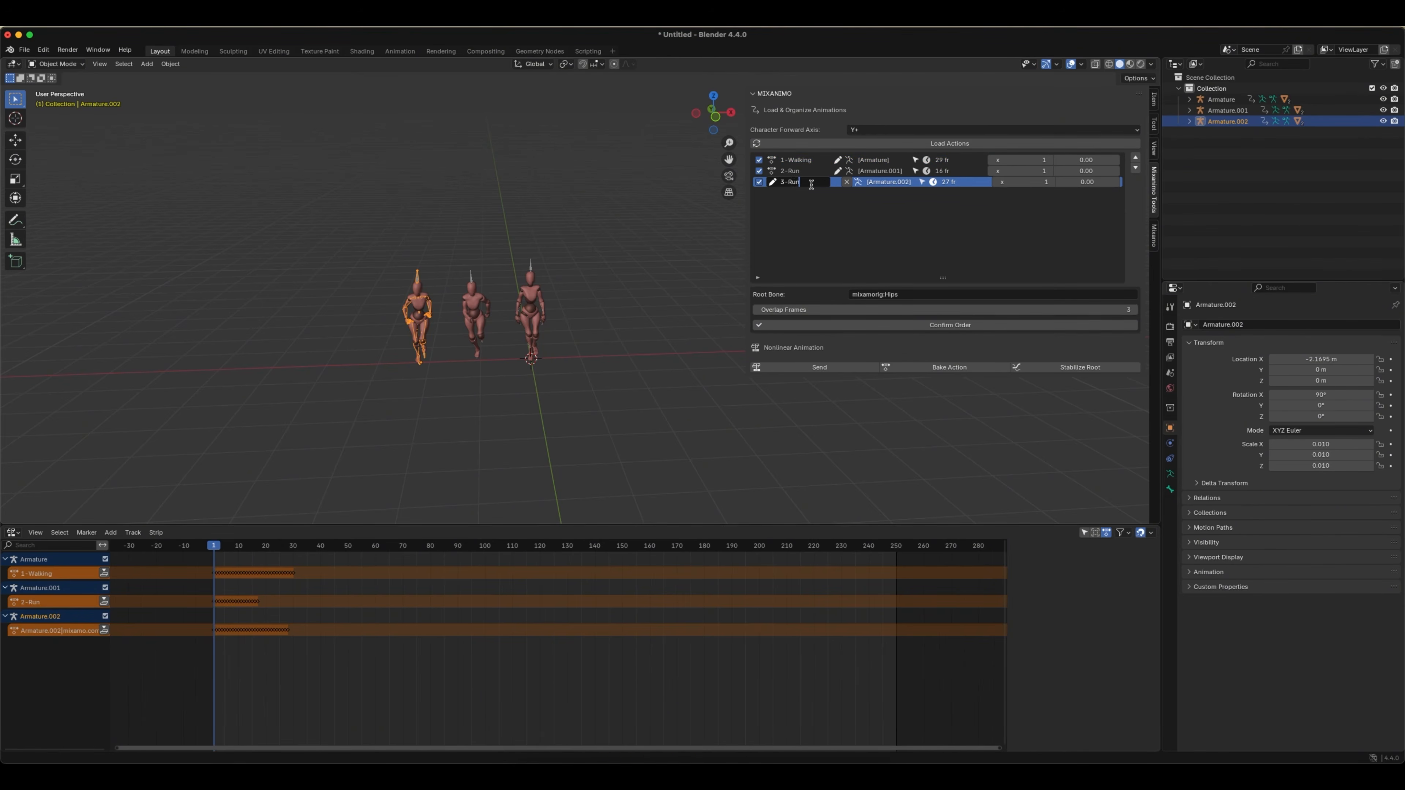
text(3-RunandStop)
key(Return)
- Set 1-Walking and 2-Run to 2 repeats each and send all three actions to the walking armature's nonlinear animation
click(800, 161)
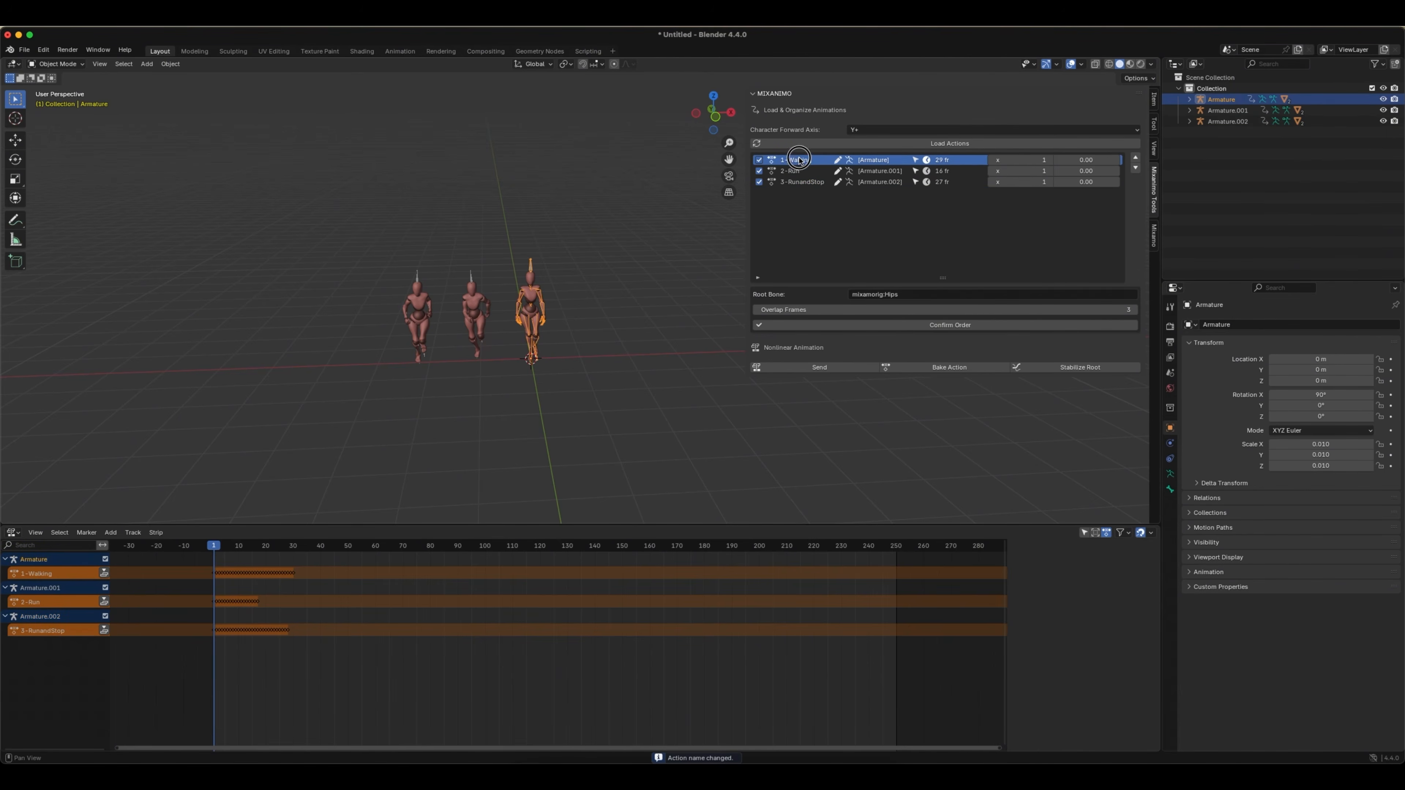
click(1048, 161)
click(1049, 171)
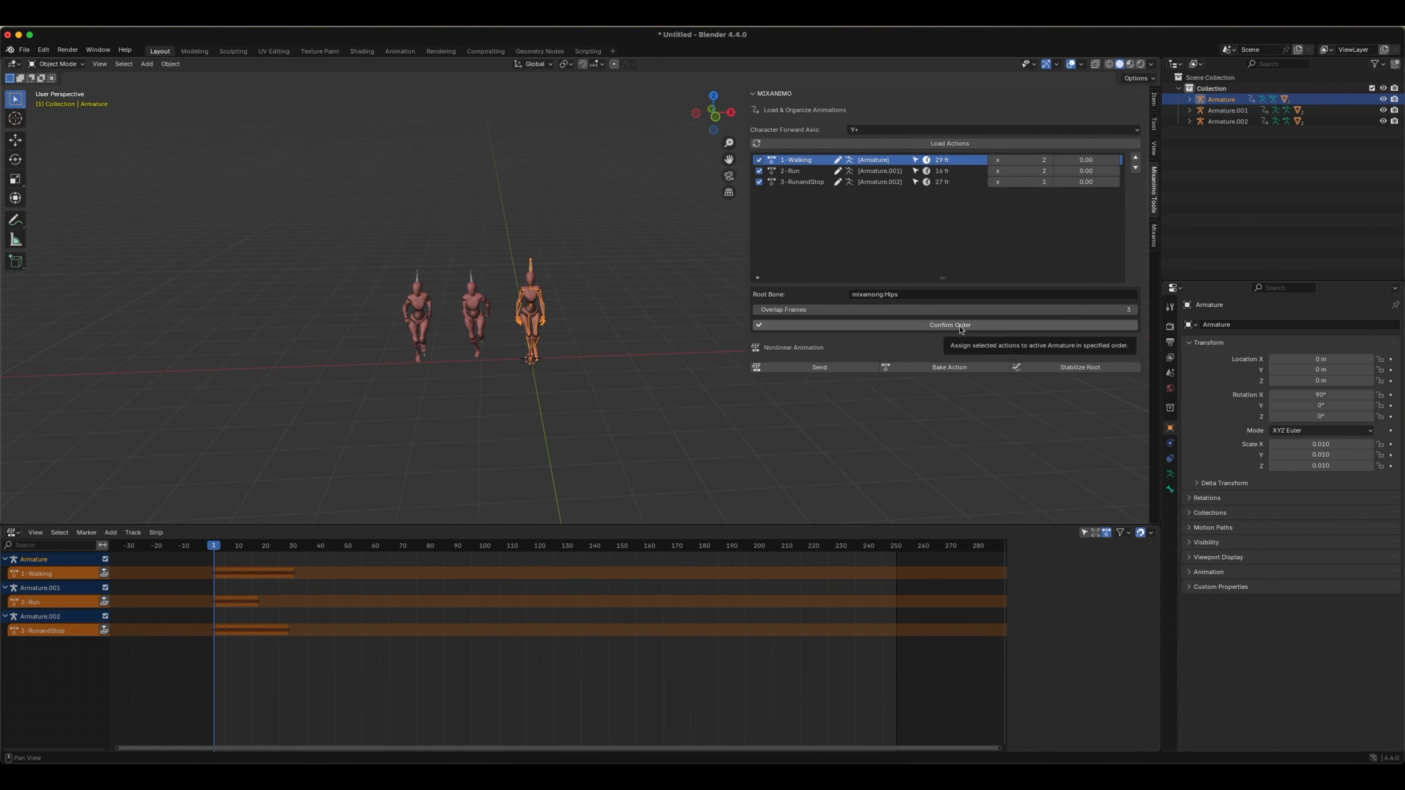
click(819, 367)
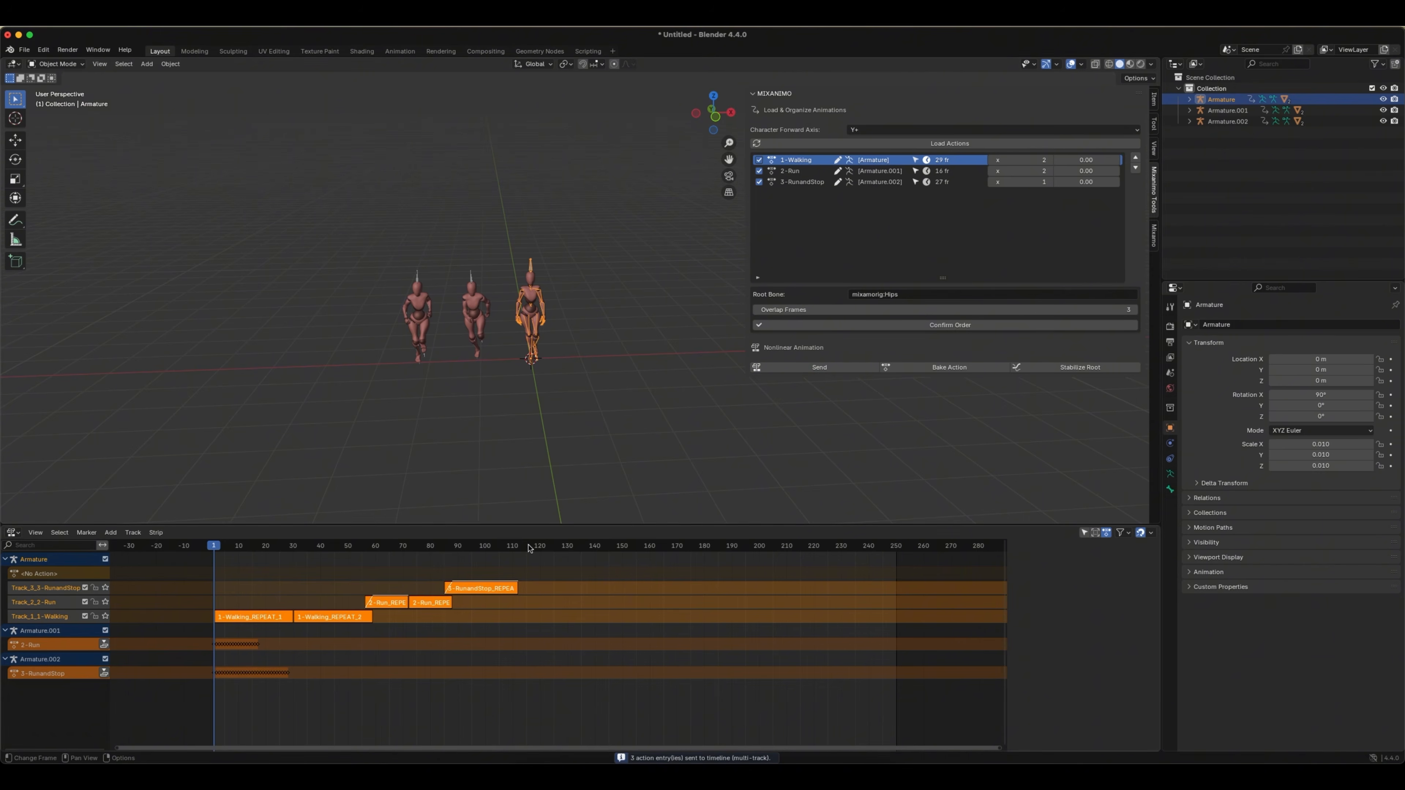
- Delete the running and run-to-stop armatures with their meshes, keeping only the walking armature
scroll(556, 452, left, 10)
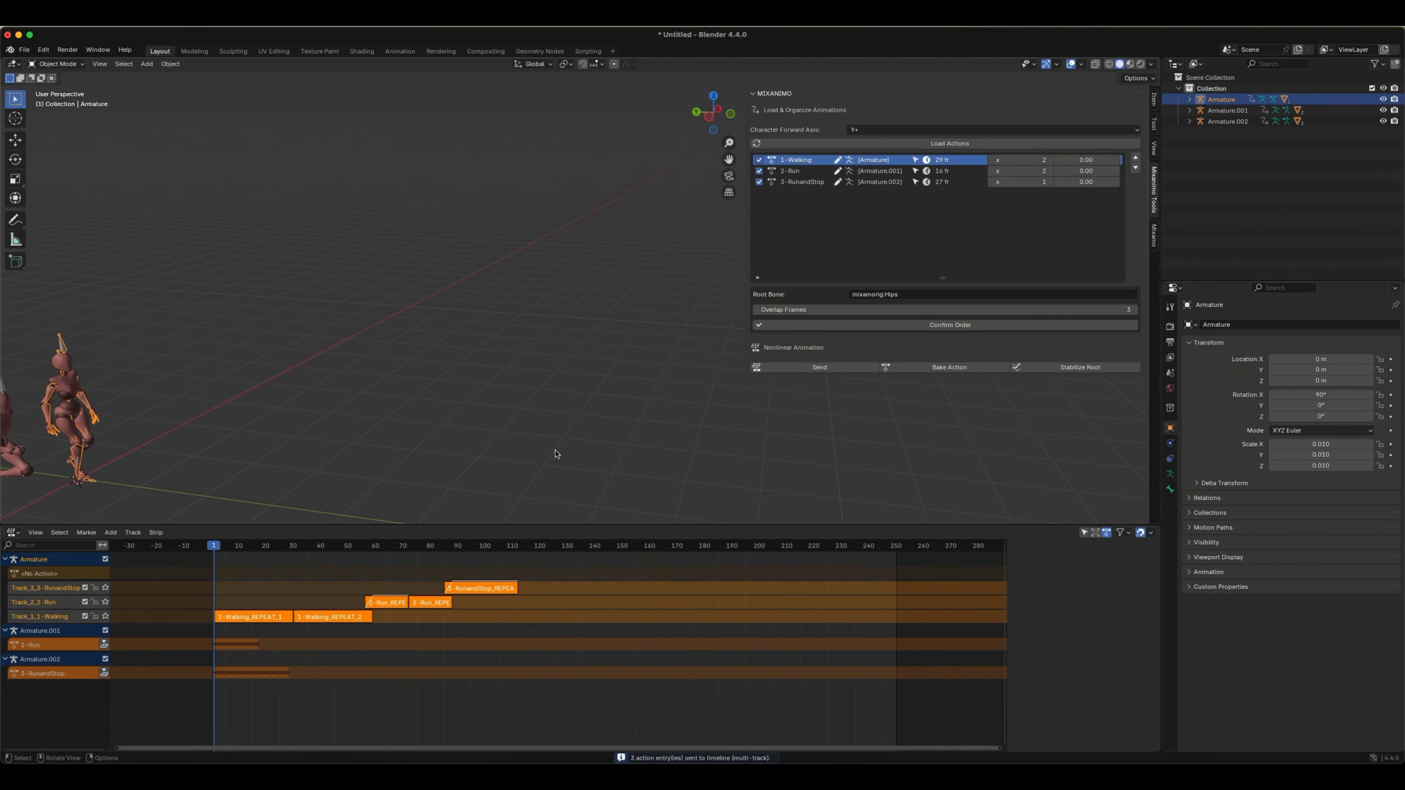
shift+scroll(555, 454, down, 3)
ctrl+scroll(555, 453, down, 4)
scroll(514, 433, right, 4)
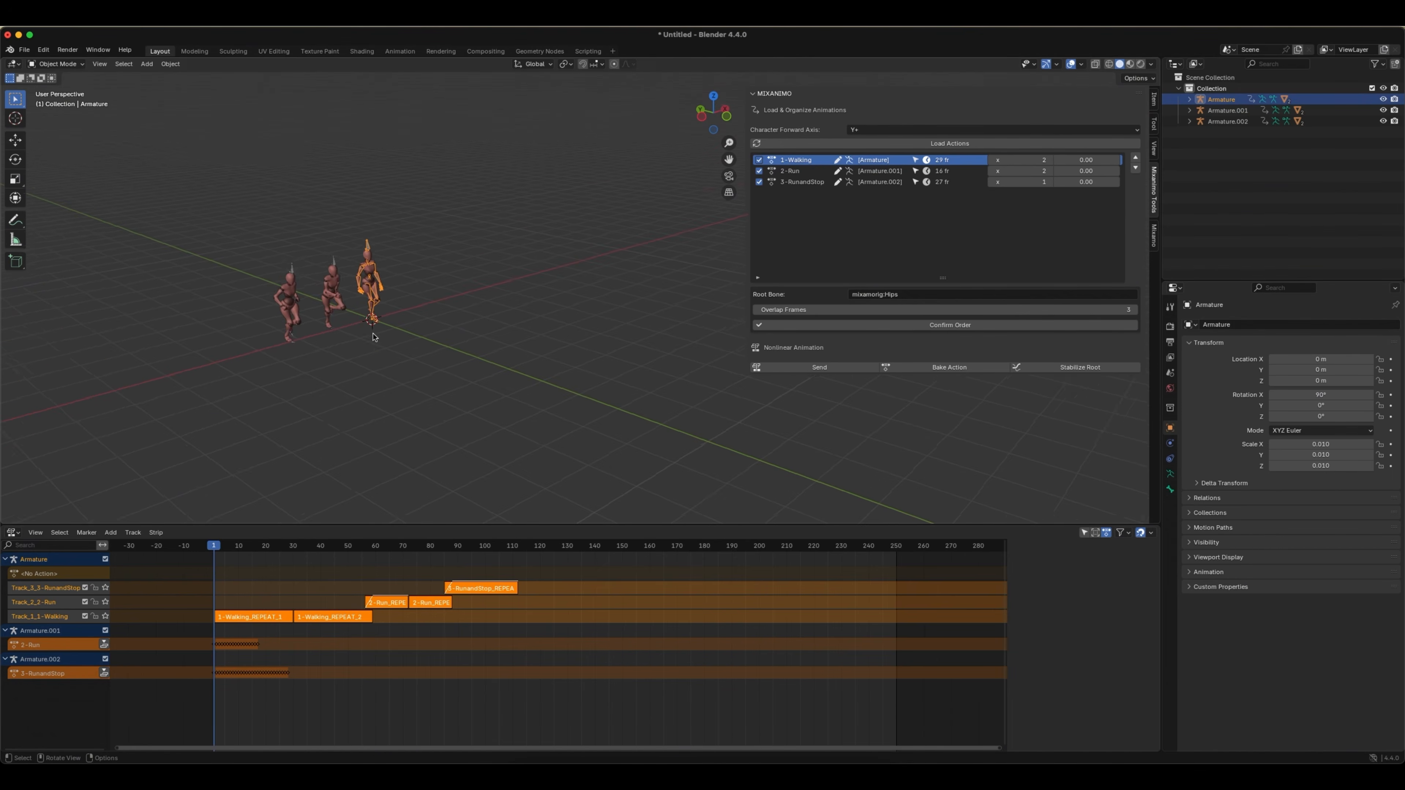
drag(270, 235, 351, 354)
key(x)
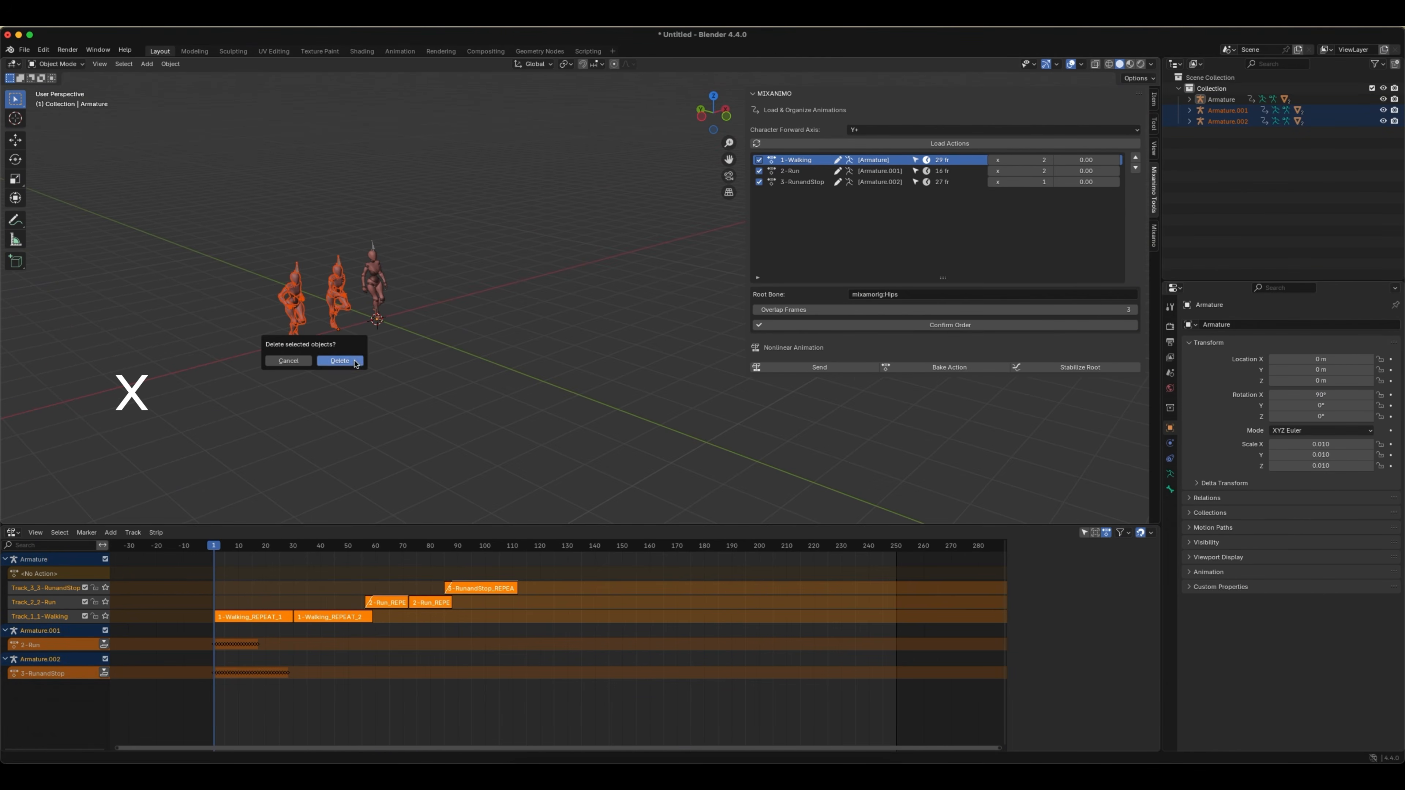
click(348, 363)
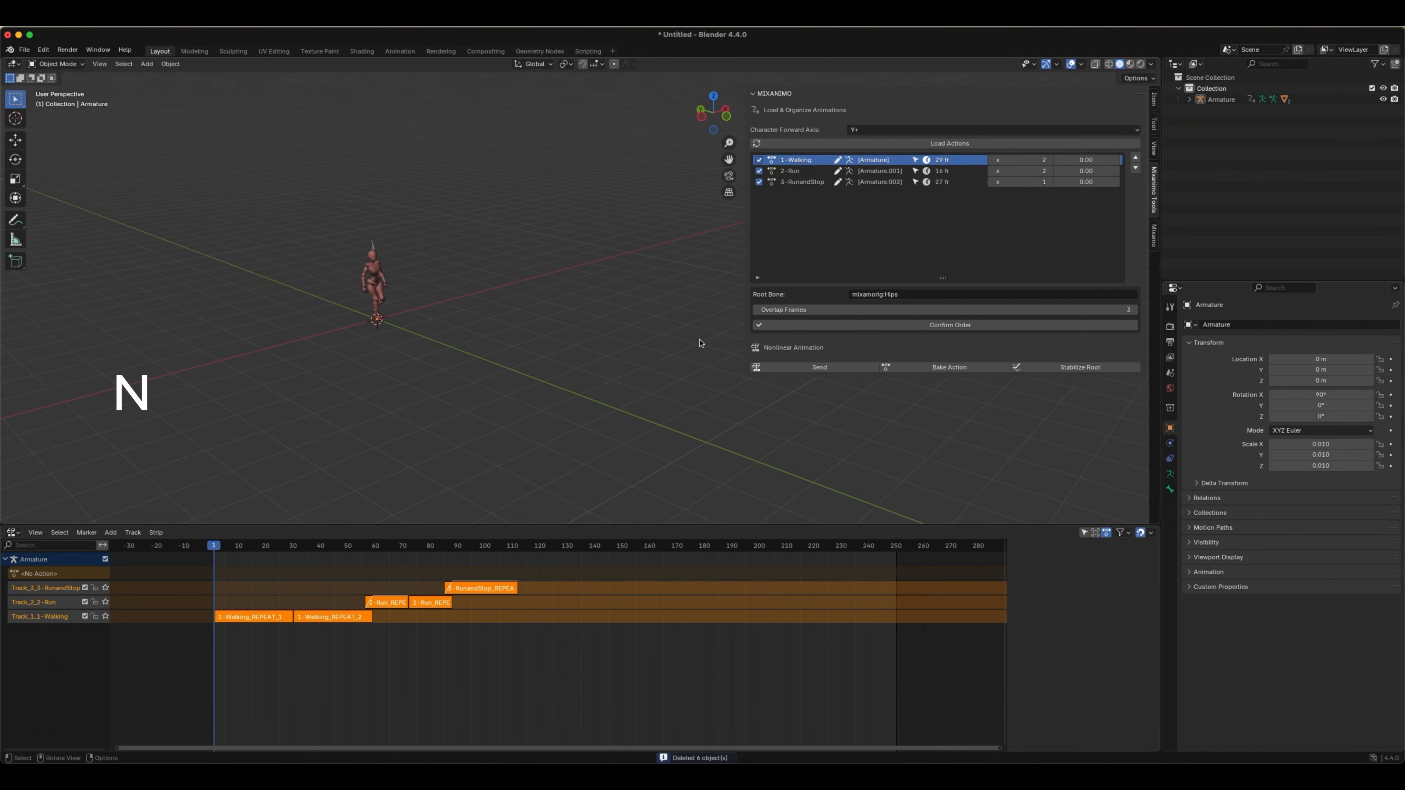
- Hide the viewport sidebar and play the combined walk, run and stop sequence, viewing the character from the front
key(n)
key(space)
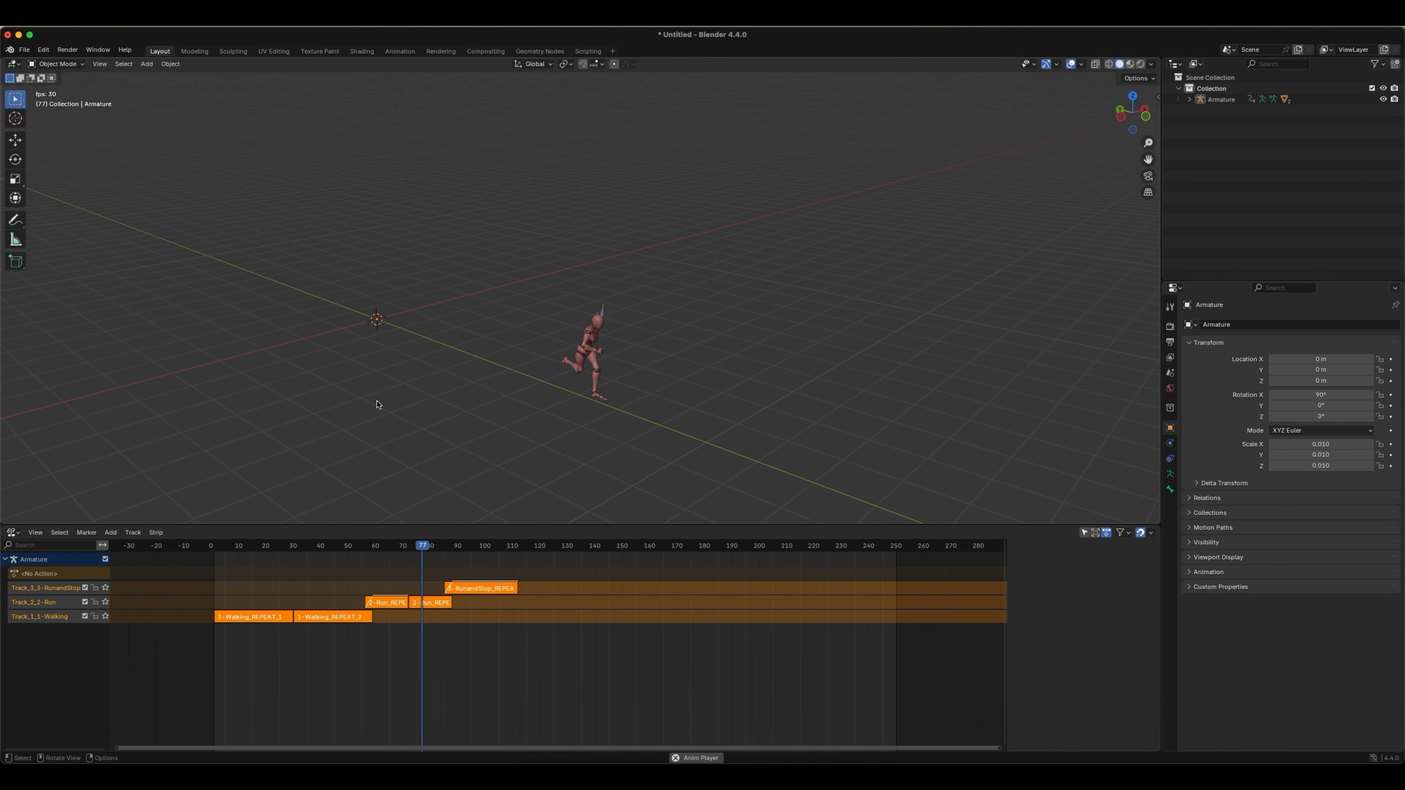
key(space)
scroll(692, 462, right, 5)
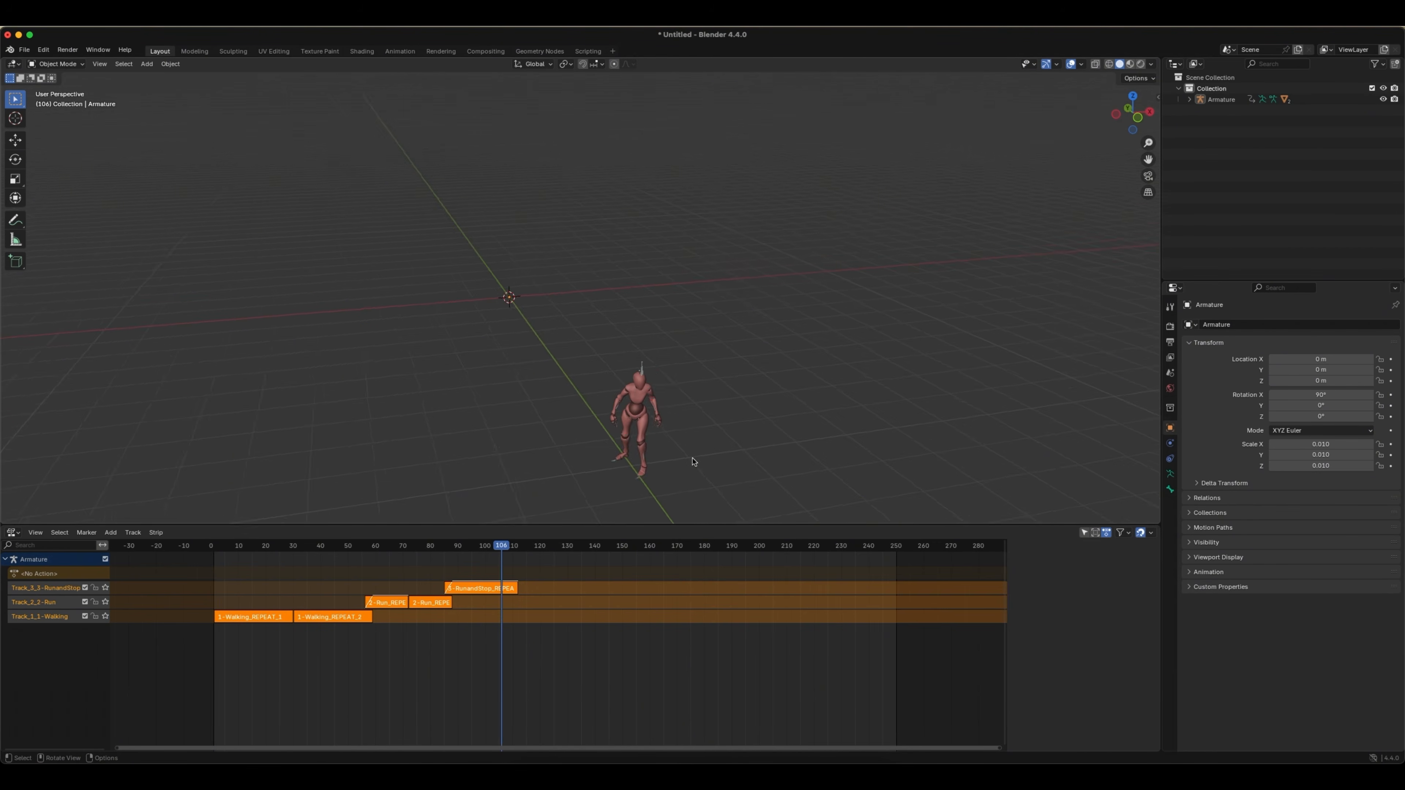
scroll(692, 463, down, 4)
- Set the blend-in of the first 2-Run strip in the three-action sequence to 4
click(370, 600)
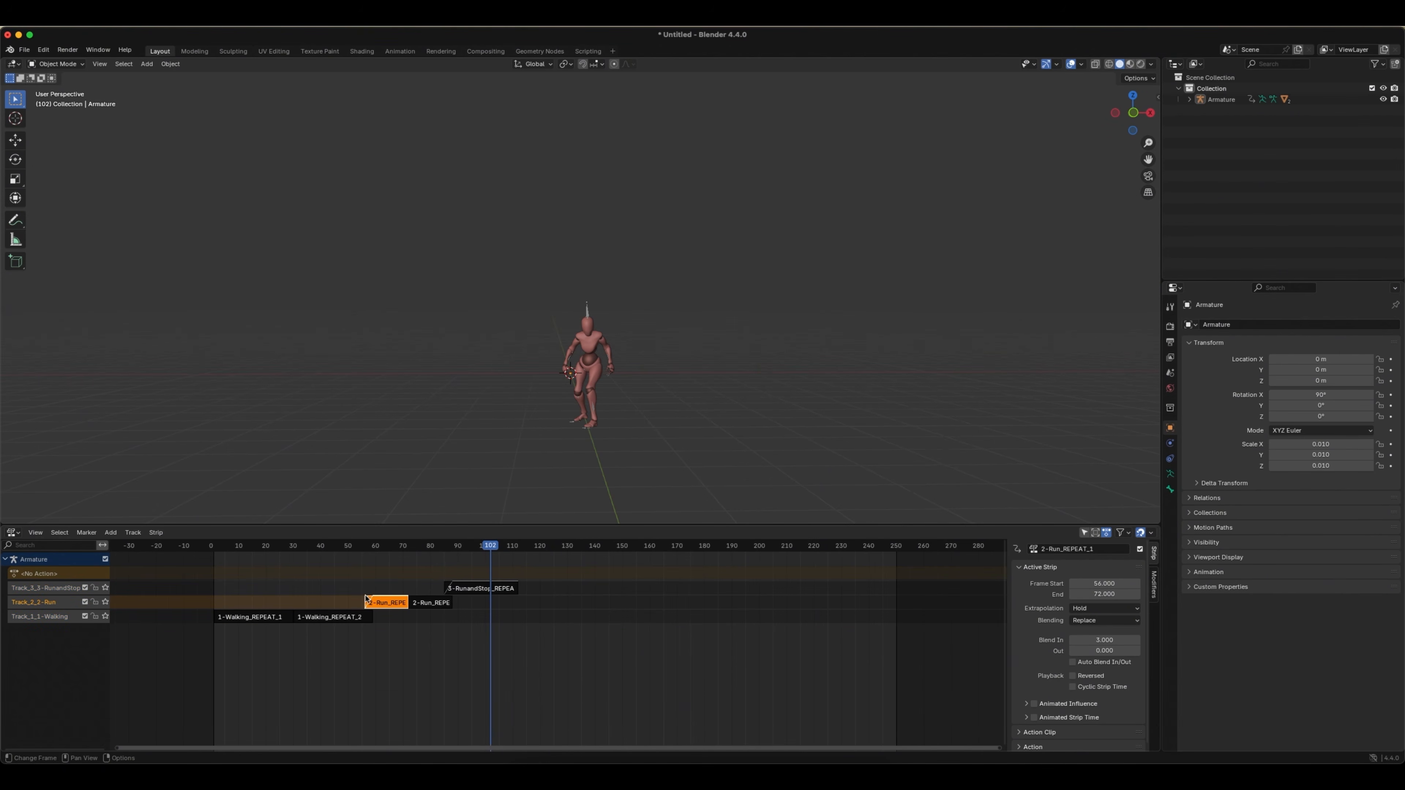
click(1101, 640)
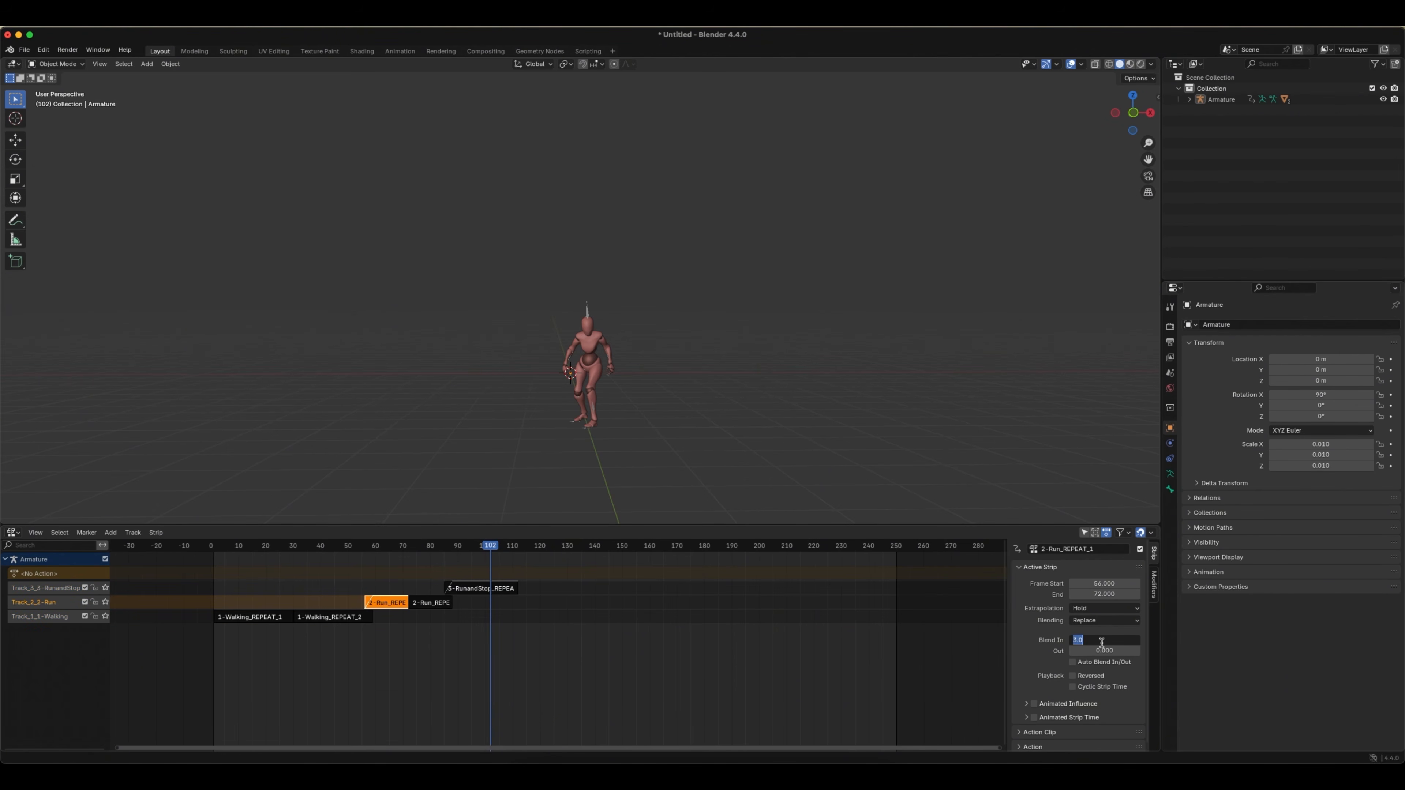
text(4)
key(Return)
- Move the 2-Run and 3-RunandStop strips 1 frame earlier together, and scrub through both transitions from the side
drag(386, 566, 430, 598)
mouse_move(381, 550)
mouse_down()
mouse_move(361, 547)
mouse_move(374, 547)
mouse_up()
middle_drag(543, 351, 525, 394)
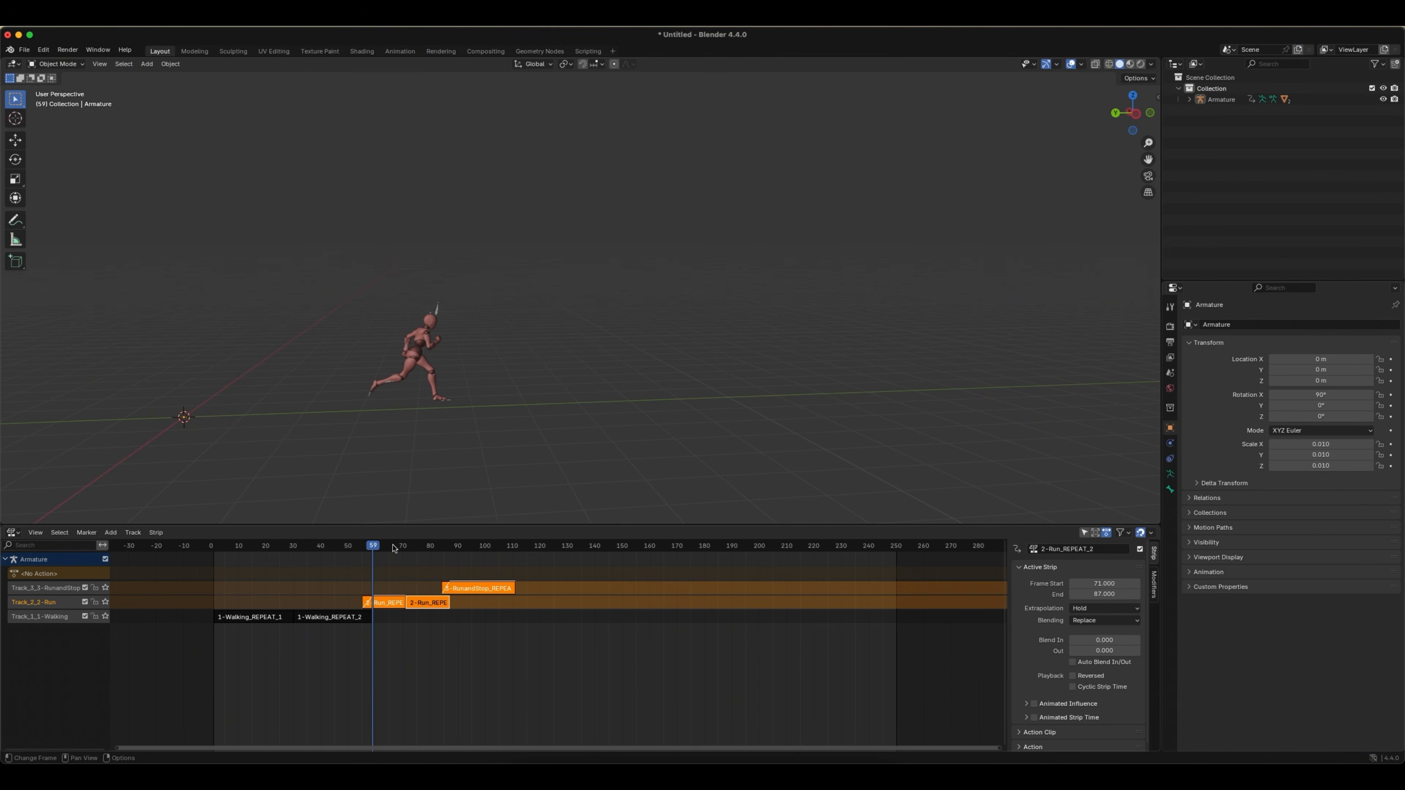
drag(380, 552, 412, 549)
drag(433, 550, 497, 554)
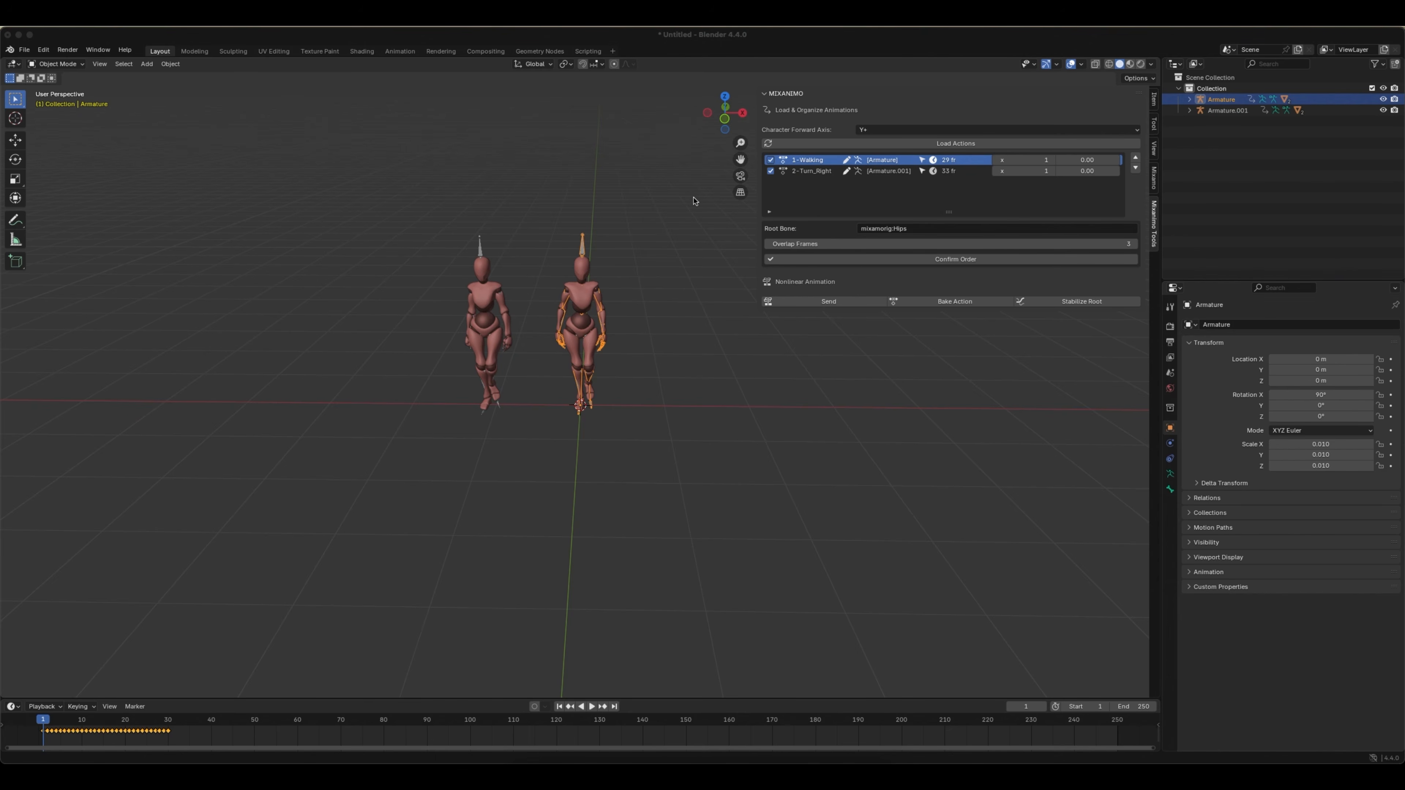
- Check which armature belongs to the 1-Walking action and which to 2-Turn_Right
click(480, 246)
click(583, 245)
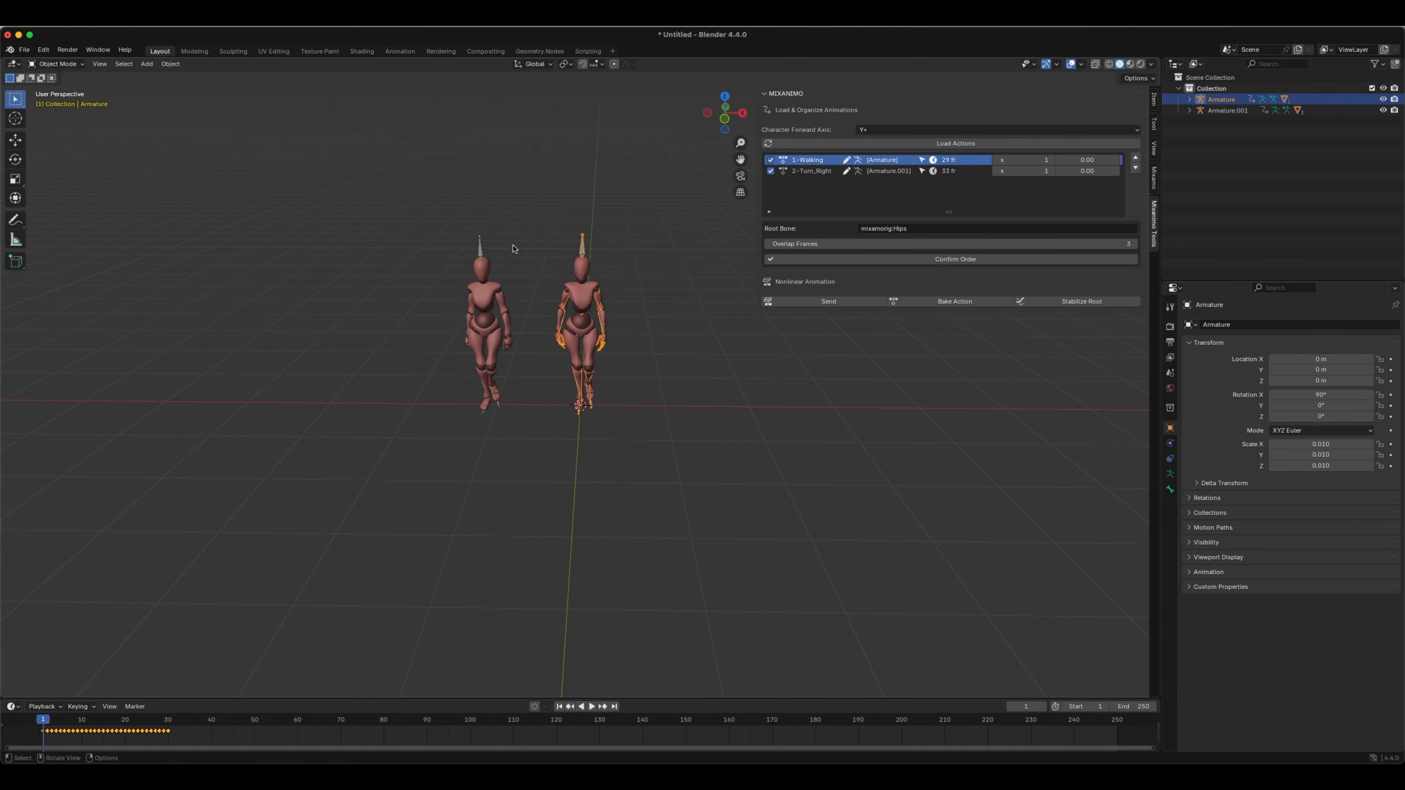
click(480, 247)
click(582, 247)
- Preview the walking and right-turn animations by playing and scrubbing the timeline, and return to frame 1
key(space)
click(68, 719)
drag(68, 719, 87, 720)
key(space)
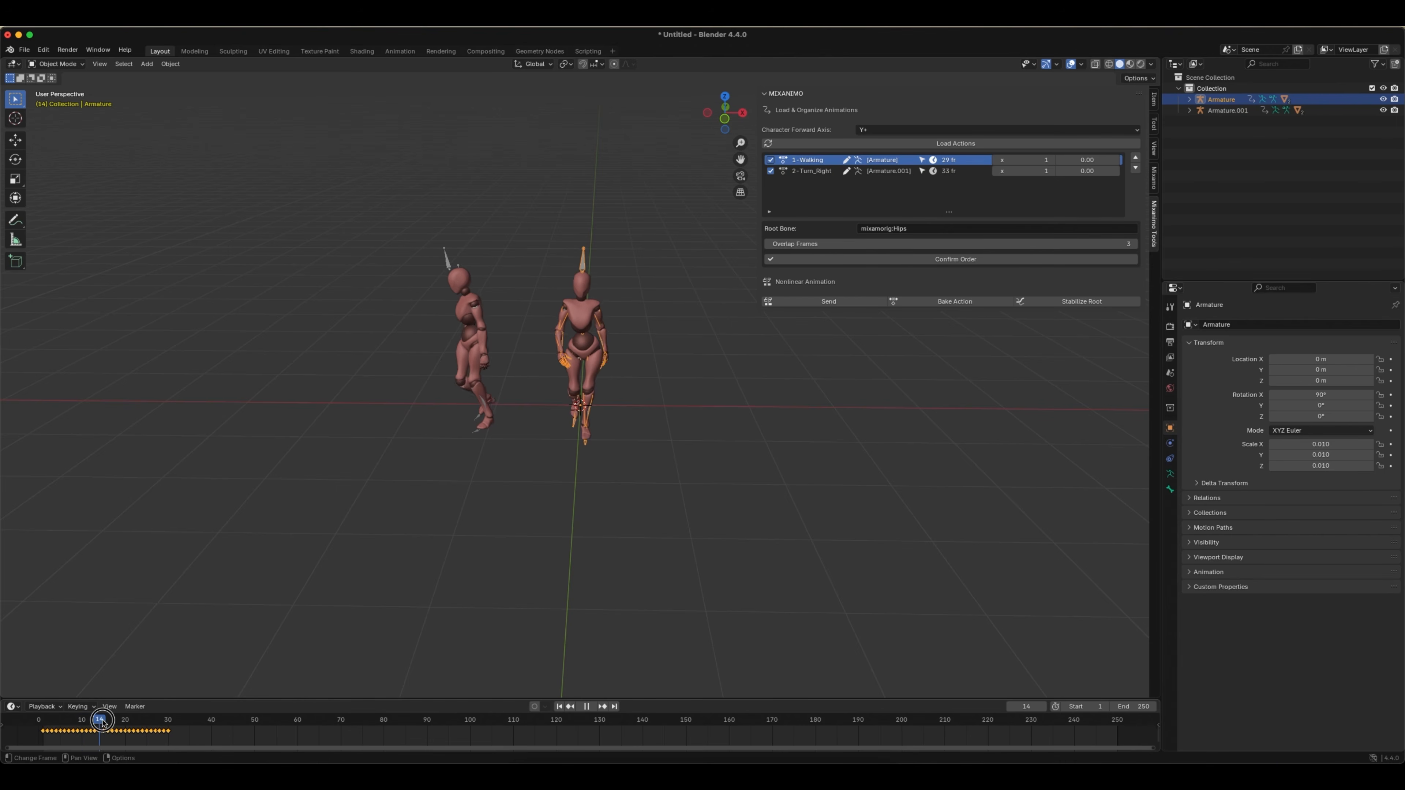
click(37, 718)
mouse_move(37, 718)
mouse_down()
mouse_move(137, 717)
mouse_move(43, 717)
mouse_up()
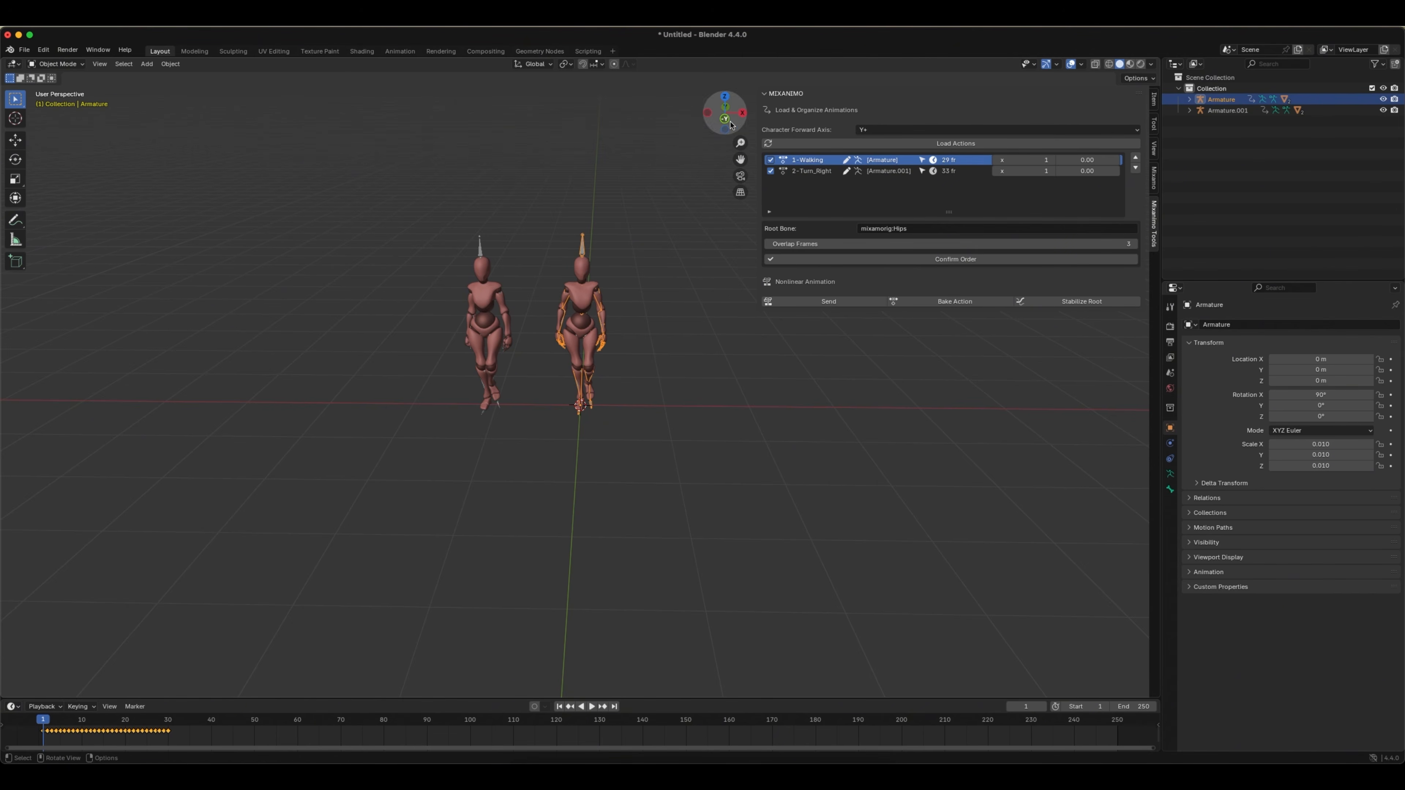
- Set the character forward axis to Y- and make the 1-Walking armature the active one
click(582, 243)
click(862, 131)
click(870, 180)
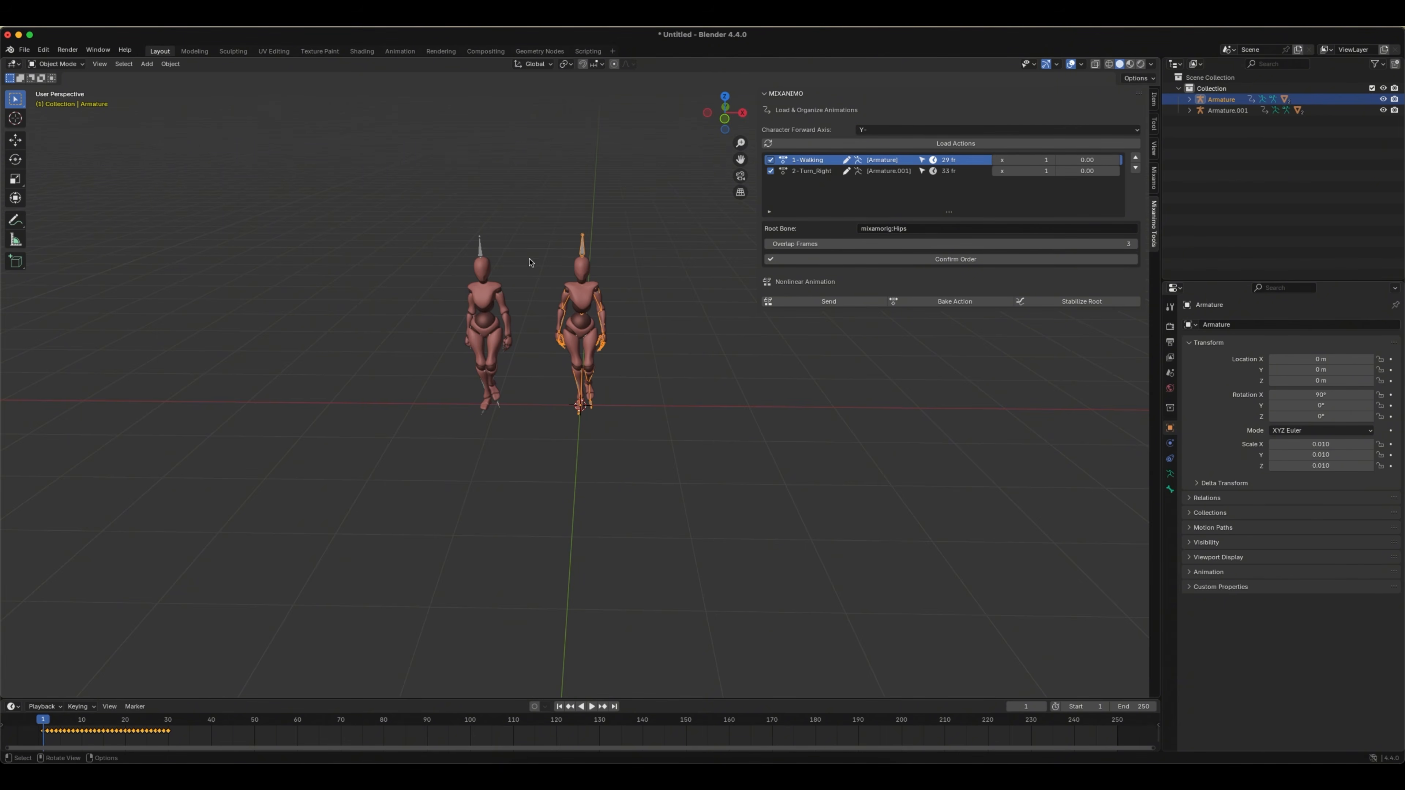
click(478, 252)
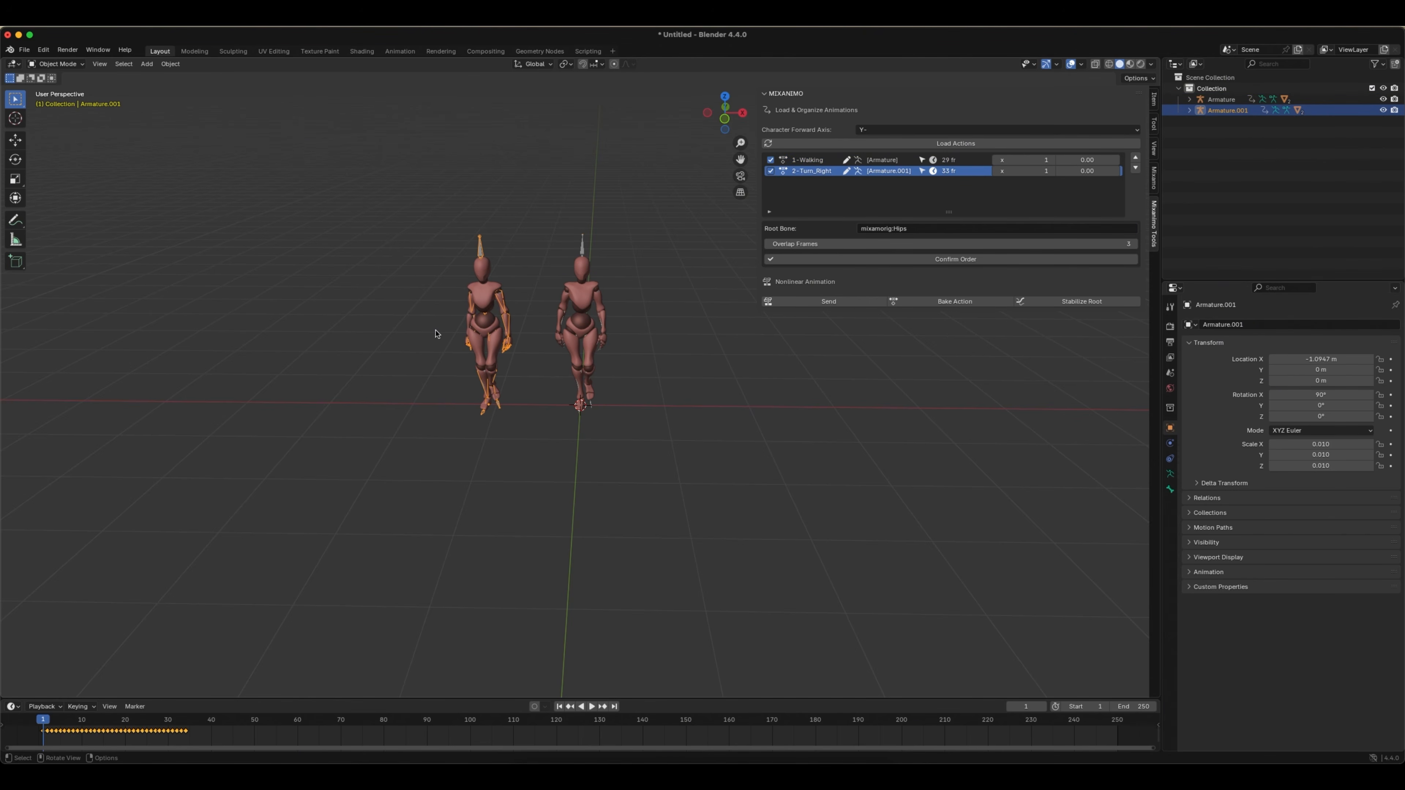
click(903, 160)
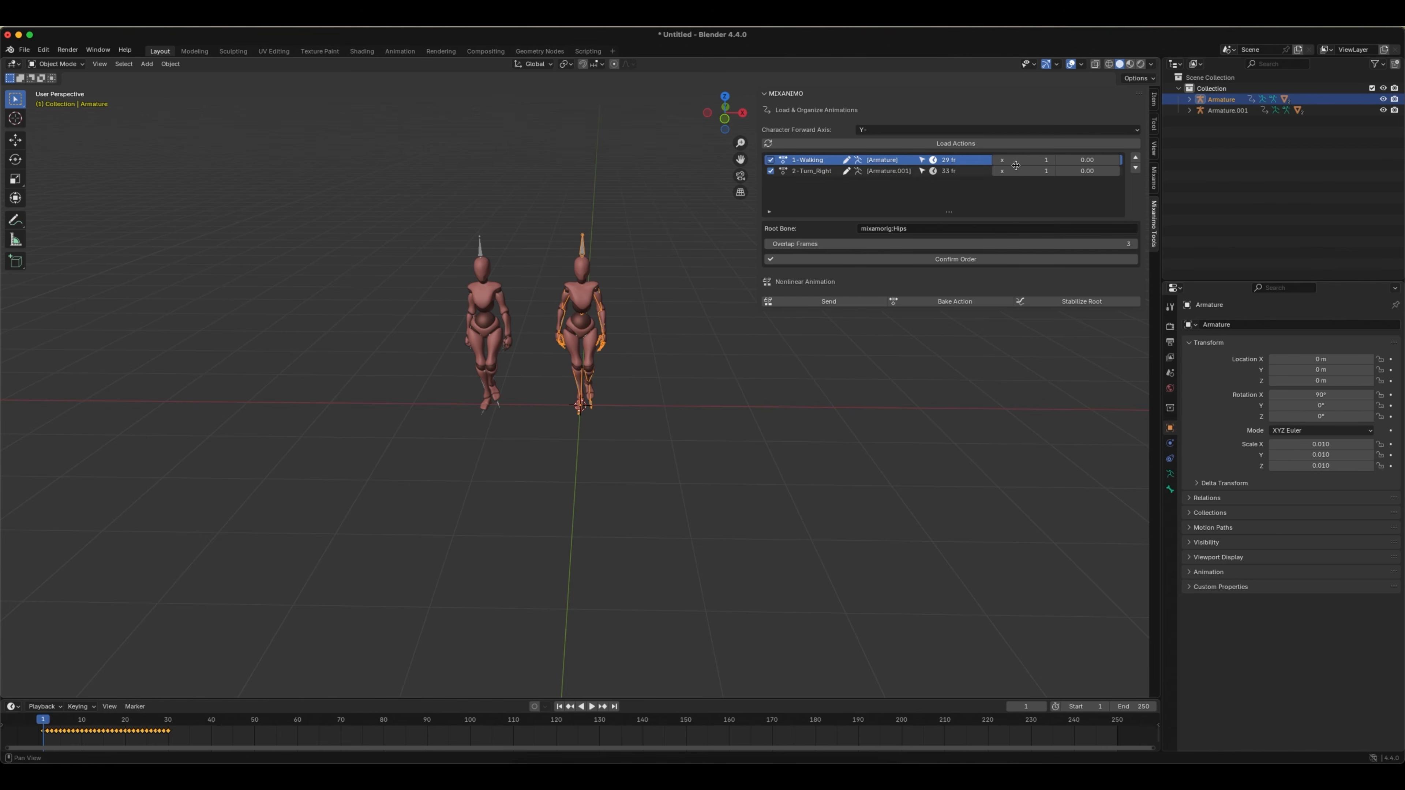
- Set the 1-Walking action to 2 repeats, confirm the action order and send the actions to the nonlinear animation tracks
click(1052, 161)
click(951, 260)
click(822, 303)
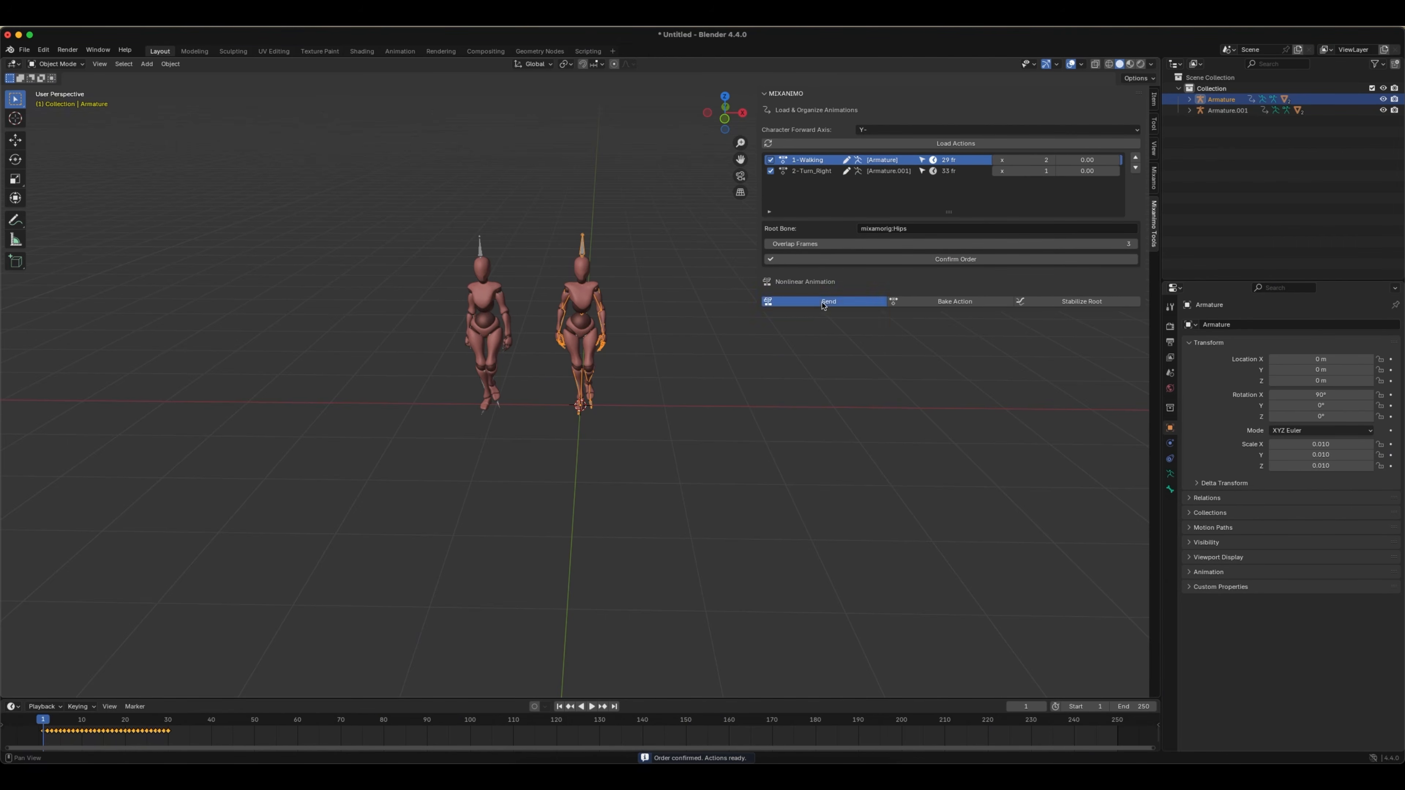
- Switch the timeline area to the Nonlinear Animation editor and enlarge it so all tracks are visible
click(14, 708)
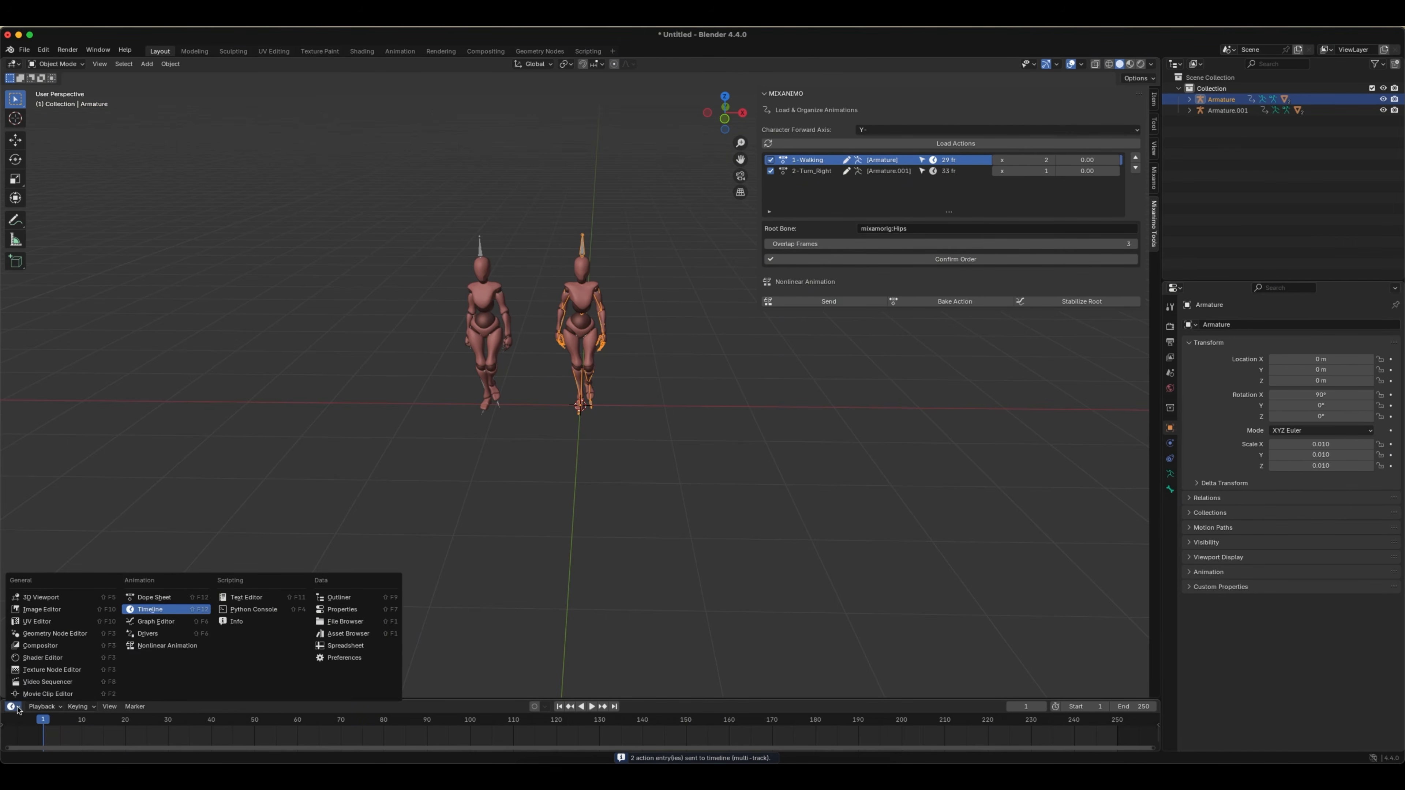
click(167, 645)
drag(384, 700, 411, 515)
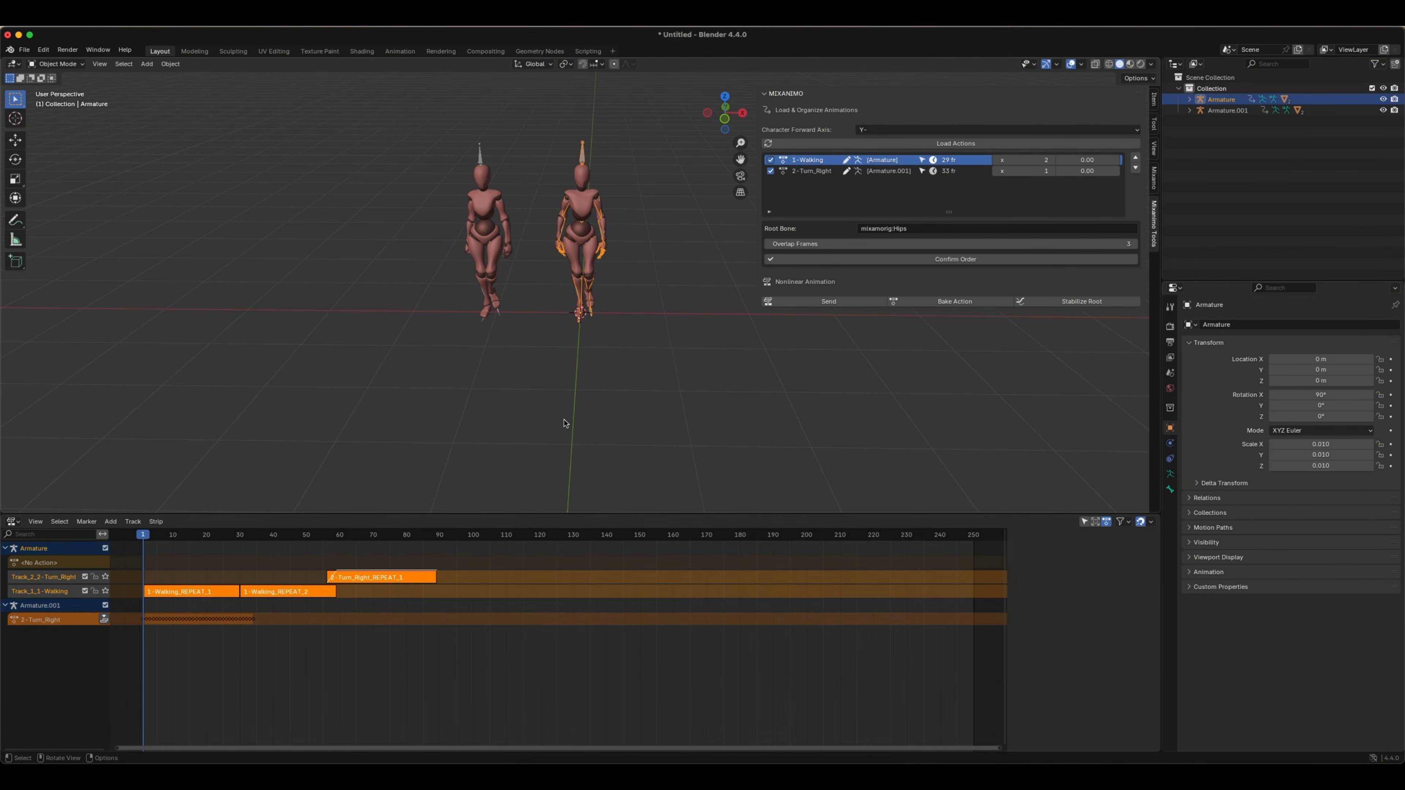
- Play the combined walk and right-turn sequence in a wider view, and scrub back to the start
scroll(564, 423, down, 3)
key(n)
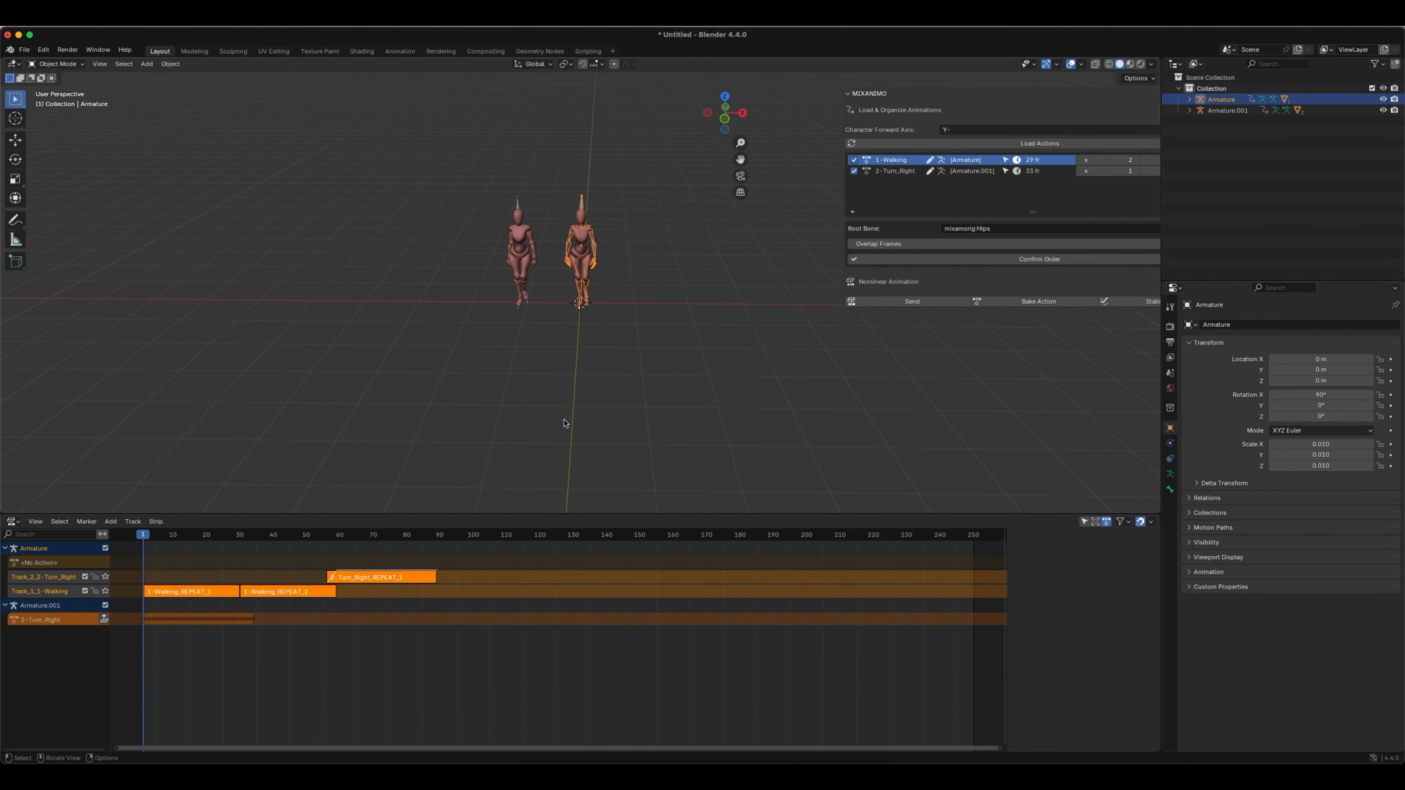
key(space)
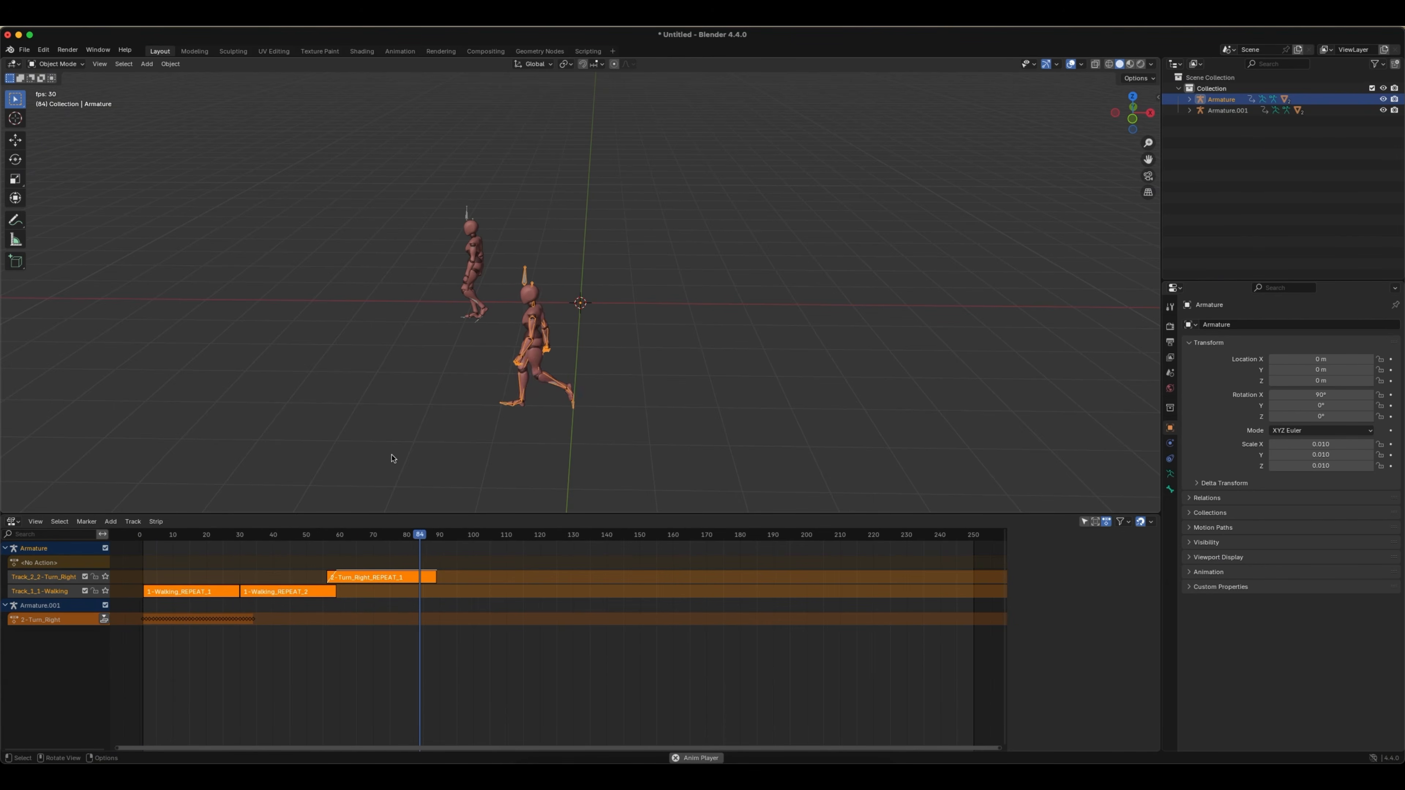
key(space)
drag(448, 536, 145, 534)
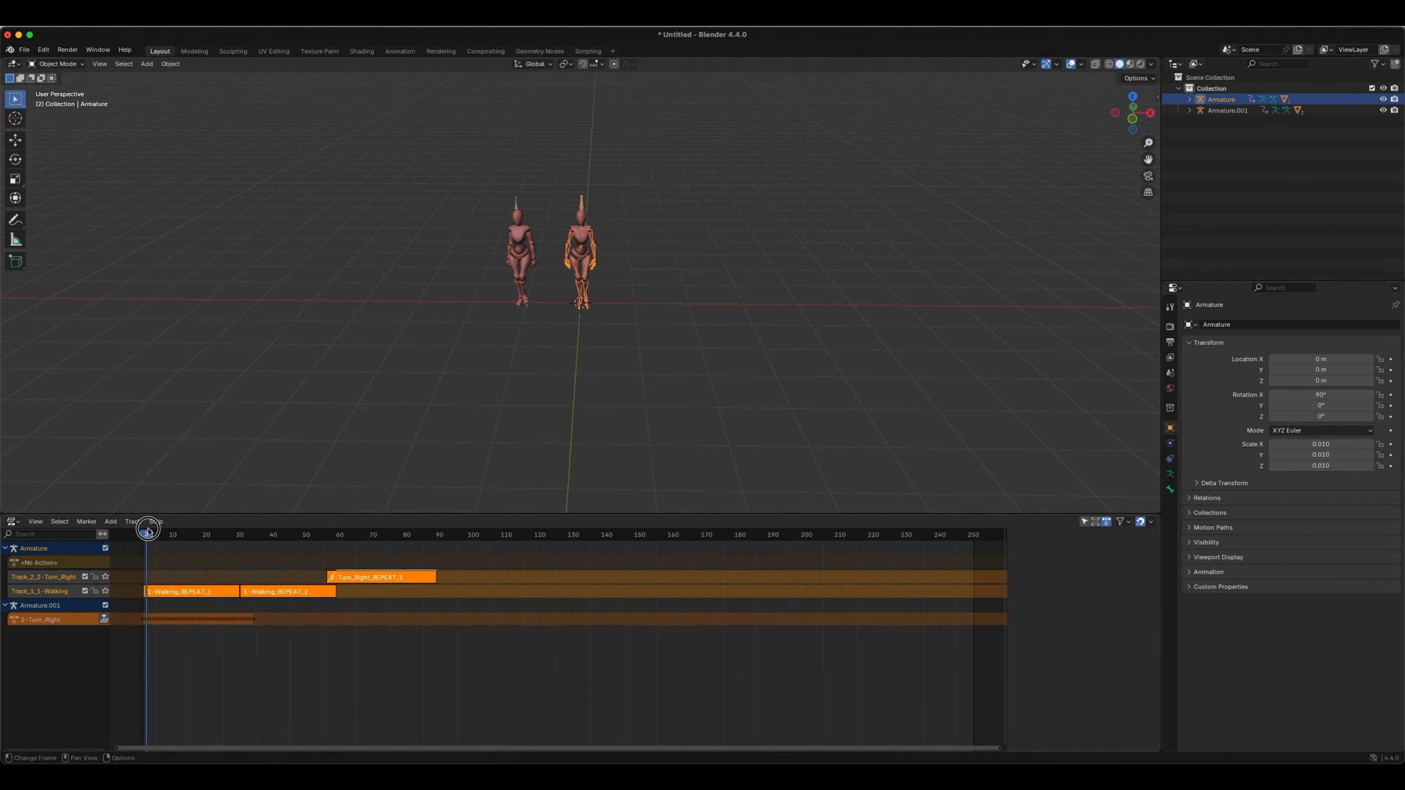
- Undo sending the walk and right-turn actions, and compare the armatures of 1-Walking and 2-Turn_Right
key(ctrl+z)
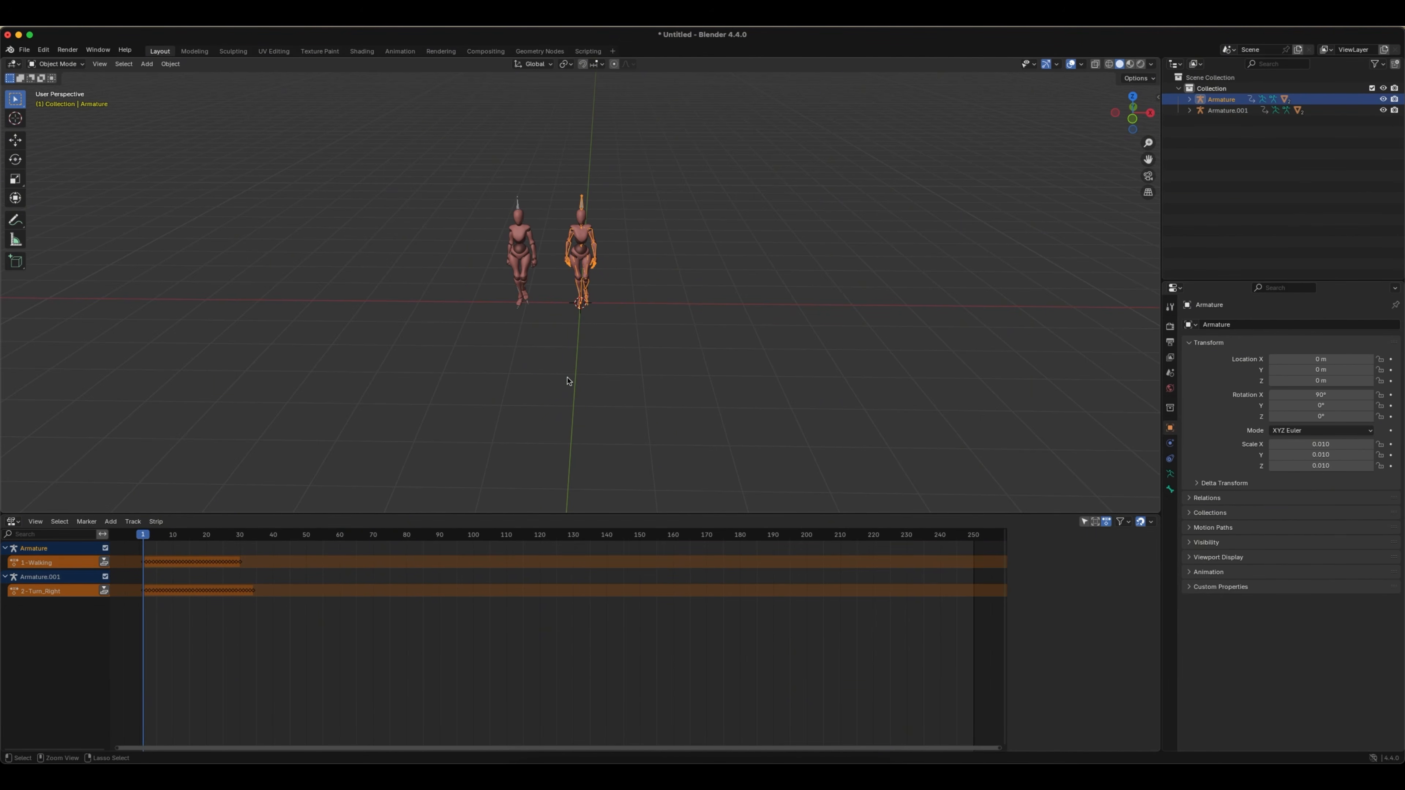
key(n)
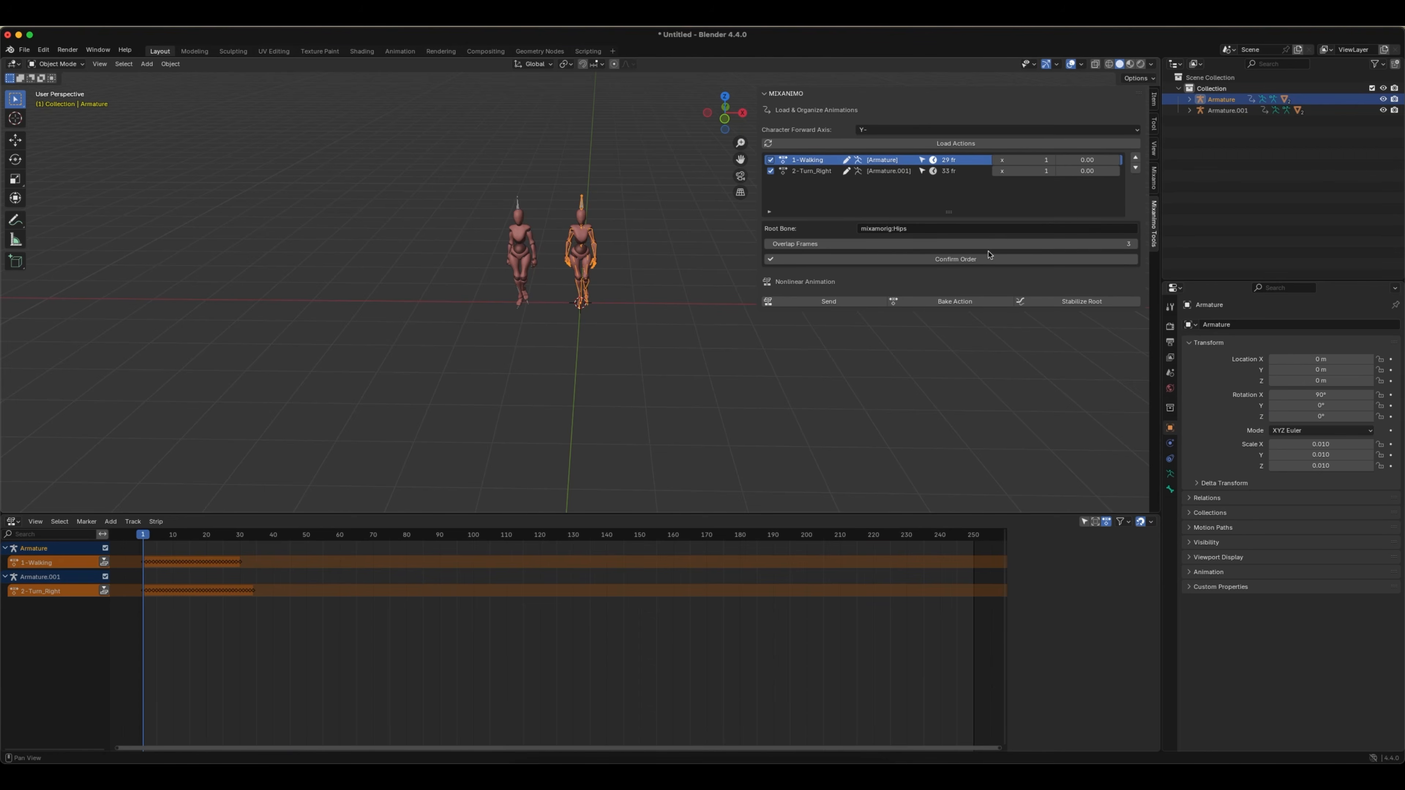
click(819, 172)
click(813, 160)
click(811, 171)
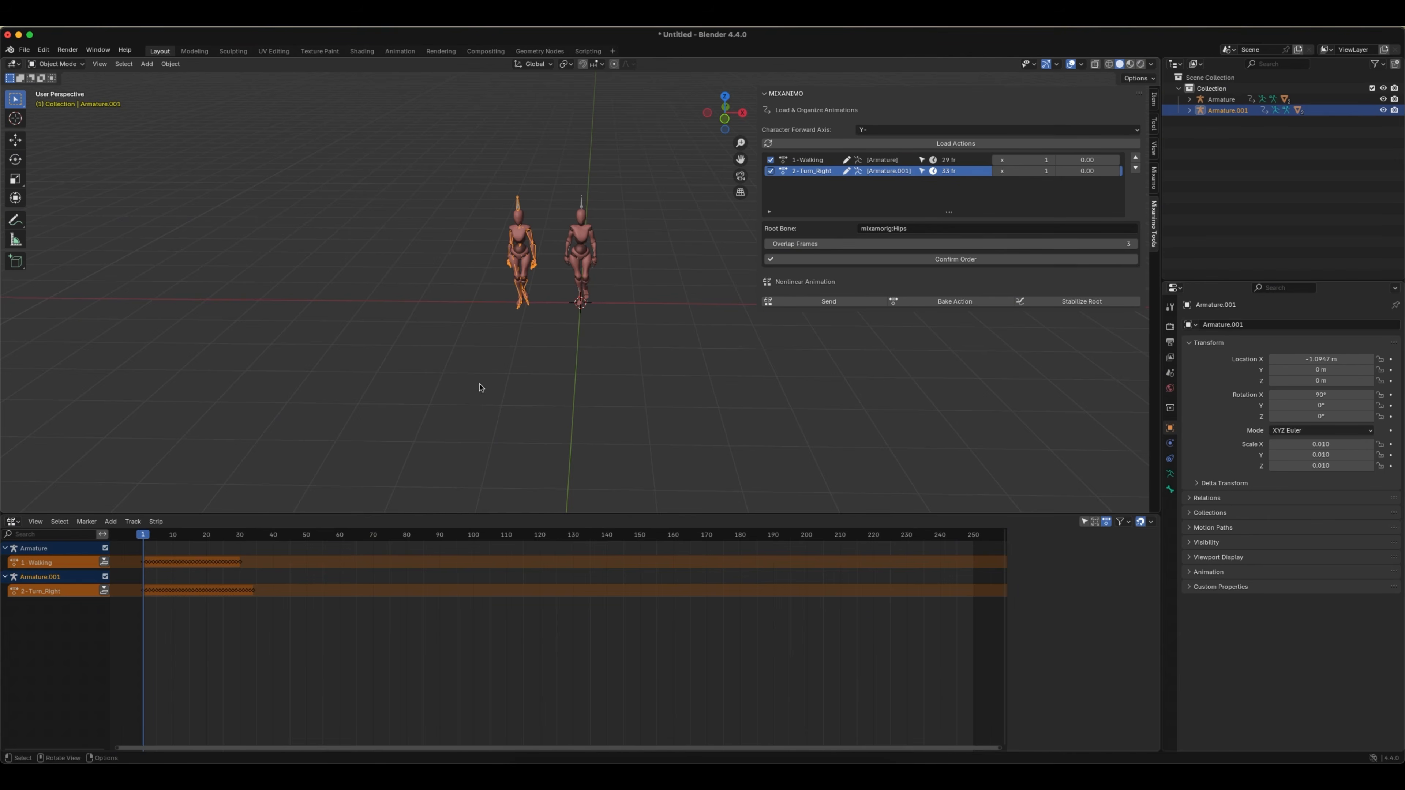
- Duplicate the 1-Walking armature and place the copy along the X axis at about -2.19 m
click(810, 160)
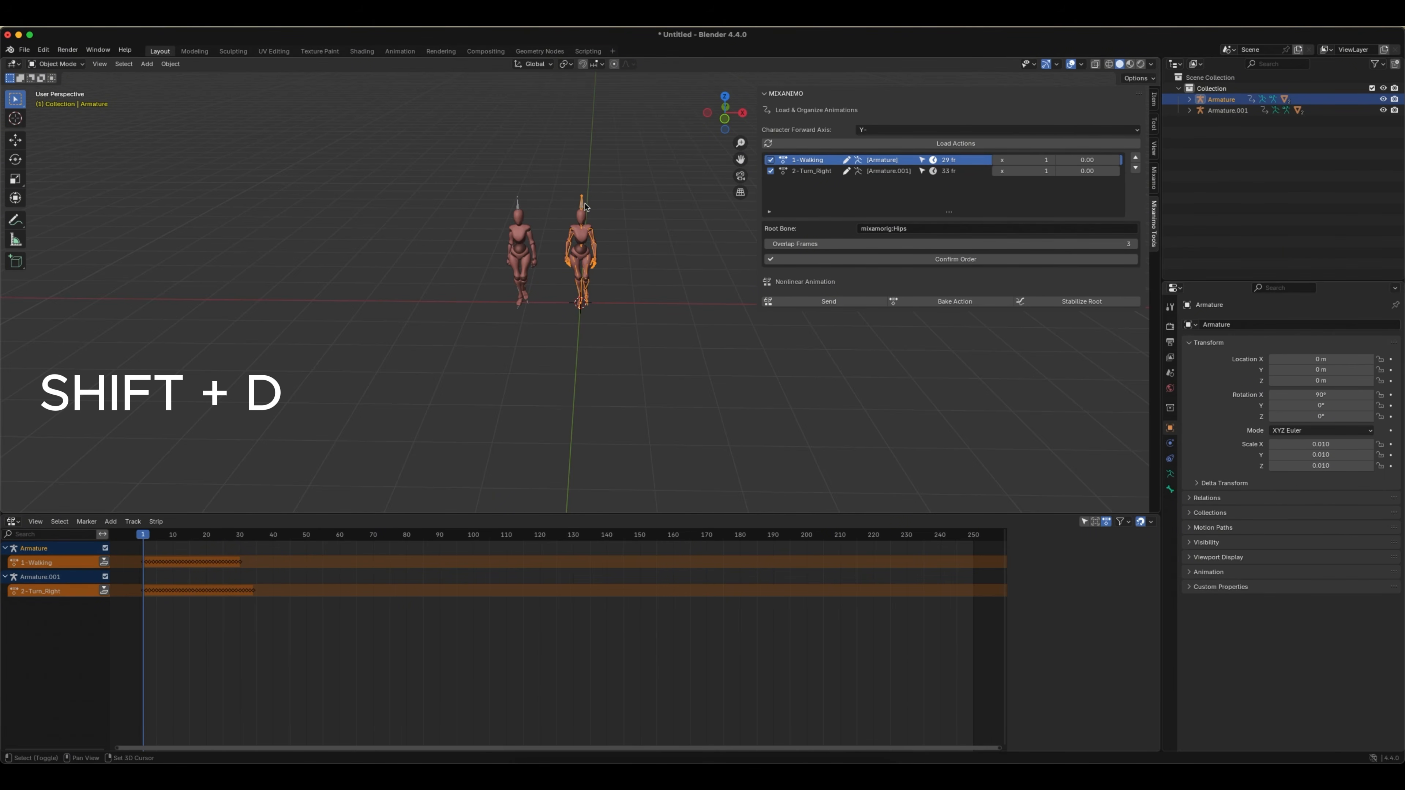
key(shift+d)
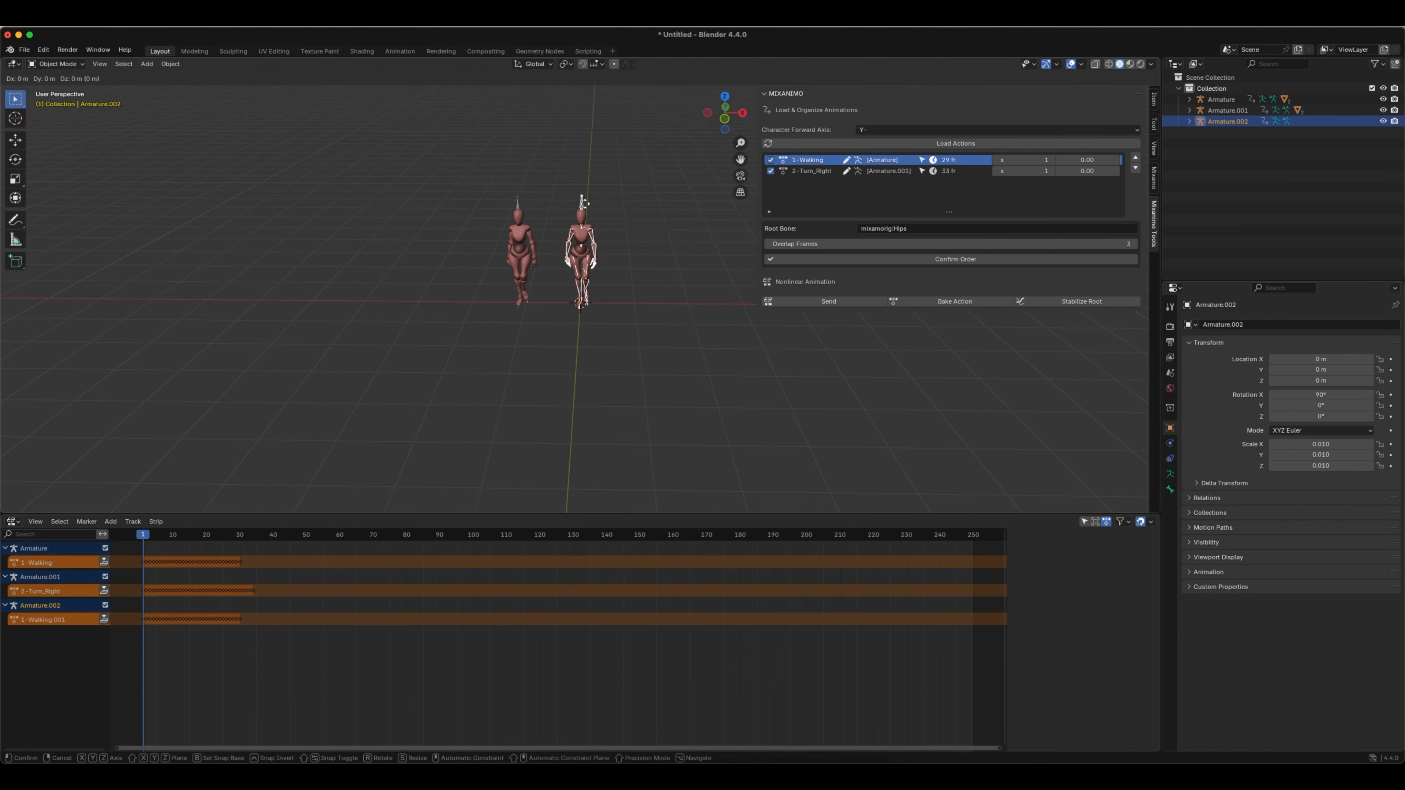
key(x)
click(388, 319)
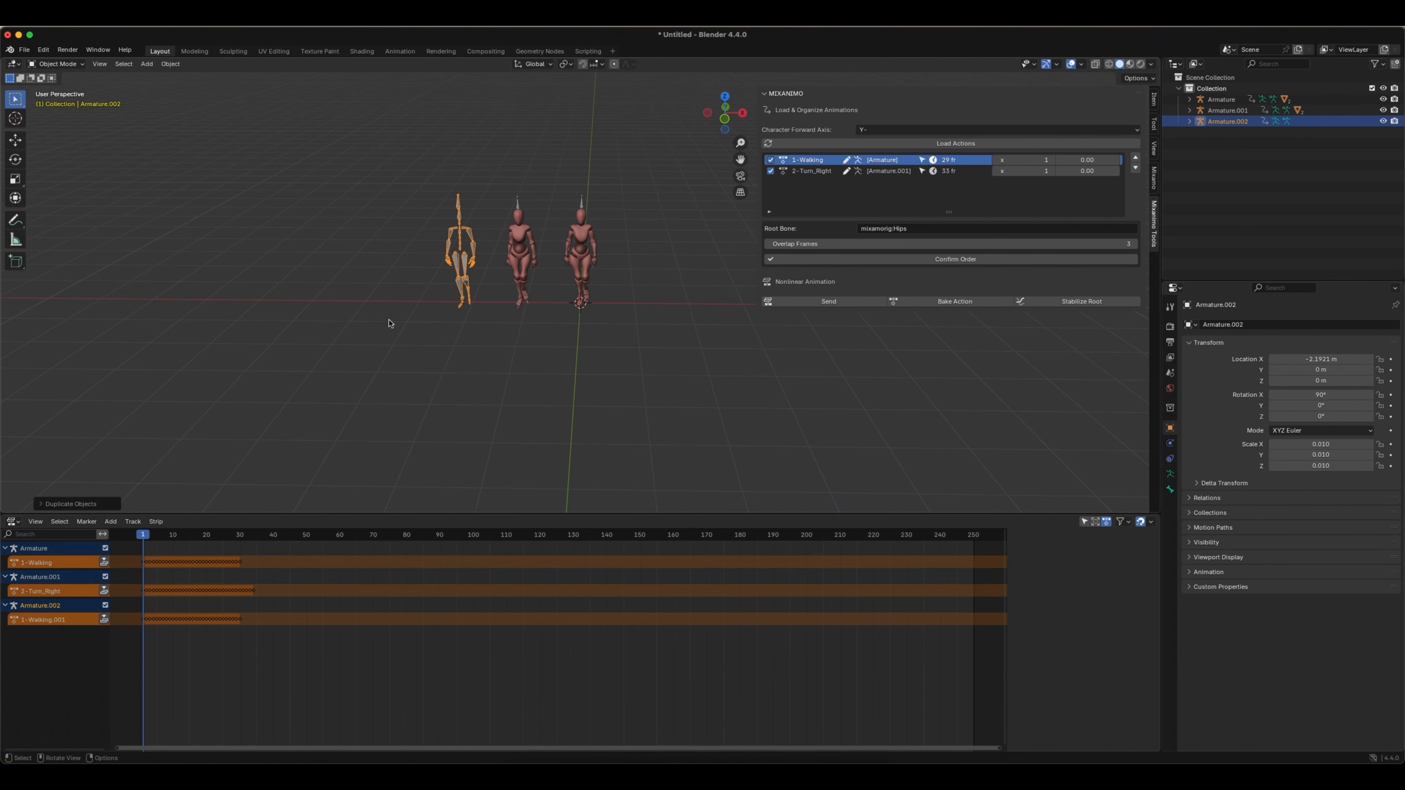
mouse_move(141, 535)
mouse_down()
mouse_move(195, 535)
mouse_move(143, 534)
mouse_up()
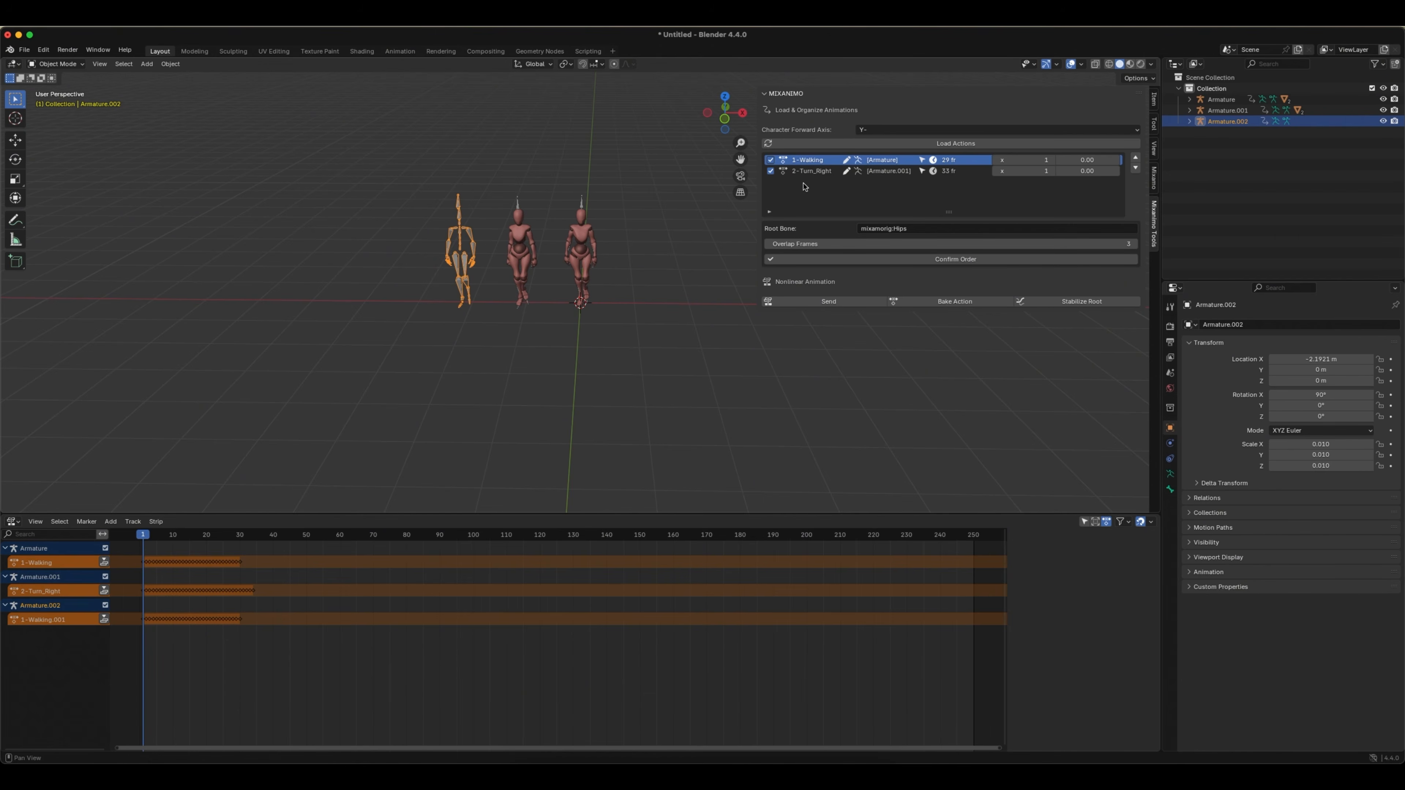
- Reload the actions and move 1-Walking.001 below 2-Turn_Right in the action order
click(923, 145)
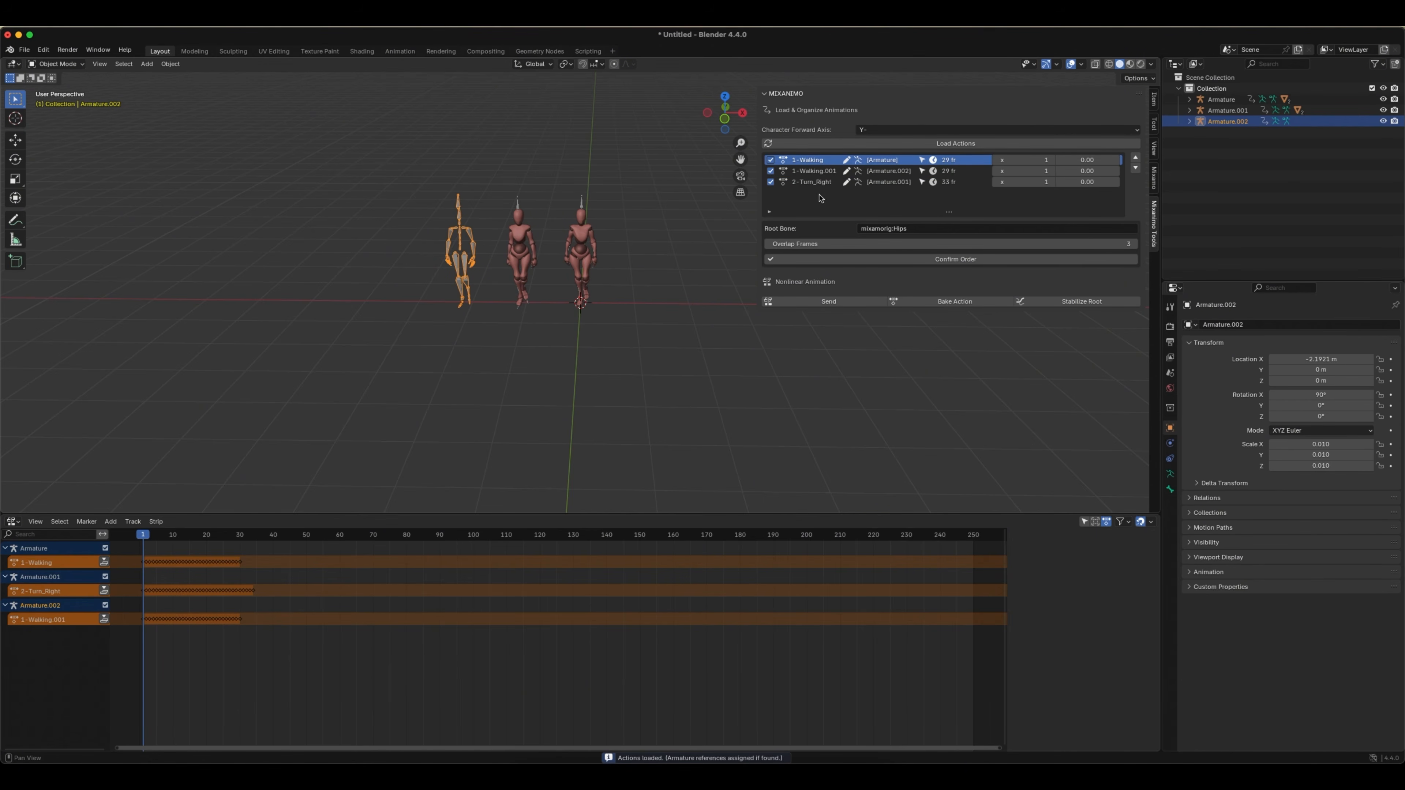
click(817, 173)
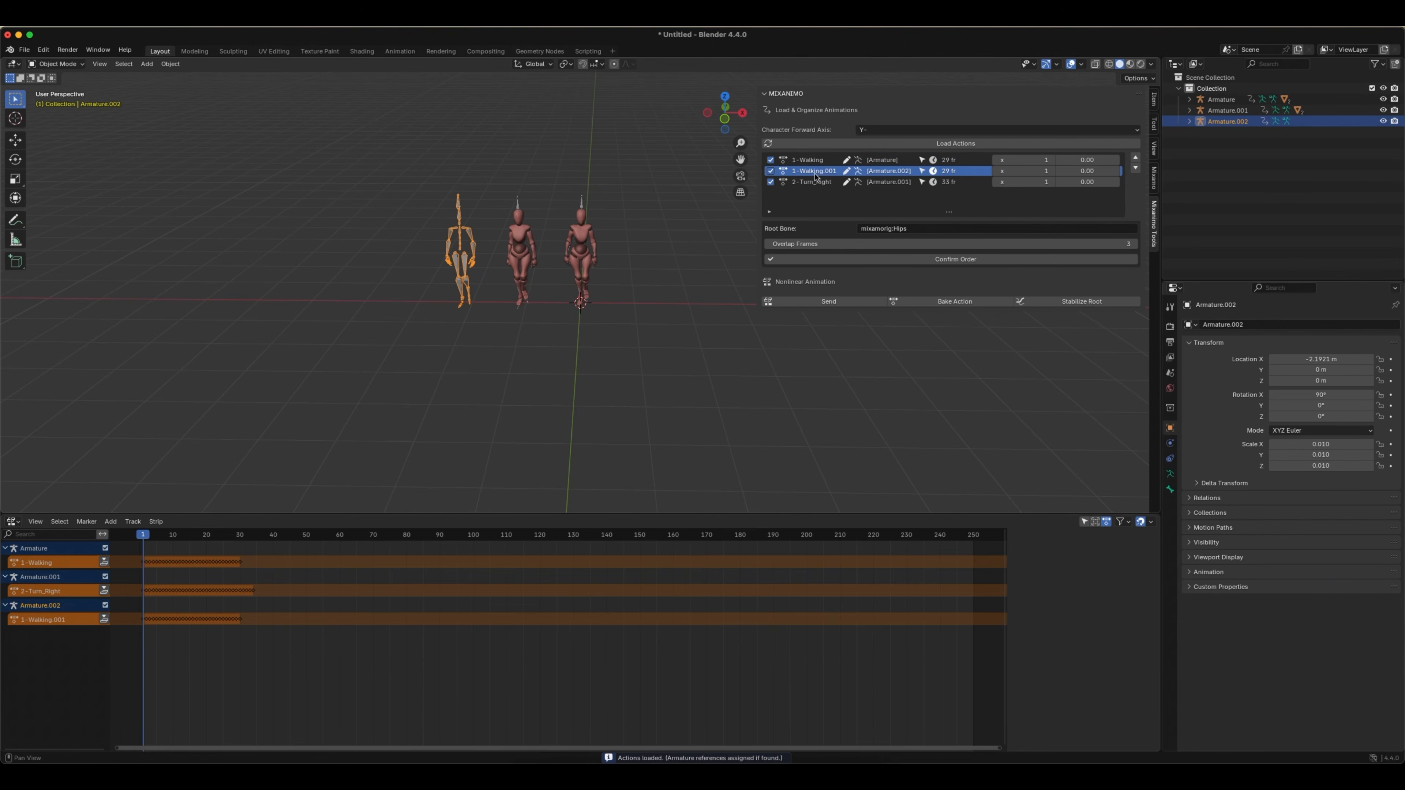
click(821, 161)
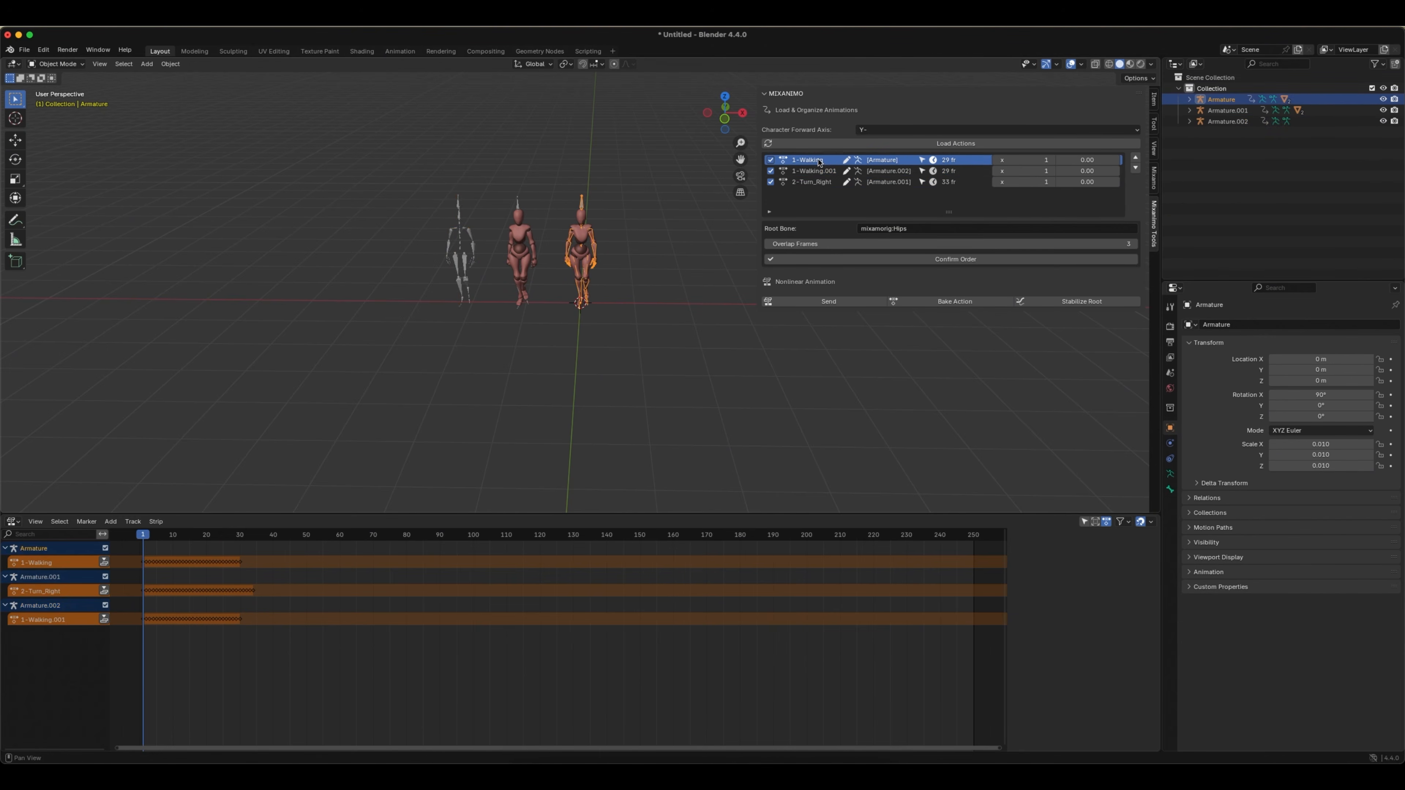
click(822, 172)
click(1135, 168)
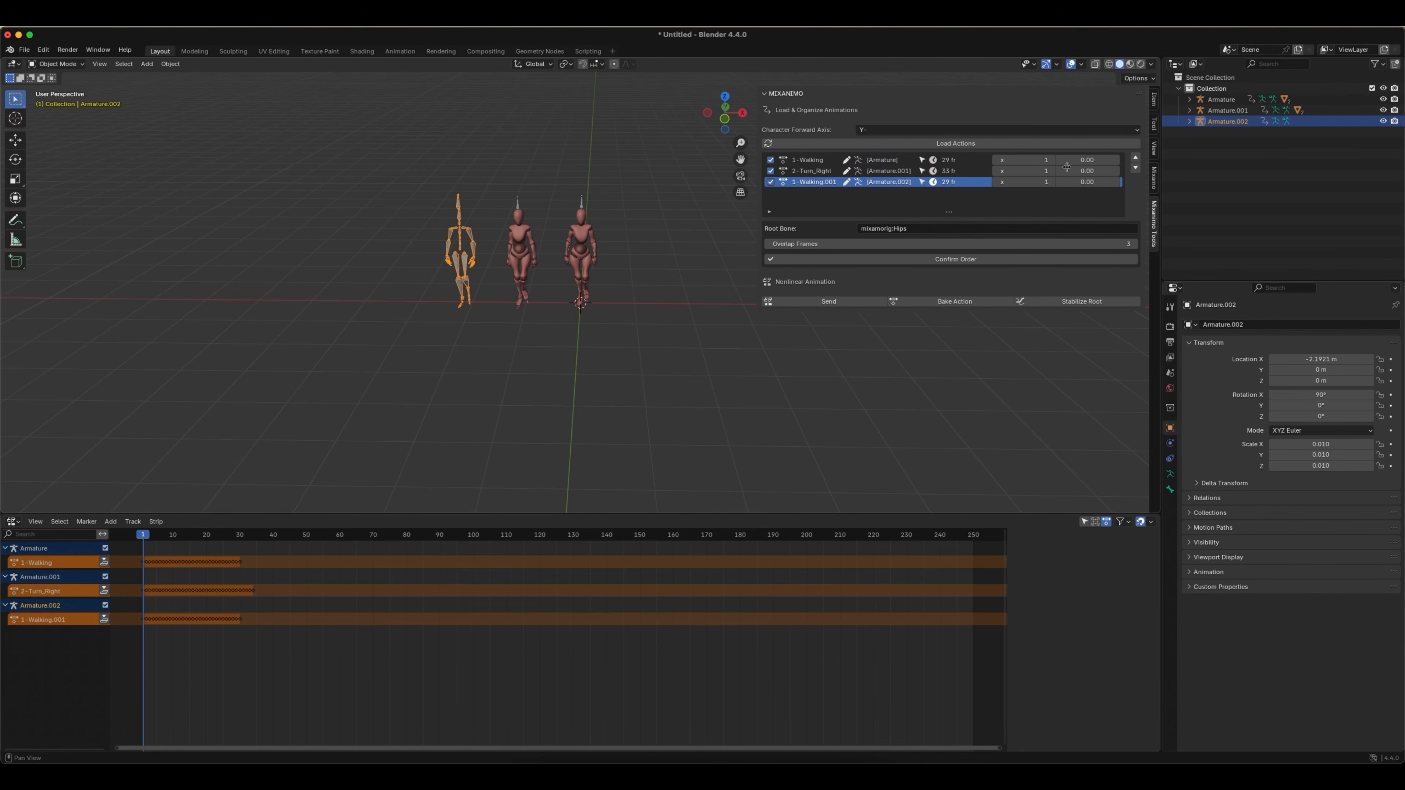
- Set 1-Walking.001 to 3 repeats with a -90 rotation and 1-Walking to 2 repeats, with the 1-Walking armature active
click(807, 160)
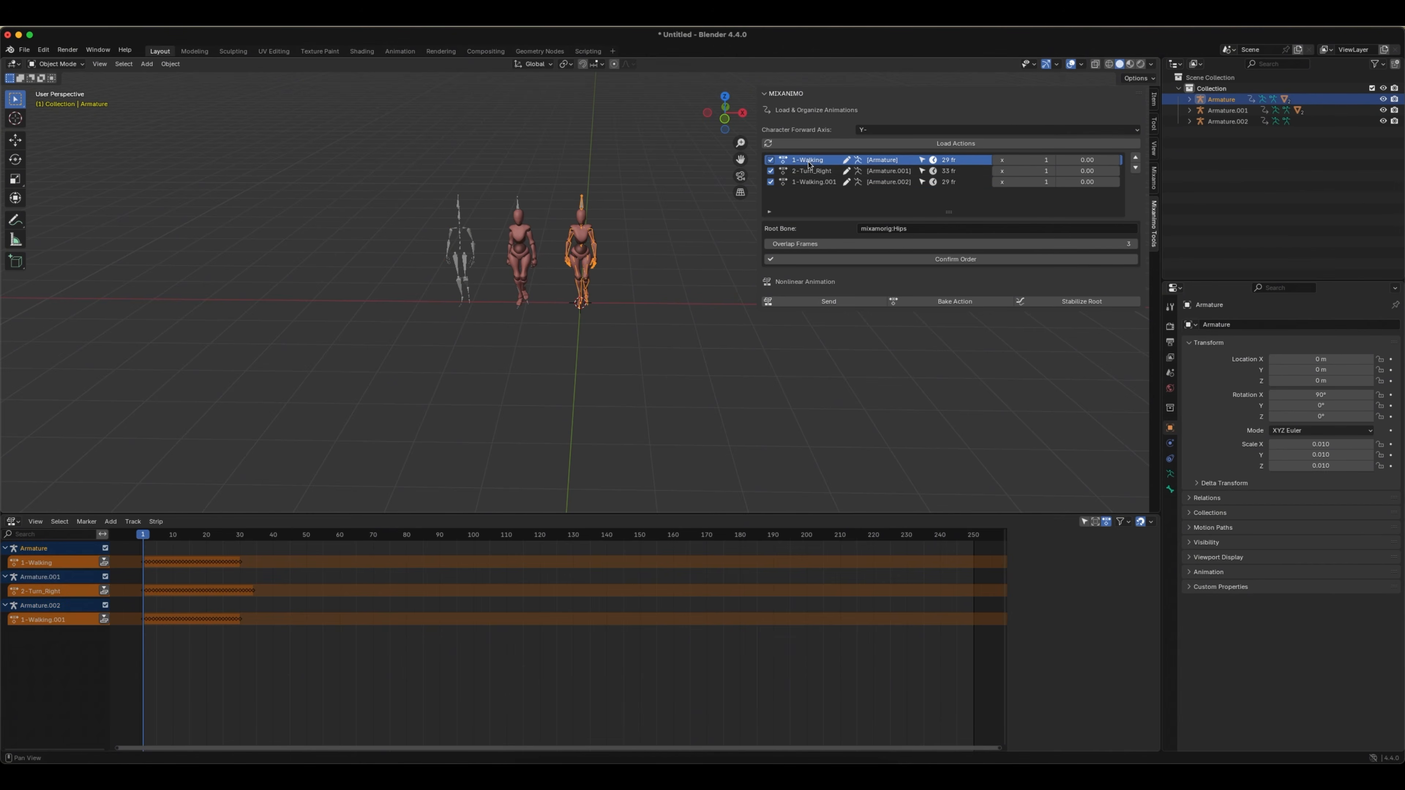
click(808, 173)
click(811, 184)
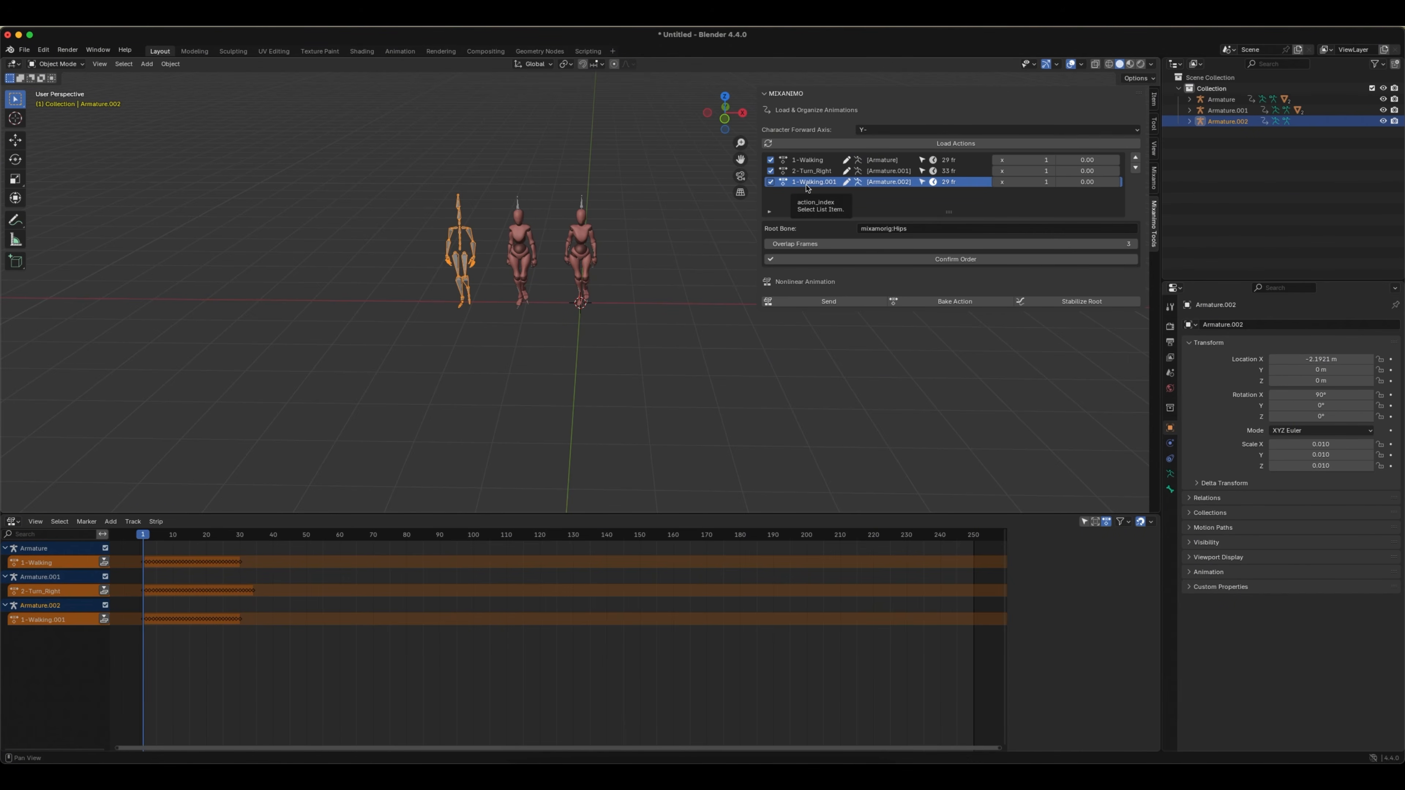
click(1086, 182)
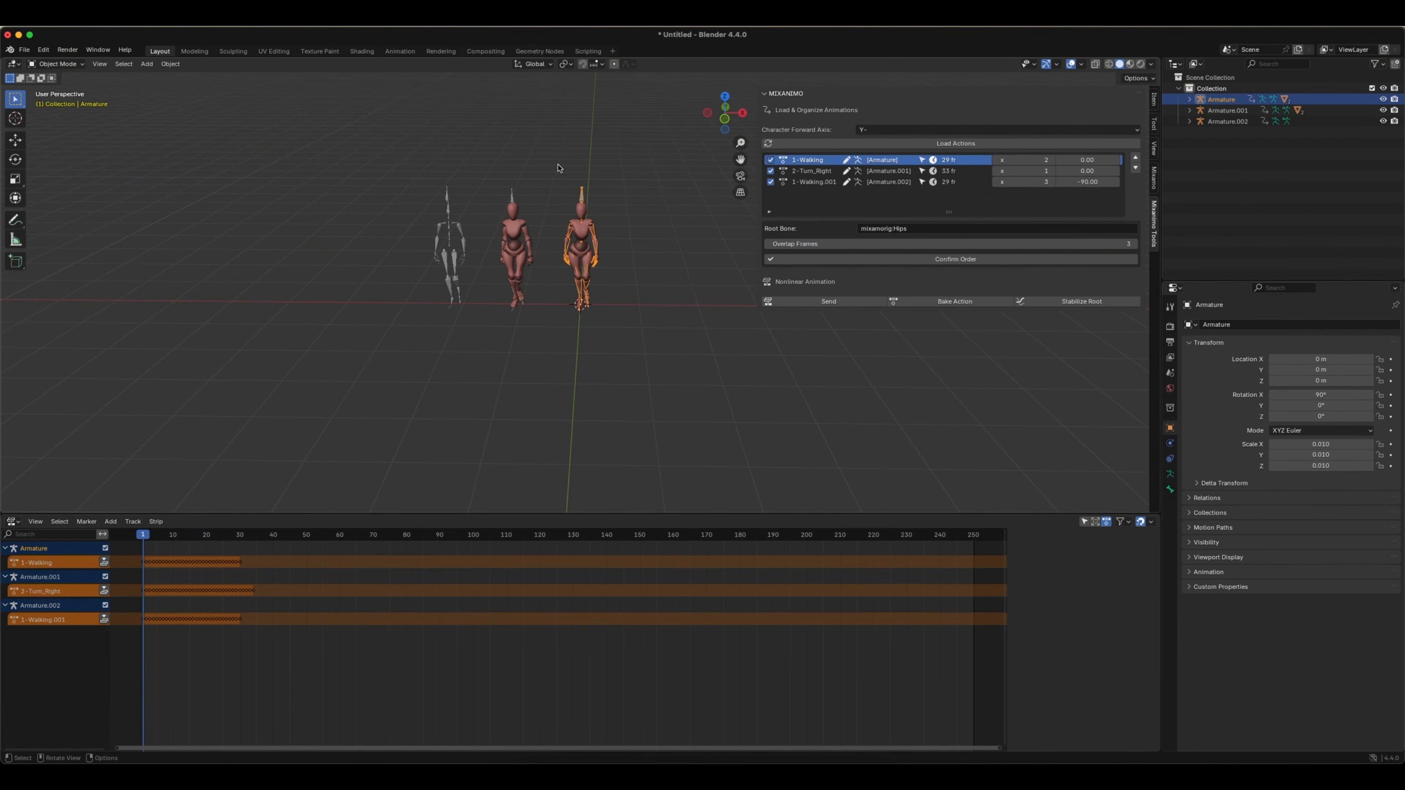
click(607, 179)
drag(563, 173, 595, 196)
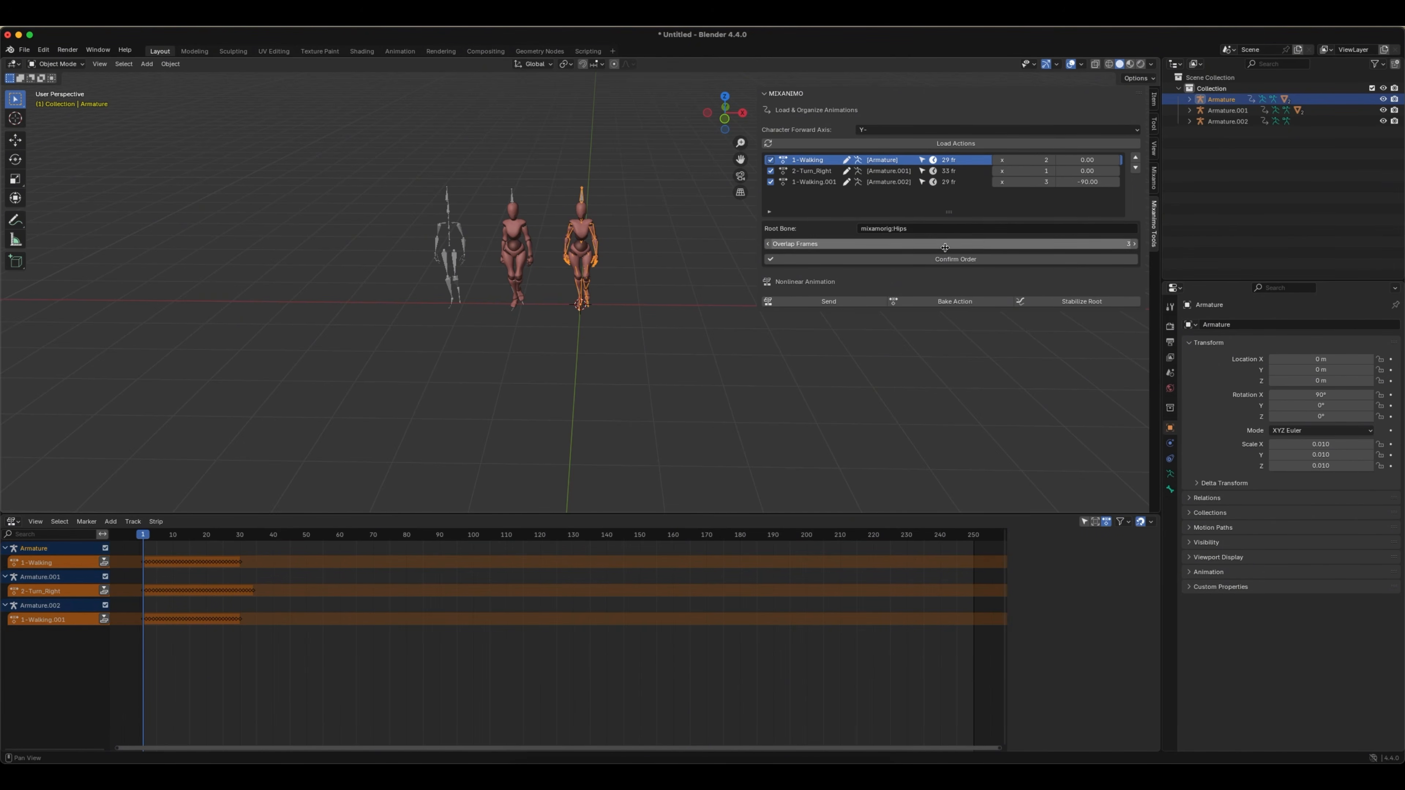
- Confirm the walk, turn, walk order, send the actions to the nonlinear tracks and play the sequence
click(922, 259)
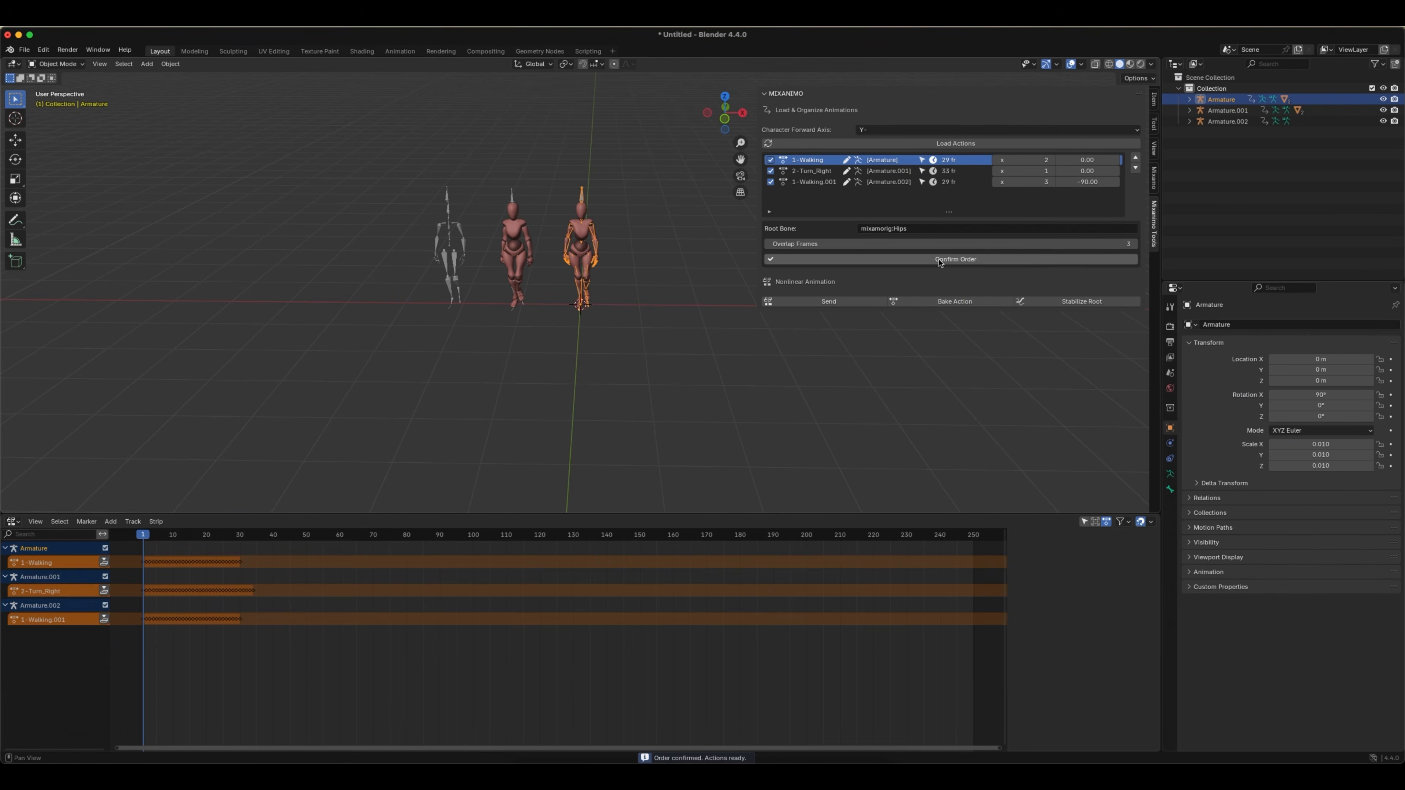
click(857, 303)
key(space)
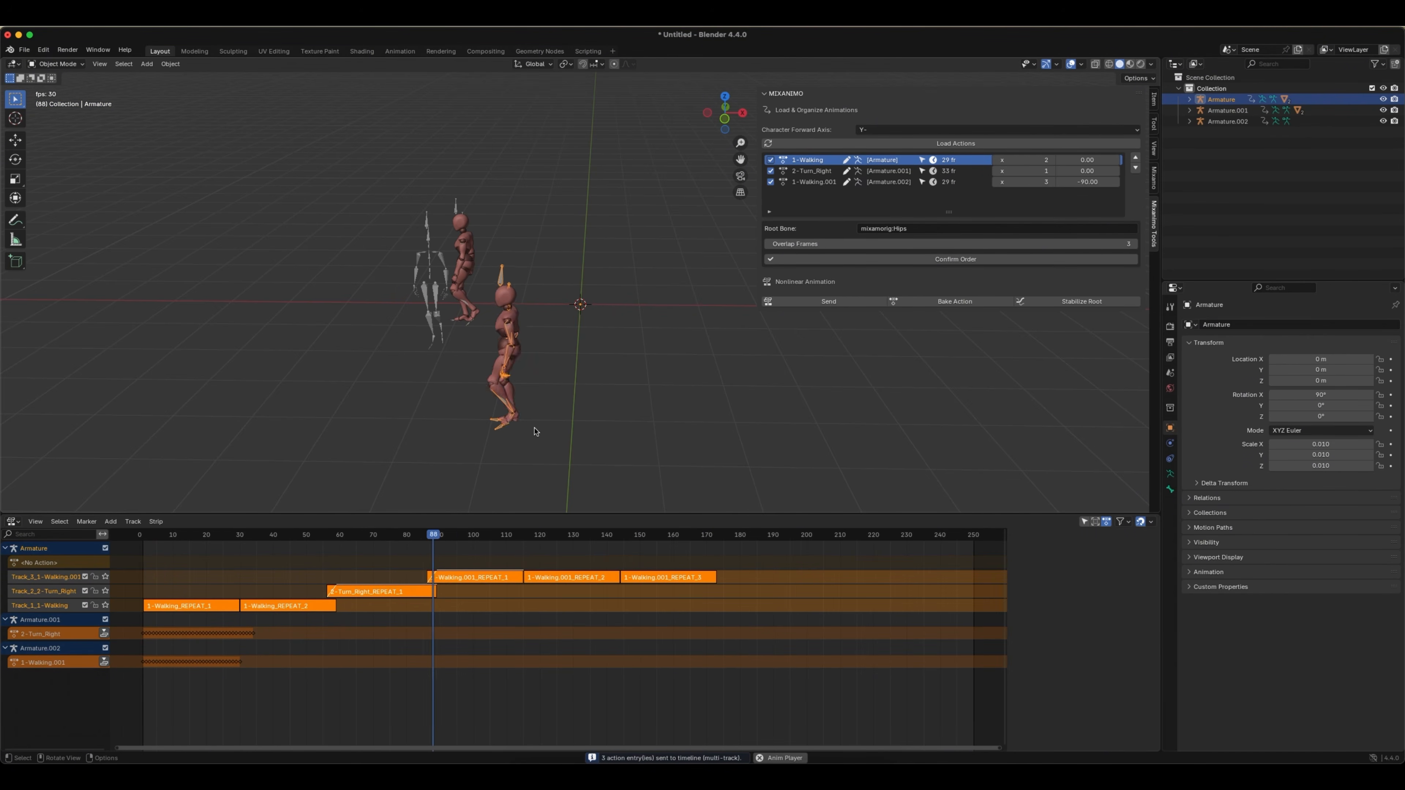
key(space)
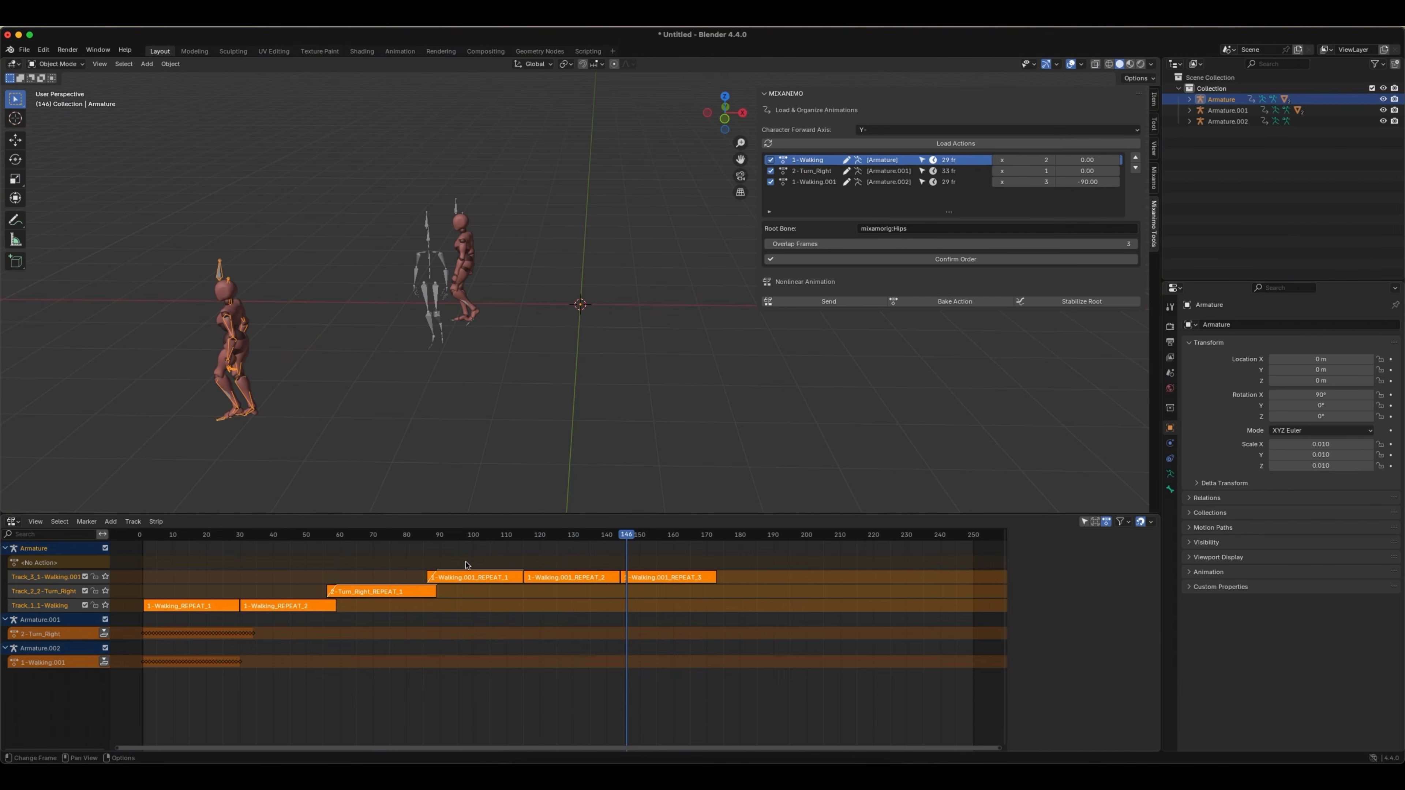
- Shift the three 1-Walking.001 strips together so the first starts at frame 89, and set its Blend In to 1
drag(438, 557, 698, 586)
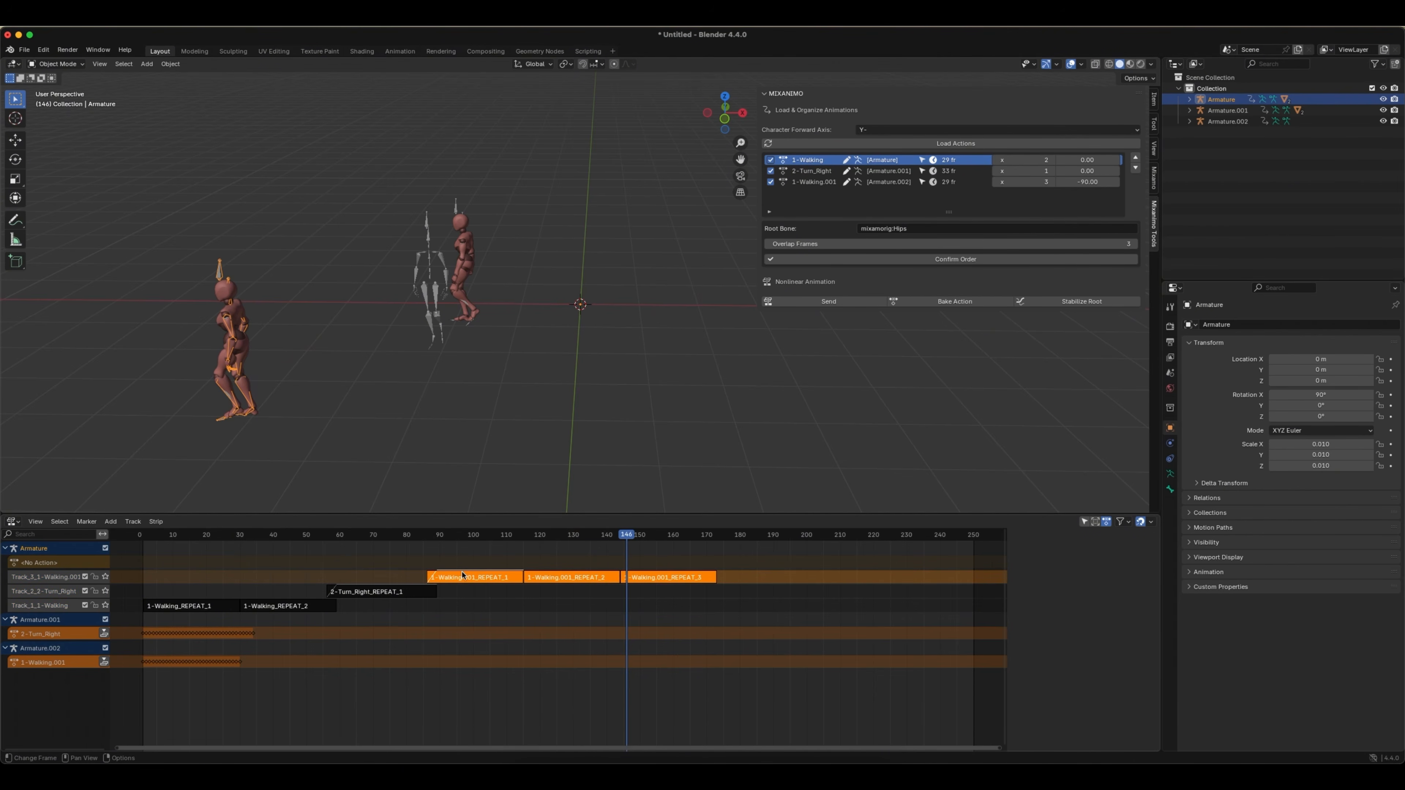
drag(461, 578, 470, 578)
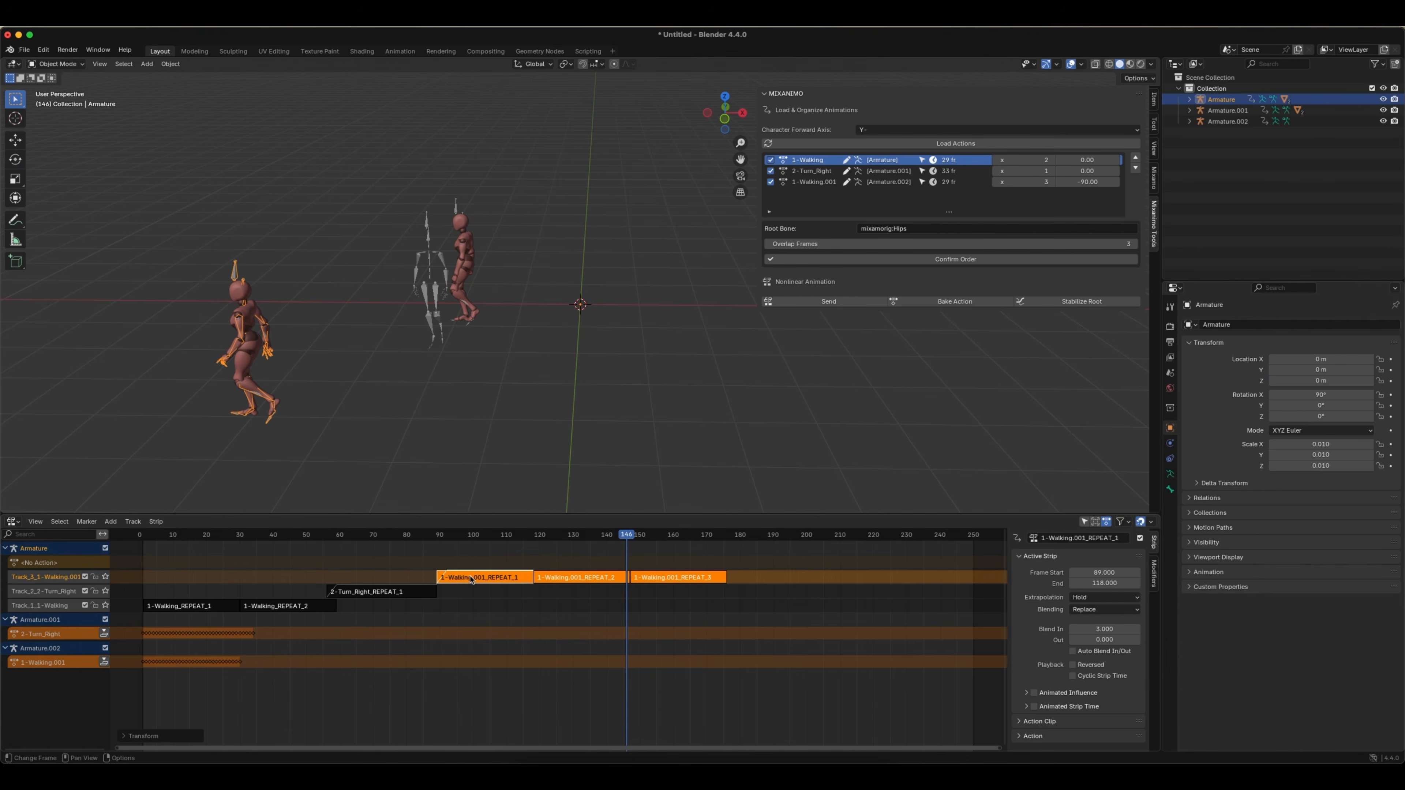
click(1104, 630)
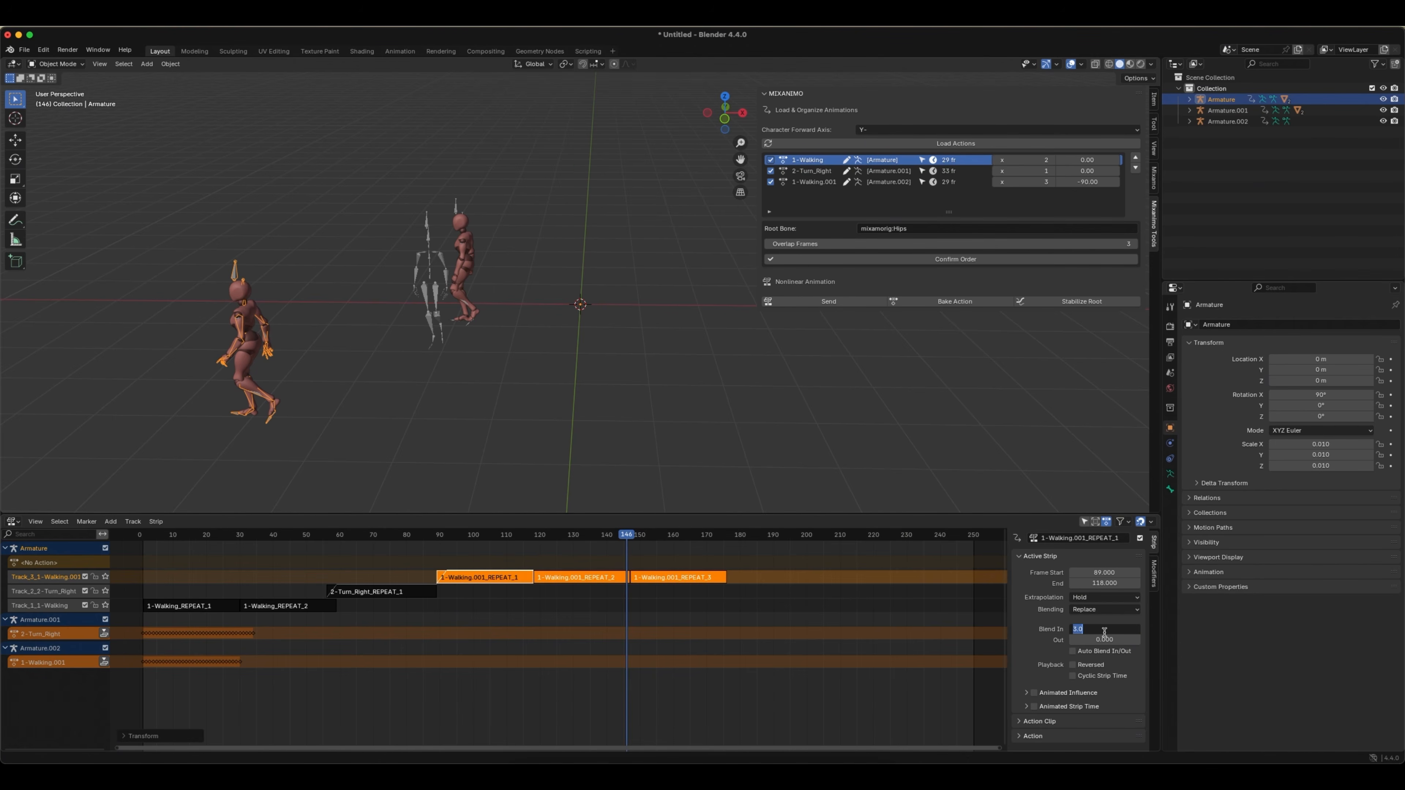
text(1)
key(Return)
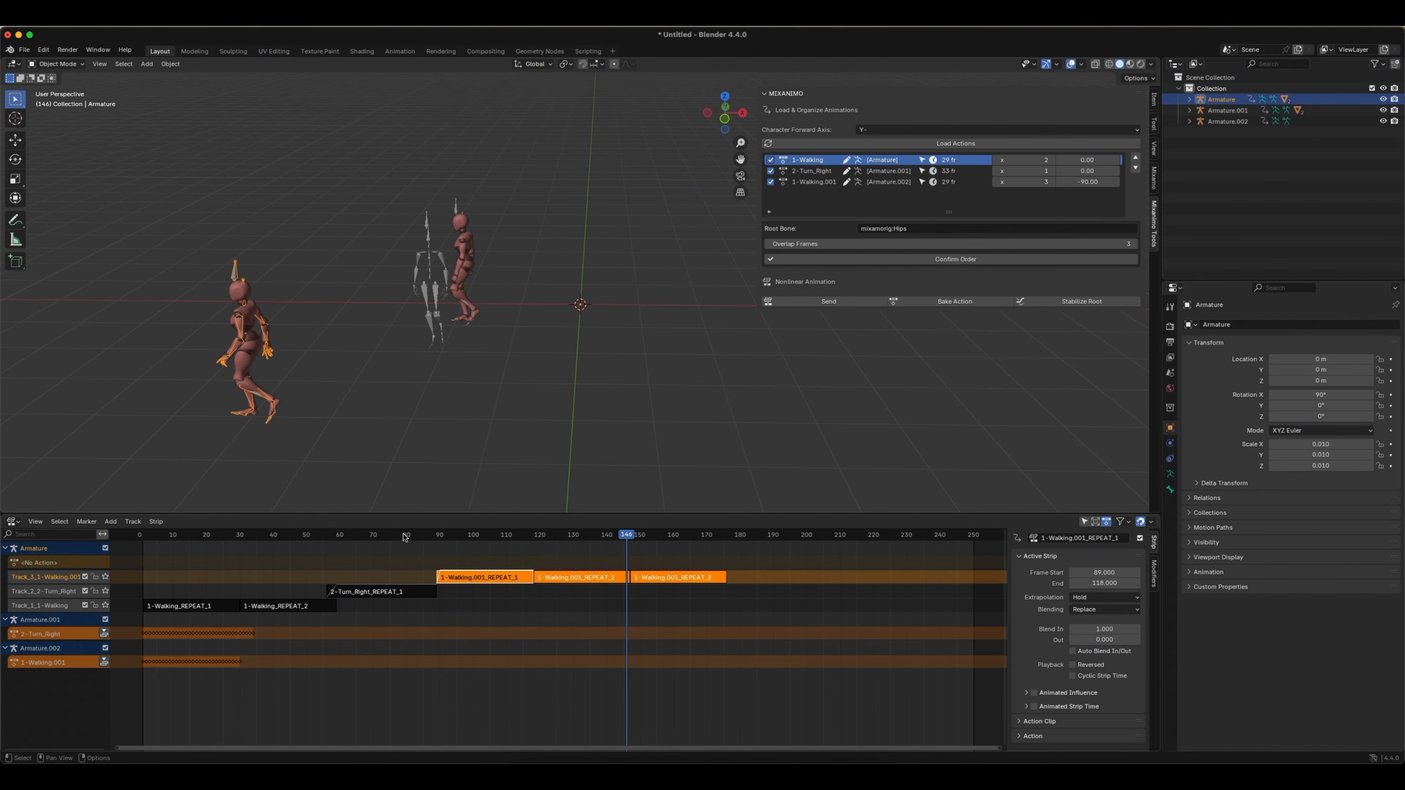
- Play the sequence from near its start and scrub around the turn-to-walk transition
drag(406, 537, 160, 536)
key(space)
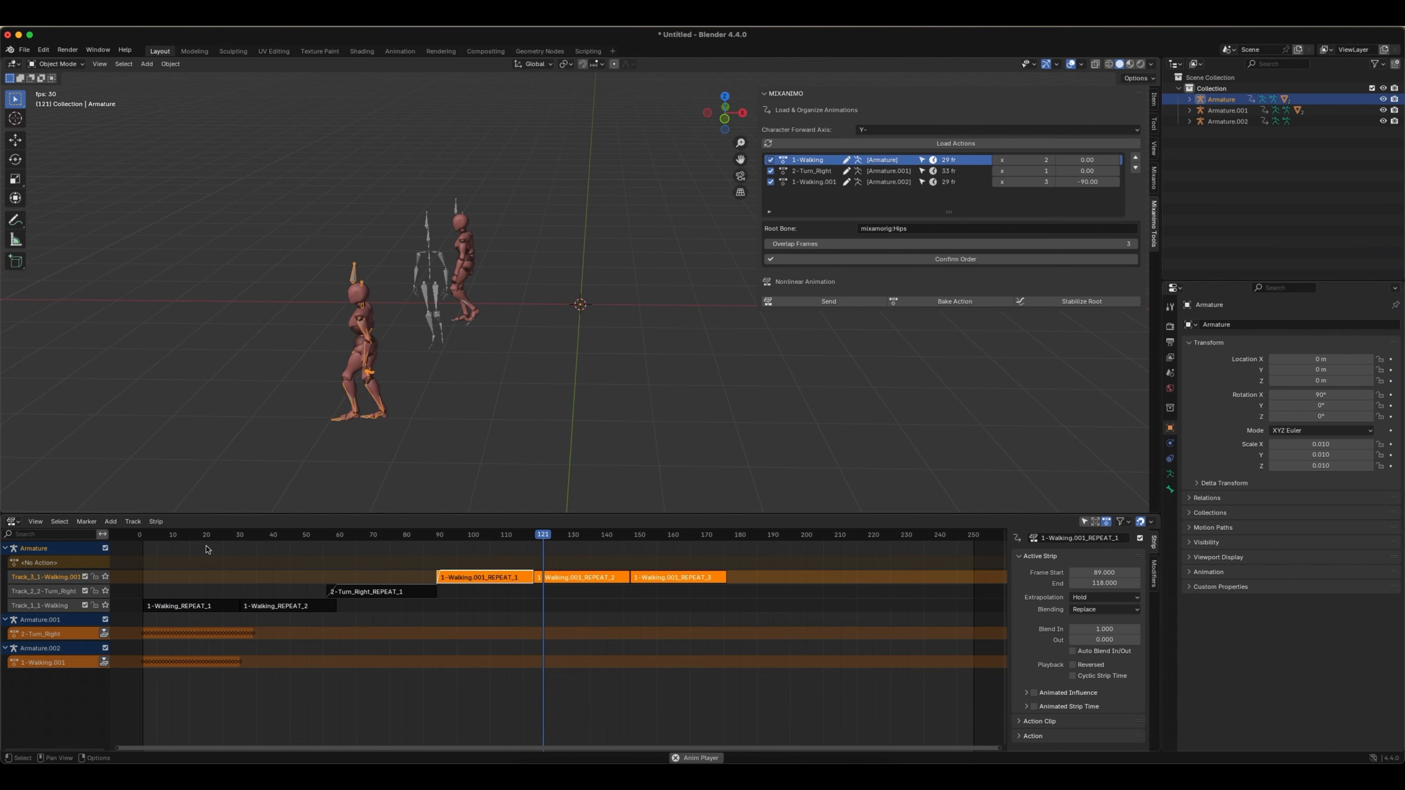
drag(497, 538, 689, 582)
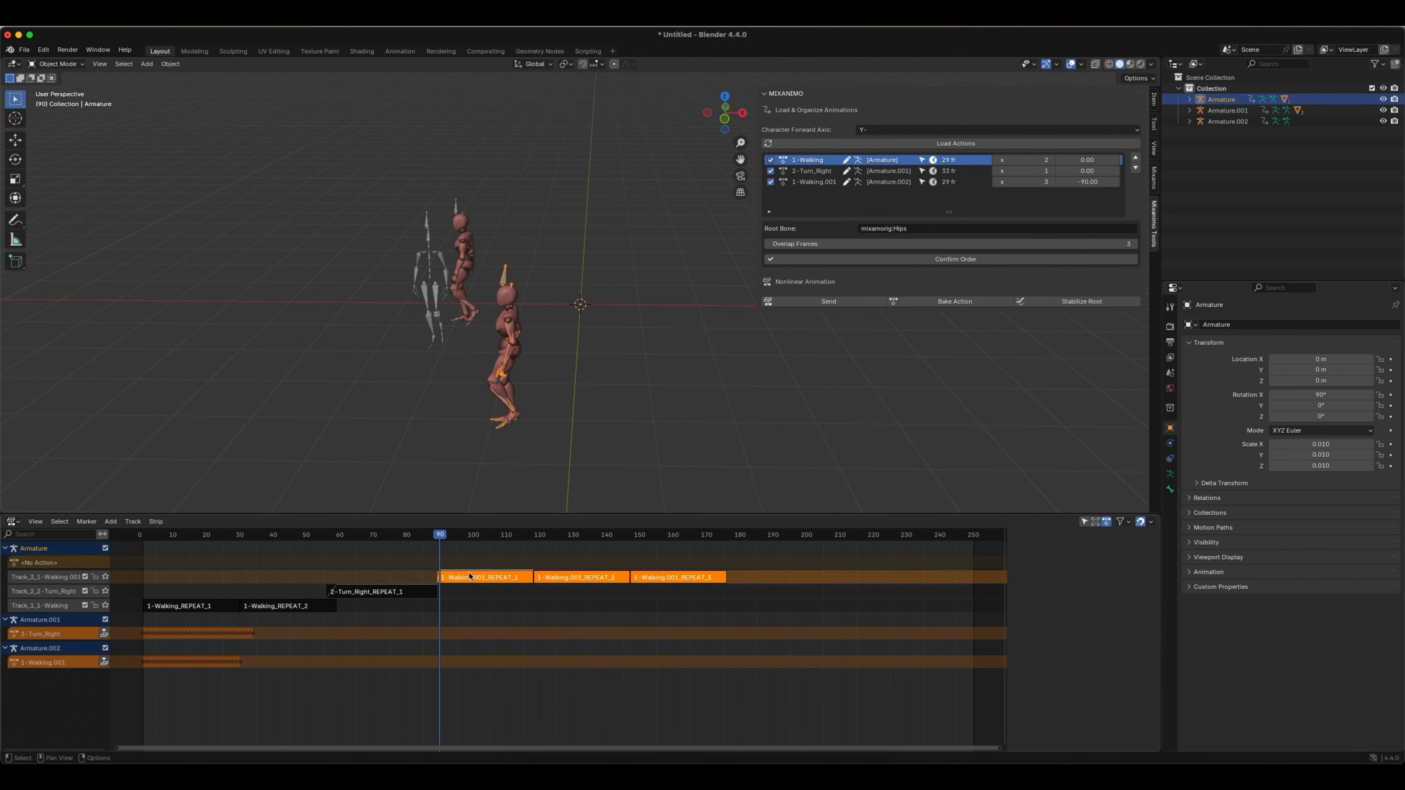
- Move the three 1-Walking.001 strips 1 frame earlier so the first starts at frame 88, and play from frame 1
click(470, 578)
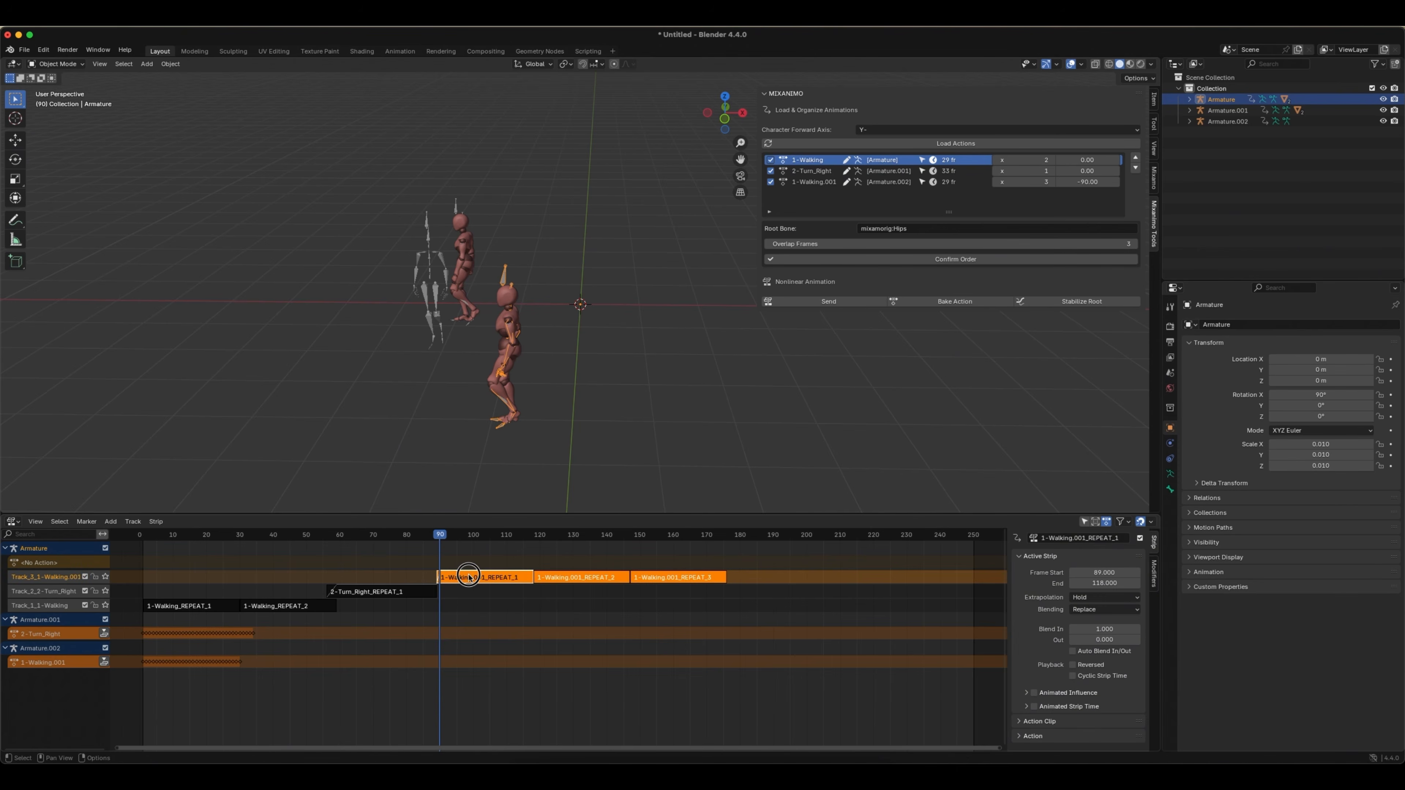
drag(469, 578, 141, 534)
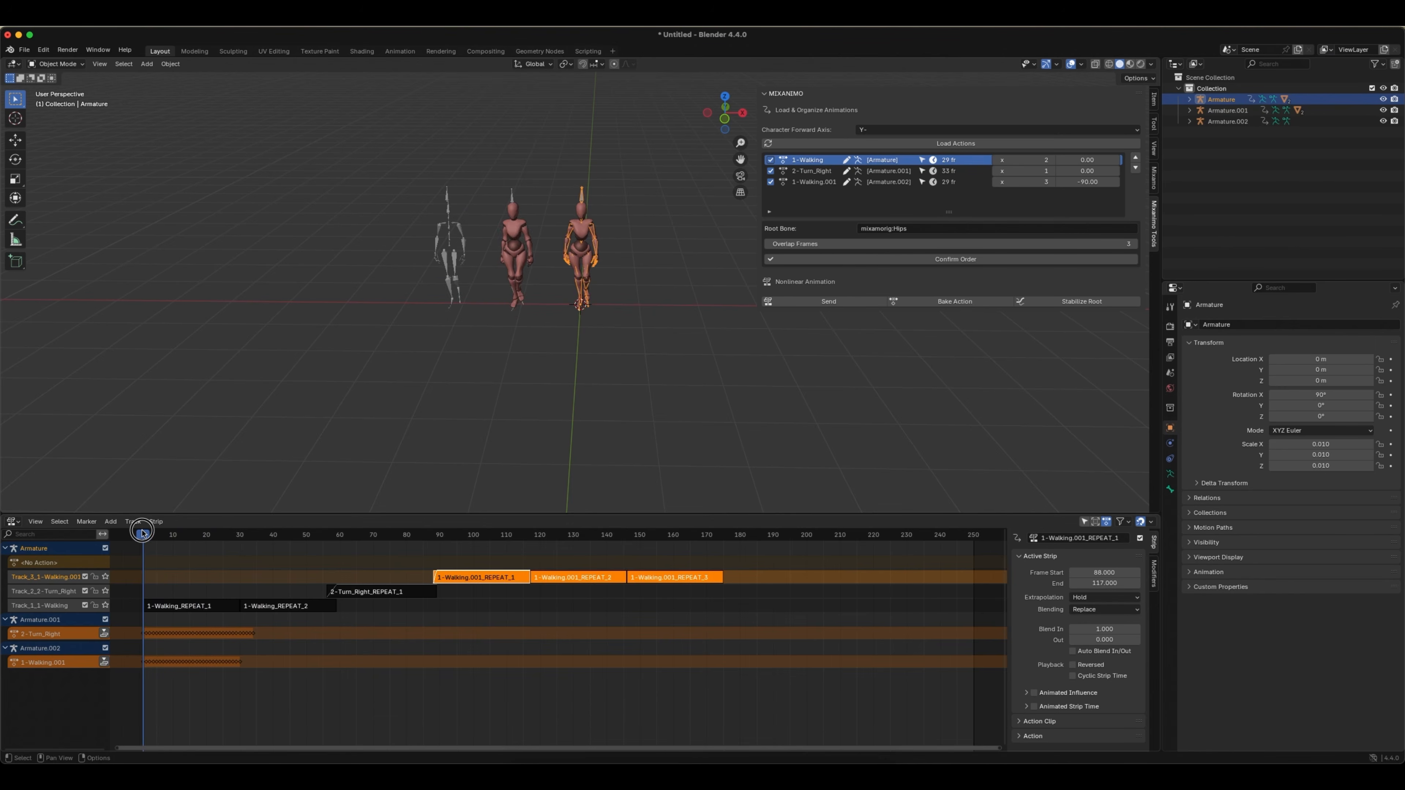
key(space)
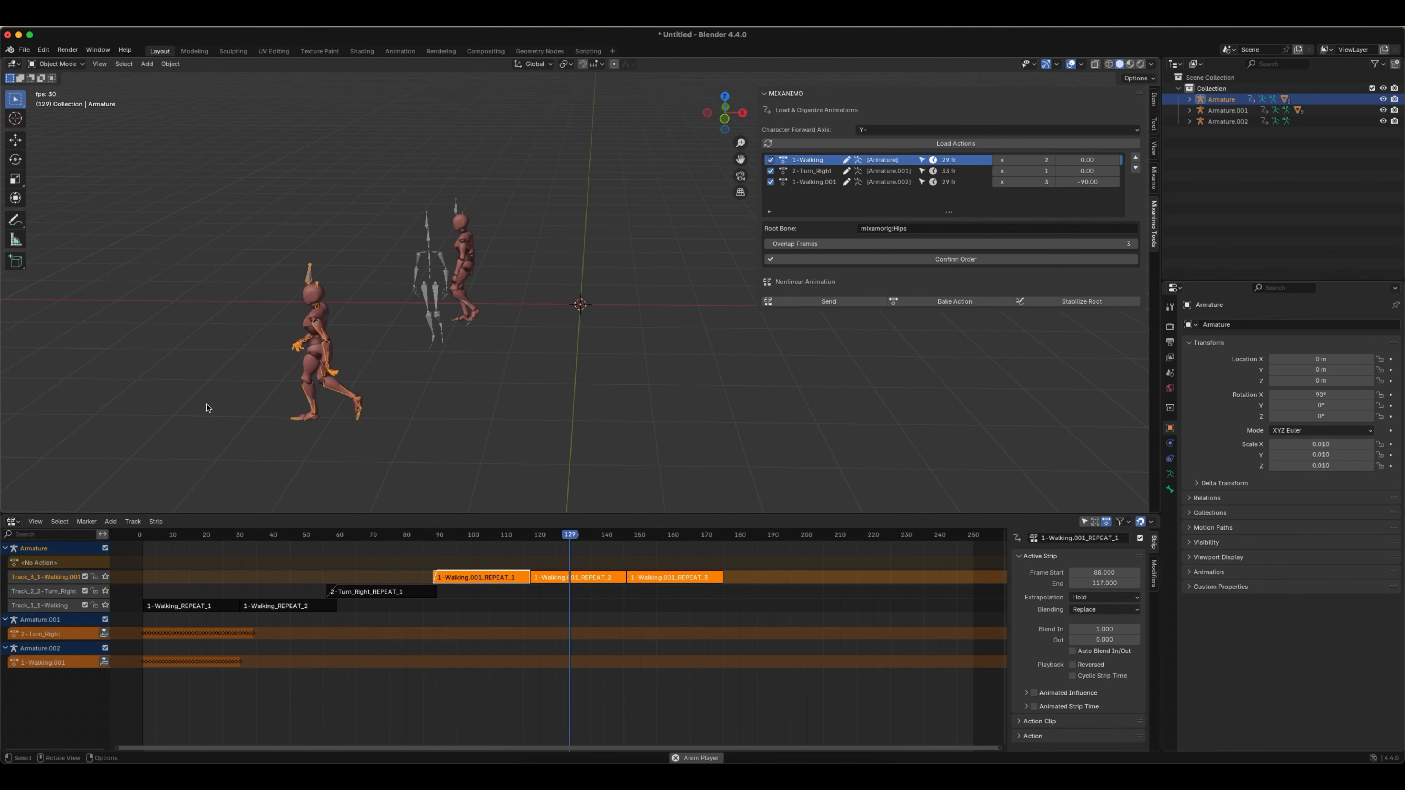
key(space)
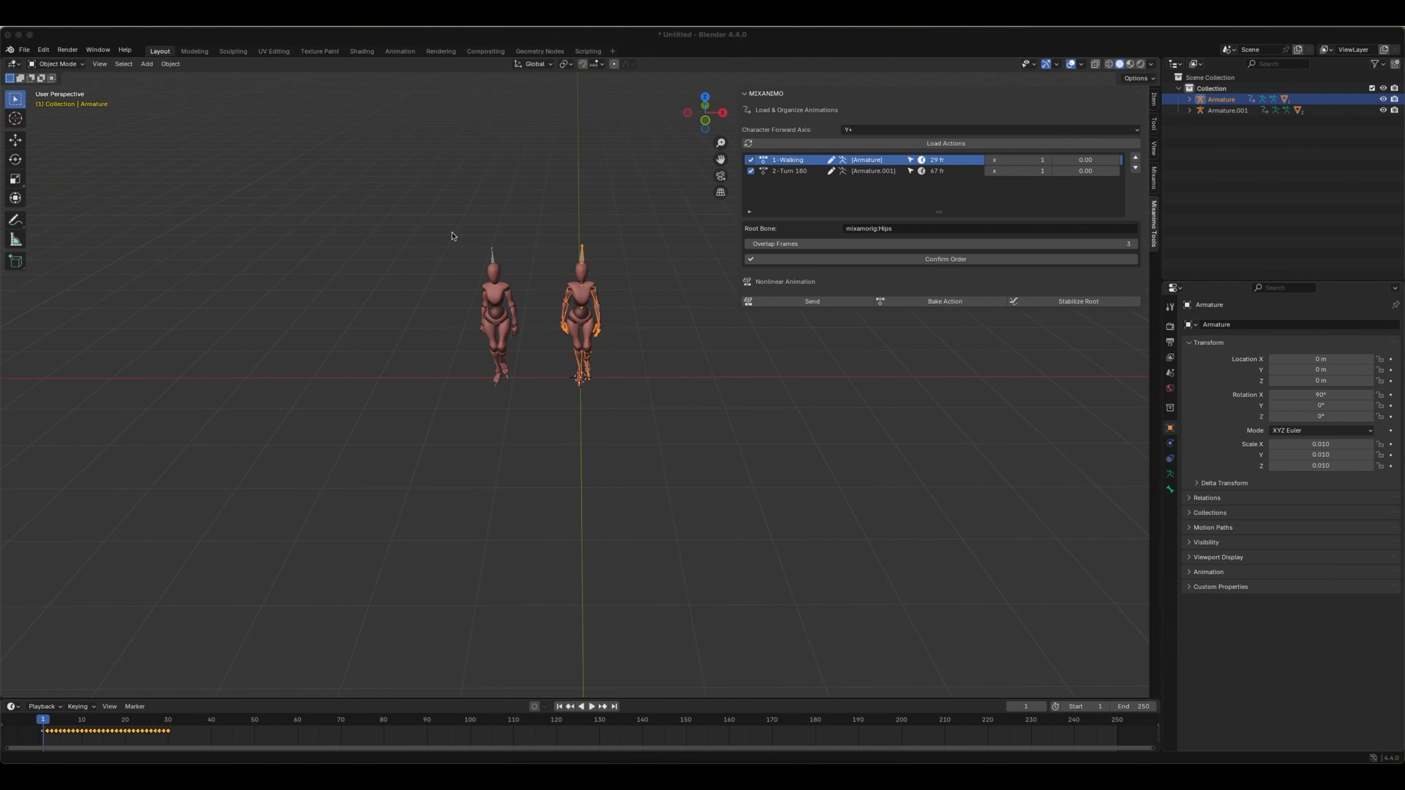
- Preview the 1-Walking and 2-Turn 180 animations by scrubbing the timeline, and return to frame 1
mouse_move(44, 721)
mouse_down()
mouse_move(392, 727)
mouse_move(43, 714)
mouse_up()
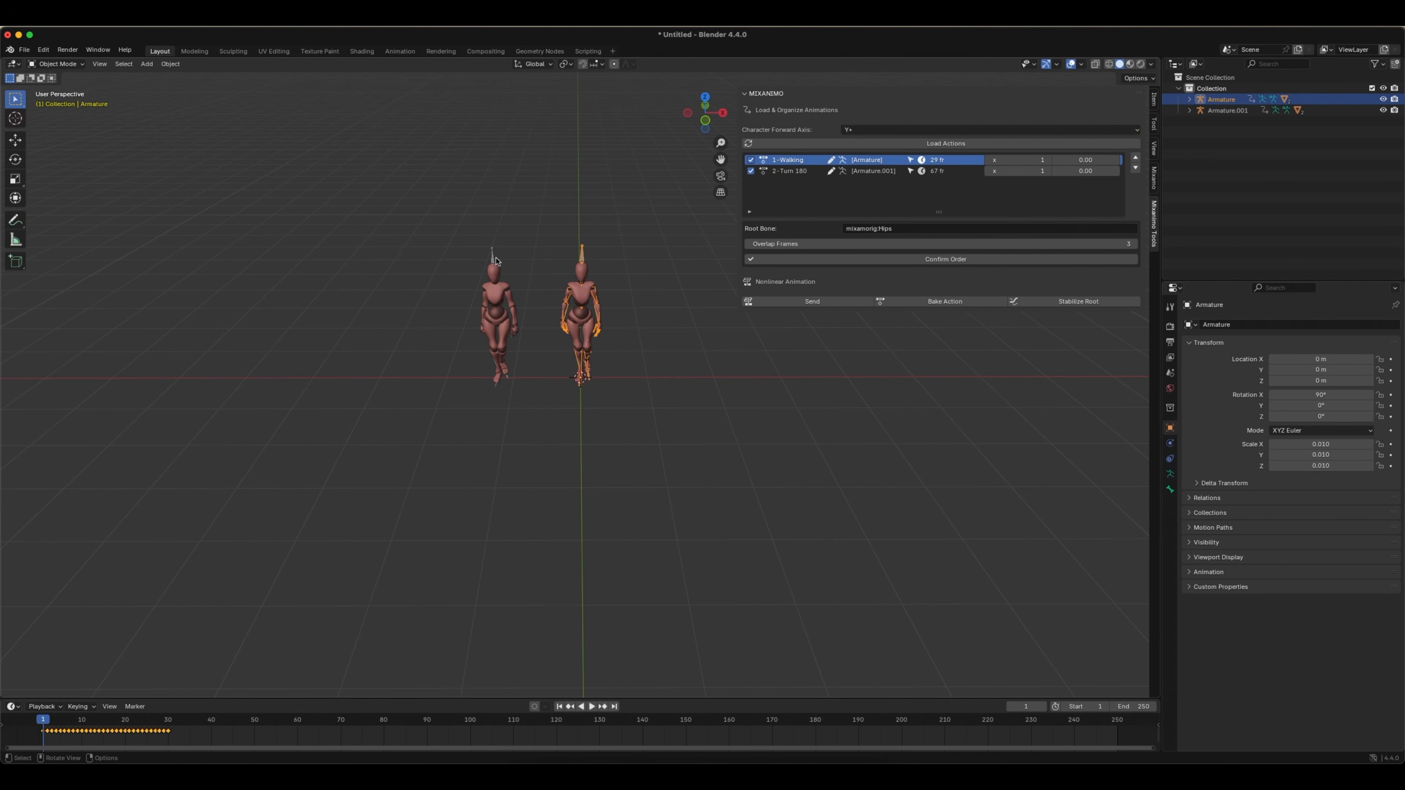
- Confirm the order of 1-Walking and 2-Turn 180 and send both to nonlinear tracks on Armature
drag(560, 234, 610, 254)
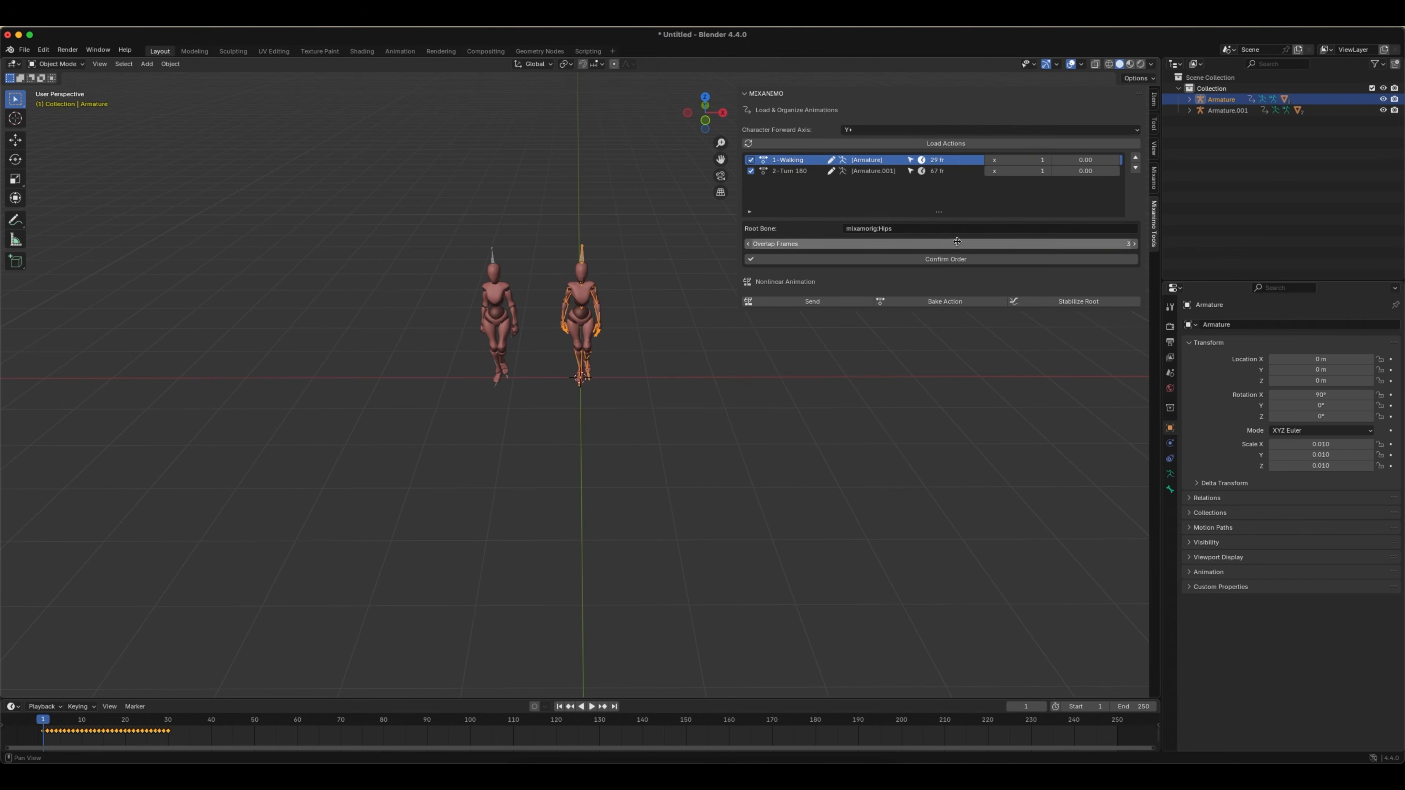
click(934, 260)
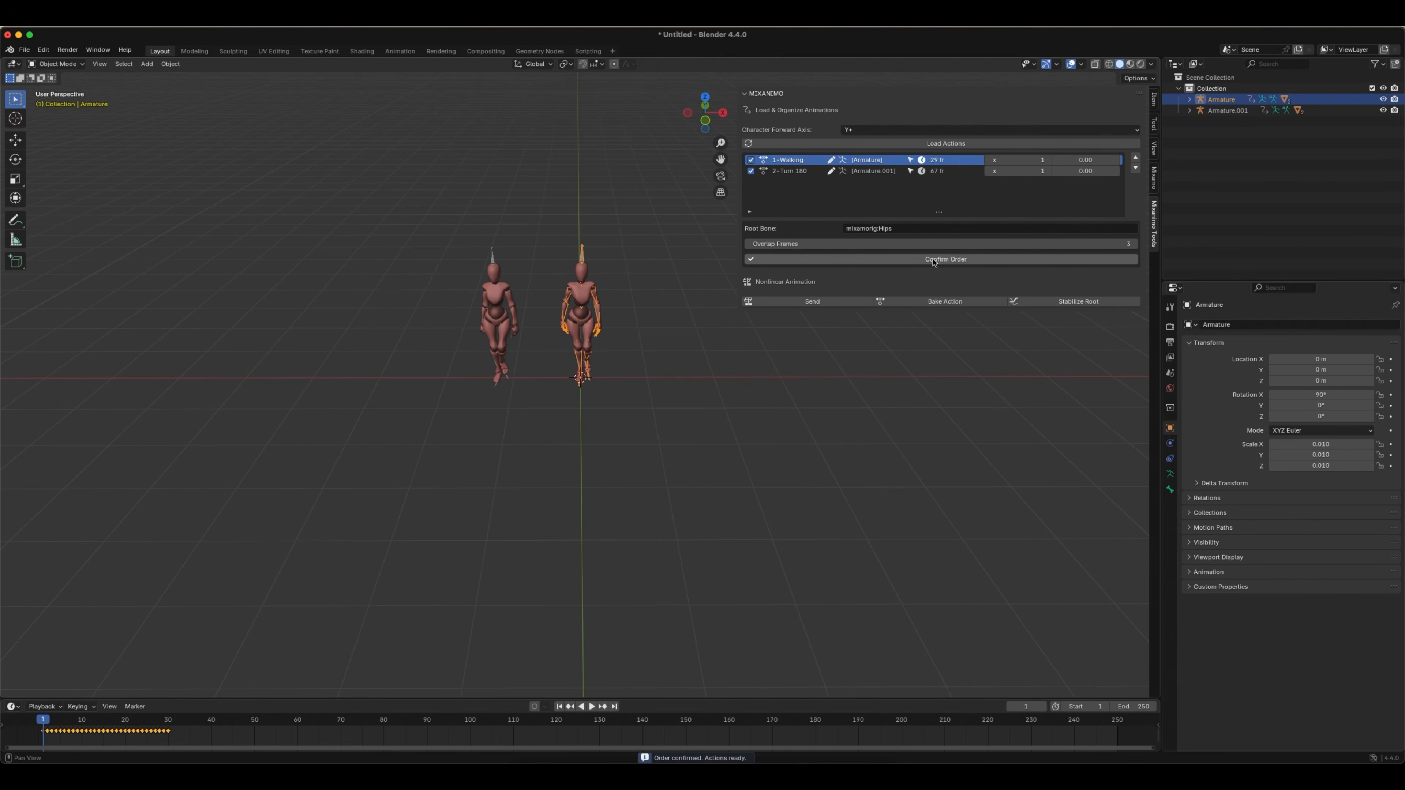
click(818, 301)
- Enlarge the timeline area and switch it to the Nonlinear Animation editor
drag(279, 698, 3, 580)
click(12, 585)
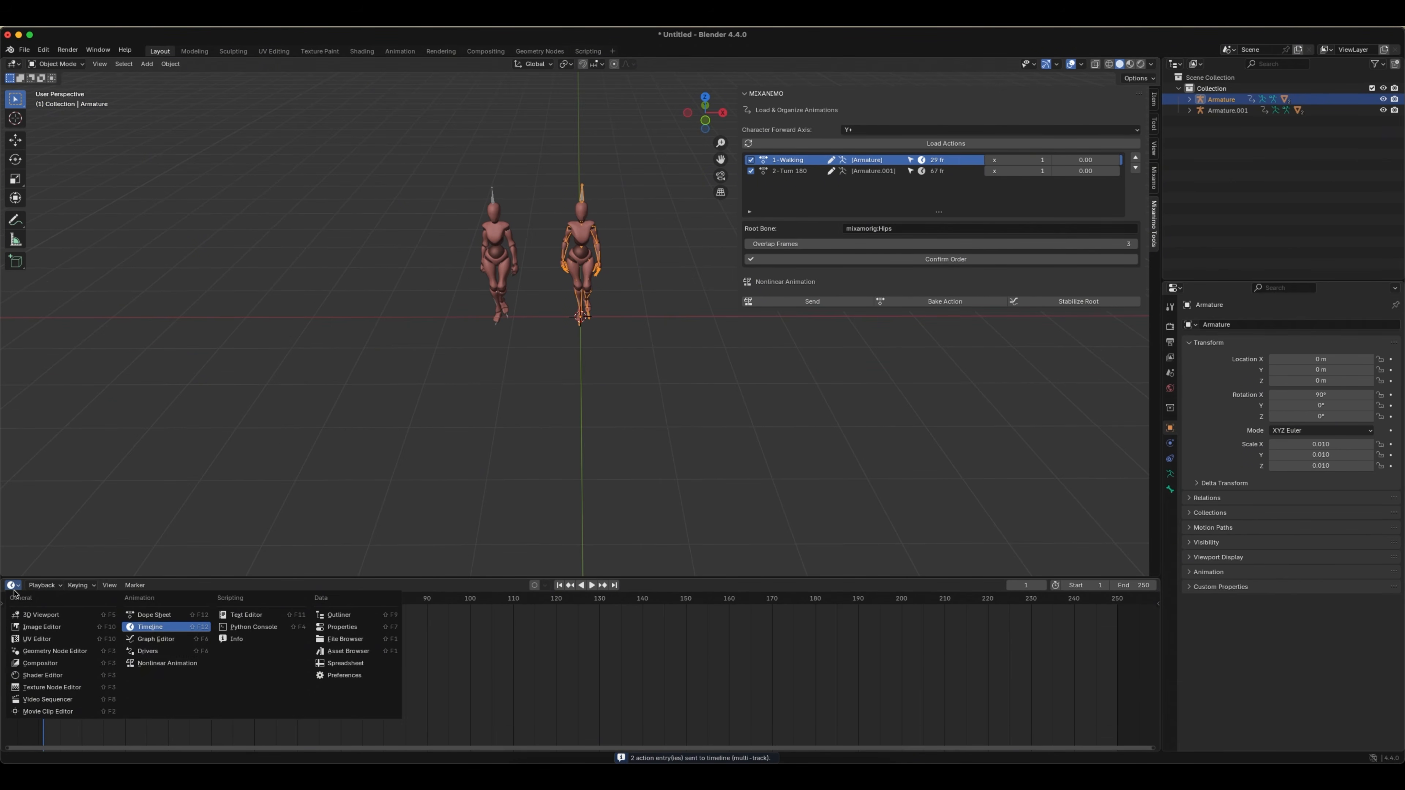
click(166, 670)
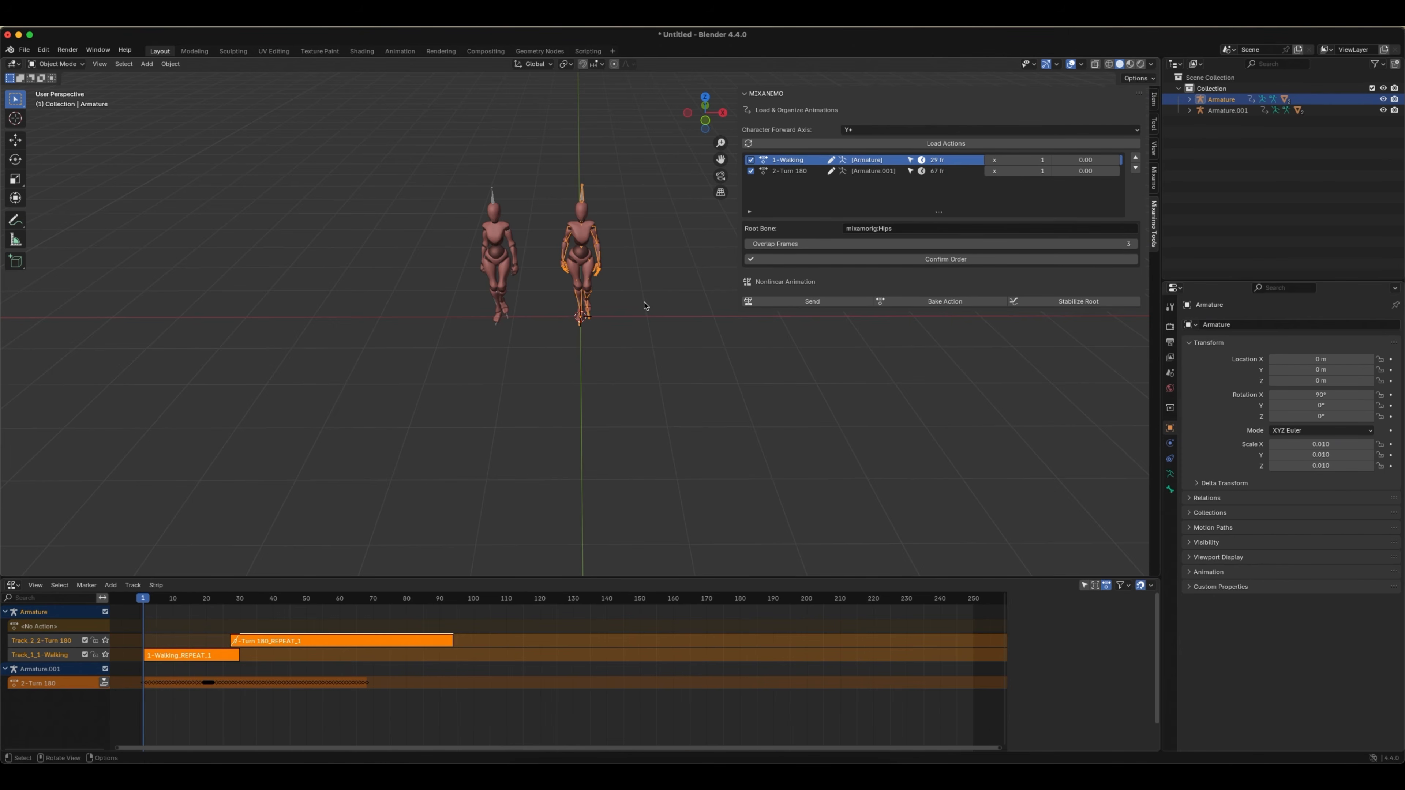
- Delete the Armature.001 character, play the walk-and-turn sequence on Armature, and set the playhead to frame 94
key(n)
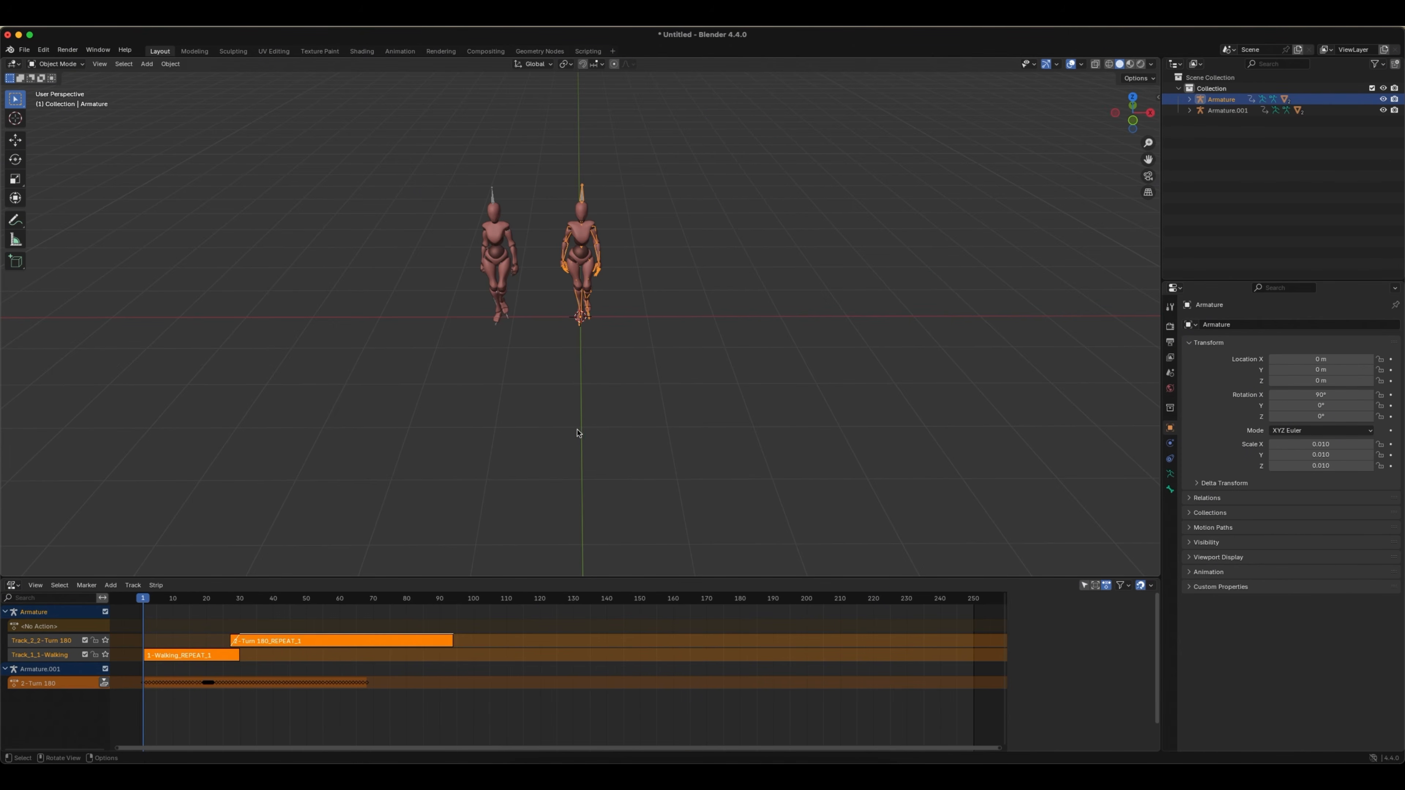
drag(433, 172, 534, 399)
key(x)
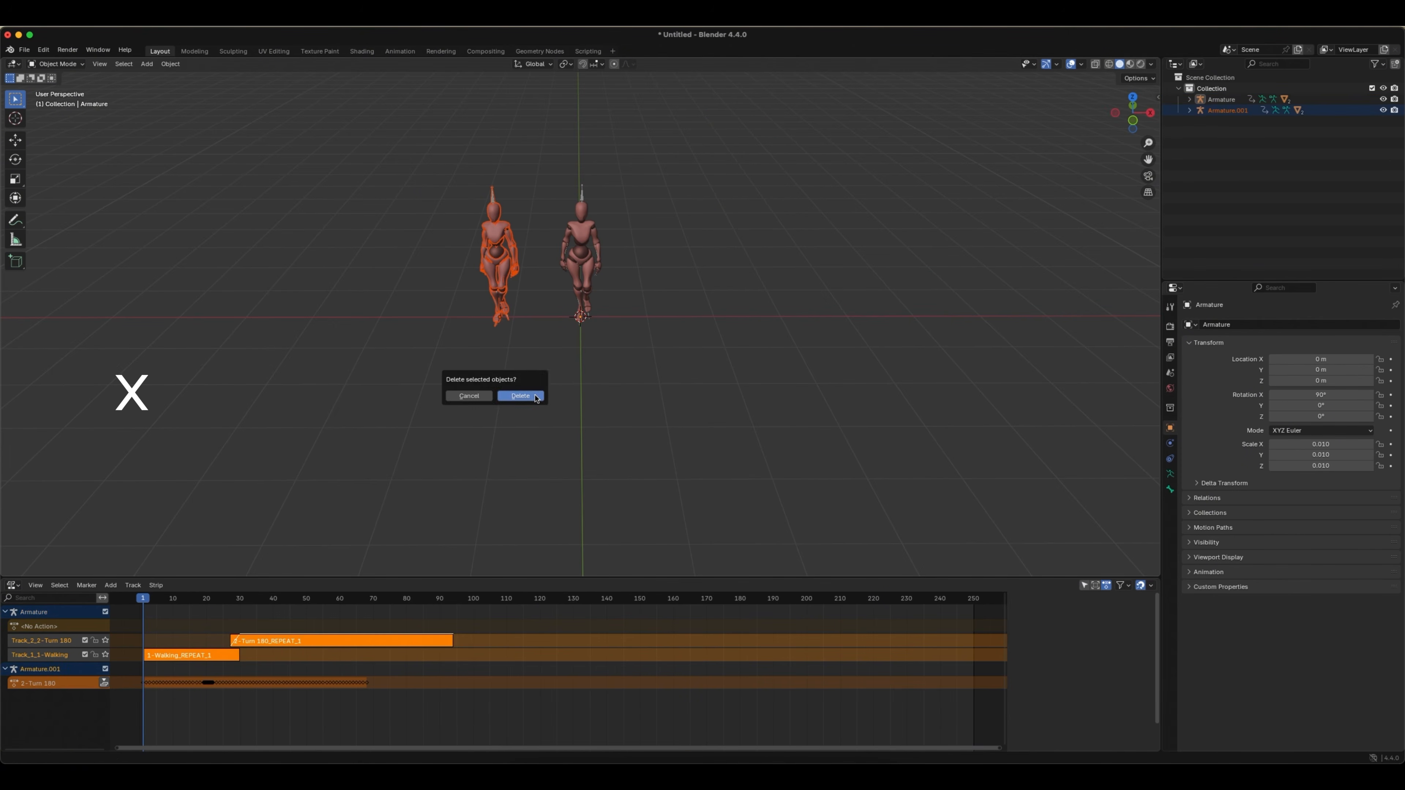
click(520, 396)
key(space)
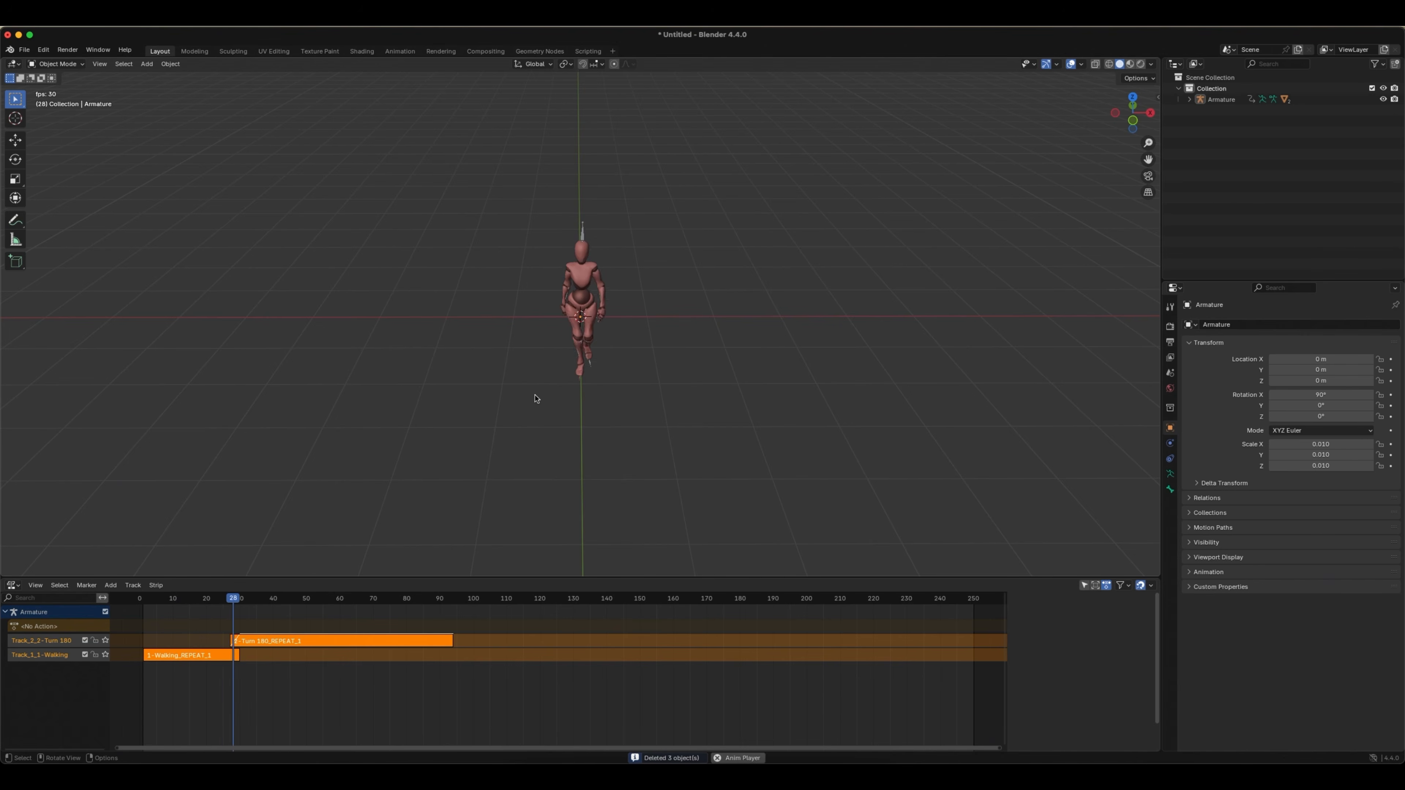
key(space)
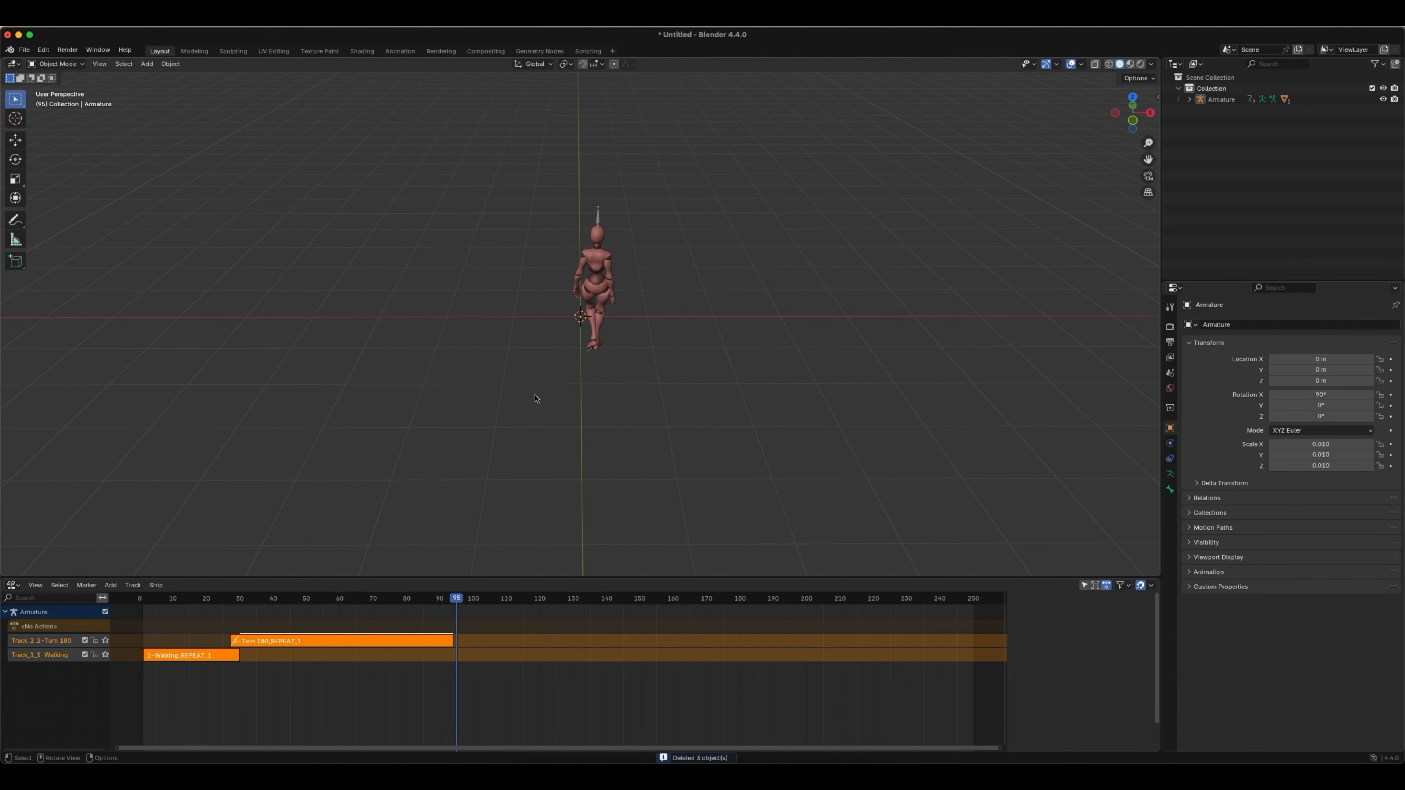
mouse_move(457, 597)
mouse_down()
mouse_move(202, 591)
mouse_move(453, 595)
mouse_up()
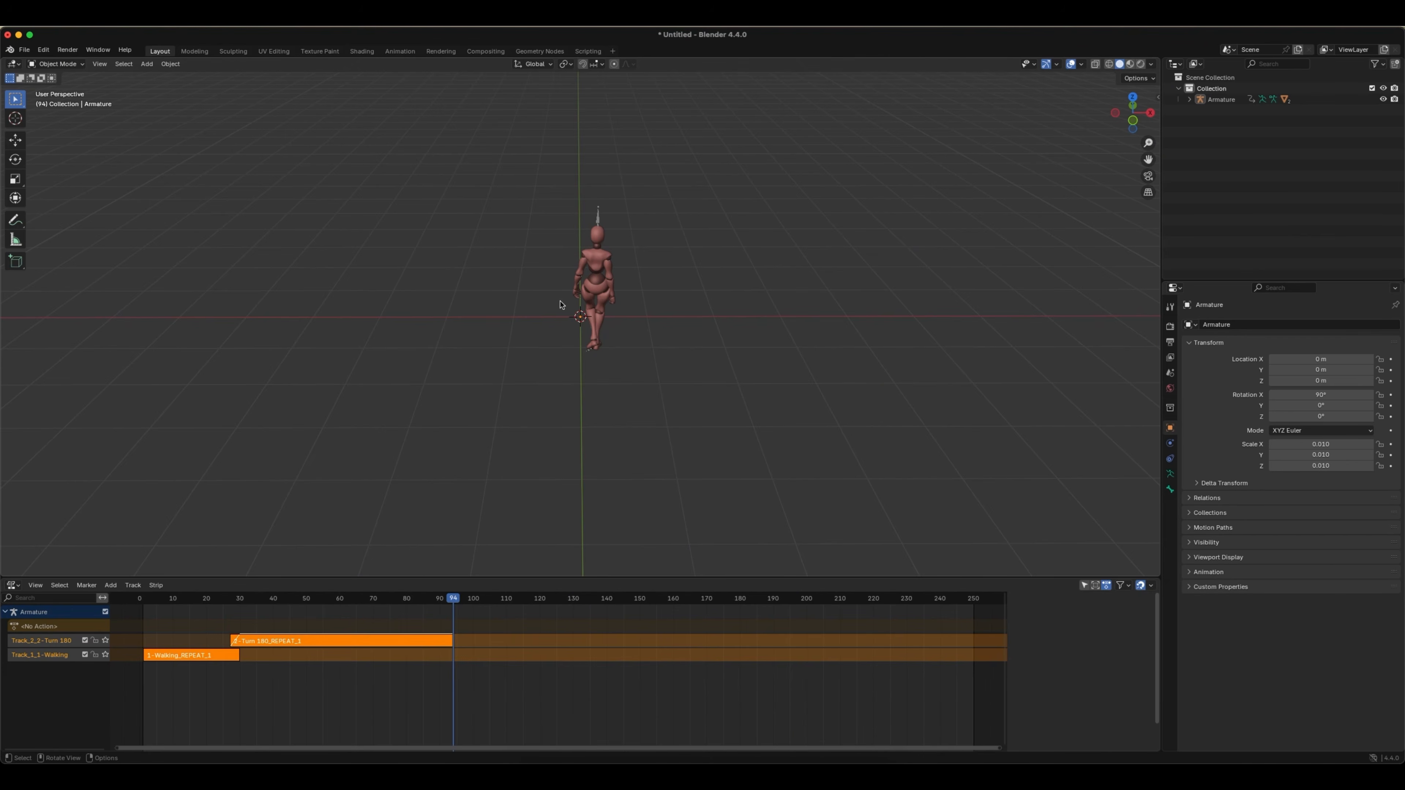
- Undo the deletion of the Armature.001 character
key(ctrl)
key(ctrl+z)
key(ctrl+z)
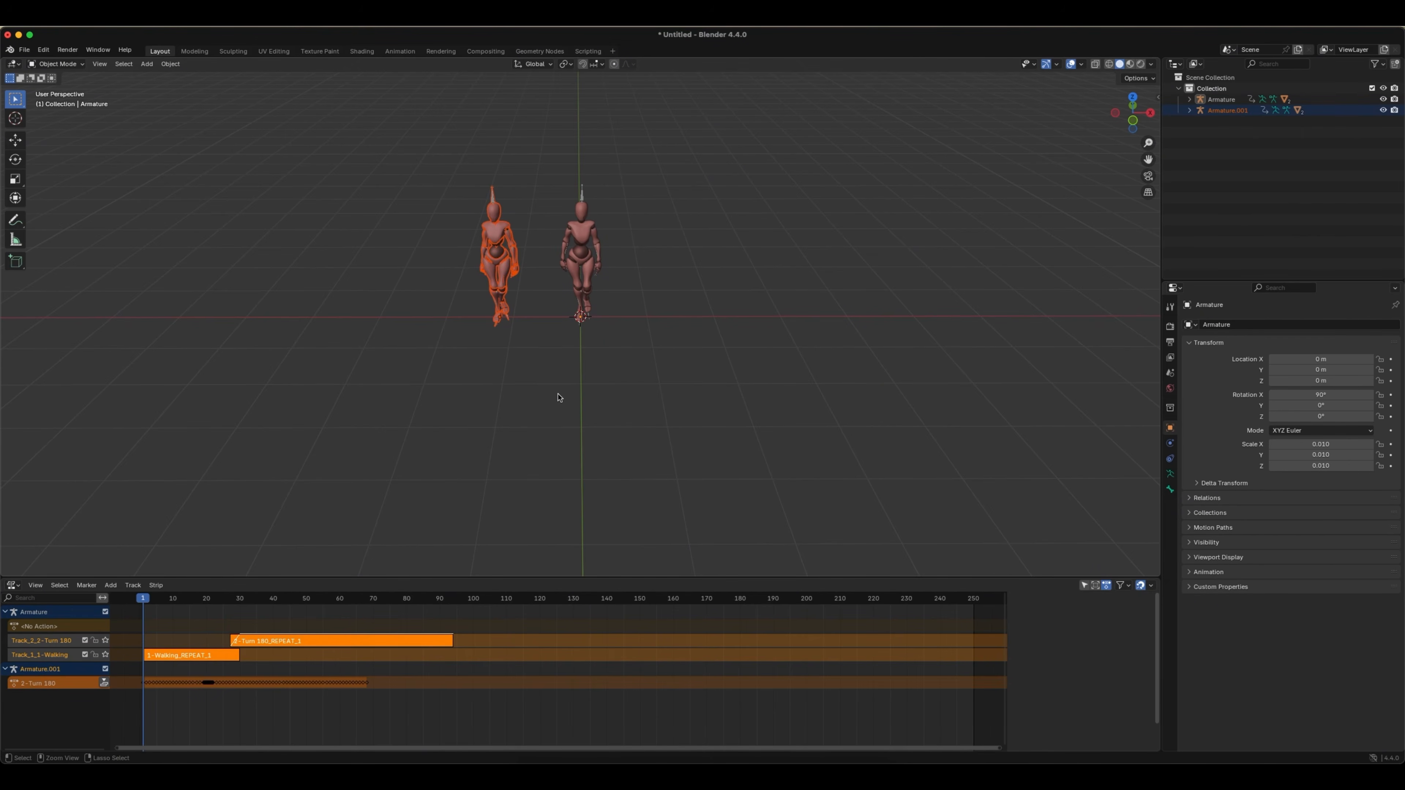
- Duplicate the walking Armature and place the copy along the X axis at about -2.45 m, beyond Armature.001
key(n)
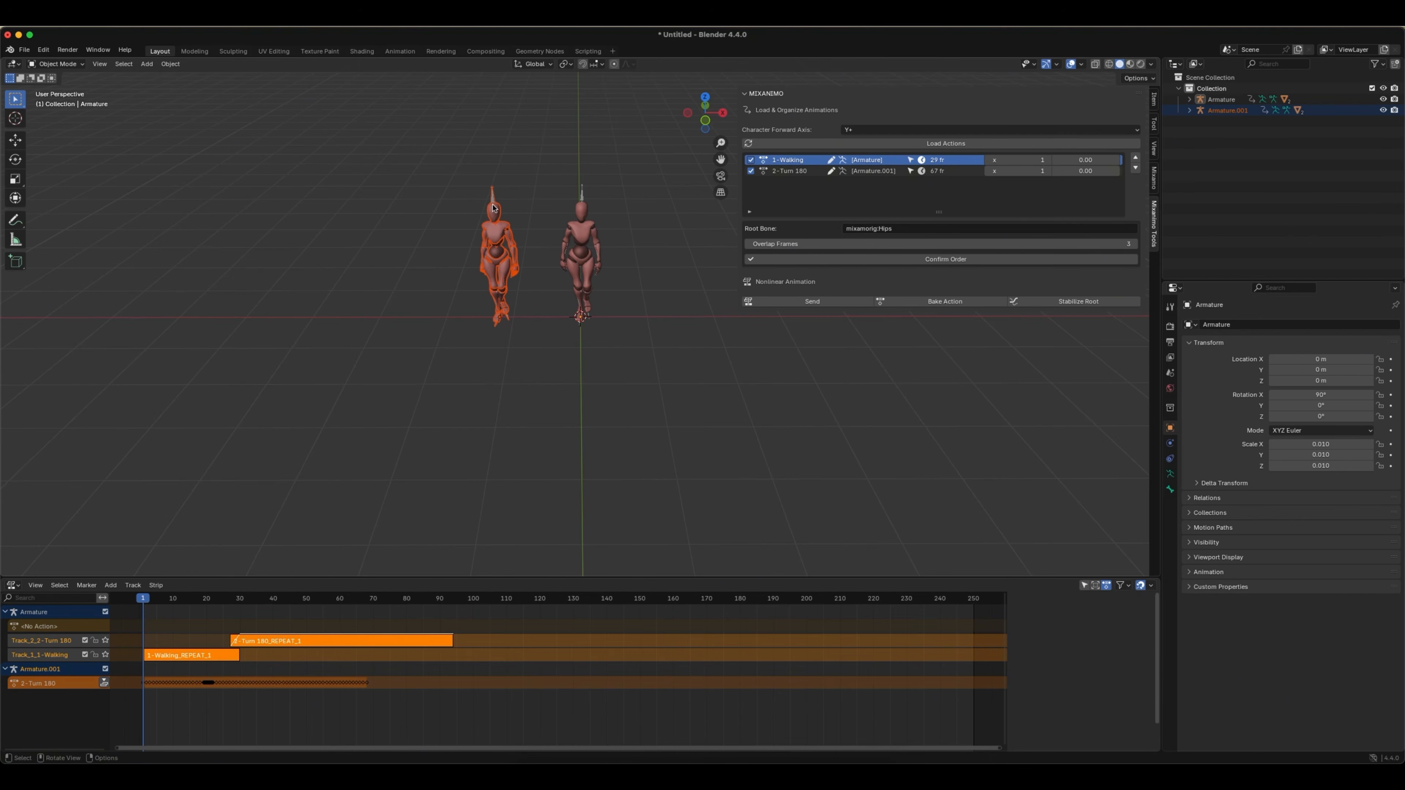
click(582, 194)
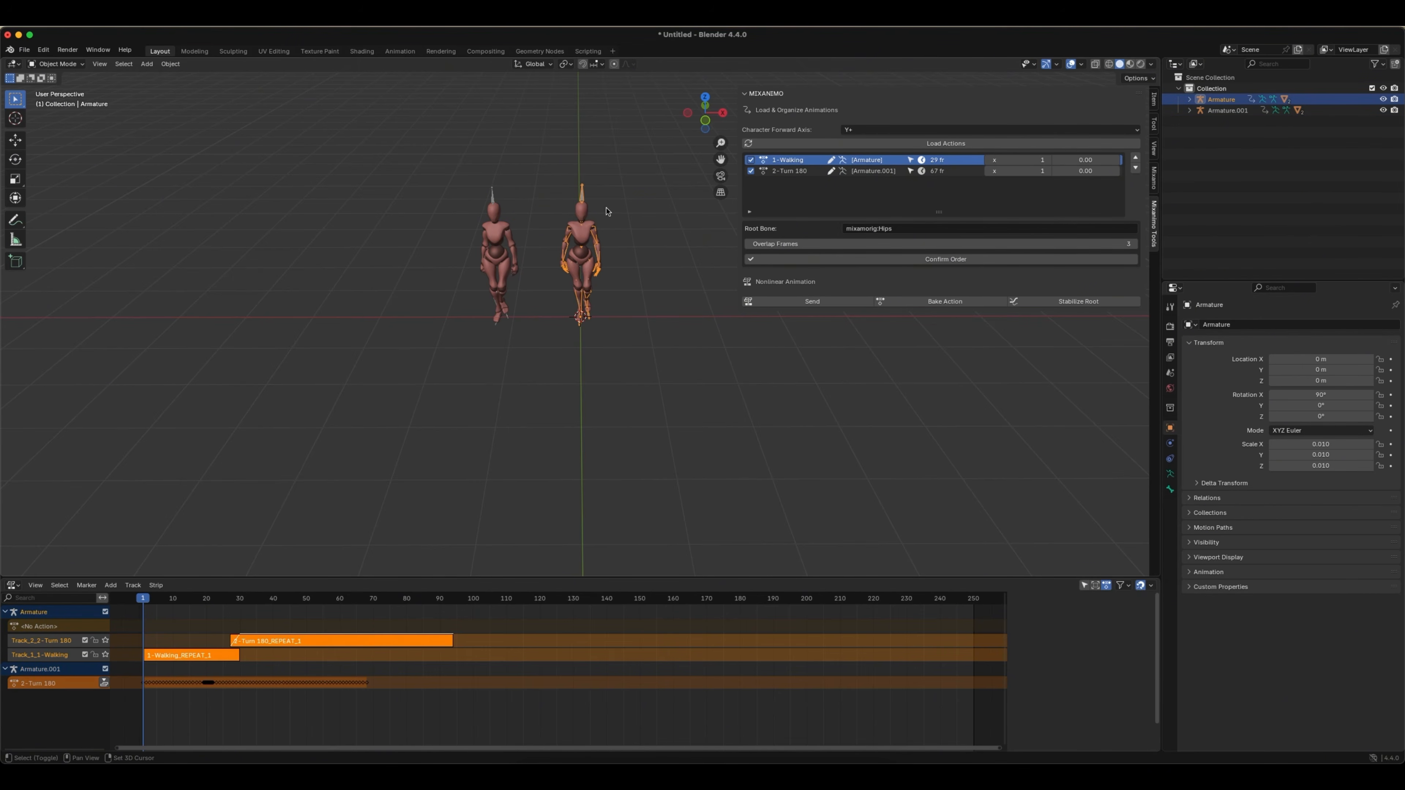
key(shift+d)
key(x)
click(455, 207)
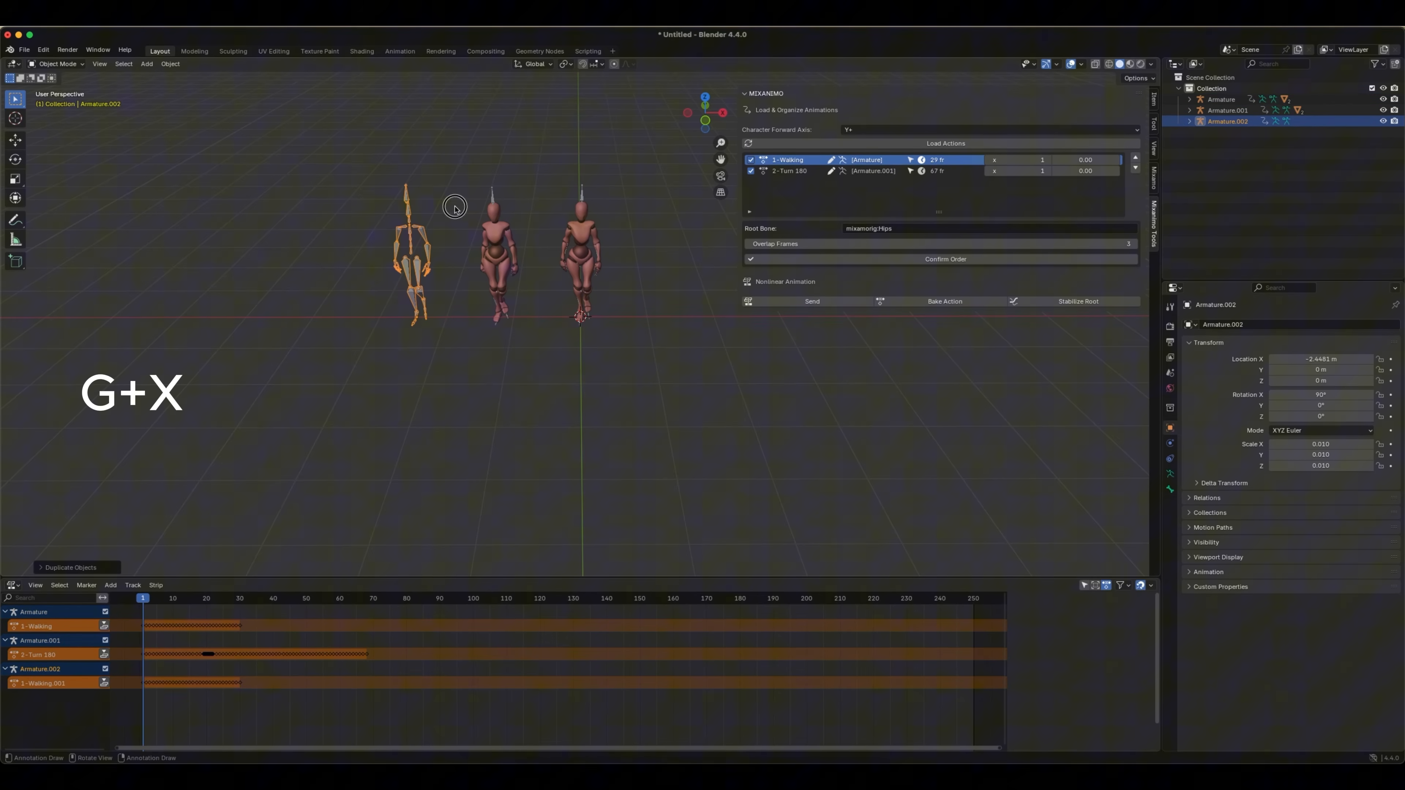
- Reload the actions and rename the duplicate's 1-Walking.001 action as 3-Walking_2
click(900, 145)
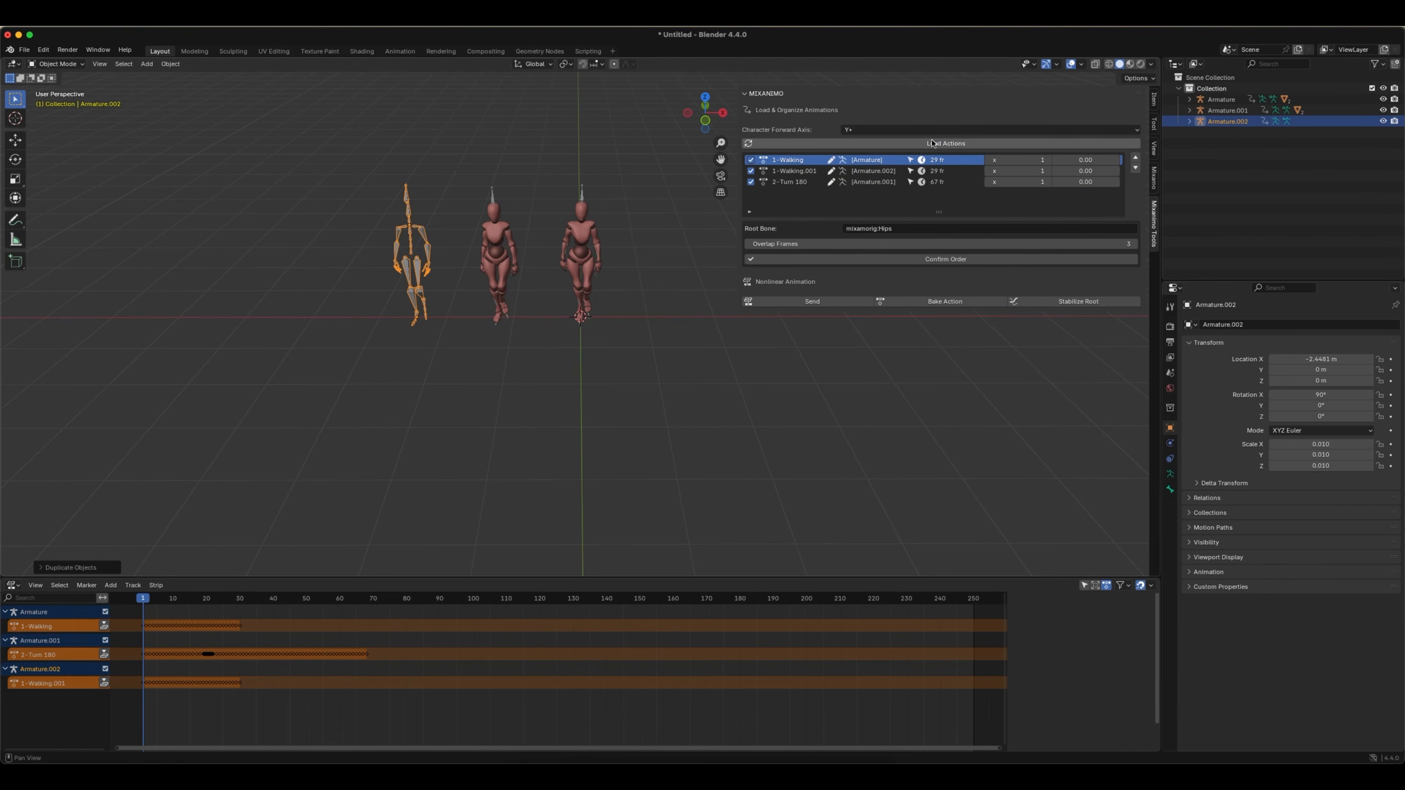
click(788, 172)
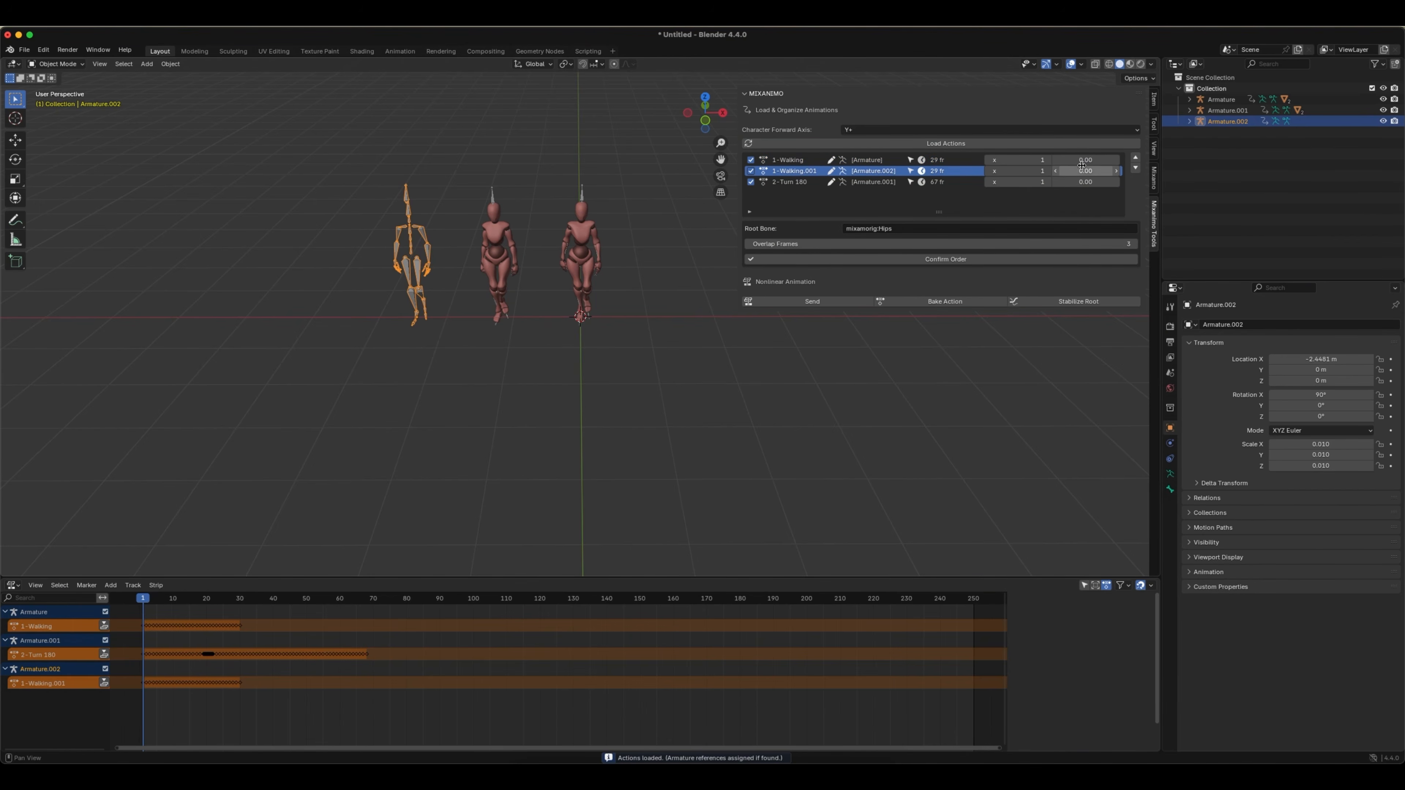
click(832, 173)
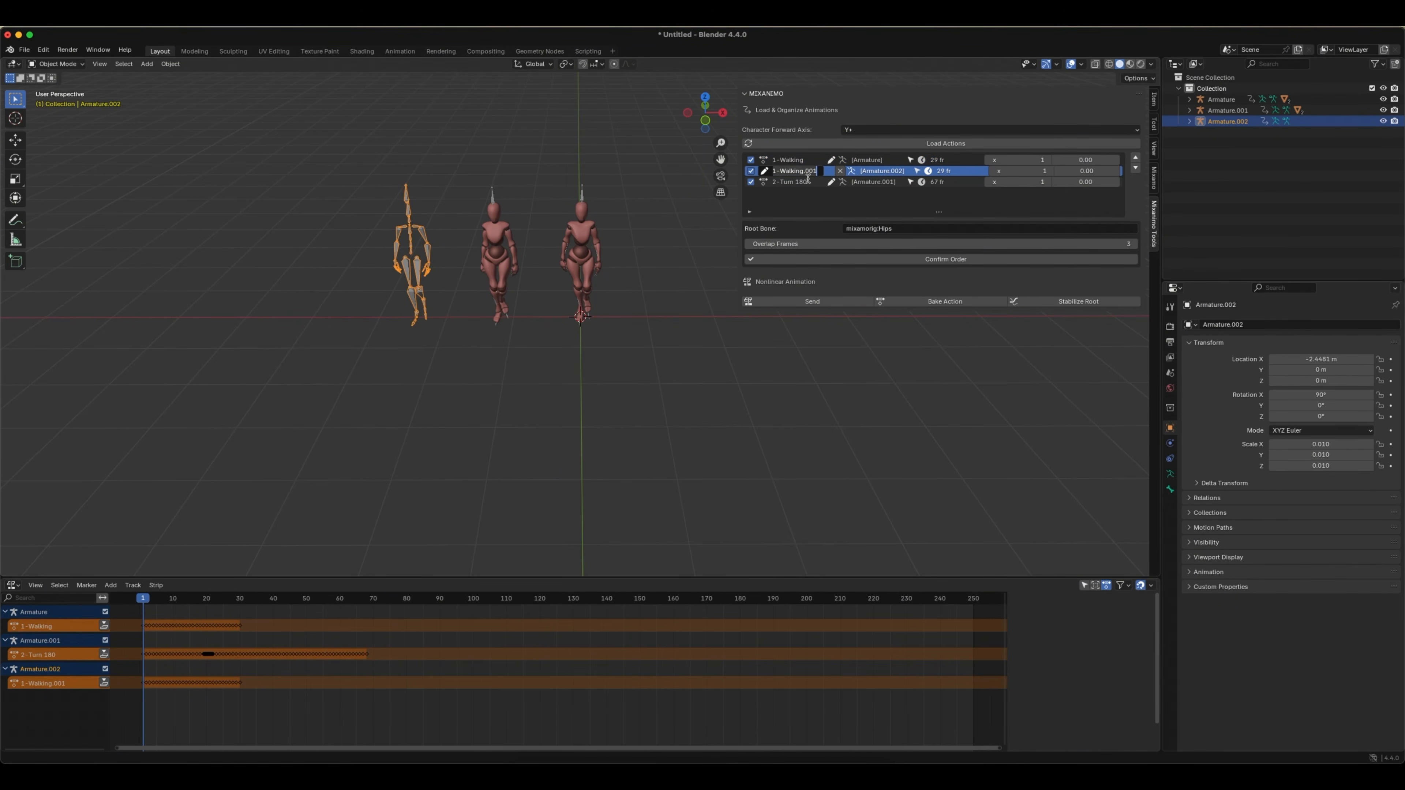
text(3-)
key(Return)
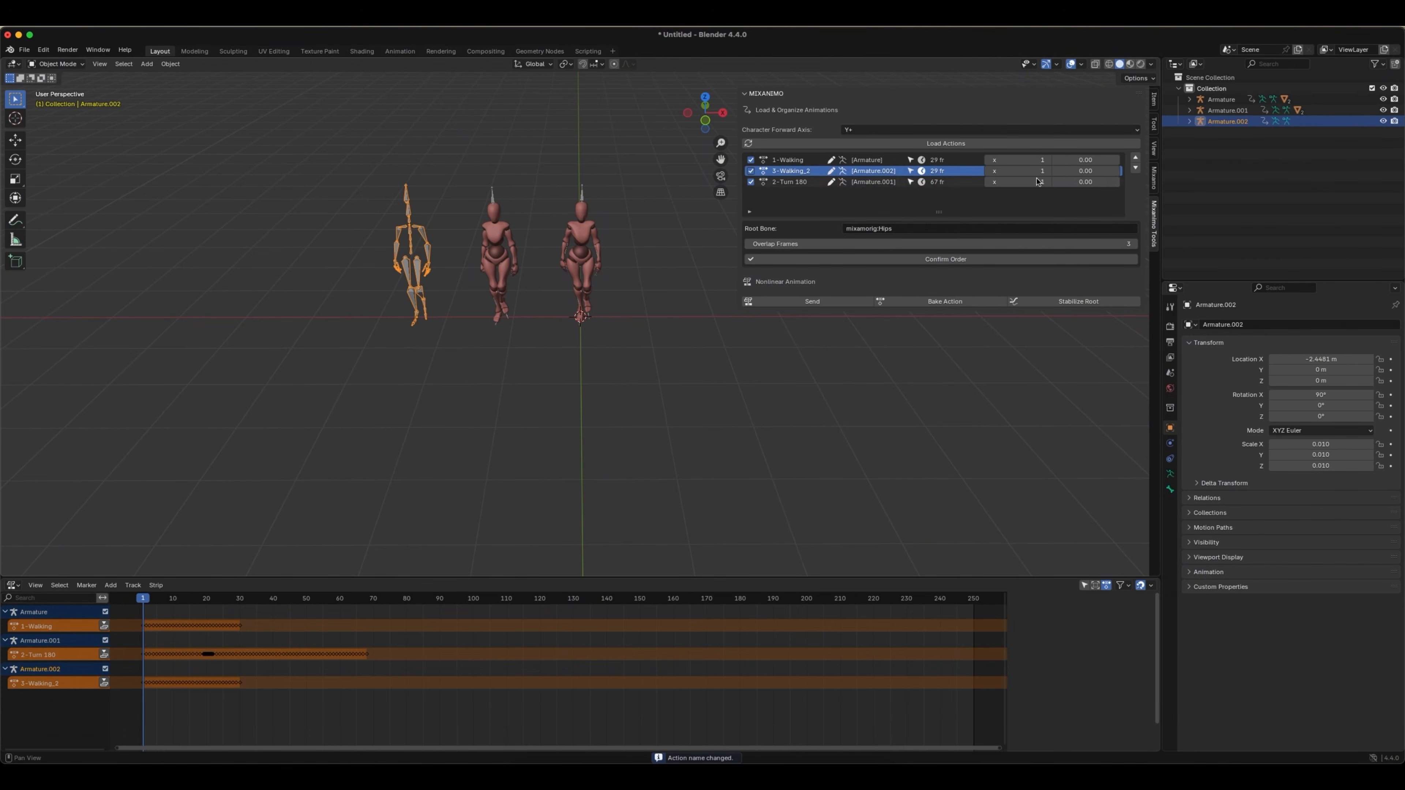
- Move 3-Walking_2 below 2-Turn 180 in the action list and check which armature each action belongs to
click(1136, 168)
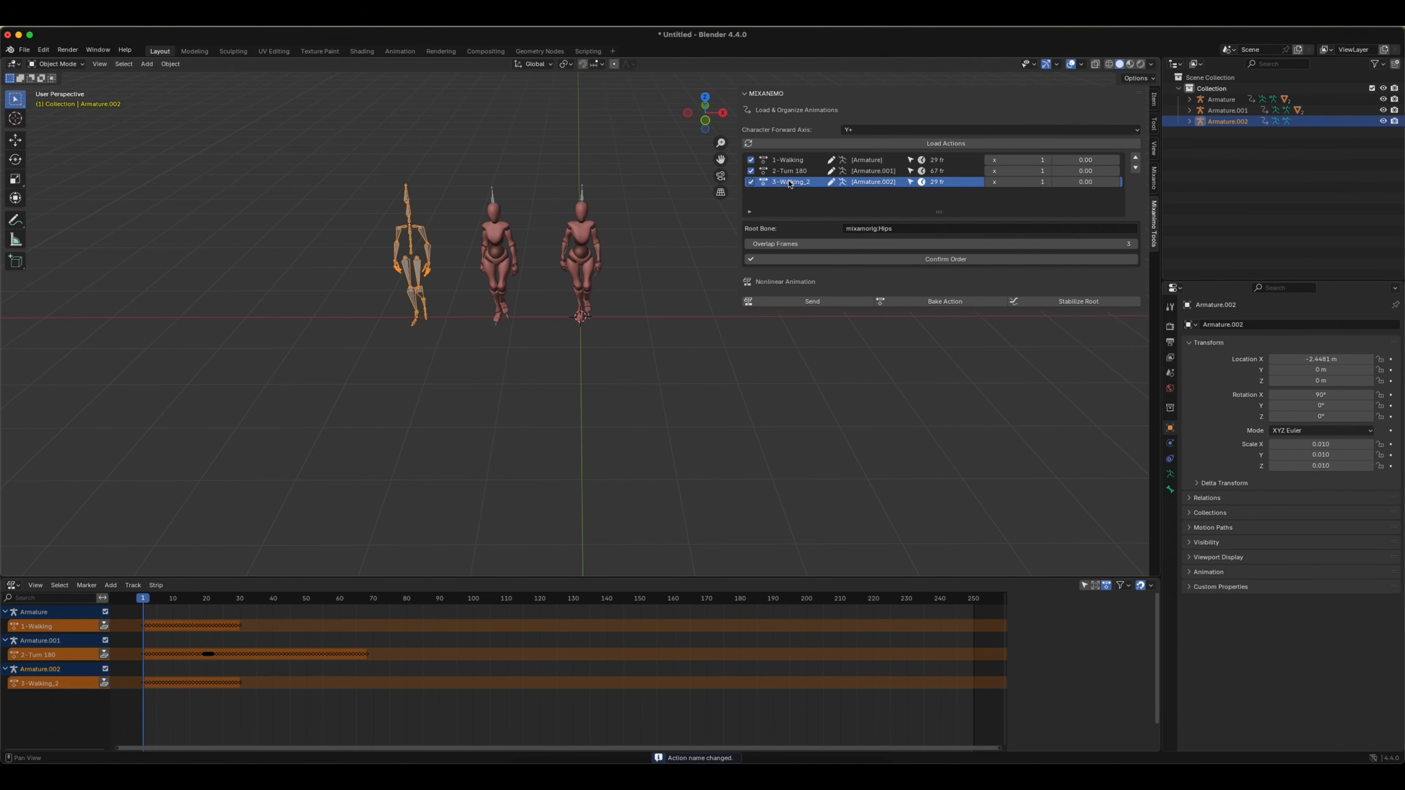
click(800, 159)
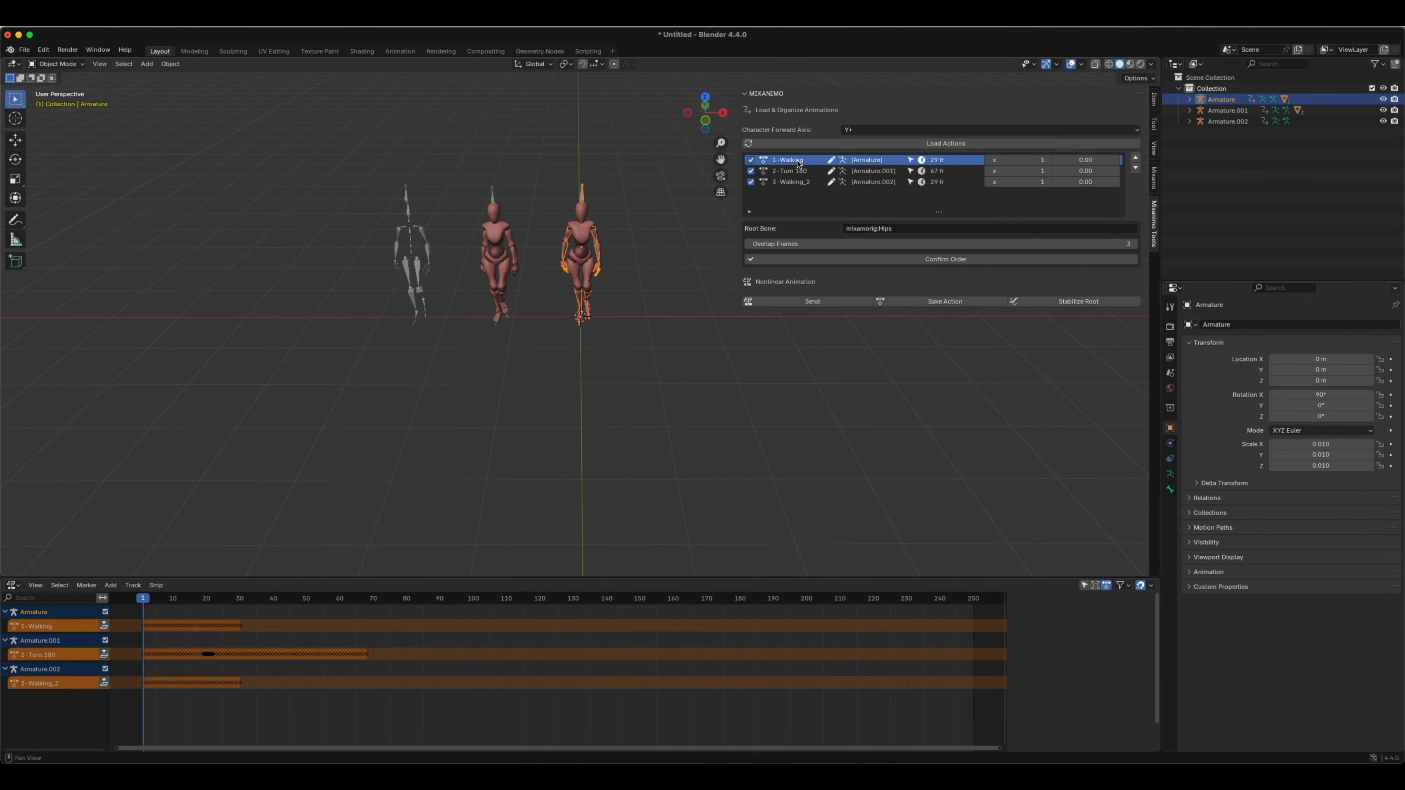
click(791, 171)
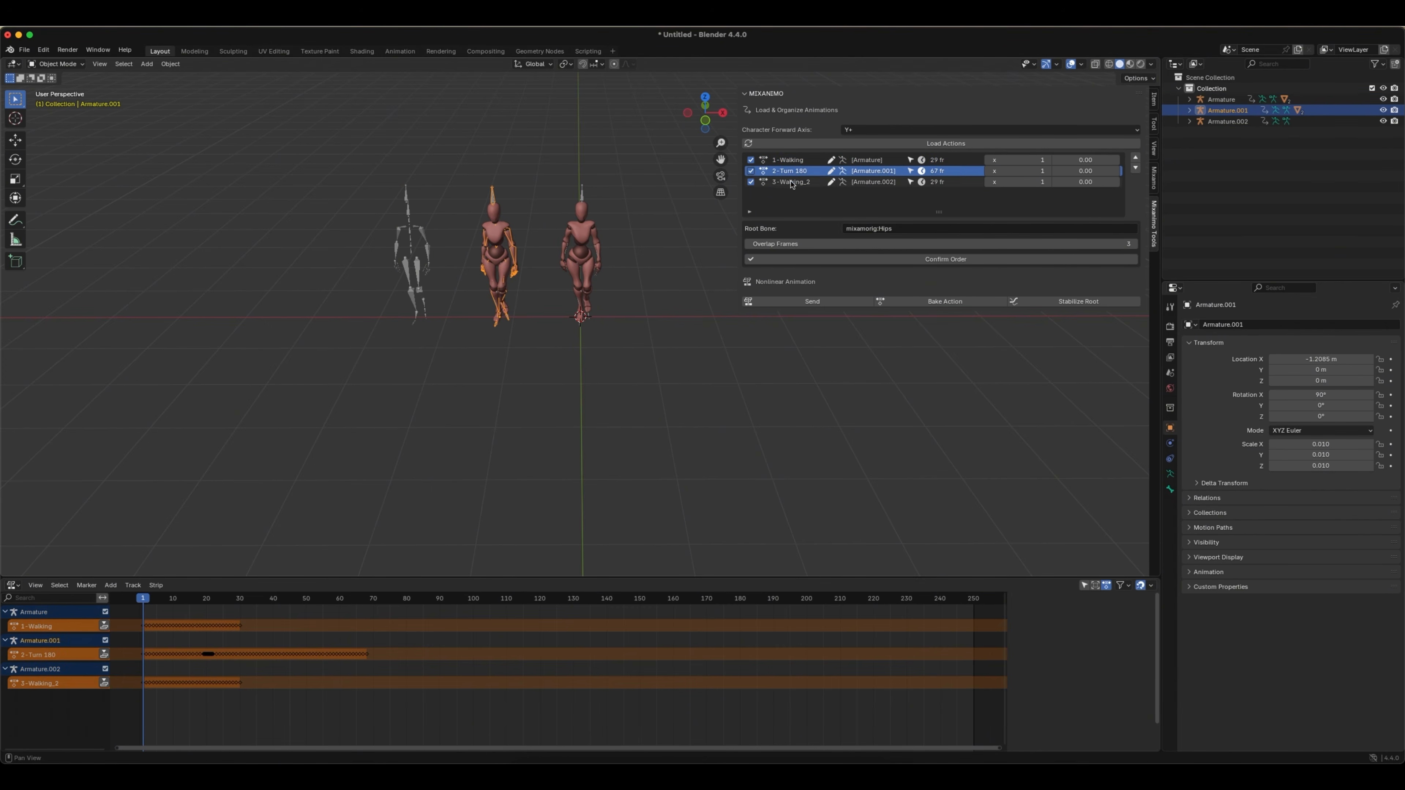
click(792, 182)
- Delete every armature except the one assigned to 1-Walking by inverting the selection
click(783, 160)
key(ctrl+i)
key(x)
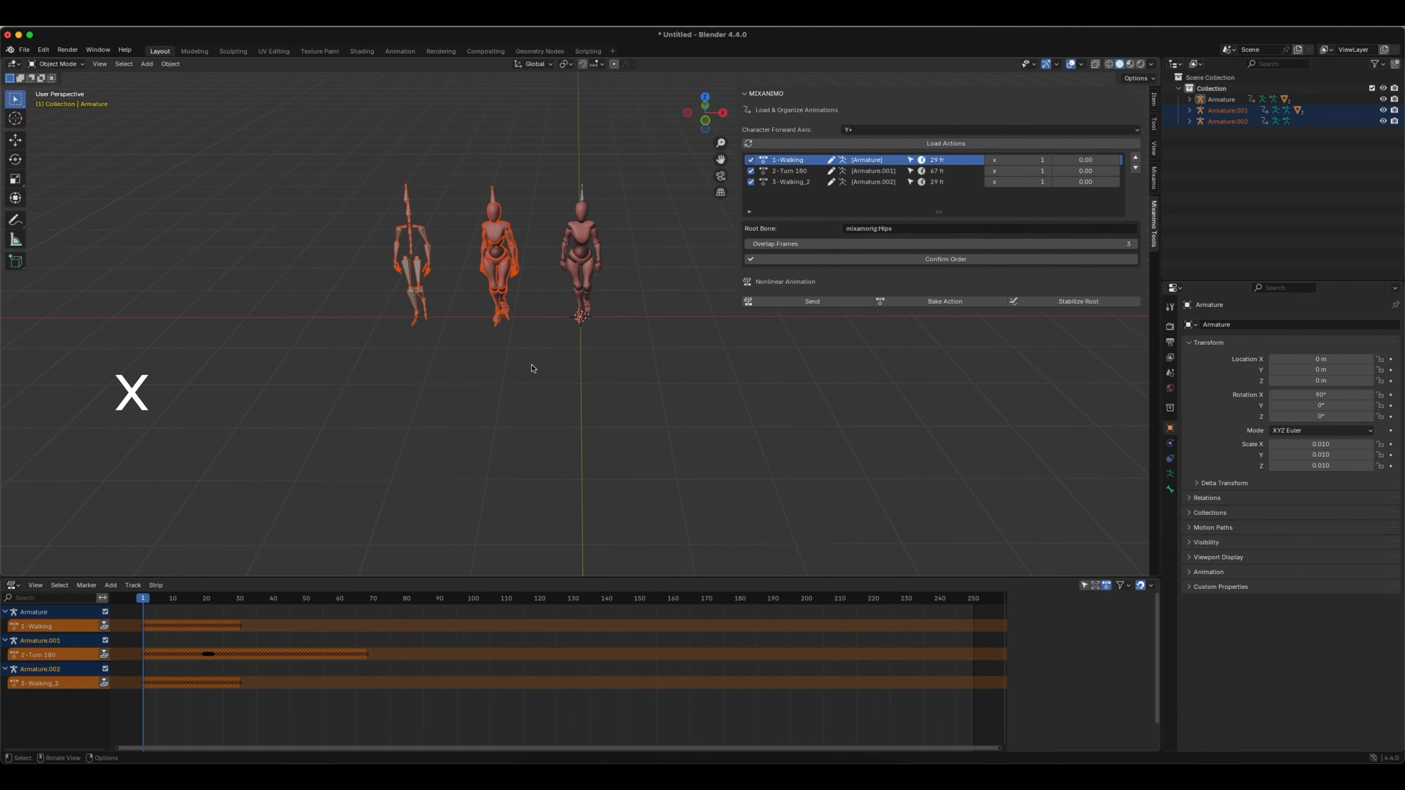
click(533, 371)
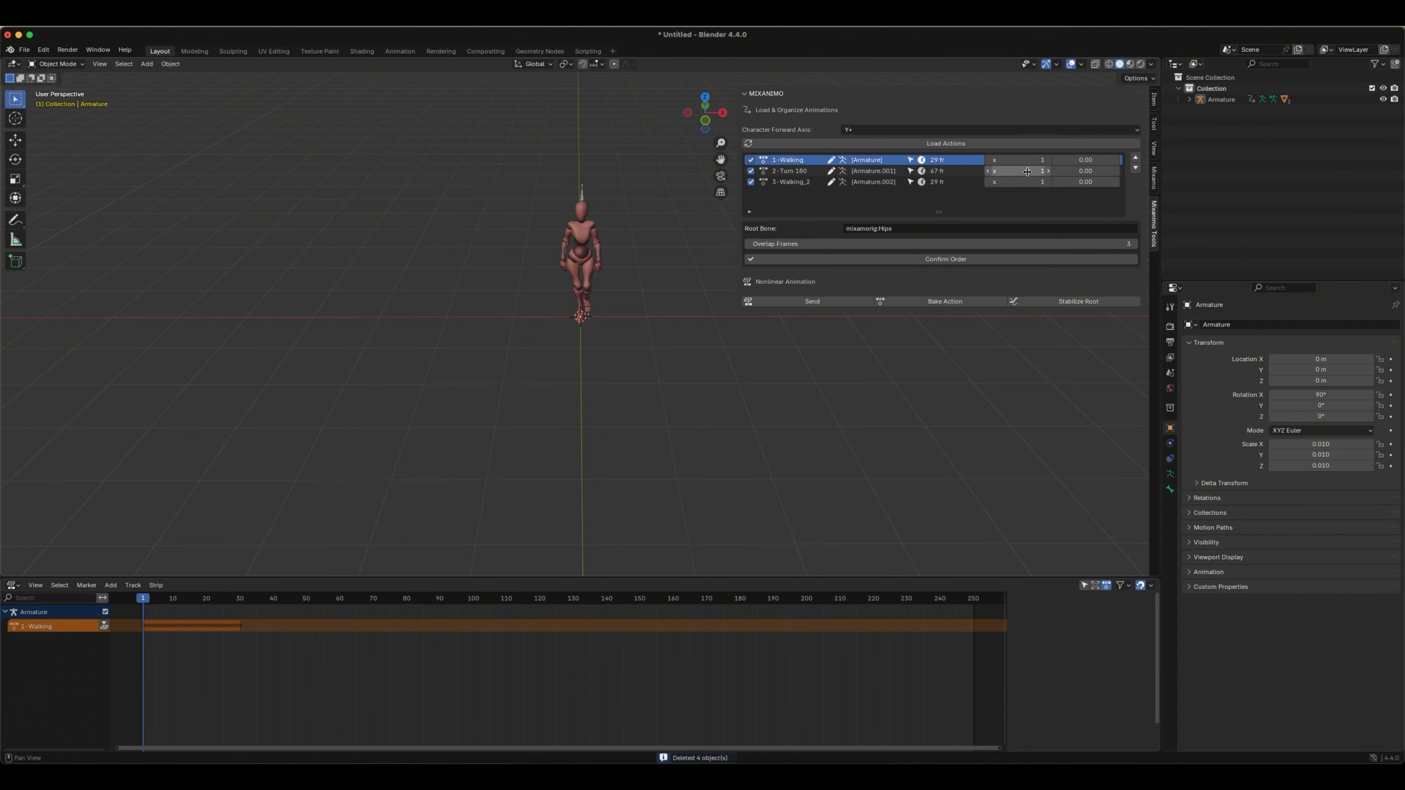
- Confirm the action order, send the three actions to Armature, and play and scrub the turn-to-walk transition
click(946, 261)
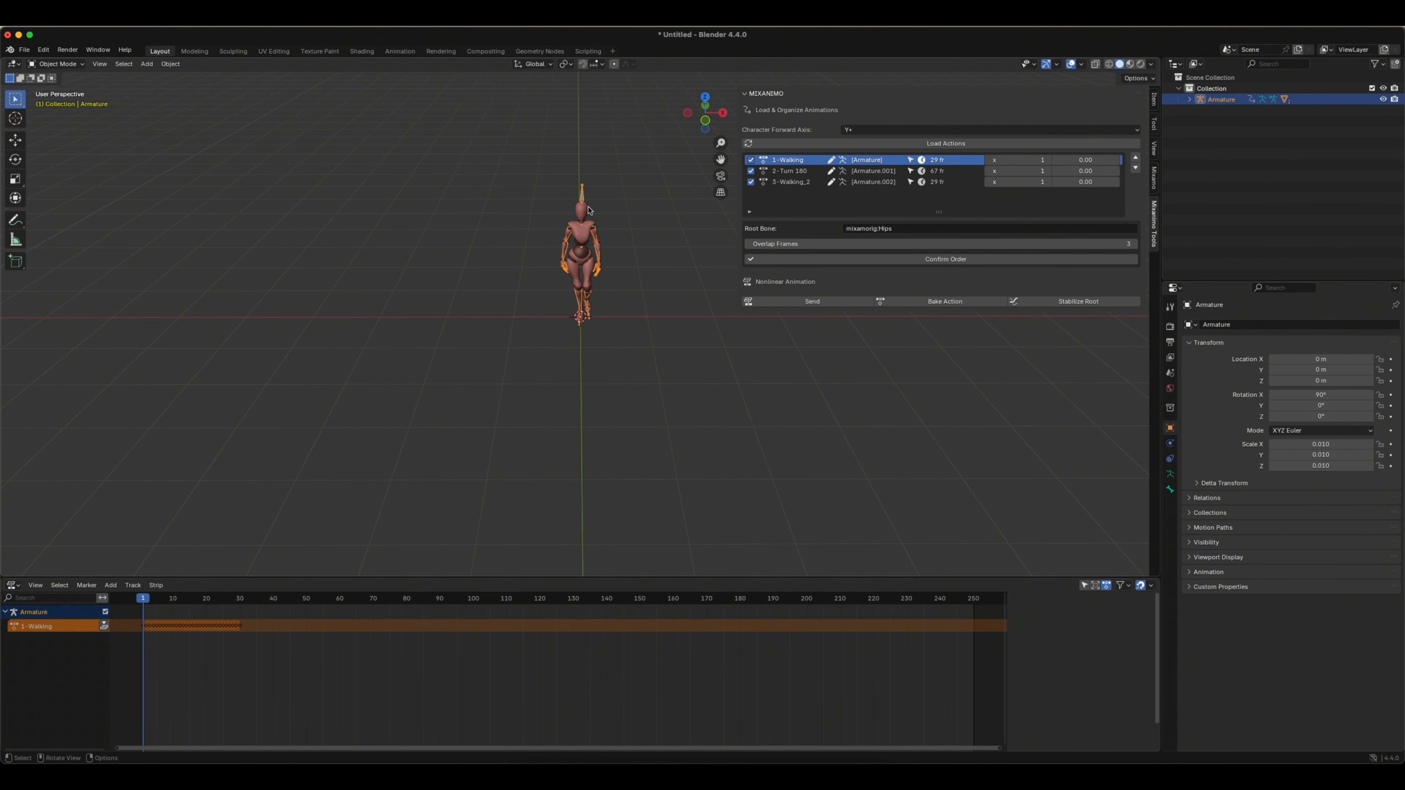
click(811, 301)
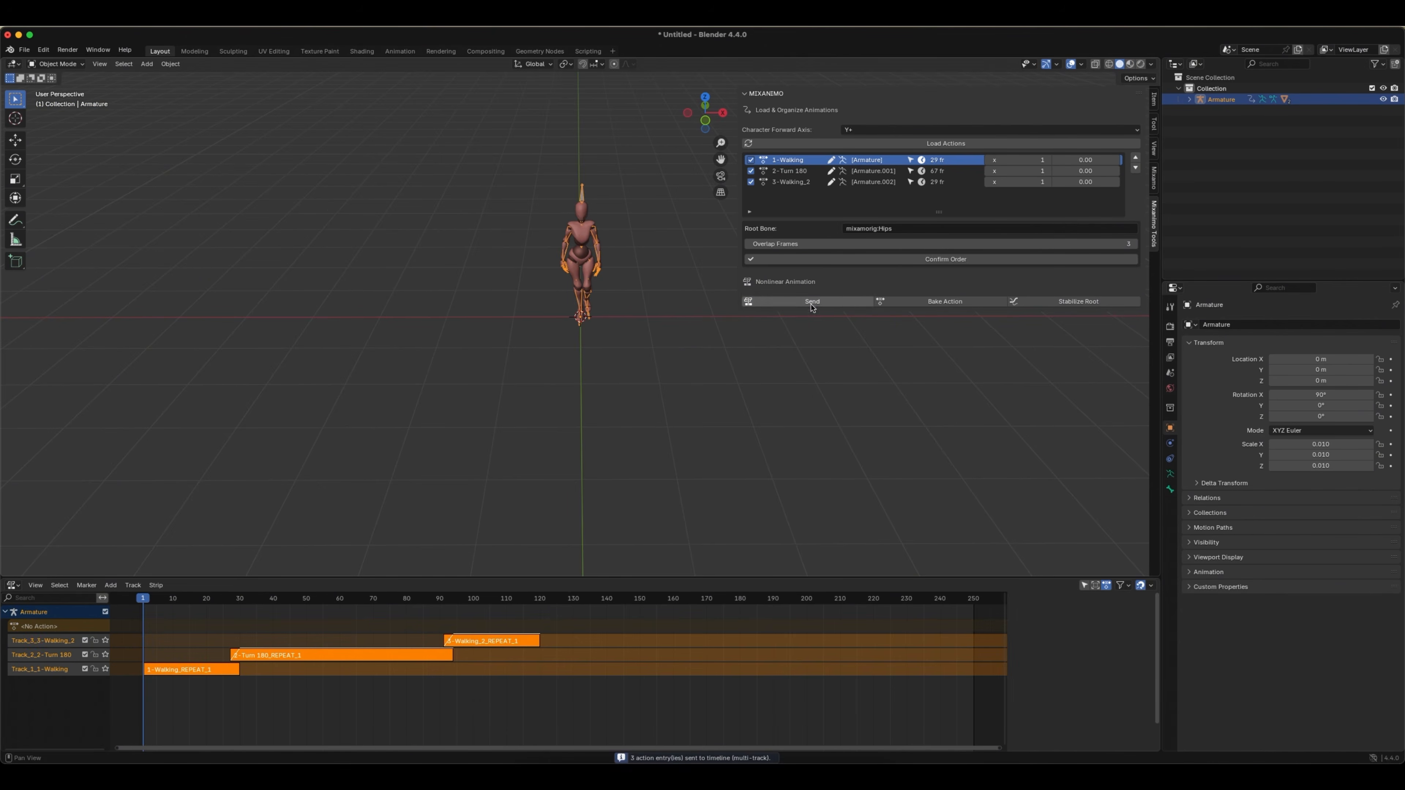
key(space)
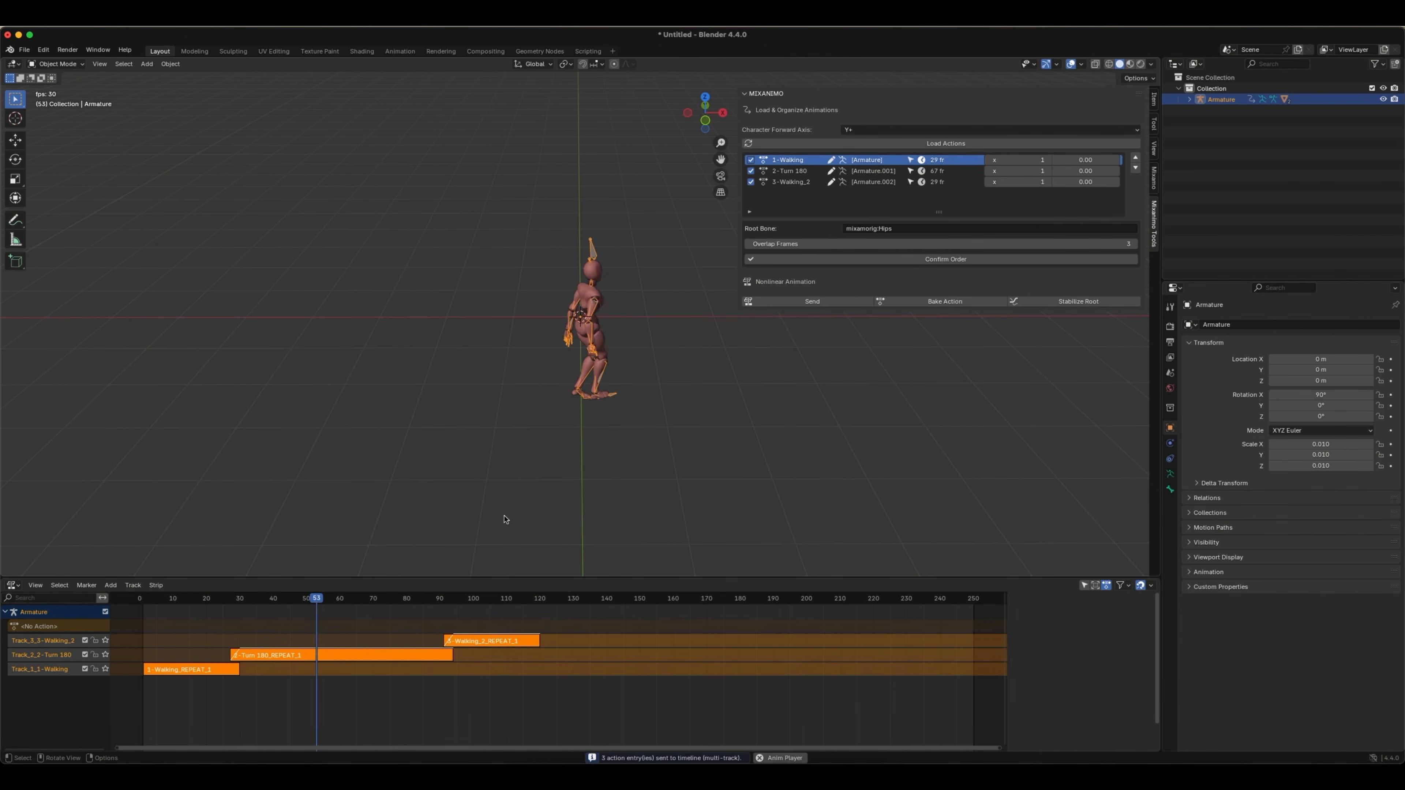
key(space)
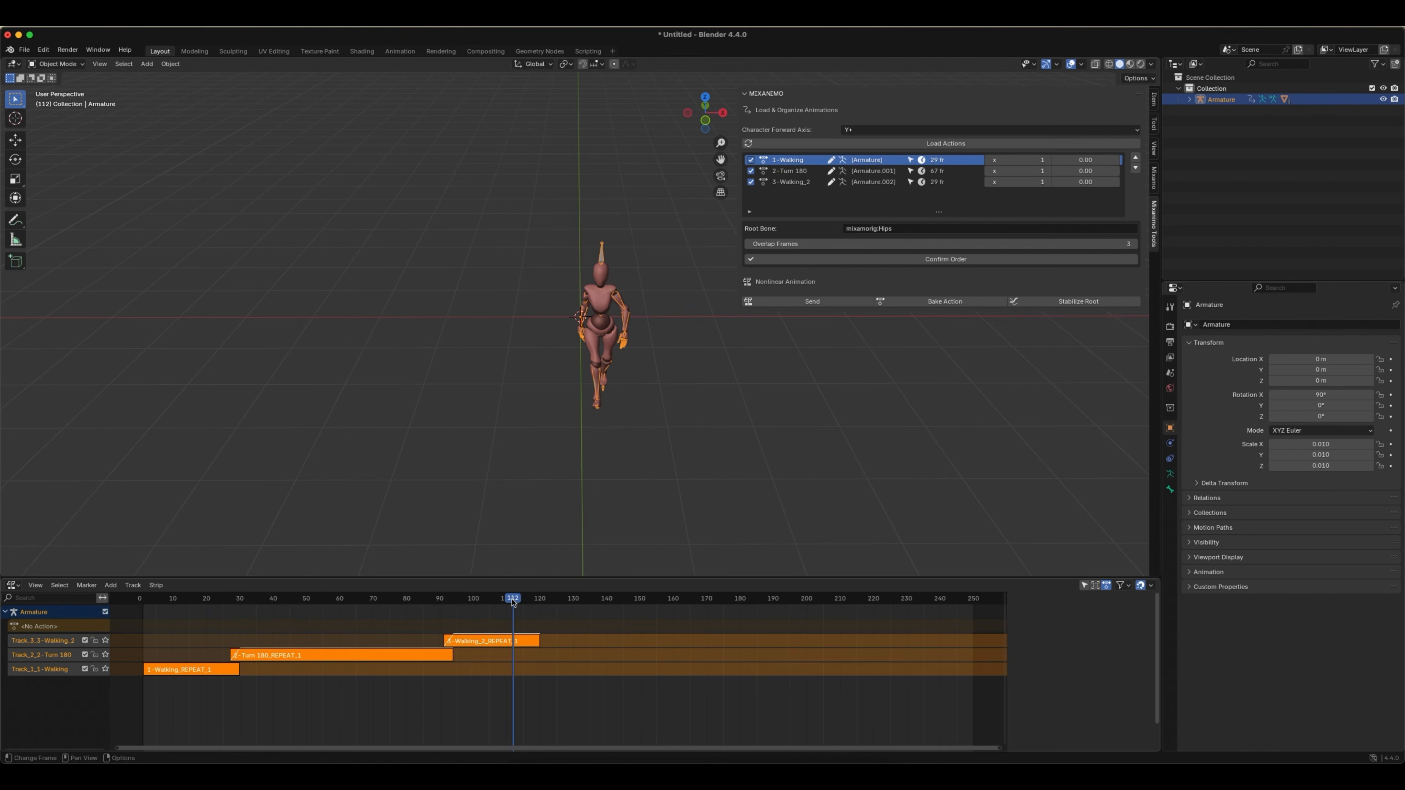
drag(512, 603, 474, 603)
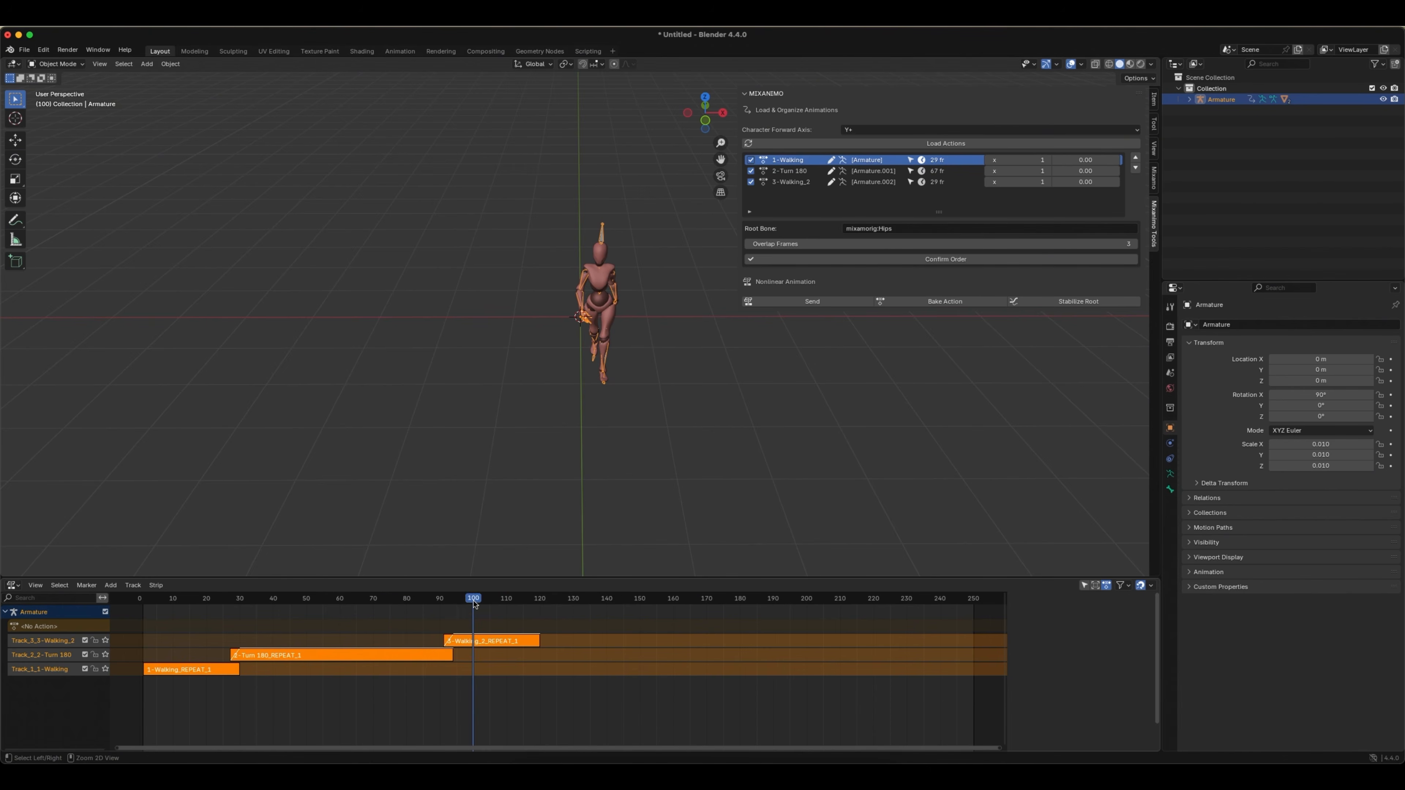
- Undo sending the three actions and deleting the two other armatures
key(ctrl+z)
key(ctrl+z)
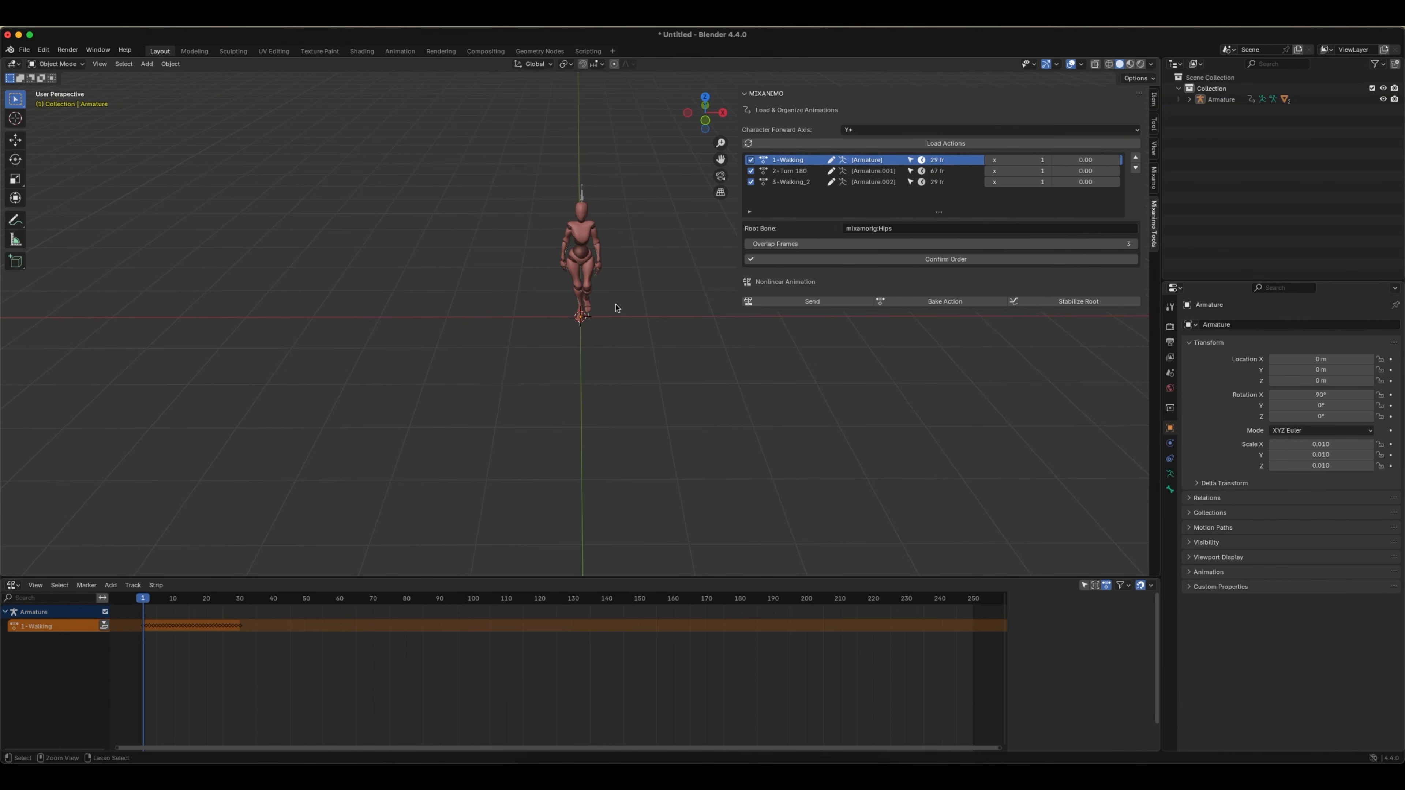
key(ctrl+z)
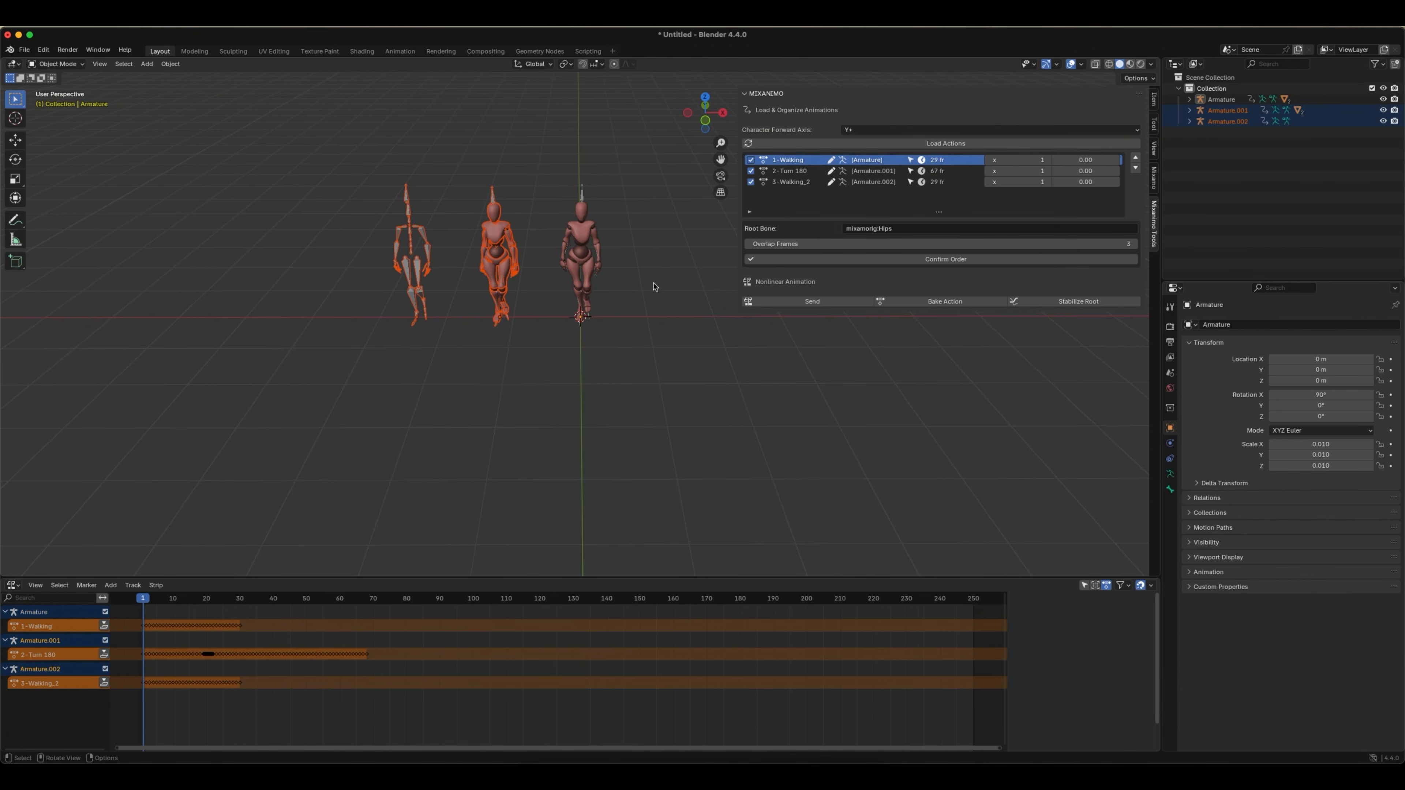
- Set the rotation value of the 3-Walking_2 action to 180
click(792, 171)
click(788, 184)
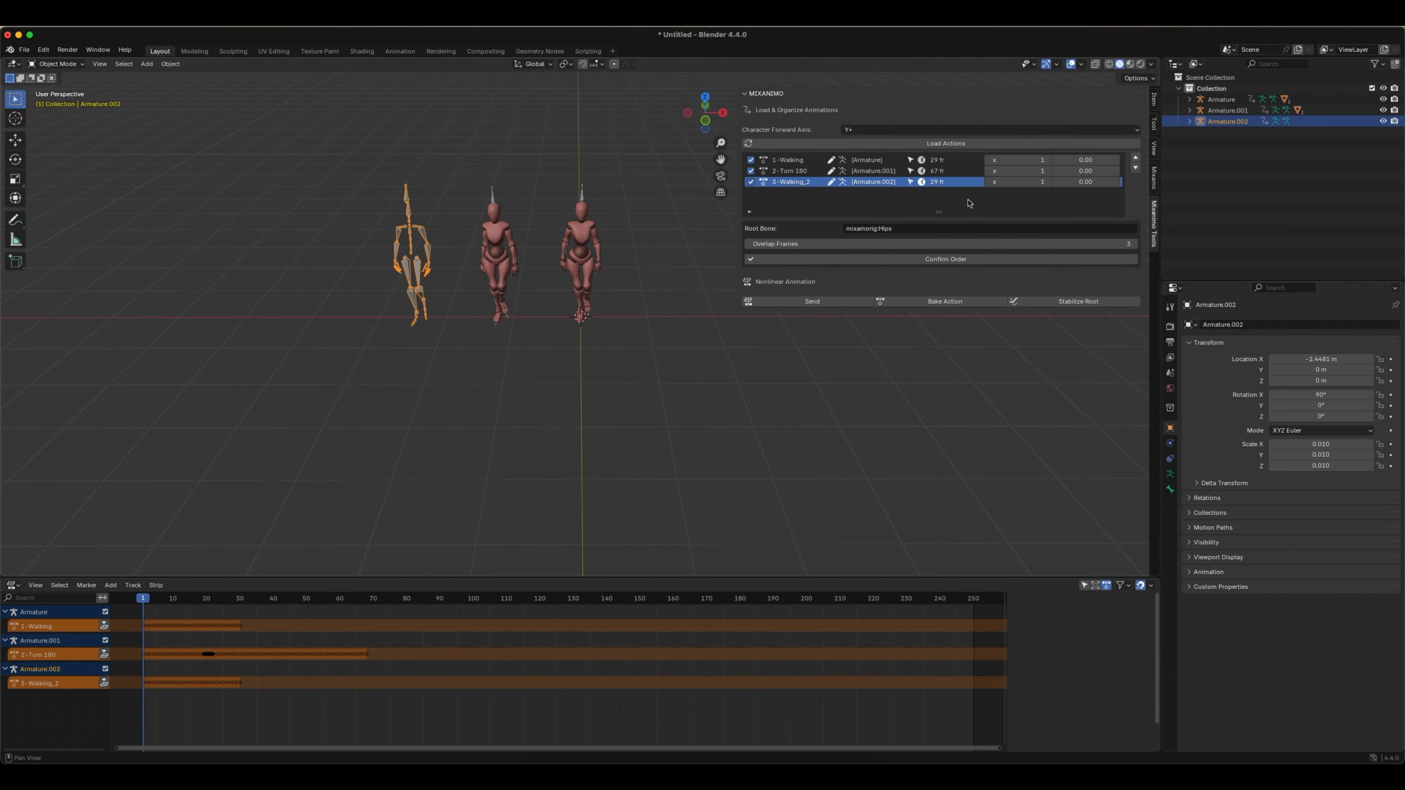
click(1085, 182)
key(Return)
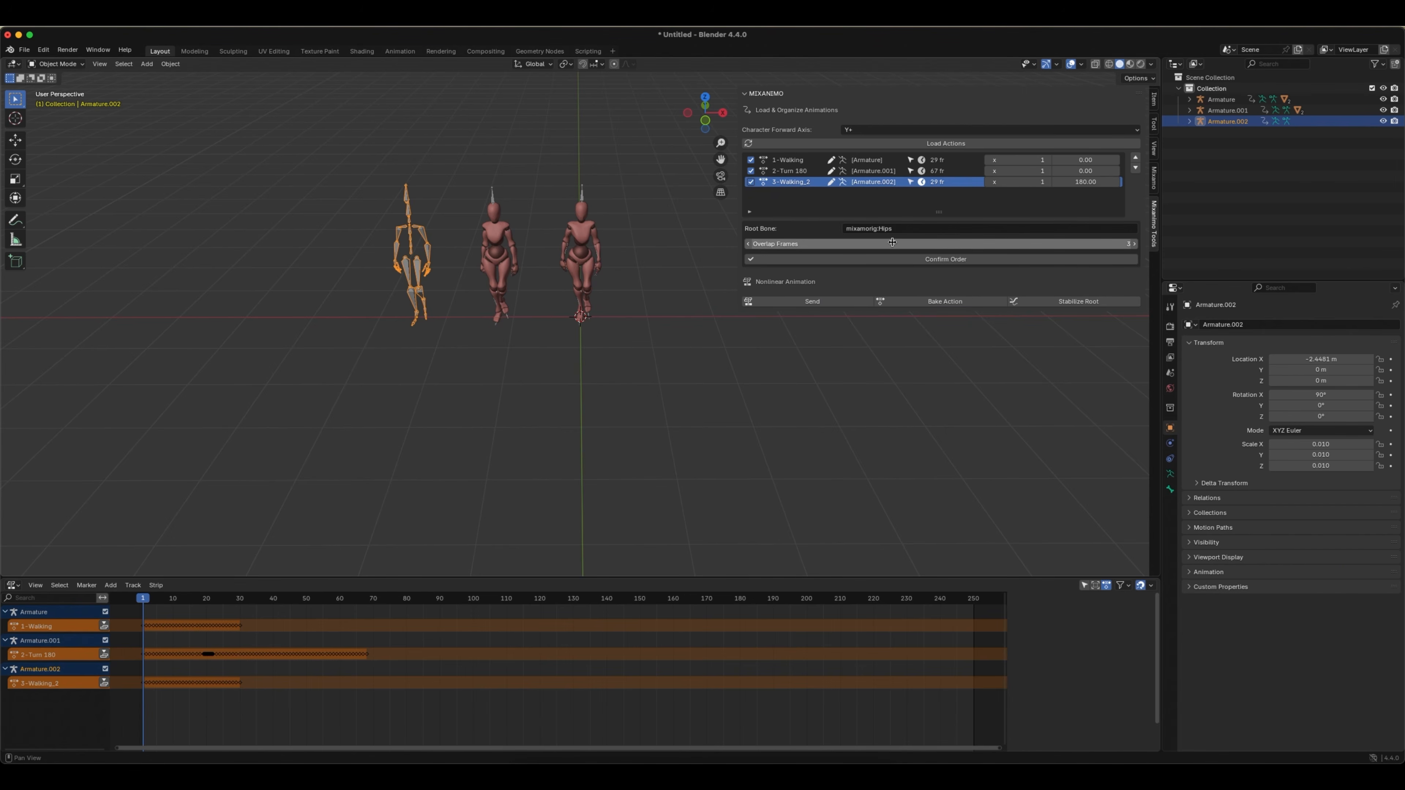
- Set the Character Forward Axis to Y-, then confirm the order and send the three actions to Armature
click(860, 132)
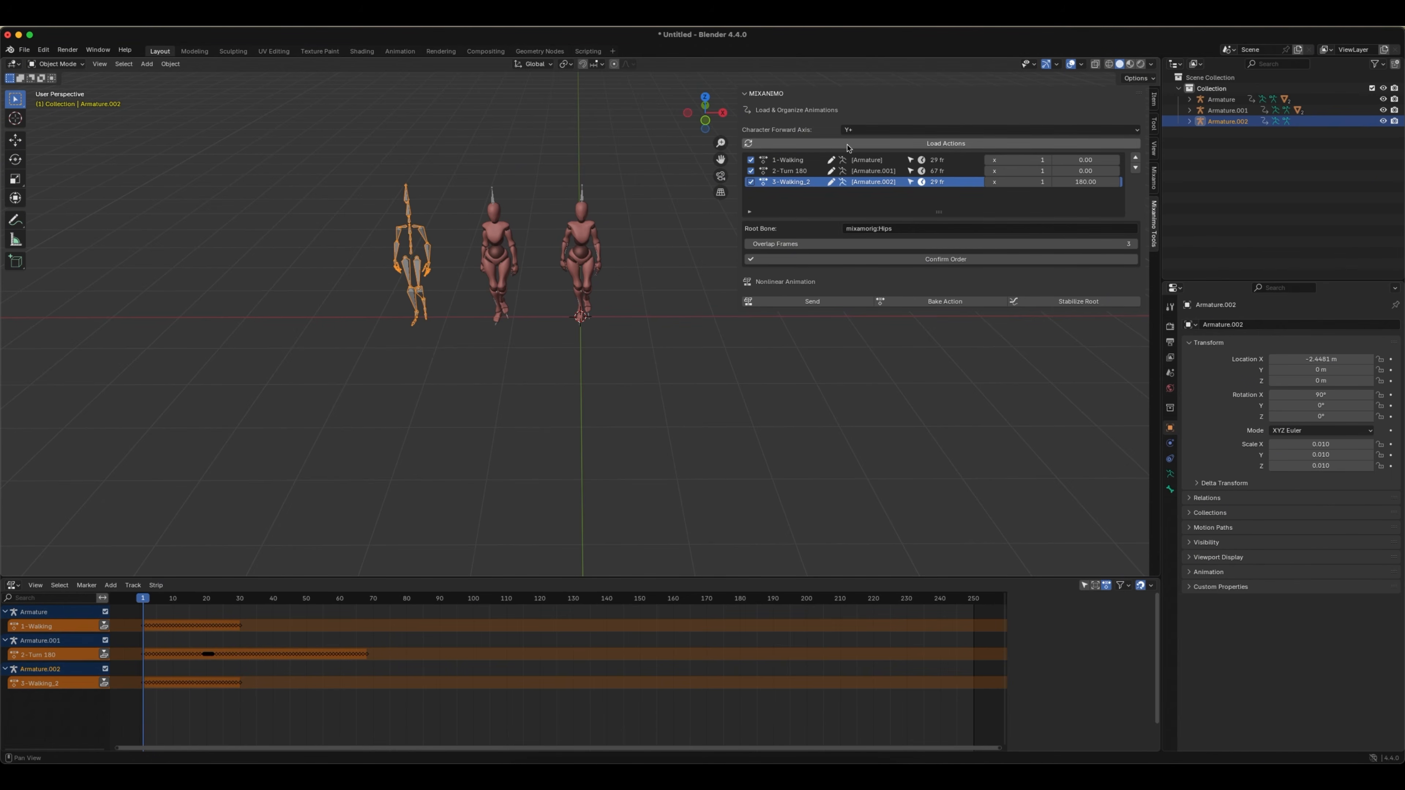
click(855, 129)
click(883, 176)
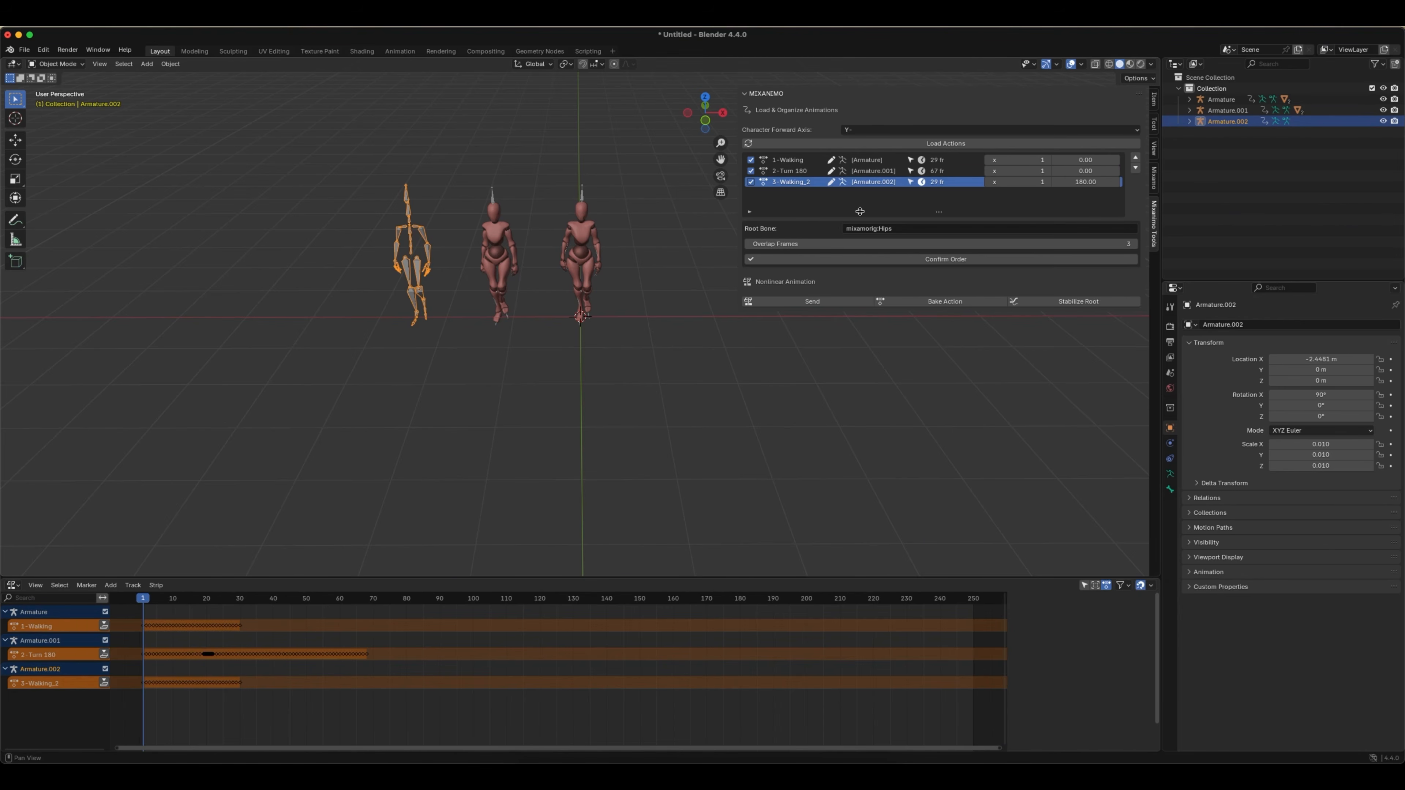
click(942, 262)
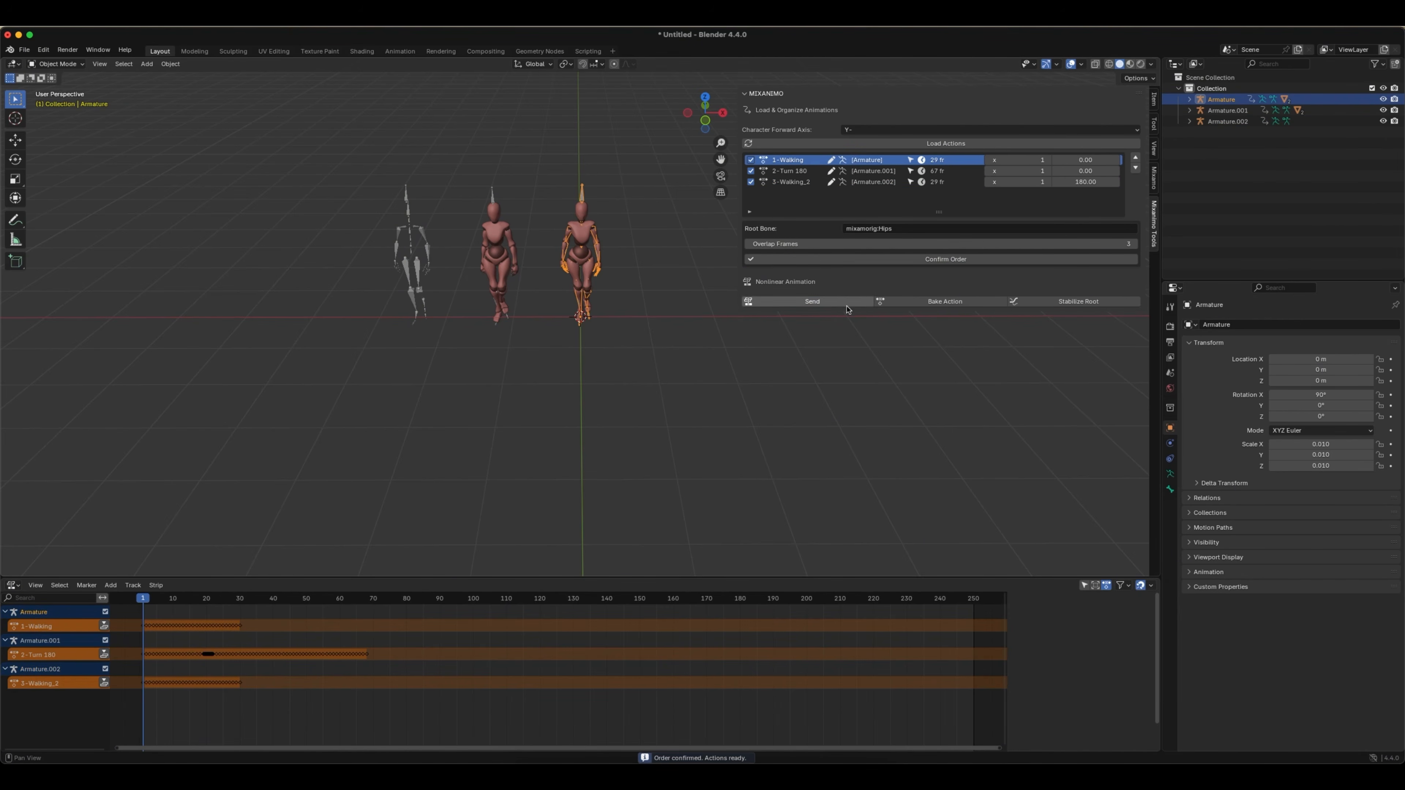
click(836, 304)
- Delete Armature.001 and Armature.002 and play the walk, turn and walk sequence
drag(310, 116, 535, 378)
key(x)
click(533, 377)
key(space)
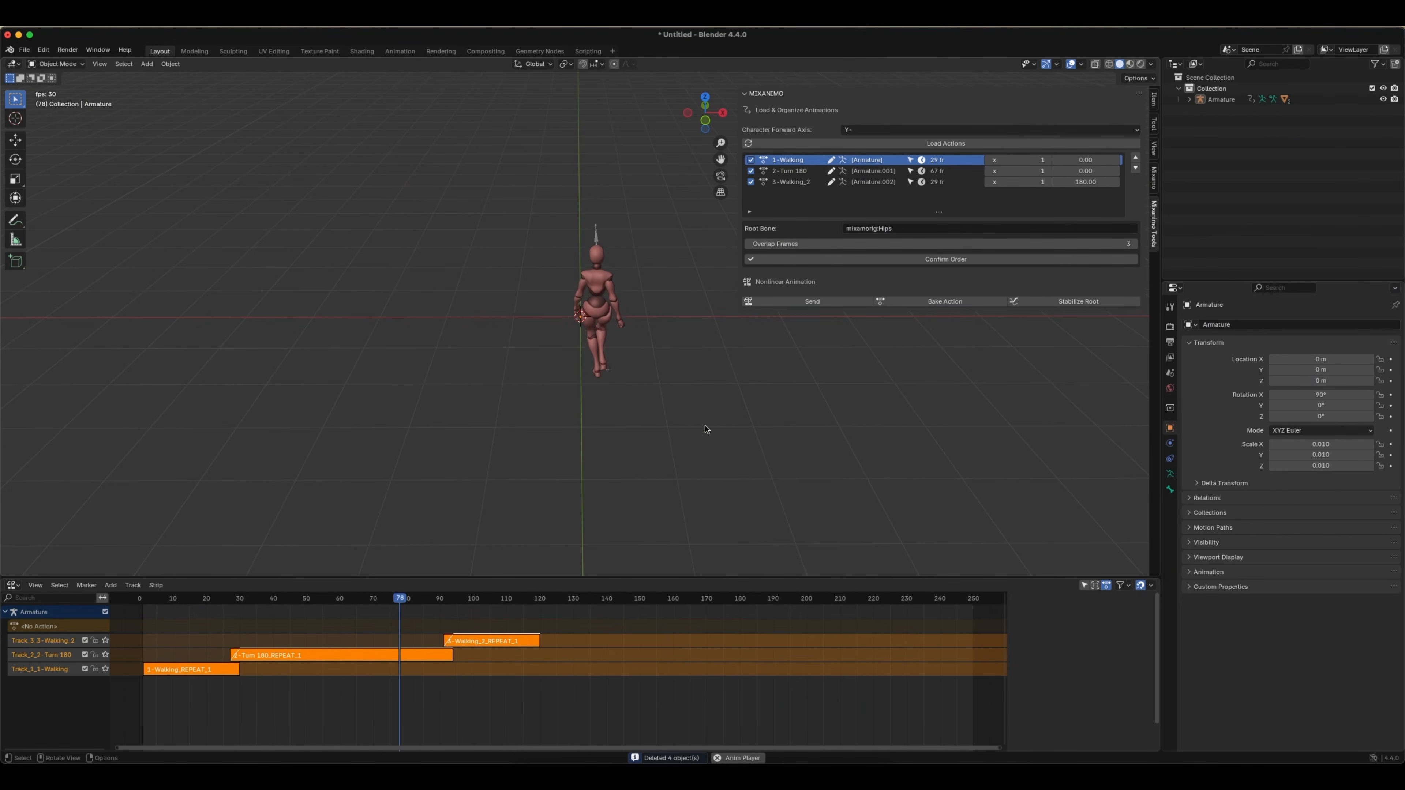
- Replay the walk, turn and walk sequence from the start while viewing the character from the side
middle_drag(486, 305, 474, 357)
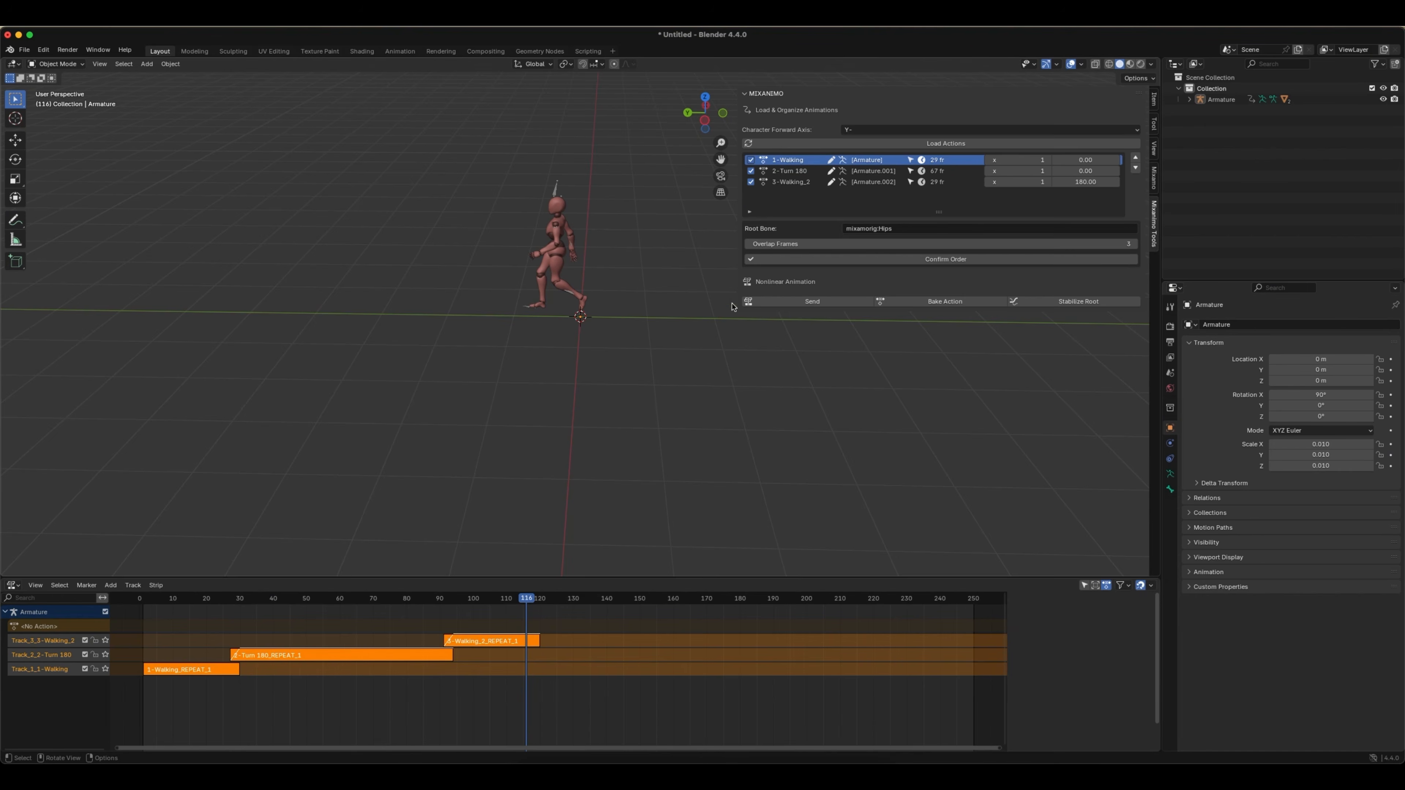
key(n)
drag(518, 603, 132, 616)
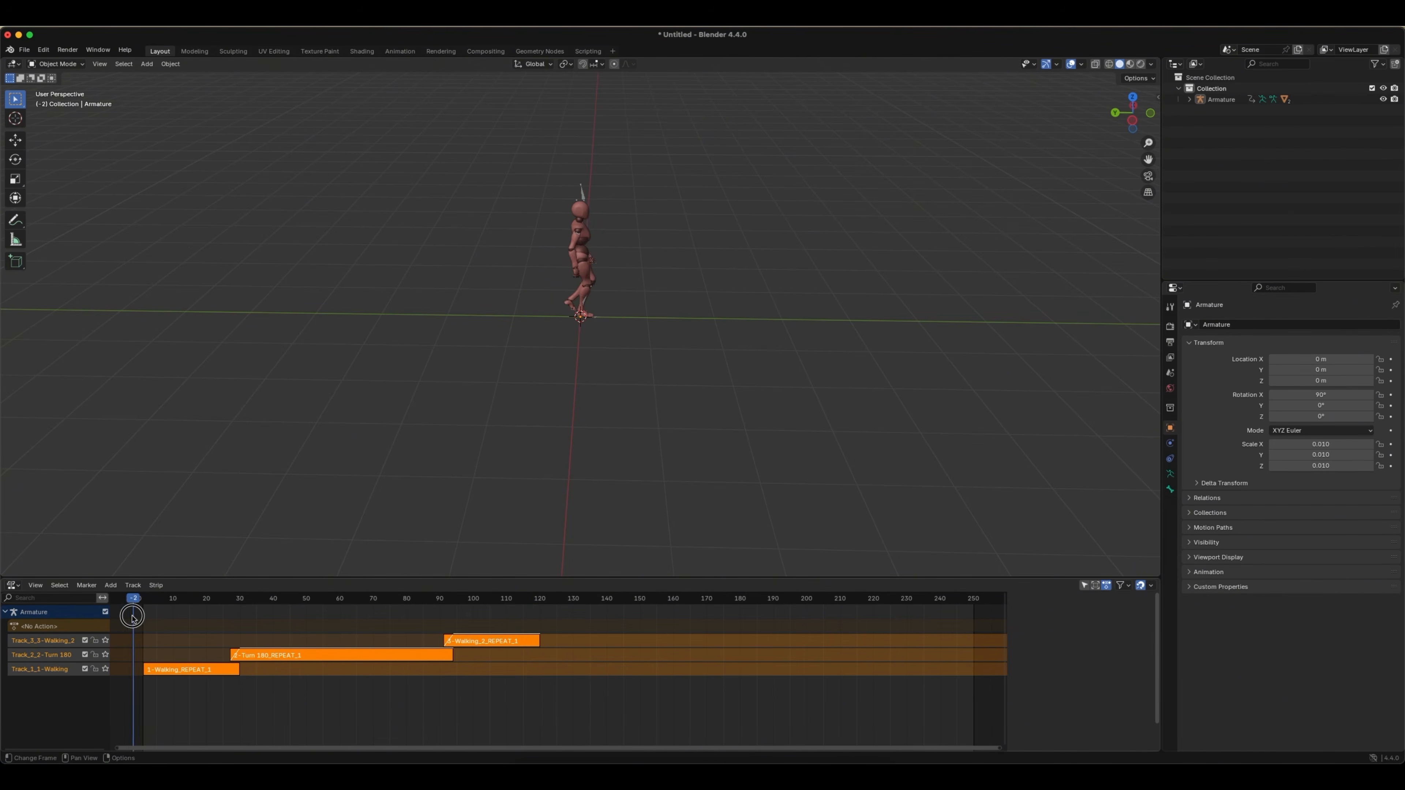
key(space)
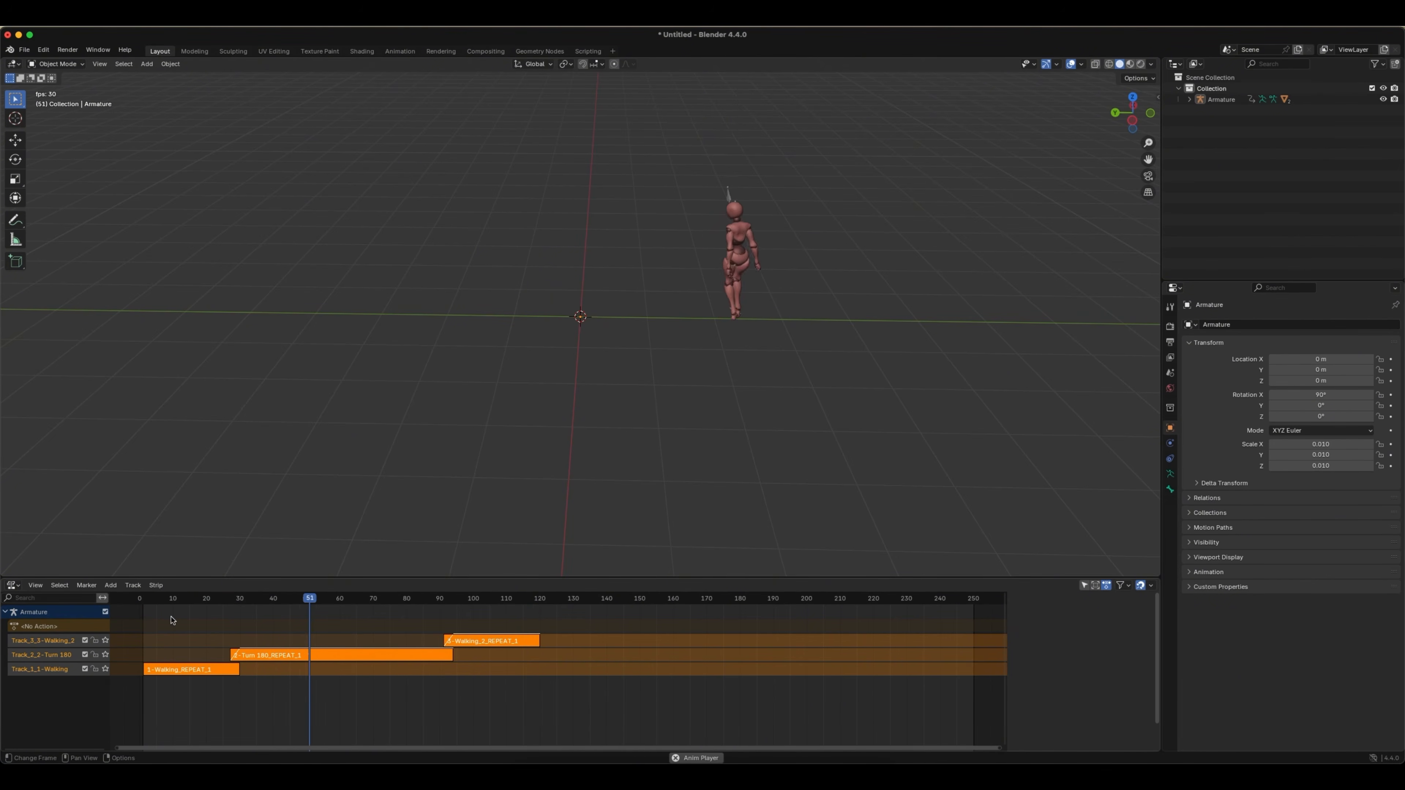
key(space)
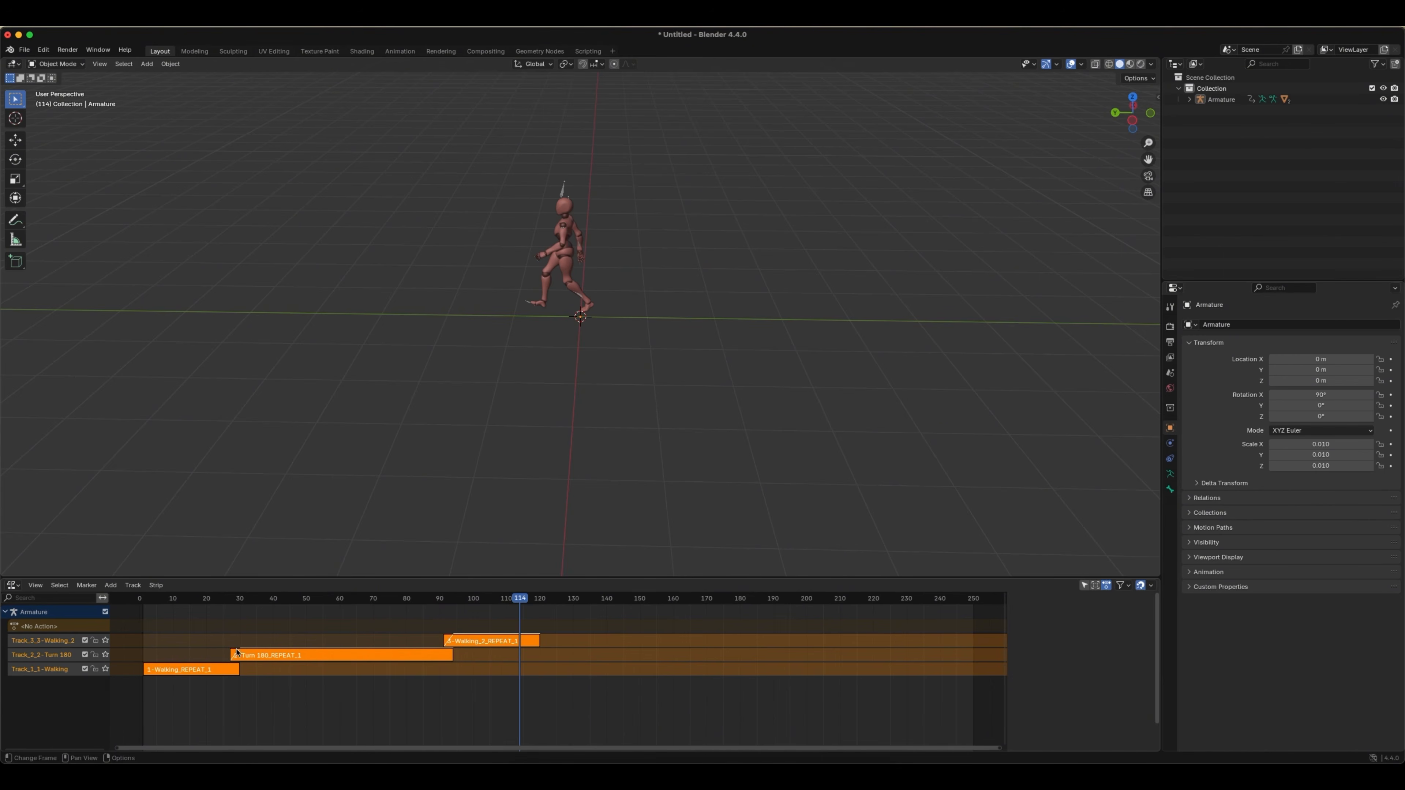
- Try a Blend In of 4 on the 3-Walking_2 strip and check the transition at frame 93
click(445, 628)
click(474, 643)
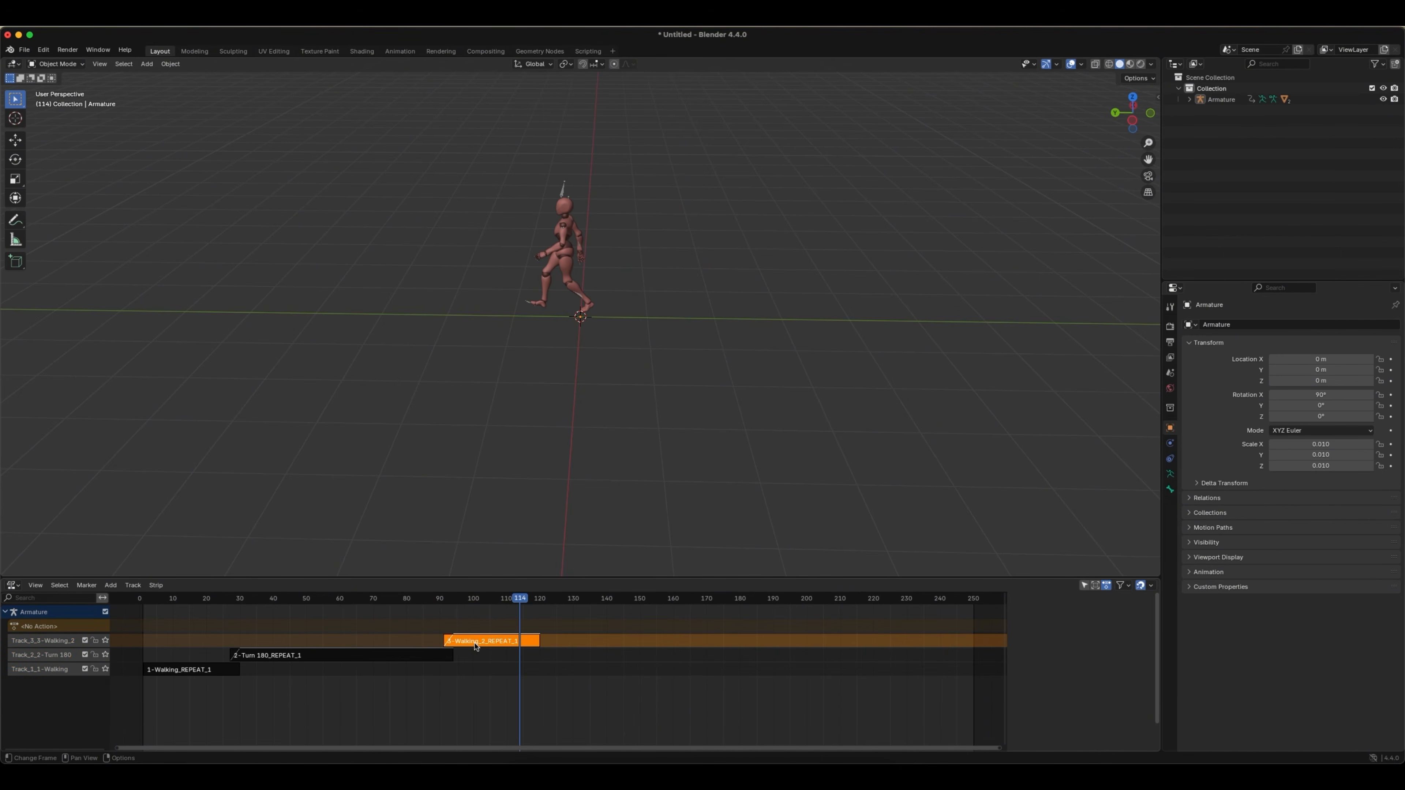
key(n)
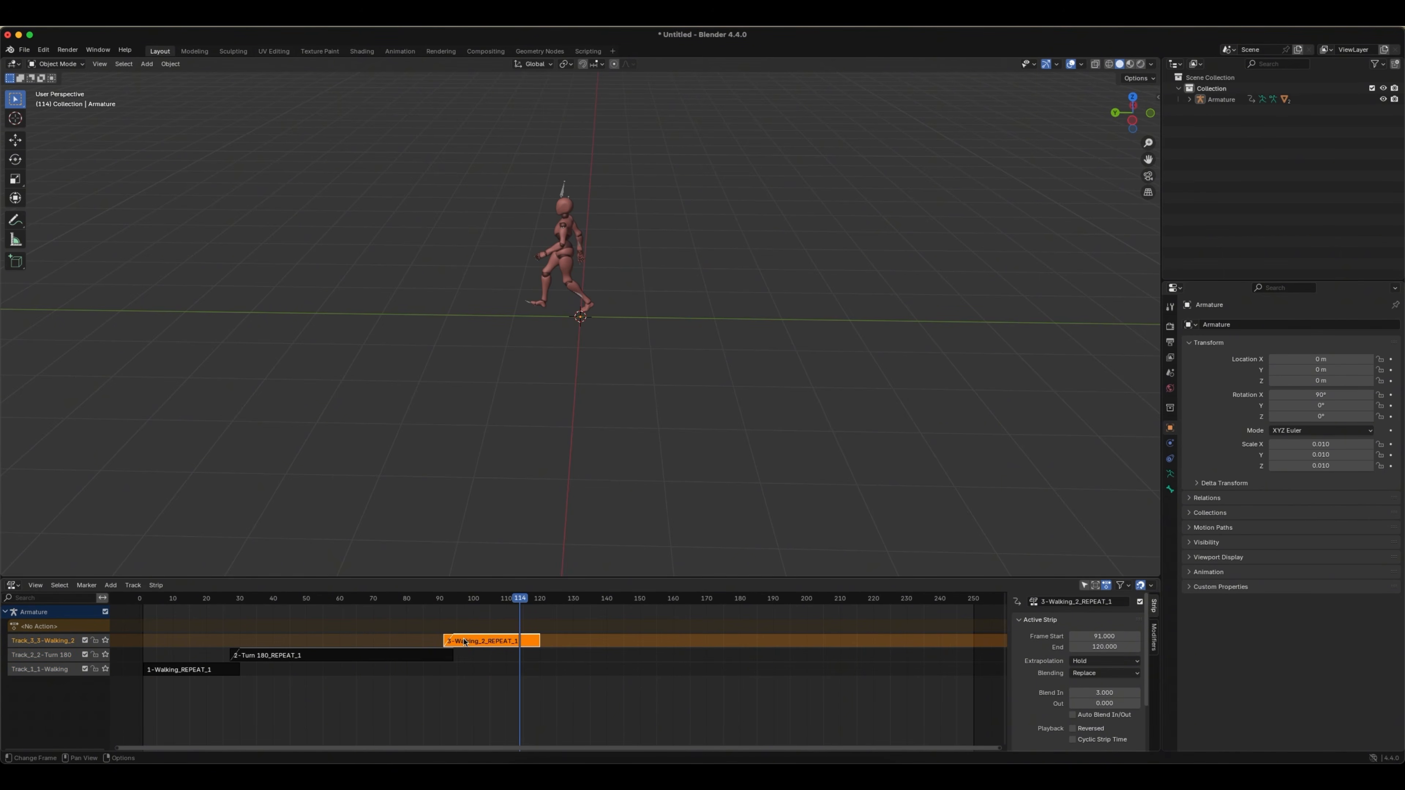
click(1112, 693)
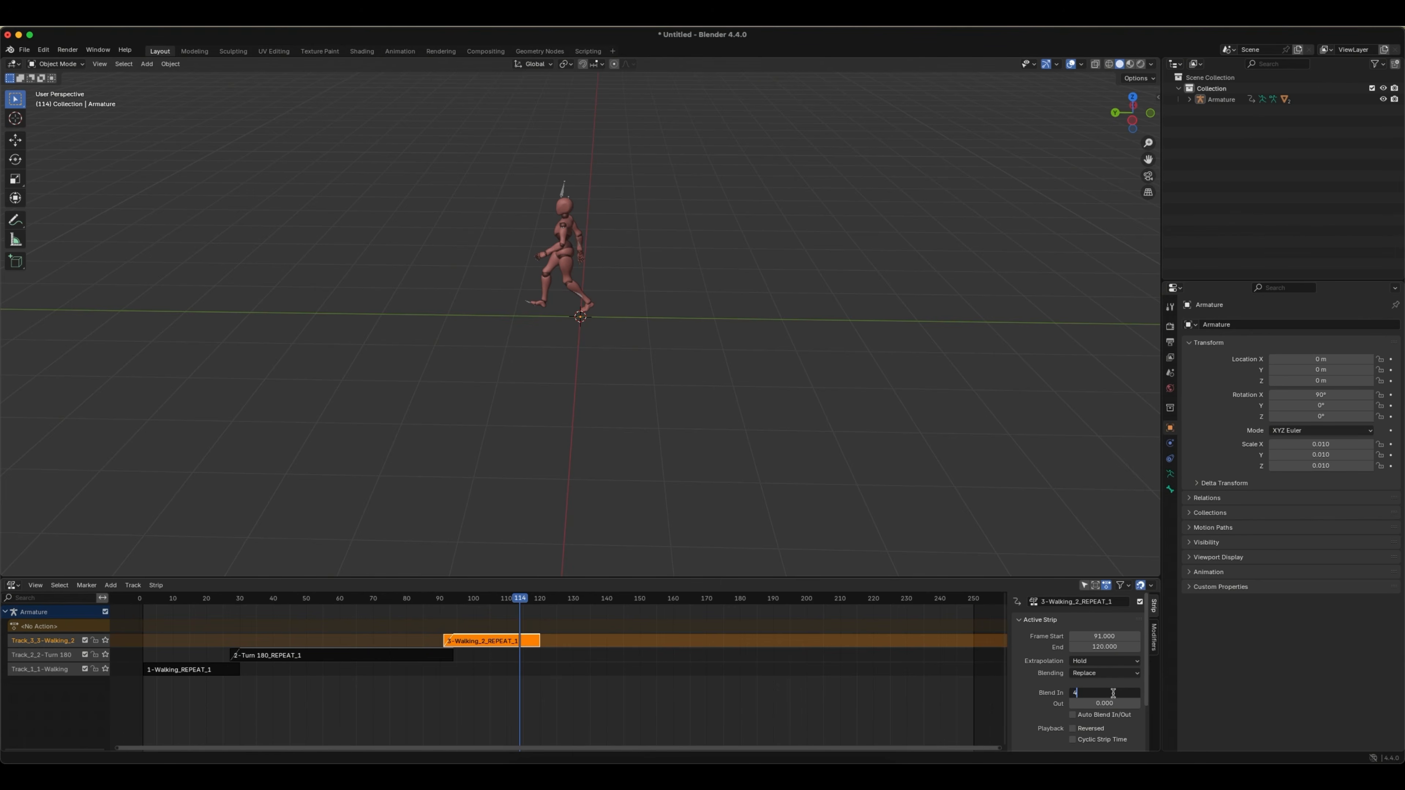
text(4)
key(Return)
drag(484, 641, 479, 641)
mouse_move(435, 600)
mouse_down()
mouse_move(470, 600)
mouse_move(449, 602)
mouse_up()
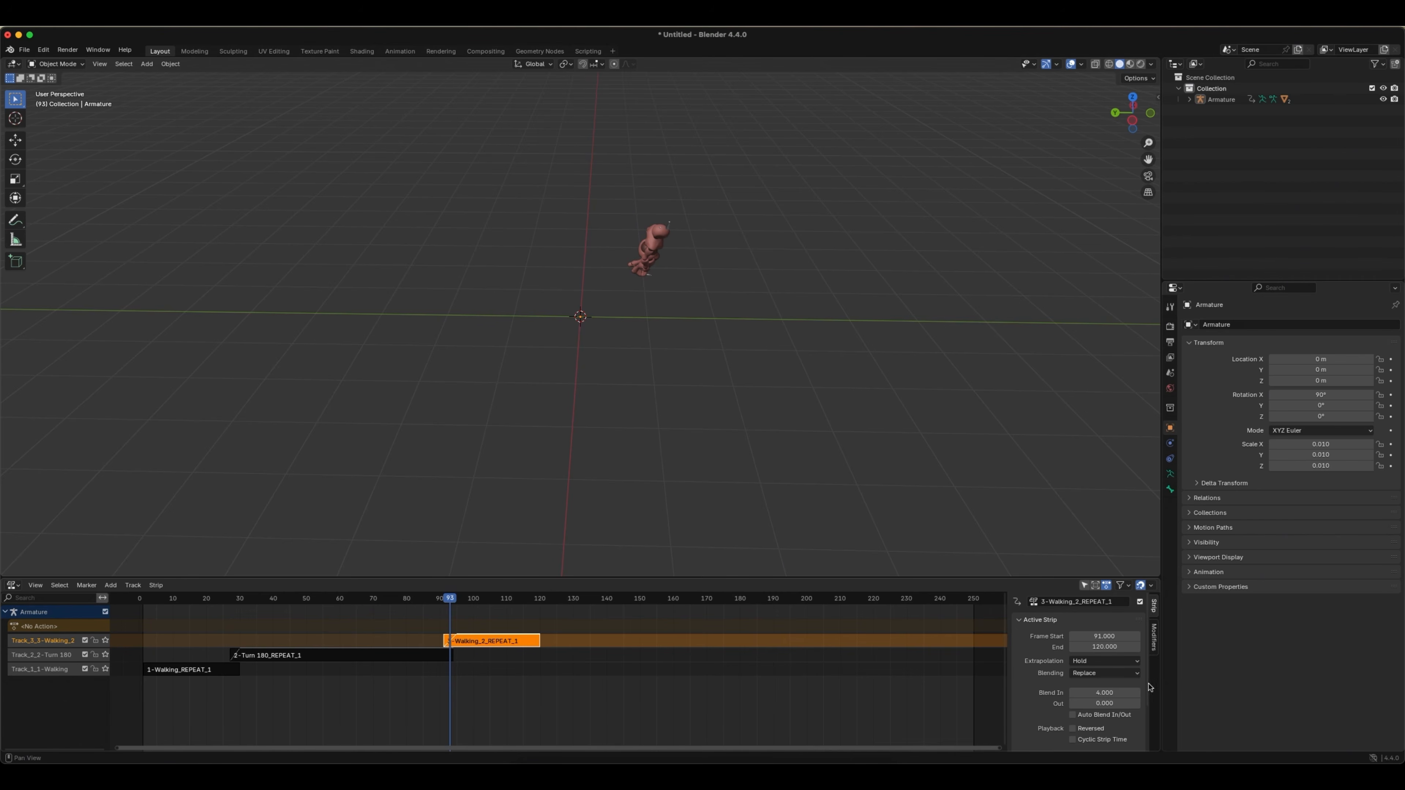
- Set the Blend In of the 3-Walking_2 strip to 3 and replay the sequence from the start
click(1106, 692)
text(3)
key(Return)
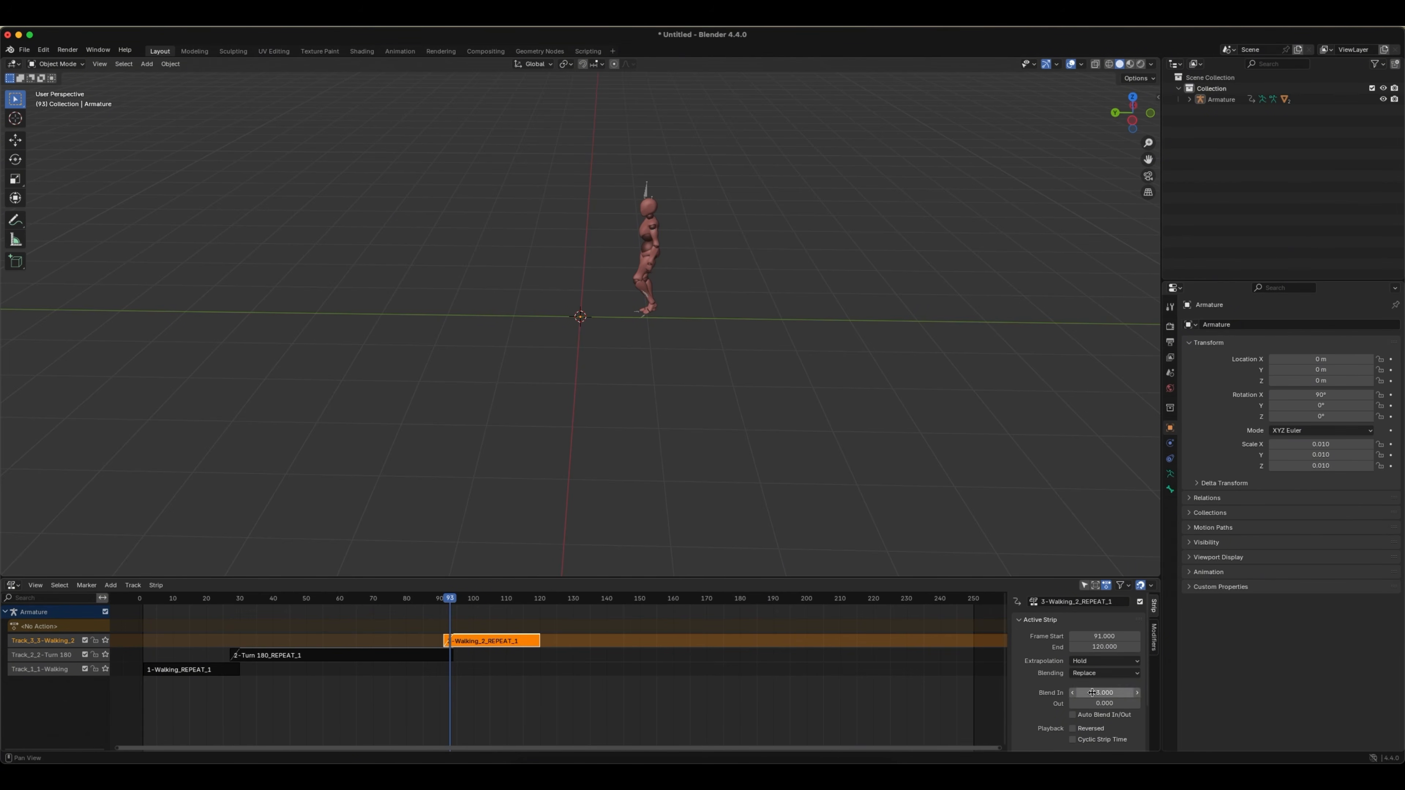
drag(450, 602, 147, 601)
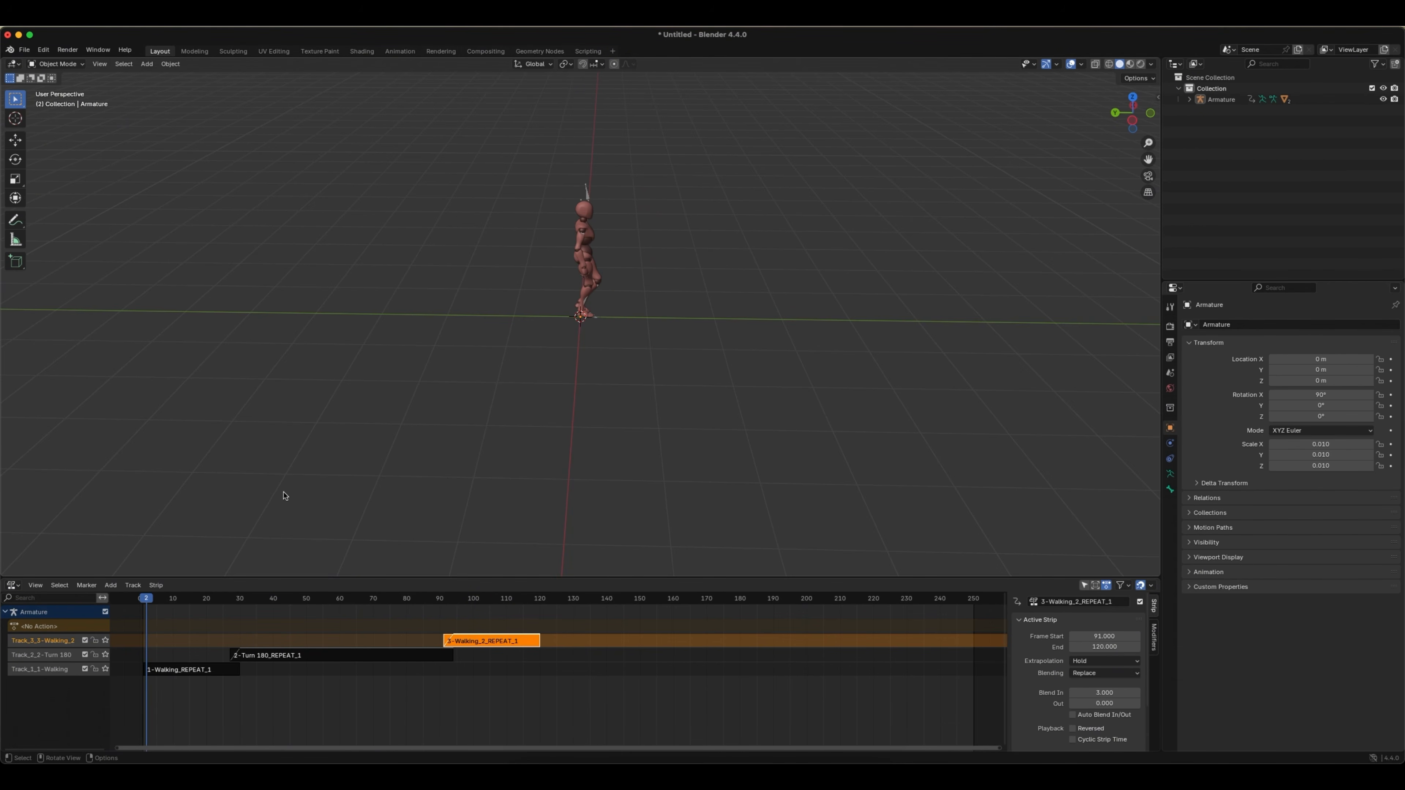
key(space)
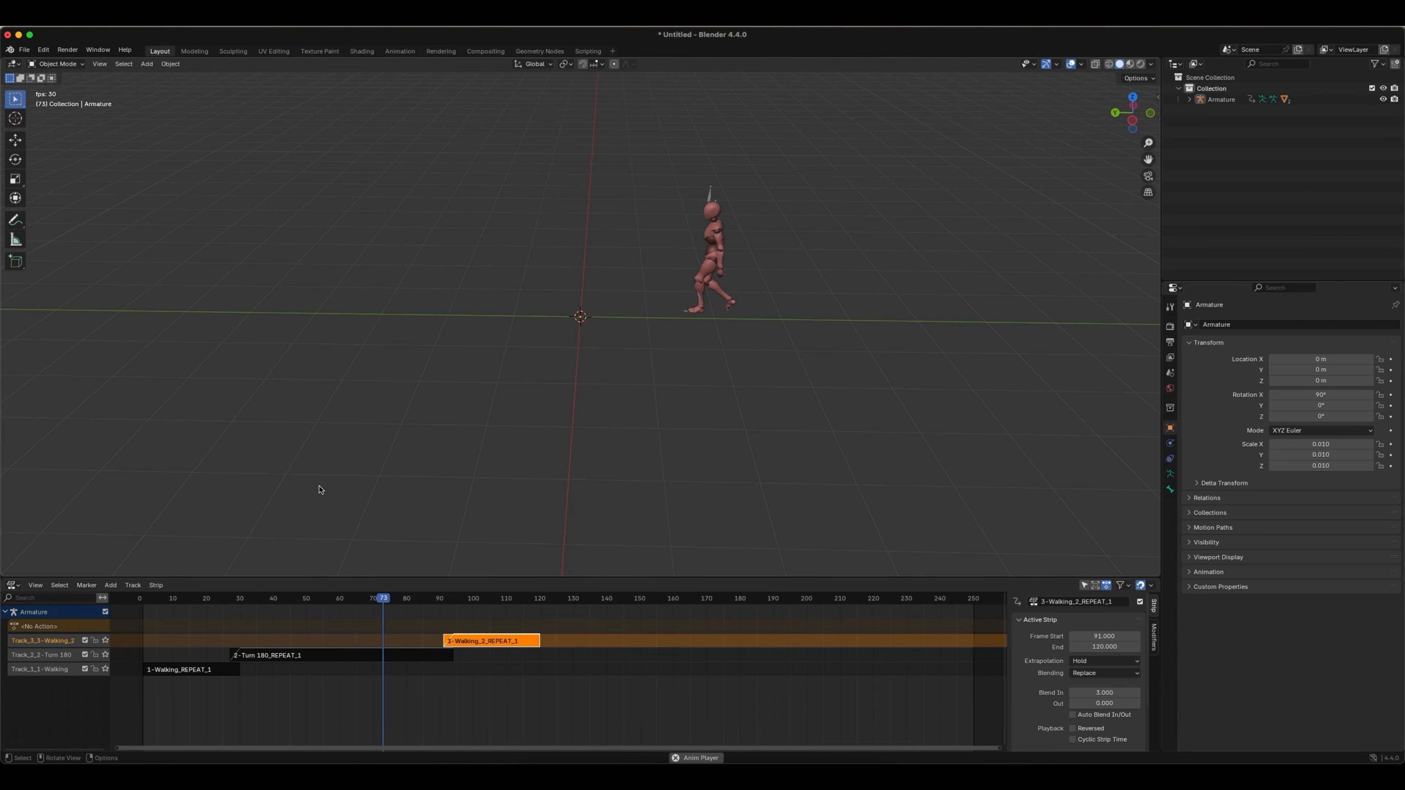
key(space)
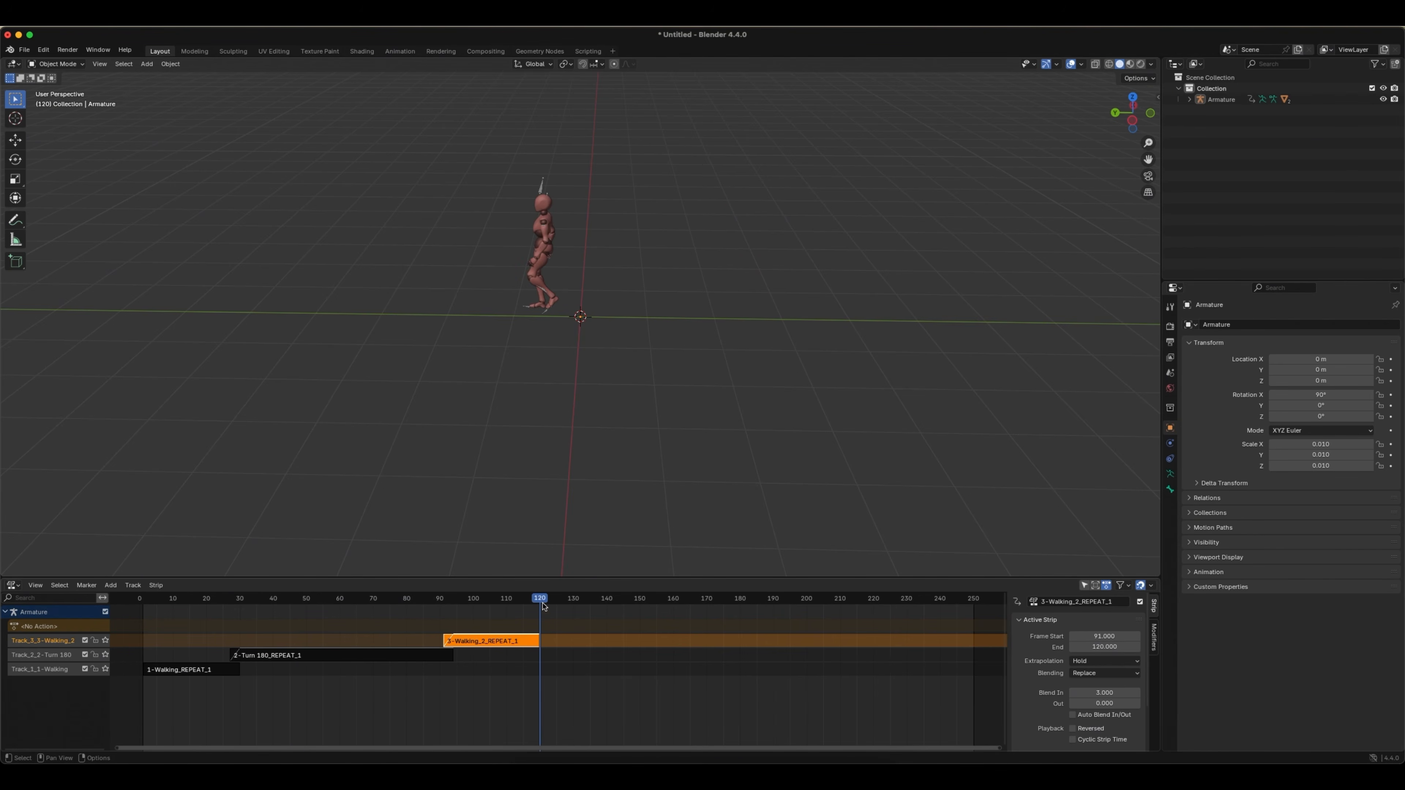
drag(542, 600, 153, 592)
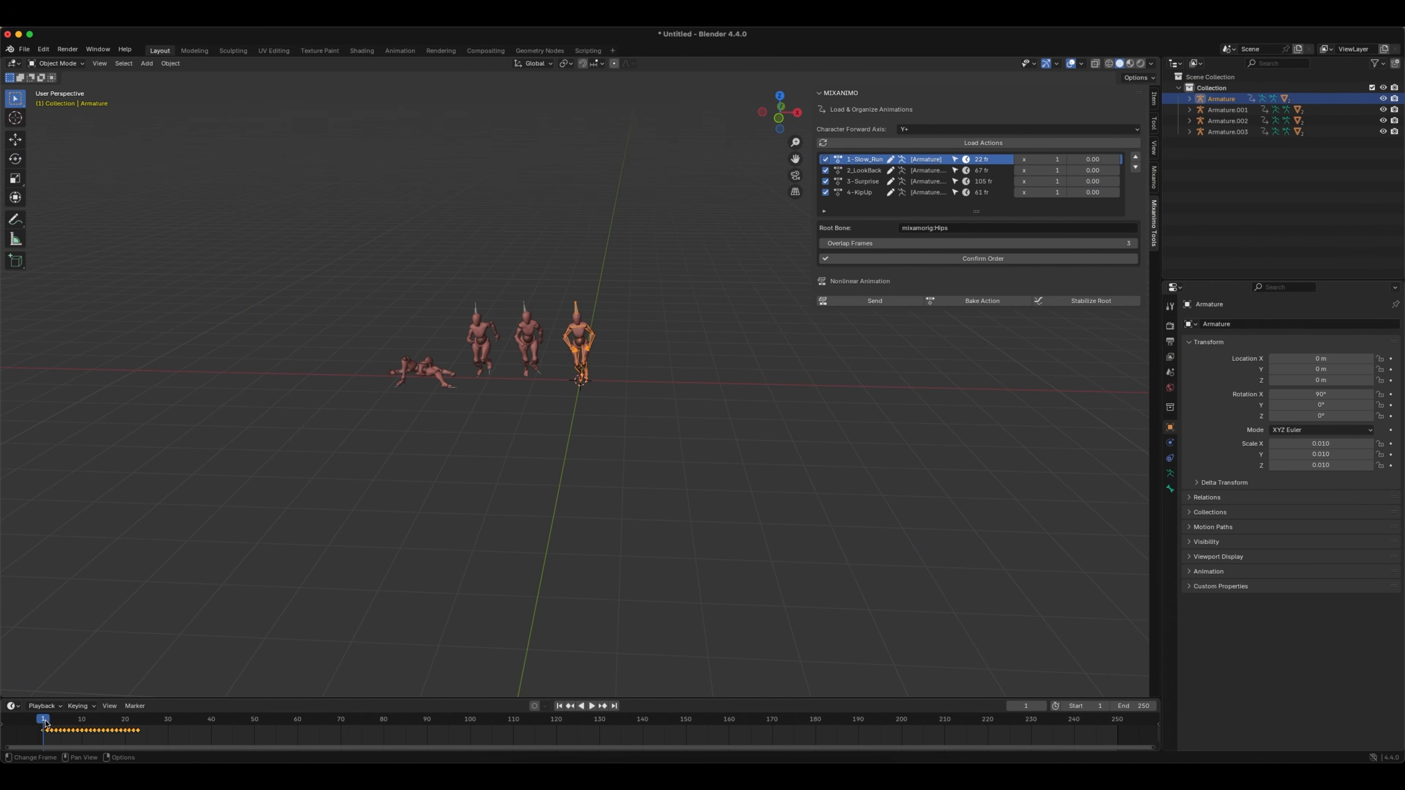
- Preview the run, look-back, surprise and kip-up animations on the four armatures and return to frame 1
drag(44, 720, 82, 720)
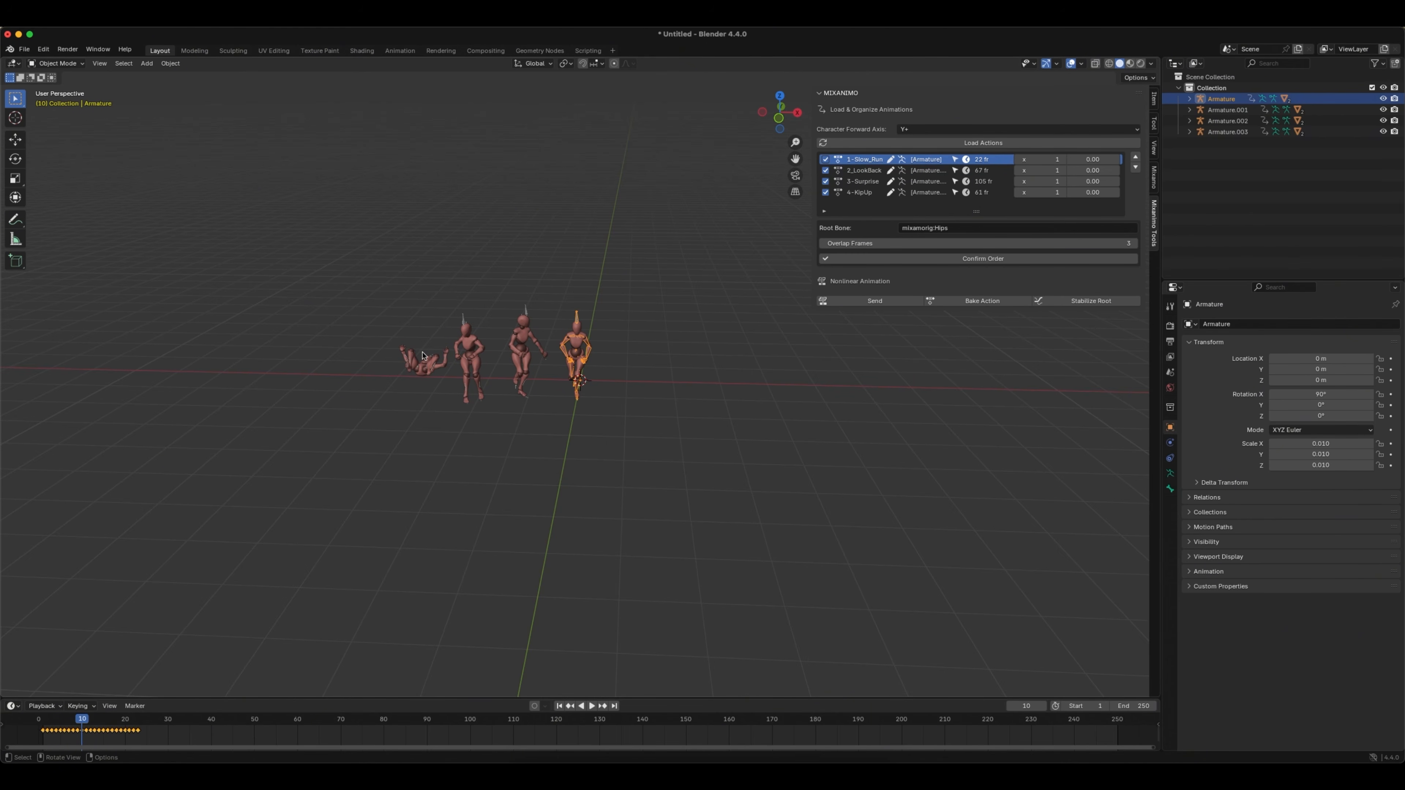
key(space)
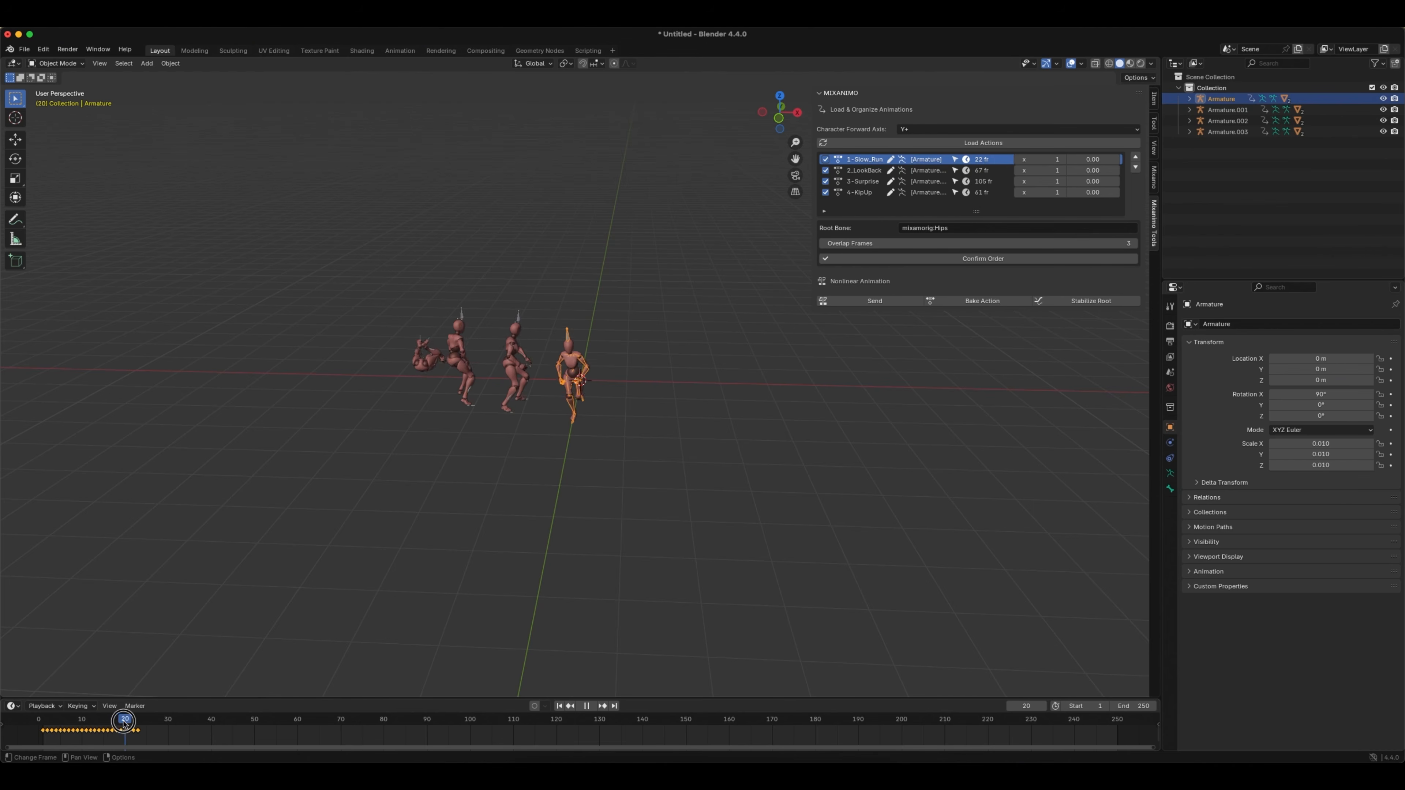
drag(148, 725, 43, 720)
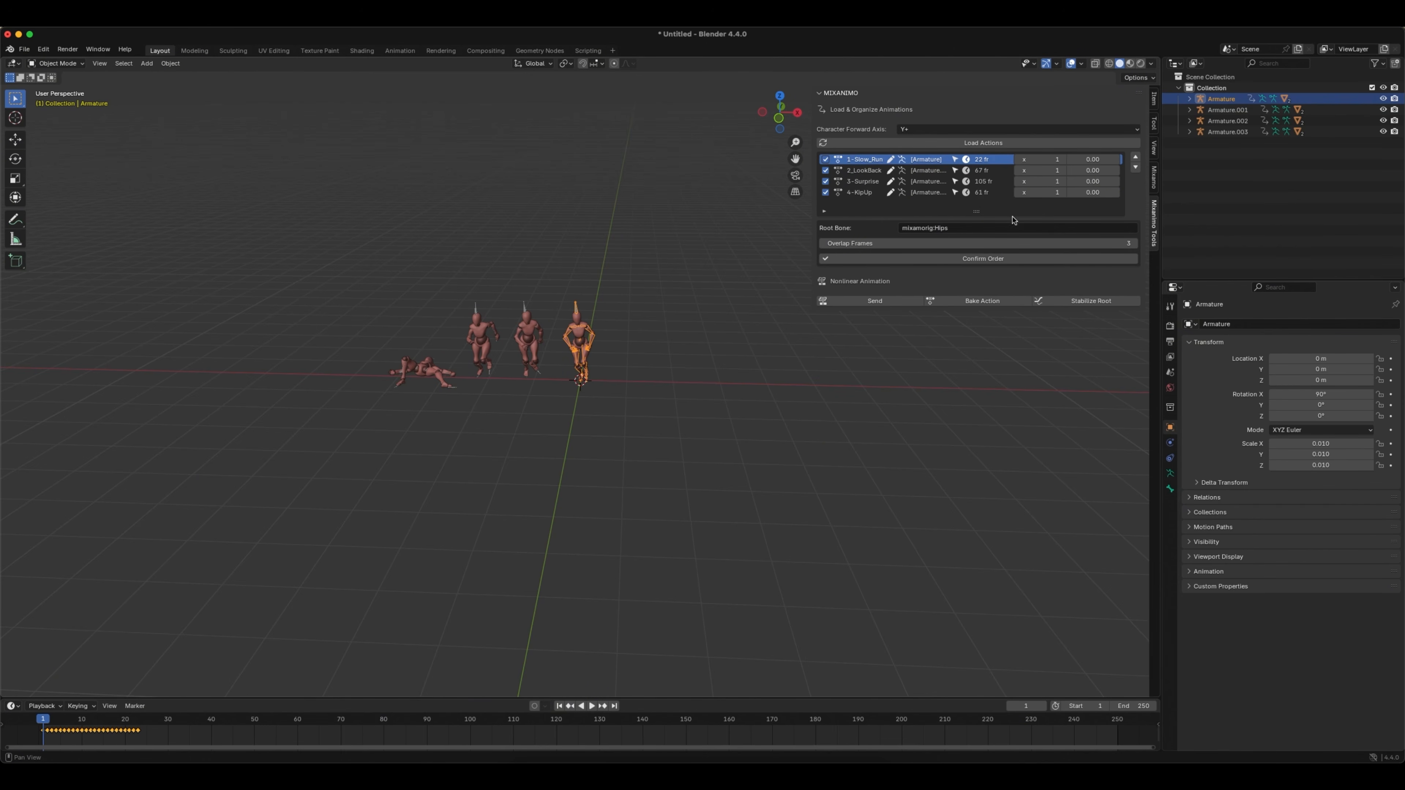
- Enlarge the timeline area and switch it to the Nonlinear Animation editor
drag(360, 697, 295, 571)
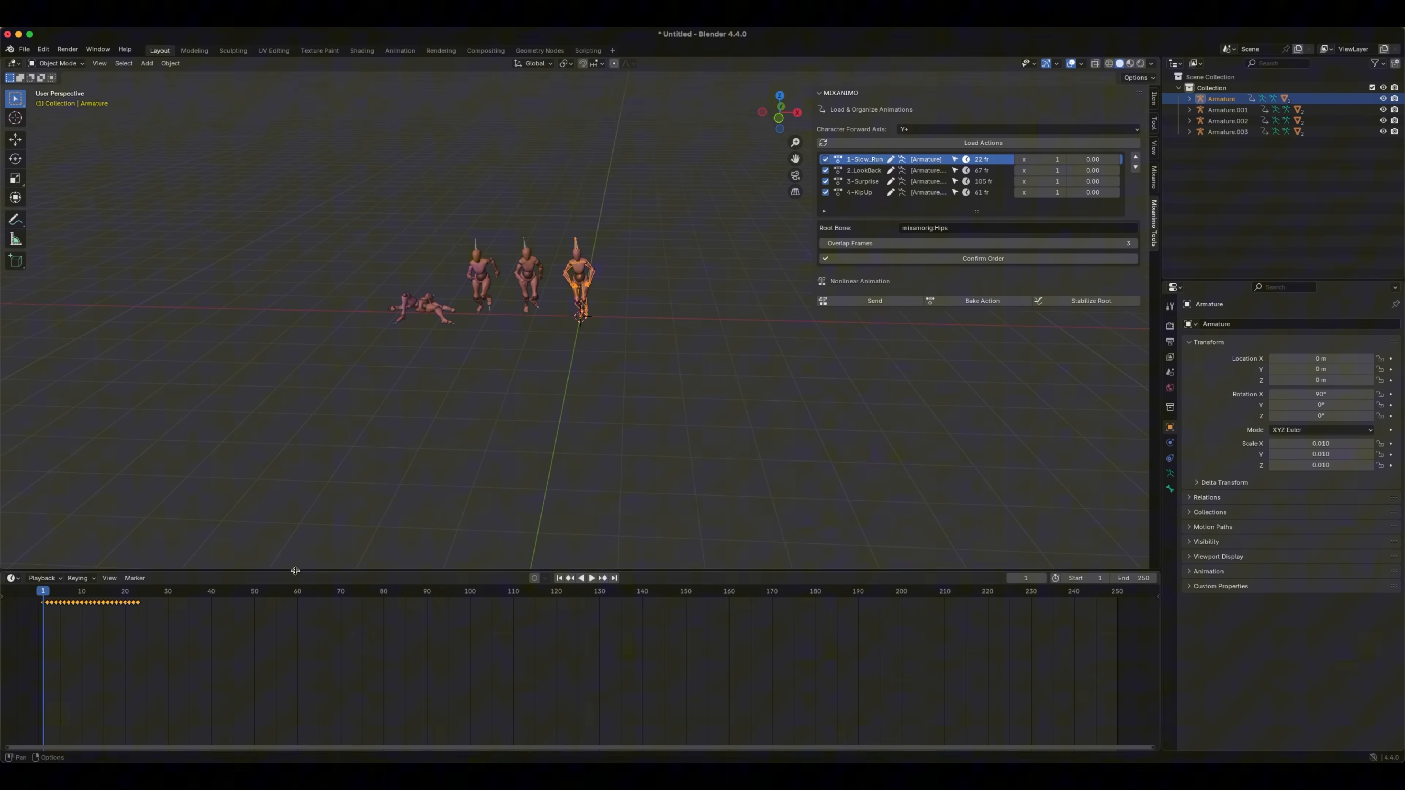
click(12, 578)
click(41, 607)
click(13, 579)
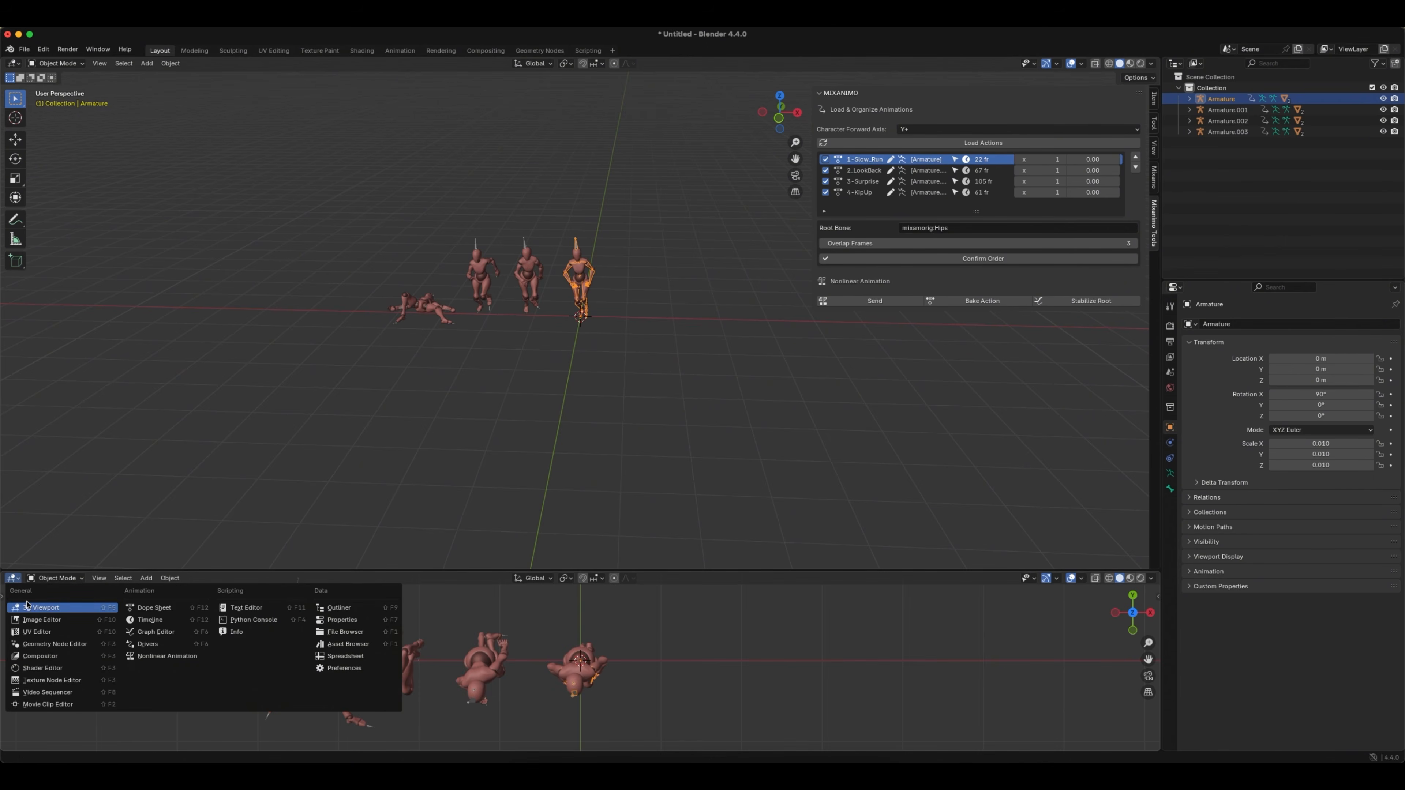
click(166, 655)
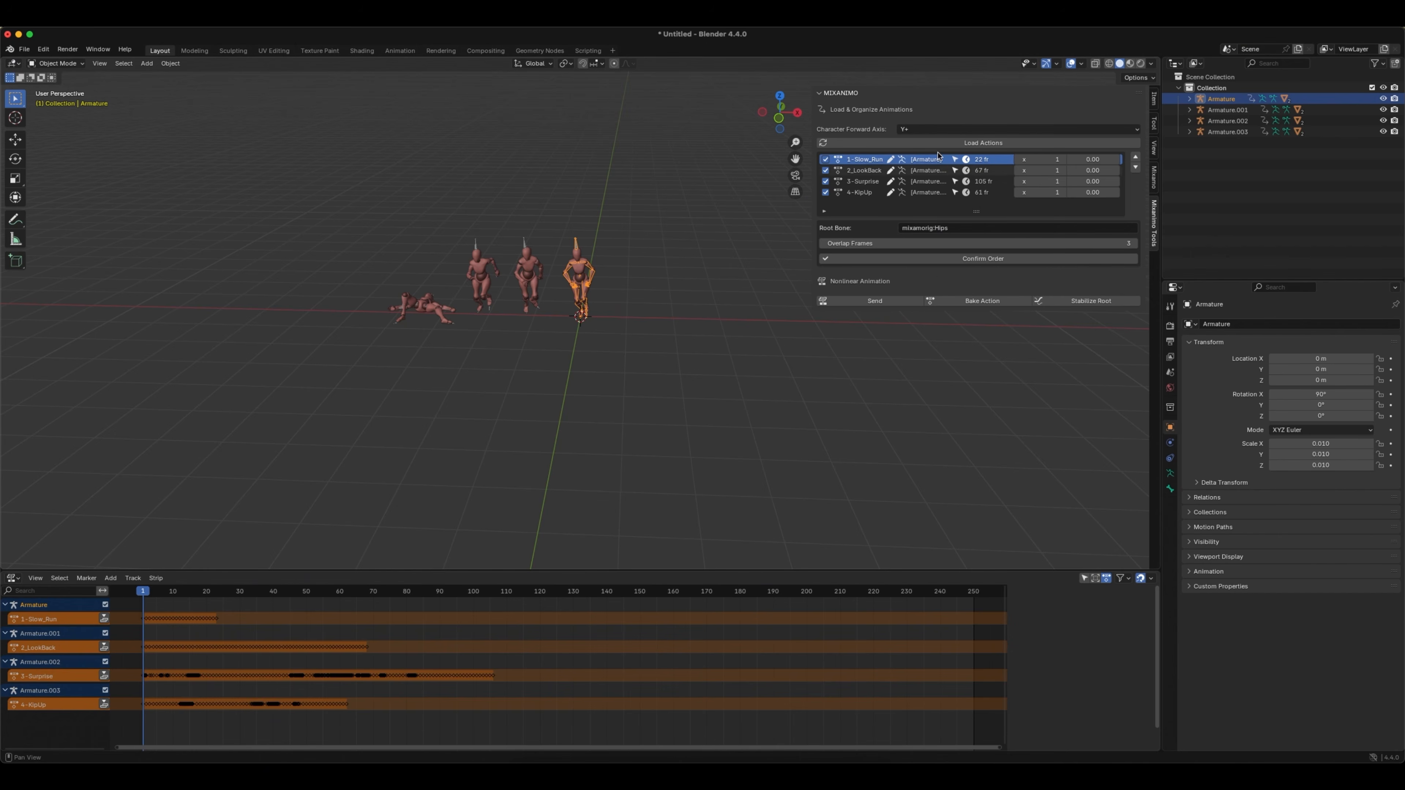
- Confirm the order and send the four actions to Armature, deleting the other three armatures
click(982, 260)
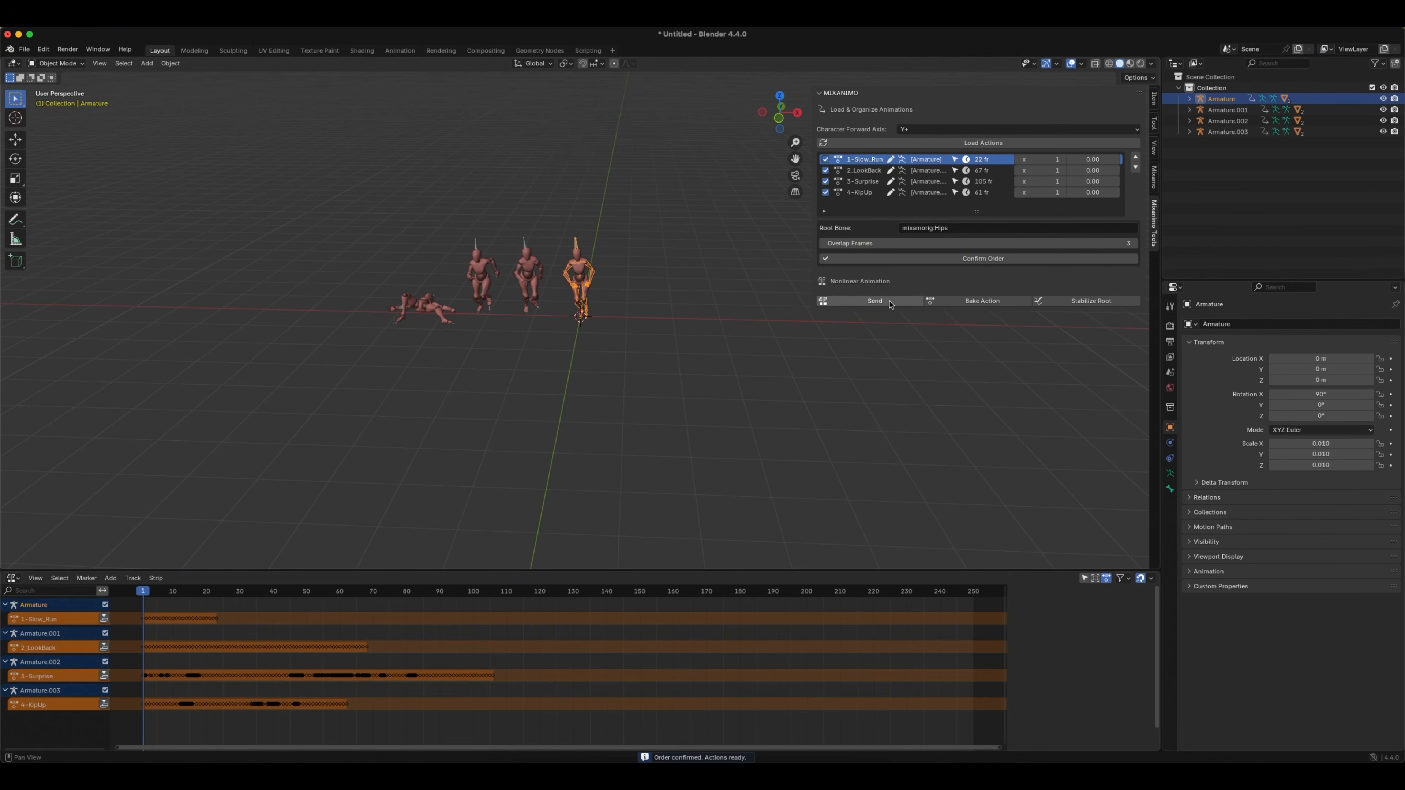
click(874, 300)
drag(345, 203, 550, 385)
key(x)
click(552, 387)
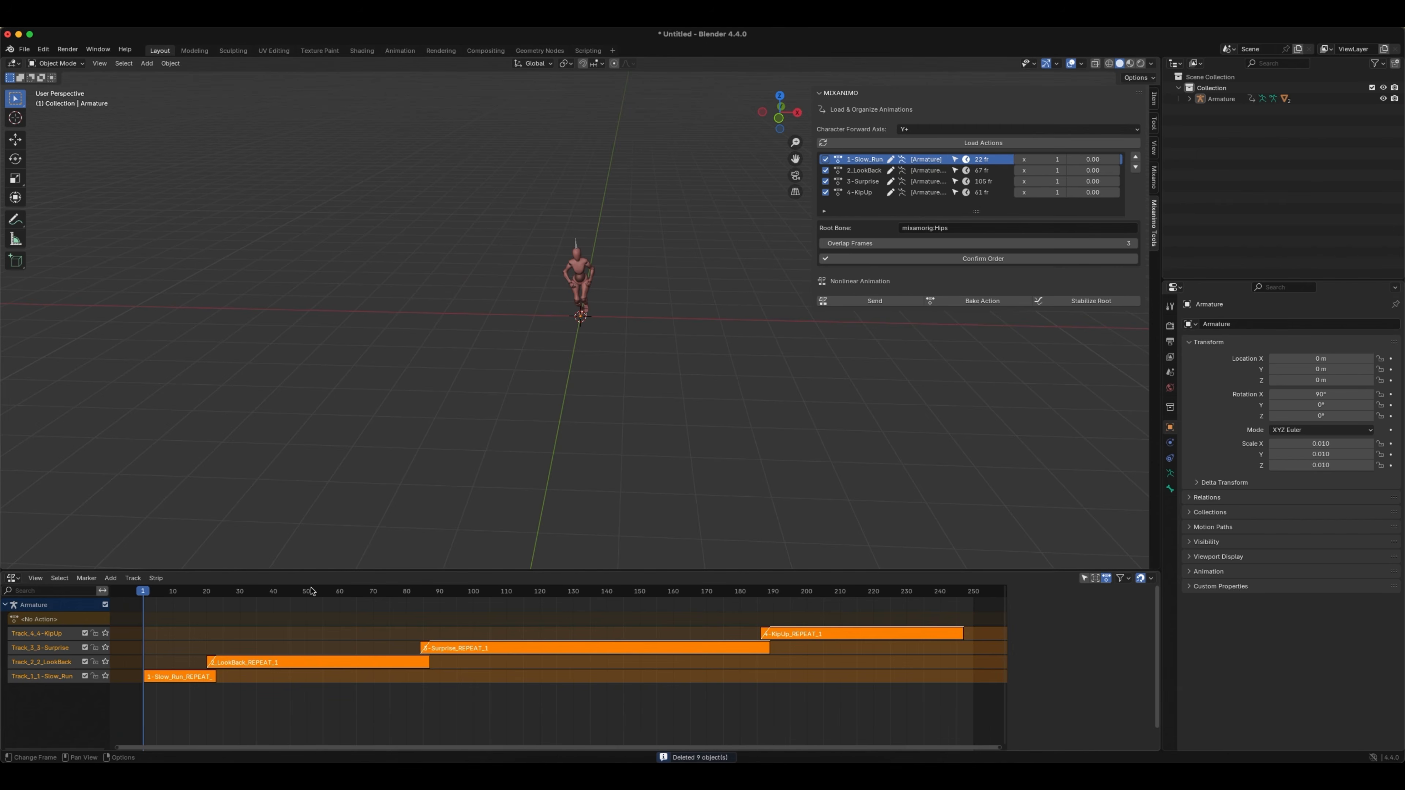
- Play the combined sequence and check the transition from 3-Surprise to 4-KipUp at frame 187
key(space)
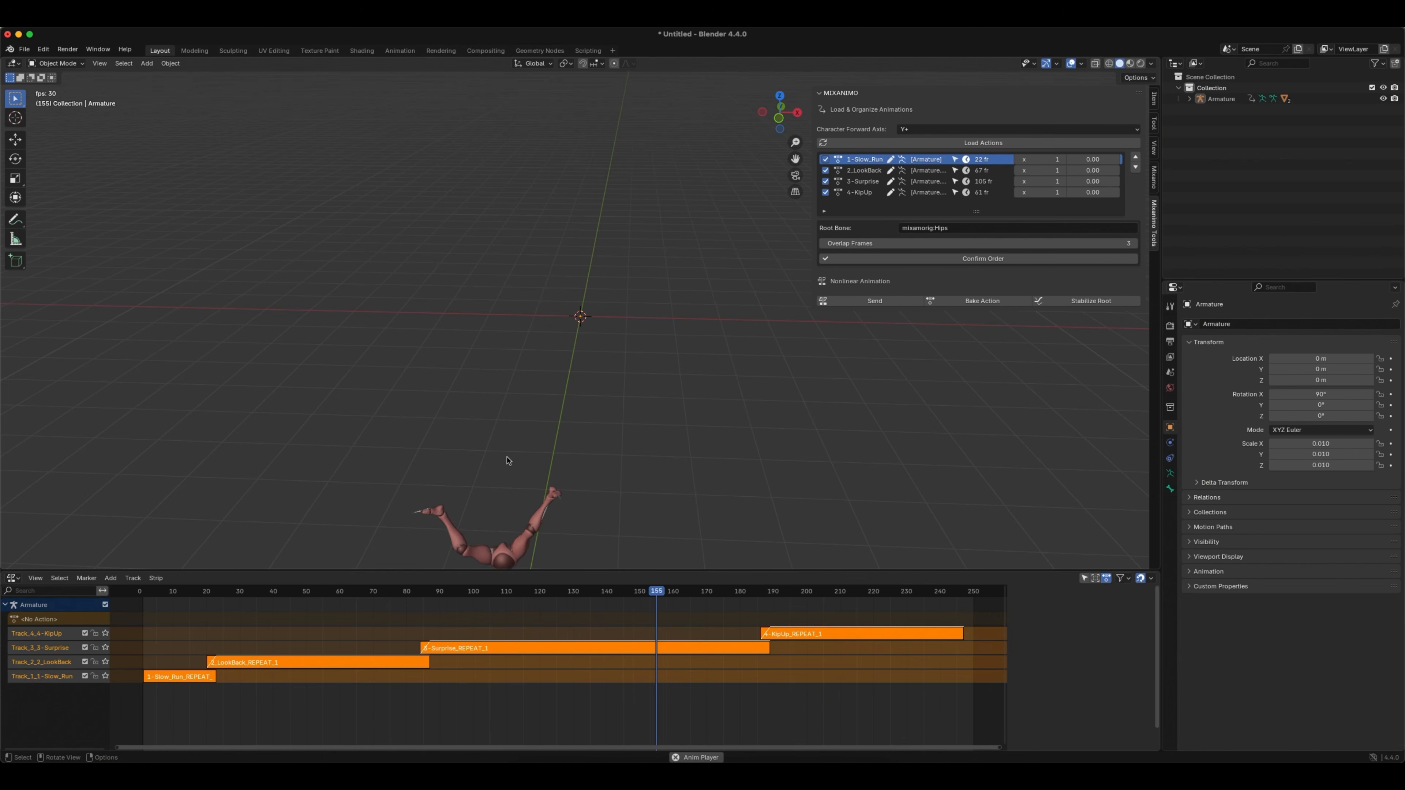
key(space)
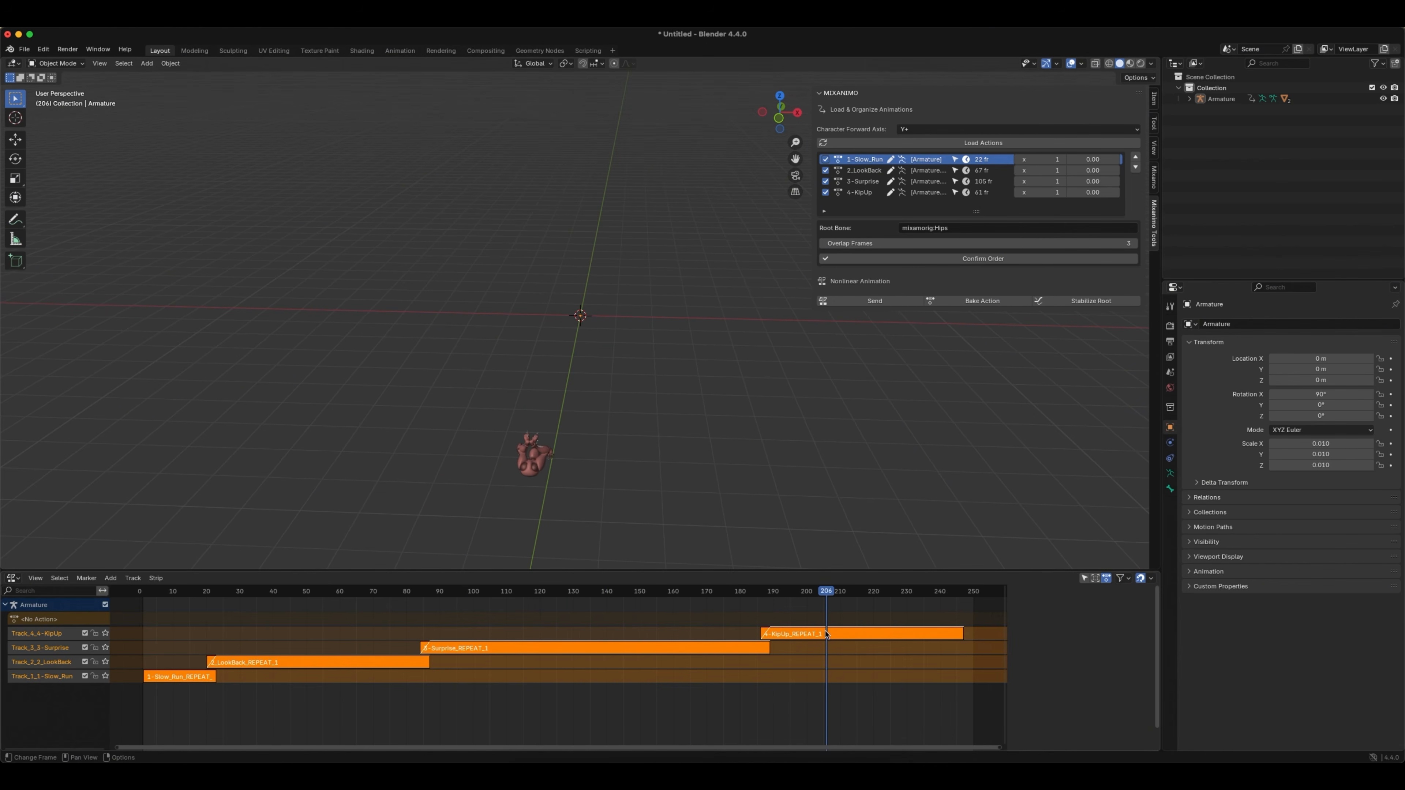
drag(834, 593, 763, 594)
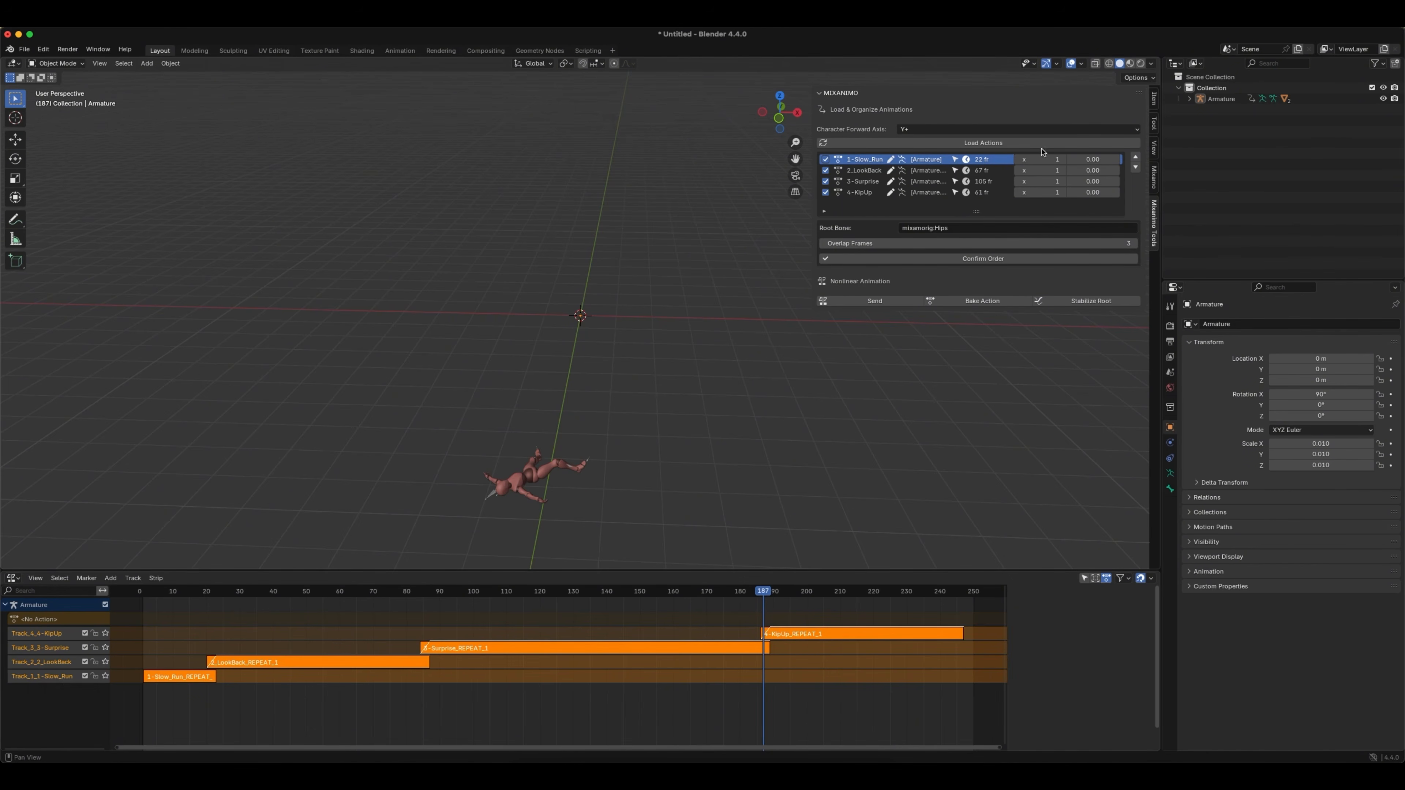
- Undo sending the four actions and deleting the other three armatures
key(super+z)
key(super+z)
key(super+z)
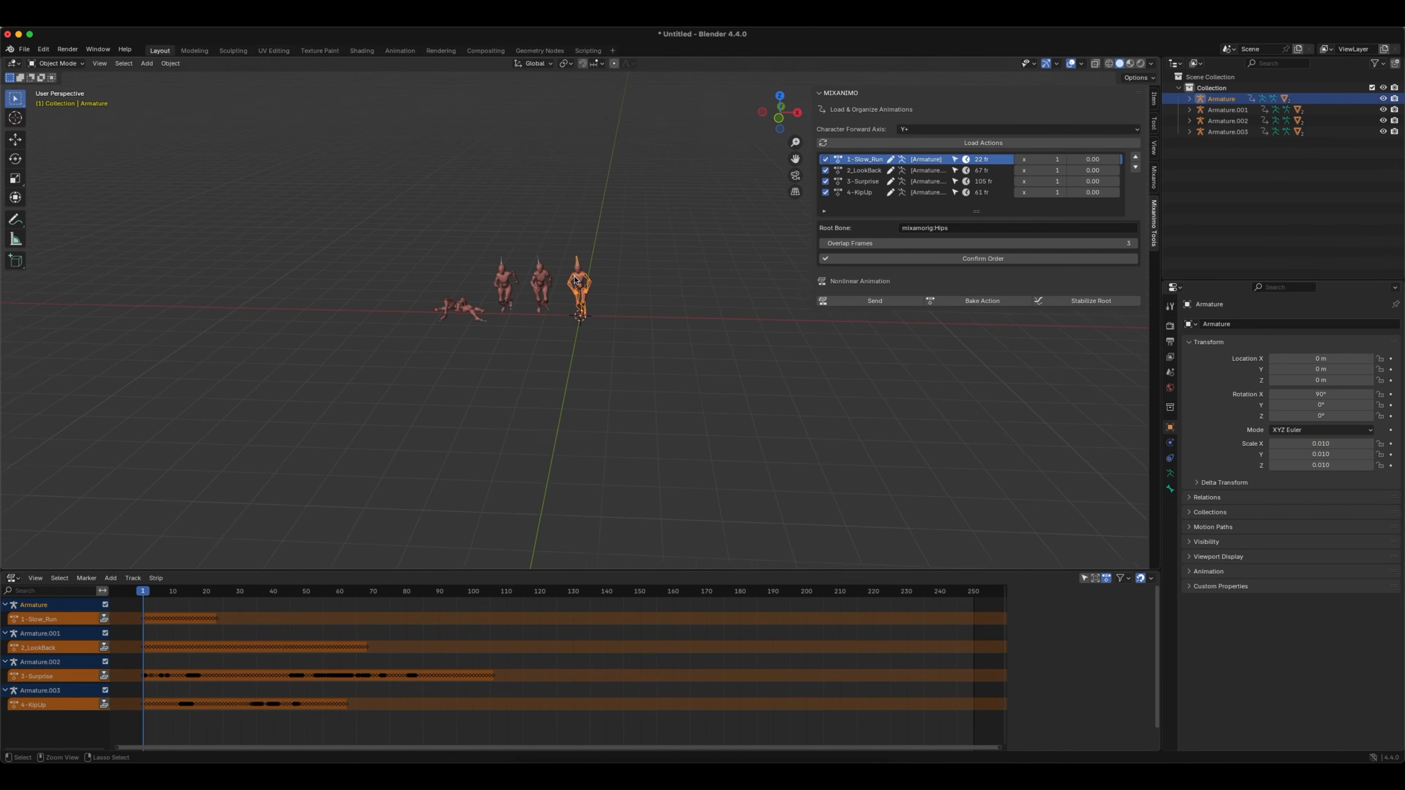
scroll(575, 280, up, 2)
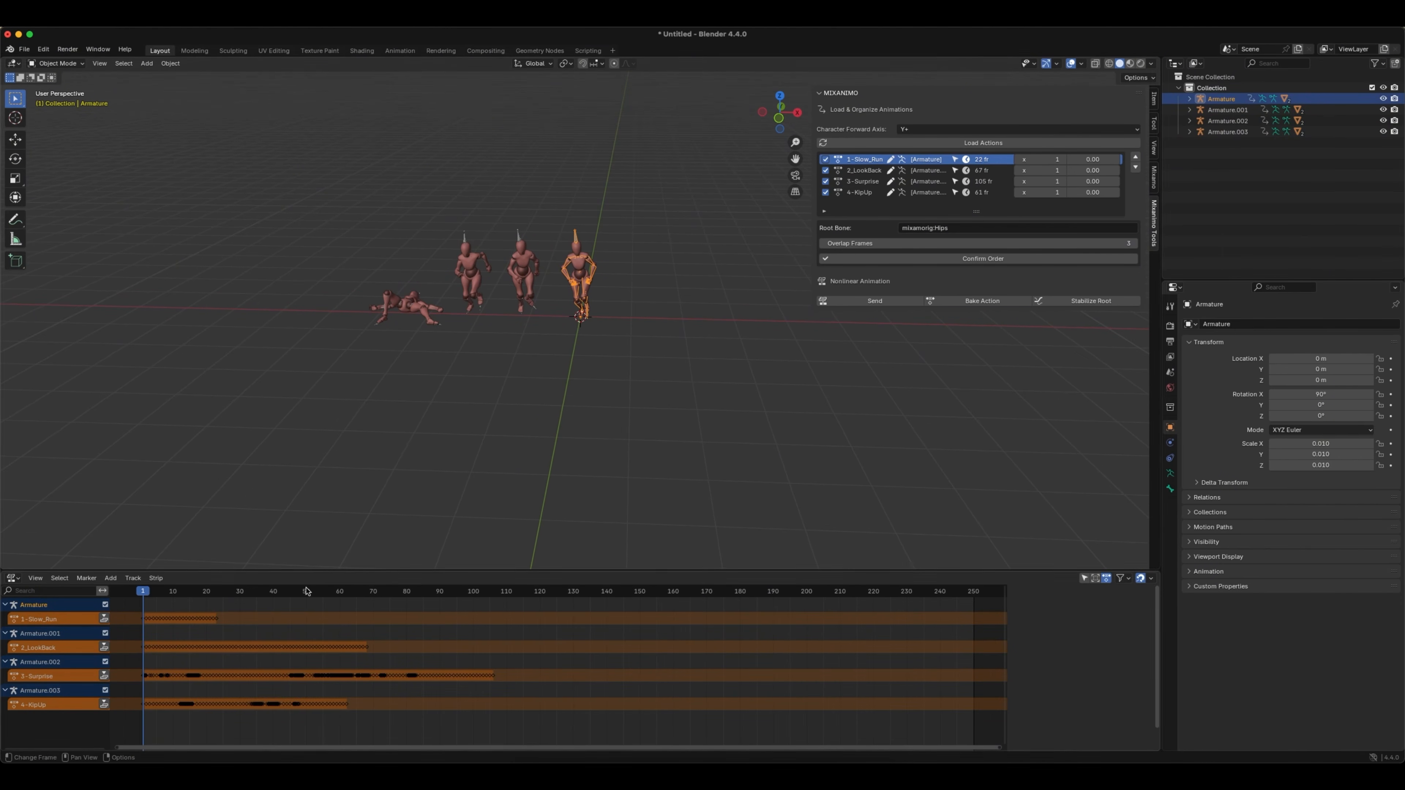
- Set the rotation value of the 4-KipUp action to 180
click(873, 171)
click(874, 182)
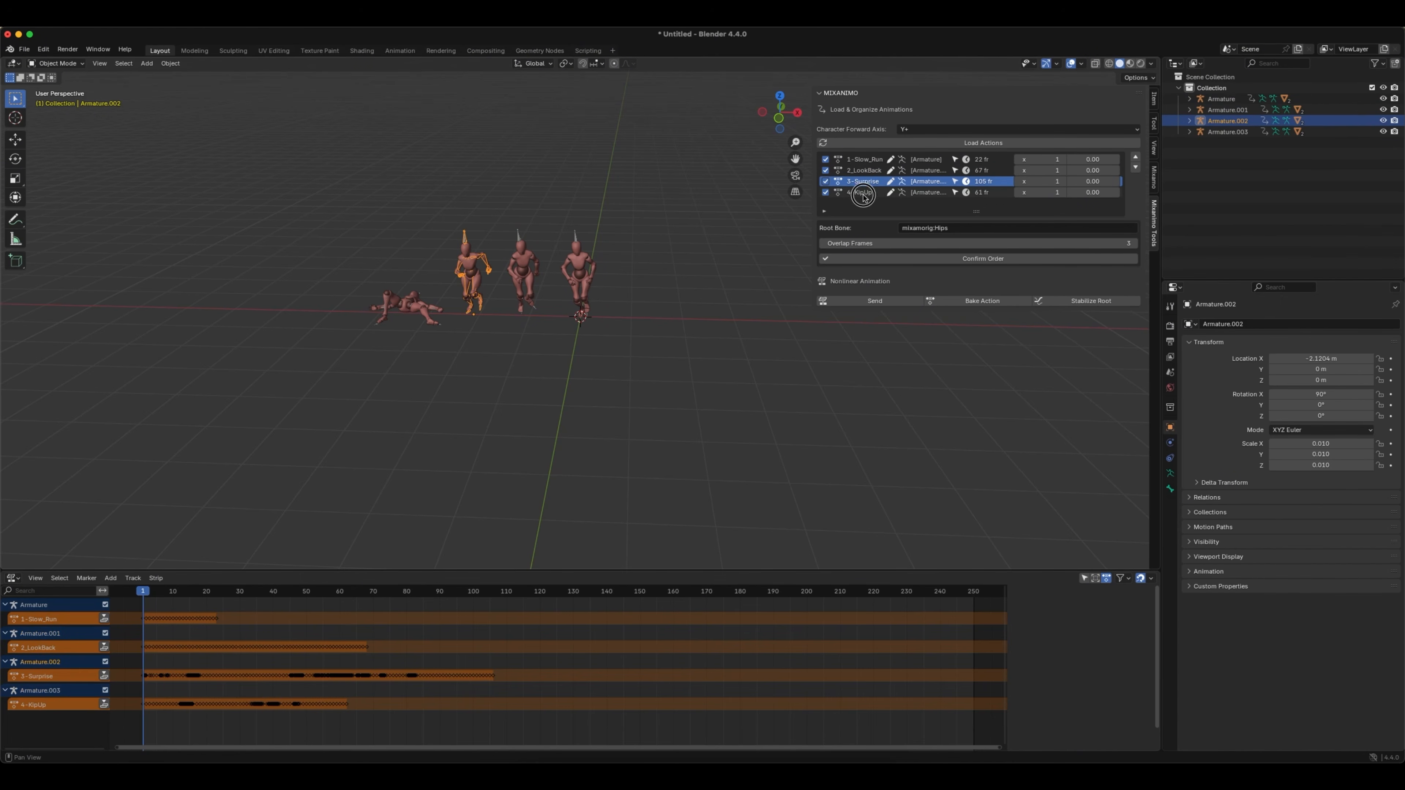
click(876, 193)
click(1092, 192)
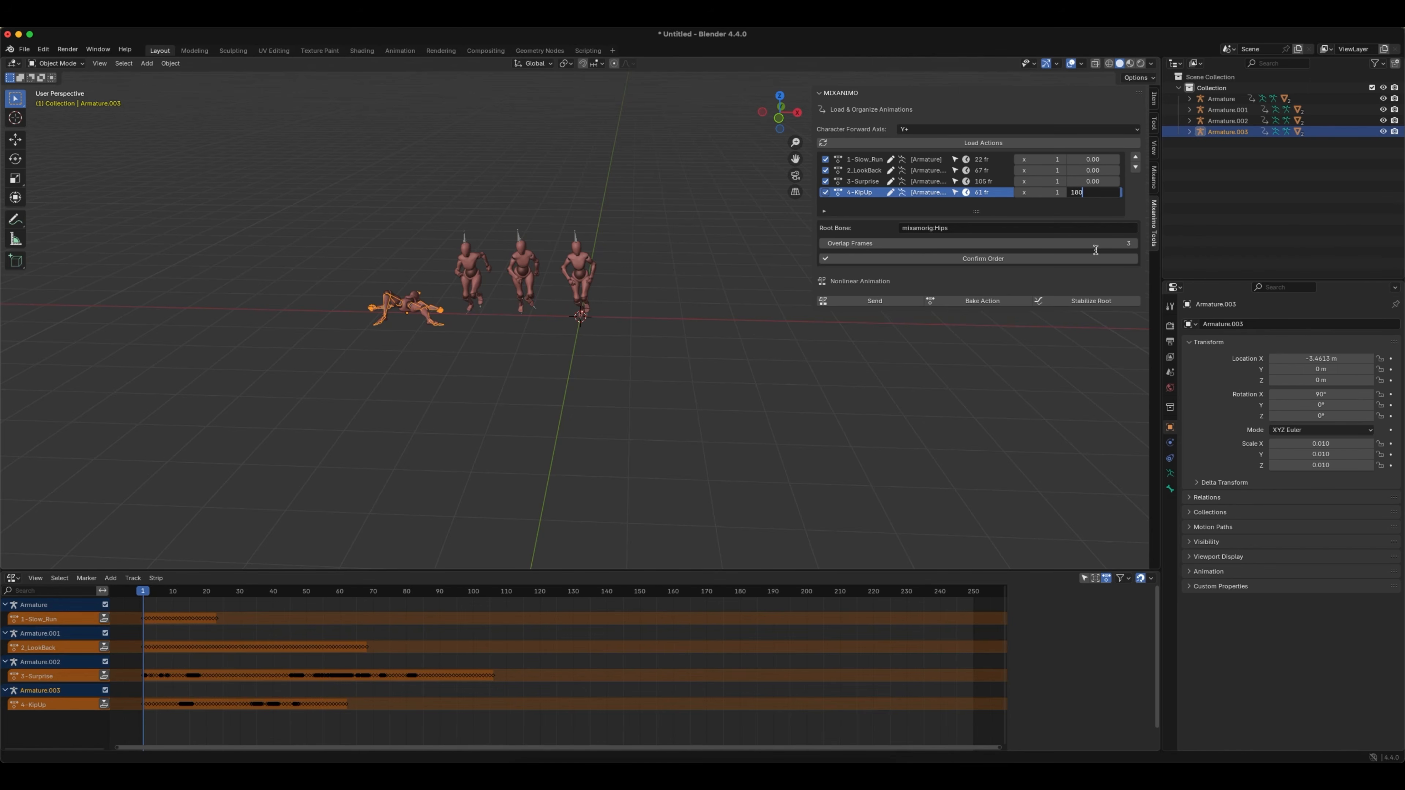
key(Return)
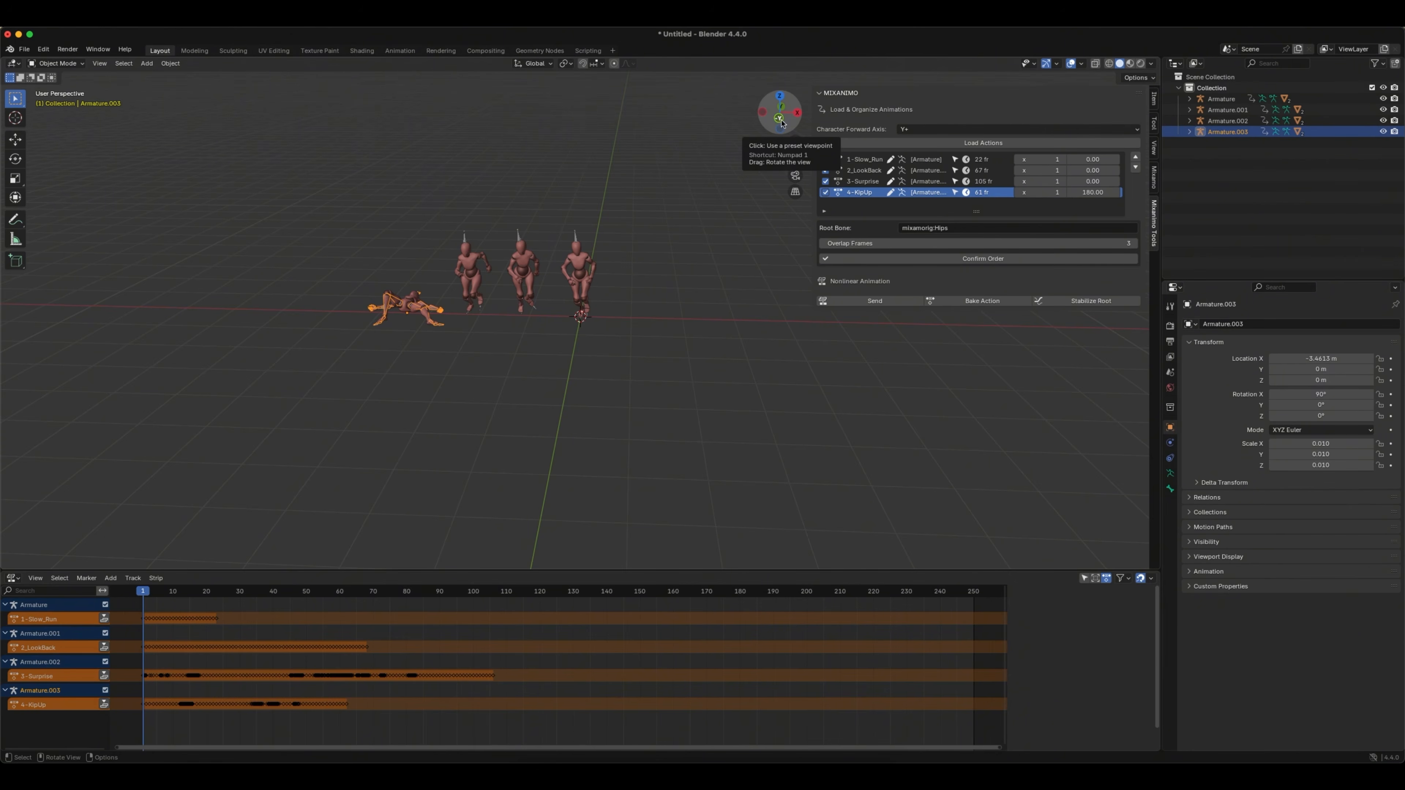
- Set the Character Forward Axis to Y-, then confirm the order and send the four actions to Armature
click(915, 133)
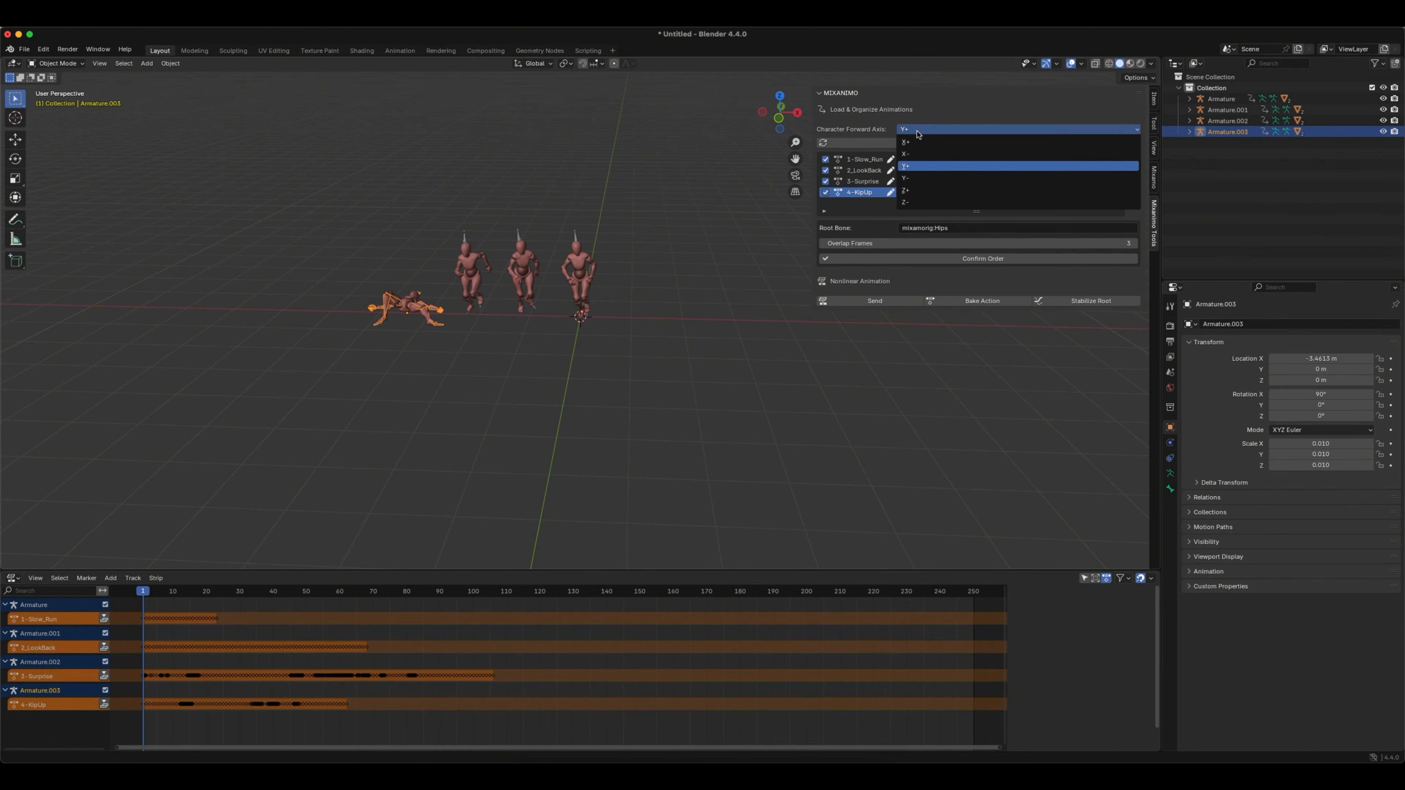
click(922, 182)
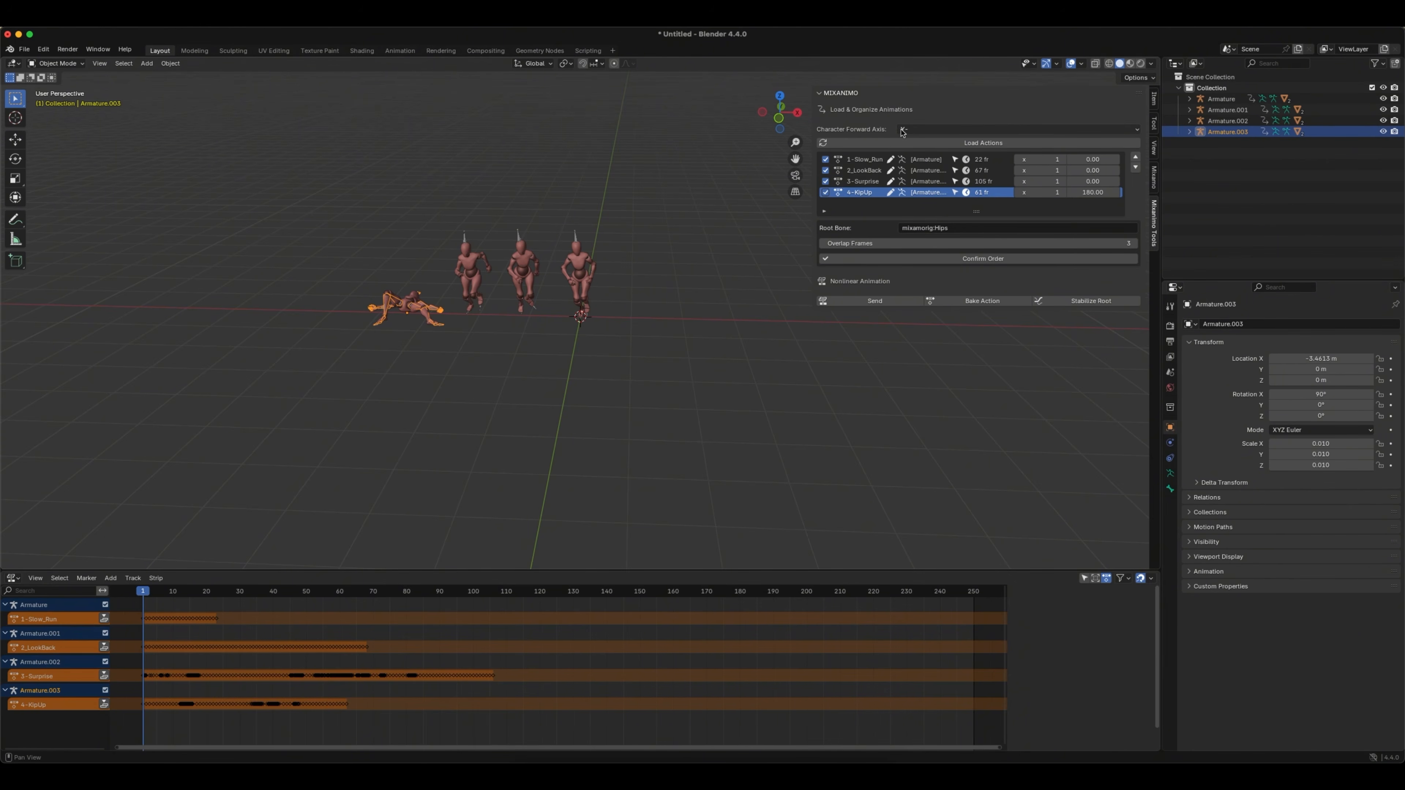
click(979, 259)
click(885, 302)
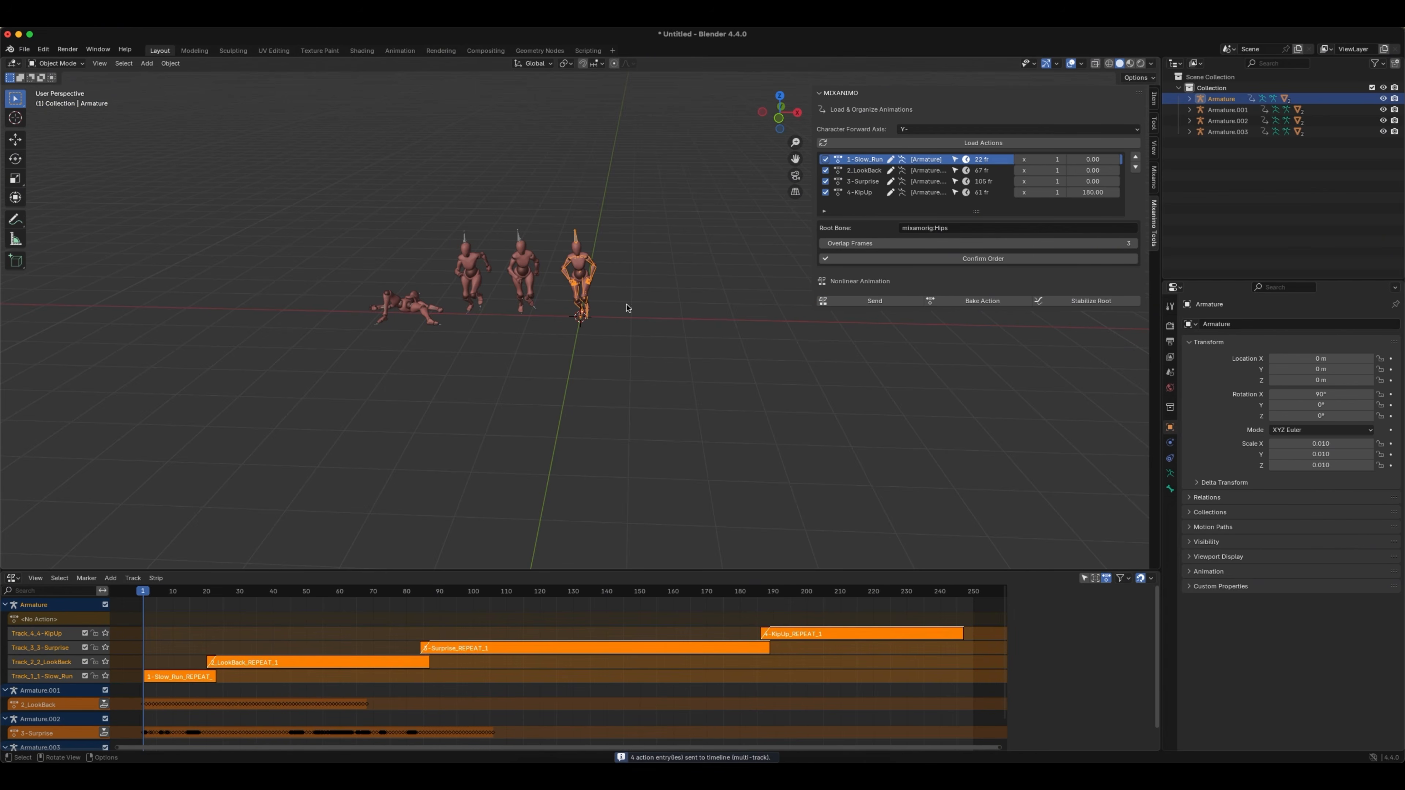
- Play the four-action sequence and scrub back to frame 184 to inspect the transition into 4-KipUp
key(space)
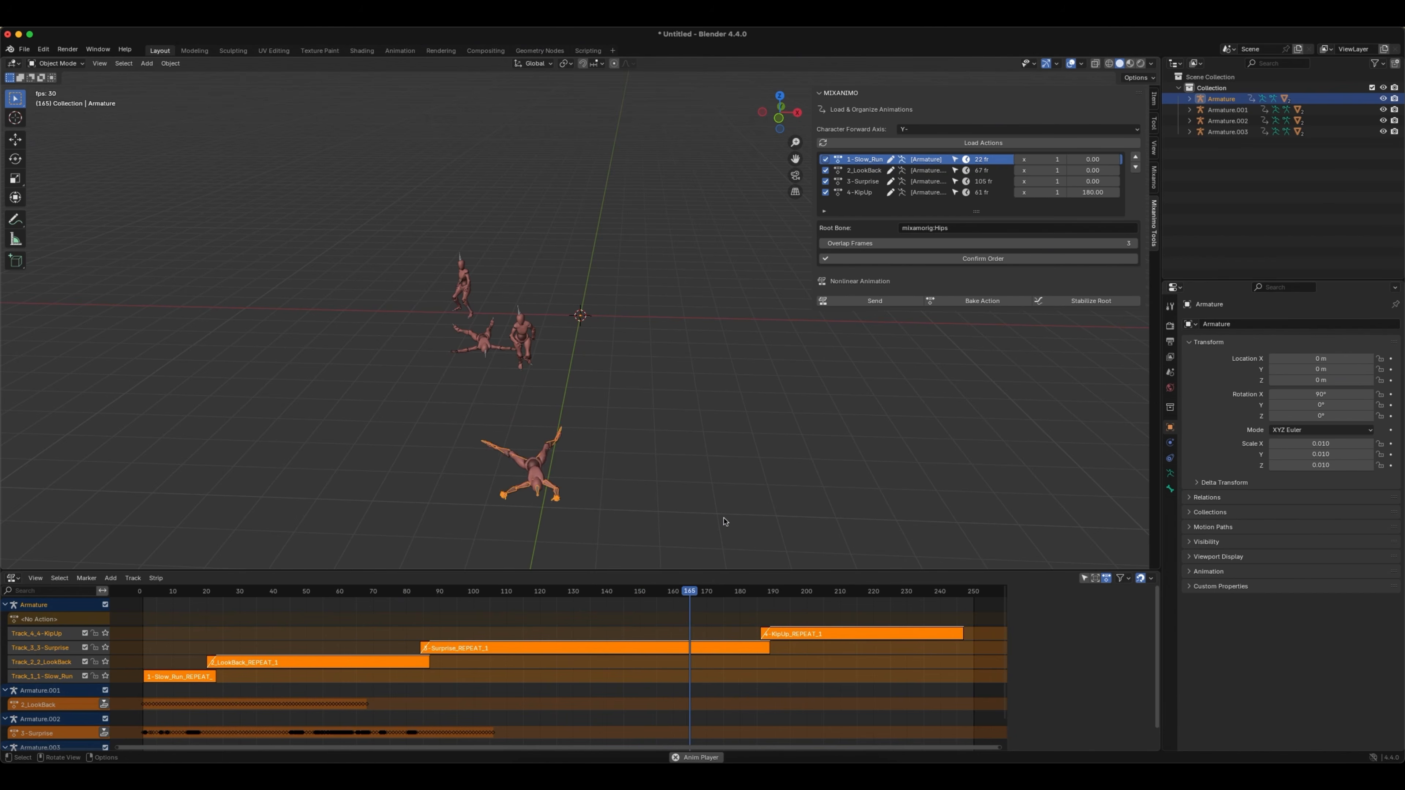
key(space)
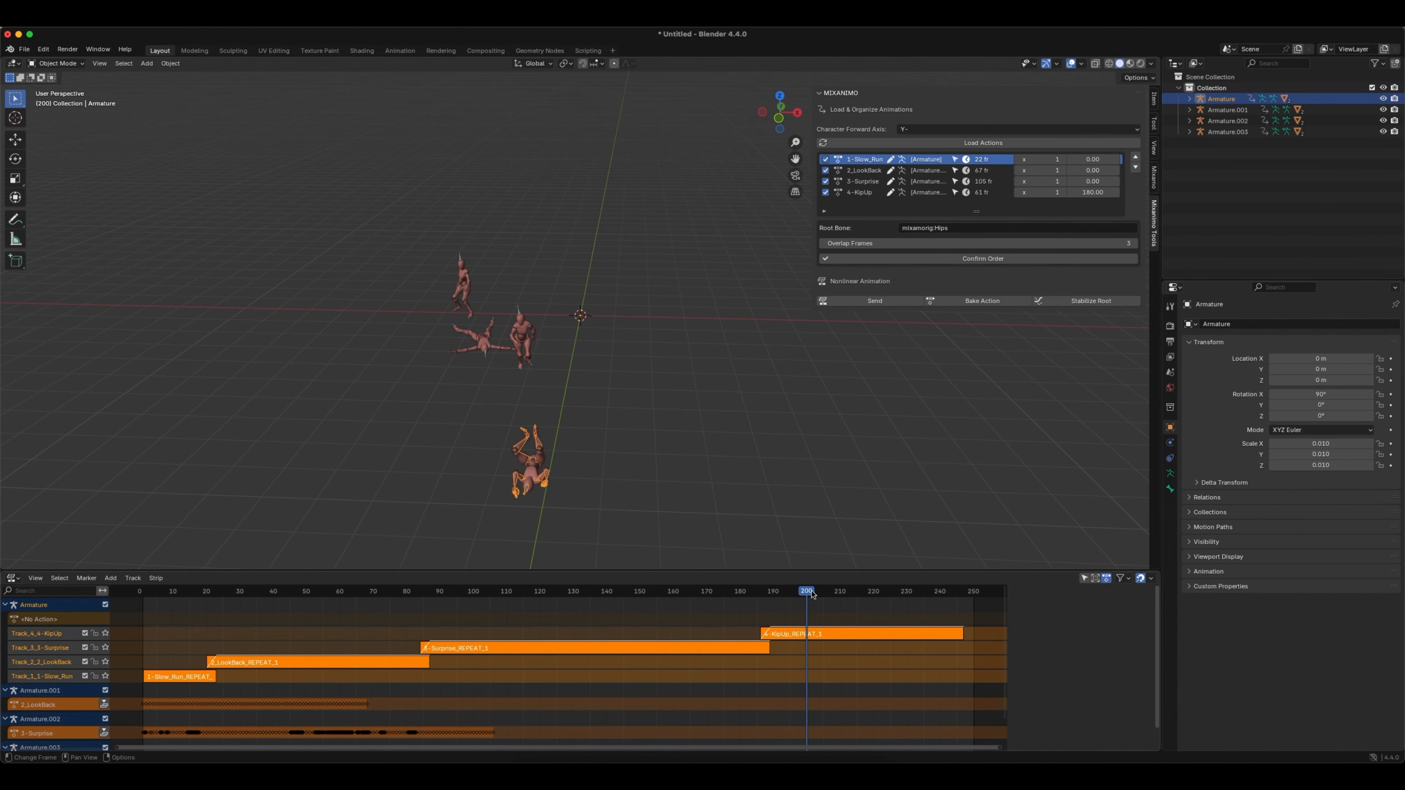
drag(807, 591, 760, 592)
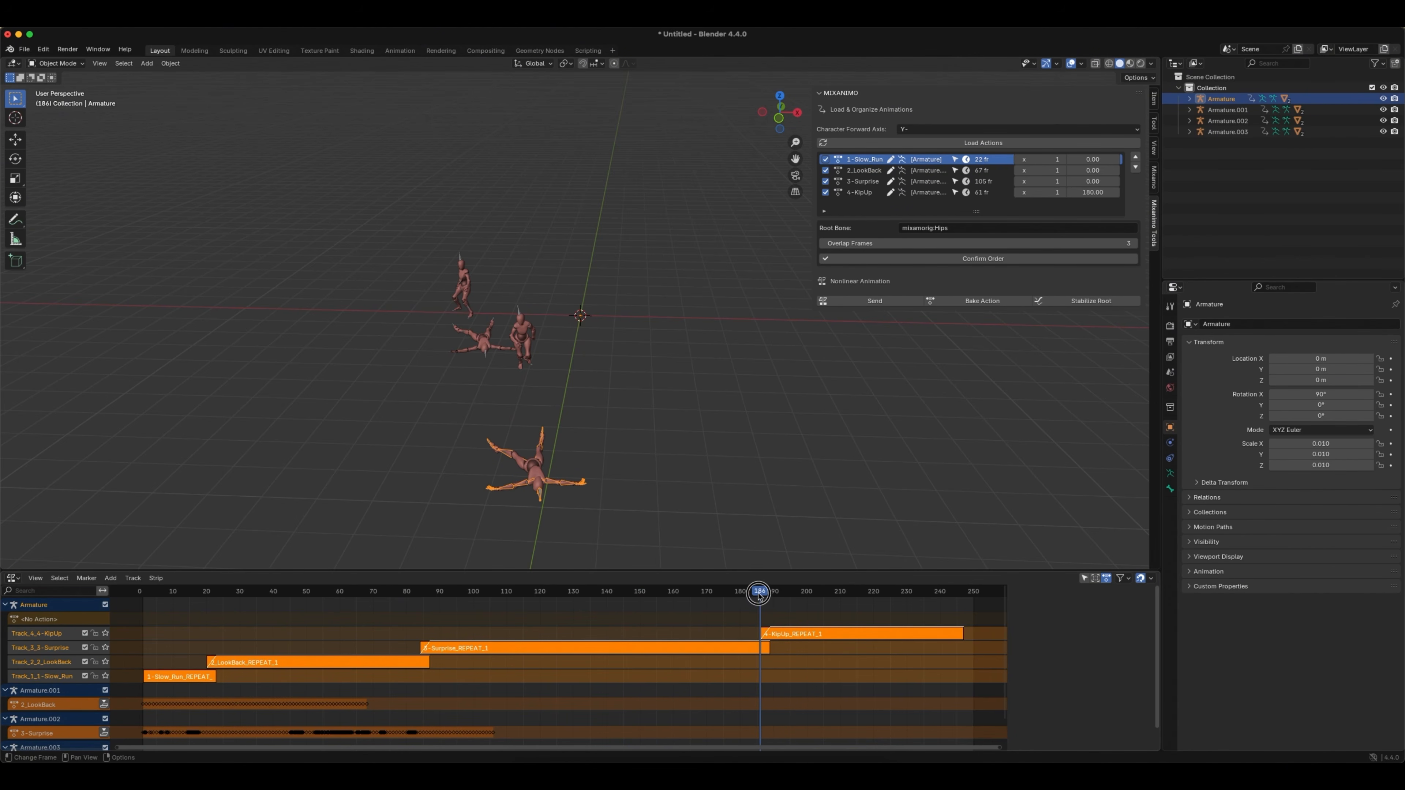
- Set the Blend In value of the 4-KipUp strip to 1
click(767, 634)
key(n)
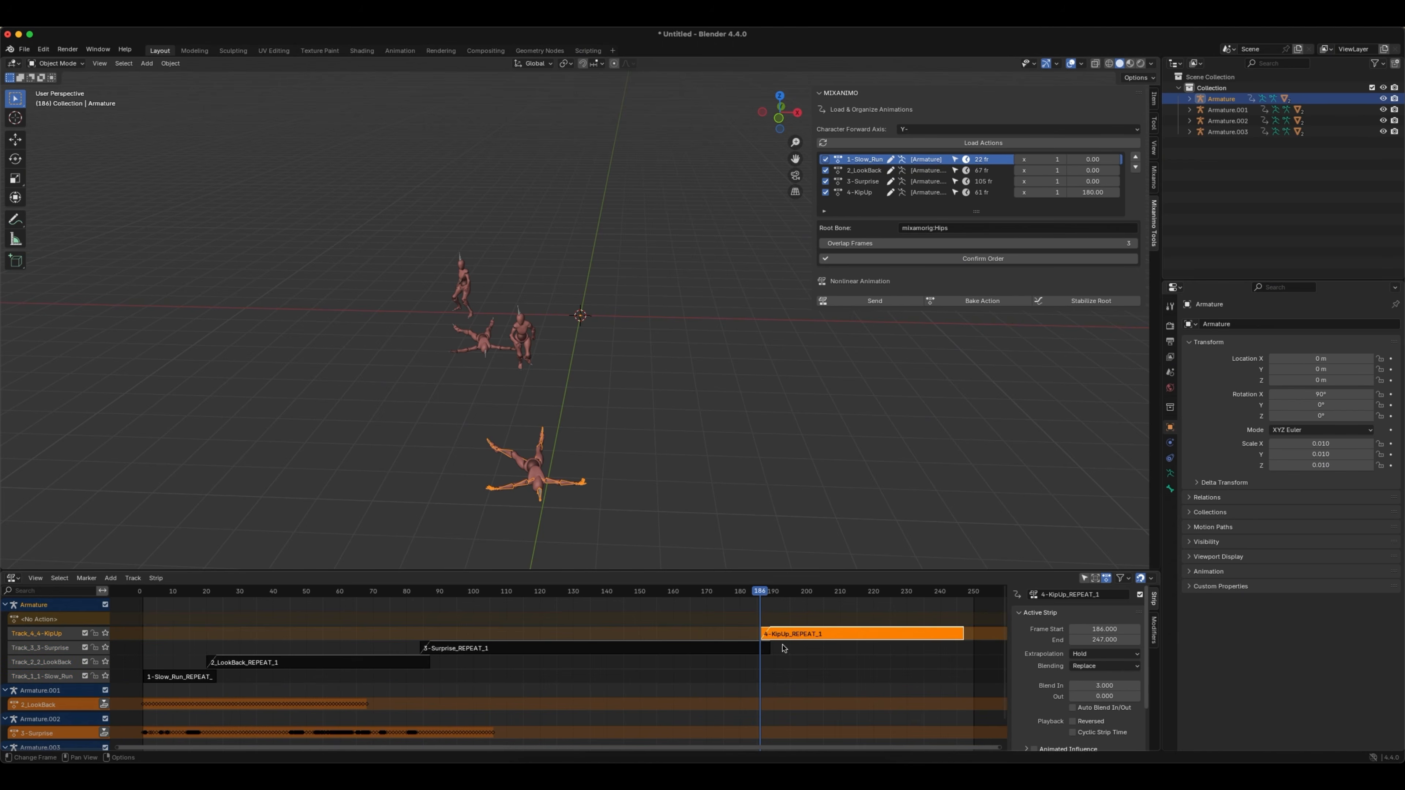
click(1121, 687)
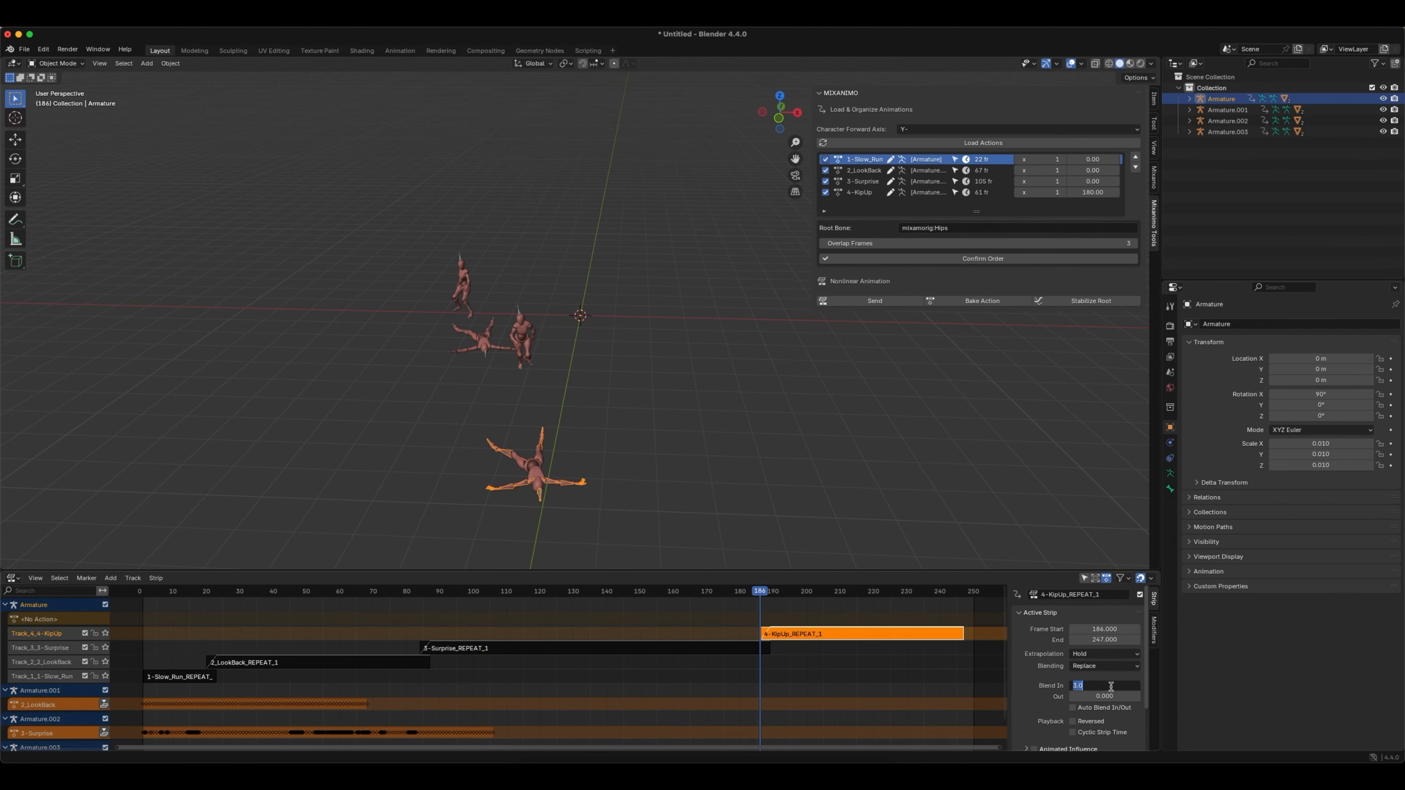
text(1)
key(Return)
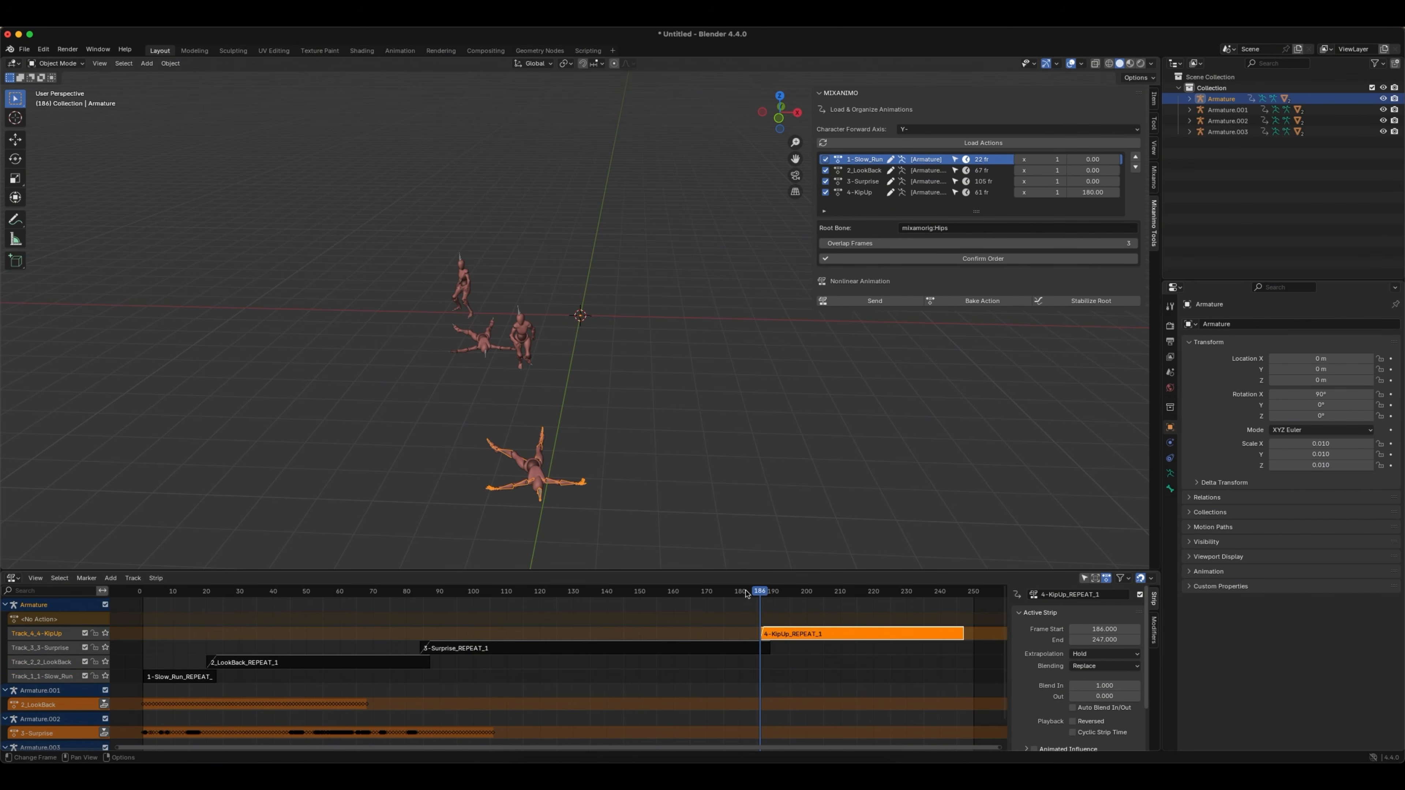
- Scrub between frames 186 and 189 with the character framed up close to compare its orientation going into 4-KipUp
drag(760, 592, 770, 594)
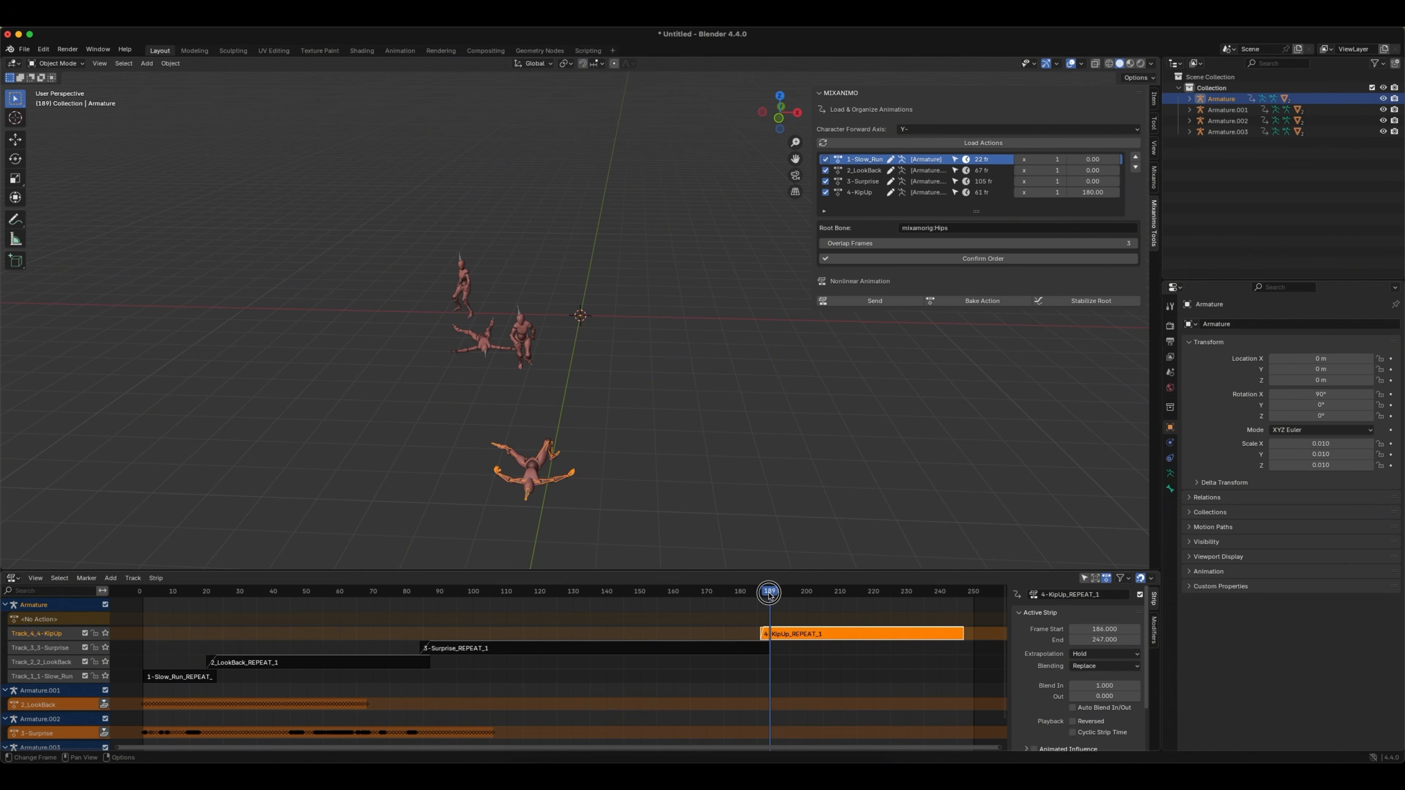
middle_drag(526, 499, 526, 505)
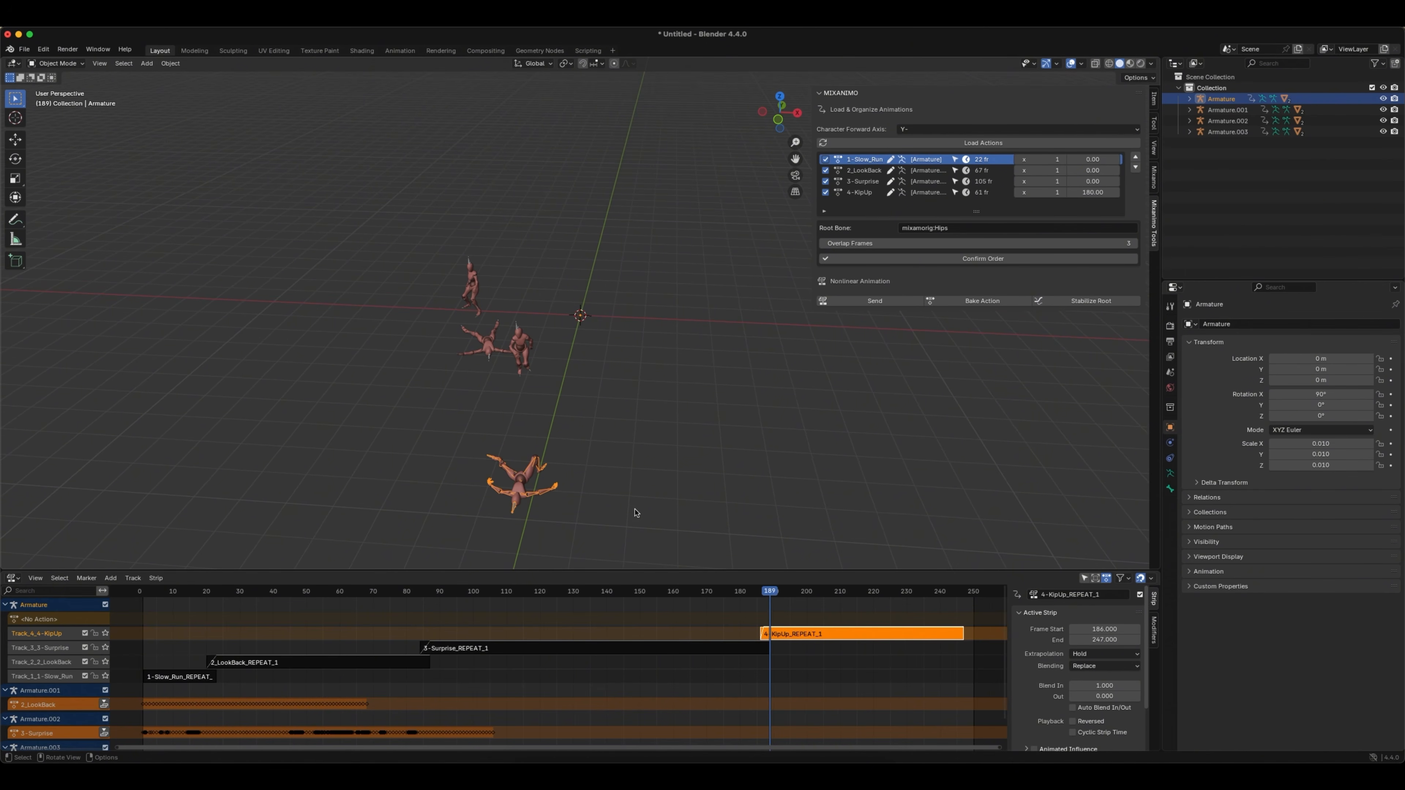
middle_drag(636, 512, 685, 336)
key(KP_Decimal)
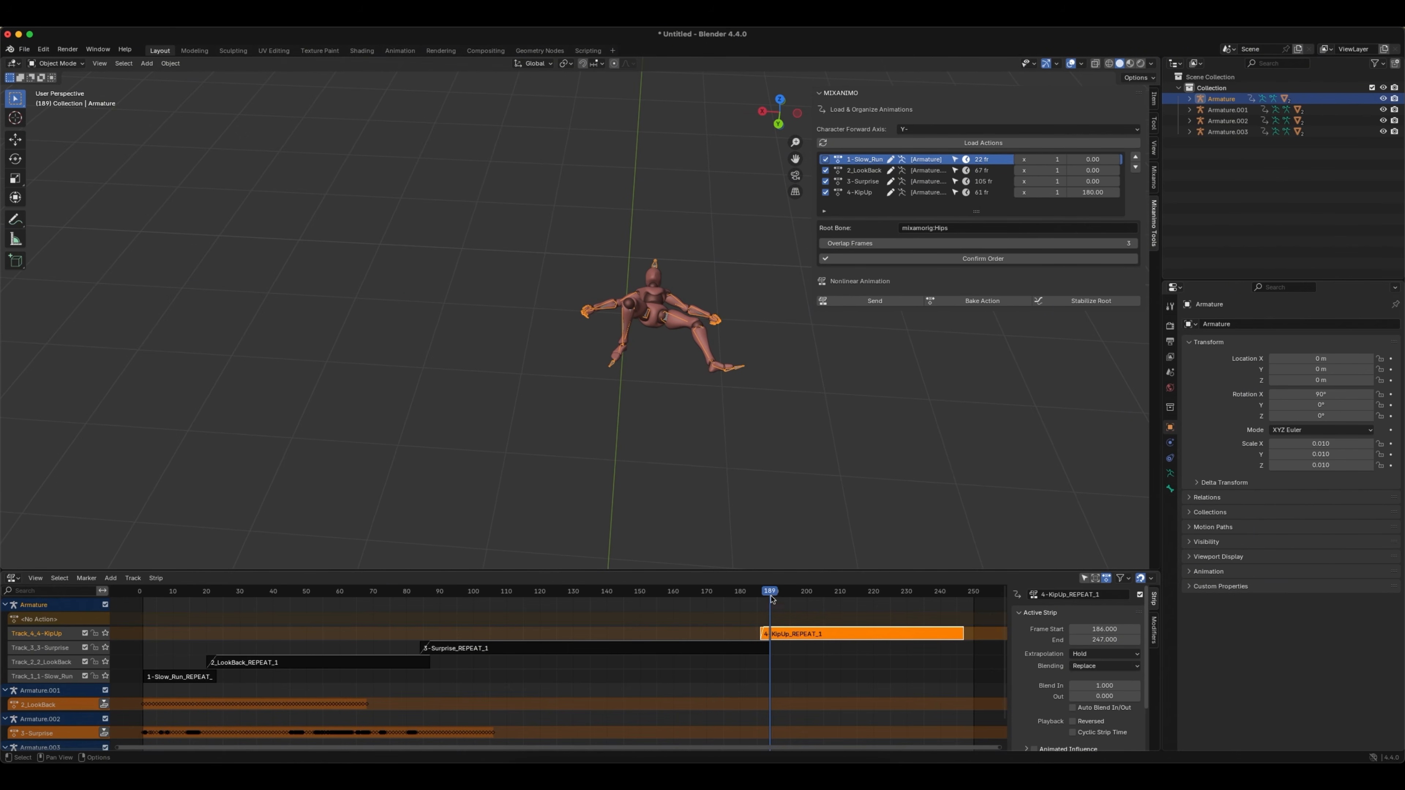
drag(772, 598, 760, 597)
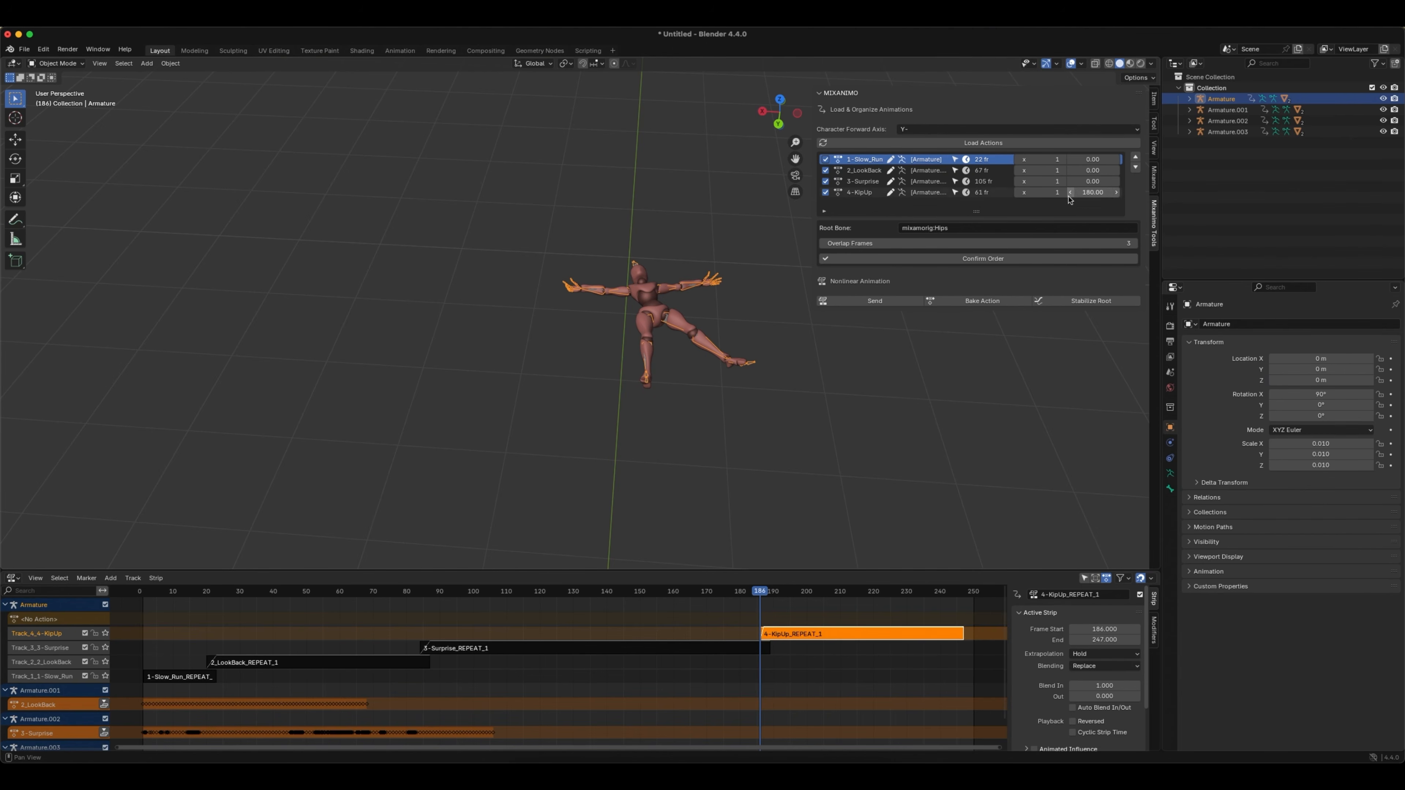
- Set the rotation value of the 4-KipUp action to 188 and resend the four actions to the armature
click(1092, 192)
text(188)
key(Return)
click(880, 302)
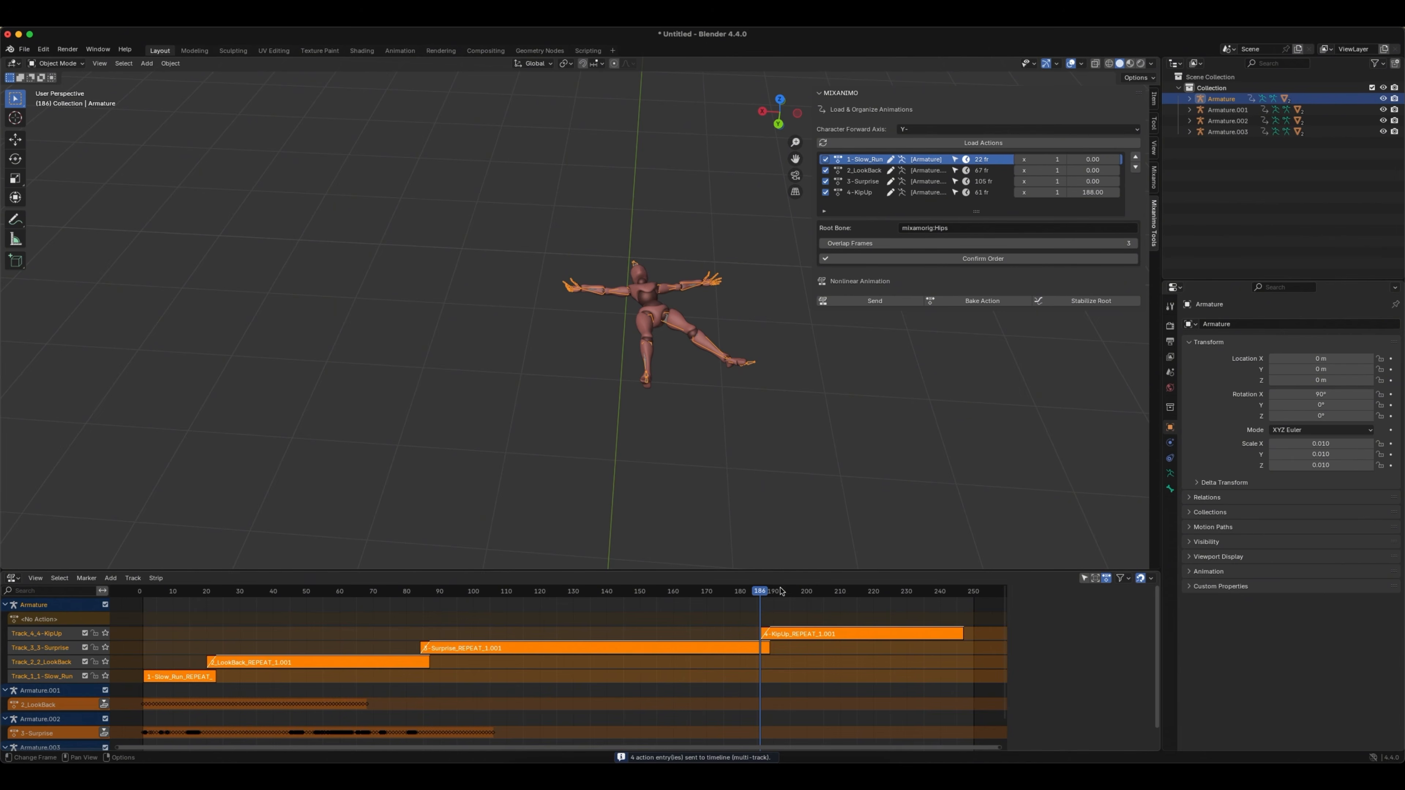
- Set the Blend In of the resent 4-KipUp strip to 1, with the playhead at frame 190
drag(760, 593, 772, 594)
click(770, 634)
key(n)
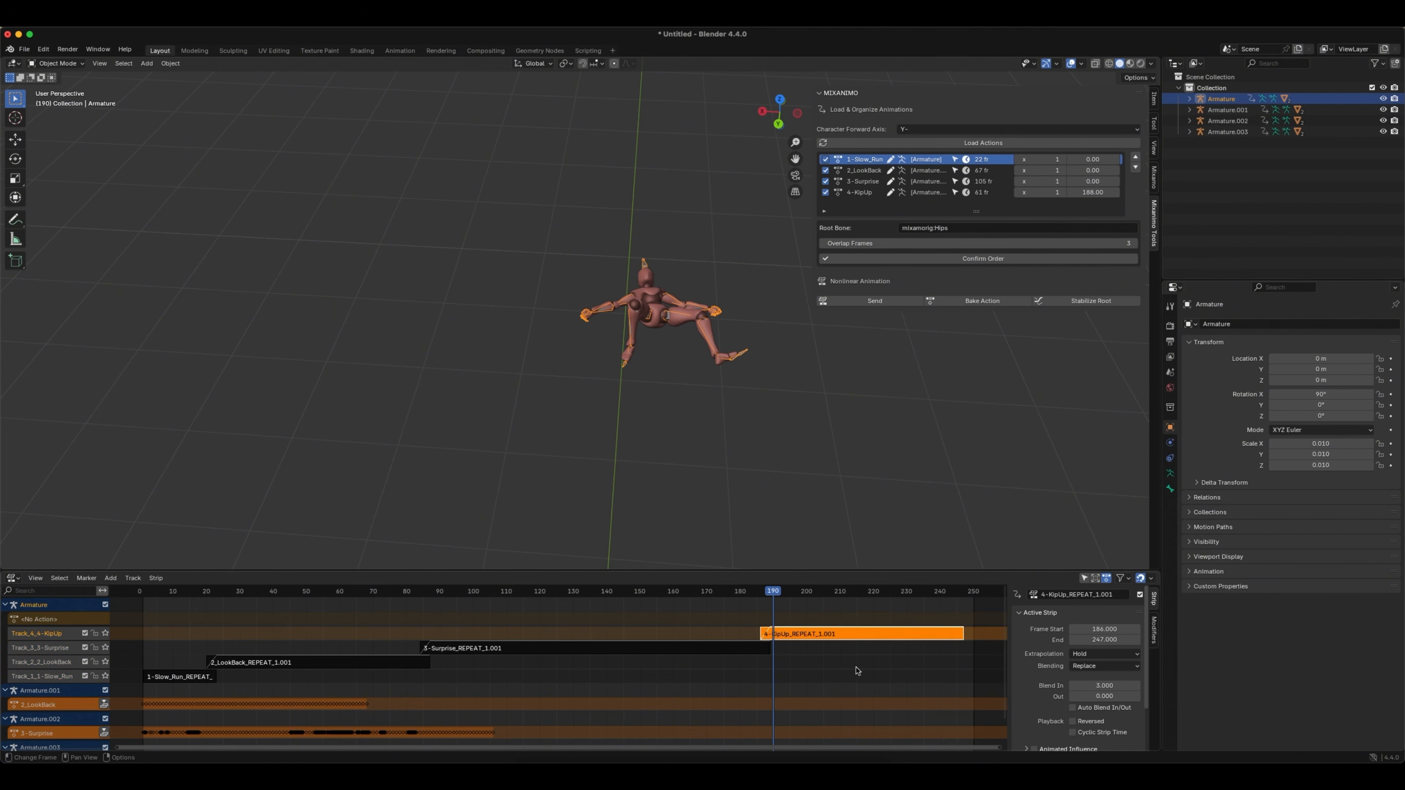
click(1112, 688)
key(Return)
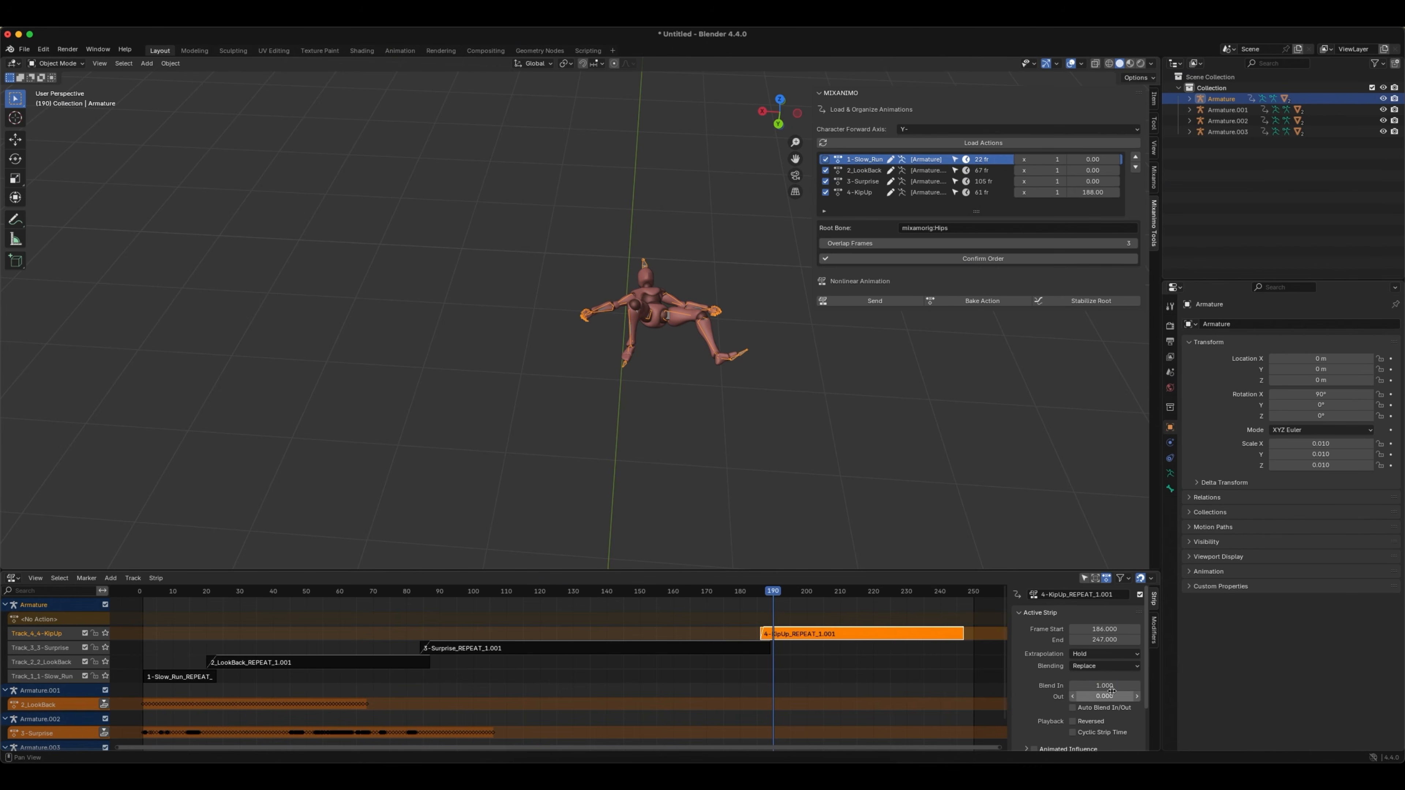
- Scrub back to frame 186 and inspect the character's alignment at the start of 4-KipUp
drag(773, 592, 760, 594)
middle_drag(693, 313, 640, 397)
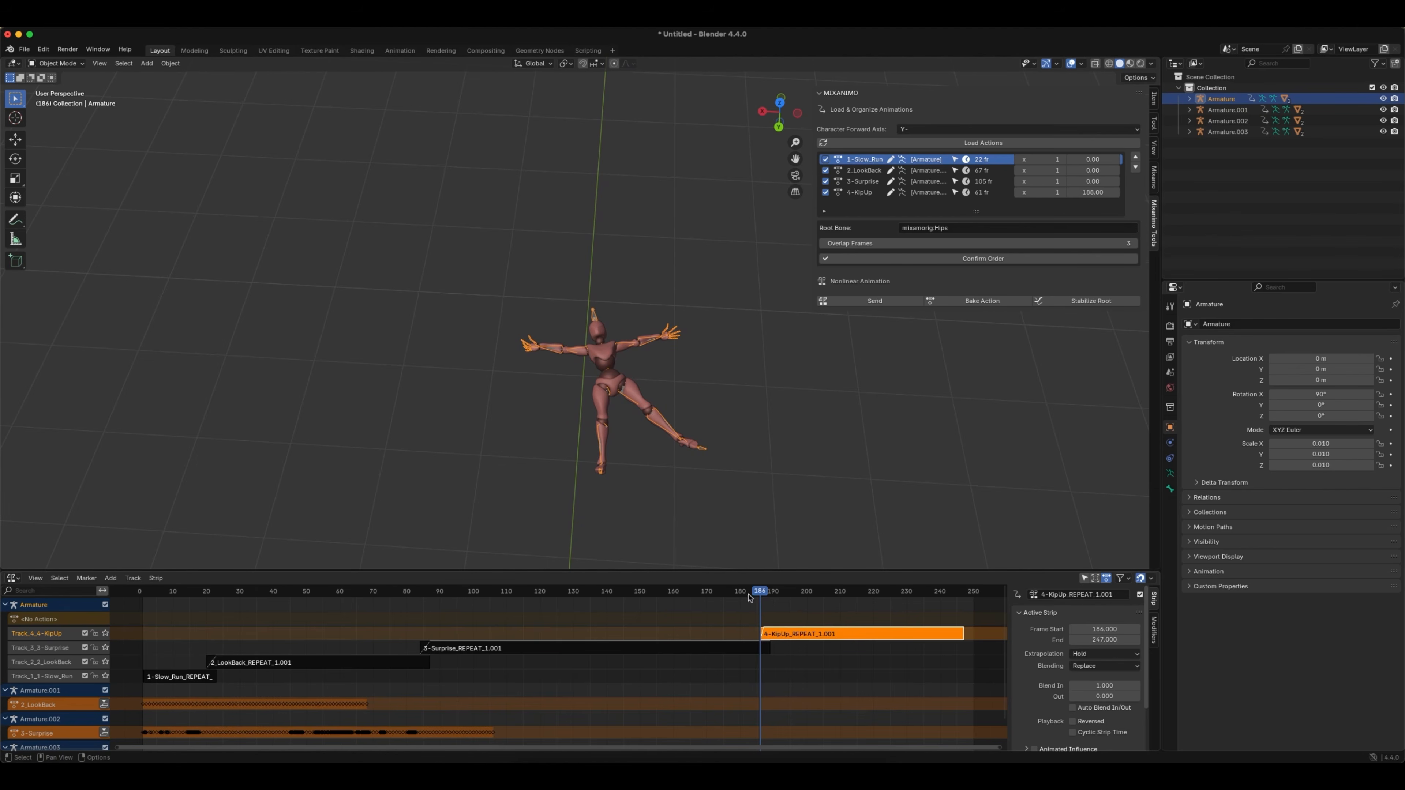
drag(759, 594, 760, 593)
drag(761, 591, 760, 593)
- Set the 4-KipUp rotation value to 192, confirm the order, and resend the four actions
click(1102, 193)
text(192)
key(Return)
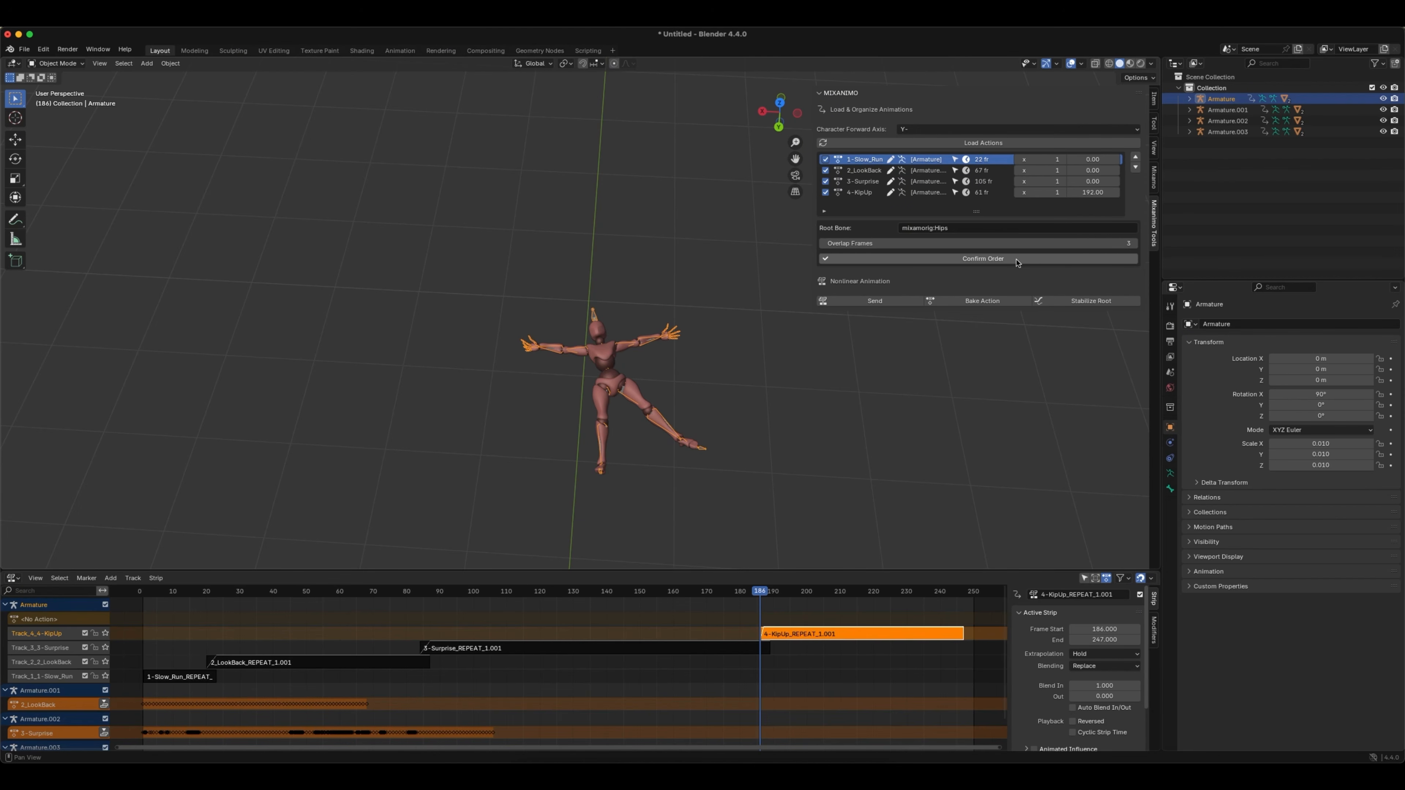
click(985, 259)
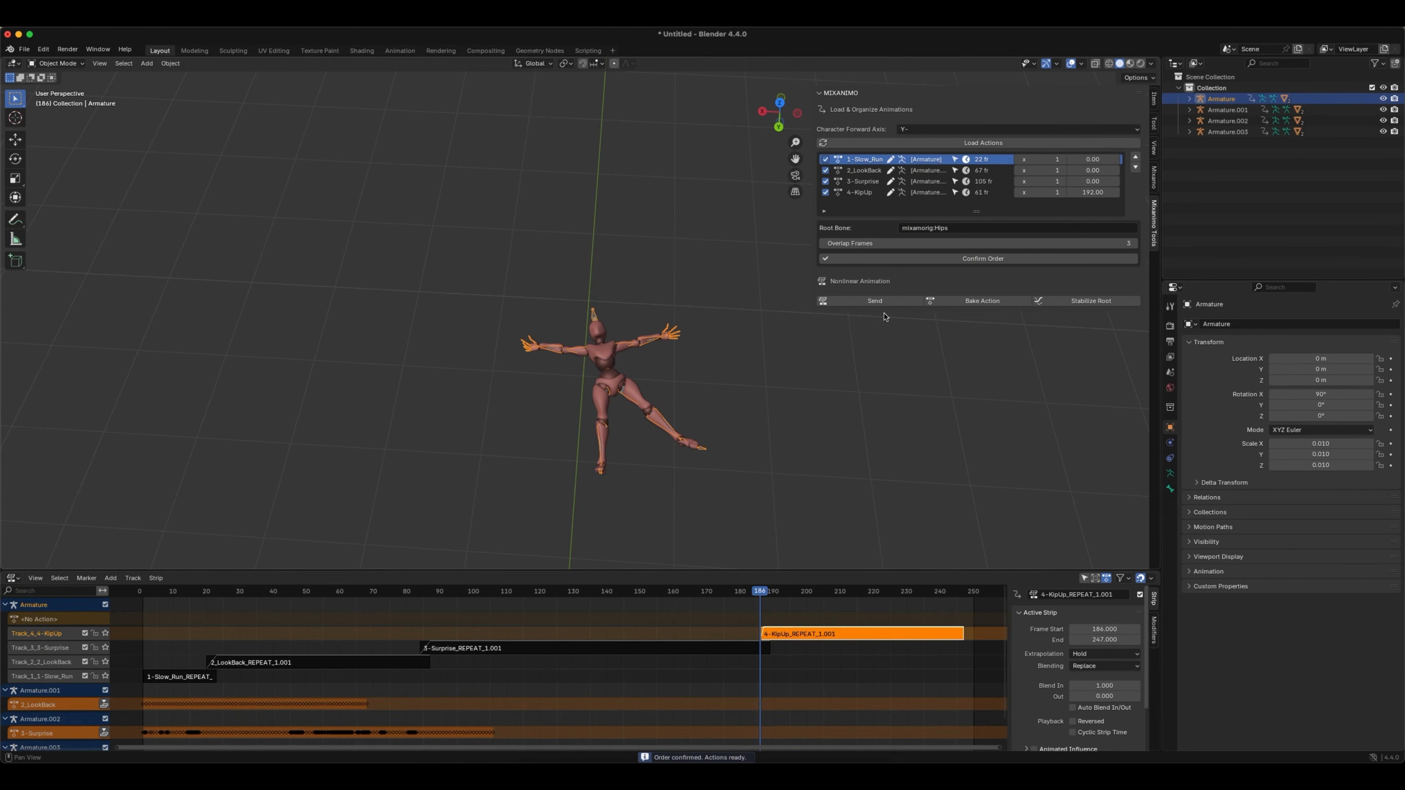
click(875, 301)
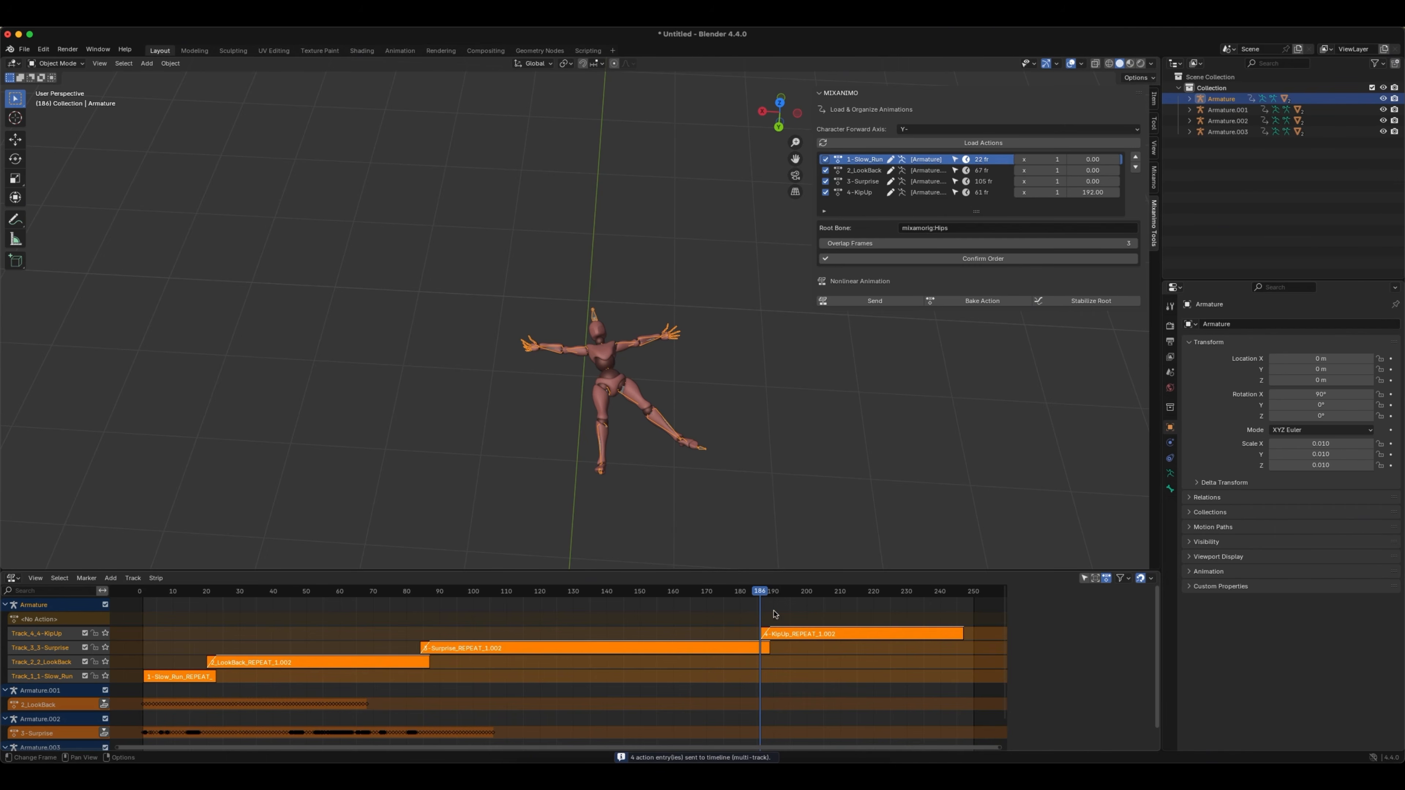
- Set the Blend In of the newly sent 4-KipUp strip to 1
click(774, 635)
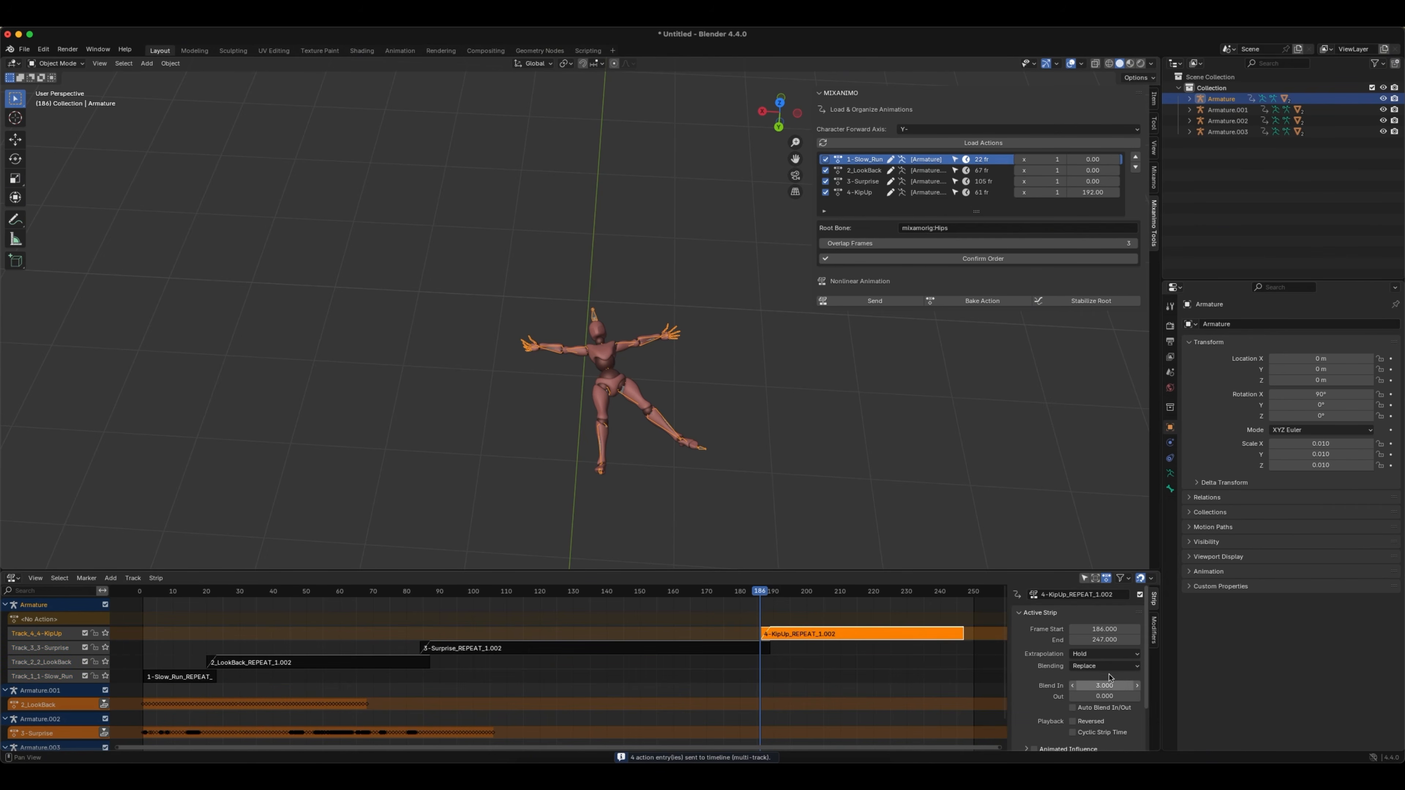
double_click(1103, 685)
text(1)
key(Return)
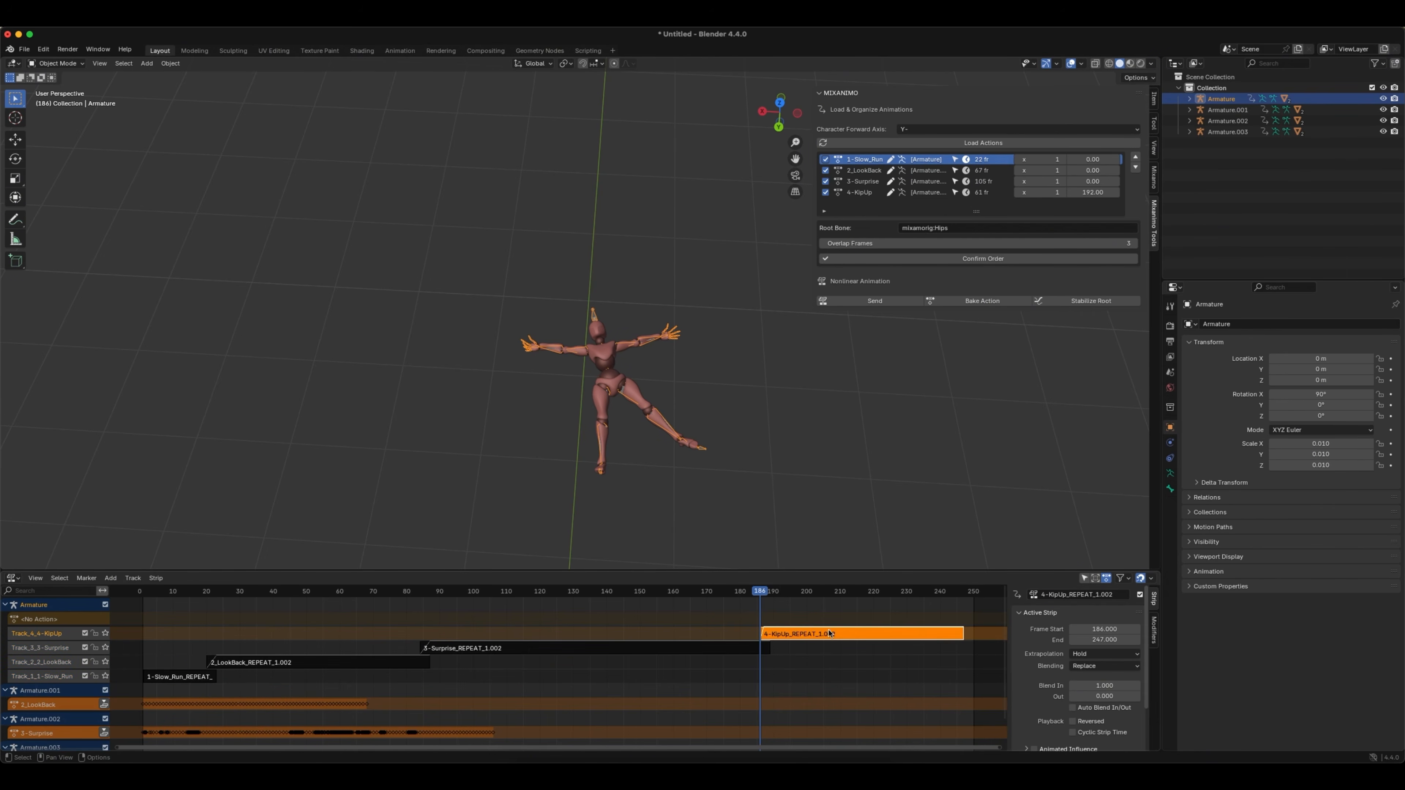
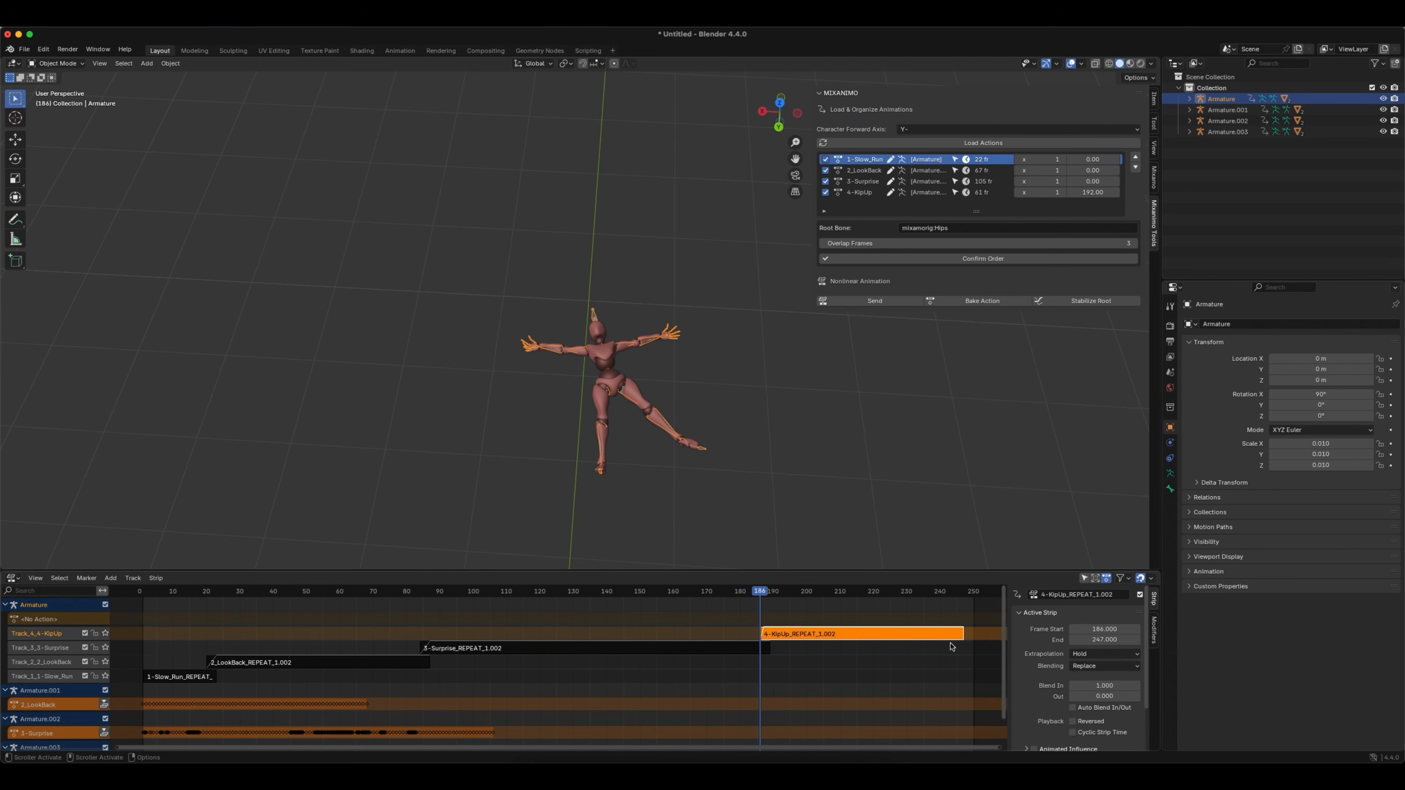
- Scrub between frames 186 and 187 to check the pose change from 3-Surprise into 4-KipUp
drag(769, 595, 759, 591)
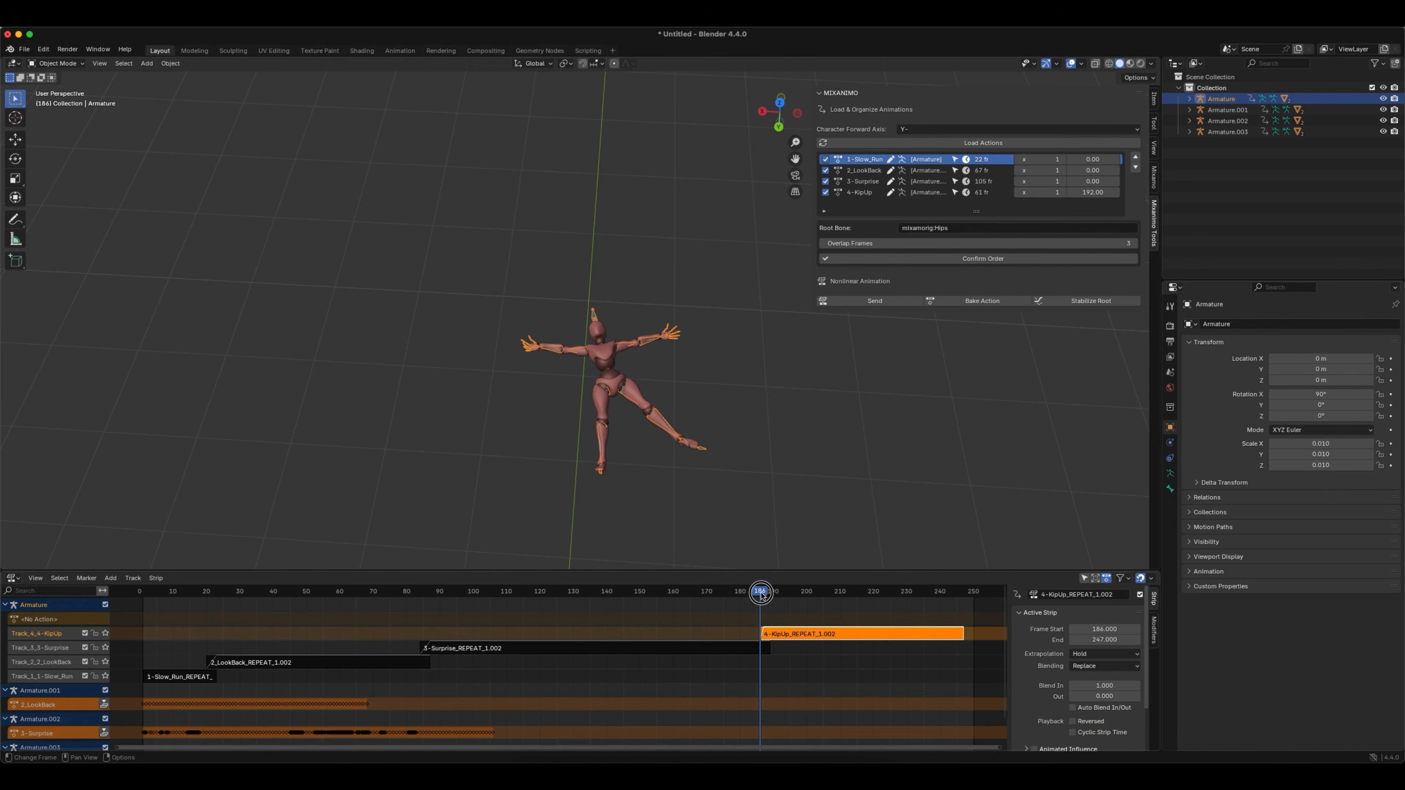
drag(759, 590, 763, 594)
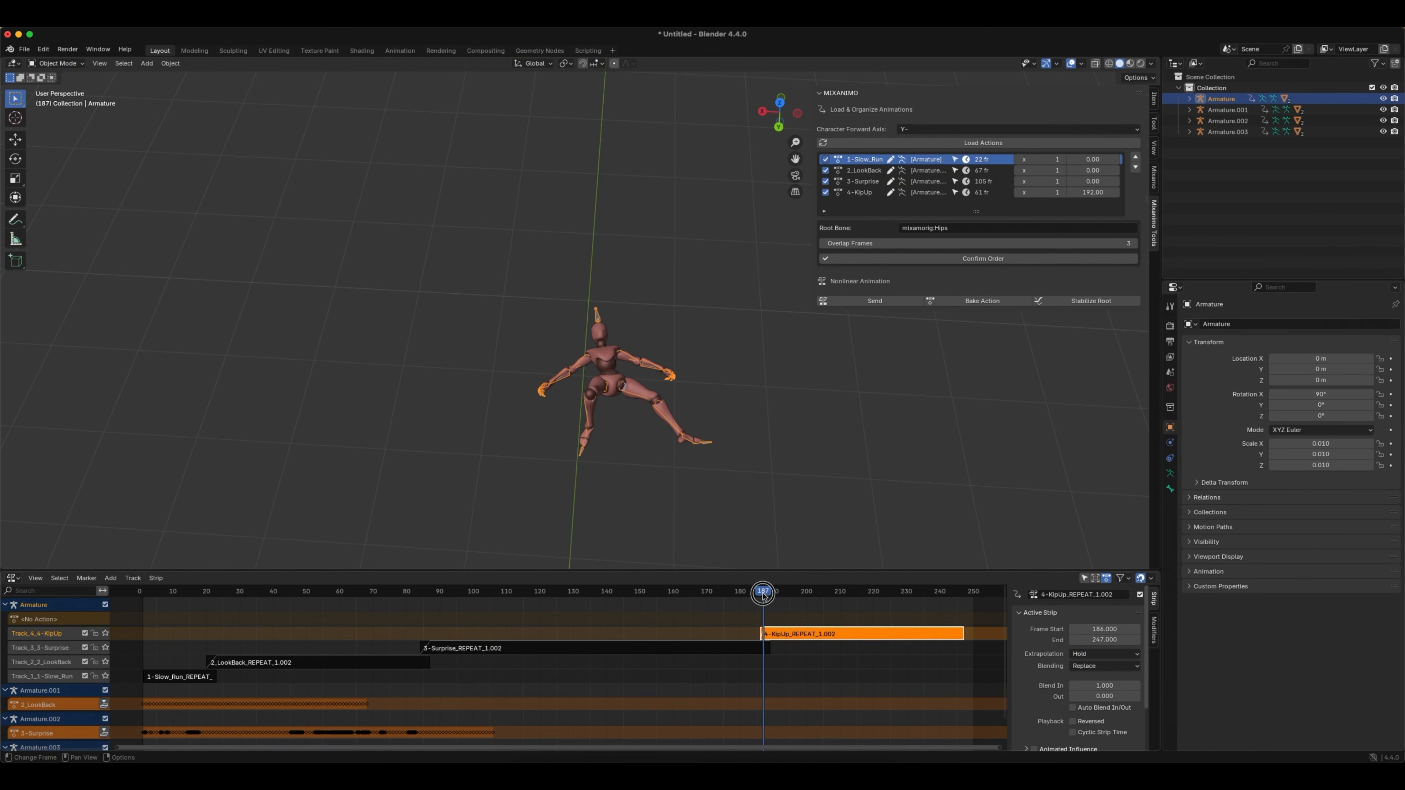
drag(759, 595, 759, 594)
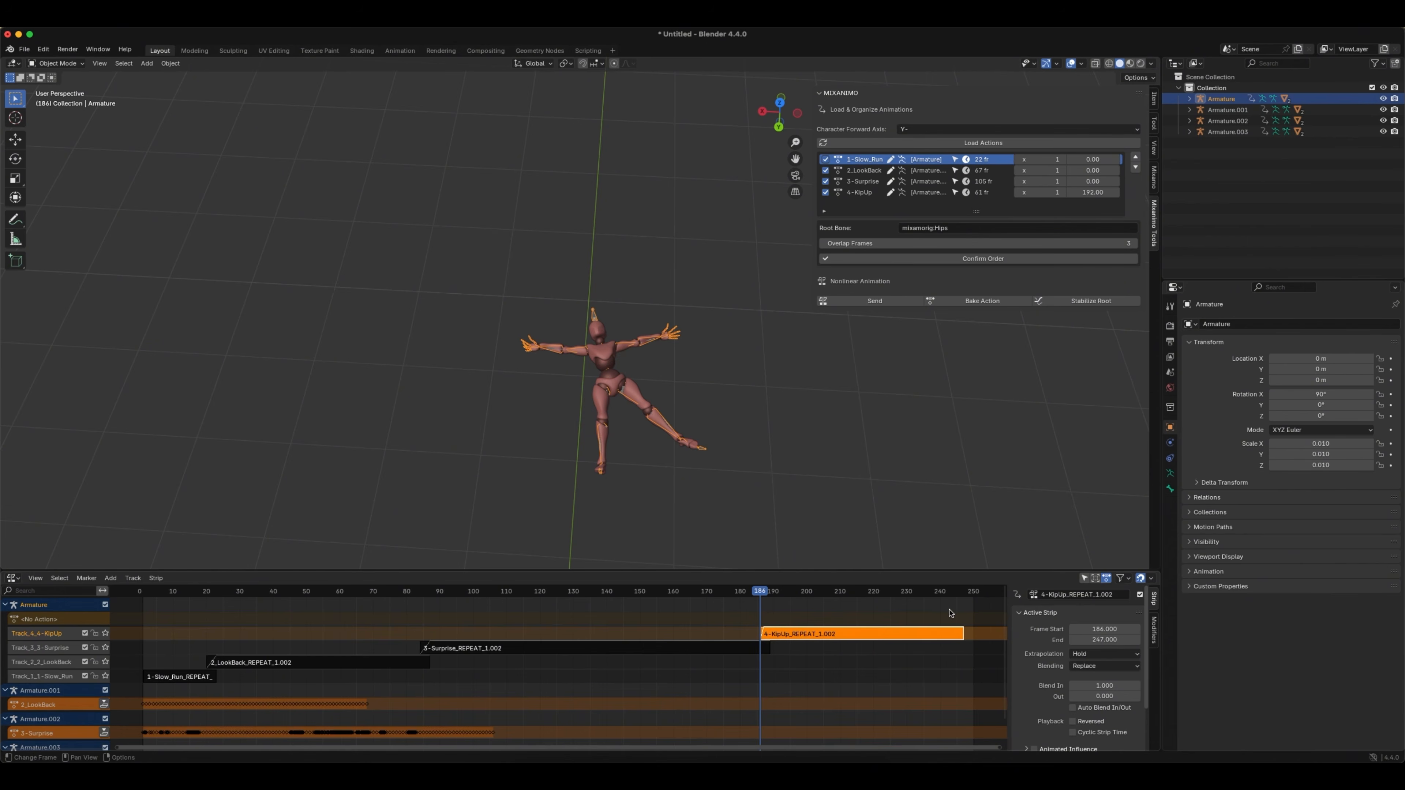
- Shift the 4-KipUp strip to start at frame 194, leaving a gap after 3-Surprise, and place the playhead at frame 193
drag(949, 613, 161, 684)
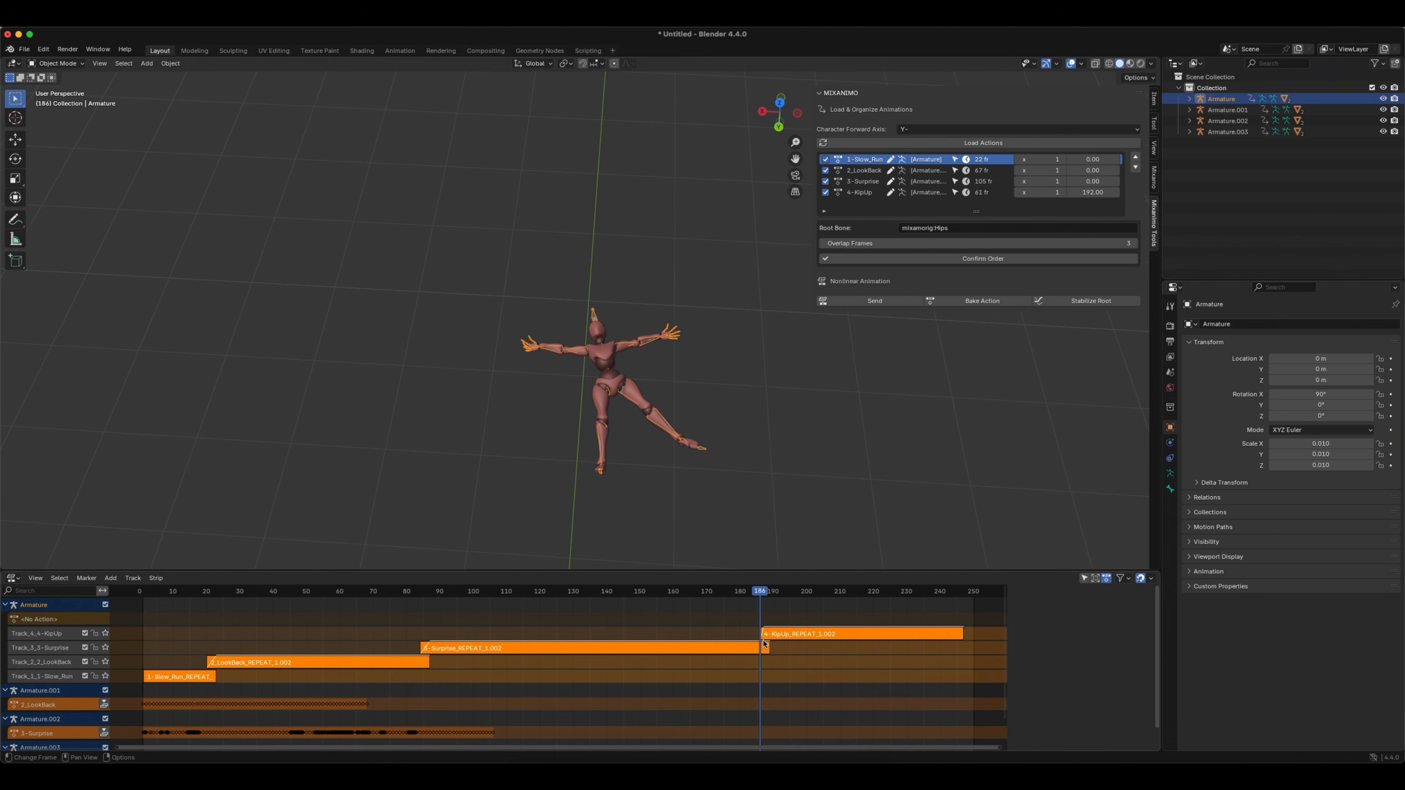
click(780, 632)
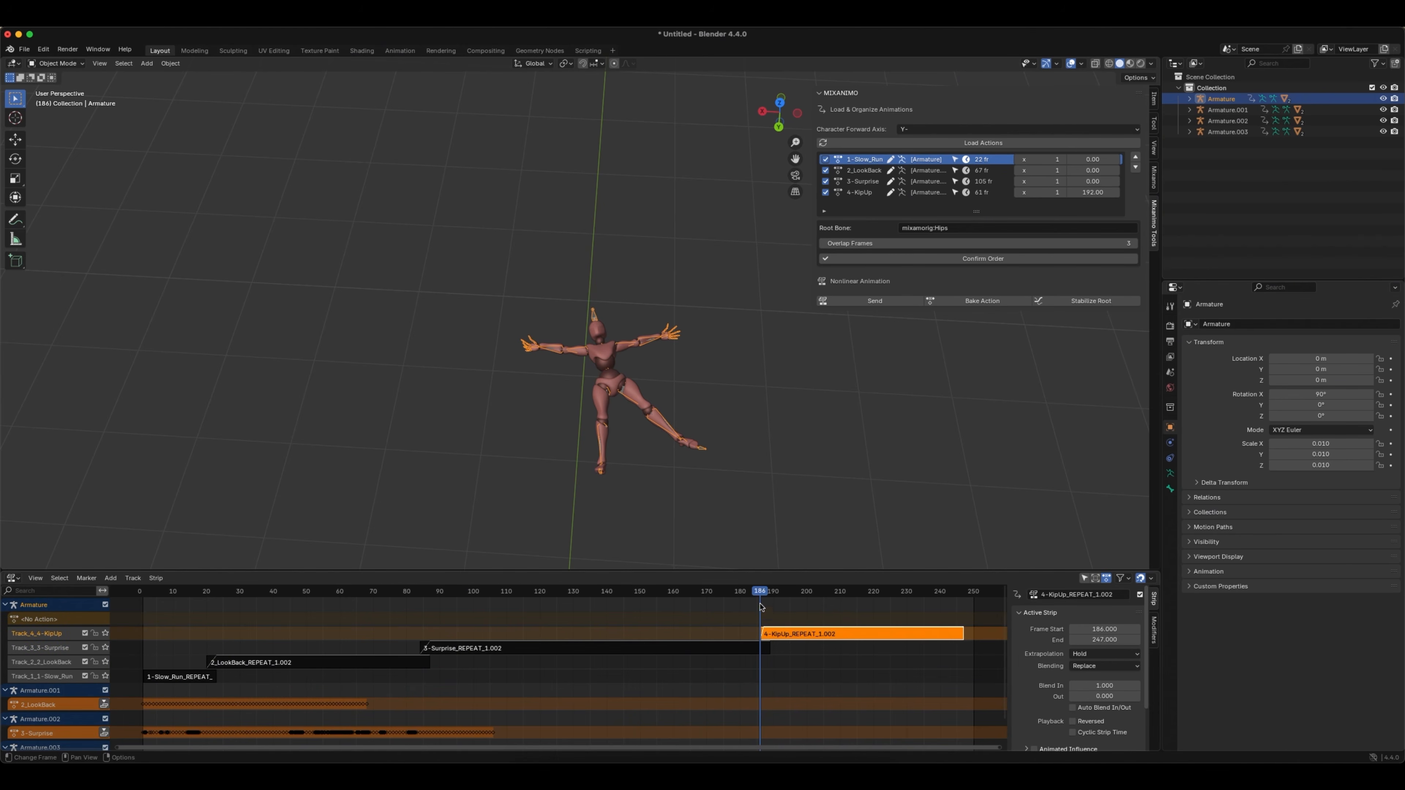
mouse_move(757, 594)
mouse_down()
mouse_move(796, 633)
mouse_move(774, 593)
mouse_move(788, 593)
mouse_move(773, 593)
mouse_move(801, 634)
mouse_move(783, 599)
mouse_up()
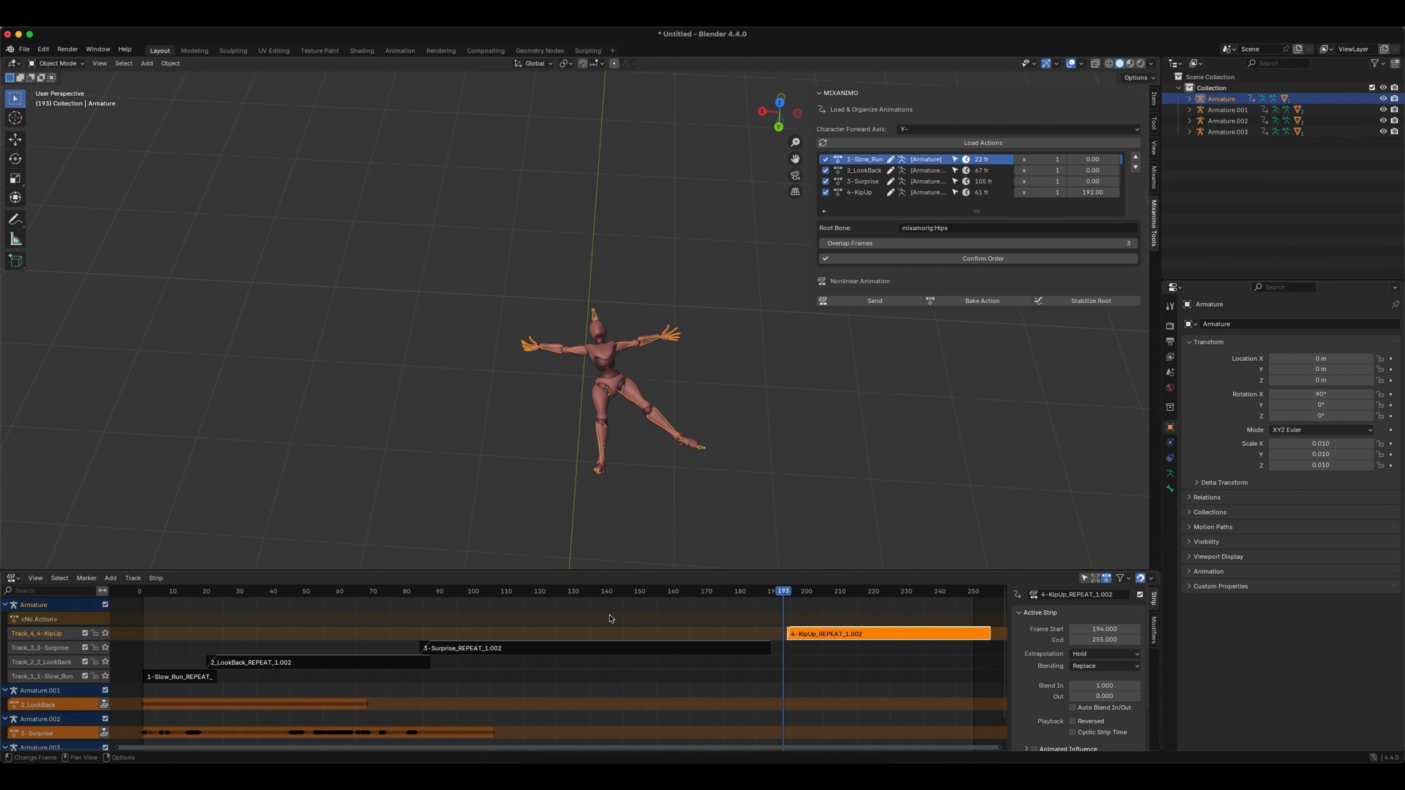
- Bake the four selected strips into a single action and show its keyframes in the Timeline up to the end
drag(888, 606, 173, 700)
click(968, 302)
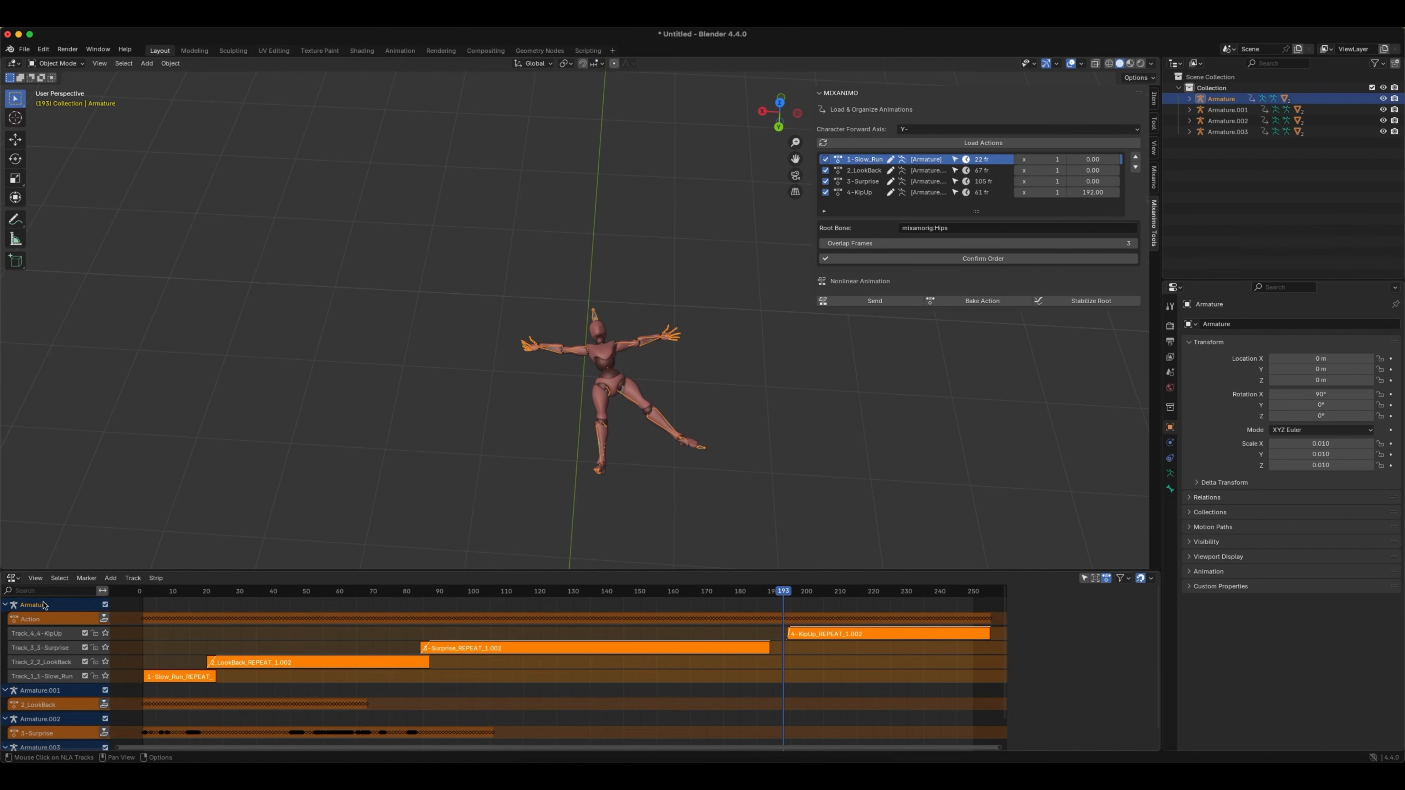
click(12, 577)
click(159, 624)
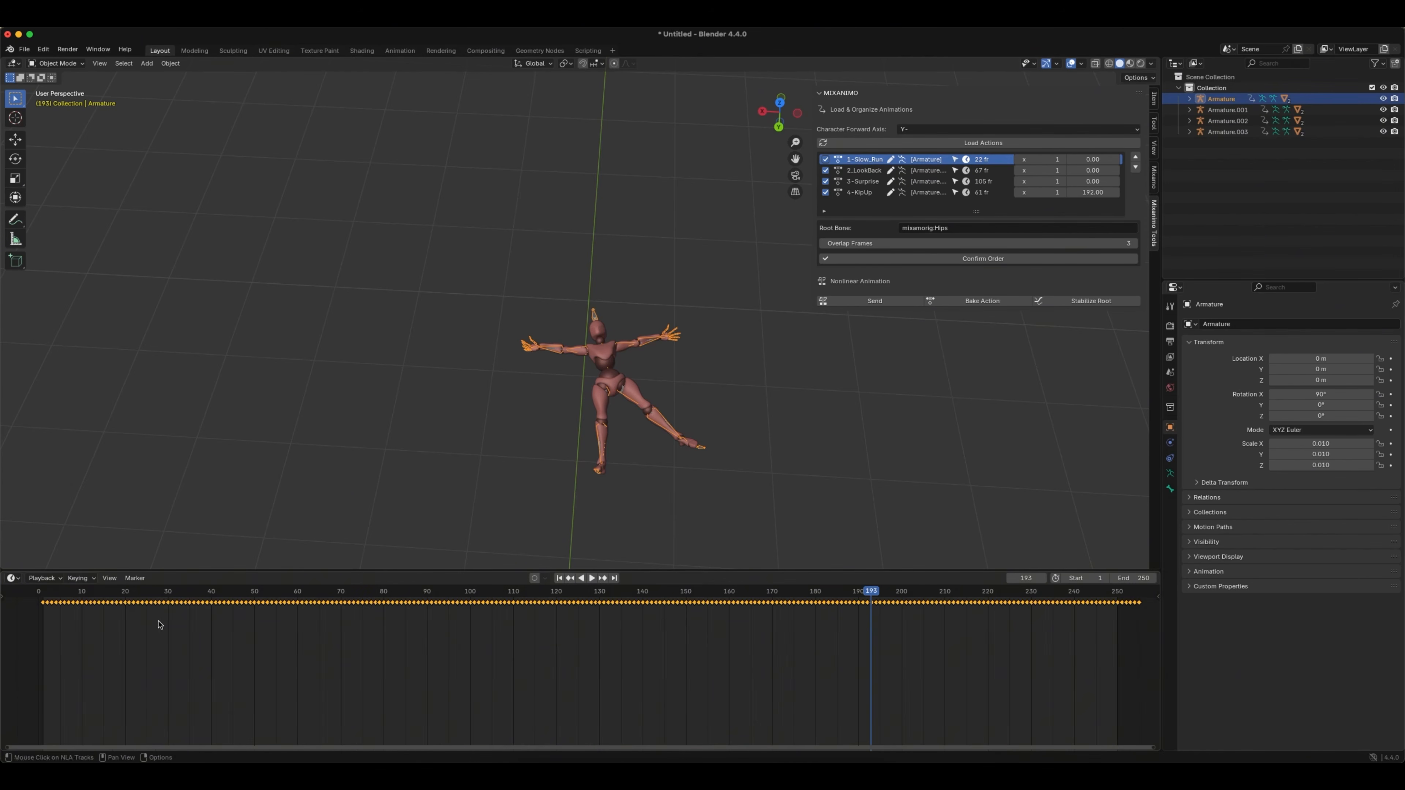
scroll(850, 643, right, 3)
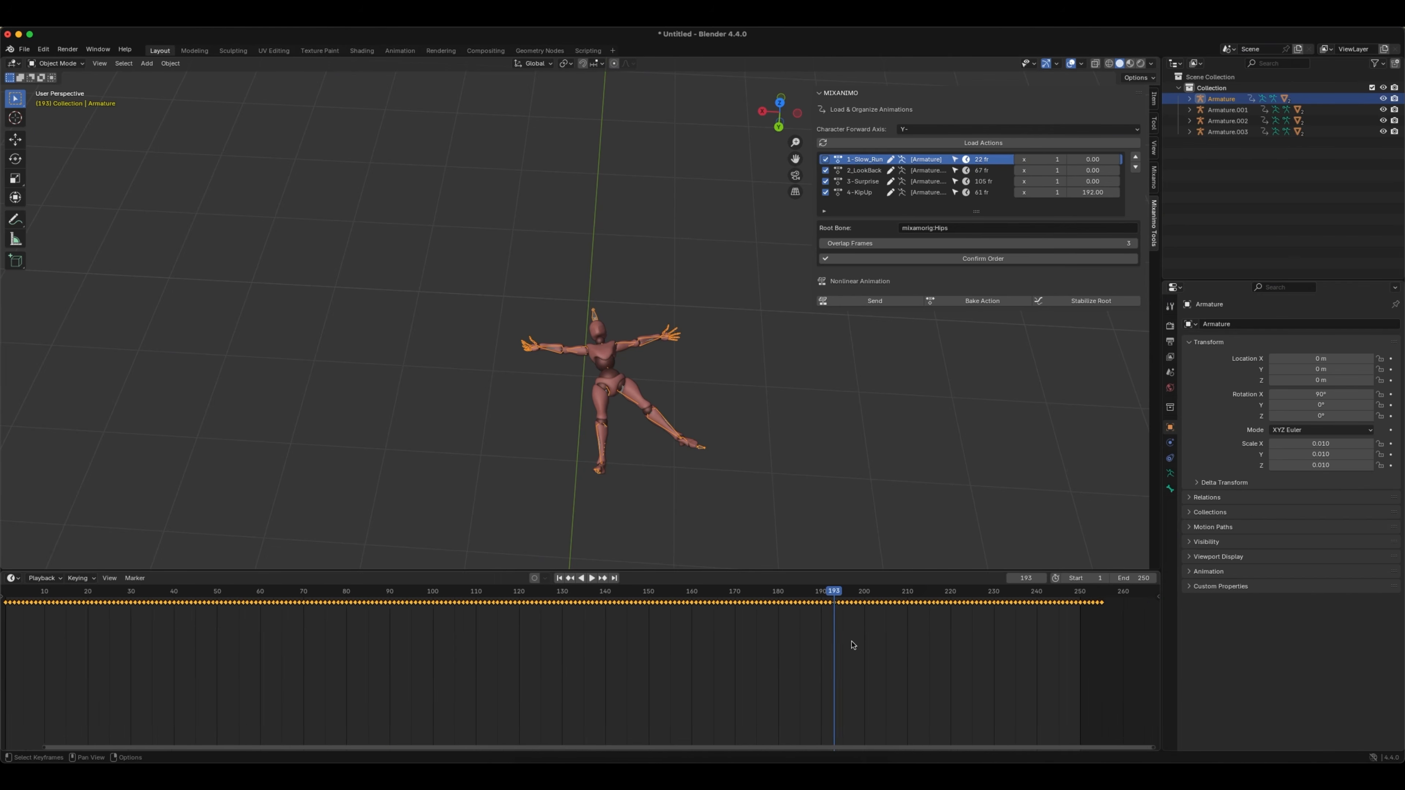
- Delete the armature's baked keyframes from frame 189 to 193, just before the KipUp section
scroll(852, 644, right, 5)
mouse_move(633, 590)
mouse_down()
mouse_move(533, 593)
mouse_move(636, 599)
mouse_up()
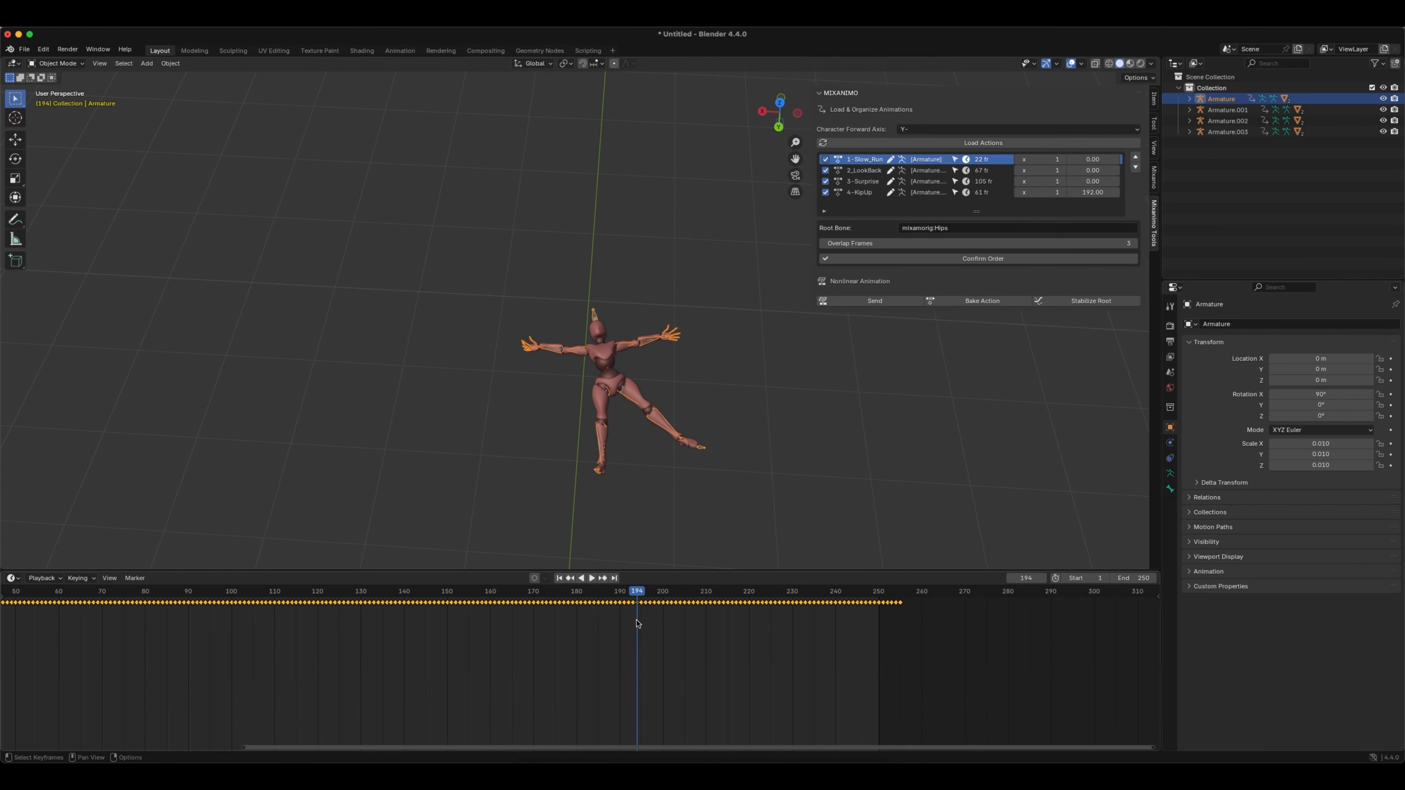
scroll(647, 634, up, 4)
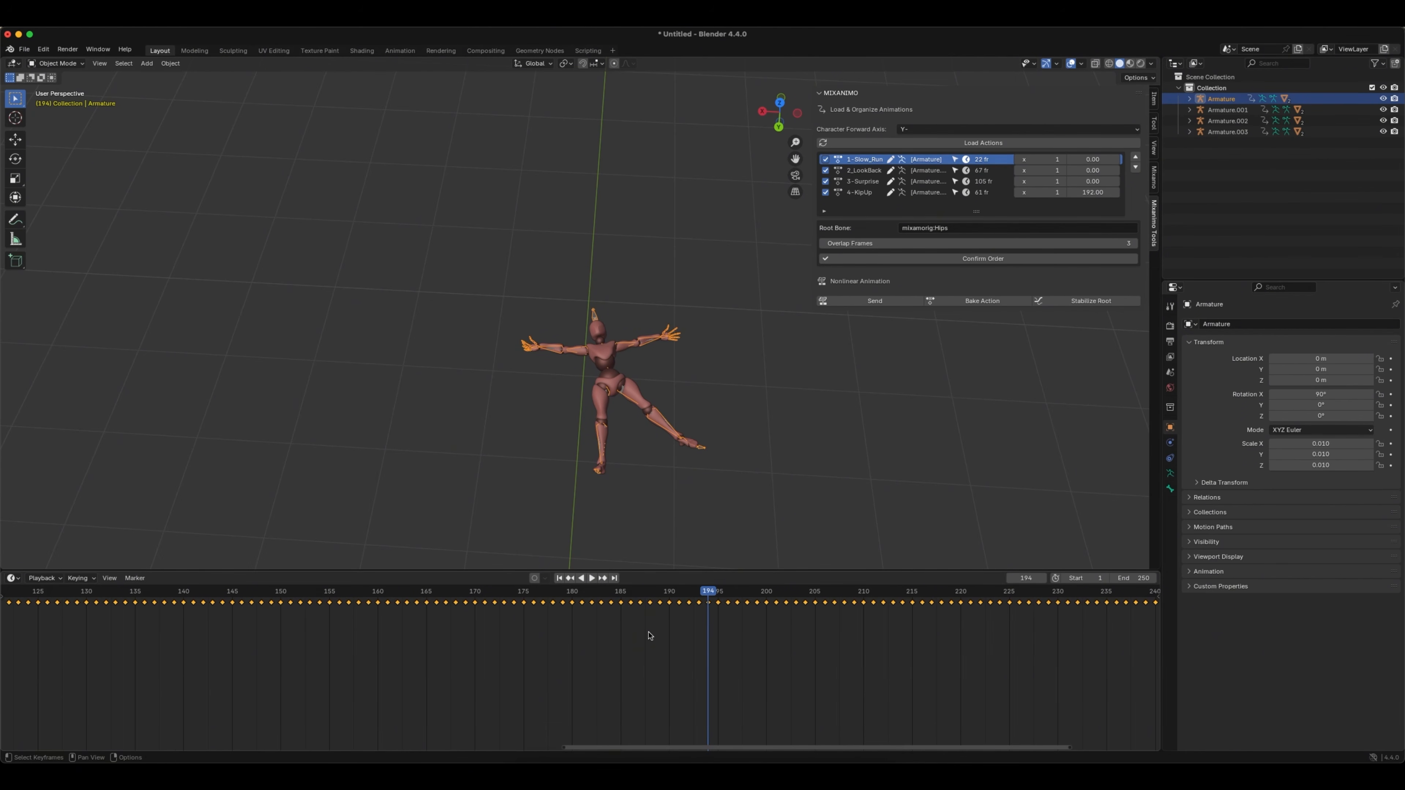
scroll(649, 632, left, 2)
scroll(649, 633, right, 5)
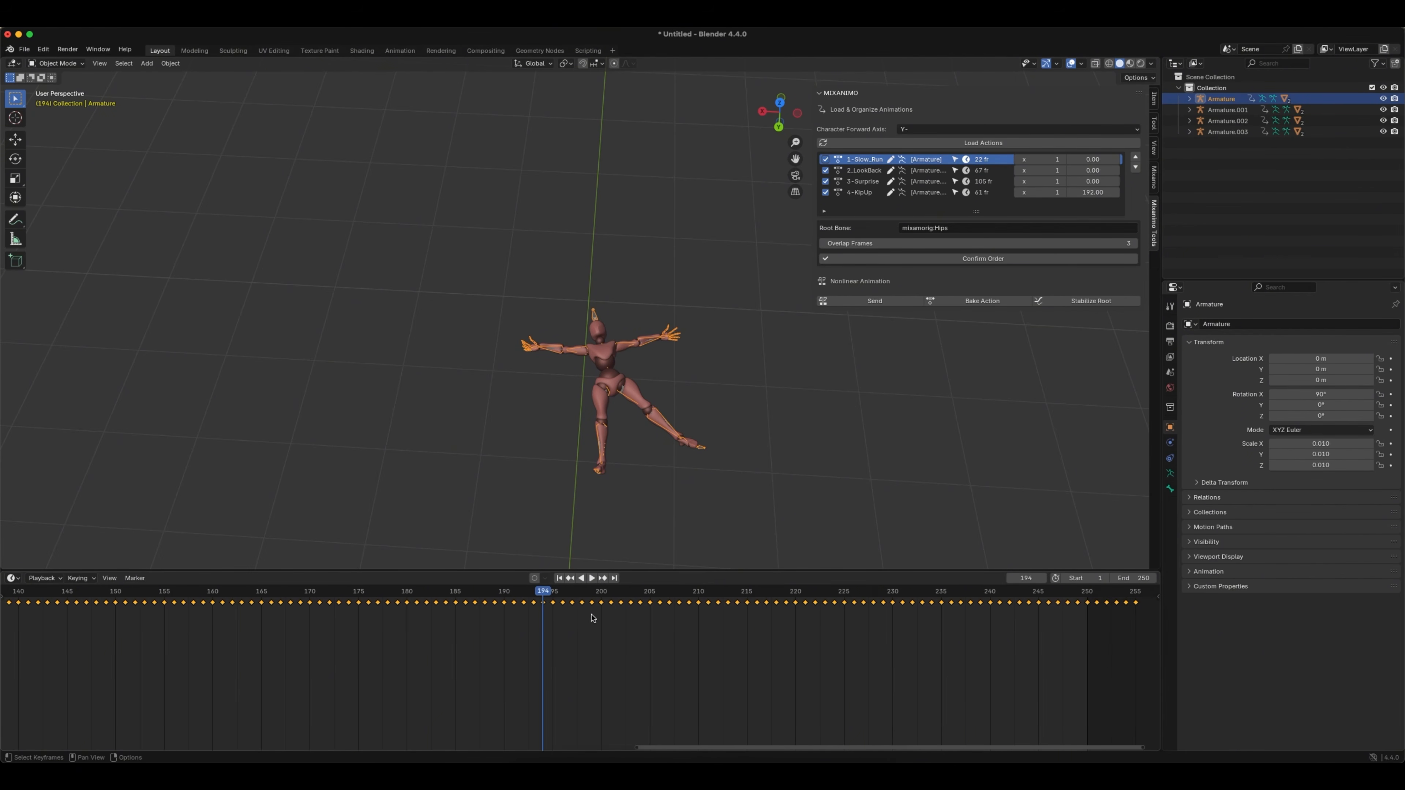
drag(544, 597, 495, 597)
click(496, 618)
mouse_move(498, 594)
mouse_down()
mouse_move(554, 596)
mouse_move(489, 598)
mouse_up()
key(x)
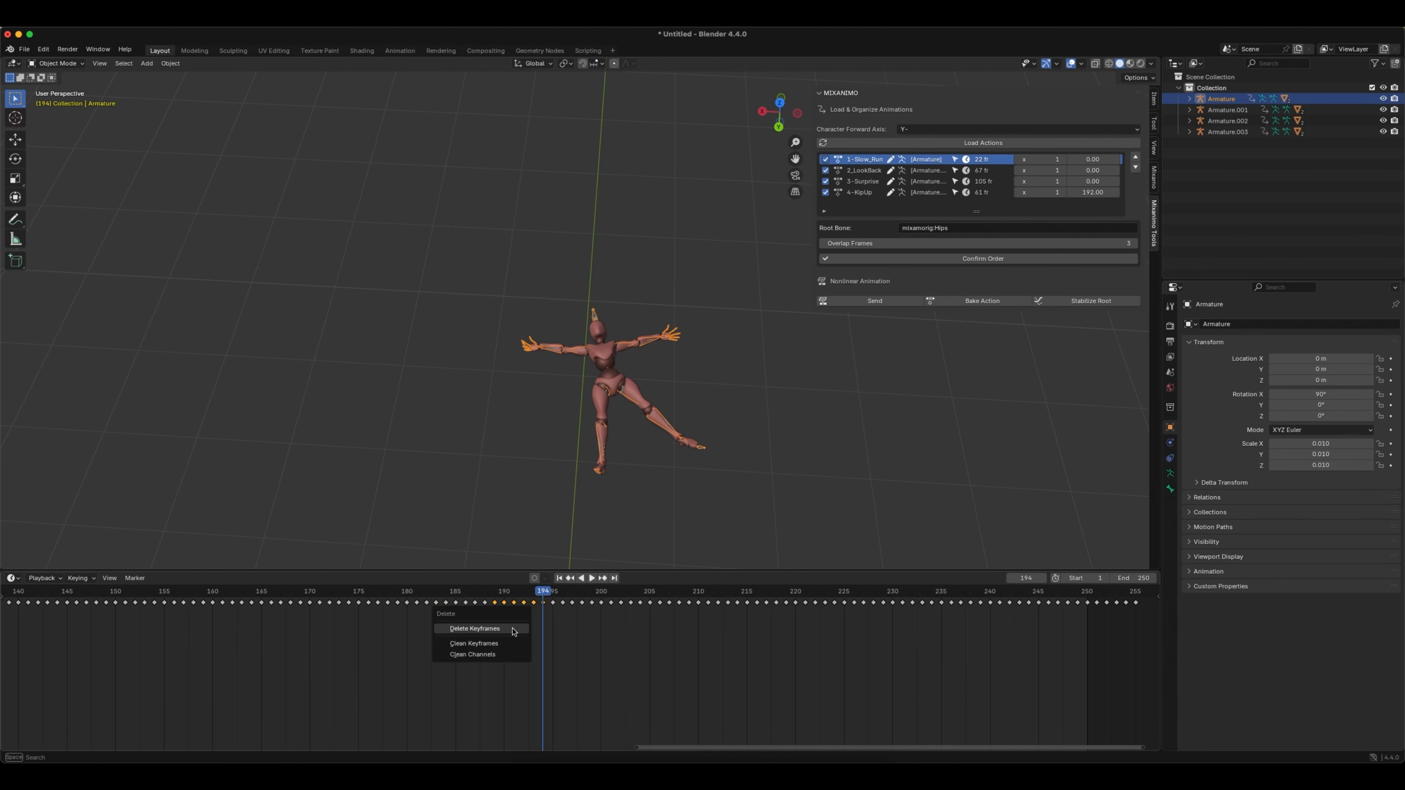
click(513, 630)
- Play back the animation from before frame 189 to check the transition across the keyframe gap
drag(529, 591, 407, 590)
ctrl+scroll(516, 644, down, 4)
scroll(516, 643, down, 3)
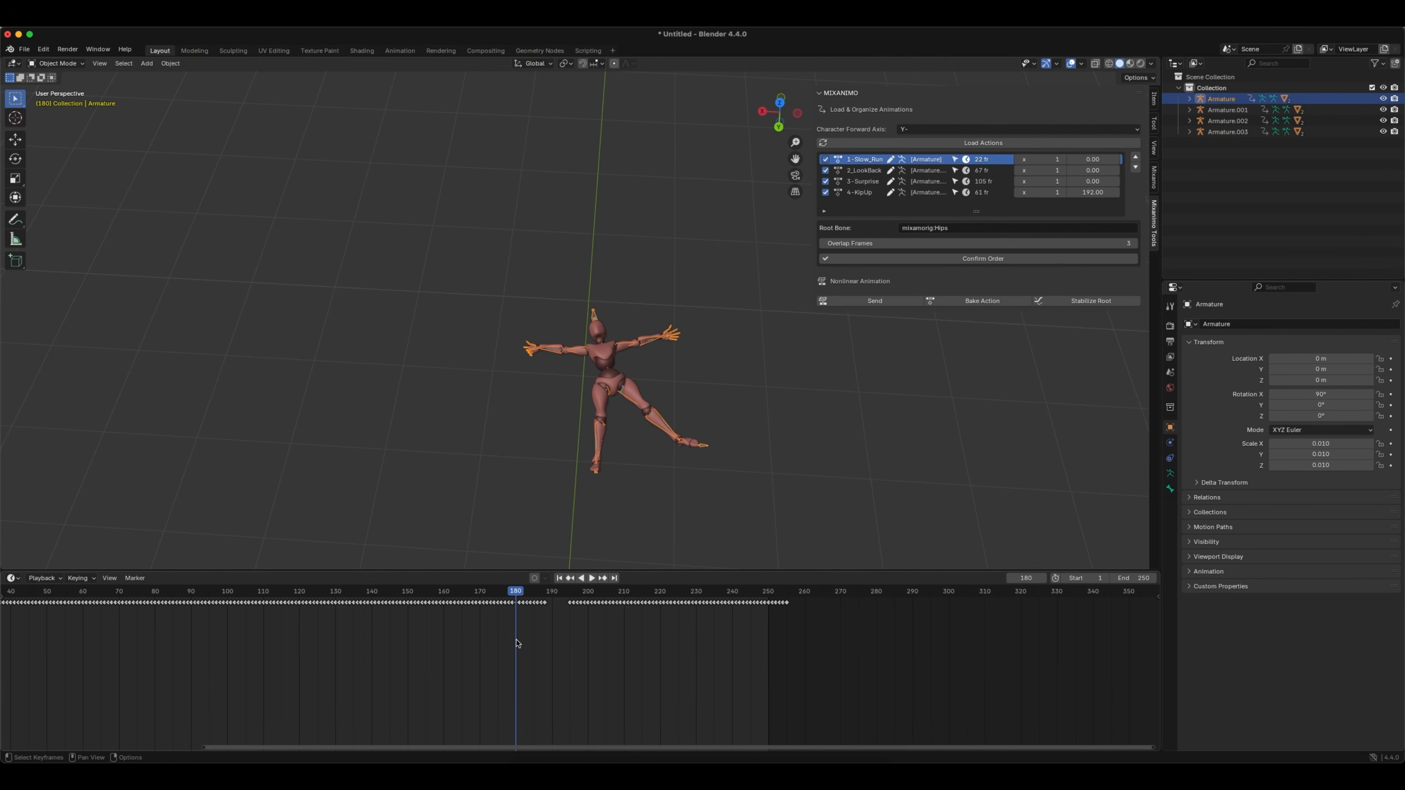
key(space)
drag(692, 593, 526, 594)
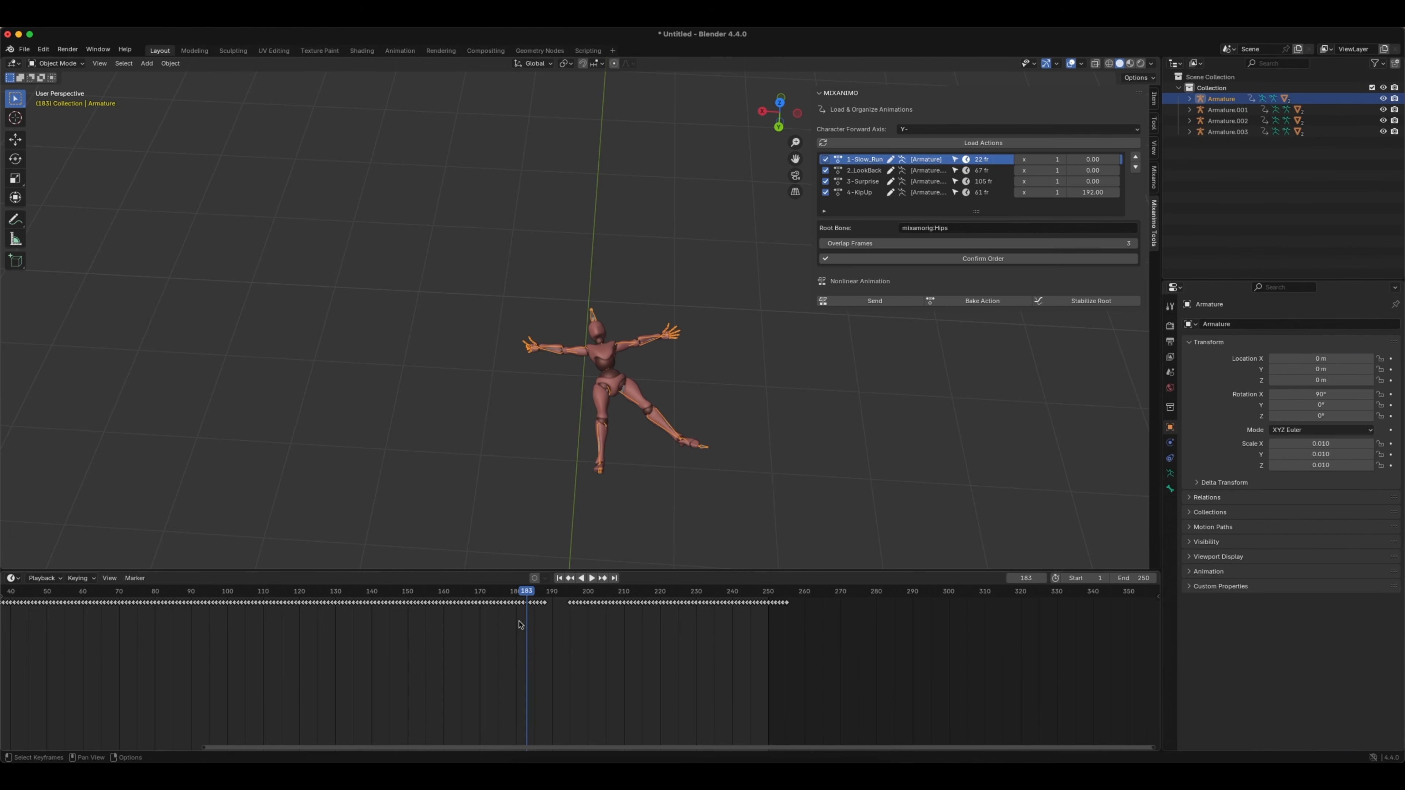
drag(526, 594, 389, 596)
key(space)
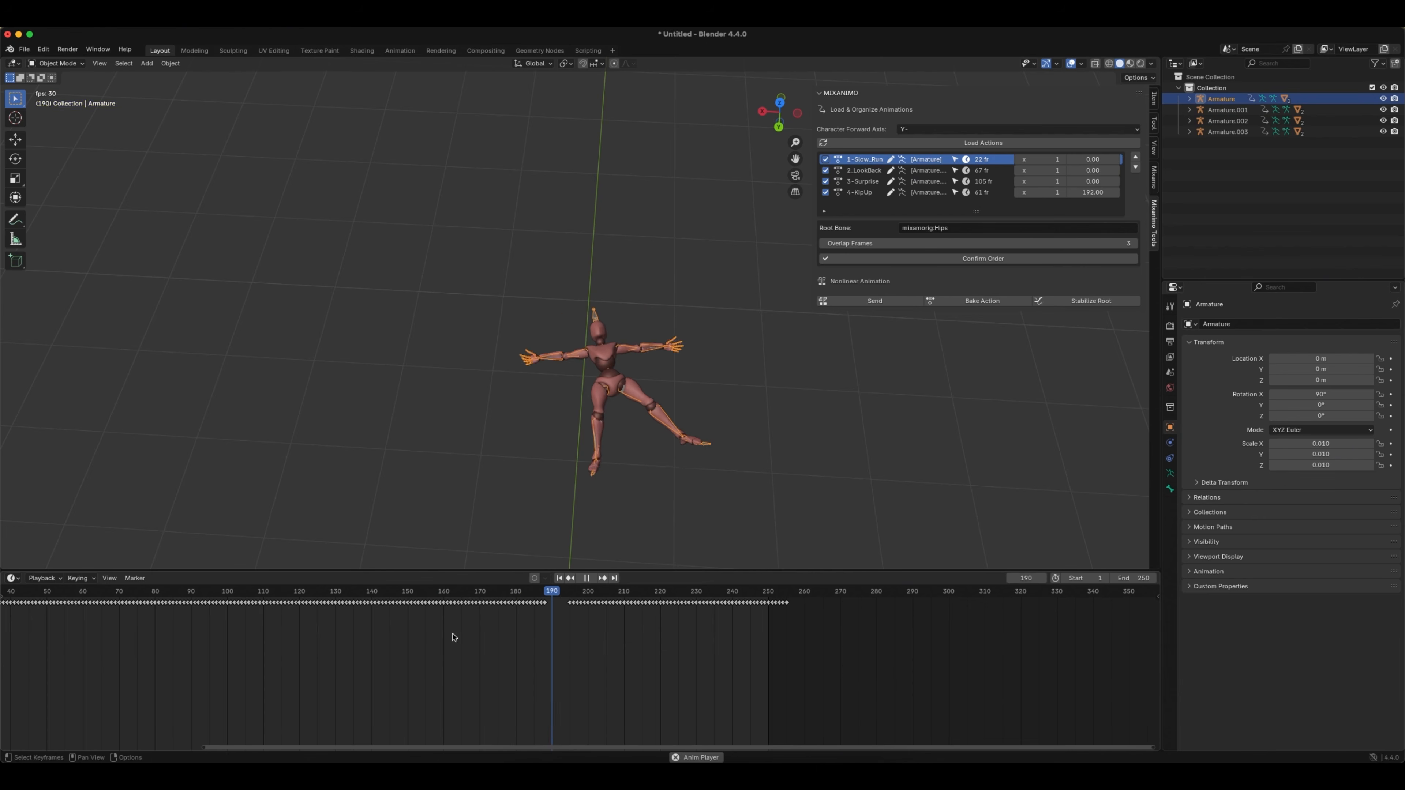
key(space)
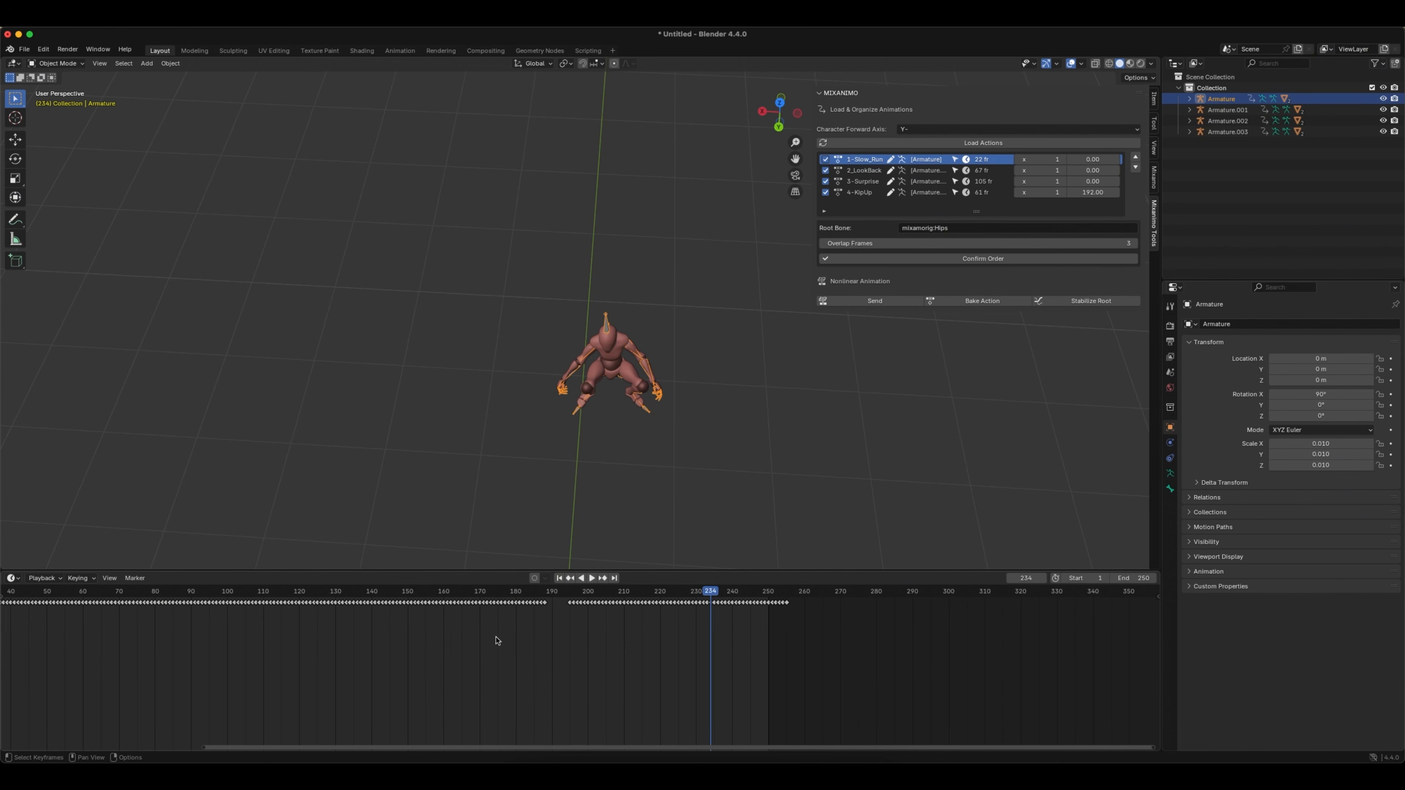
- Show the Nonlinear Animation editor in place of the Timeline and scrub the playhead through the strips
click(13, 578)
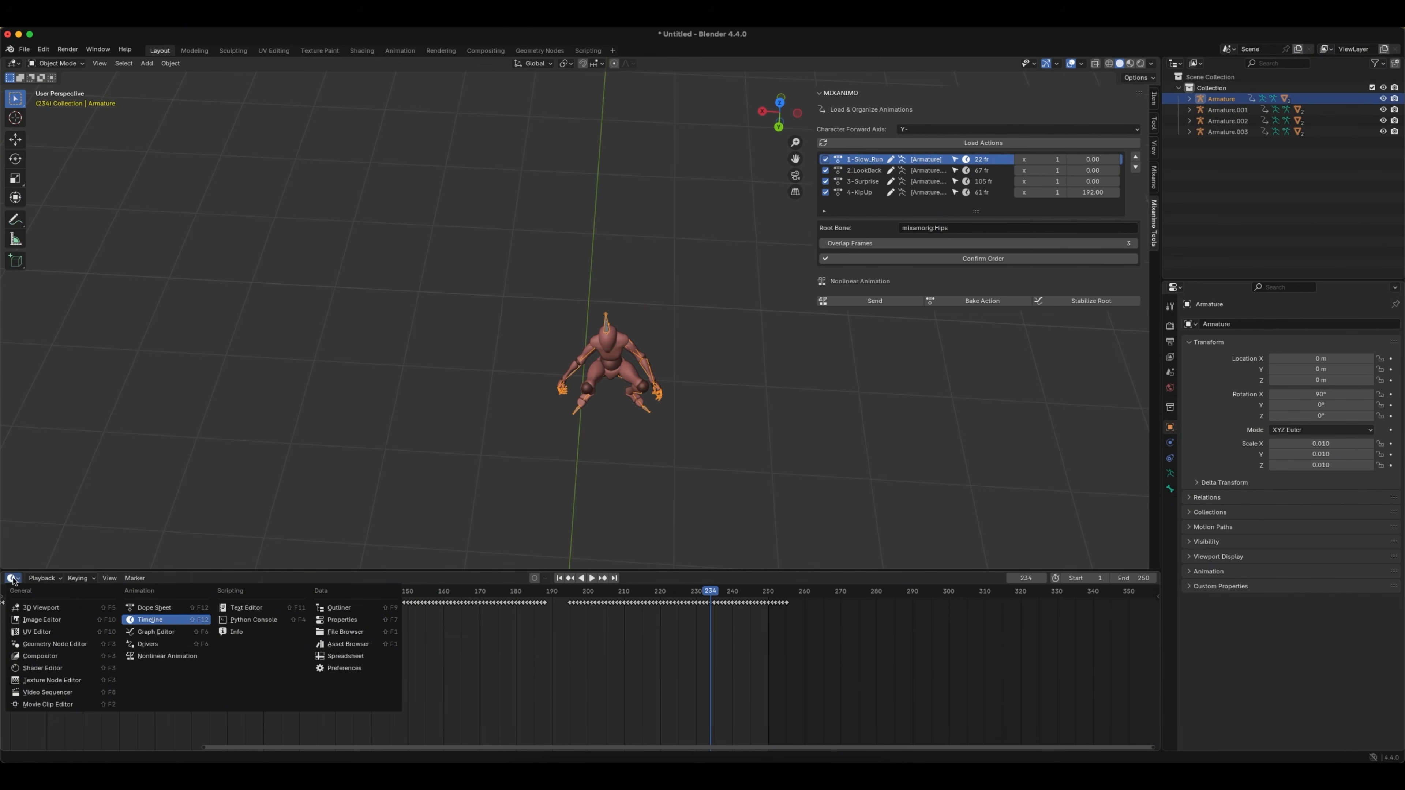
click(166, 657)
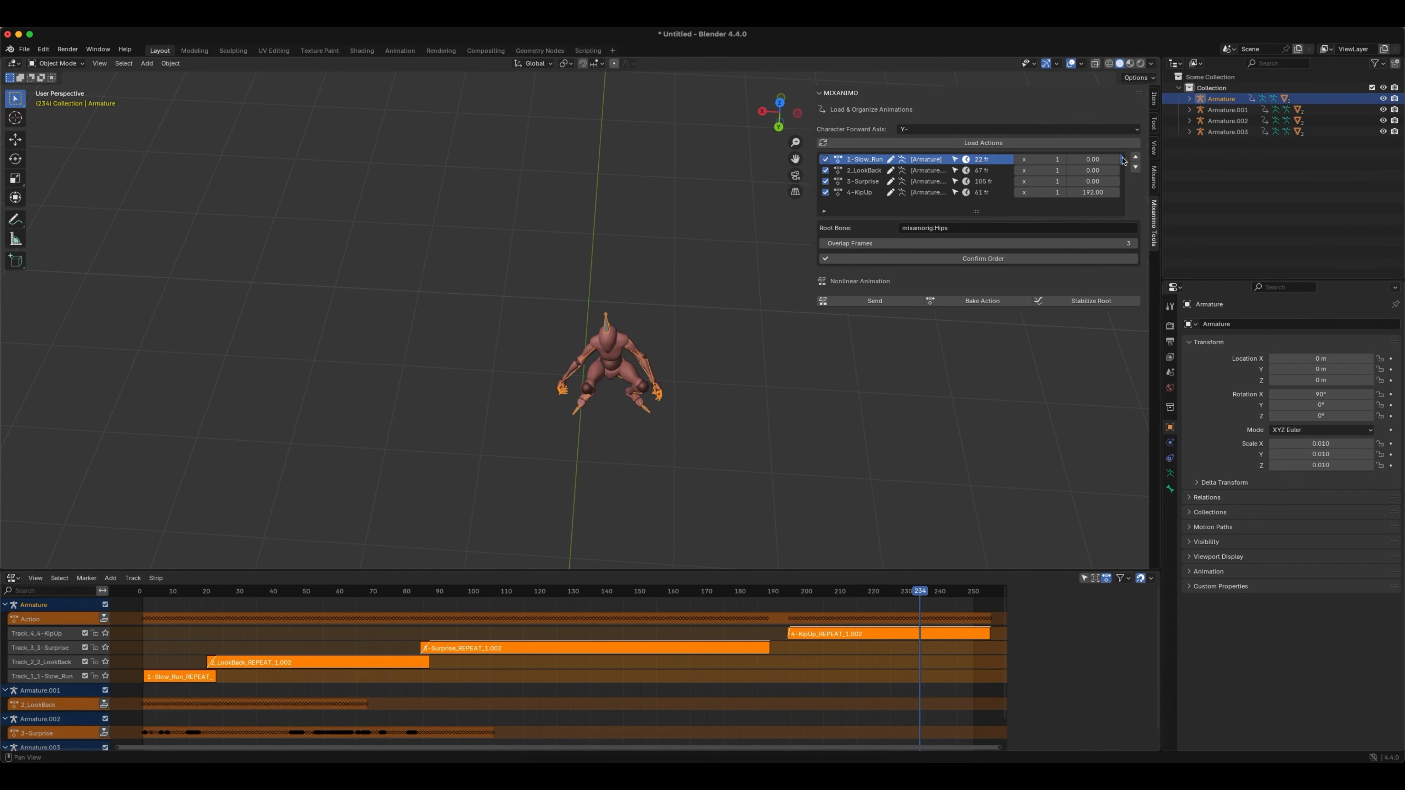
drag(712, 595, 774, 605)
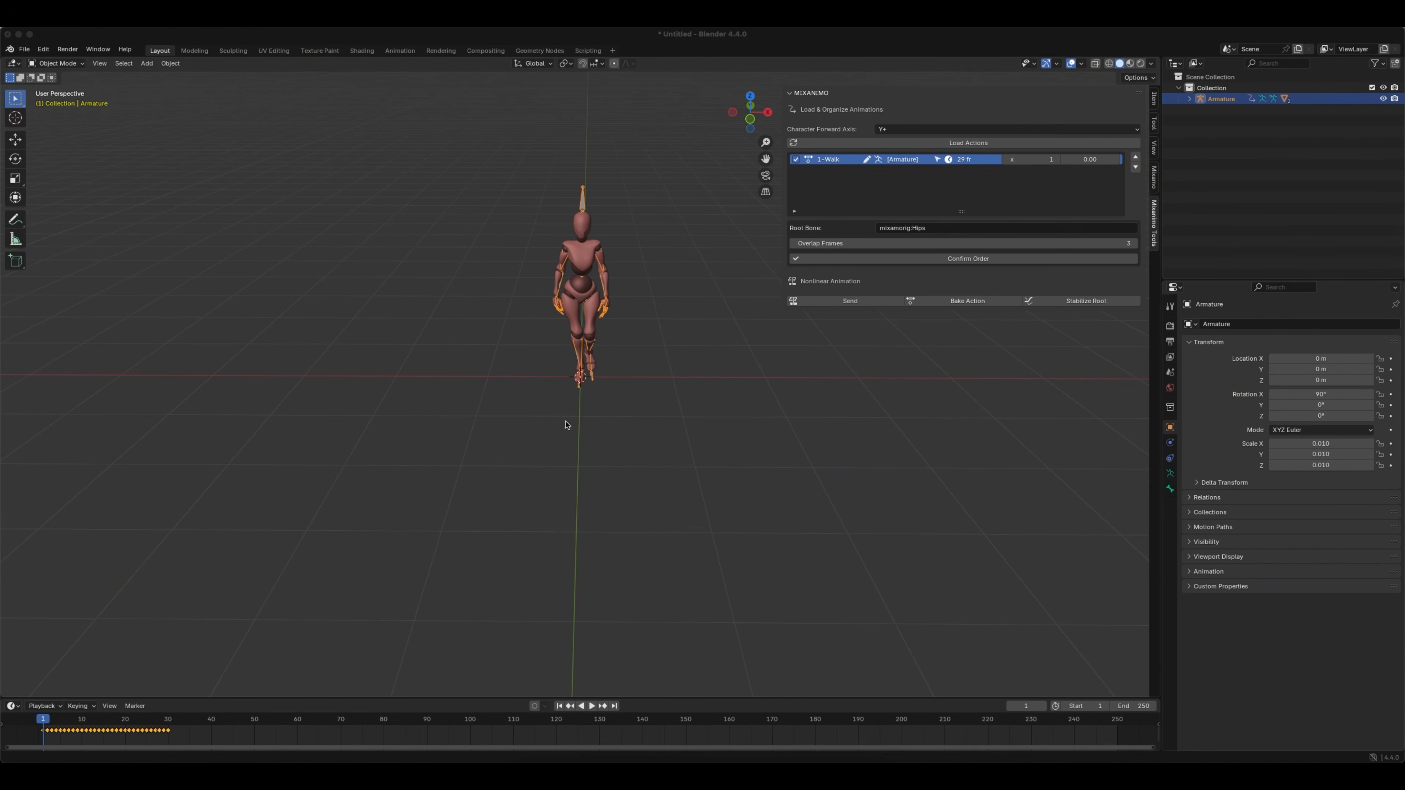
- Set the 1-Walk action's repeat count to 6, then enlarge the lower editor area and show Nonlinear Animation there
click(1040, 161)
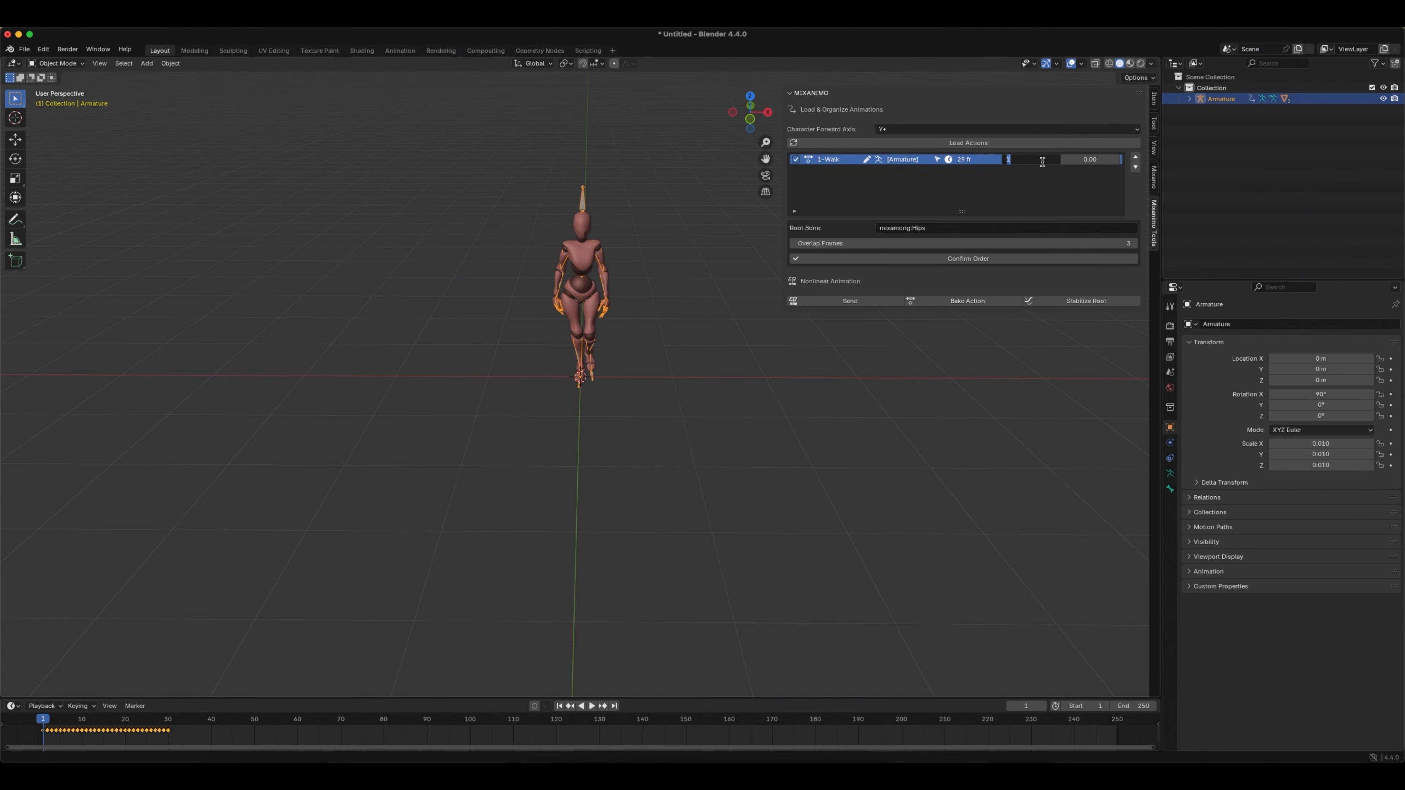
key(Return)
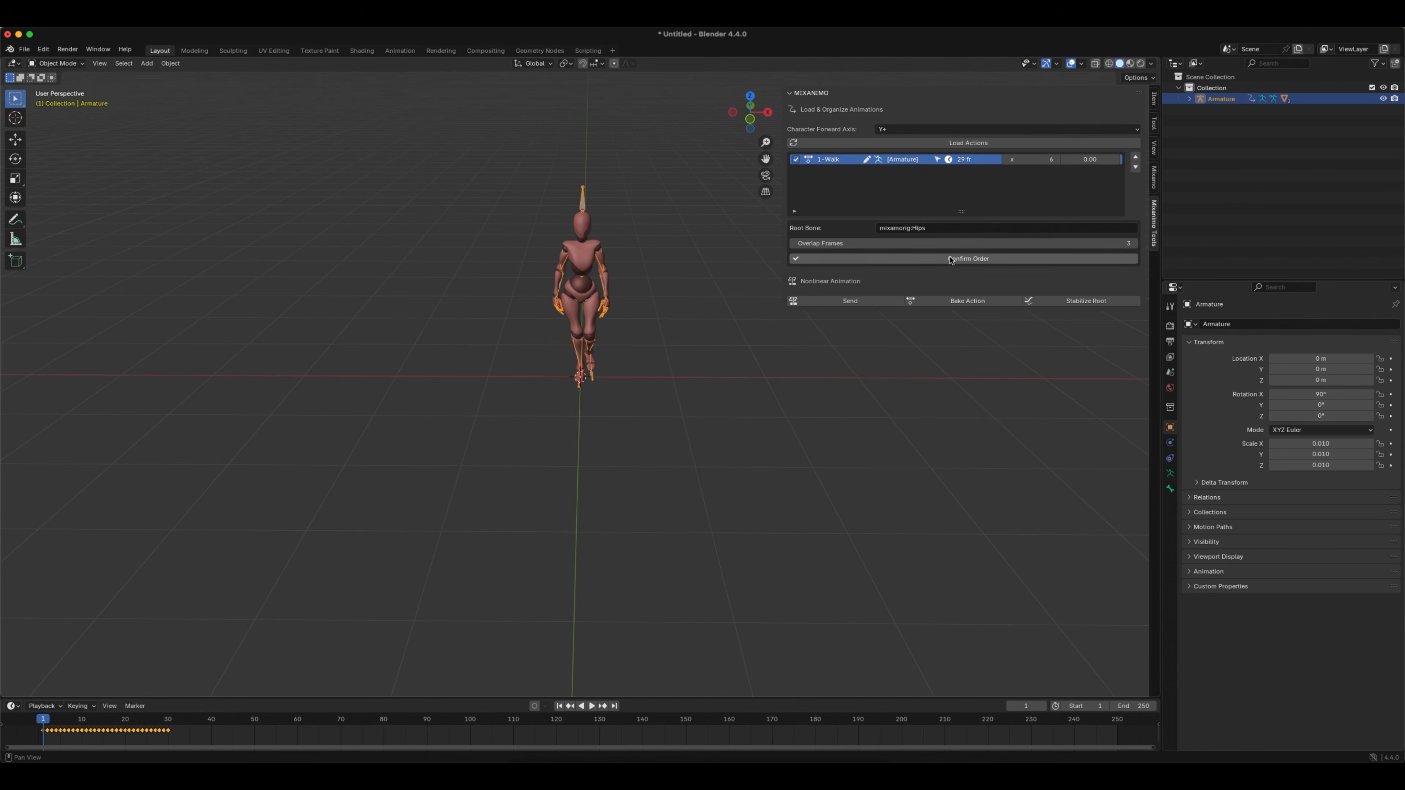
drag(442, 699, 221, 583)
click(17, 591)
click(163, 670)
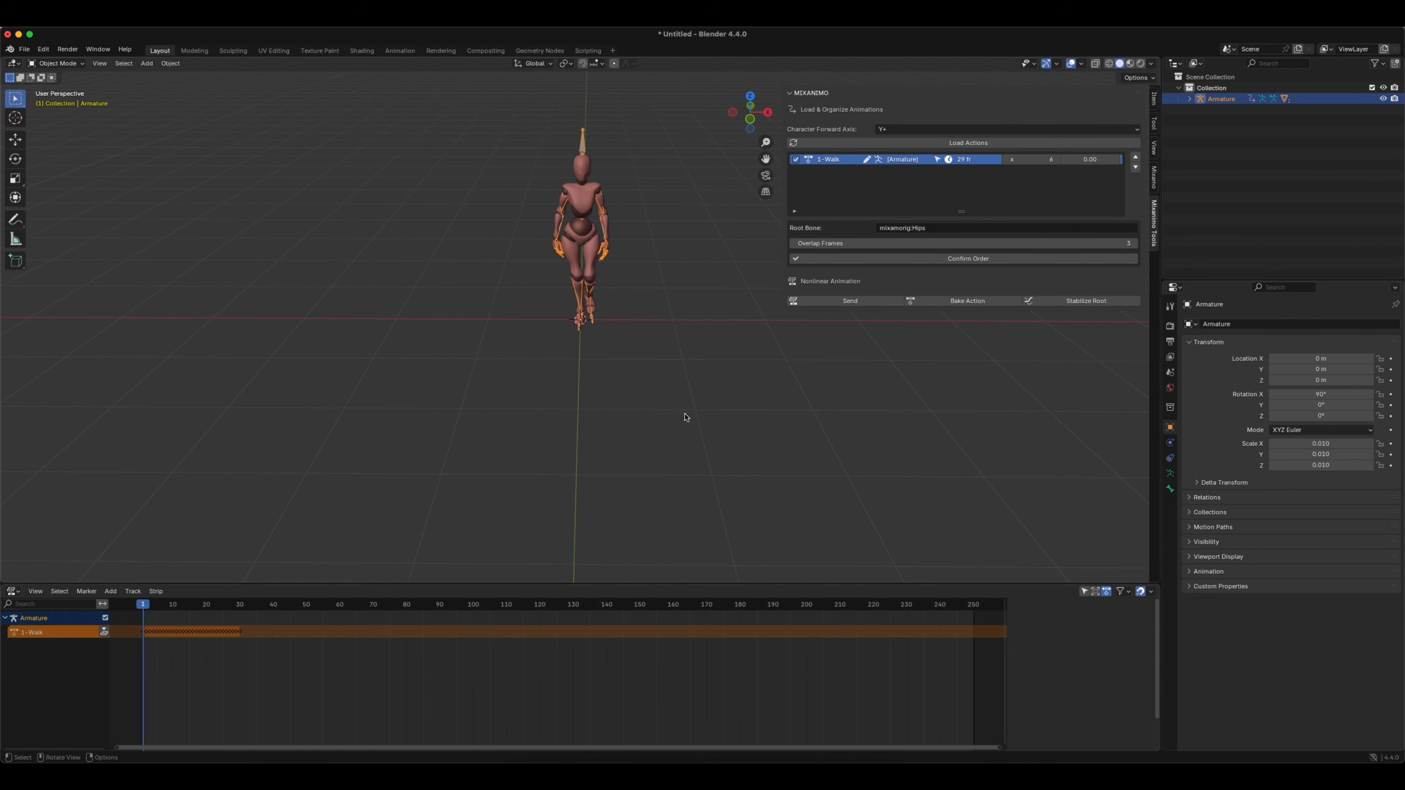
- Confirm the action order, send the repeated walk to the Nonlinear Animation tracks and preview it from frame 1
click(964, 260)
click(850, 301)
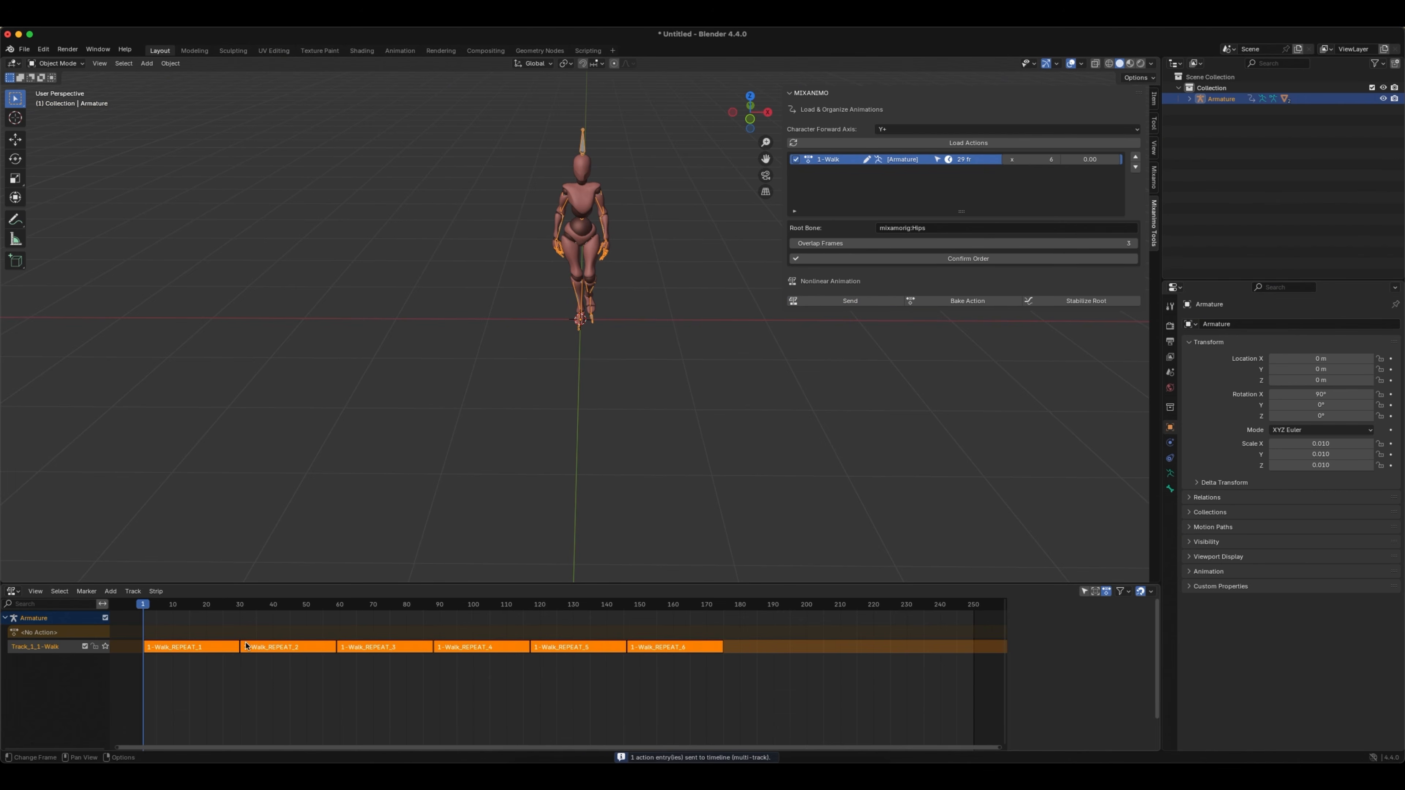
key(space)
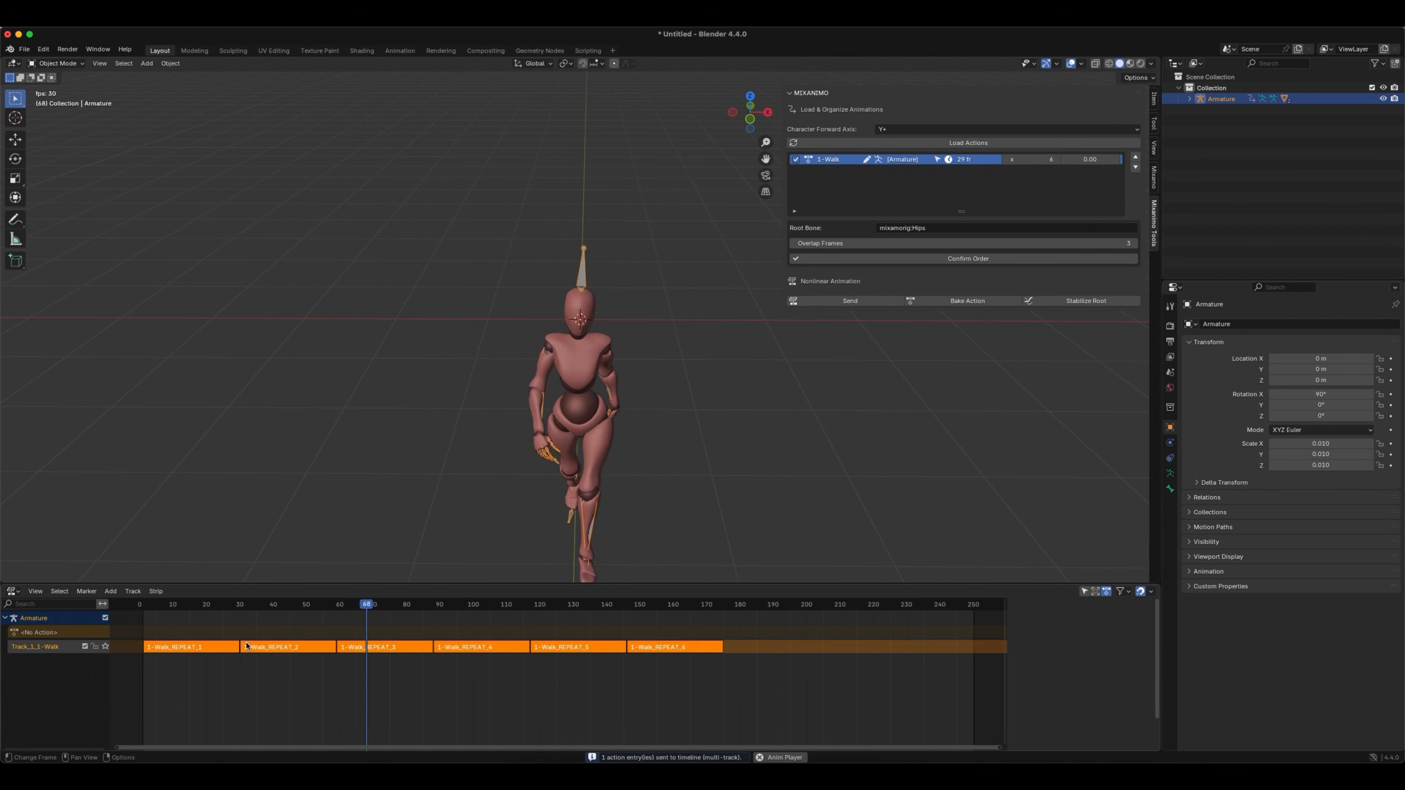
key(space)
drag(410, 606, 143, 606)
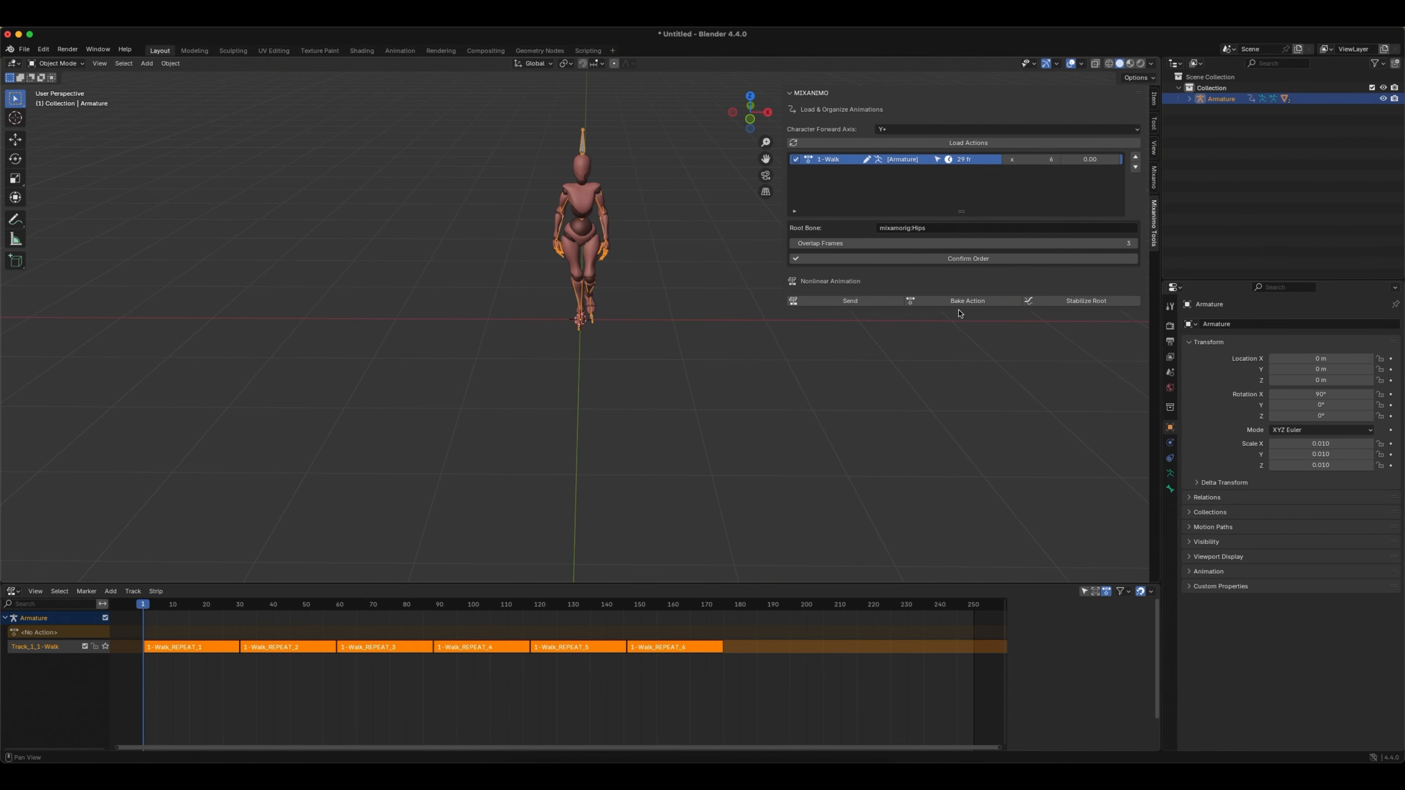
- Bake the armature's repeated walk strips into one action
click(572, 126)
drag(572, 126, 621, 158)
click(967, 301)
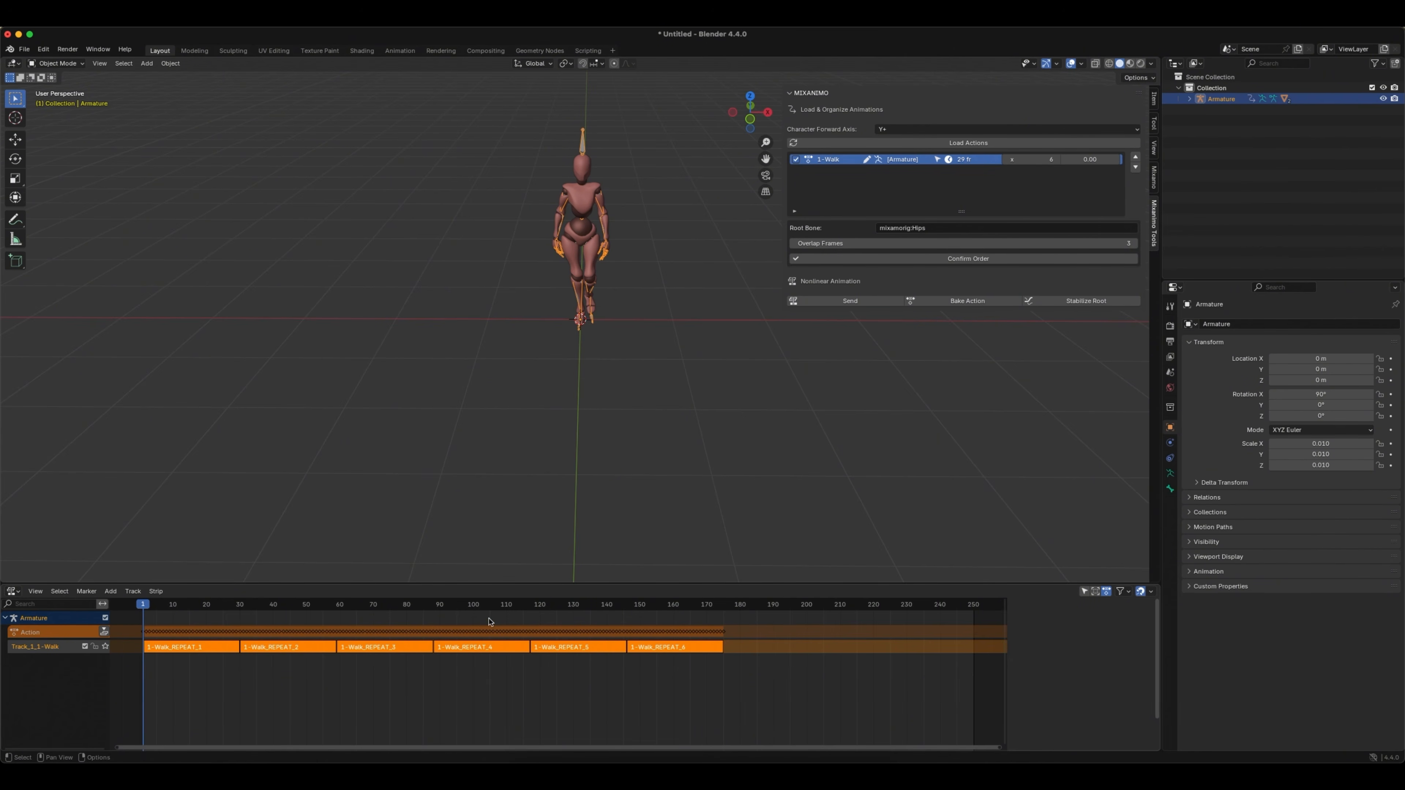
- Create a Mixamo control rig from the armature with Apply Animation, IK Arms and IK Legs enabled
click(1154, 177)
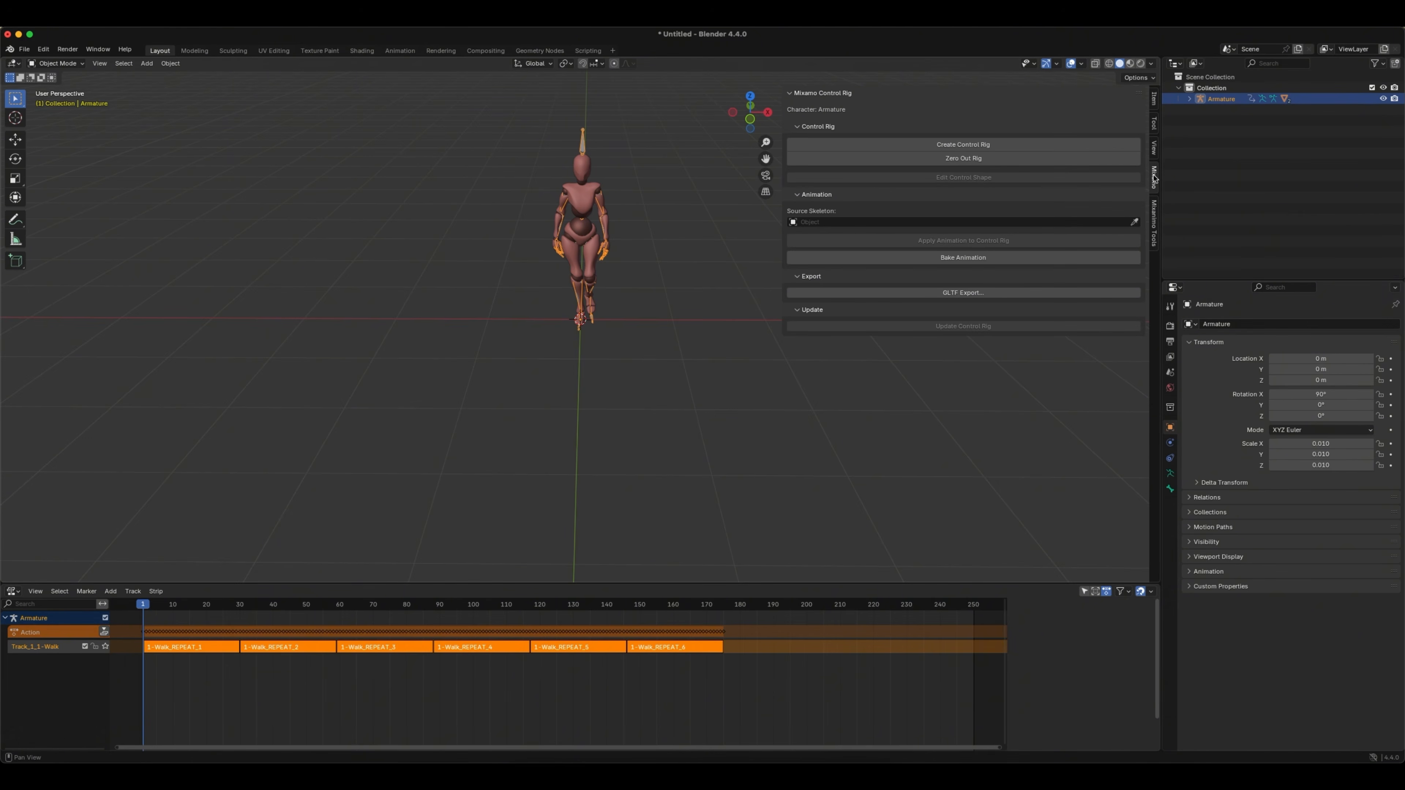
click(951, 145)
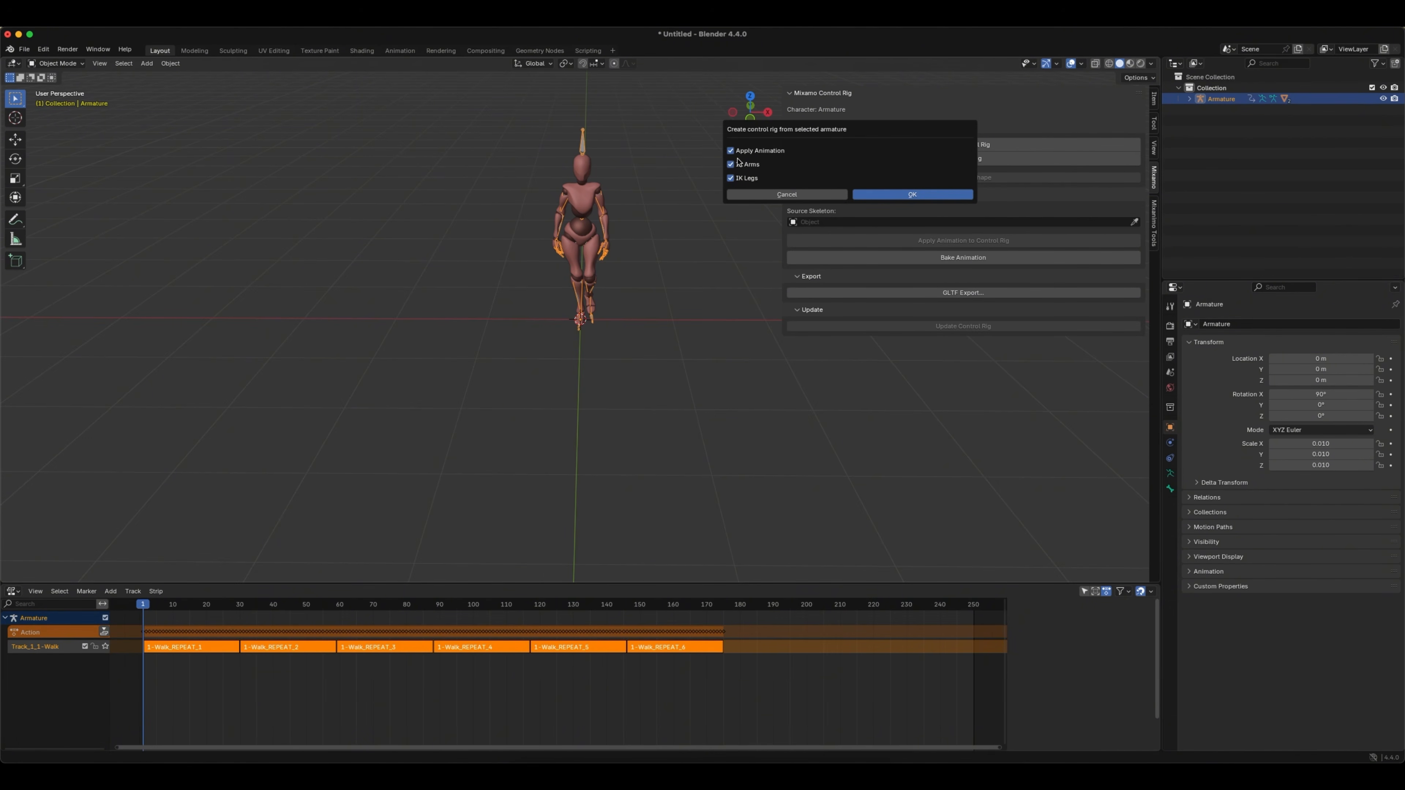
click(912, 196)
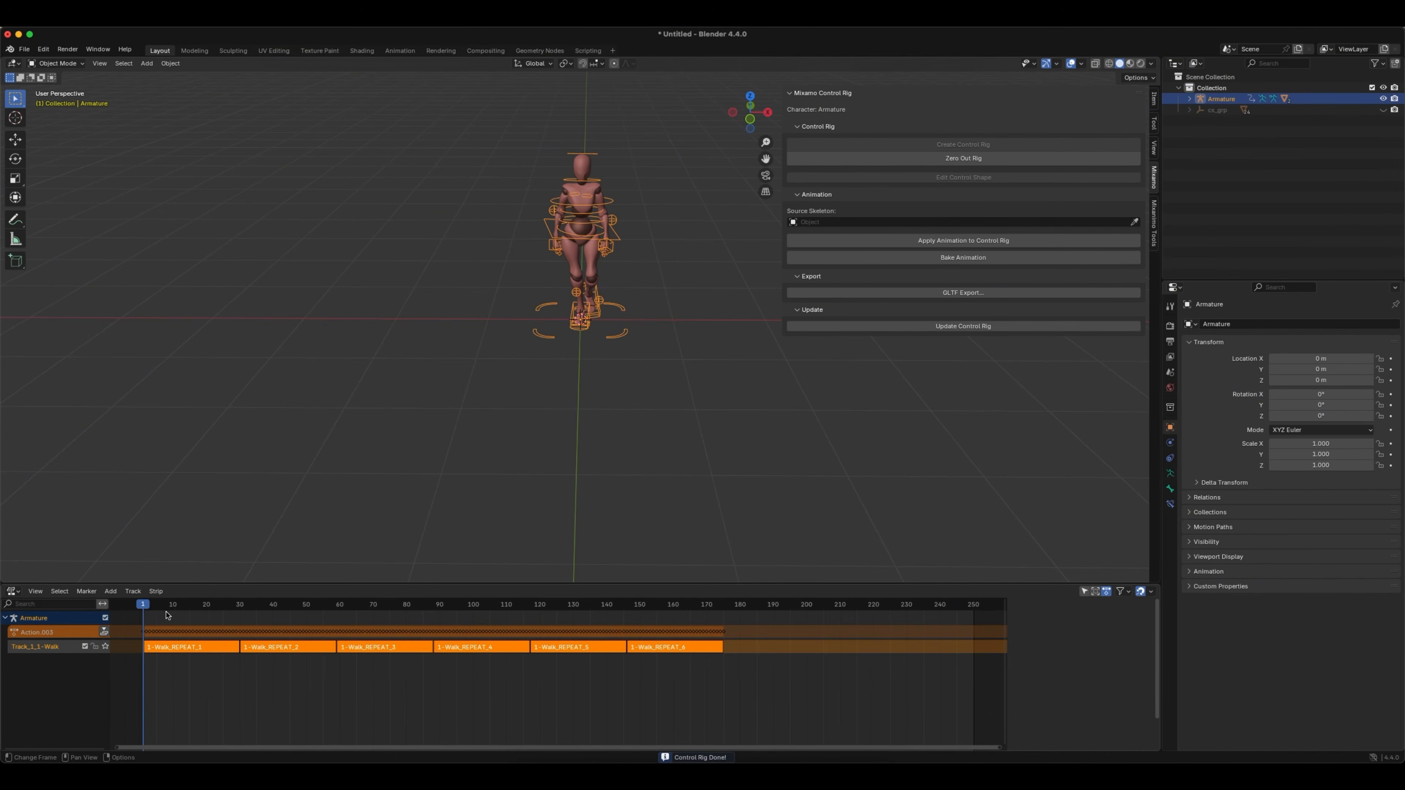
- Hide the sidebar and play and scrub the control rig's walk, examining it from the side and front
drag(144, 607, 300, 606)
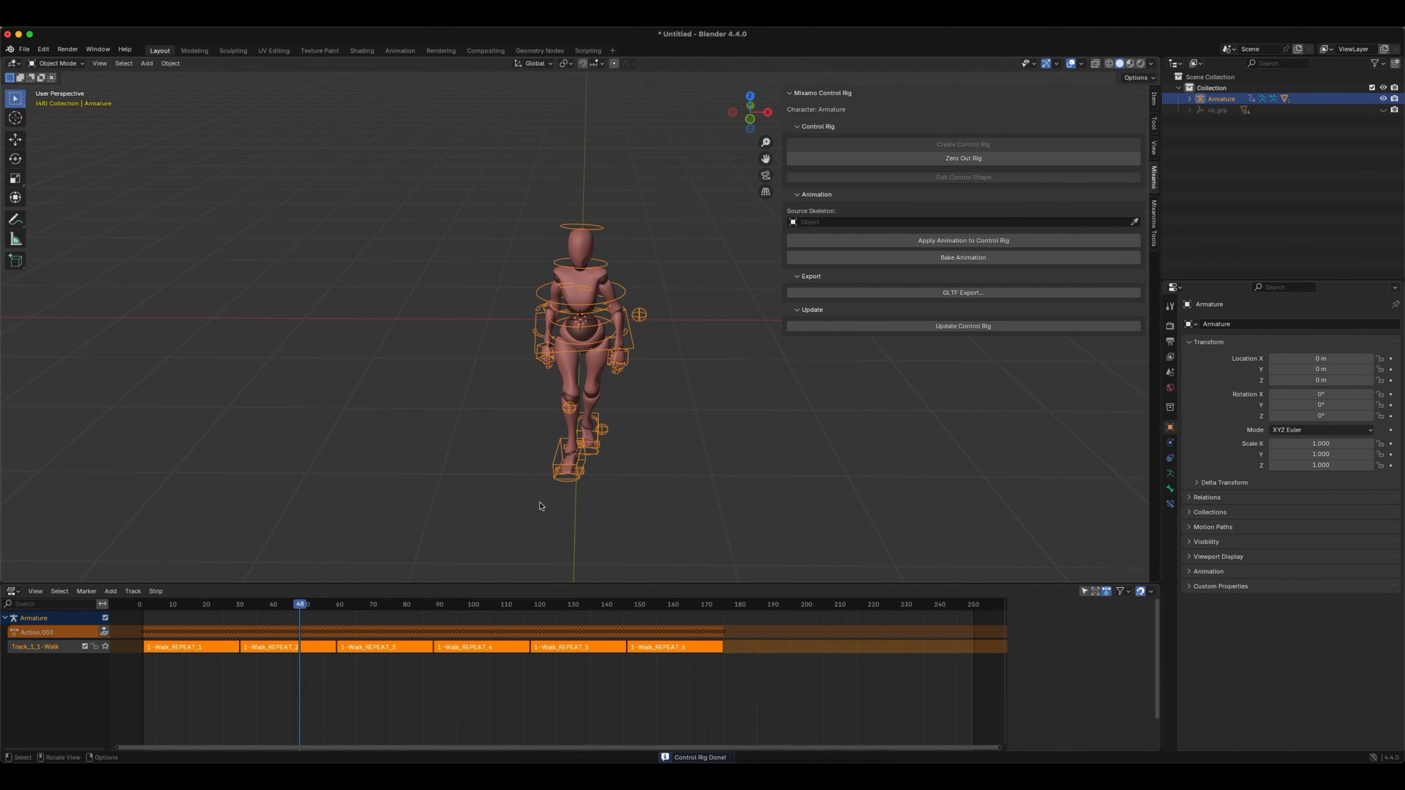
middle_drag(539, 502, 504, 477)
key(n)
drag(296, 613, 142, 609)
key(space)
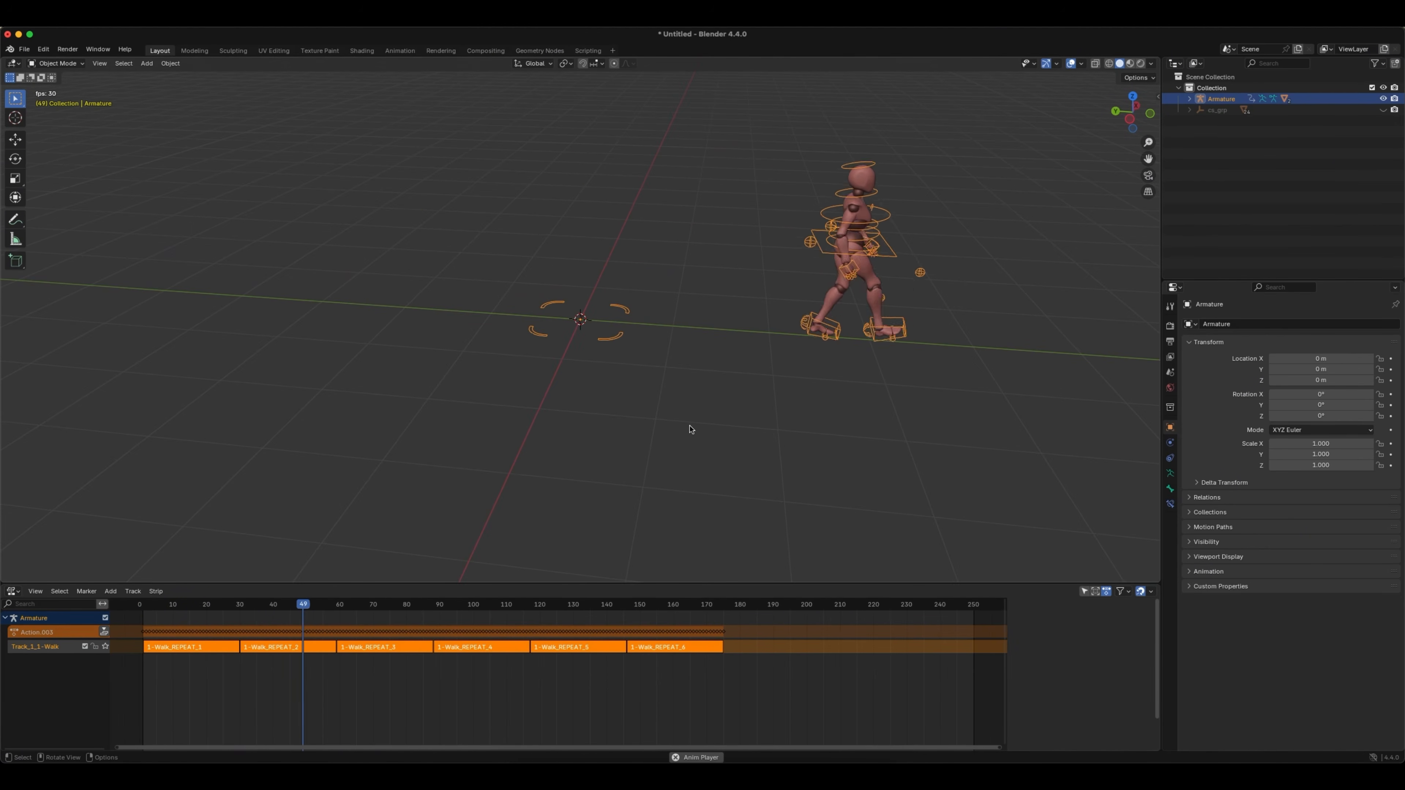
key(space)
drag(325, 615, 153, 610)
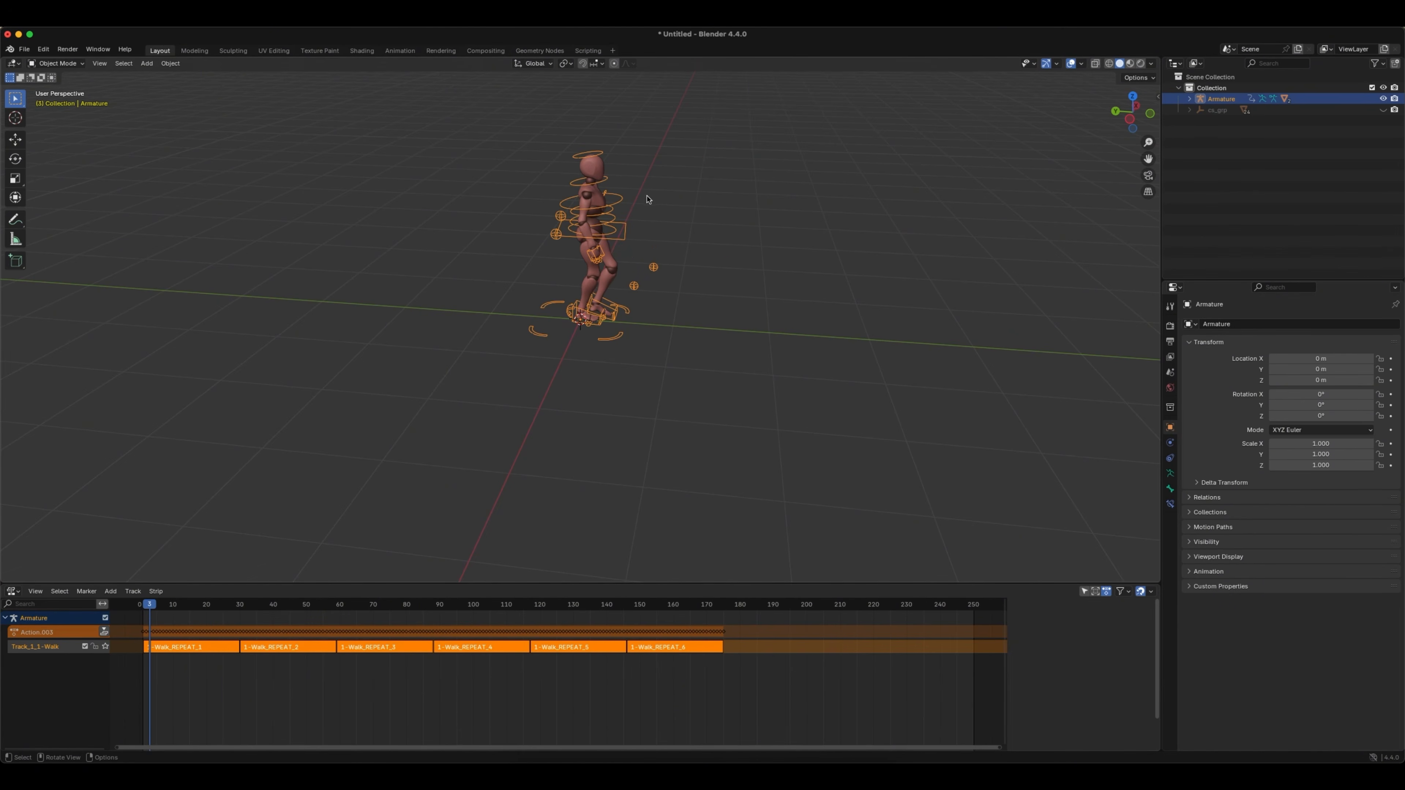
middle_drag(648, 200, 573, 205)
ctrl+middle_drag(573, 232, 619, 222)
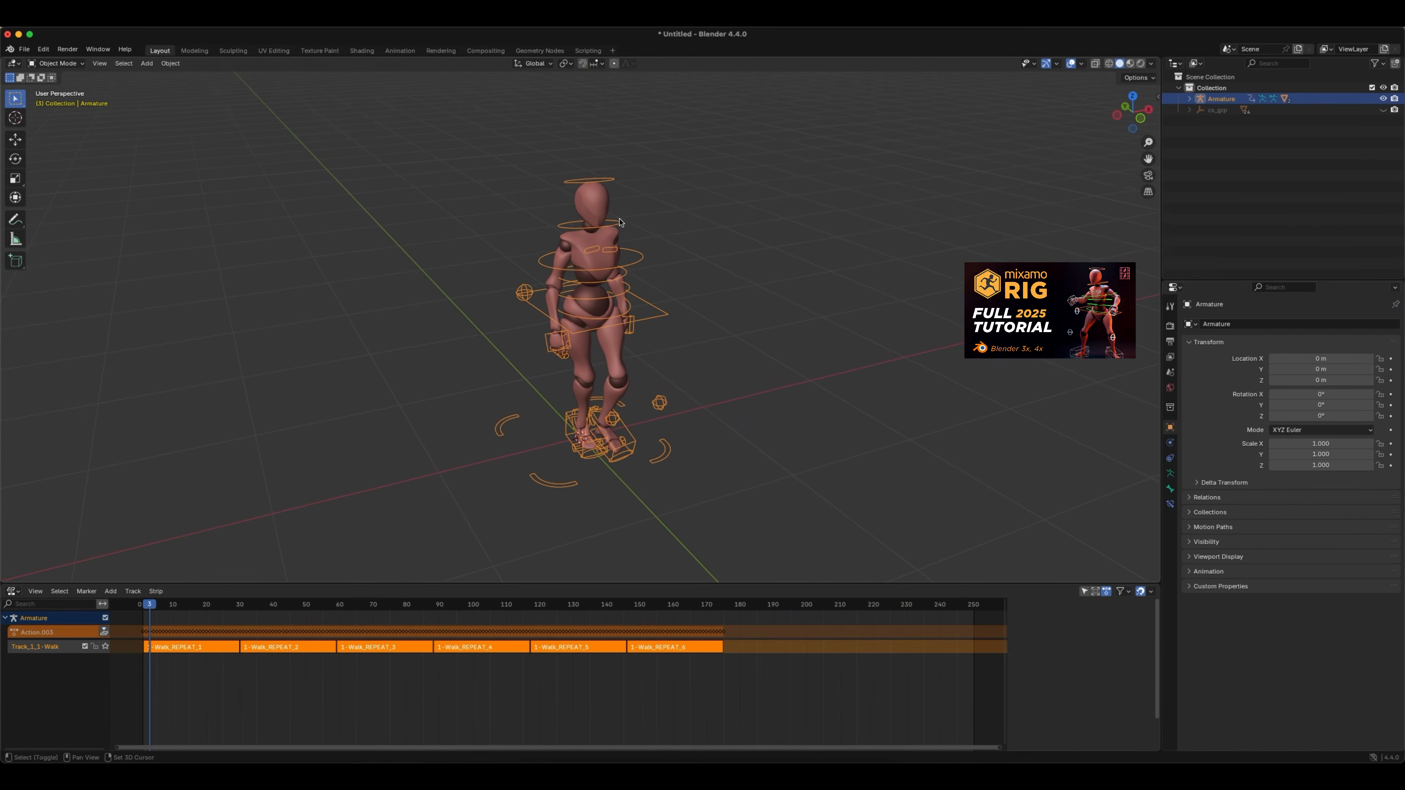
drag(149, 610, 164, 608)
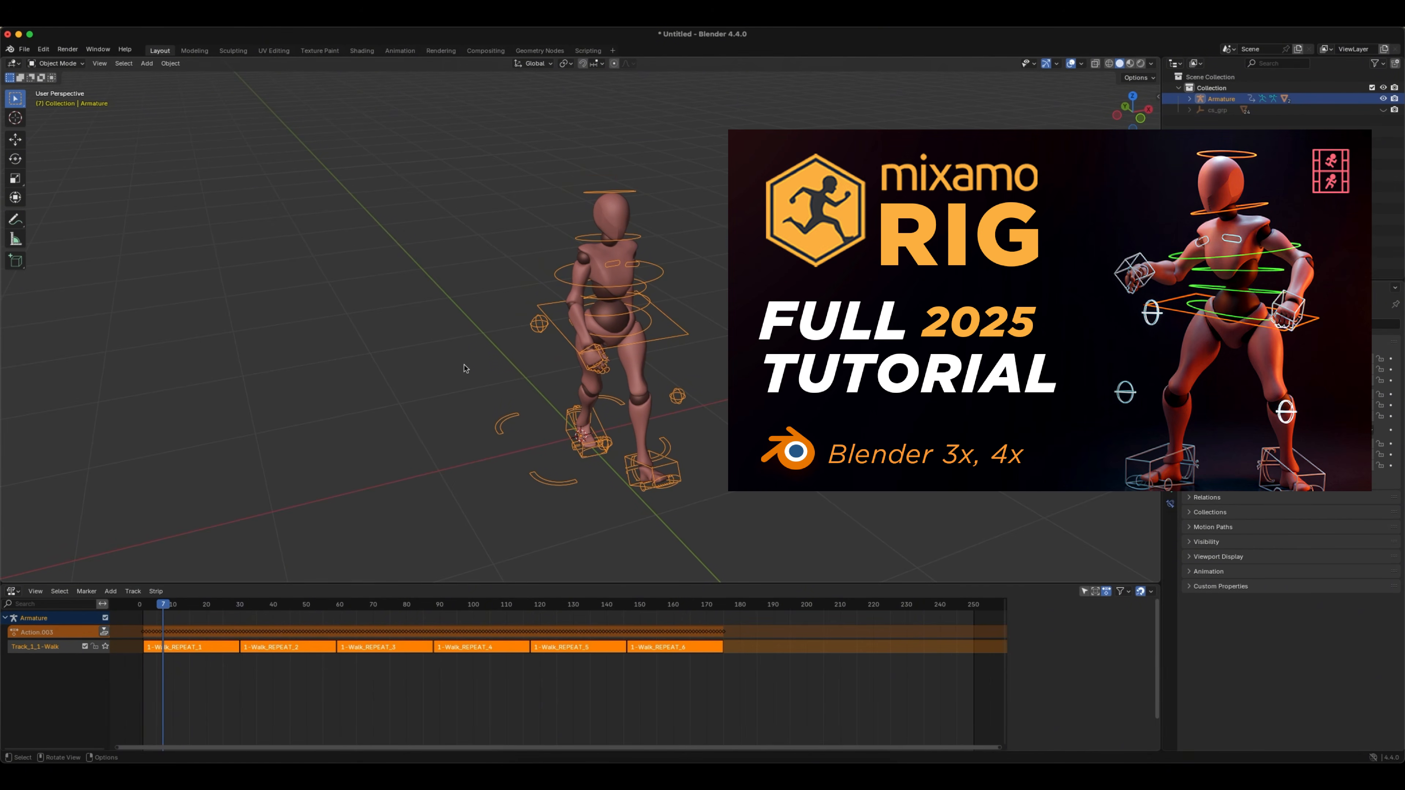
- Show the Timeline in the lower editor area and move the playhead to frame 14
click(18, 594)
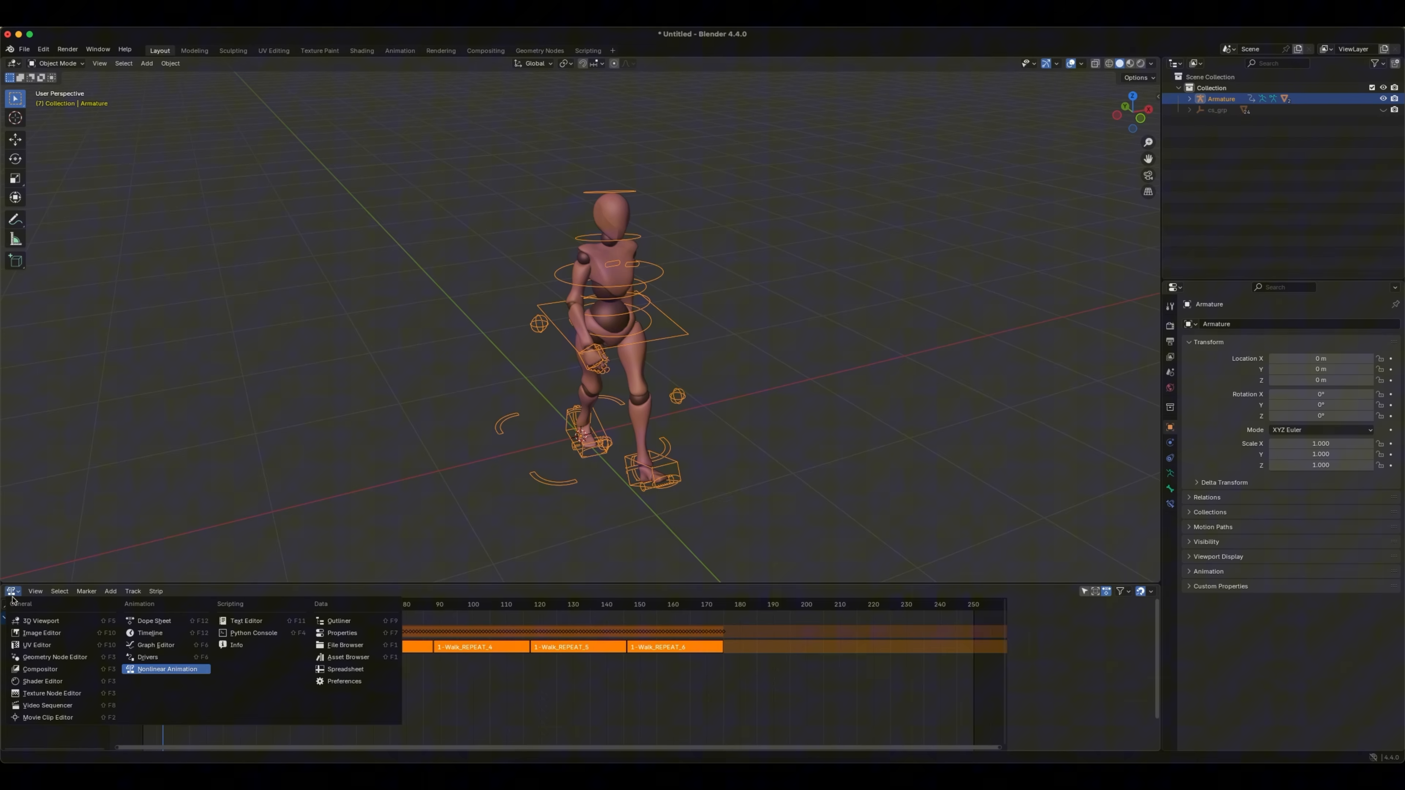
click(154, 634)
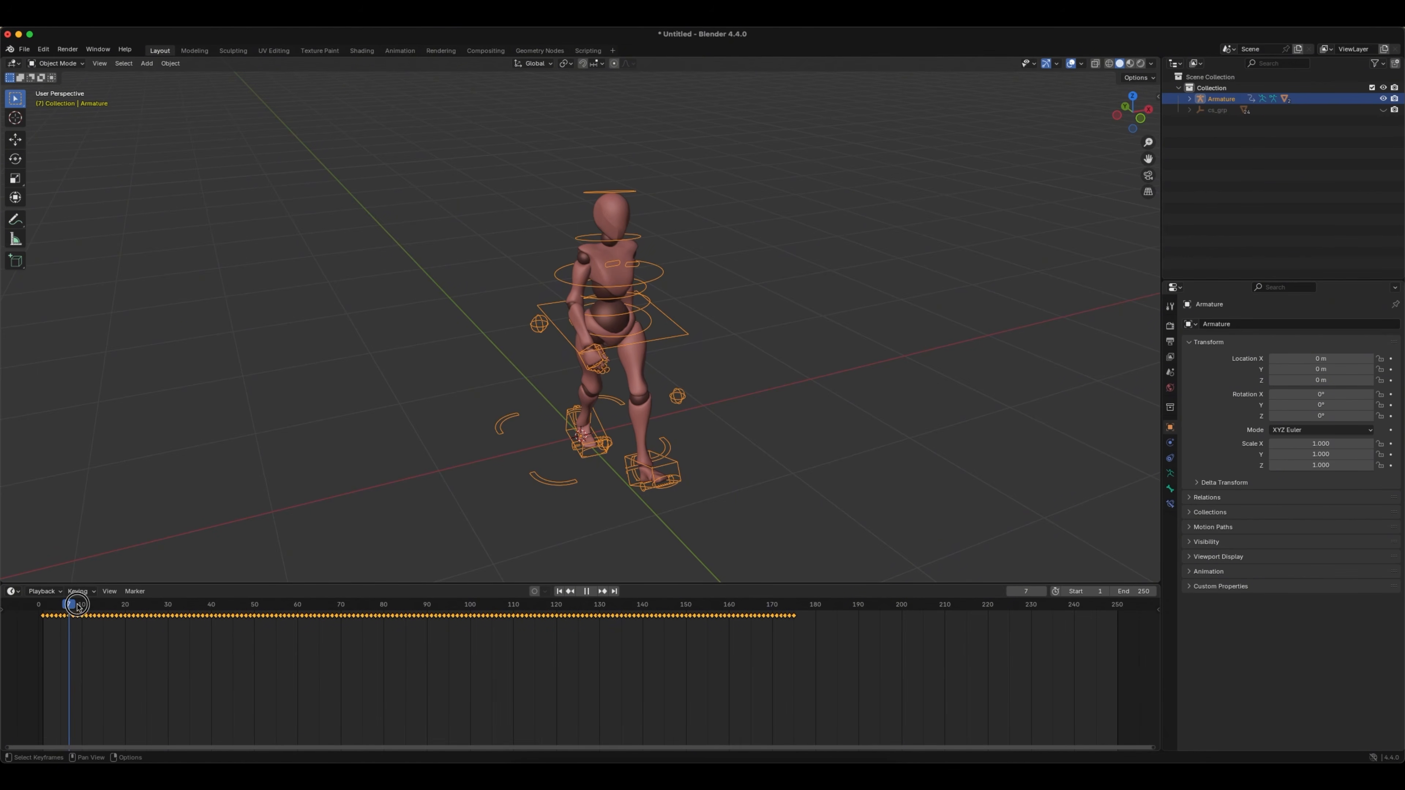
mouse_move(78, 607)
mouse_down()
mouse_move(282, 609)
mouse_move(97, 610)
mouse_up()
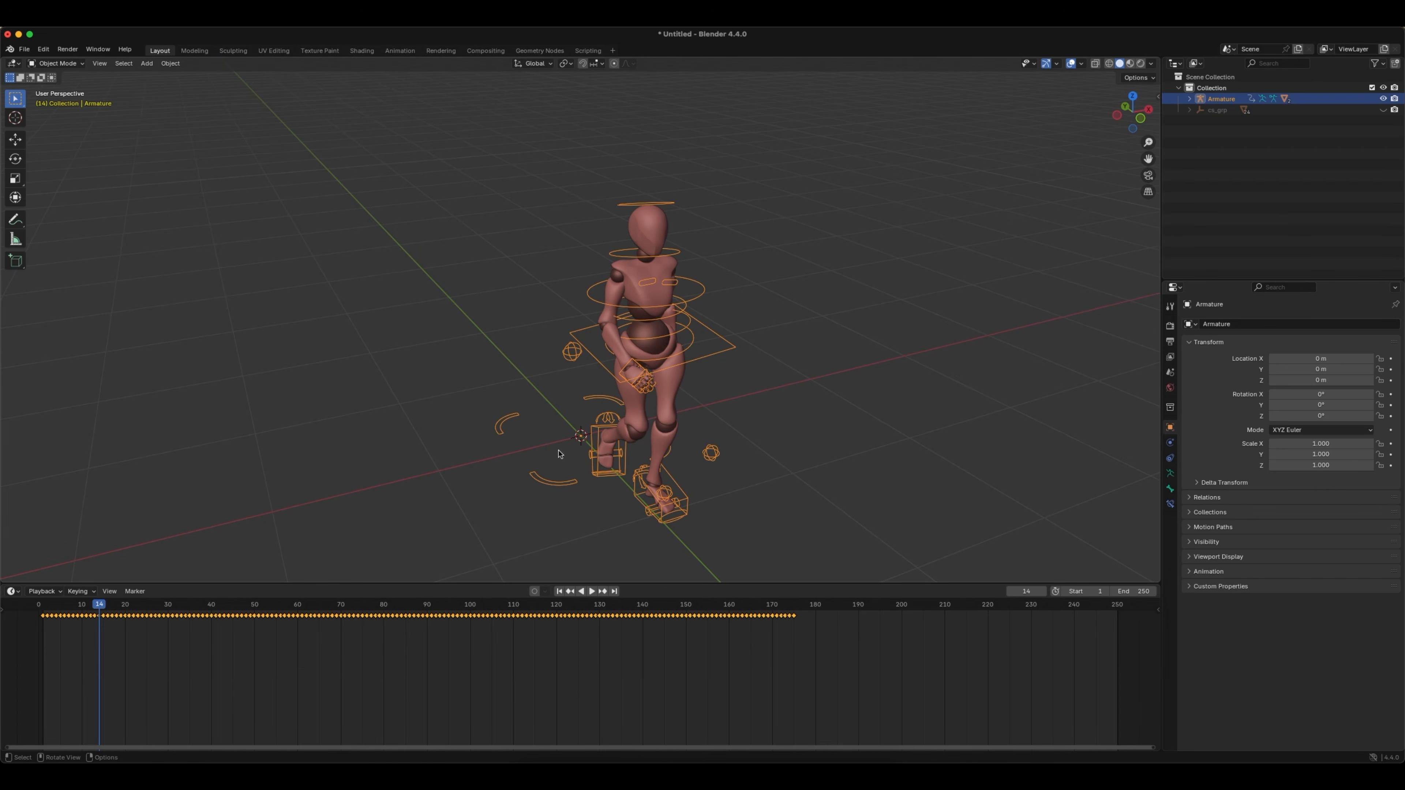
- Turn on Auto Keying and put the armature into Pose Mode
click(537, 595)
click(57, 63)
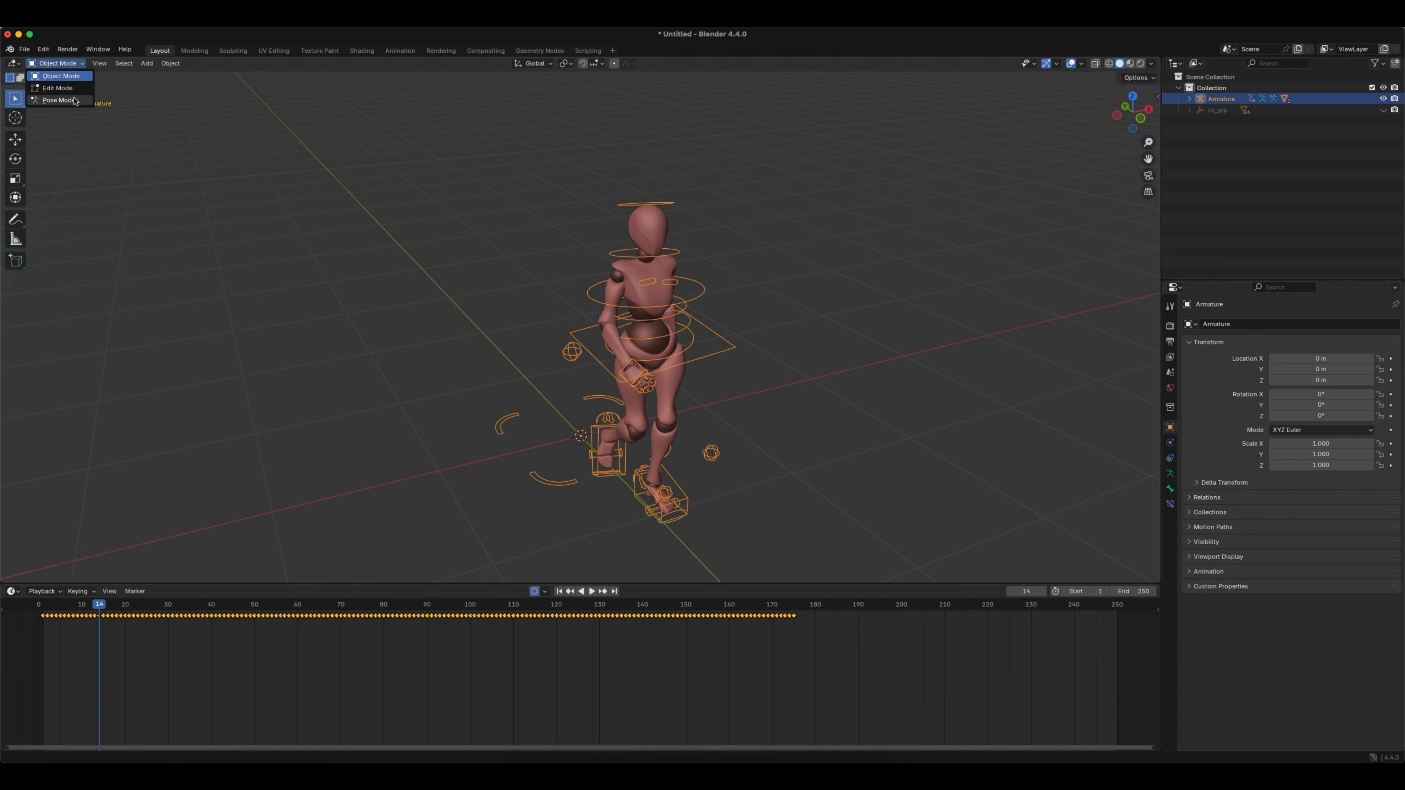
click(58, 100)
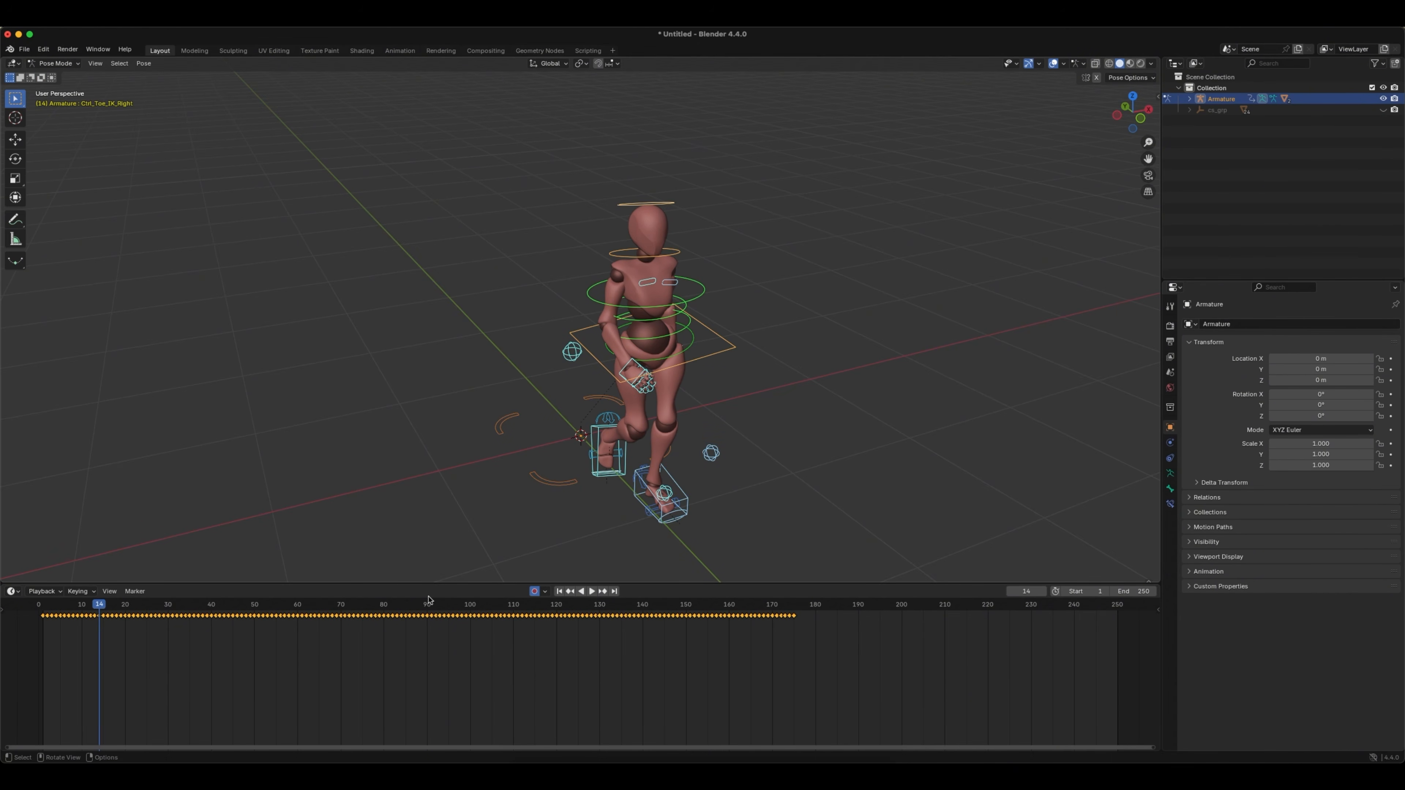
- At frame 15, rotate the right hand's IK control with the Rotate tool
mouse_move(102, 615)
mouse_down()
mouse_move(61, 614)
mouse_move(103, 614)
mouse_up()
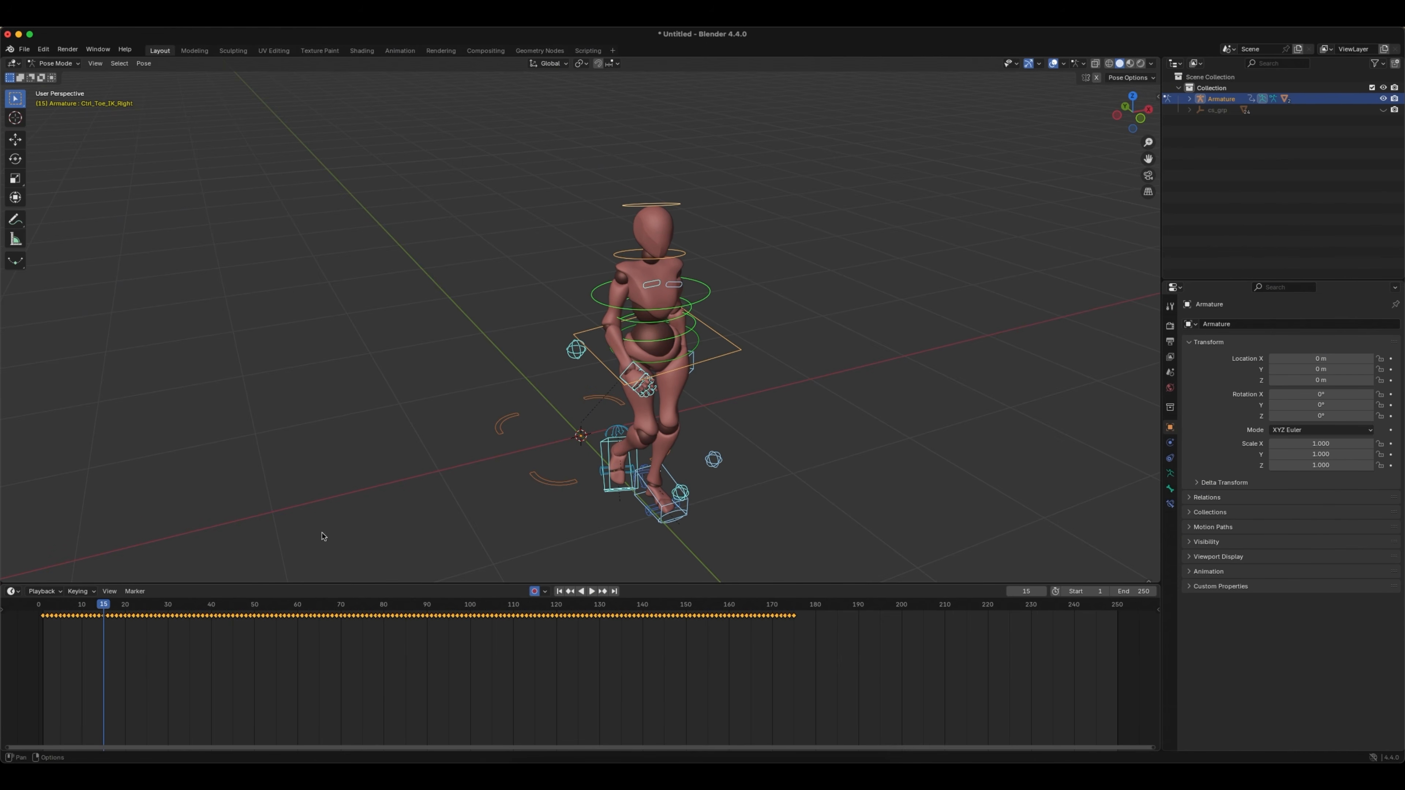
click(634, 390)
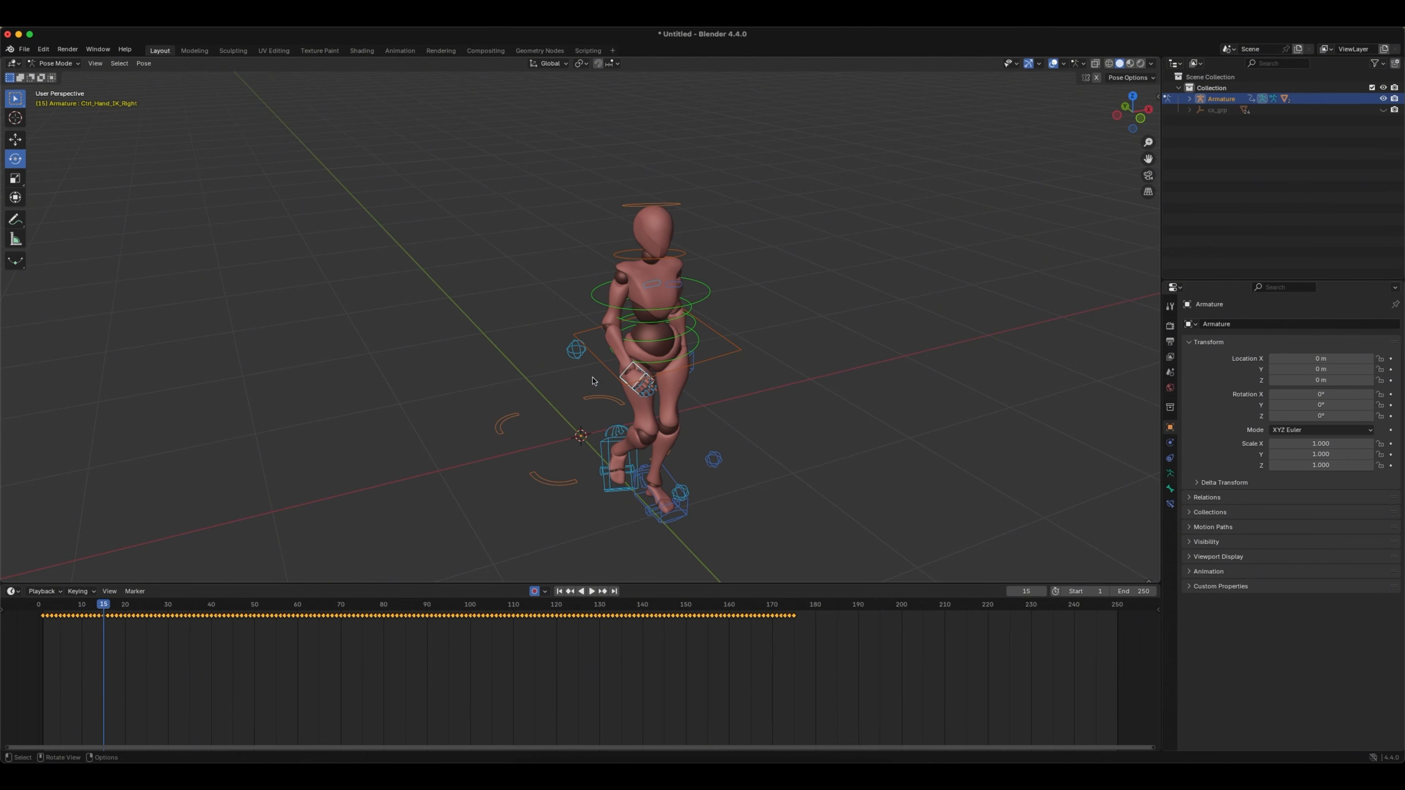
click(15, 159)
drag(652, 376, 676, 354)
click(735, 352)
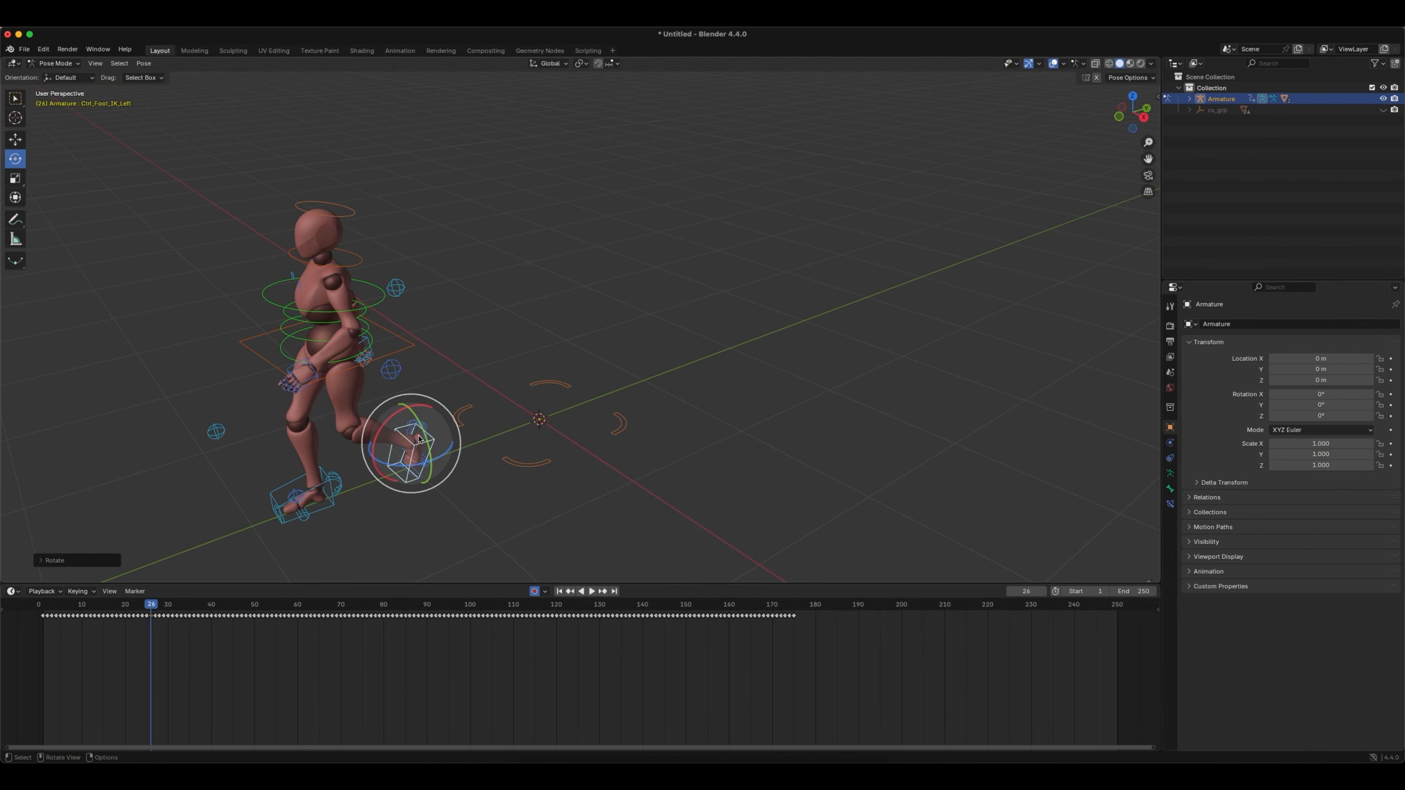
- At frame 26, raise the left foot's IK control slightly and compare the pose with the neighbouring frame 27
key(g)
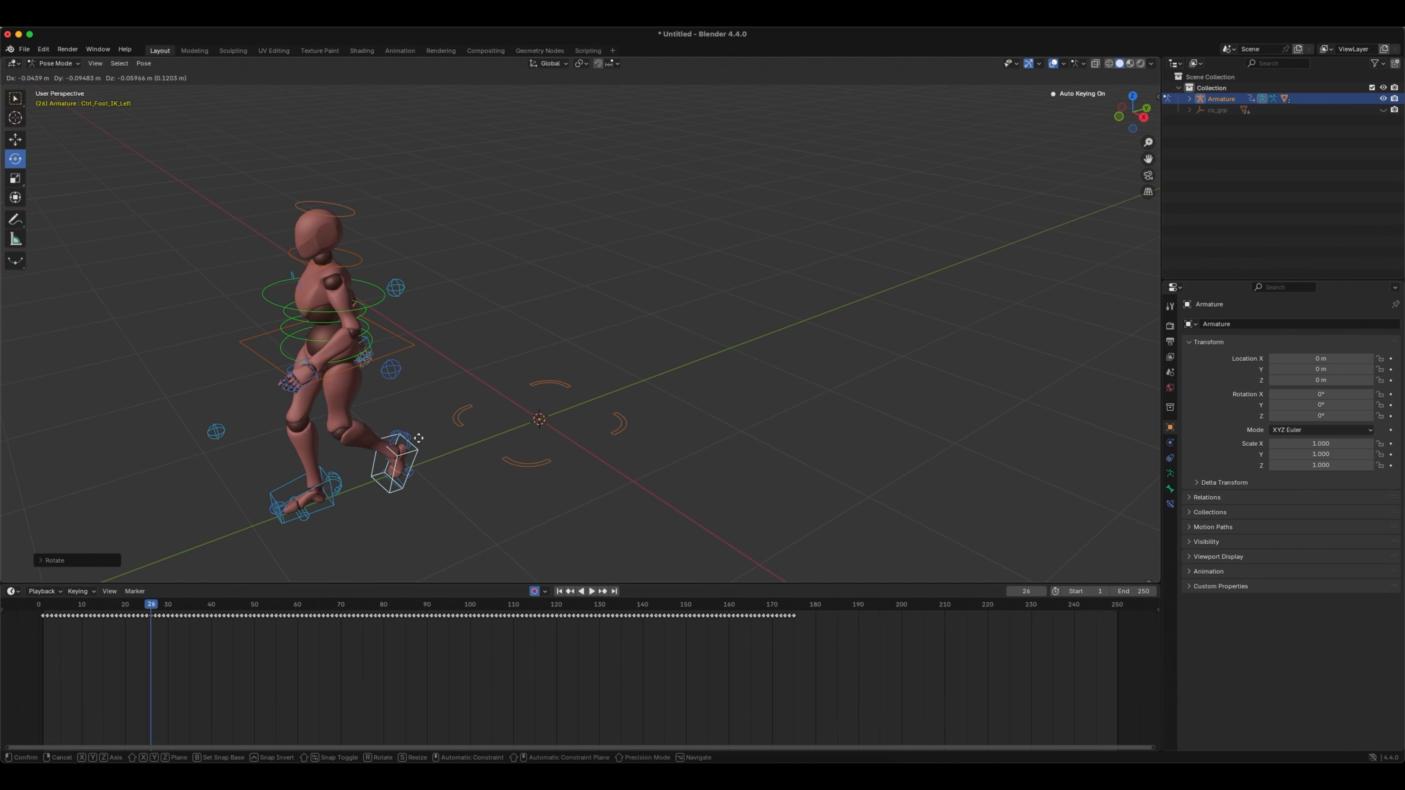
click(413, 433)
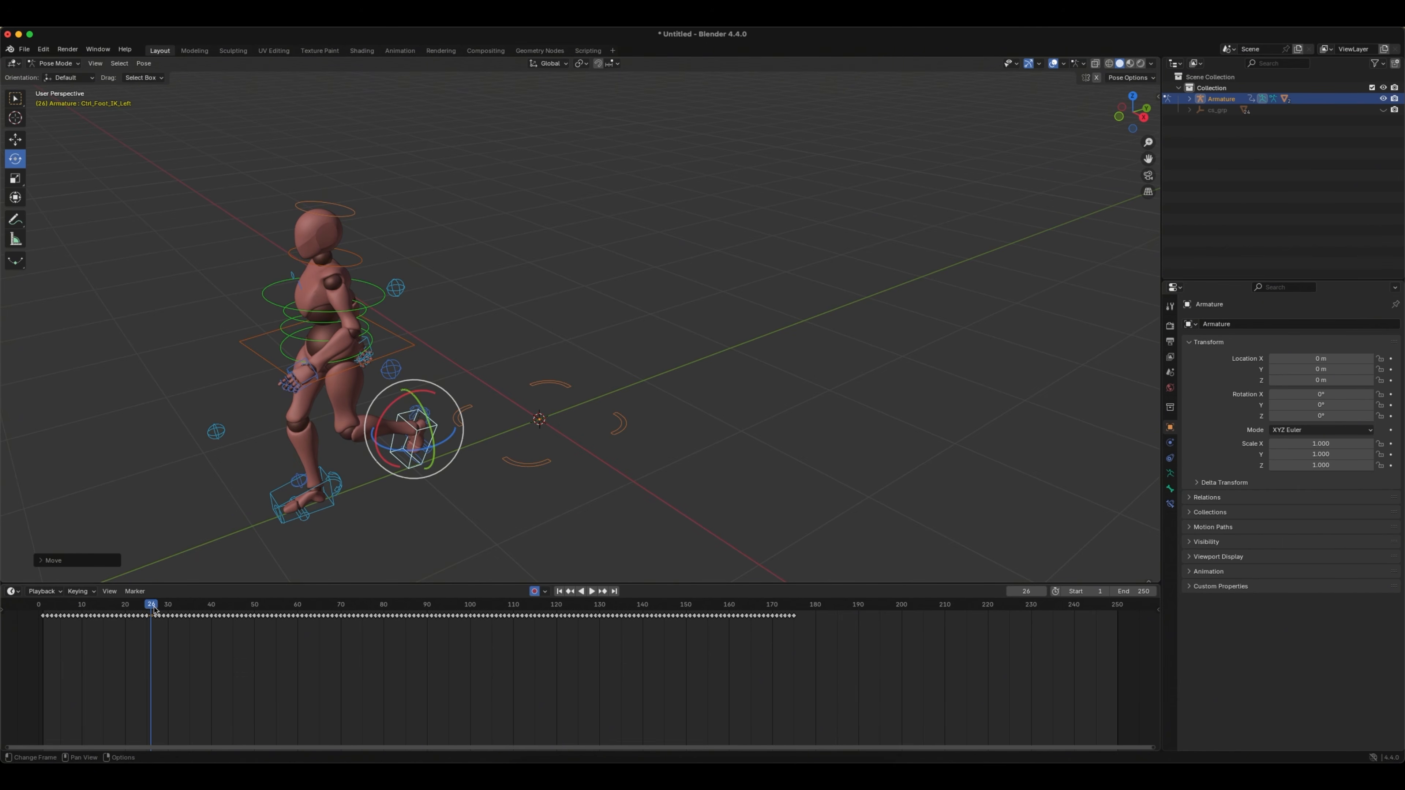
drag(154, 609, 156, 611)
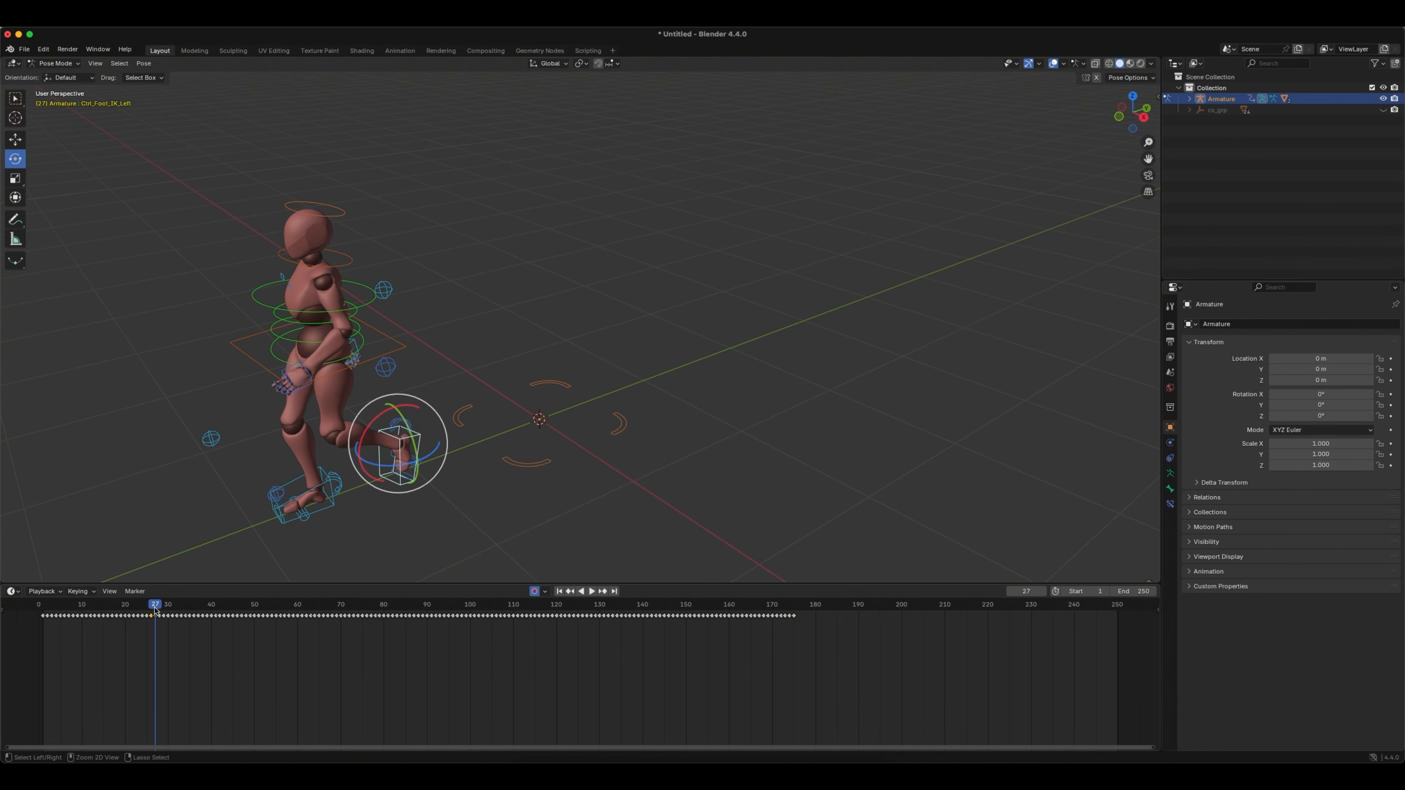
key(Left)
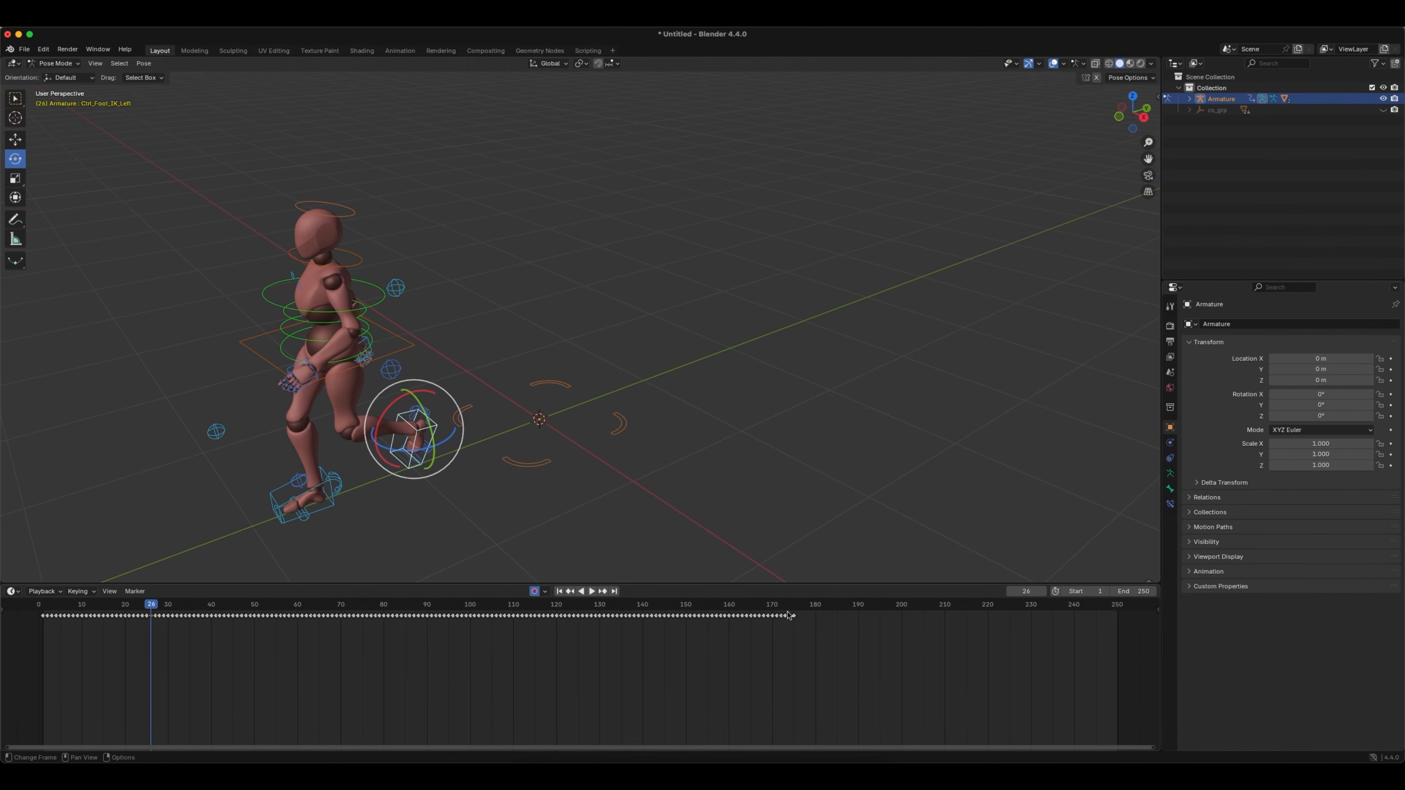
mouse_move(148, 604)
mouse_down()
mouse_move(181, 604)
mouse_move(110, 605)
mouse_move(156, 604)
mouse_up()
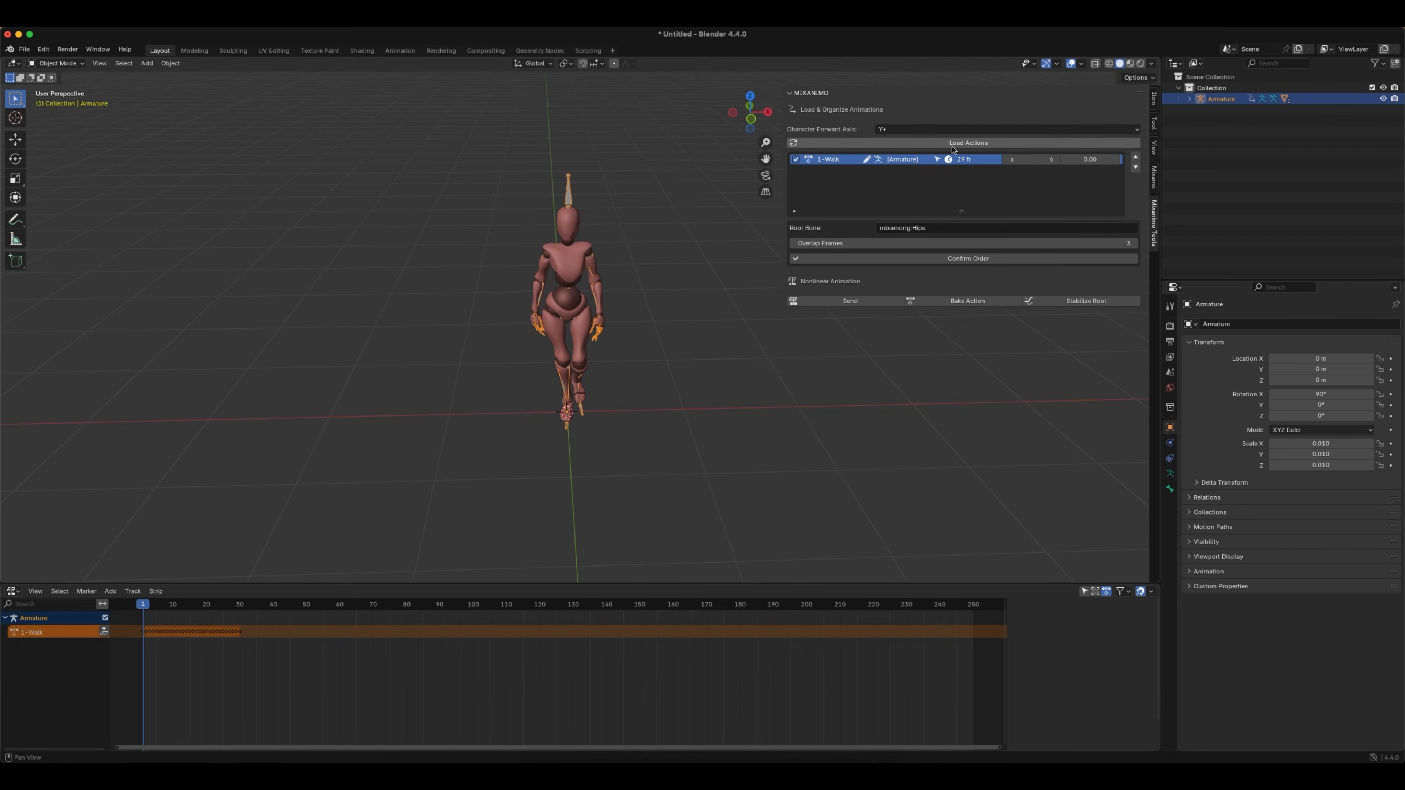
- Import a second Mixamo FBX character and load its action into the Mixanimo list alongside 1-Walk
click(25, 49)
mouse_move(66, 212)
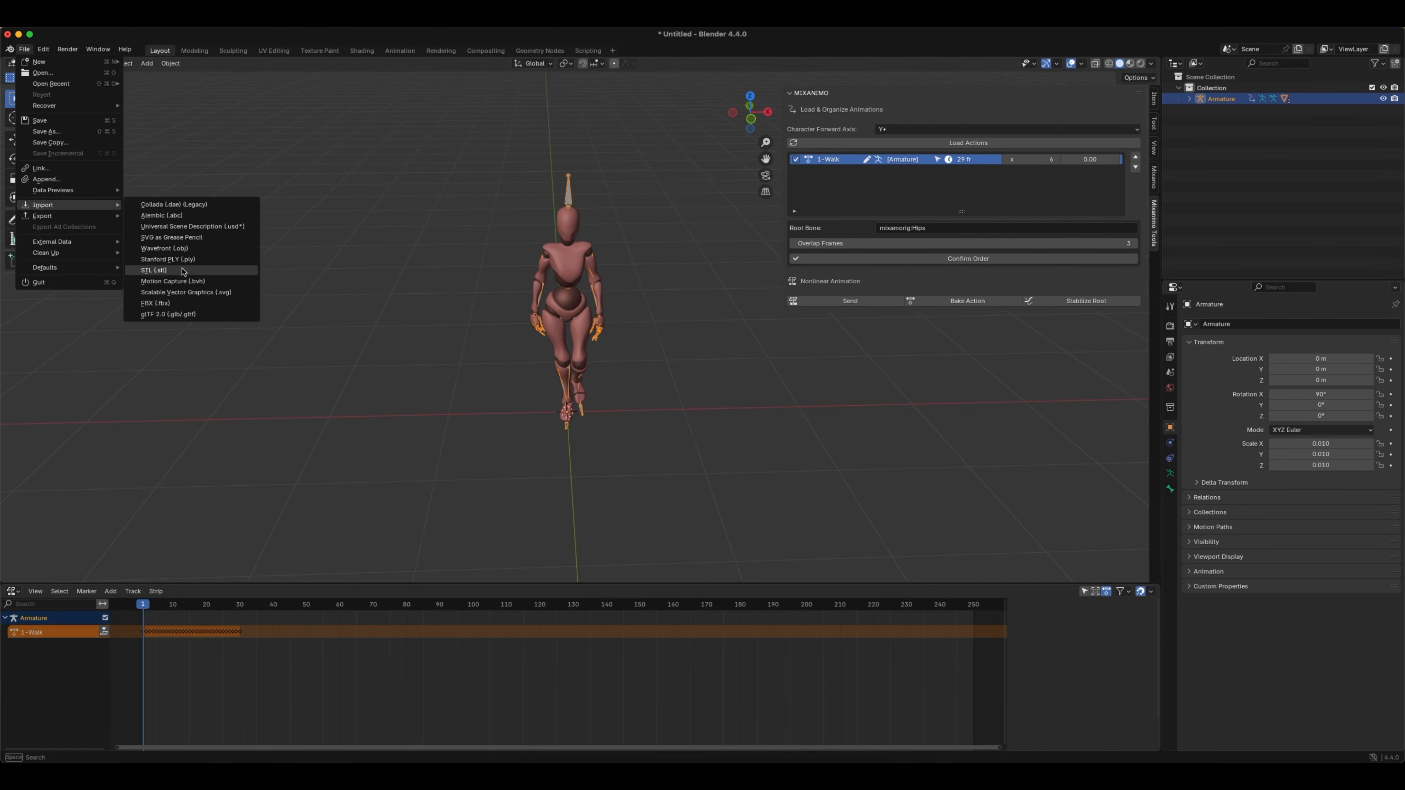
click(166, 306)
double_click(580, 391)
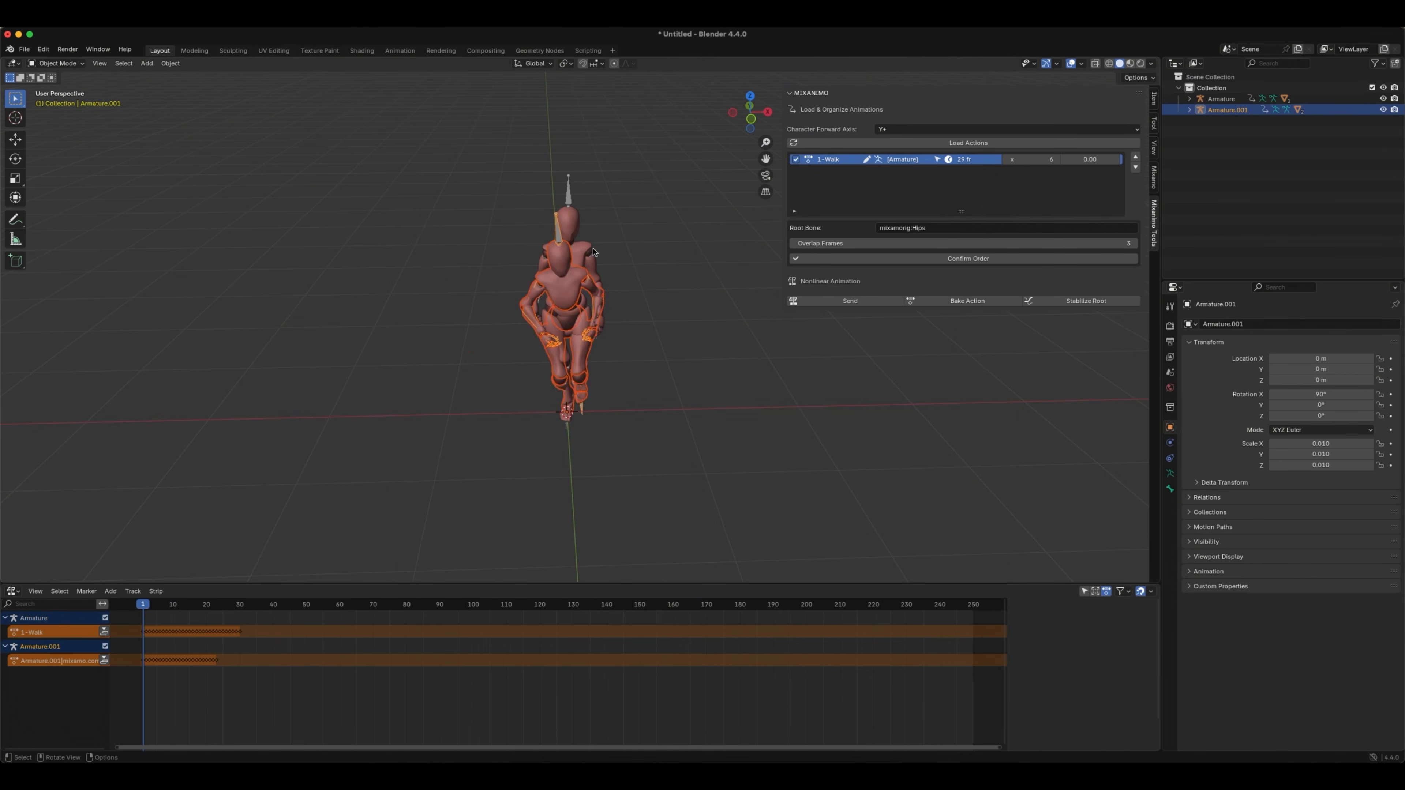
click(968, 143)
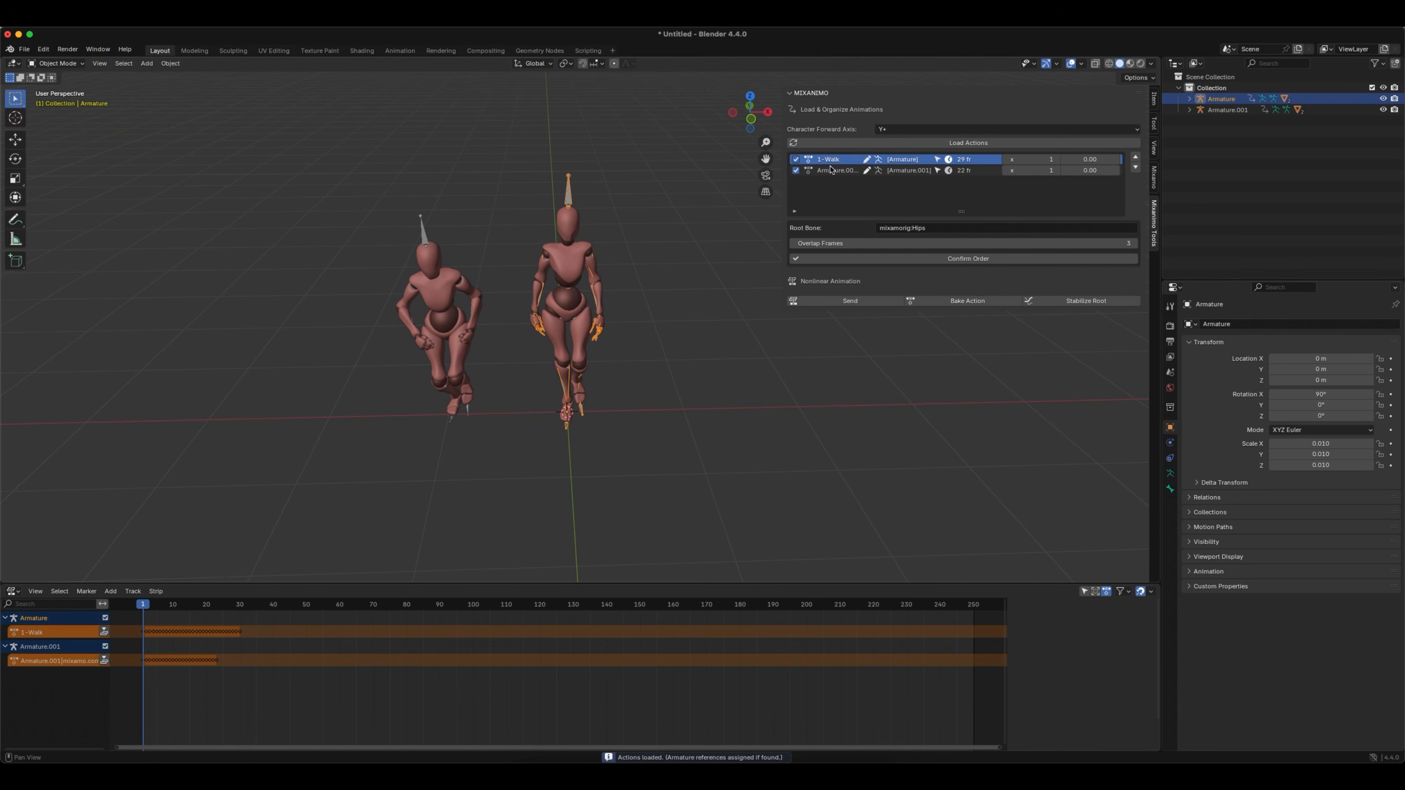
- Rename the newly loaded action in the Mixanimo list as 2-Slow_Run
click(834, 171)
click(866, 174)
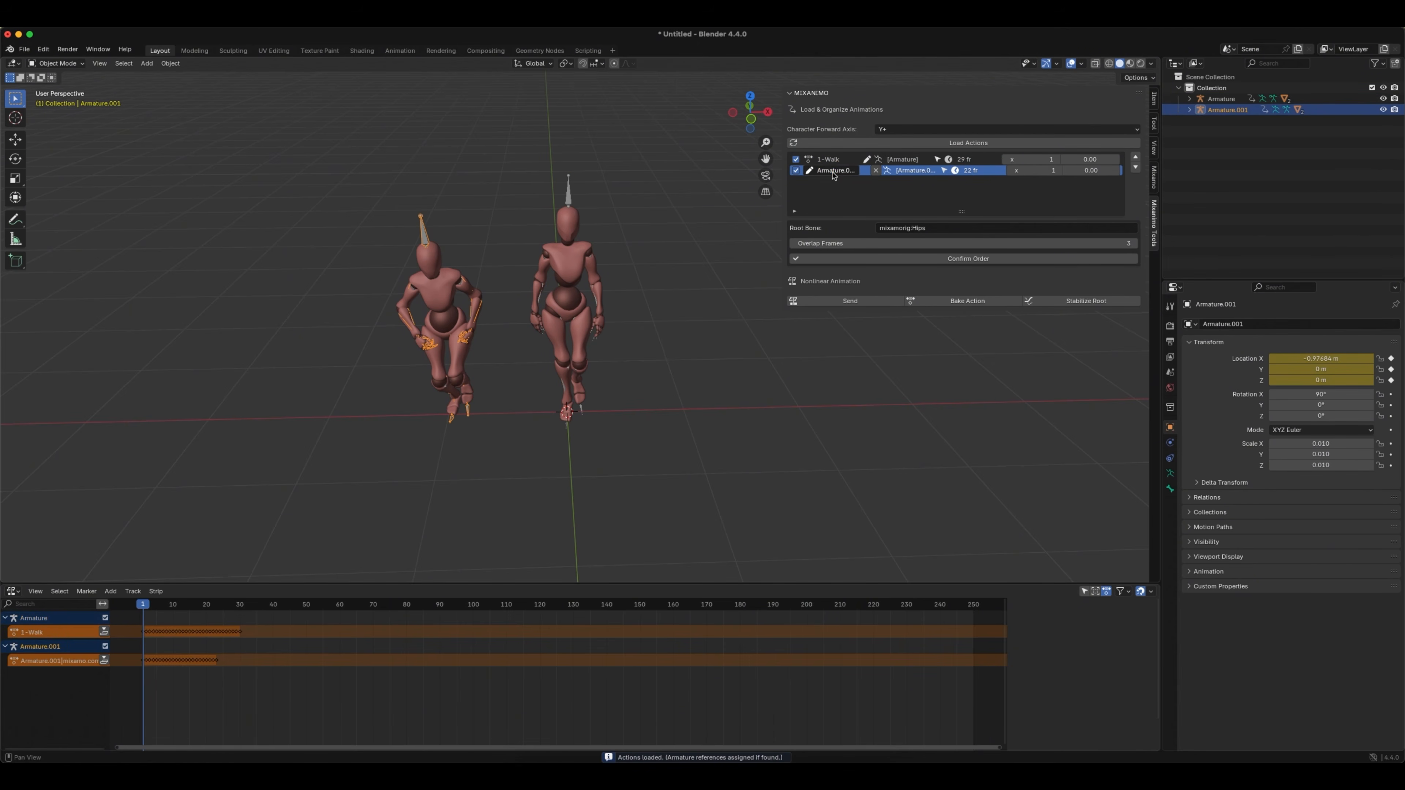
click(841, 172)
text(2-Slow_Run)
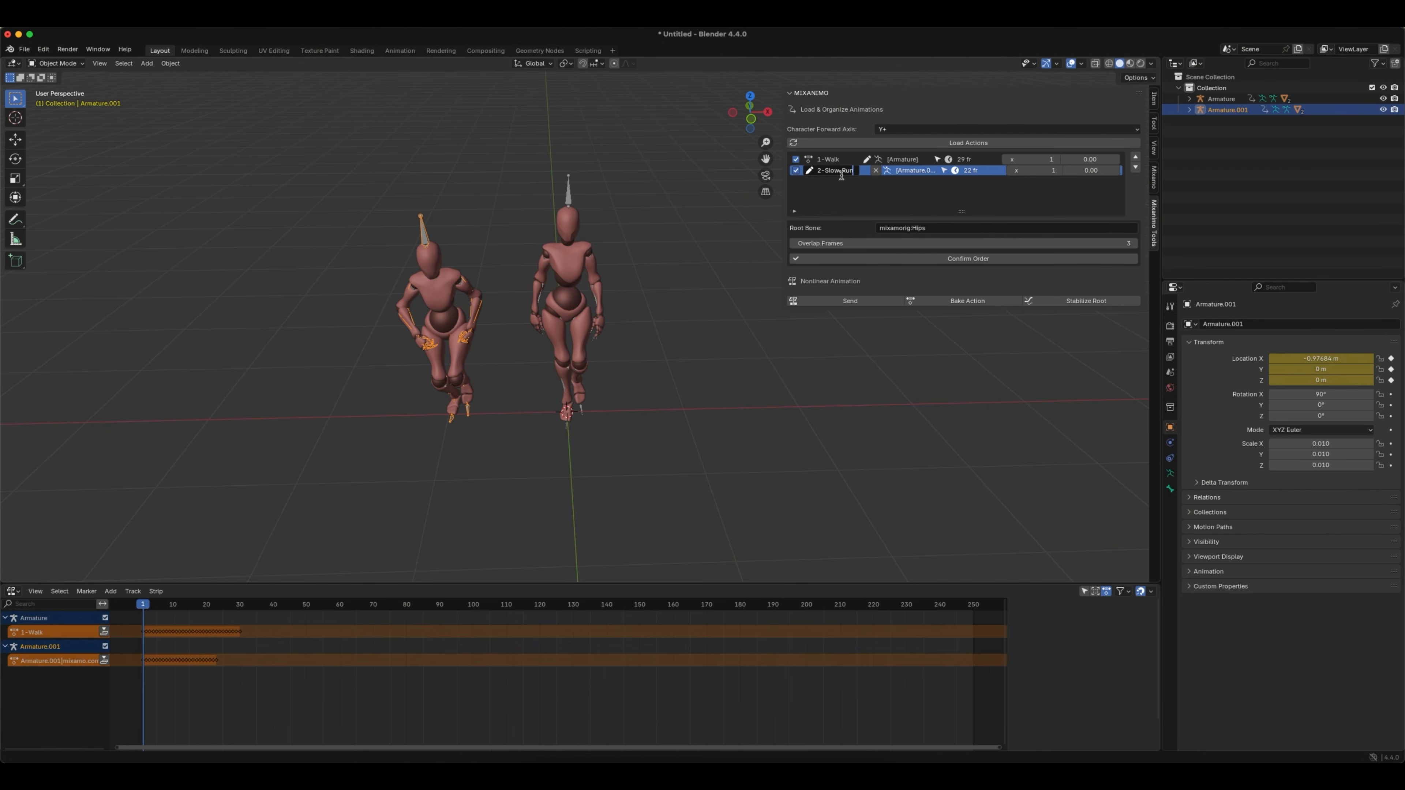
click(865, 170)
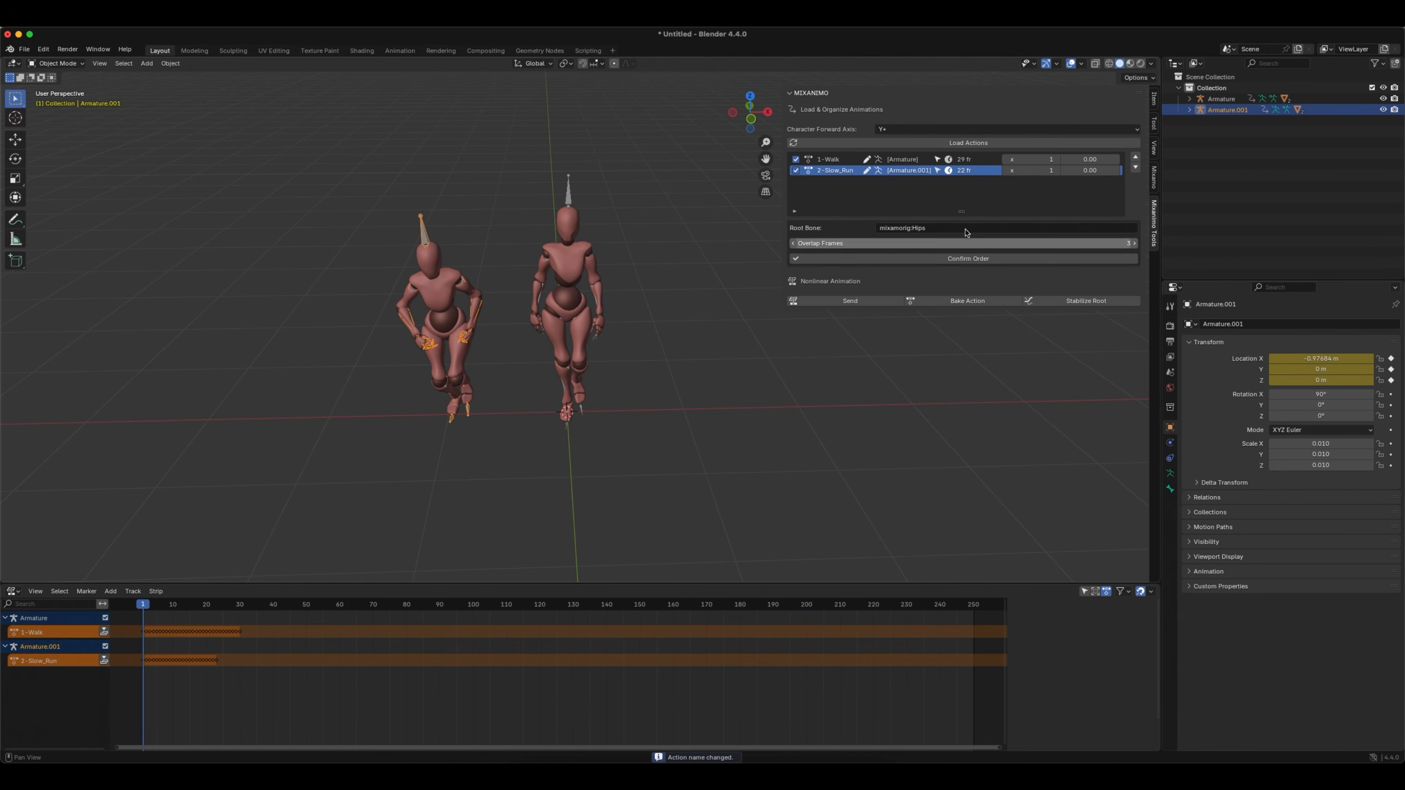
- Delete the imported second character with its armature and select the original armature
drag(503, 582, 503, 561)
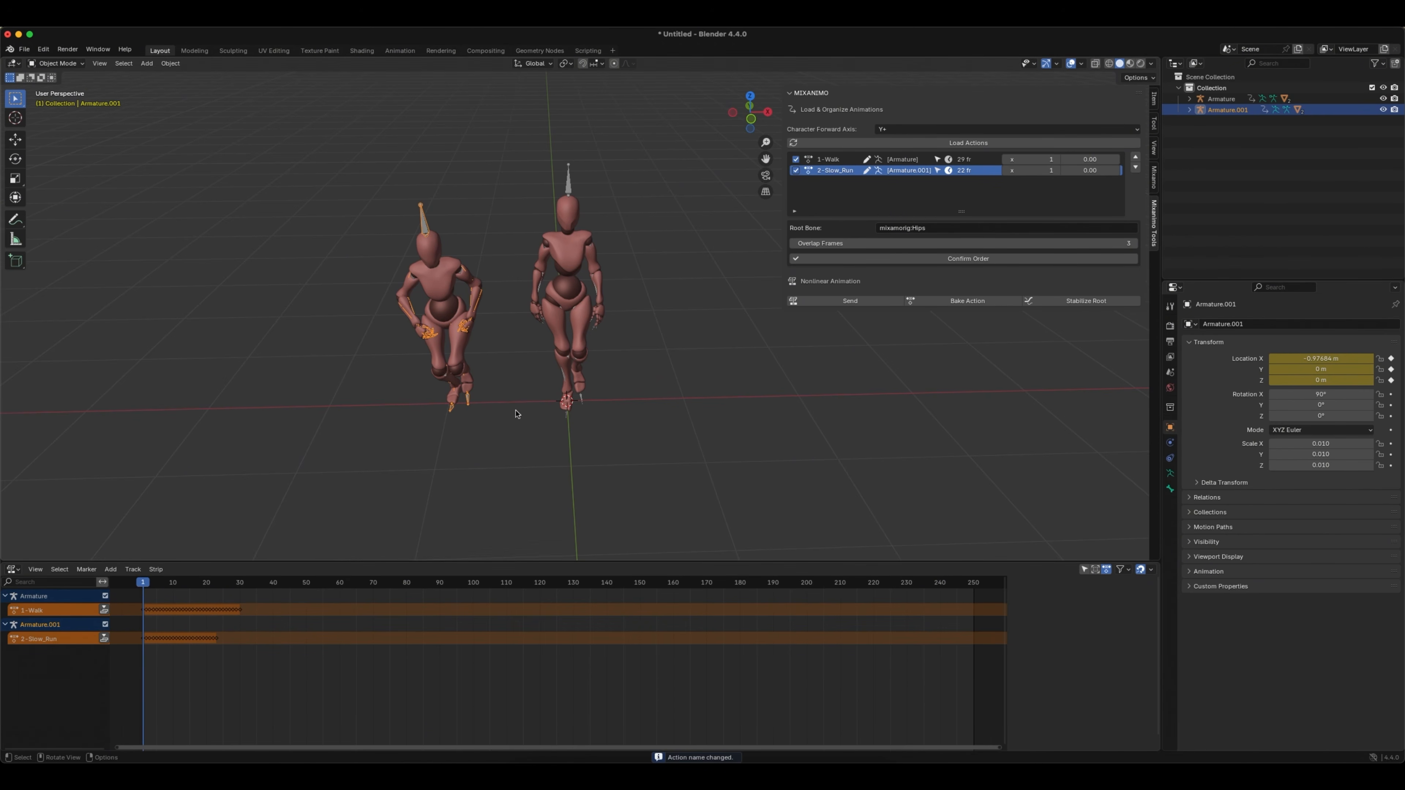
scroll(517, 410, down, 5)
scroll(517, 410, up, 3)
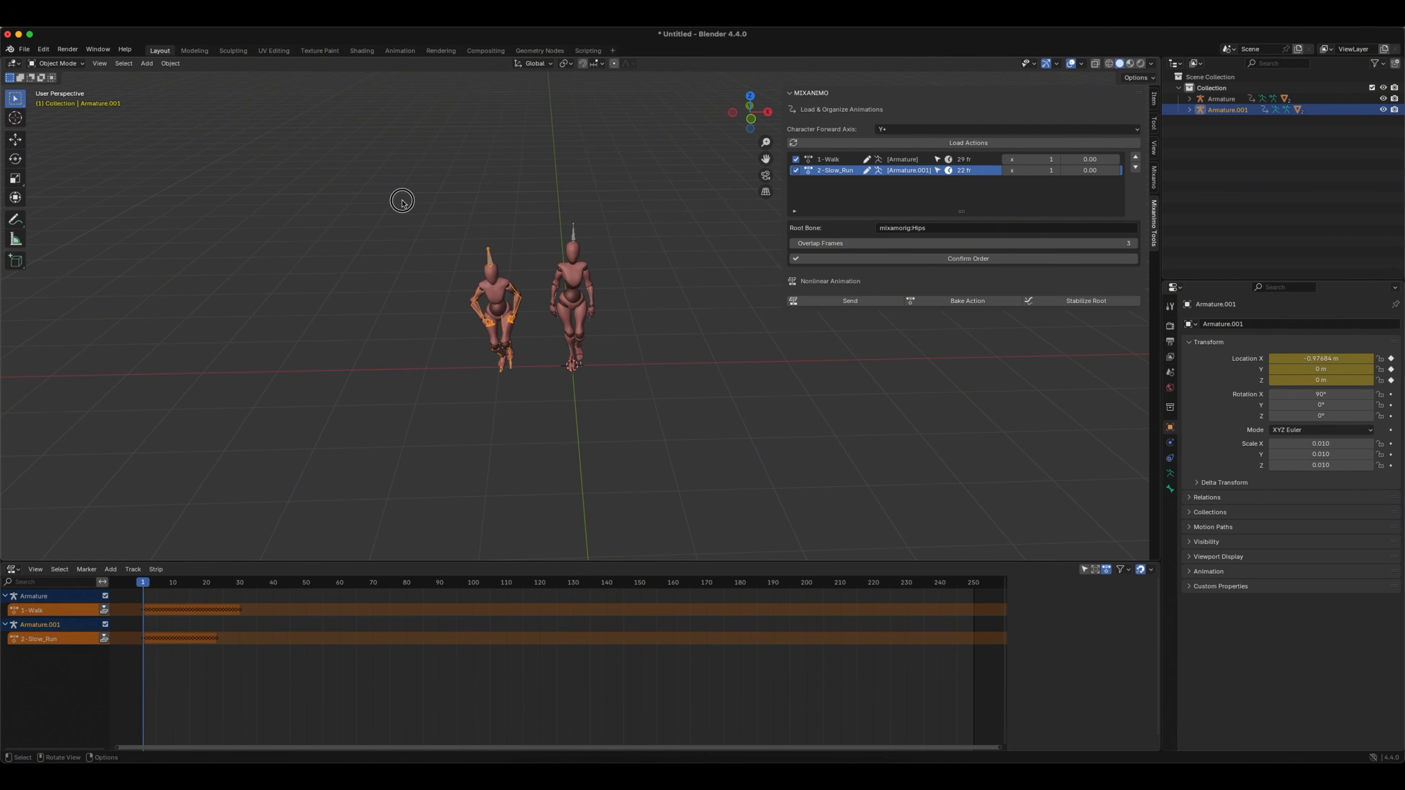
drag(402, 197, 533, 430)
key(x)
click(518, 427)
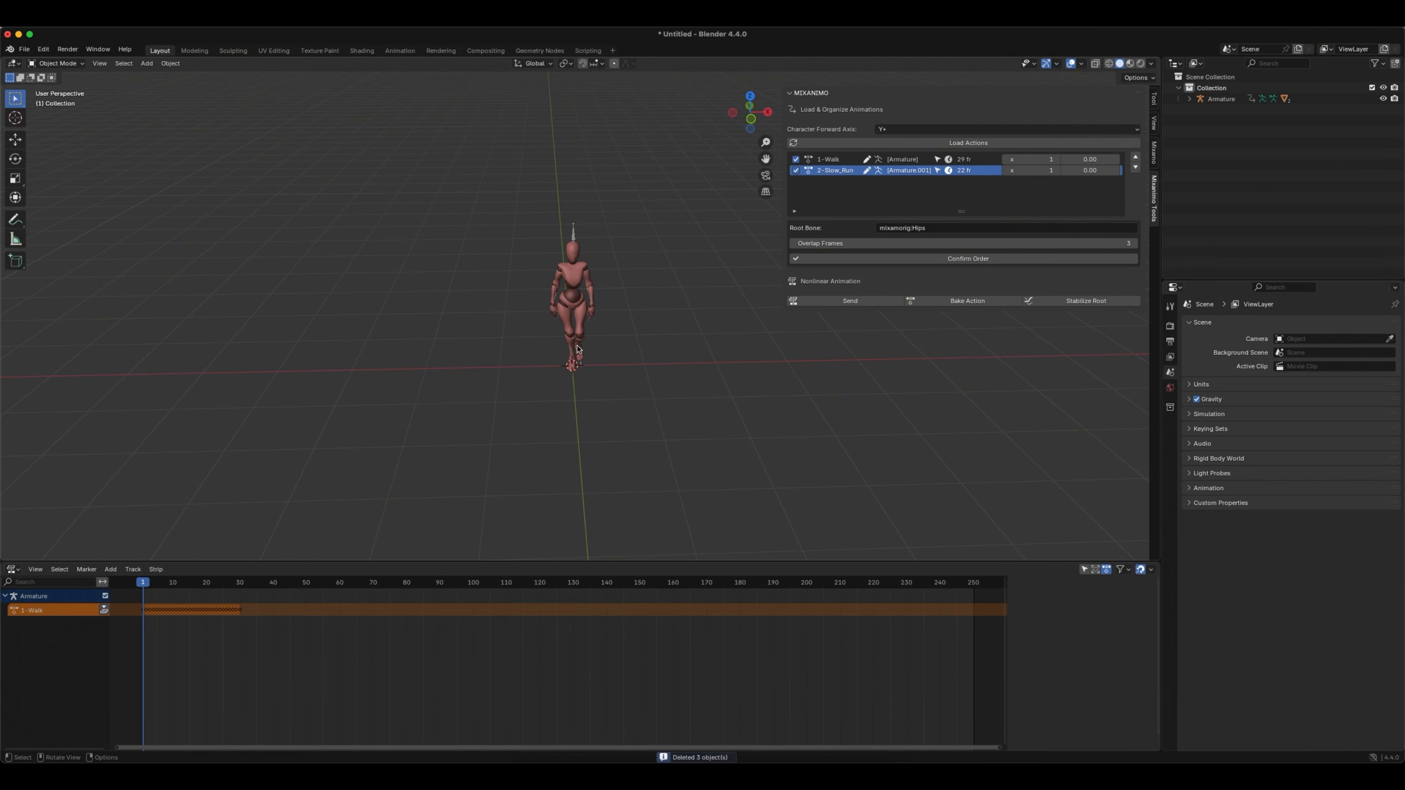
click(598, 249)
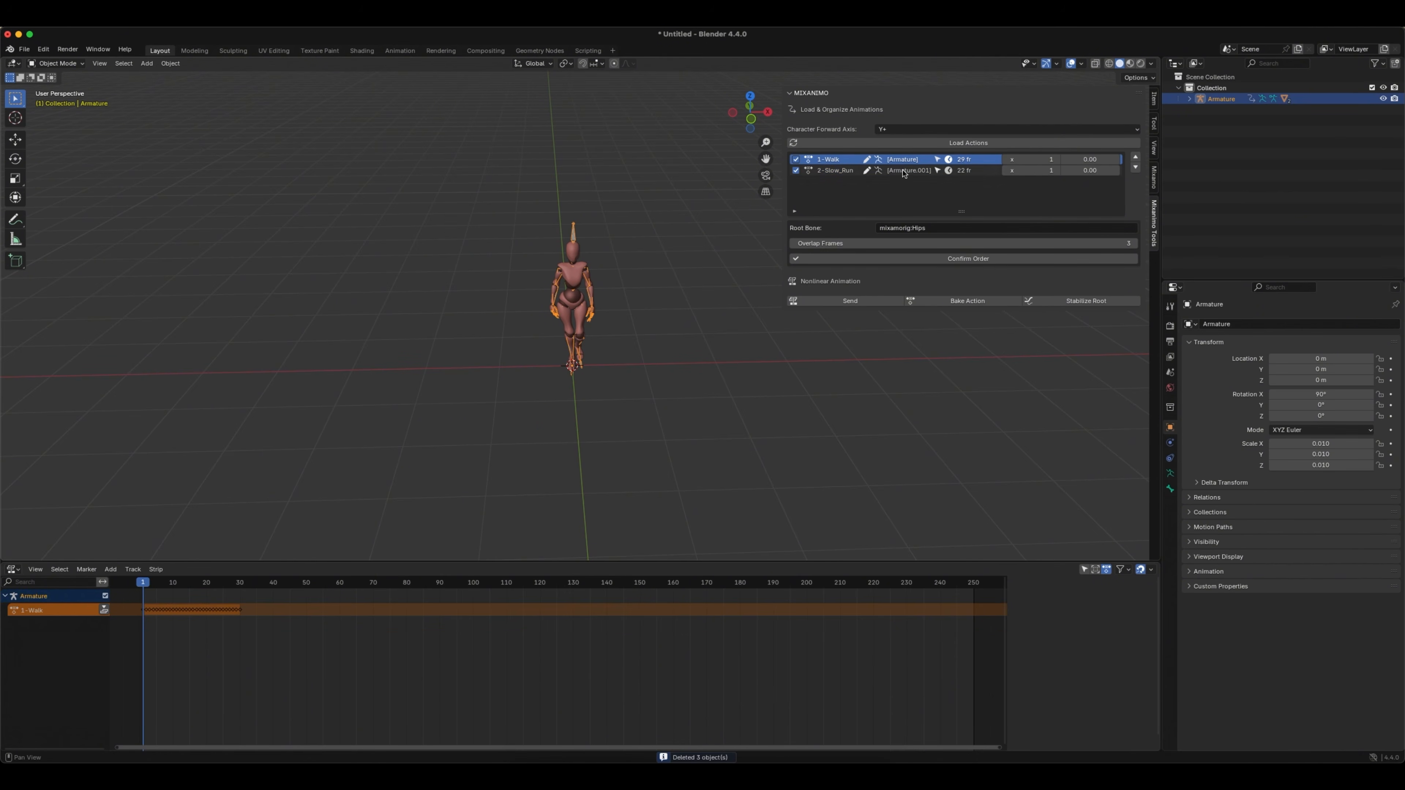
- Set 1-Walk and 2-Slow_Run to 2 repeats each, confirm their order and send them to the nonlinear animation tracks
click(1043, 160)
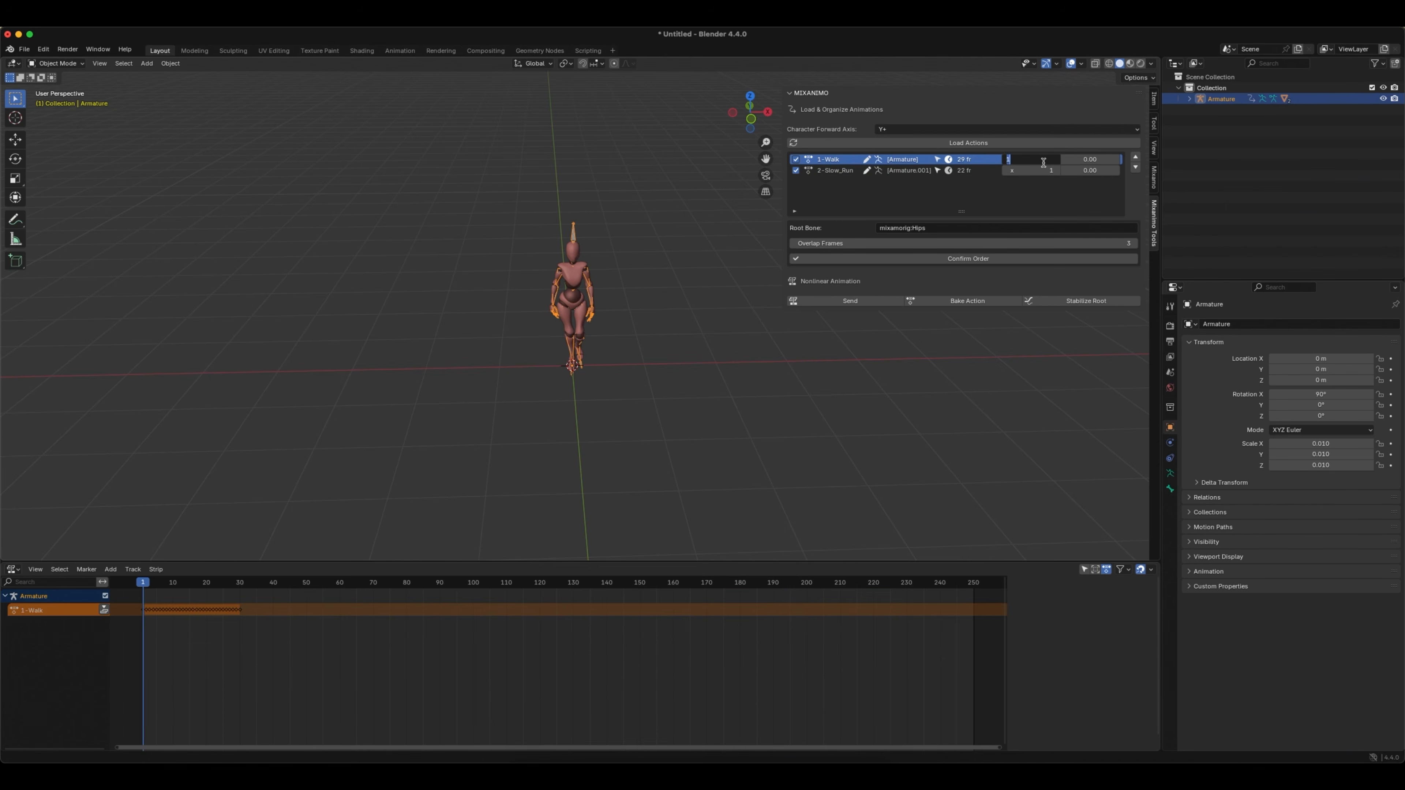
key(Return)
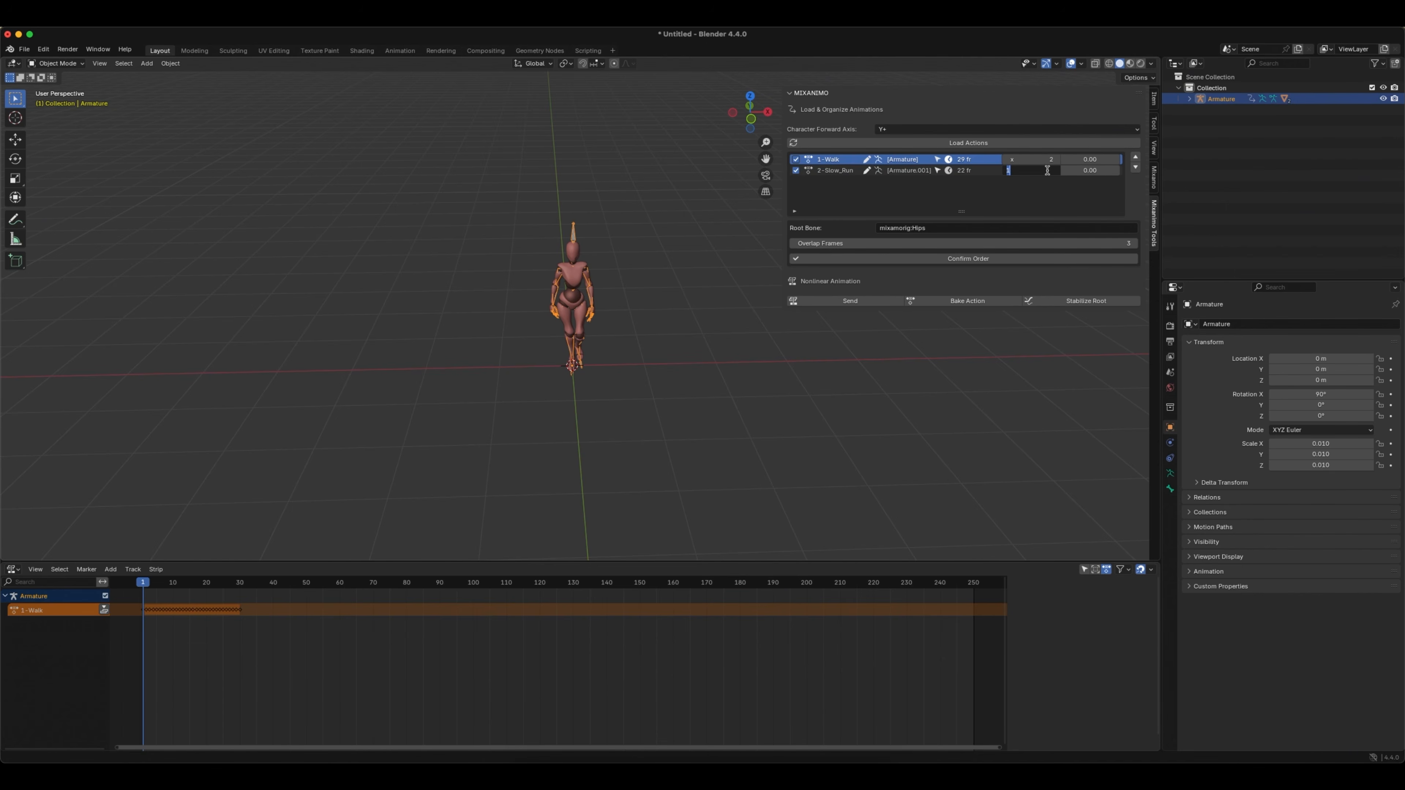
click(987, 262)
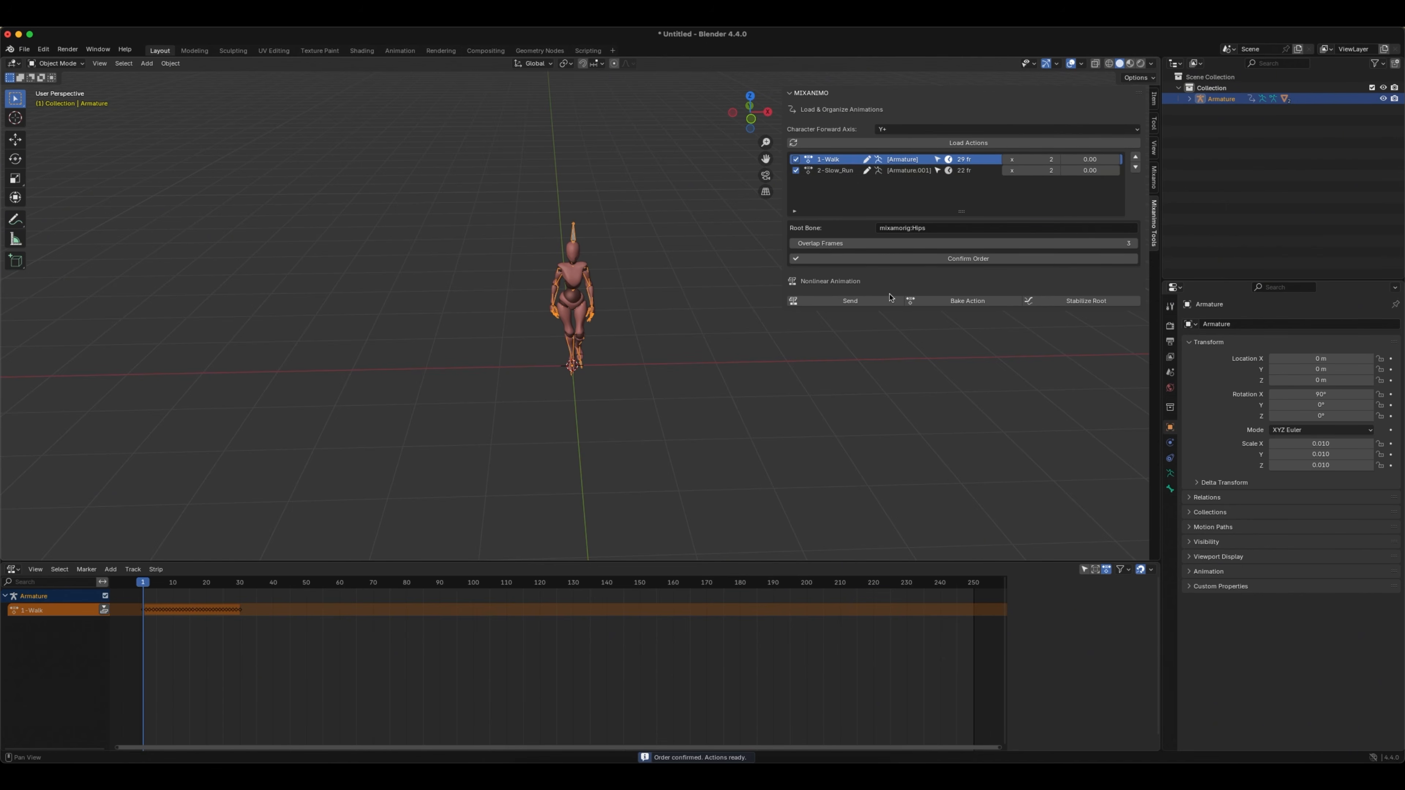
click(835, 301)
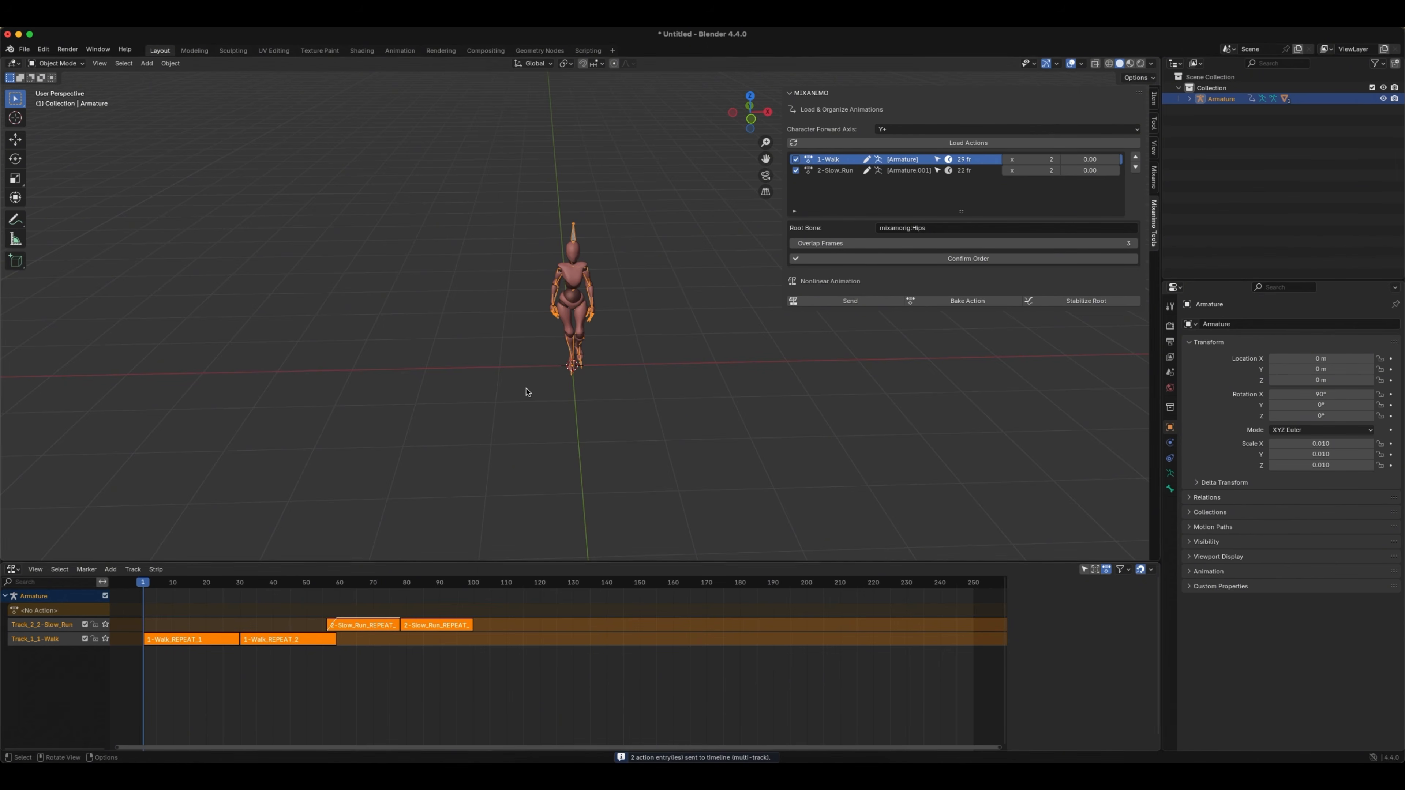
- Play and scrub the combined animation, examining the character's position where the walk changes to the slow run
key(space)
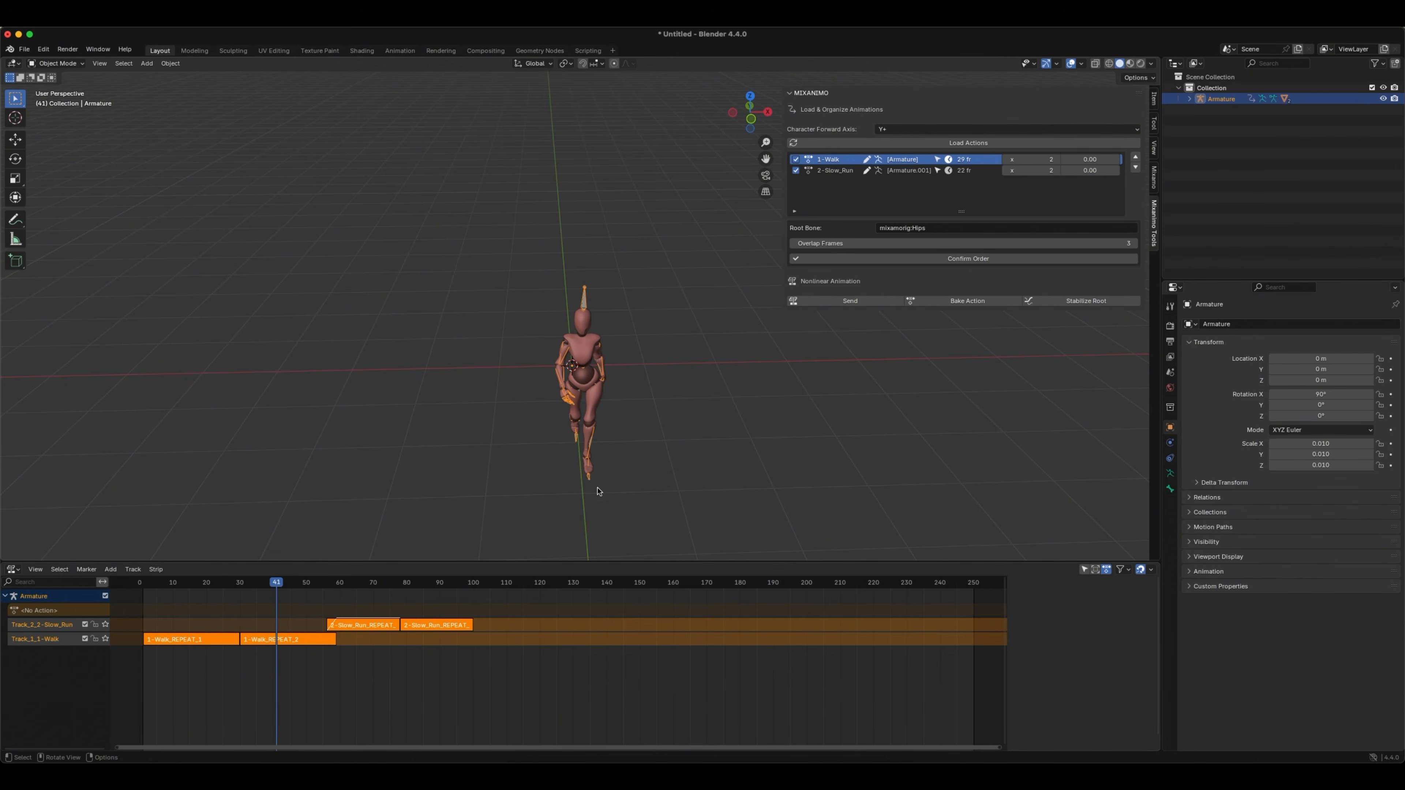
scroll(583, 472, down, 5)
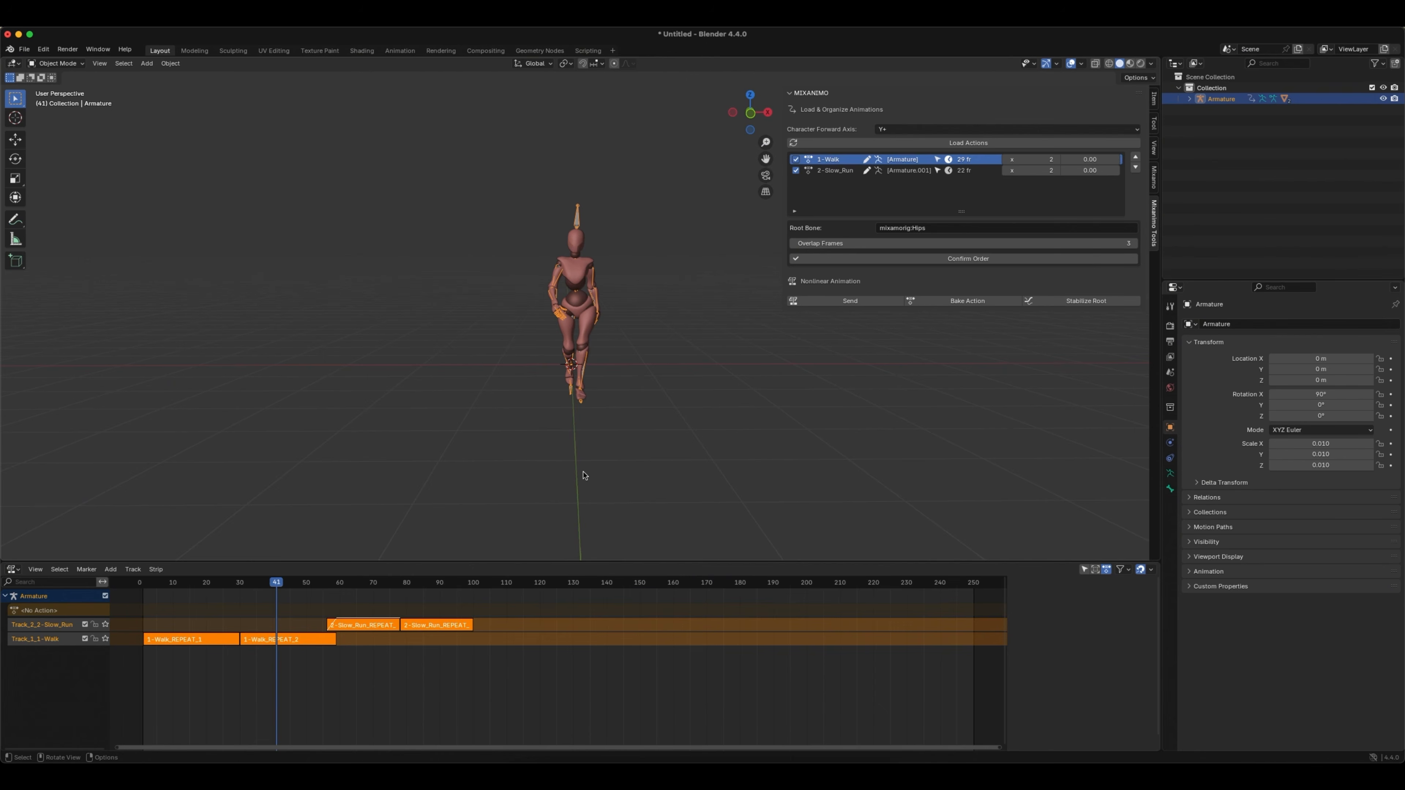
key(n)
key(space)
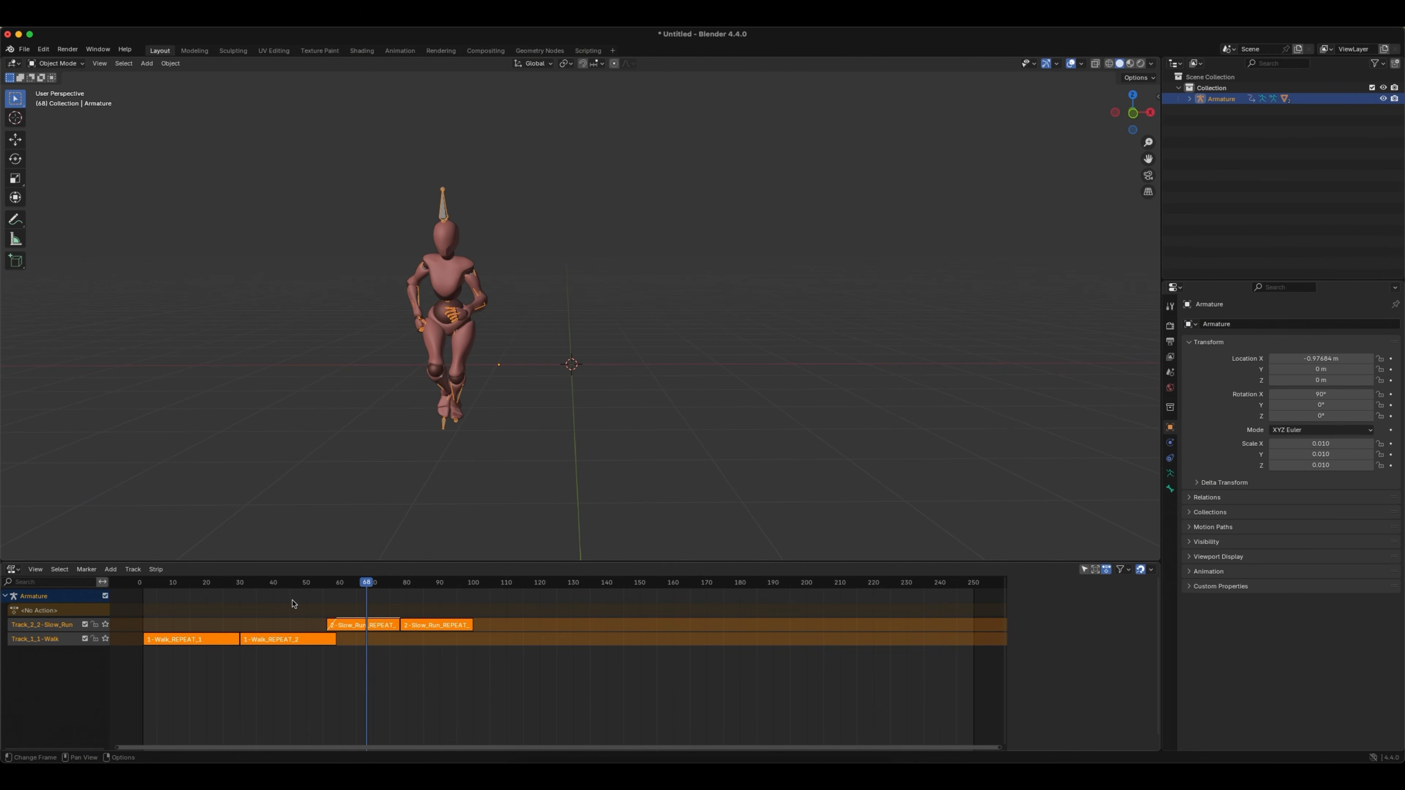
drag(365, 590, 326, 589)
middle_drag(653, 340, 646, 358)
drag(335, 583, 346, 585)
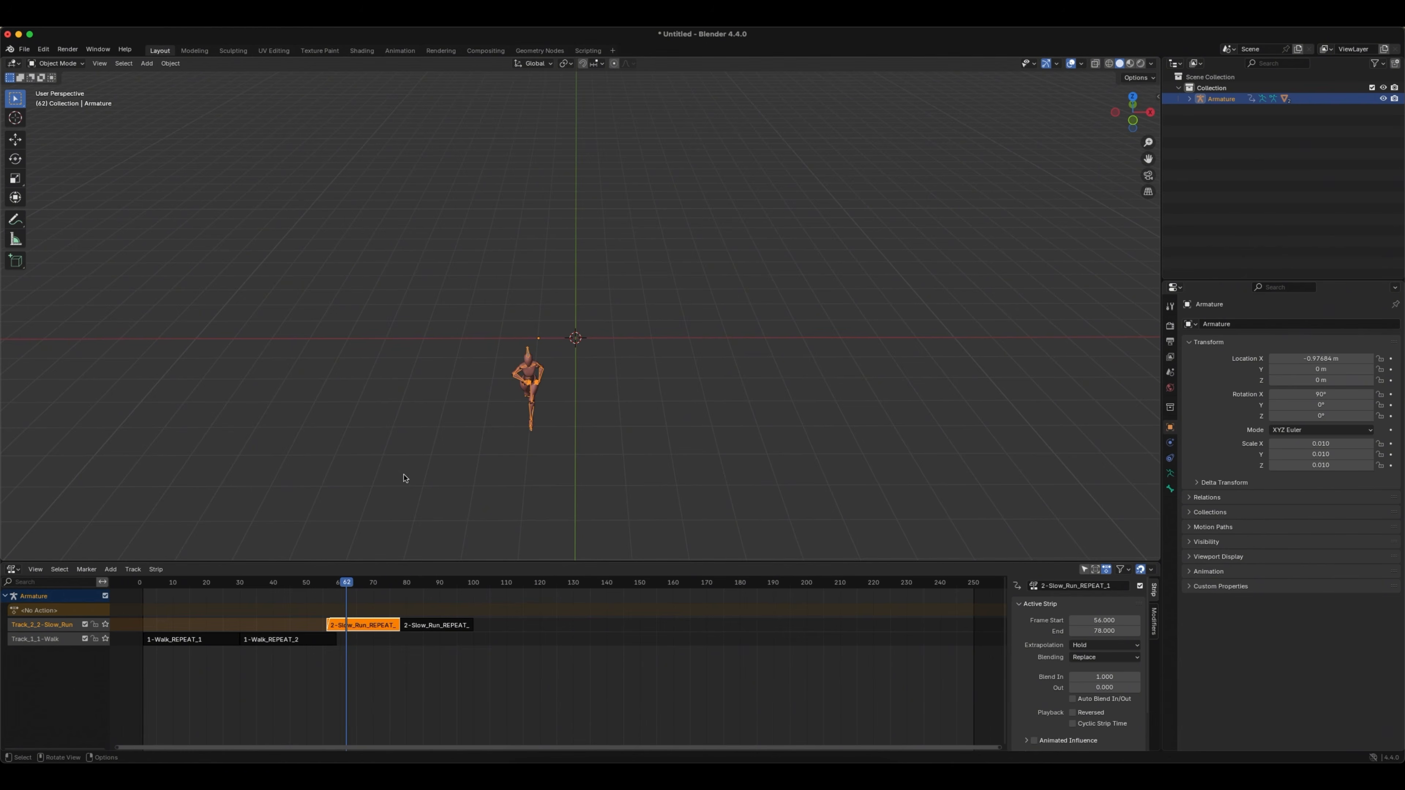
key(Down)
- Check the lower area's Timeline for keyframes and return to the Nonlinear Animation editor
click(12, 569)
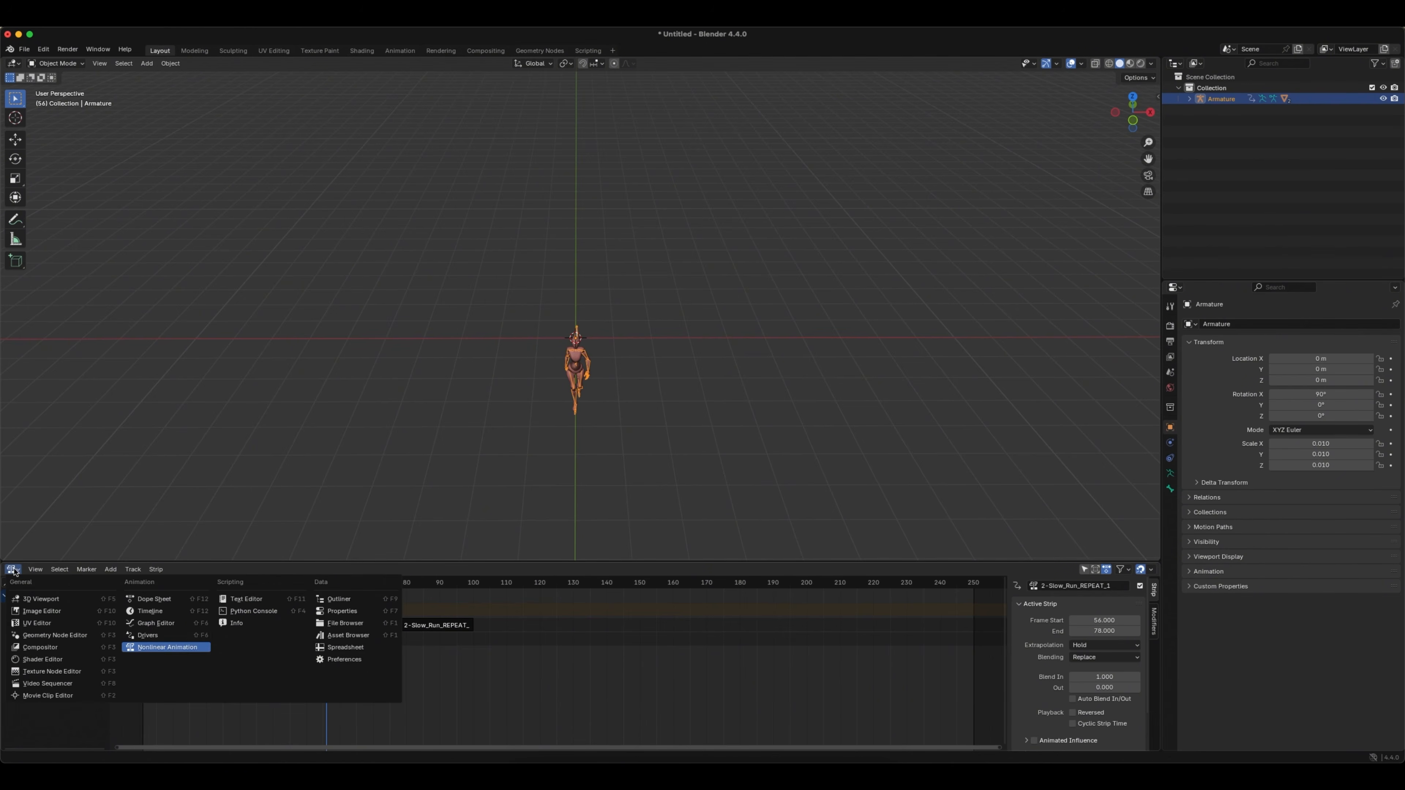
click(159, 612)
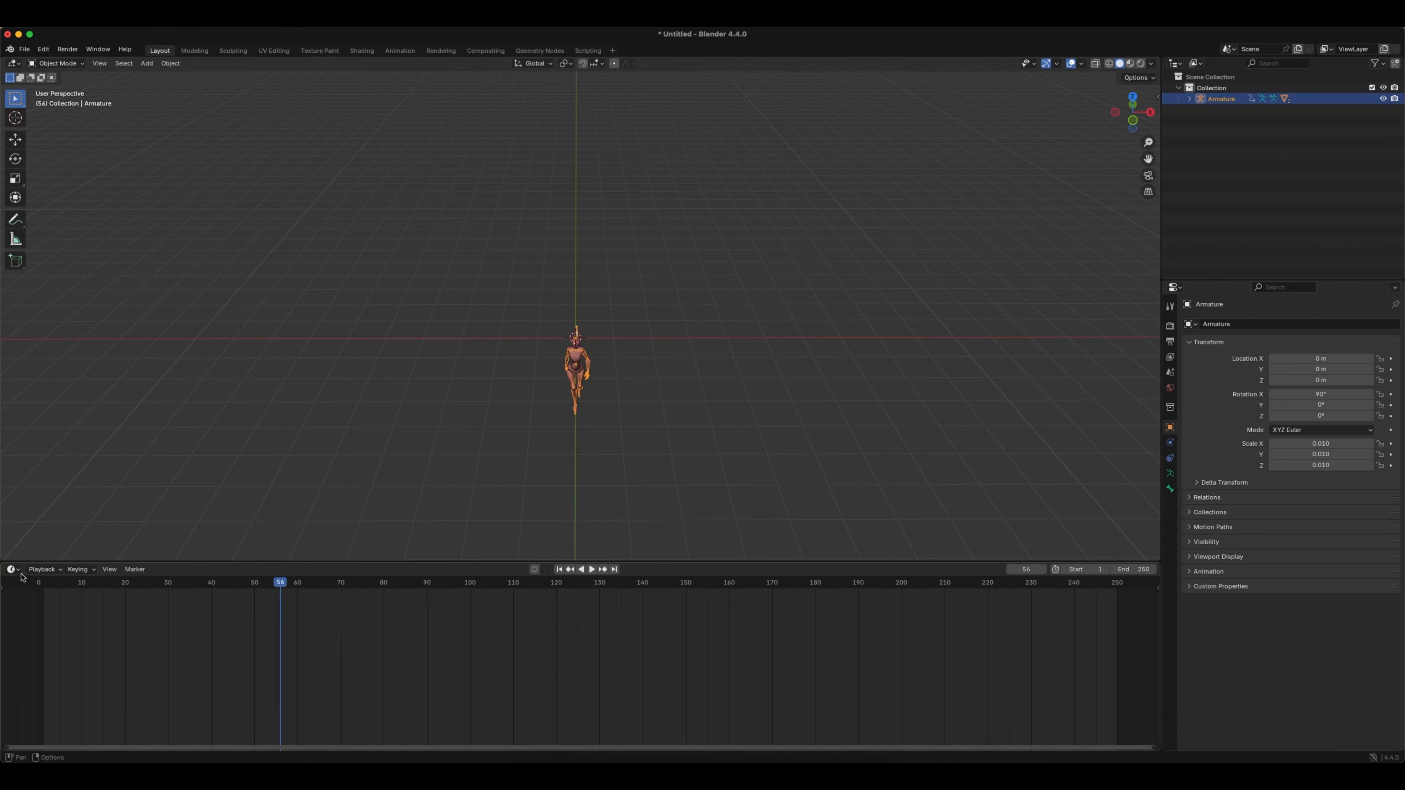
click(11, 569)
click(158, 648)
- Undo sending the actions to the tracks and check the walk's keyframes in the Timeline, returning to Nonlinear Animation
key(super+z)
key(super+z)
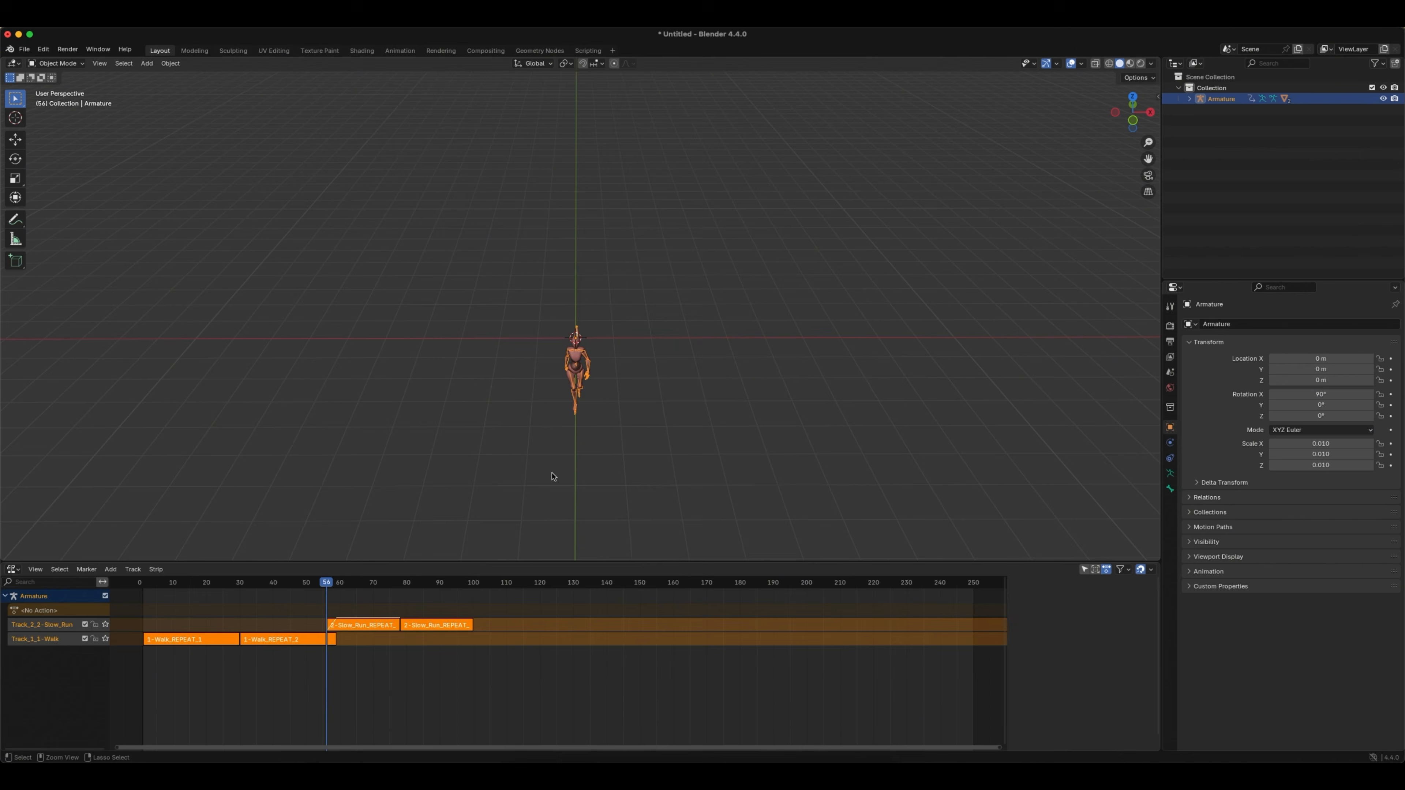
click(12, 569)
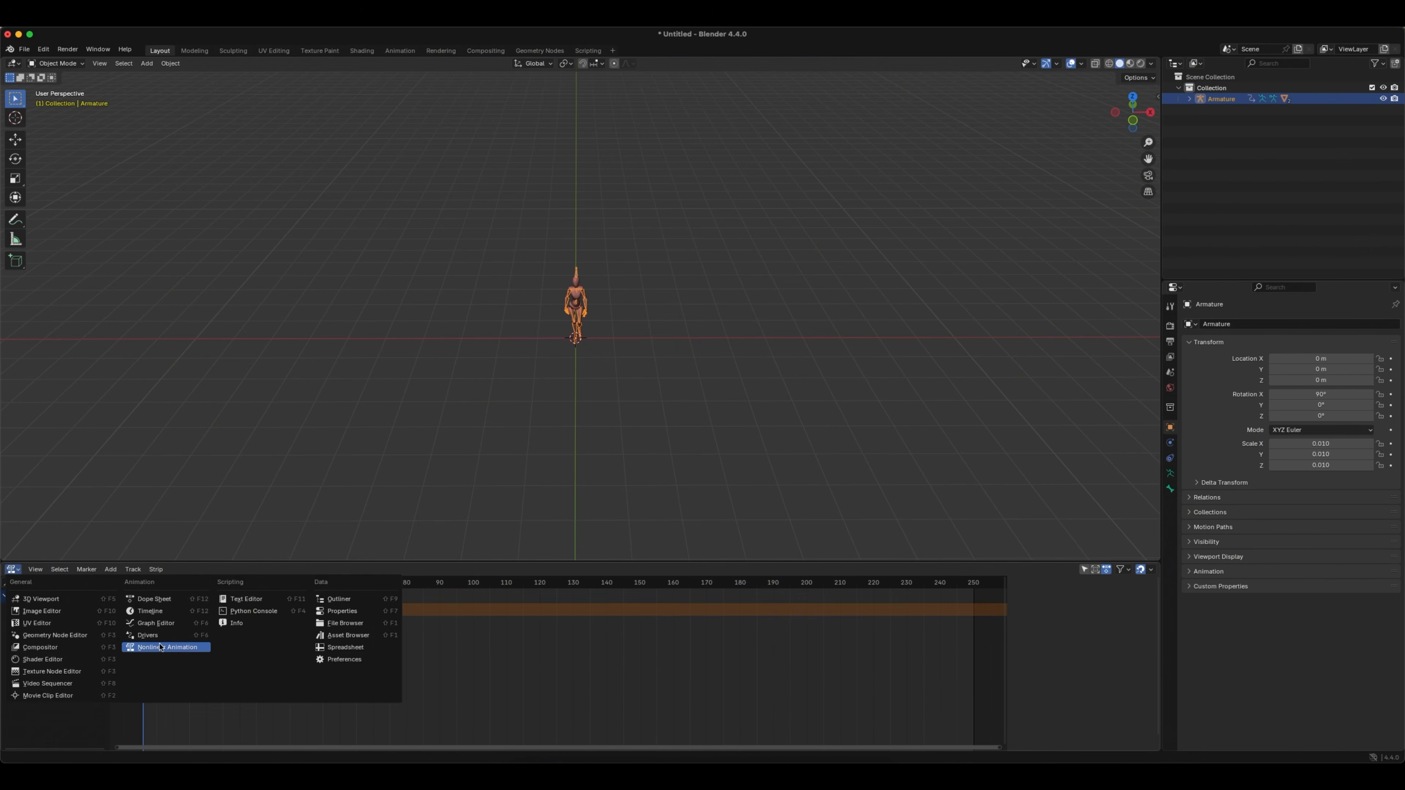
click(150, 611)
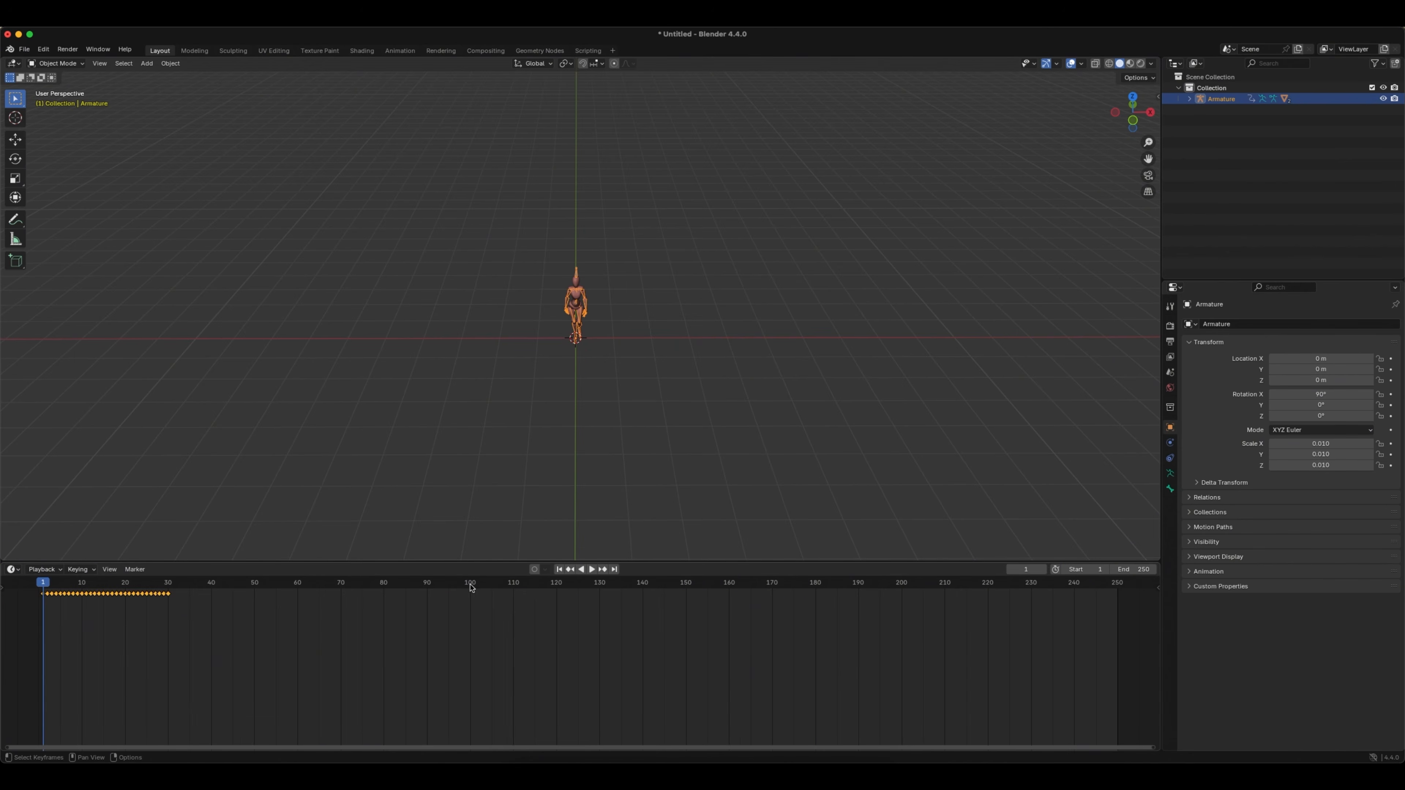
click(13, 569)
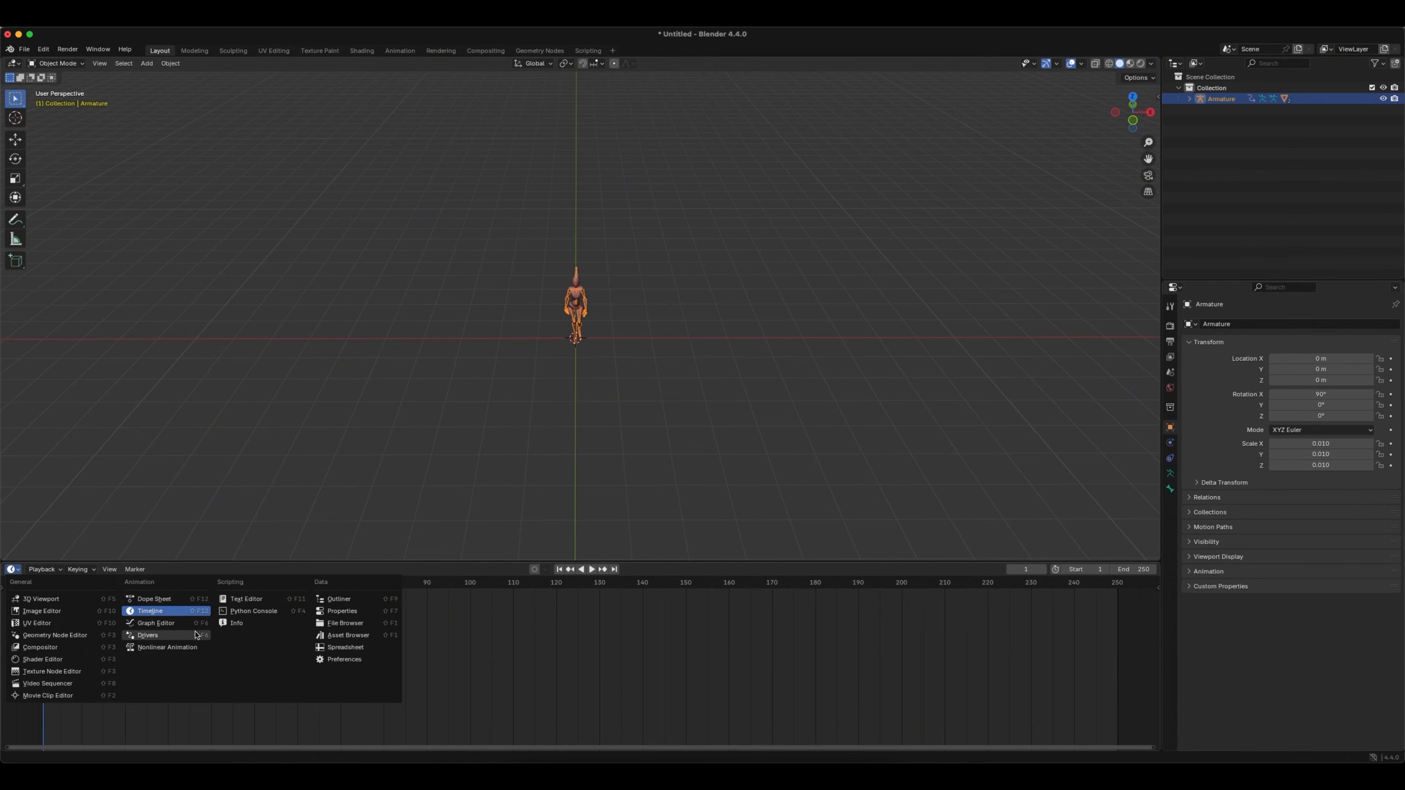
click(171, 648)
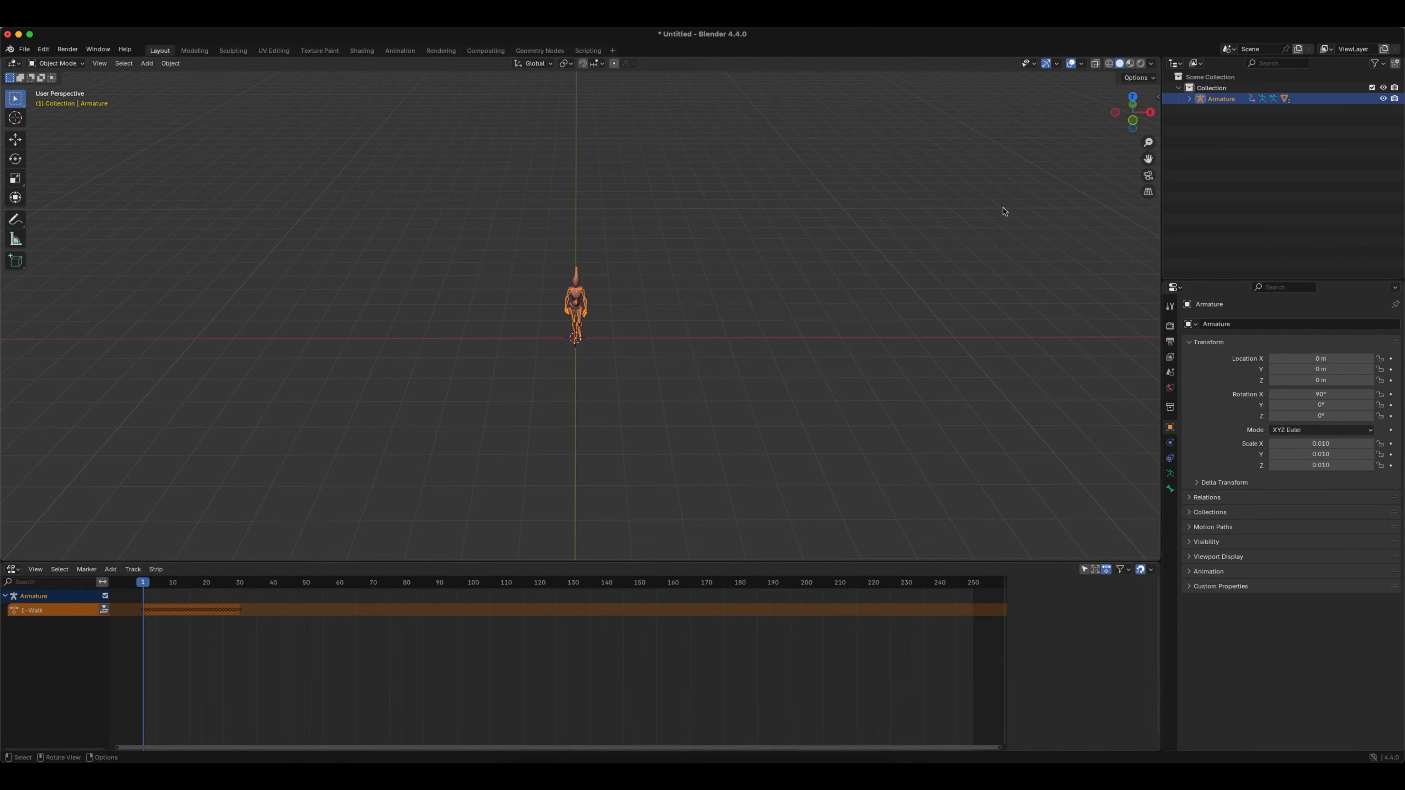
key(m)
click(984, 258)
key(Escape)
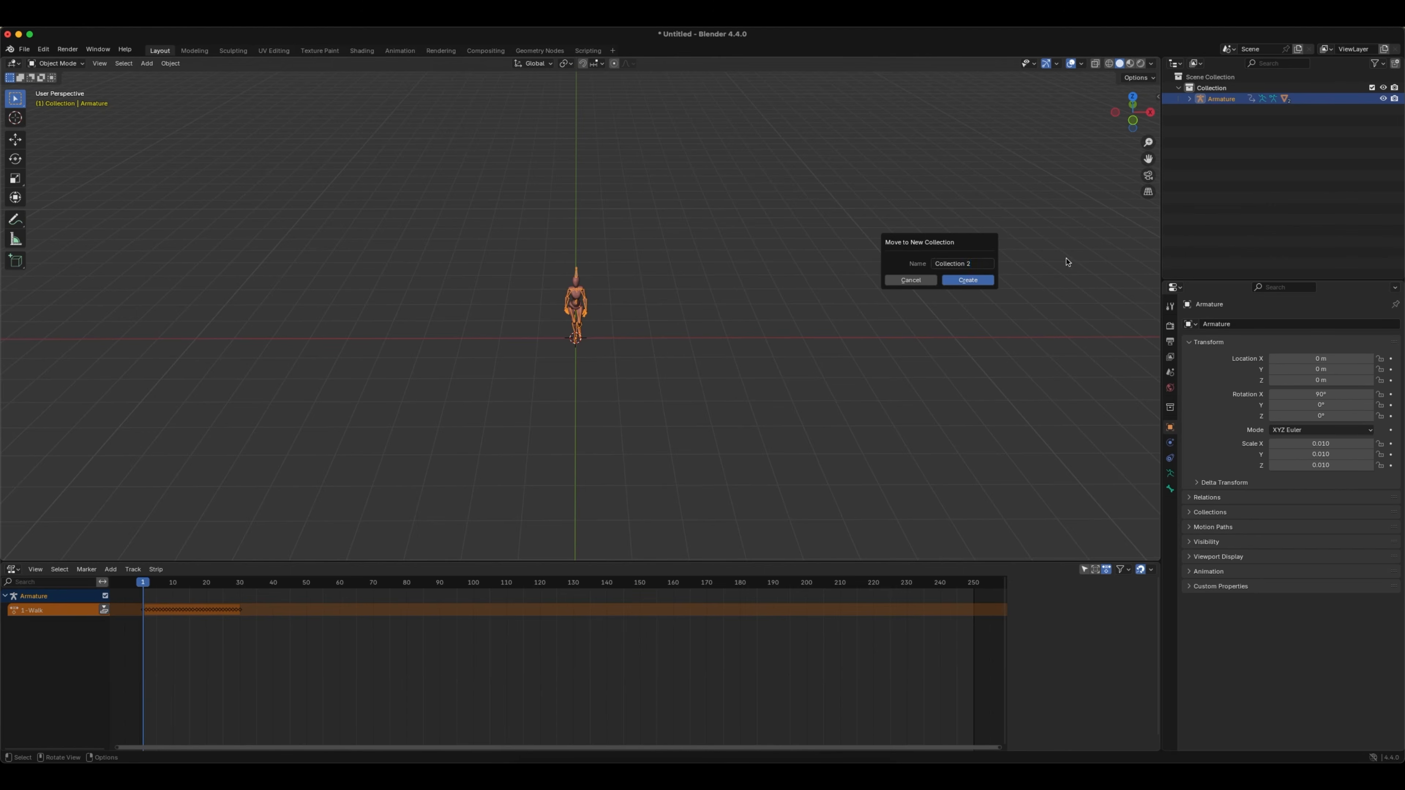
key(Escape)
- Resend both actions to the nonlinear animation tracks with 2-Slow_Run set to 2 repeats, and play the result
key(n)
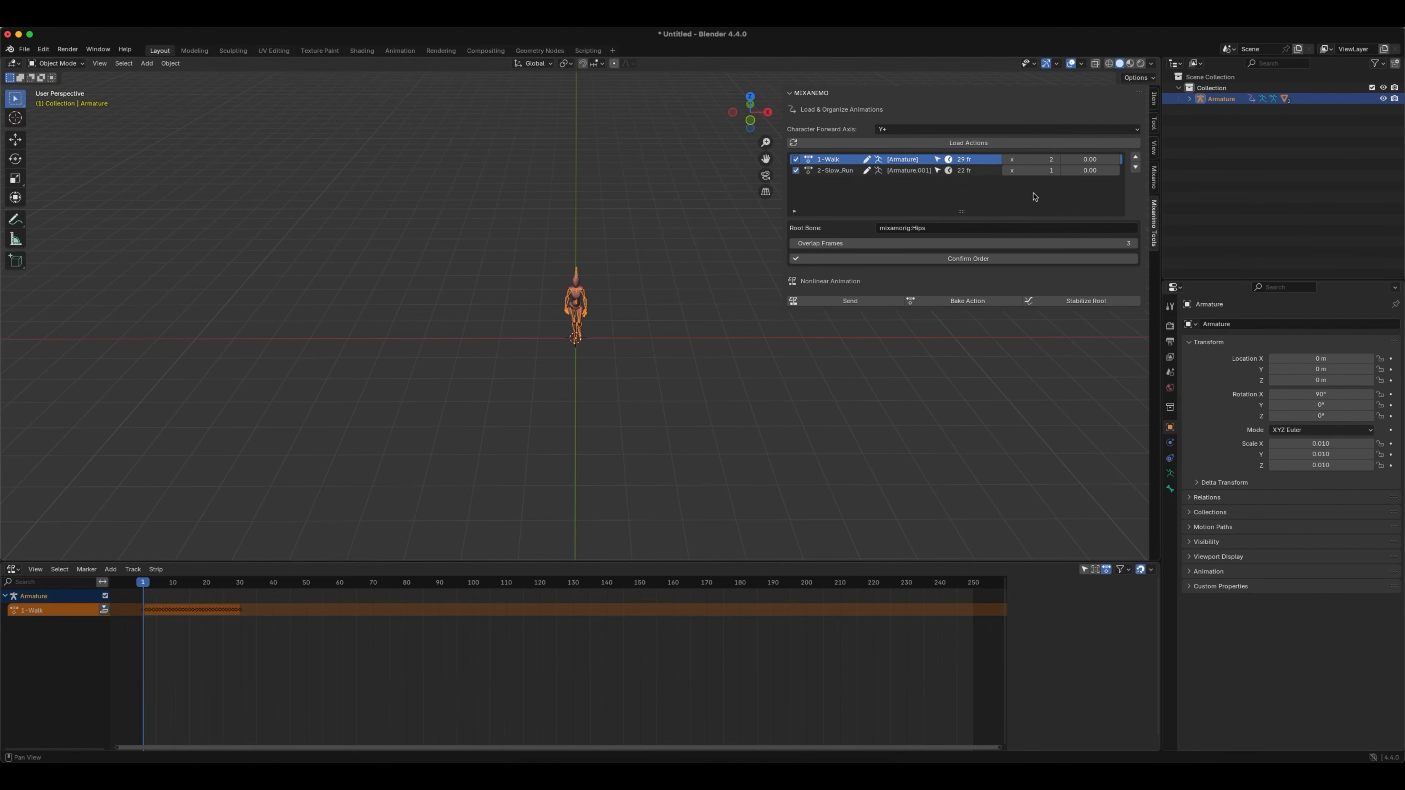
click(1058, 171)
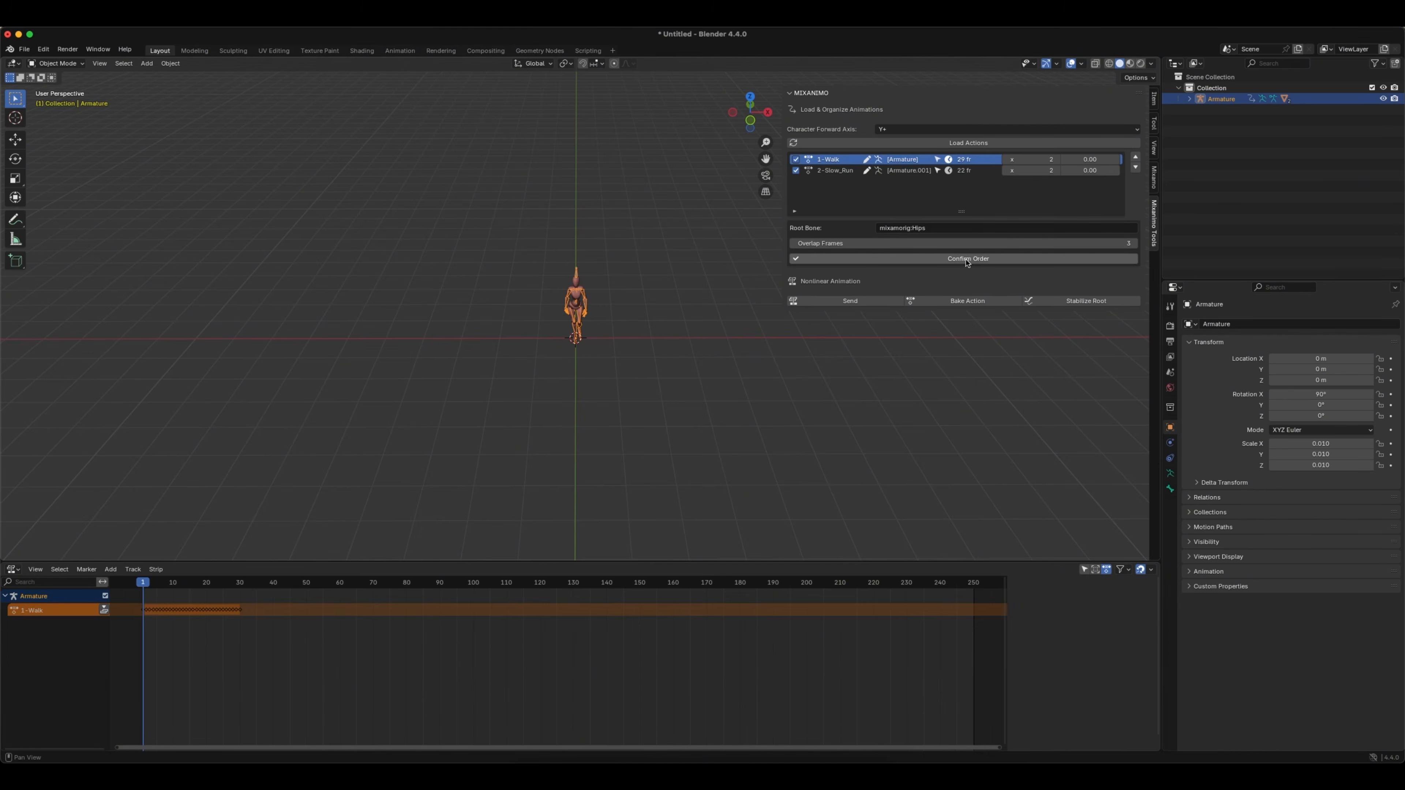
click(968, 258)
click(850, 300)
key(space)
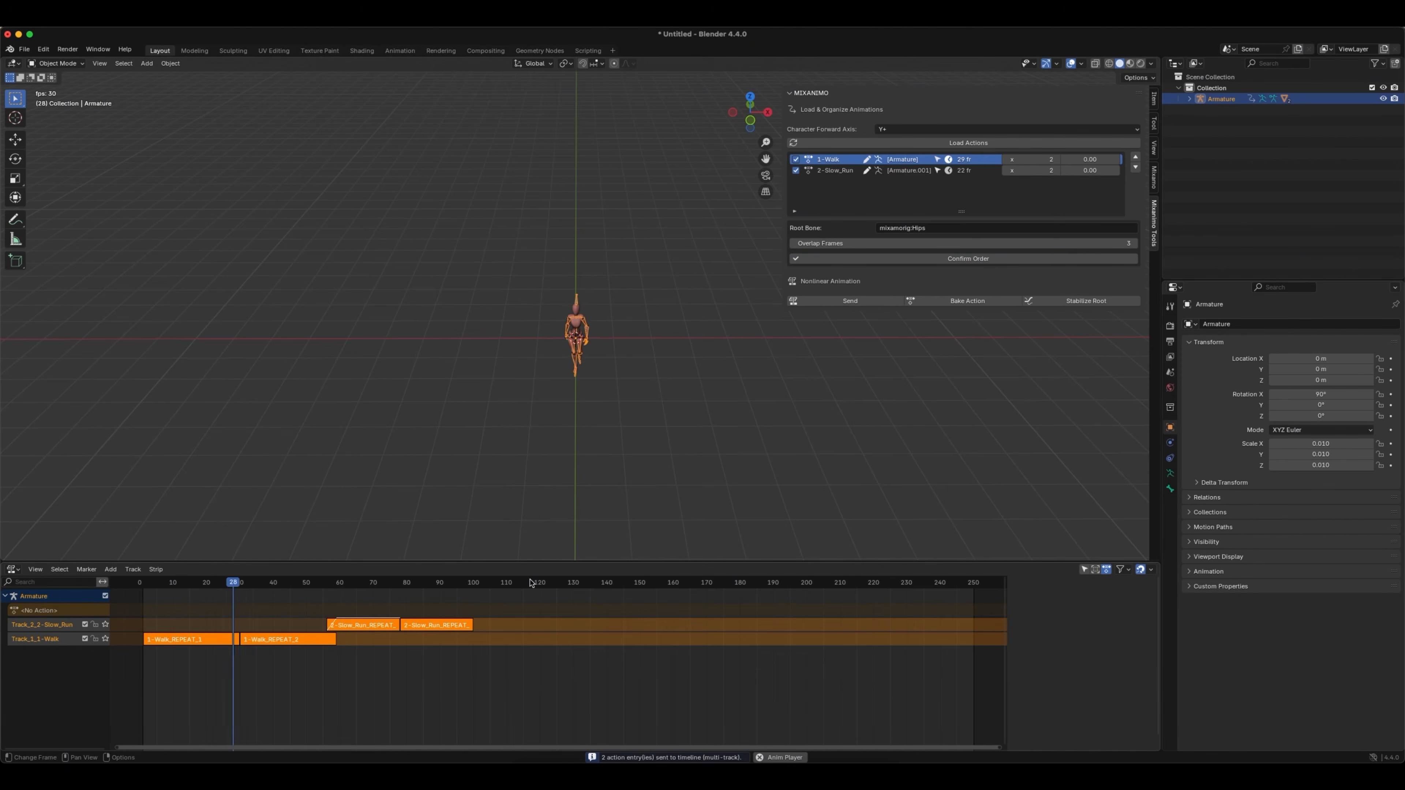
key(space)
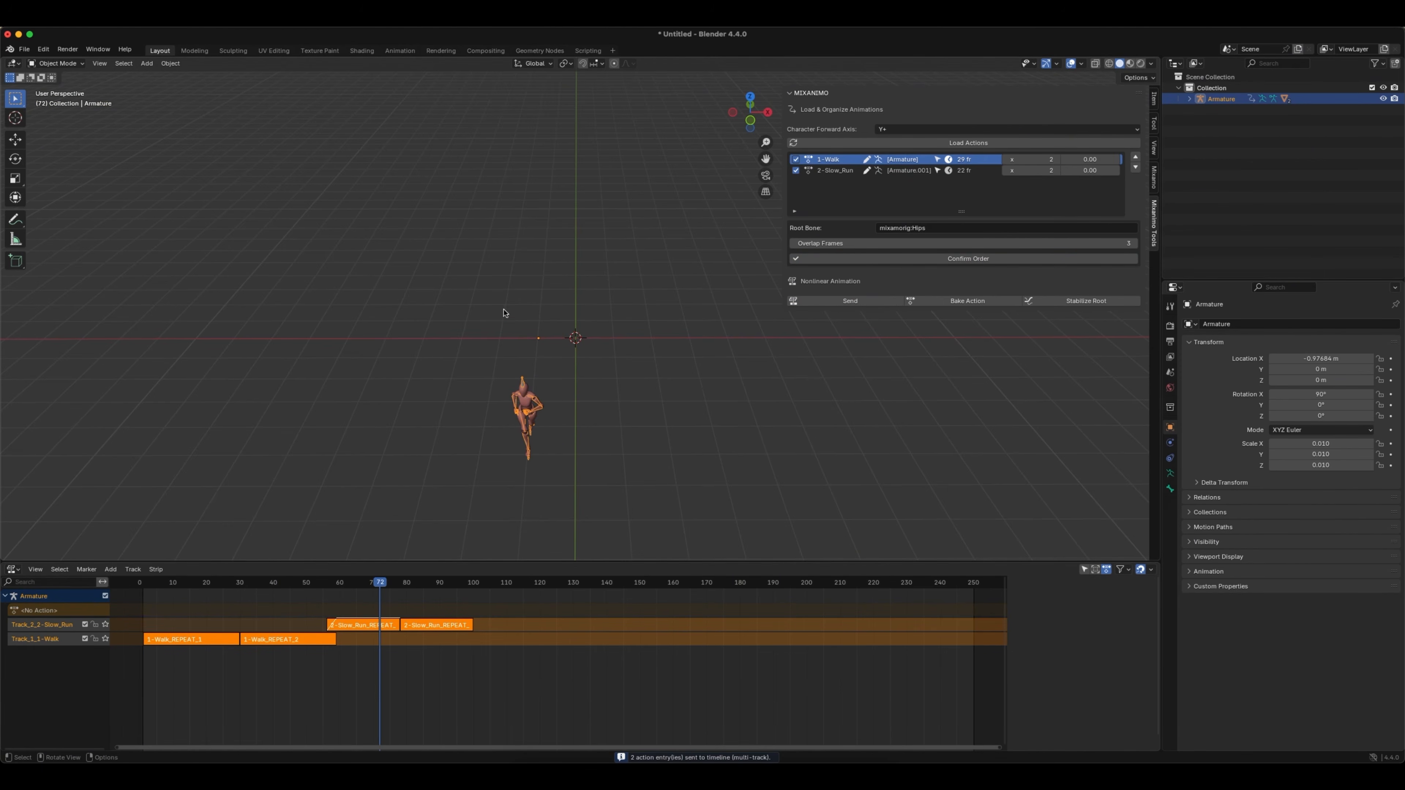
- Select the armature and check the lower area's Timeline for keyframes, including with the 2-Slow_Run action entry selected
drag(493, 291, 575, 473)
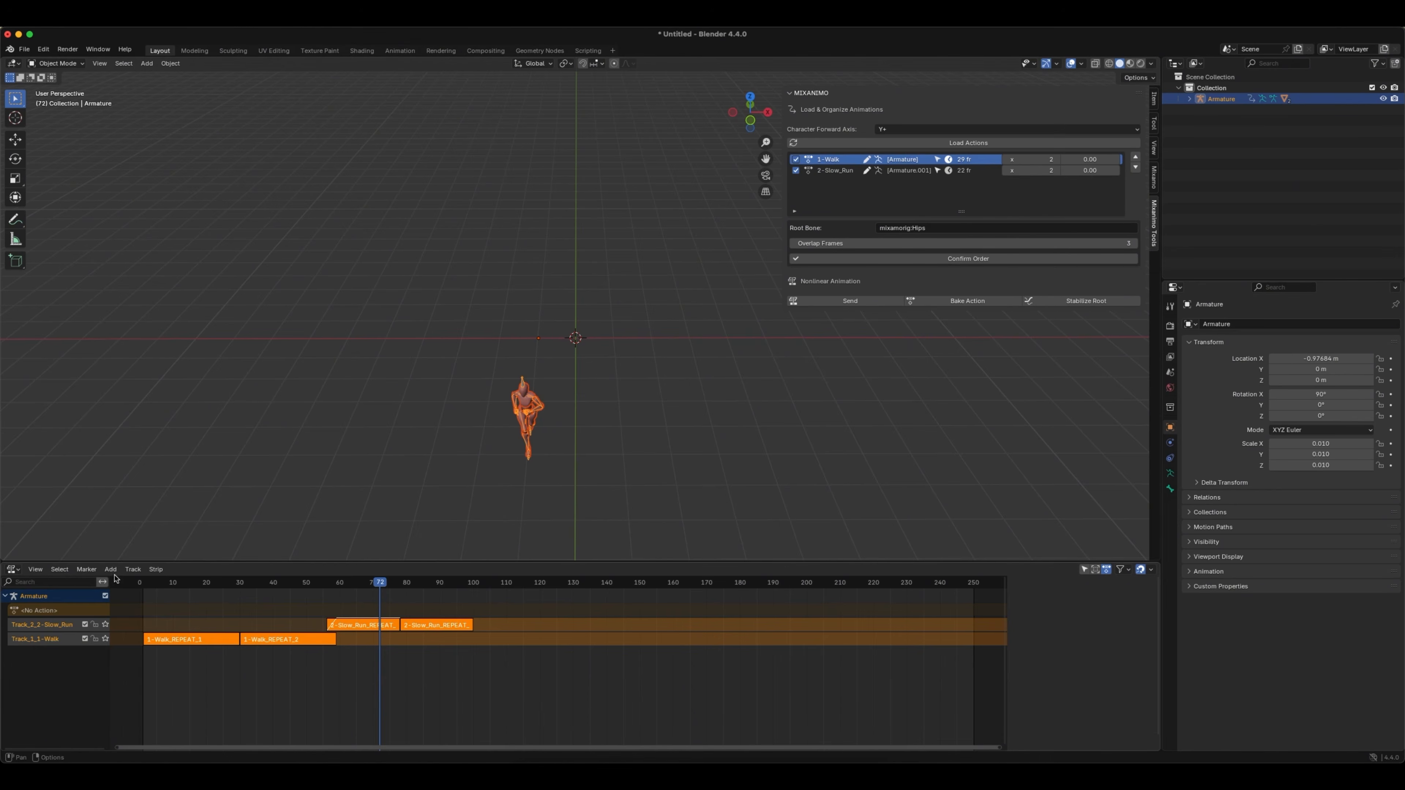
click(13, 569)
click(150, 611)
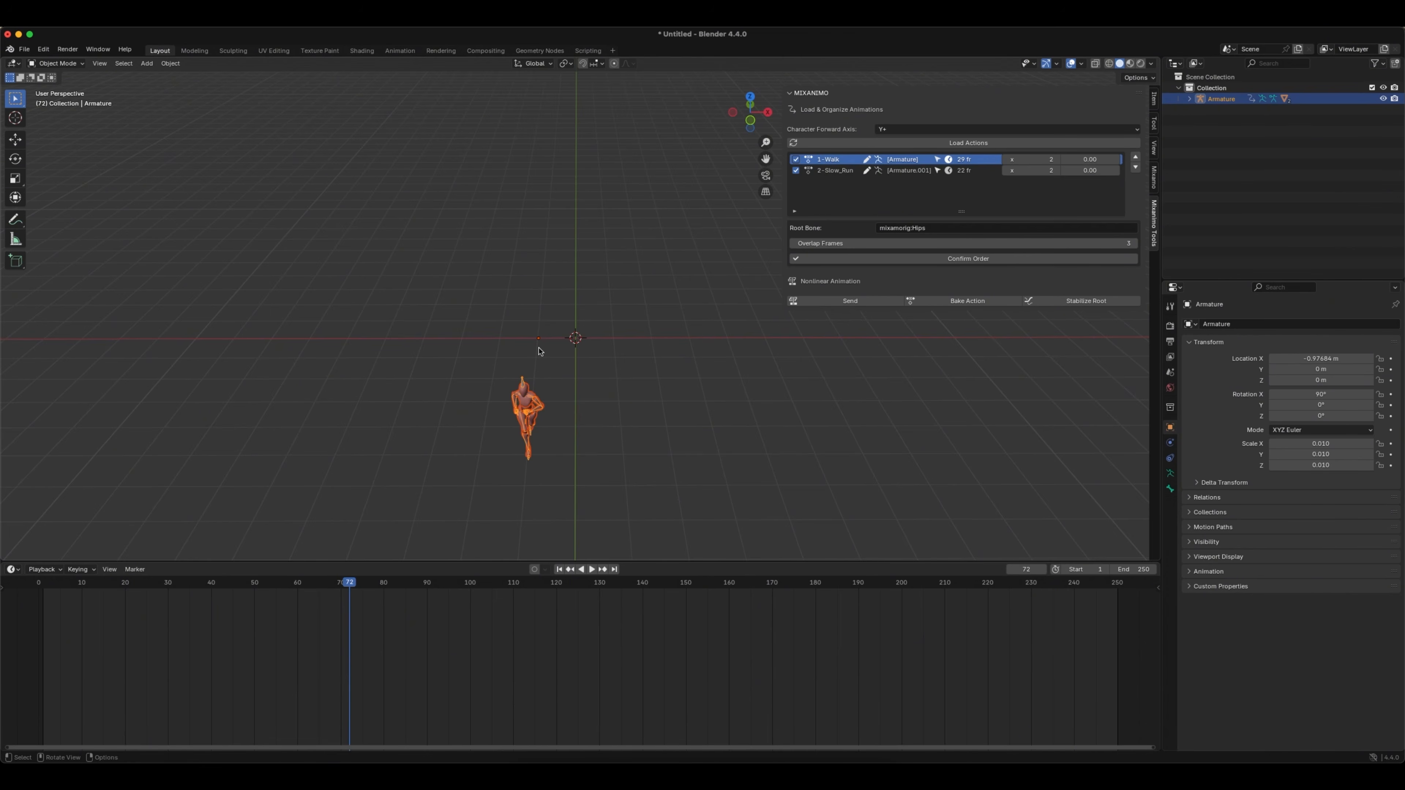
click(930, 172)
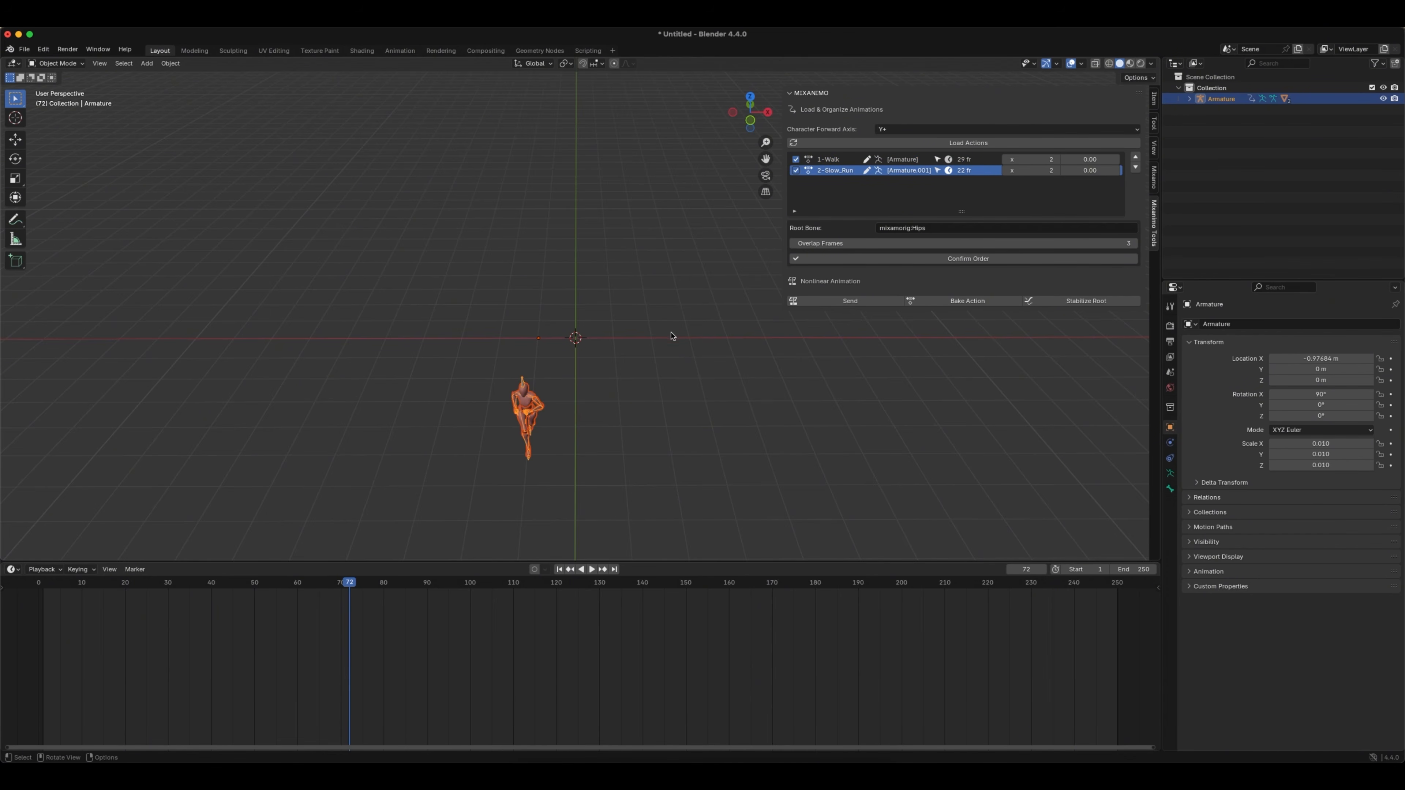
- Start a new file without saving the current one and delete all its default objects
key(ctrl+n)
click(671, 505)
click(653, 422)
drag(210, 183, 784, 535)
key(Delete)
- Import the walking character's FBX from the Downloads folder
click(24, 49)
mouse_move(66, 205)
click(161, 305)
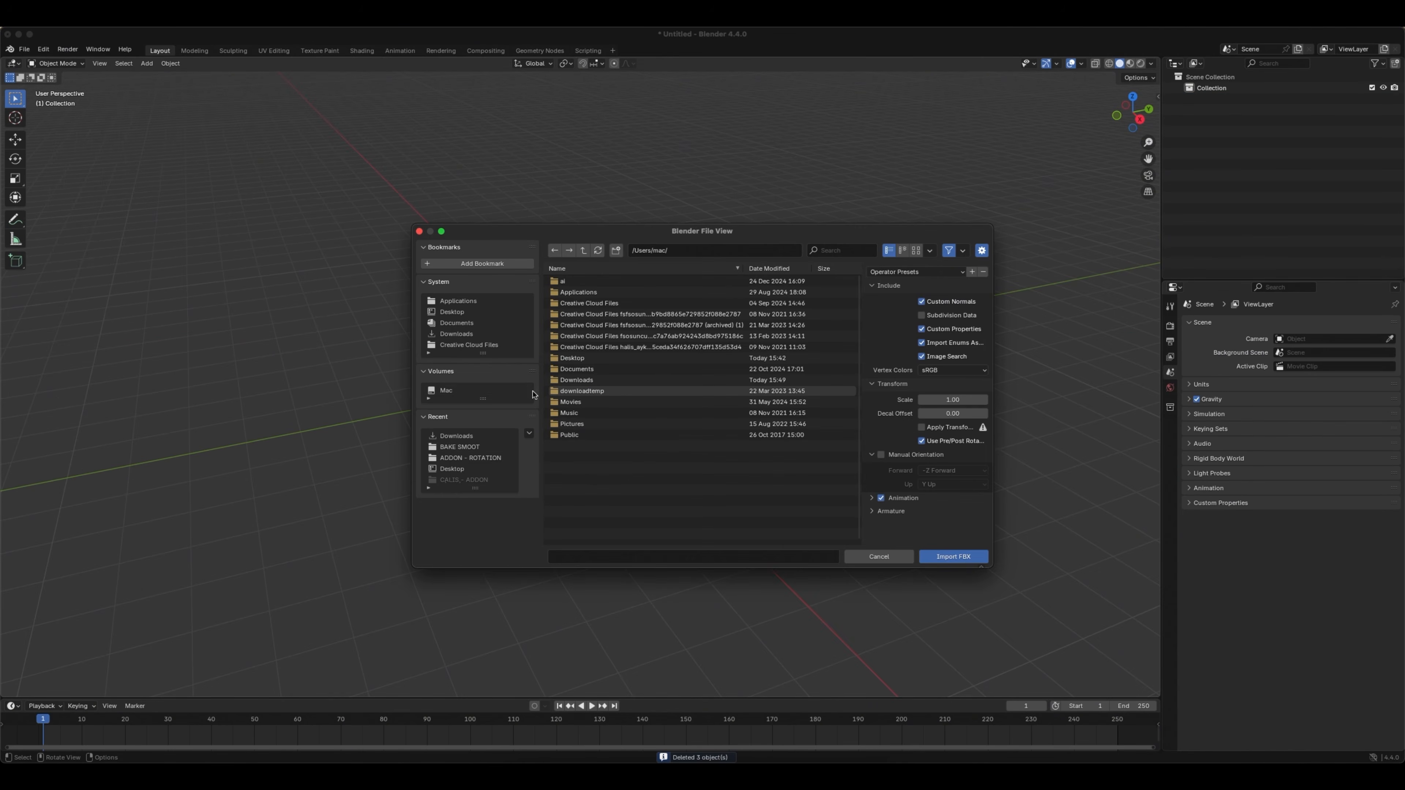
click(456, 435)
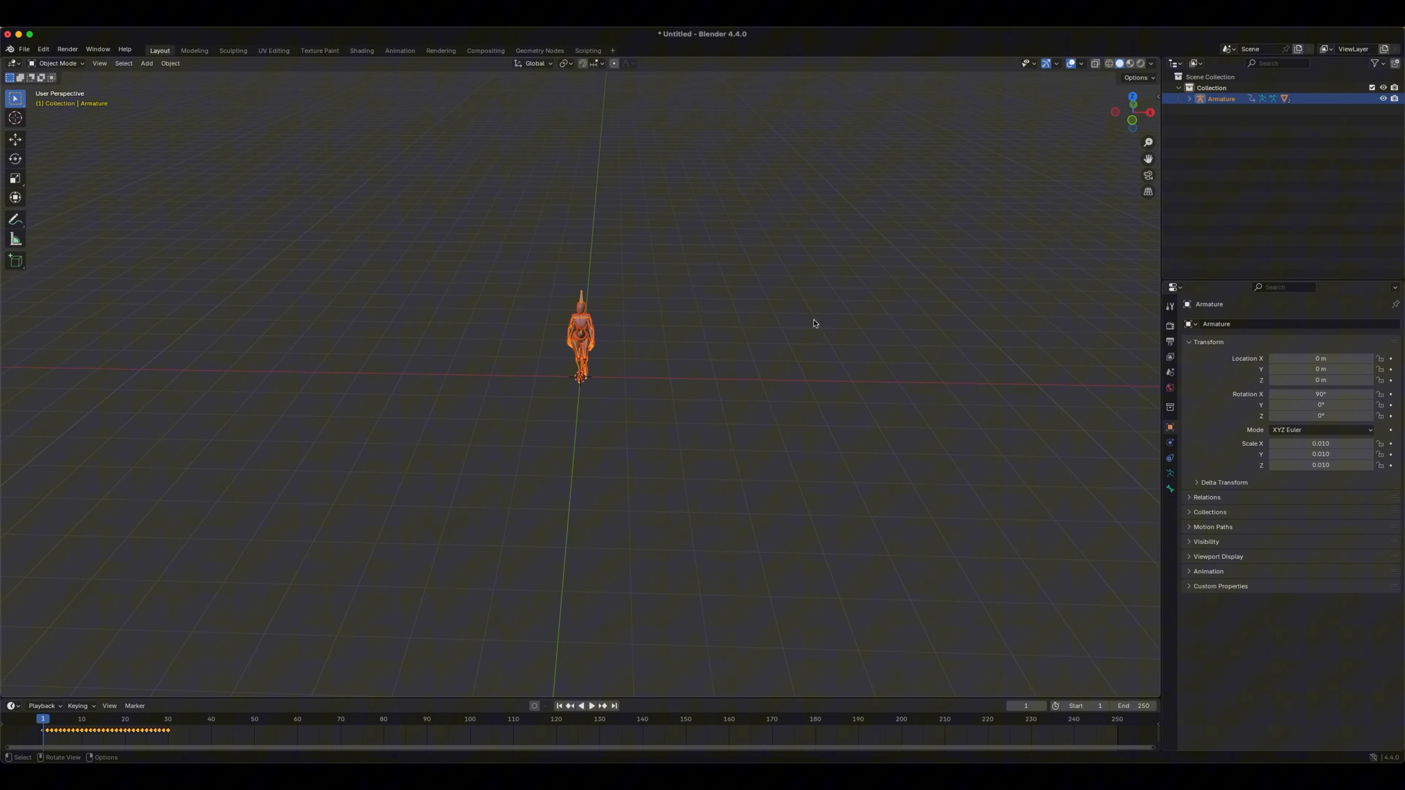
- Load the walking armature's action into the Mixanemo action list and widen the sidebar to show its entries
key(n)
click(1154, 213)
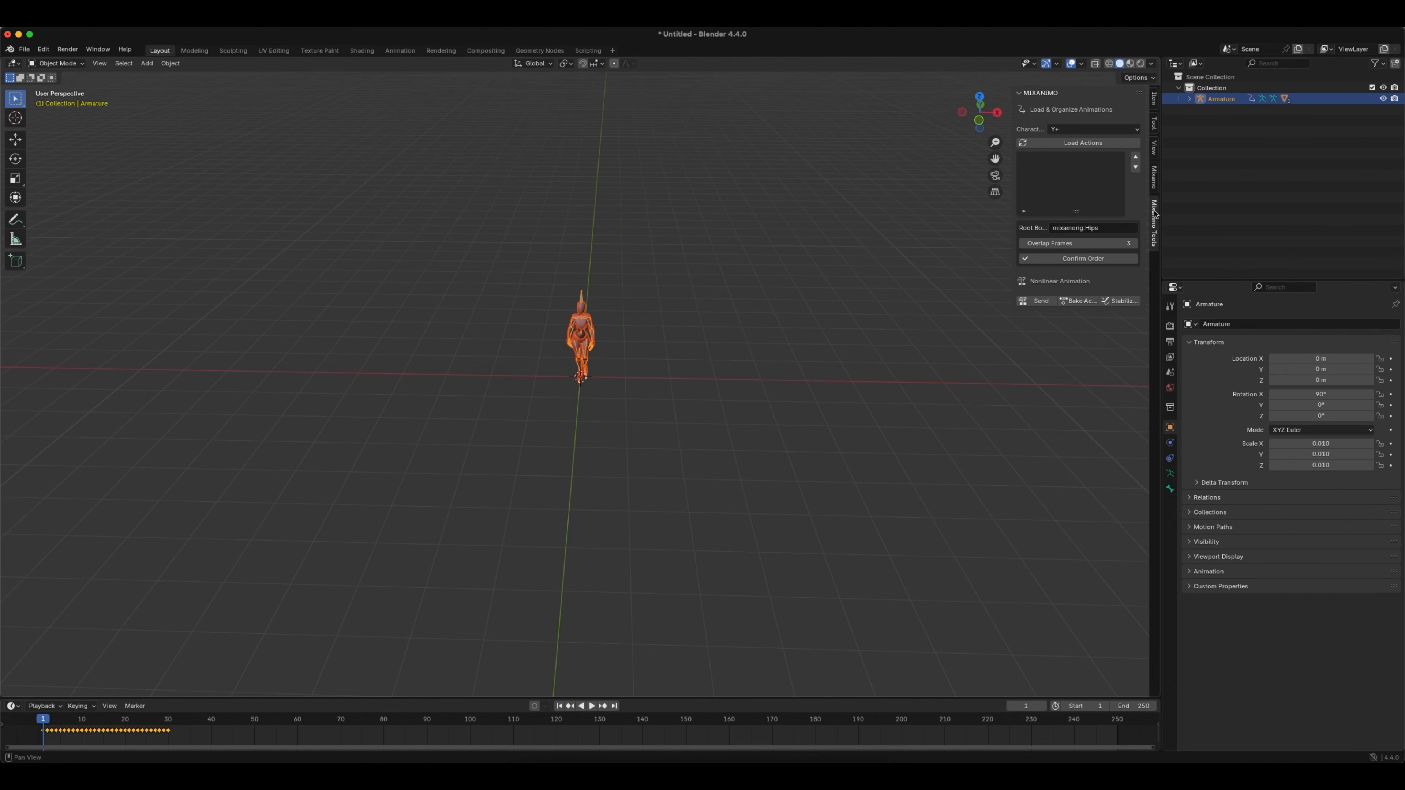
click(1078, 143)
drag(1012, 182, 750, 183)
- Import the running character's FBX and move it about 1 m from the walking one in the negative X direction
click(24, 49)
mouse_move(66, 205)
click(191, 303)
double_click(593, 383)
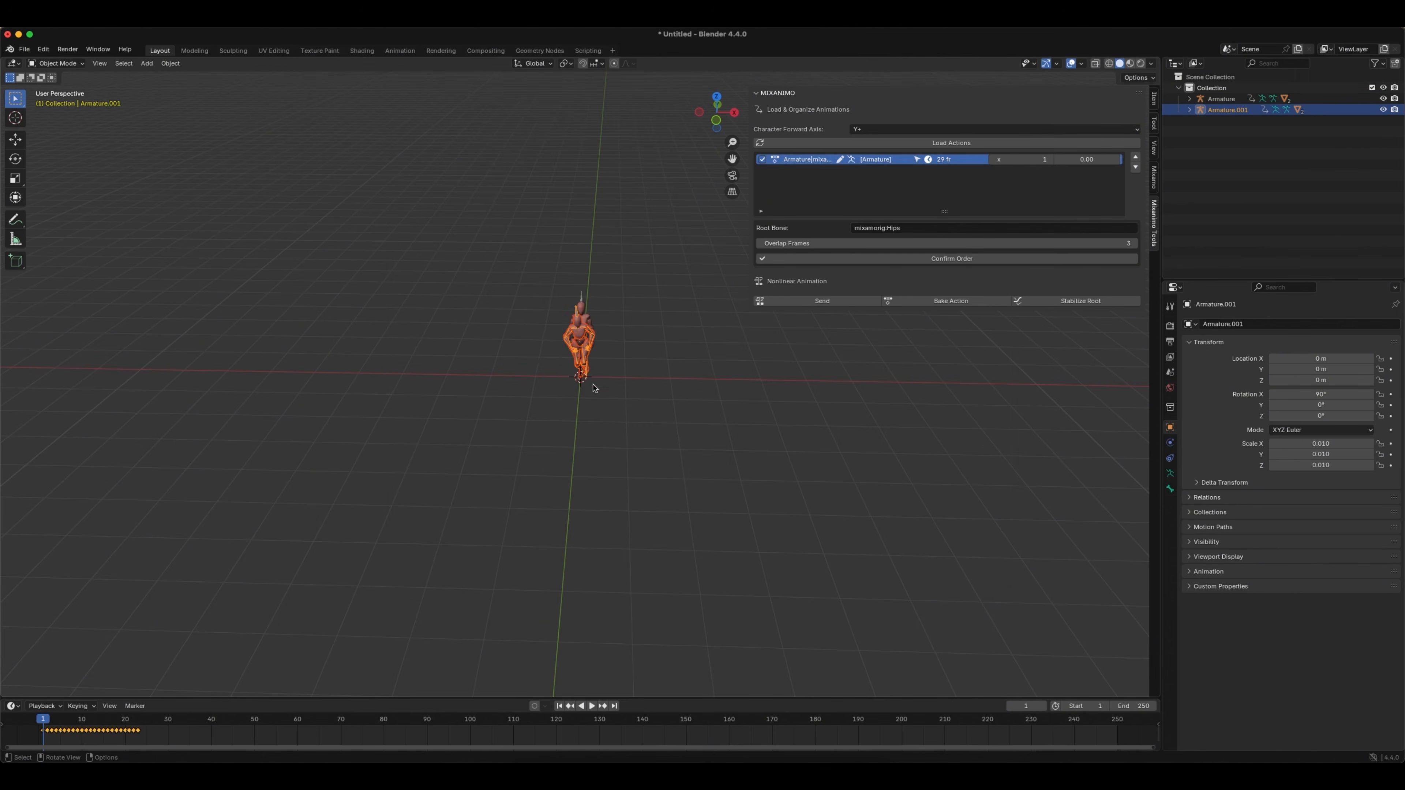
key(g)
- Rename the walking armature's loaded action 1-Walk and the running armature's action 2-Run
double_click(759, 159)
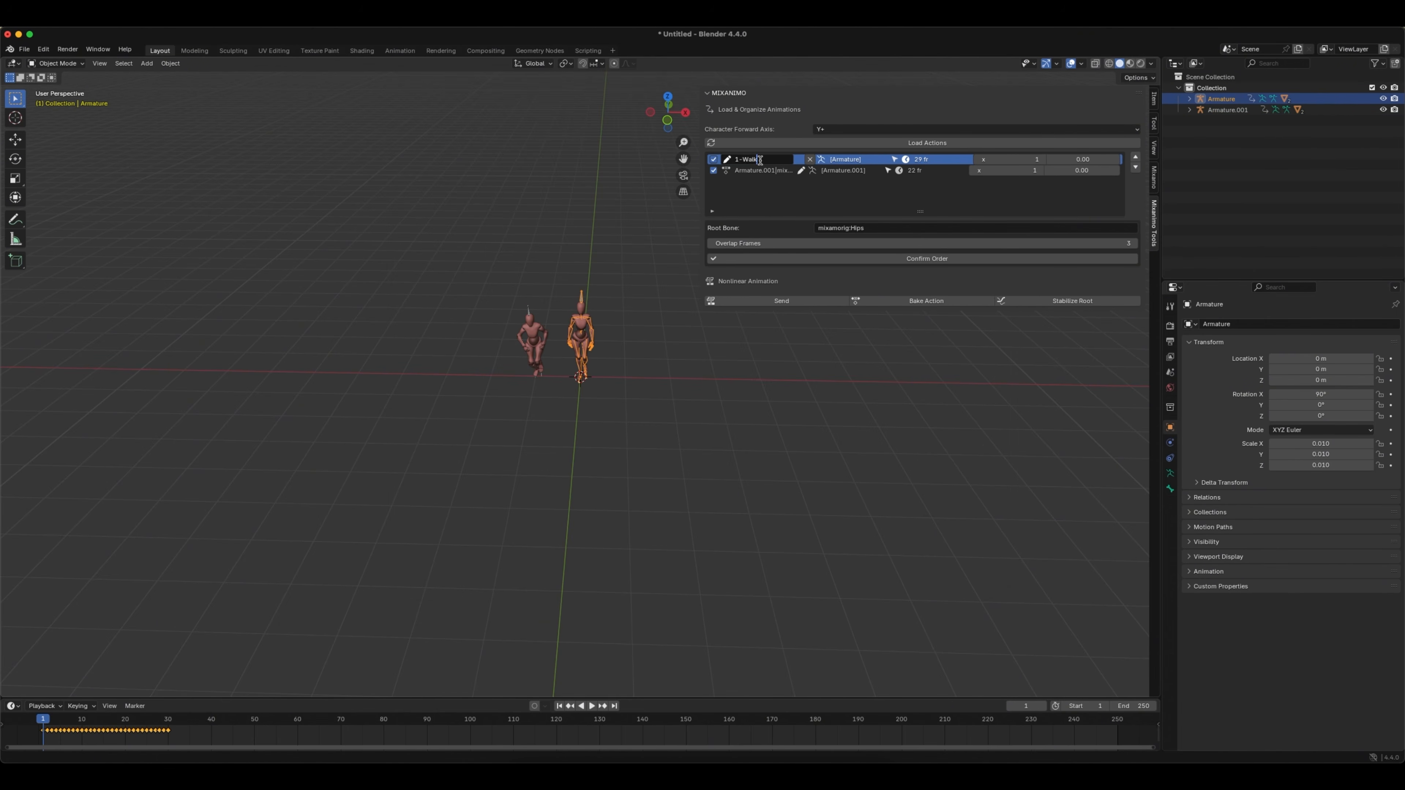
key(Return)
double_click(753, 172)
text(2)
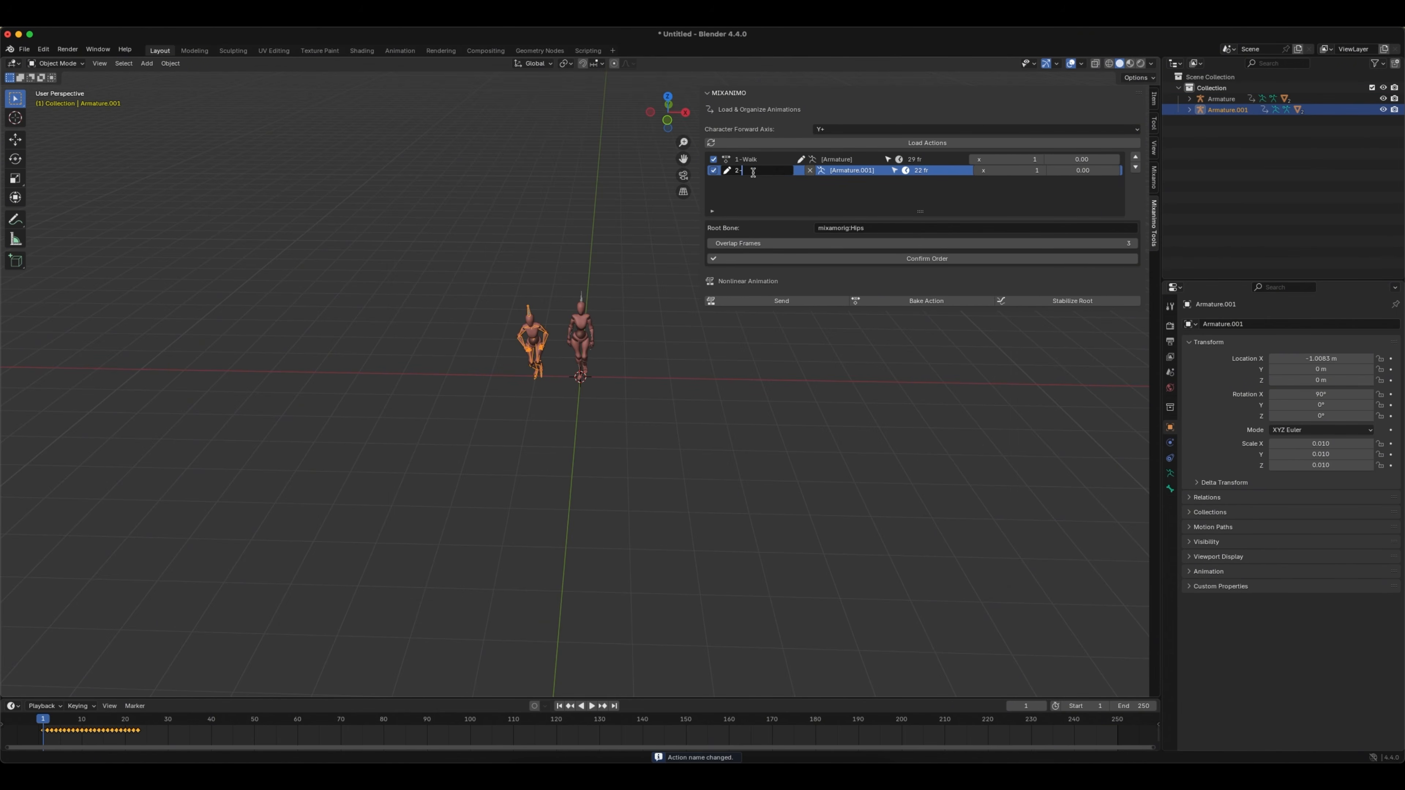
text(-Run)
key(Return)
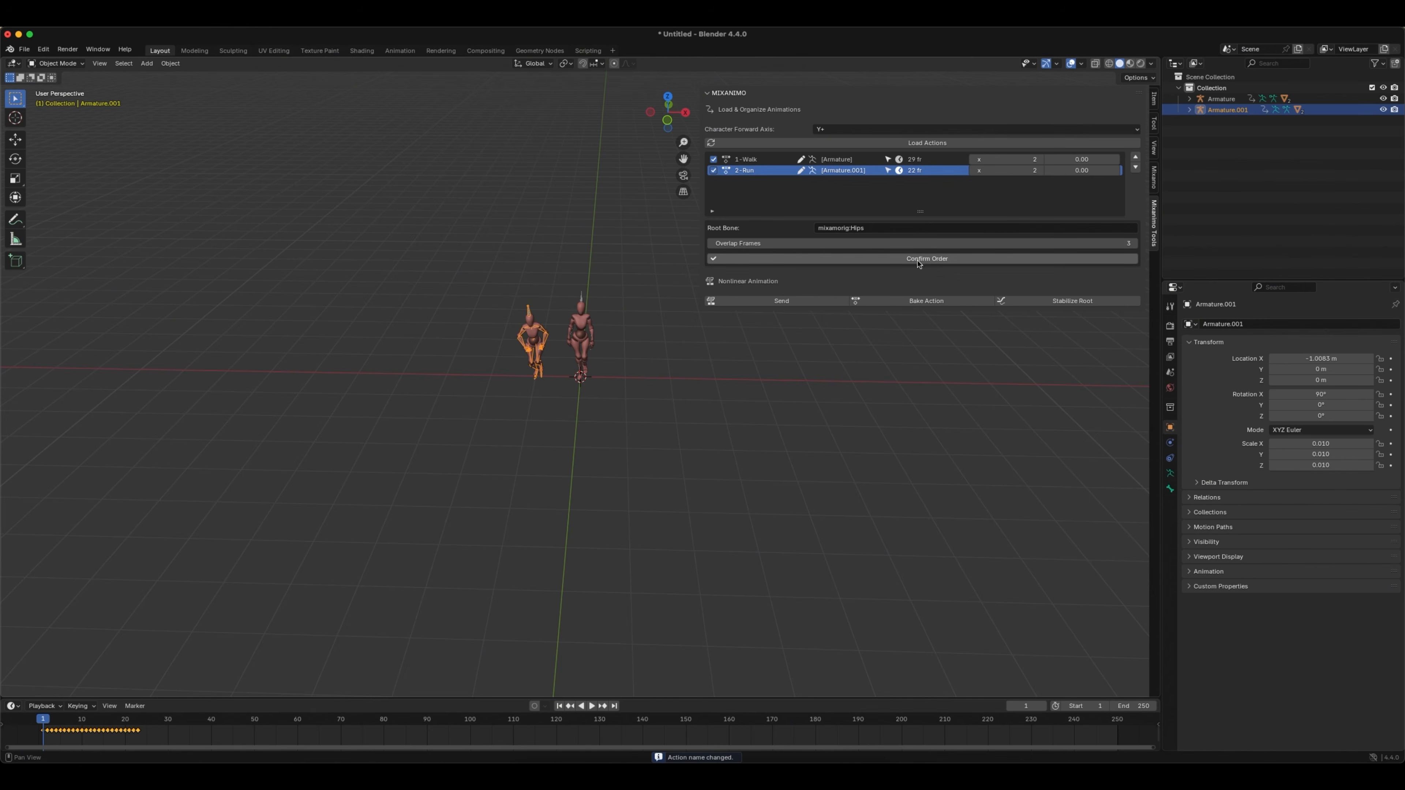
- Send both actions in confirmed order with 2 repeats each to the nonlinear tracks, and play them in an enlarged Nonlinear Animation editor
click(922, 258)
click(825, 301)
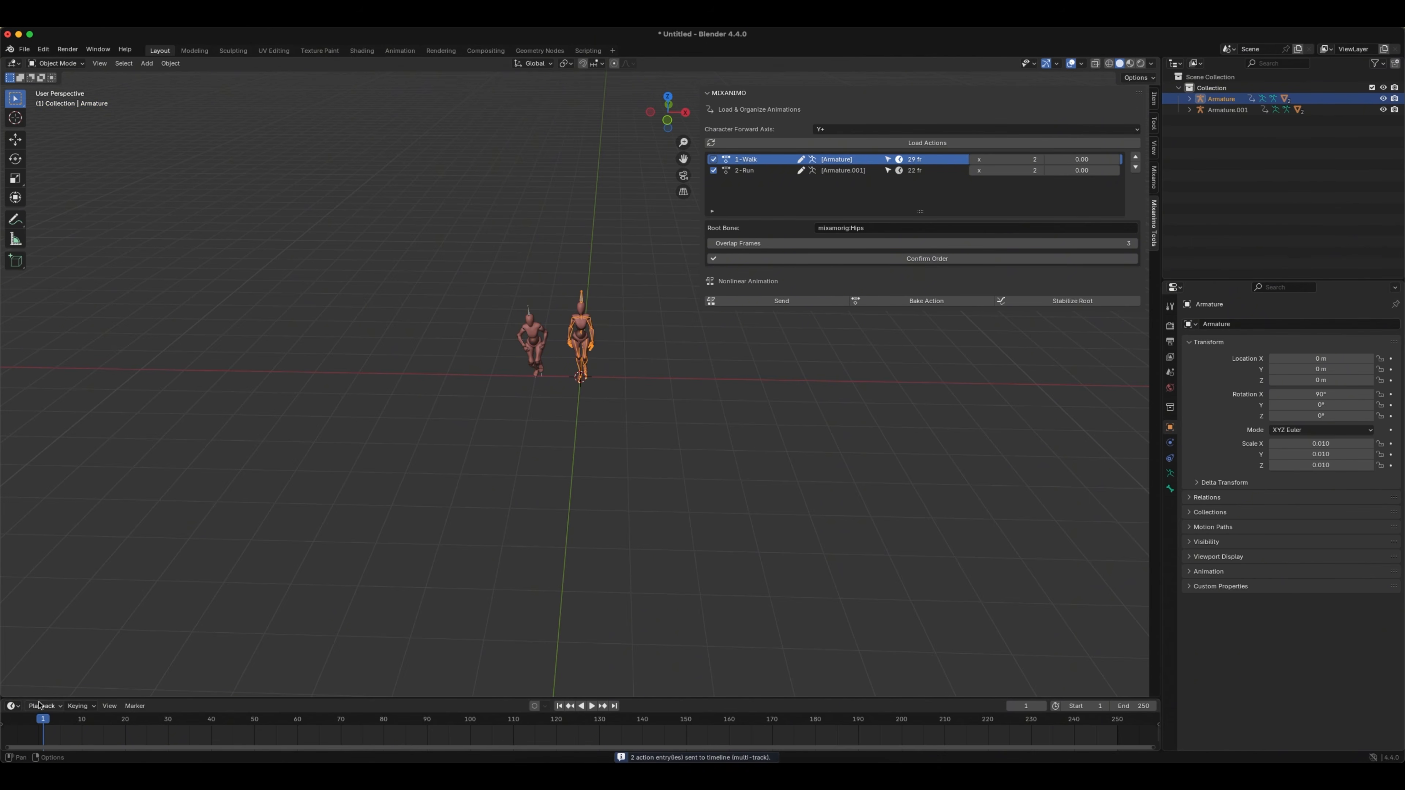
click(12, 707)
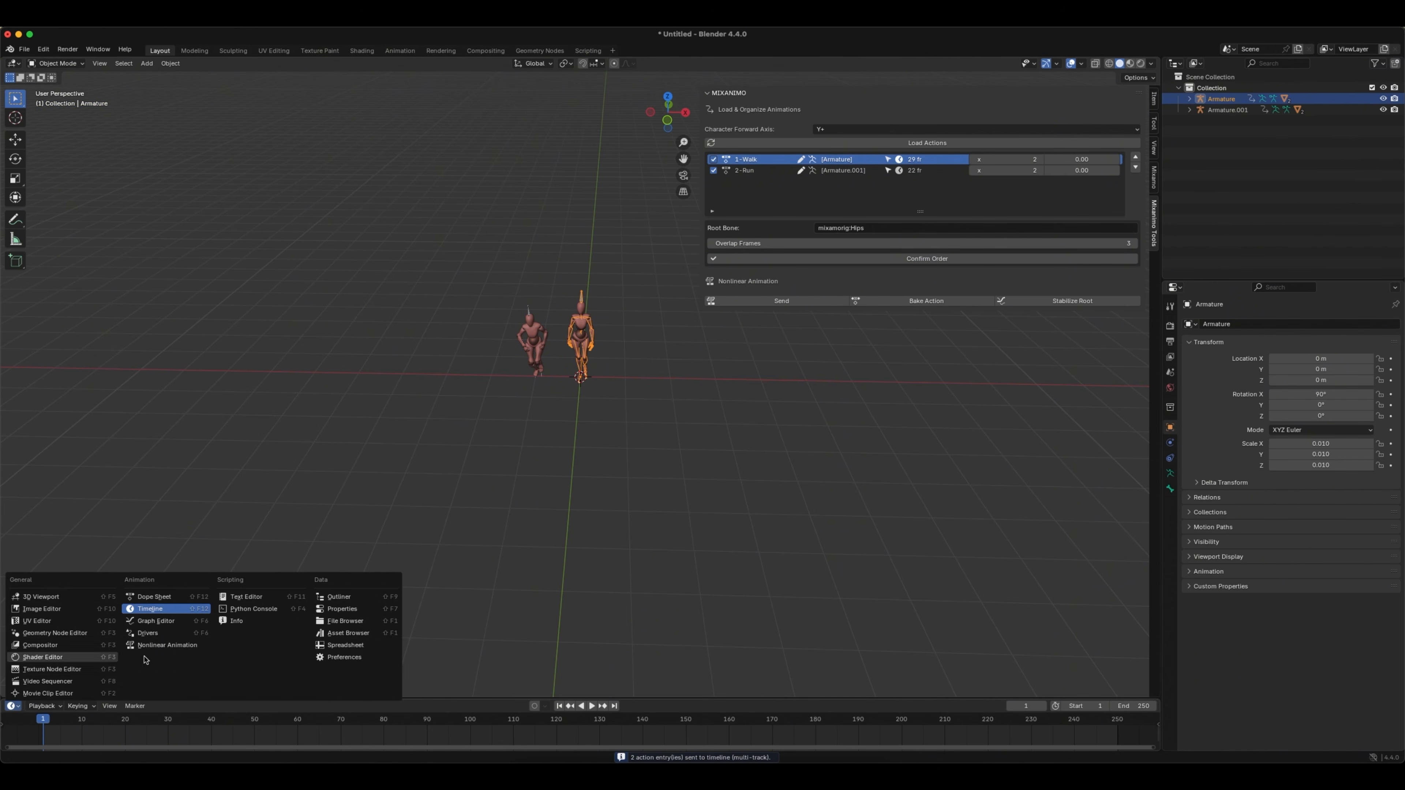
click(167, 645)
drag(303, 698, 337, 521)
key(space)
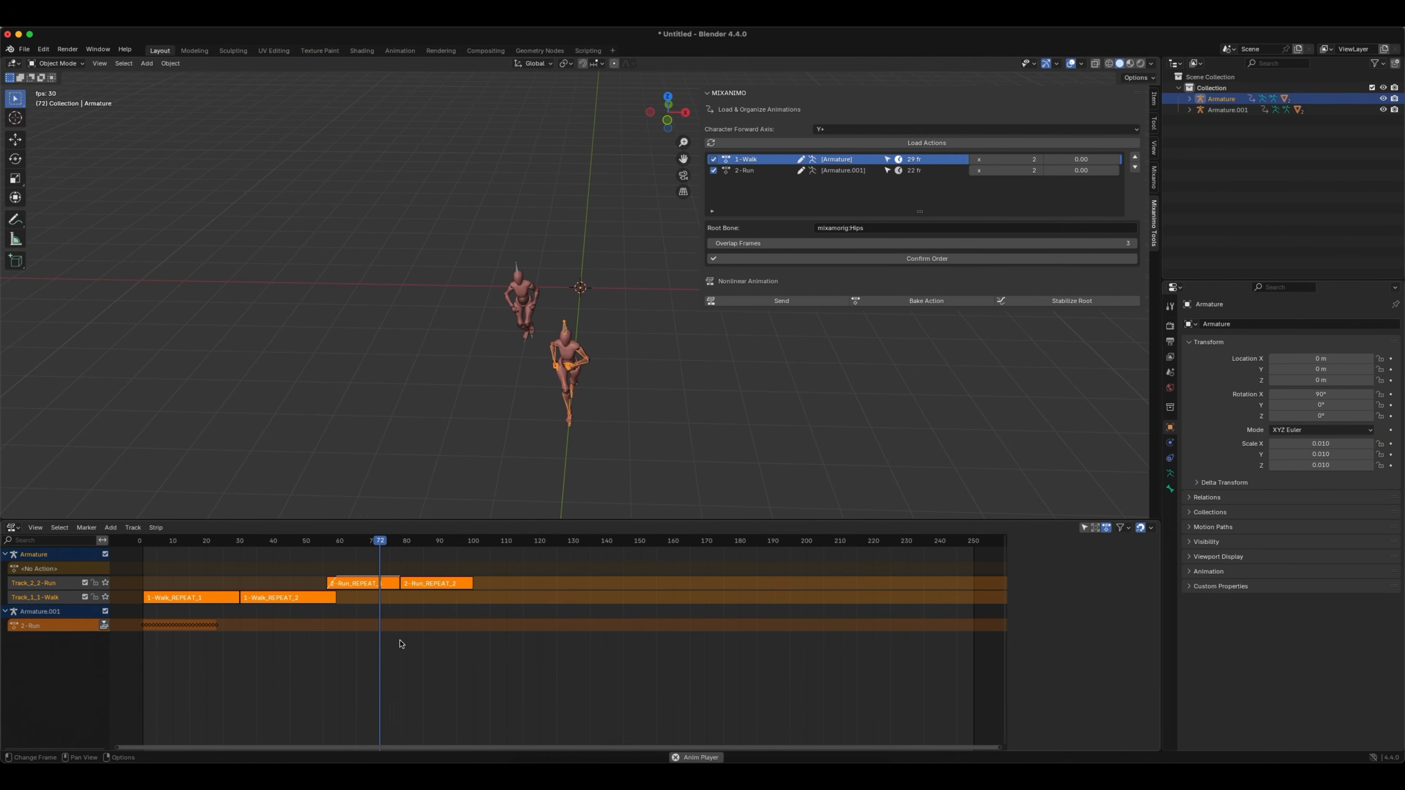
- Delete the separate running character, Armature.001, with its meshes, keeping only the combined armature
scroll(589, 436, right, 4)
drag(455, 204, 541, 324)
scroll(546, 308, up, 4)
click(439, 234)
key(x)
drag(439, 234, 570, 366)
key(x)
click(571, 367)
scroll(564, 398, down, 5)
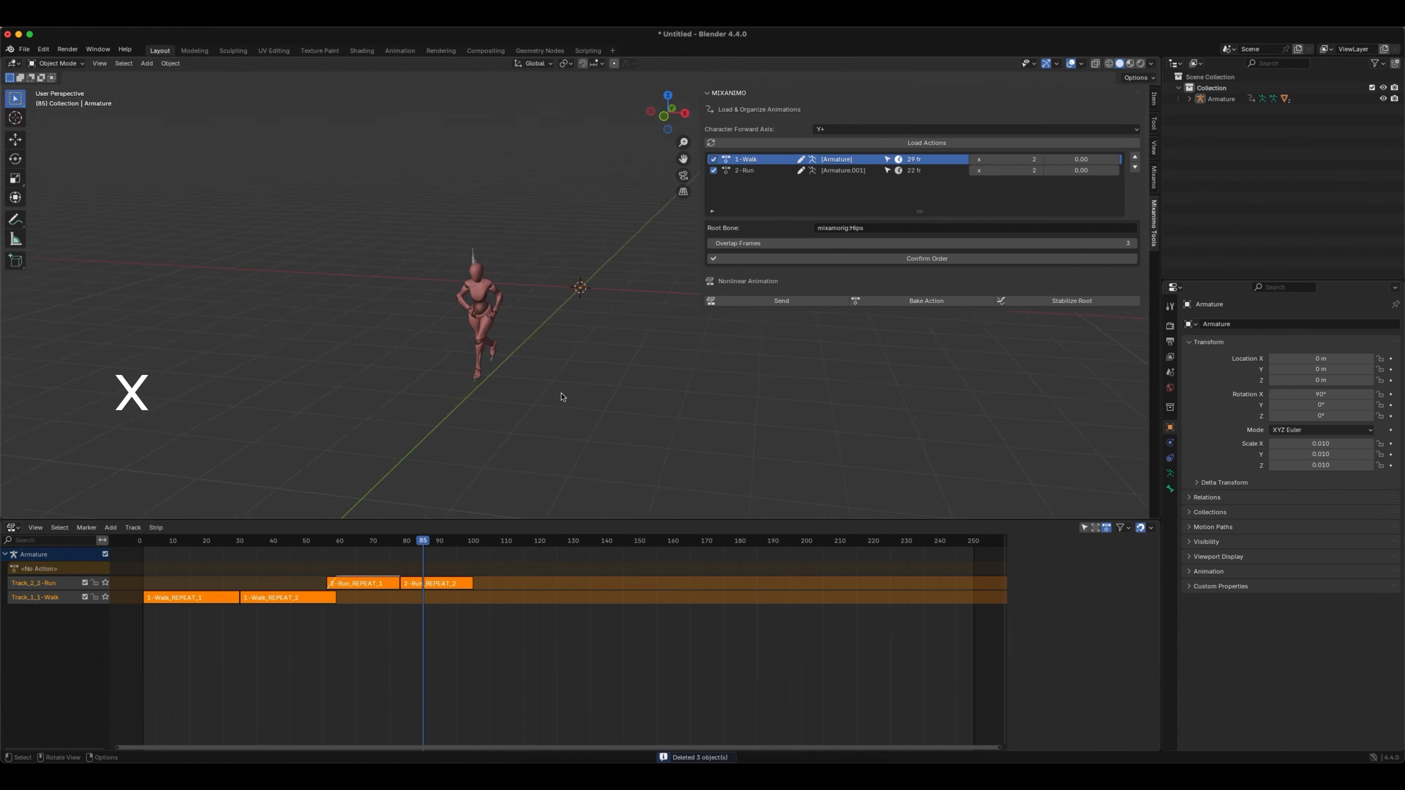
- Move the playhead to frame 57 and examine from the side the character's change from walk to run
drag(390, 545, 330, 543)
key(space)
key(space)
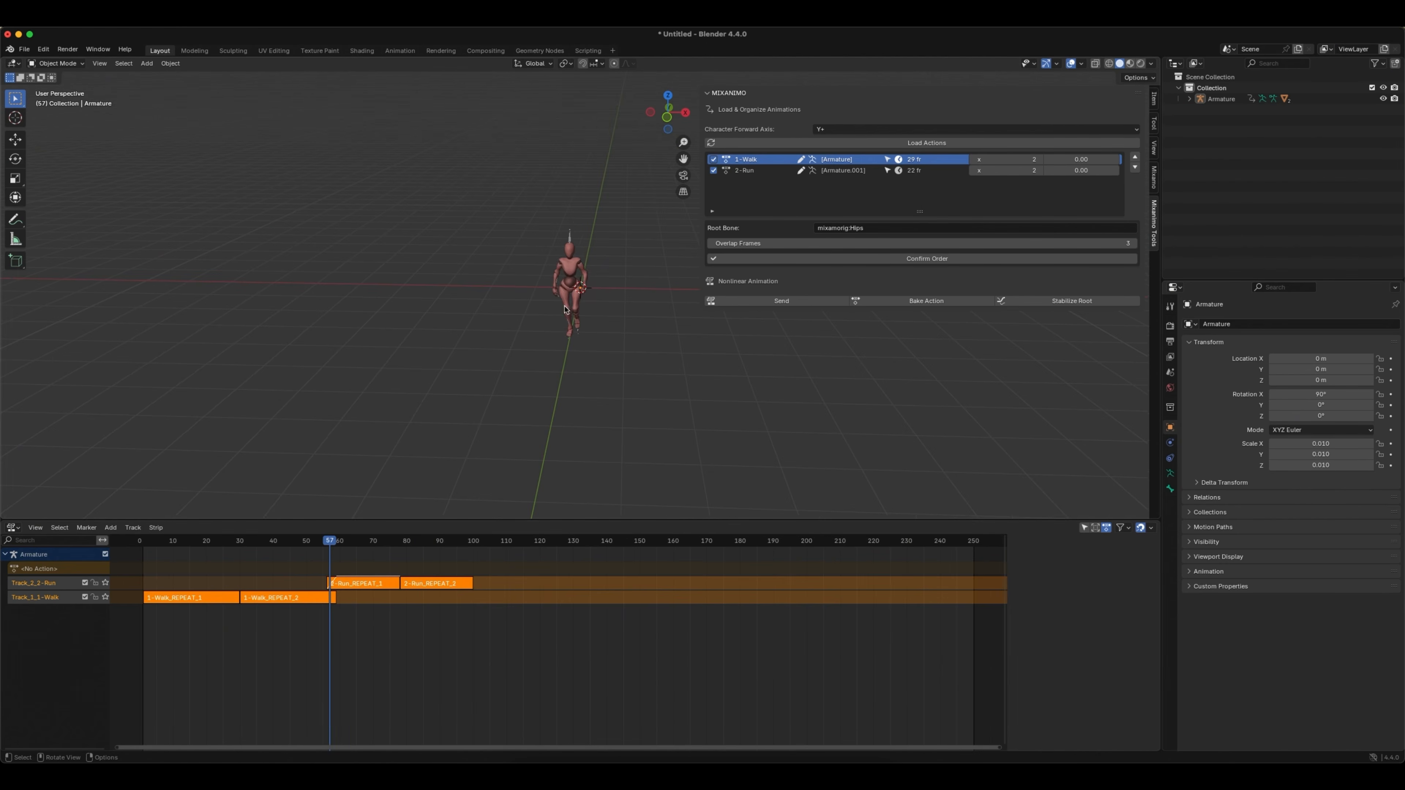
scroll(567, 311, left, 5)
shift+scroll(565, 312, left, 3)
shift+scroll(565, 312, right, 5)
scroll(366, 310, left, 4)
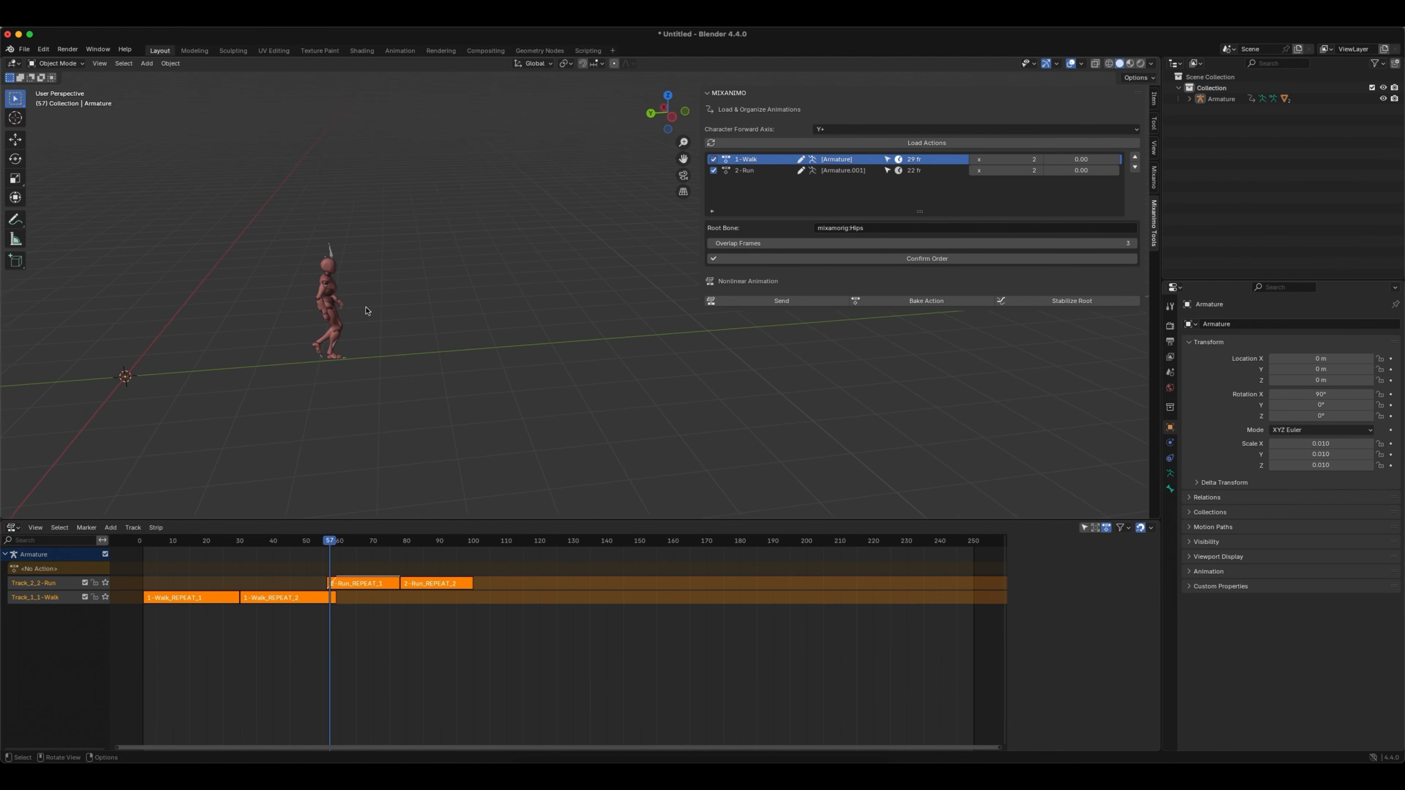
mouse_move(334, 539)
mouse_down()
mouse_move(310, 544)
mouse_move(366, 544)
mouse_move(330, 549)
mouse_up()
- Set the 2-Run_REPEAT_1 strip's Blend In to 4 and scrub through the transition around frame 57
click(365, 559)
click(356, 584)
key(n)
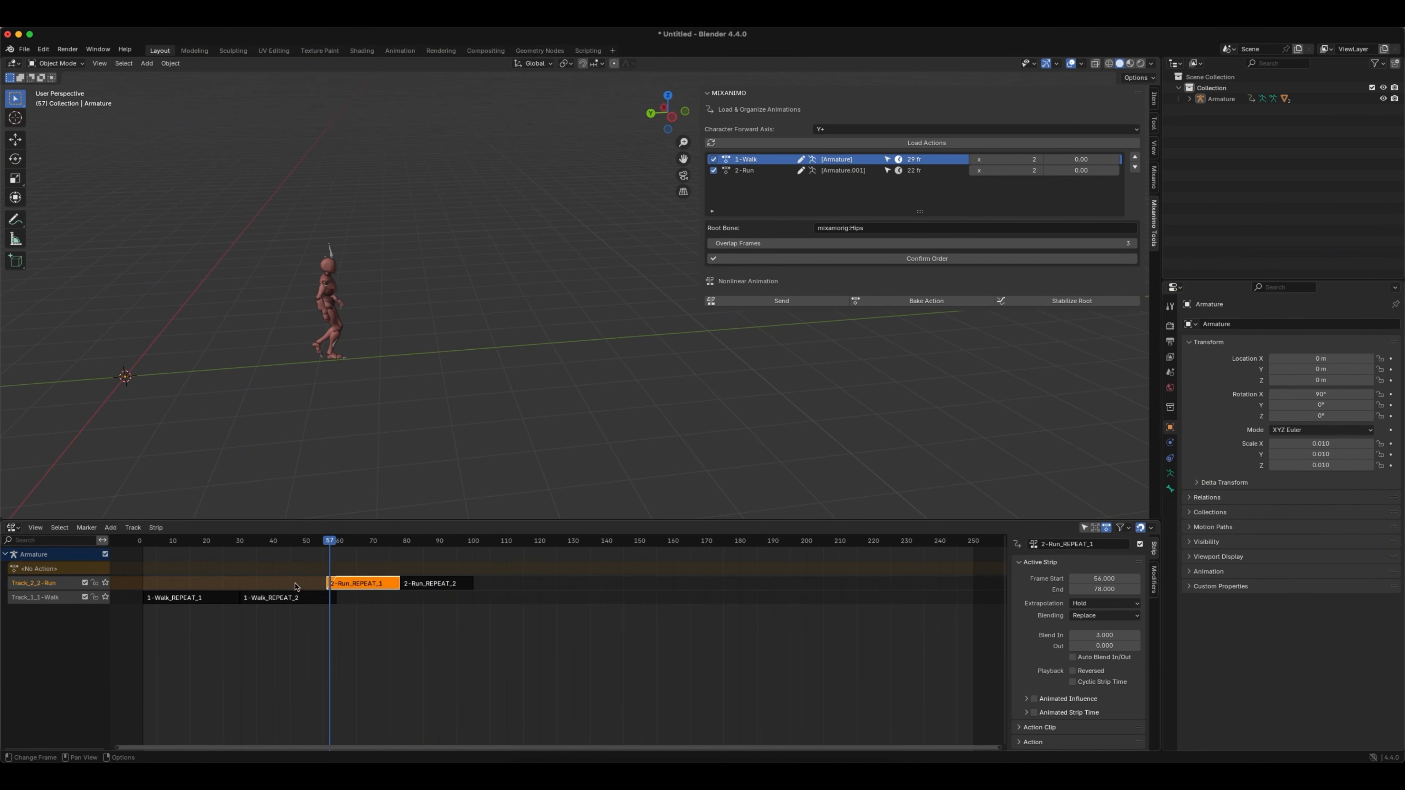
click(1117, 636)
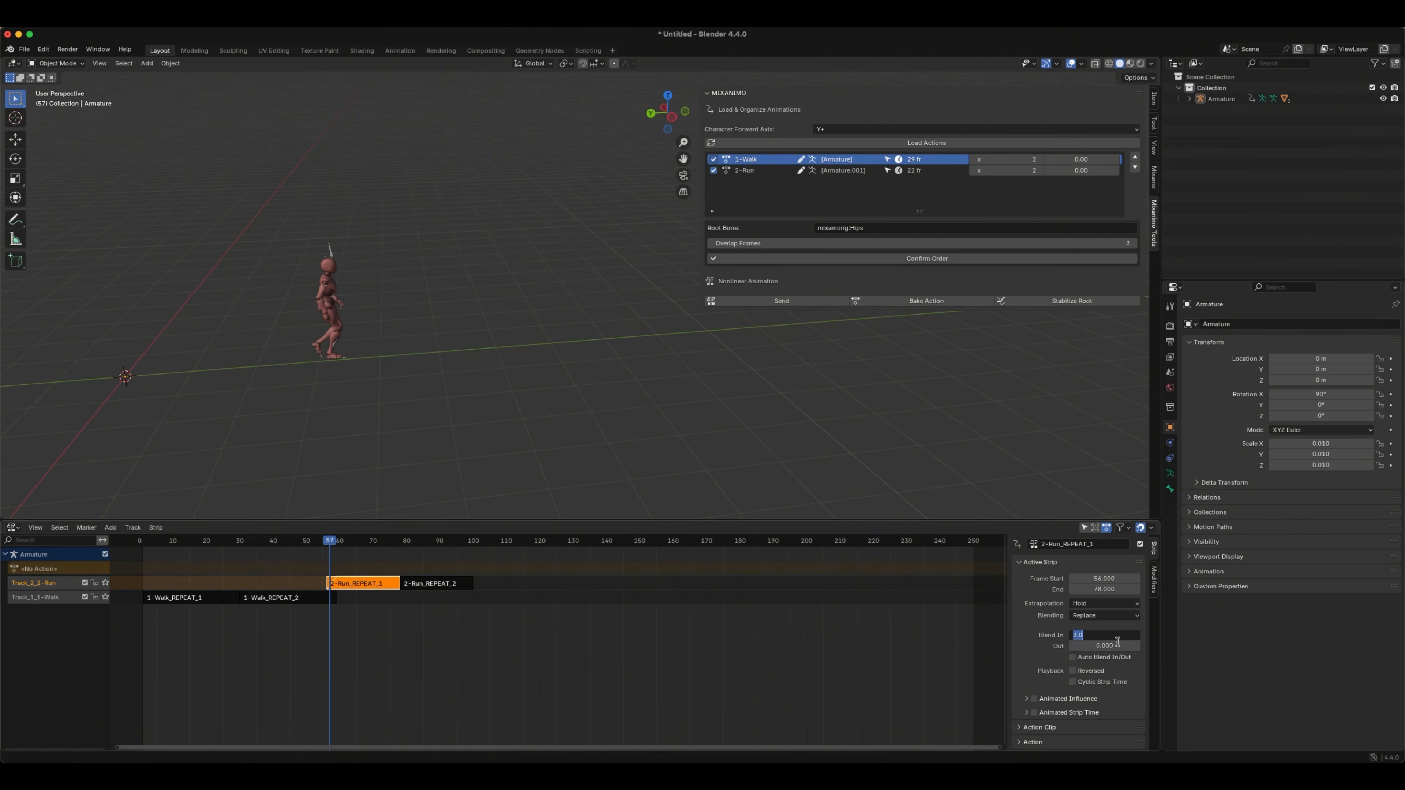
text(4)
key(Return)
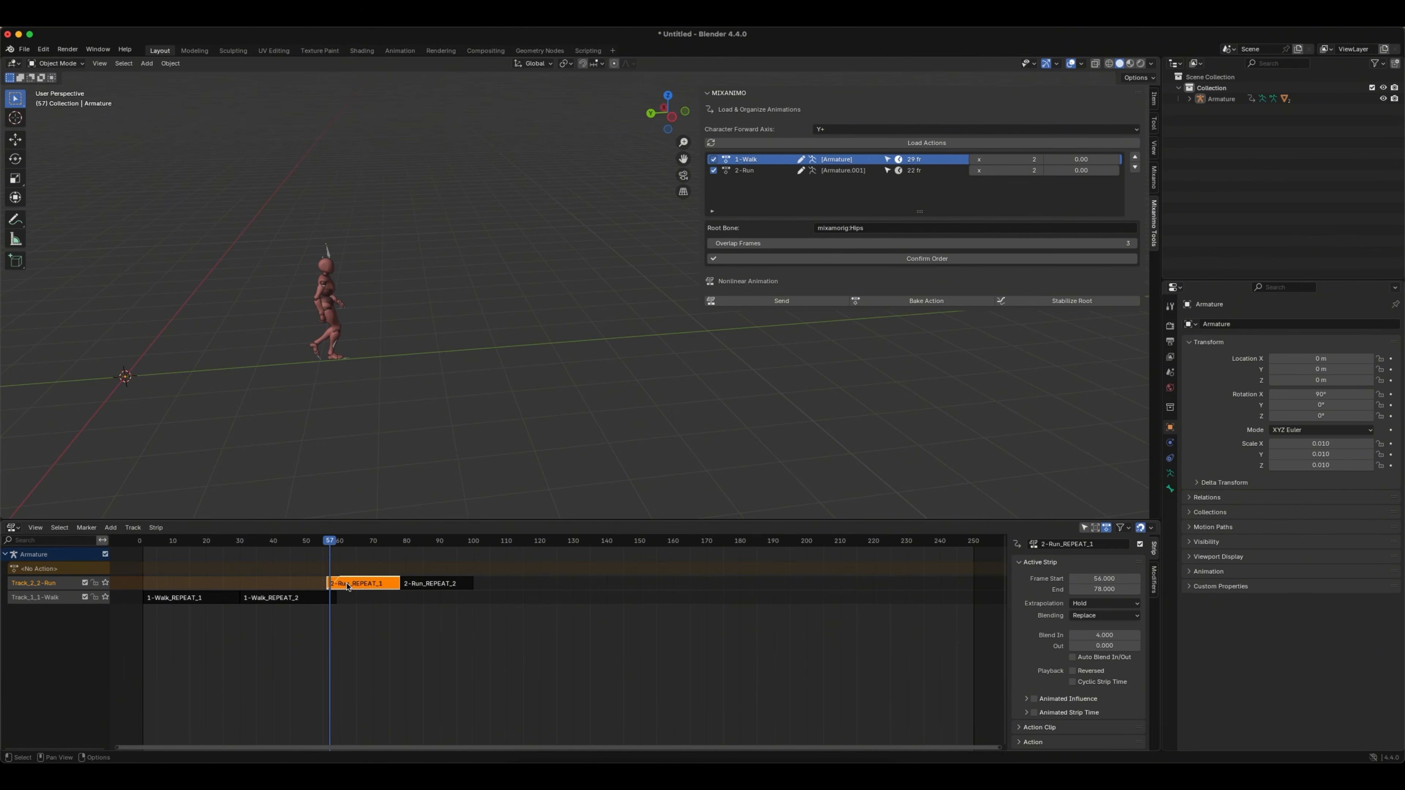
drag(327, 545, 357, 546)
drag(301, 546, 330, 547)
- Set the first run strip's Blend In to 2 and scrub the transition around frame 57
click(1098, 635)
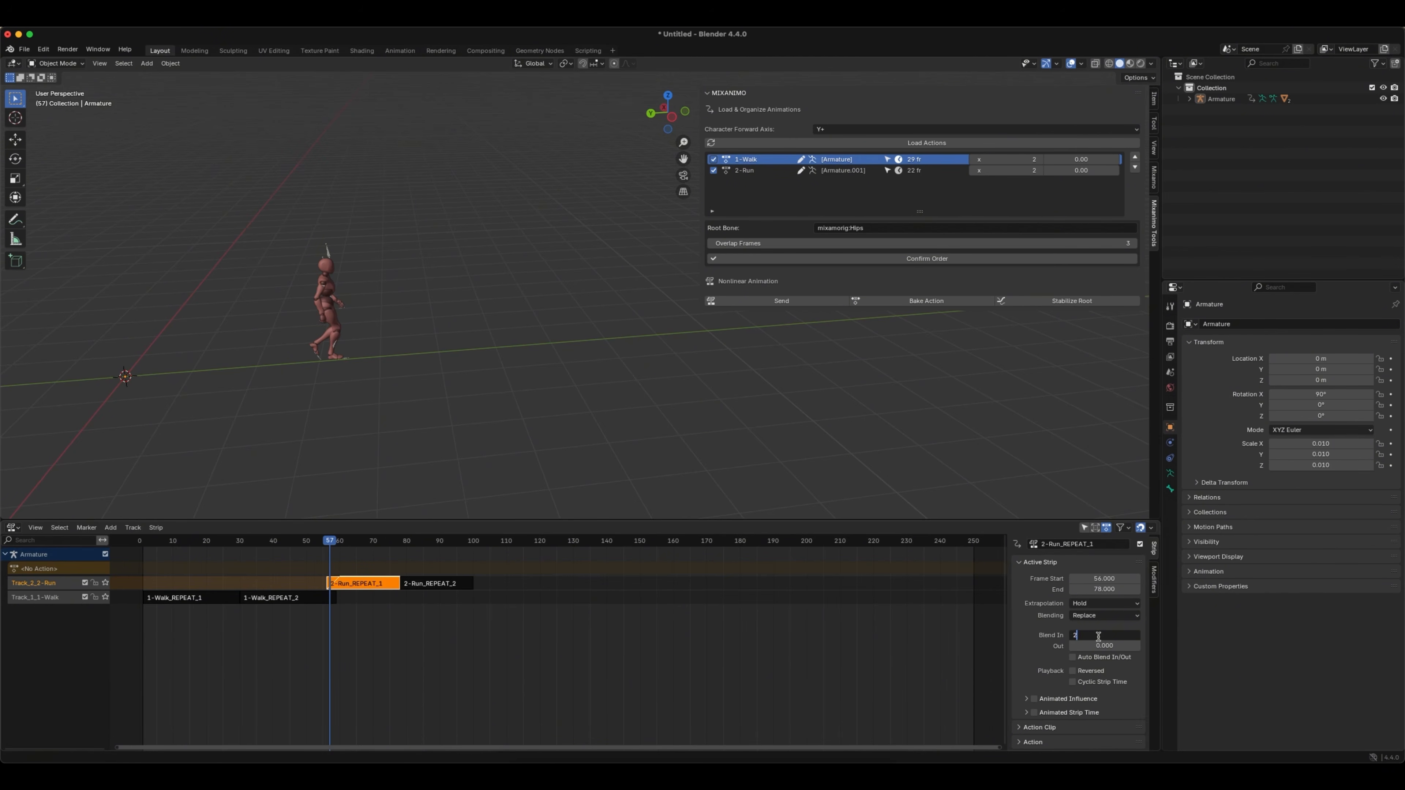
text(2)
key(Return)
mouse_move(330, 541)
mouse_down()
mouse_move(303, 542)
mouse_move(345, 544)
mouse_move(331, 544)
mouse_up()
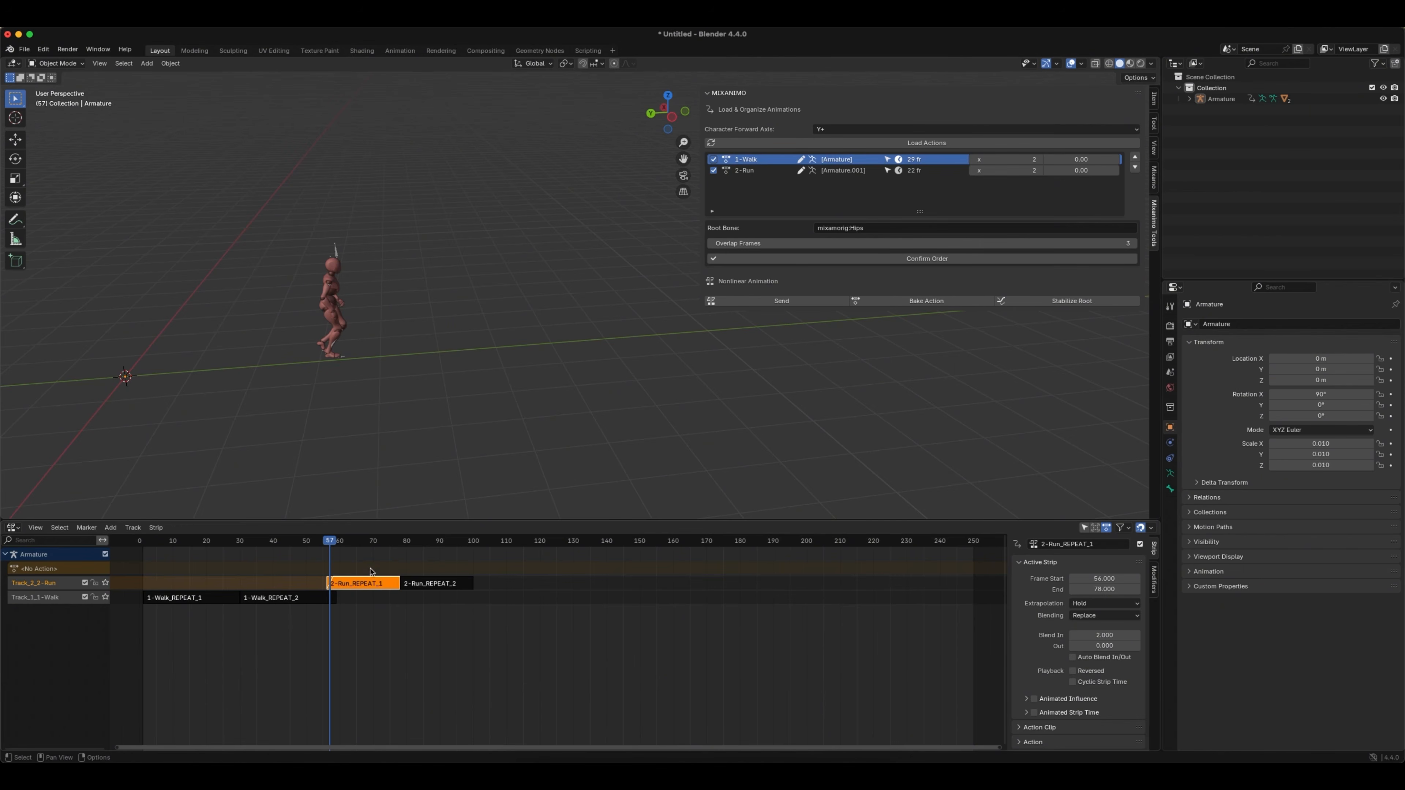
- Move both run strips along their track so the first starts at frame 63, and set the playhead to frame 62
mouse_move(360, 560)
mouse_down()
mouse_move(449, 590)
mouse_move(362, 580)
mouse_up()
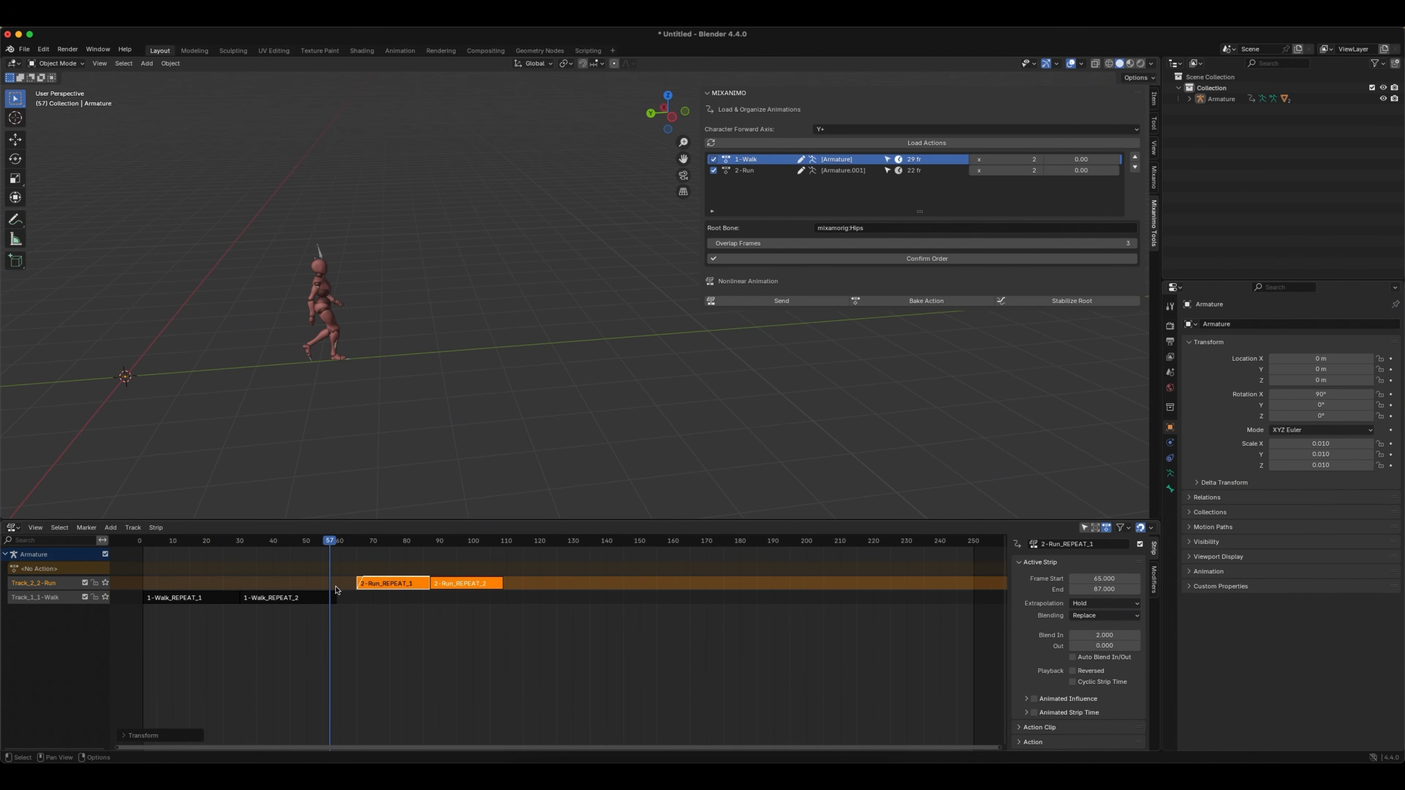
drag(330, 543, 358, 576)
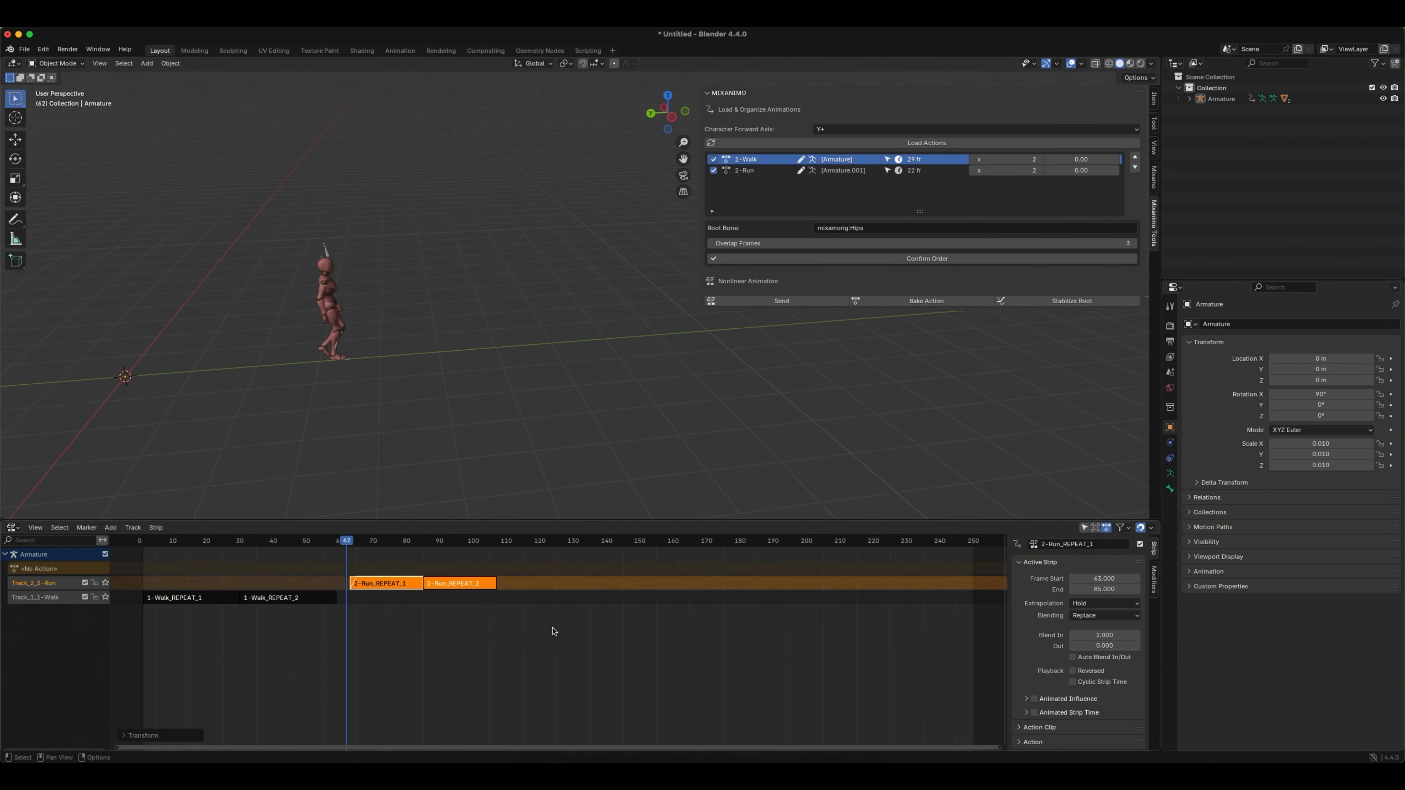
- Bake all the walk and run strips into one action and show the armature's keyframes in the Timeline
drag(553, 631, 170, 562)
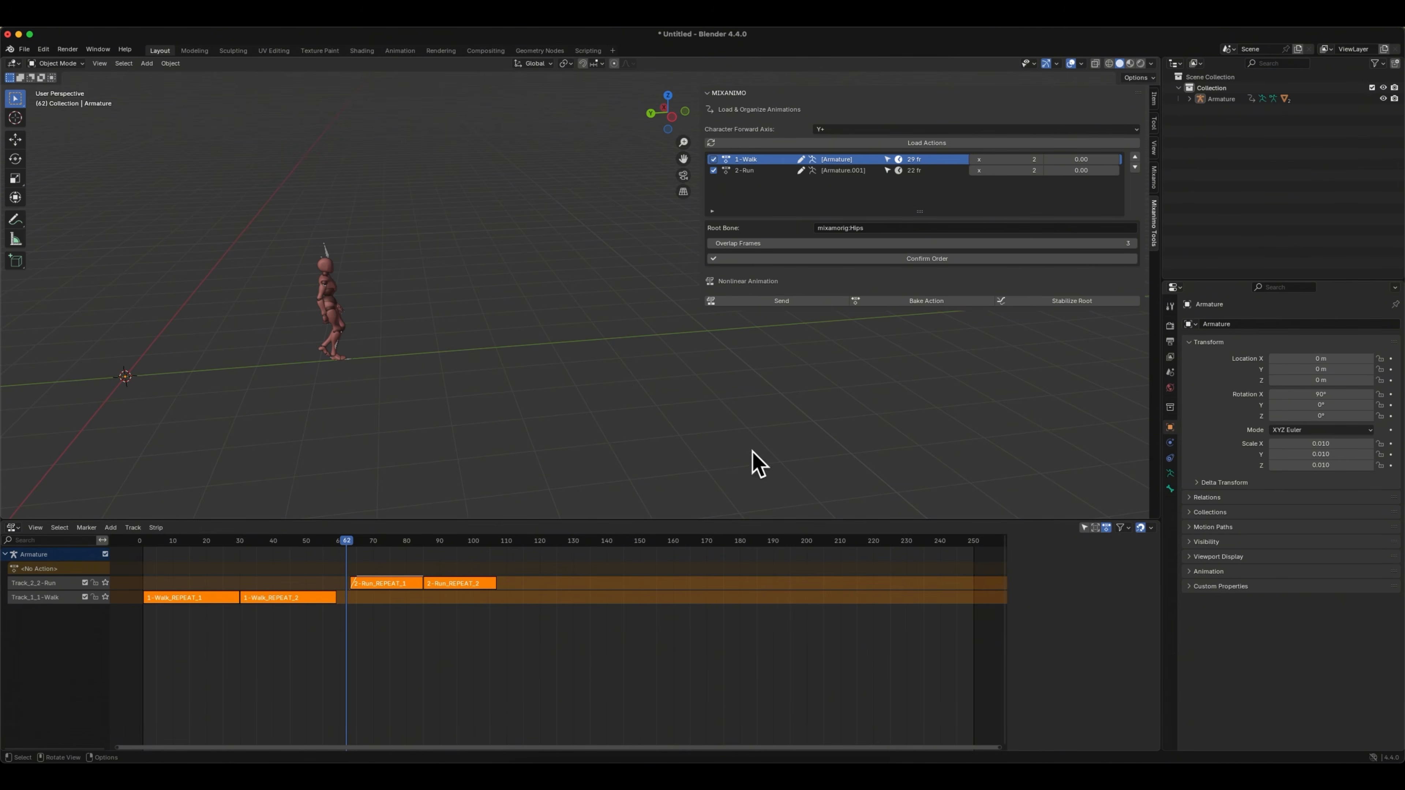
click(909, 303)
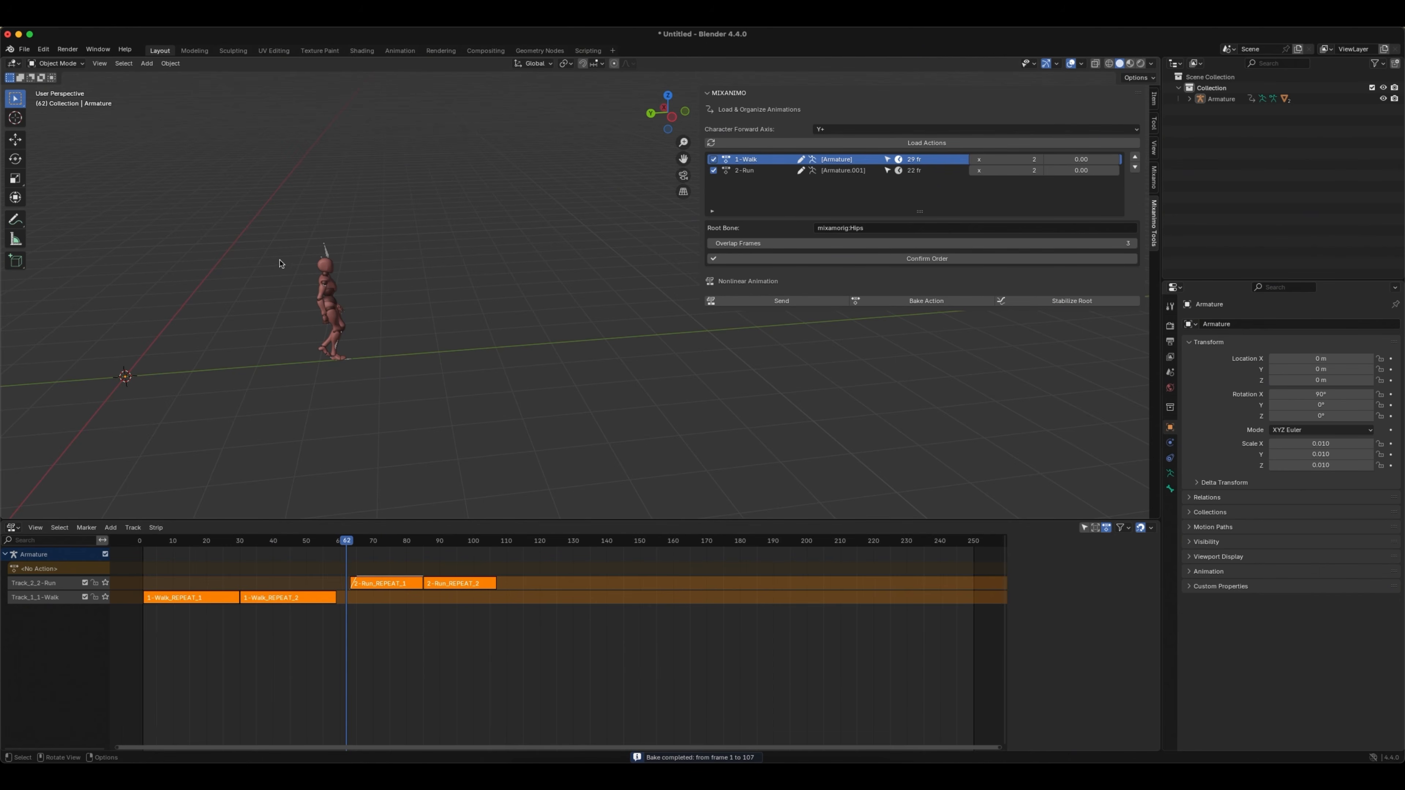
click(328, 253)
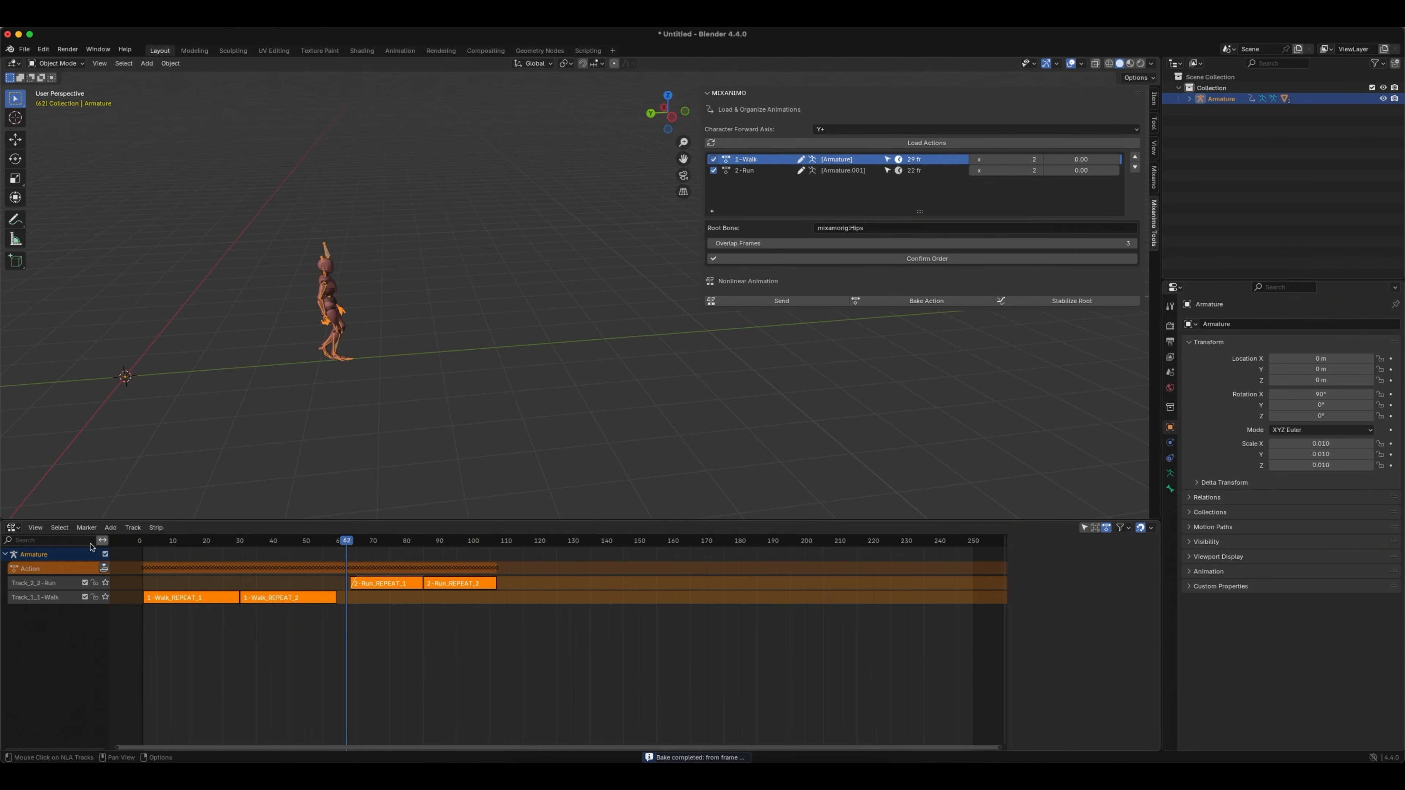
click(12, 528)
click(150, 569)
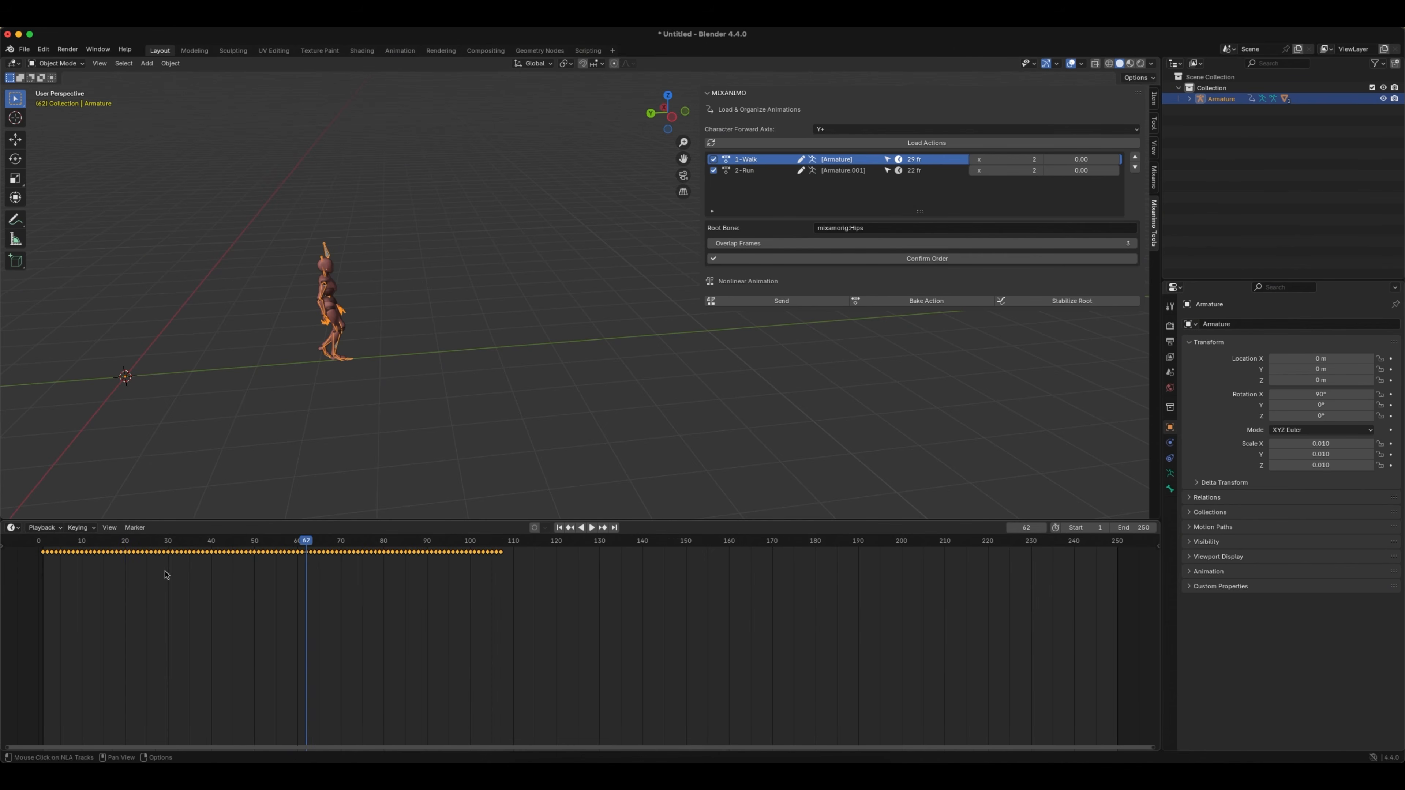
- Delete the baked keyframes from frame 59 to 63 between the walk and the run
ctrl+scroll(304, 579, down, 3)
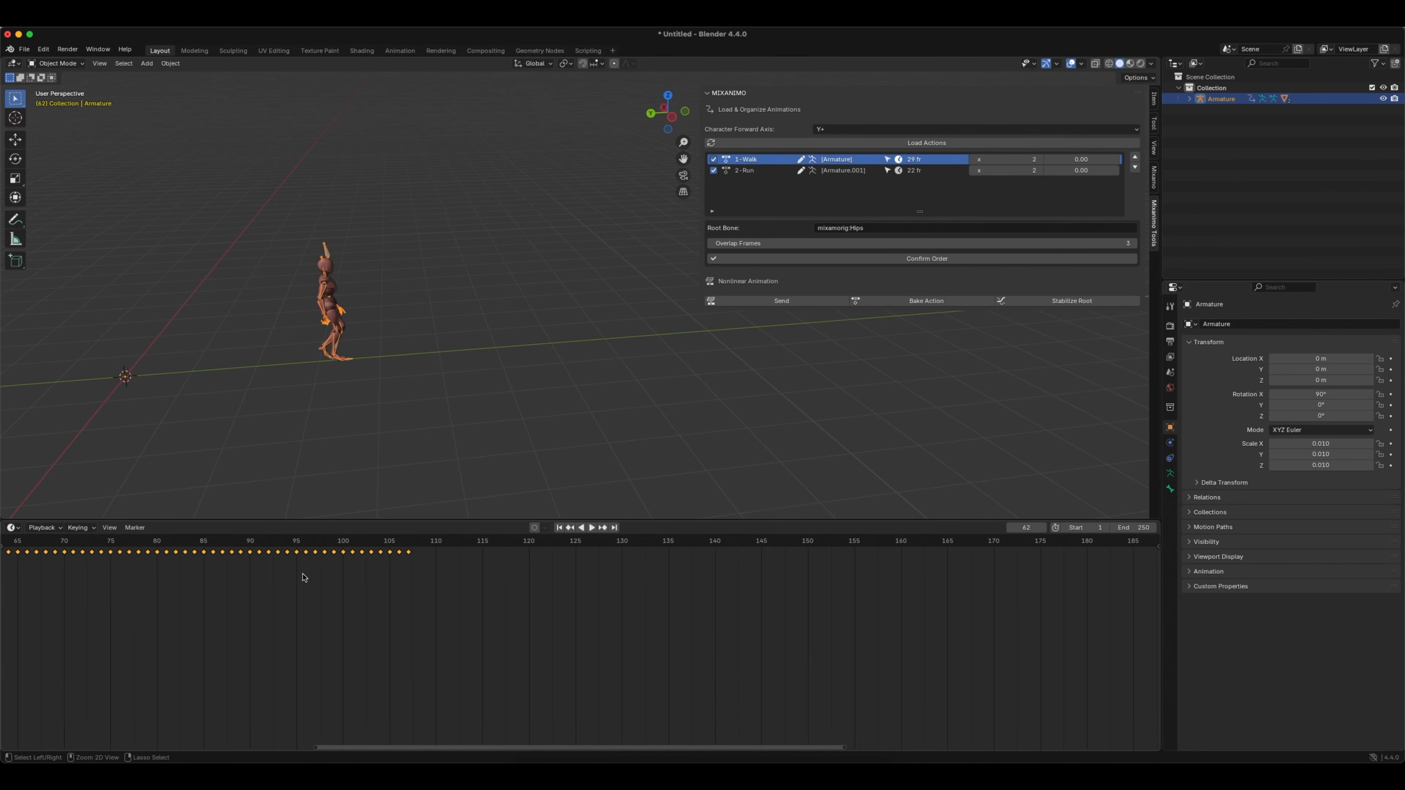
scroll(297, 584, up, 4)
ctrl+scroll(297, 587, up, 8)
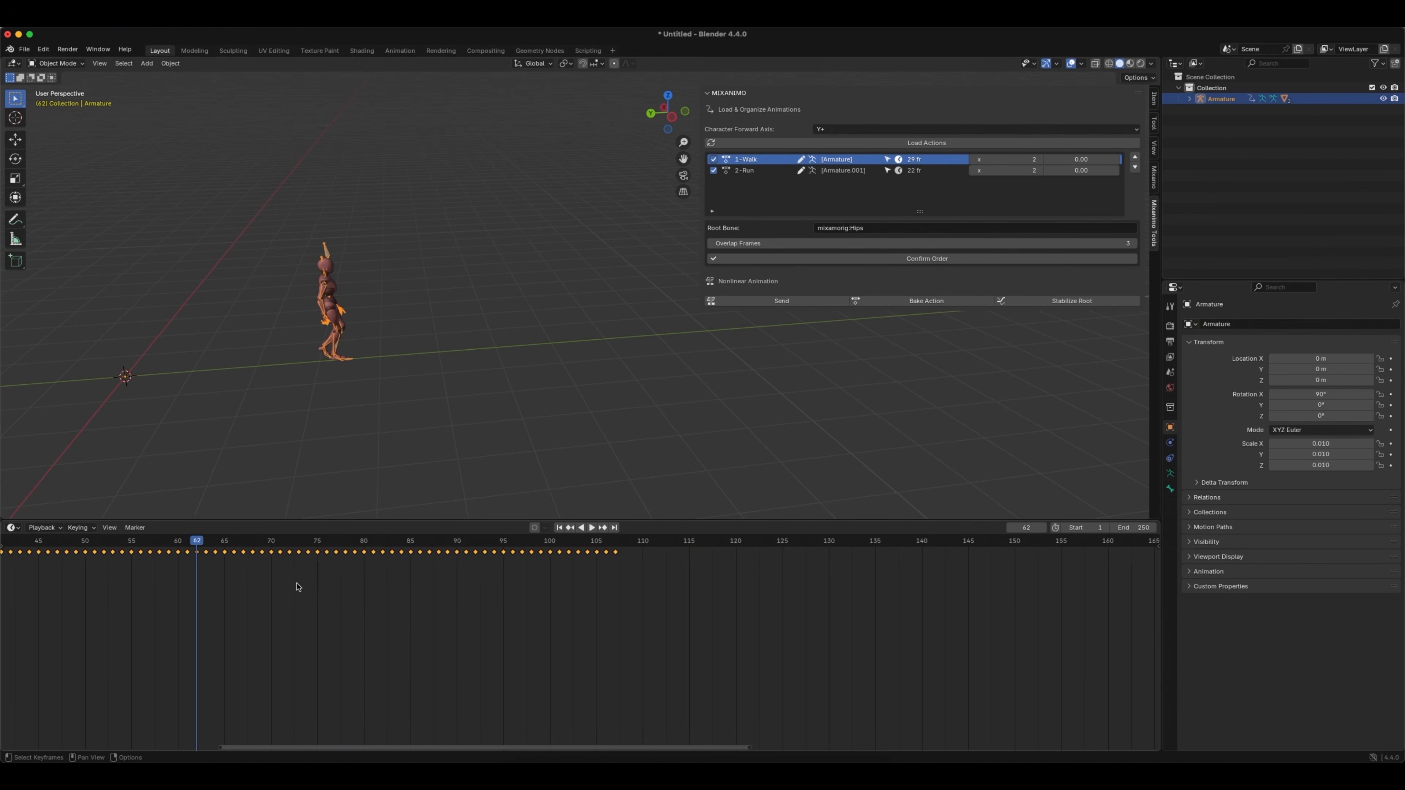
scroll(343, 596, up, 3)
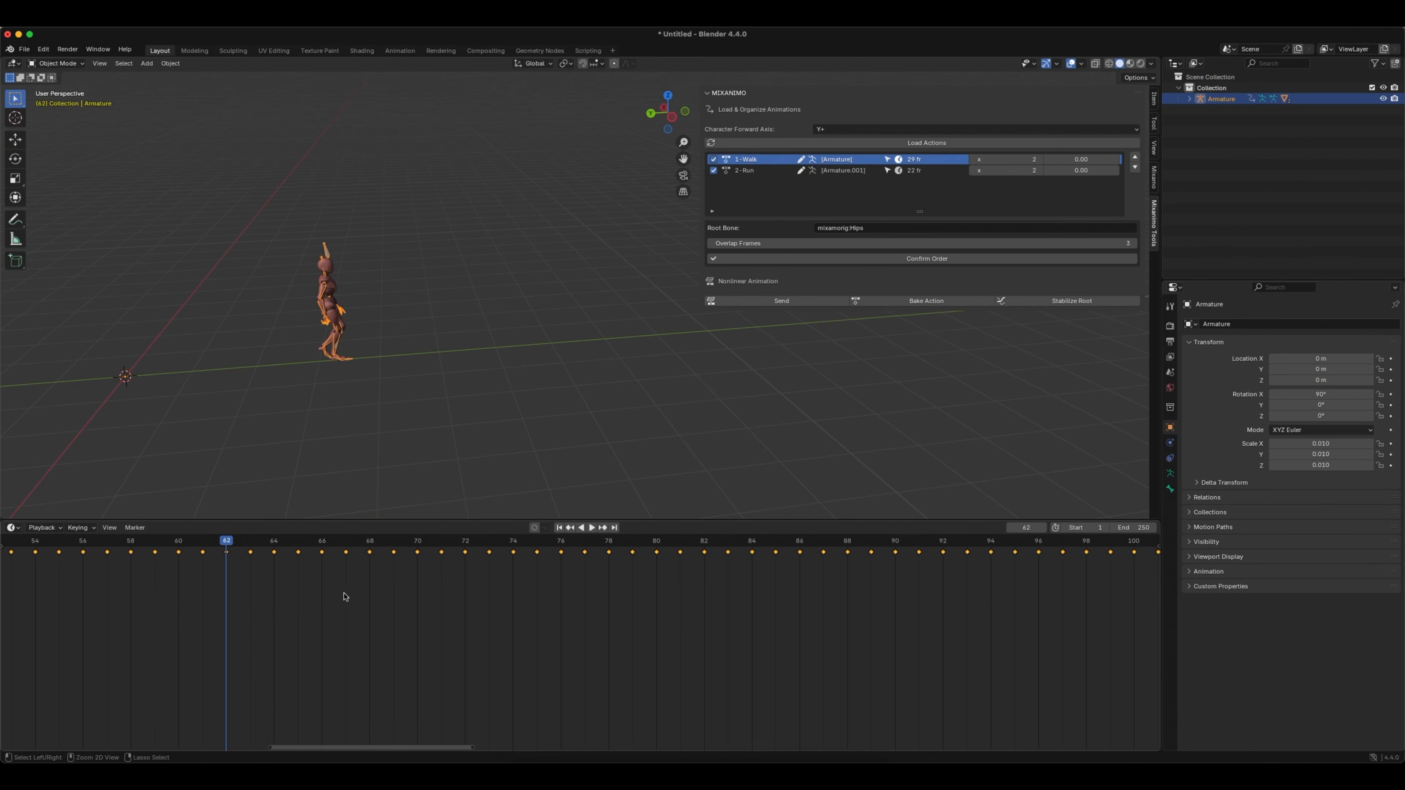
ctrl+scroll(343, 597, up, 2)
drag(327, 542, 272, 543)
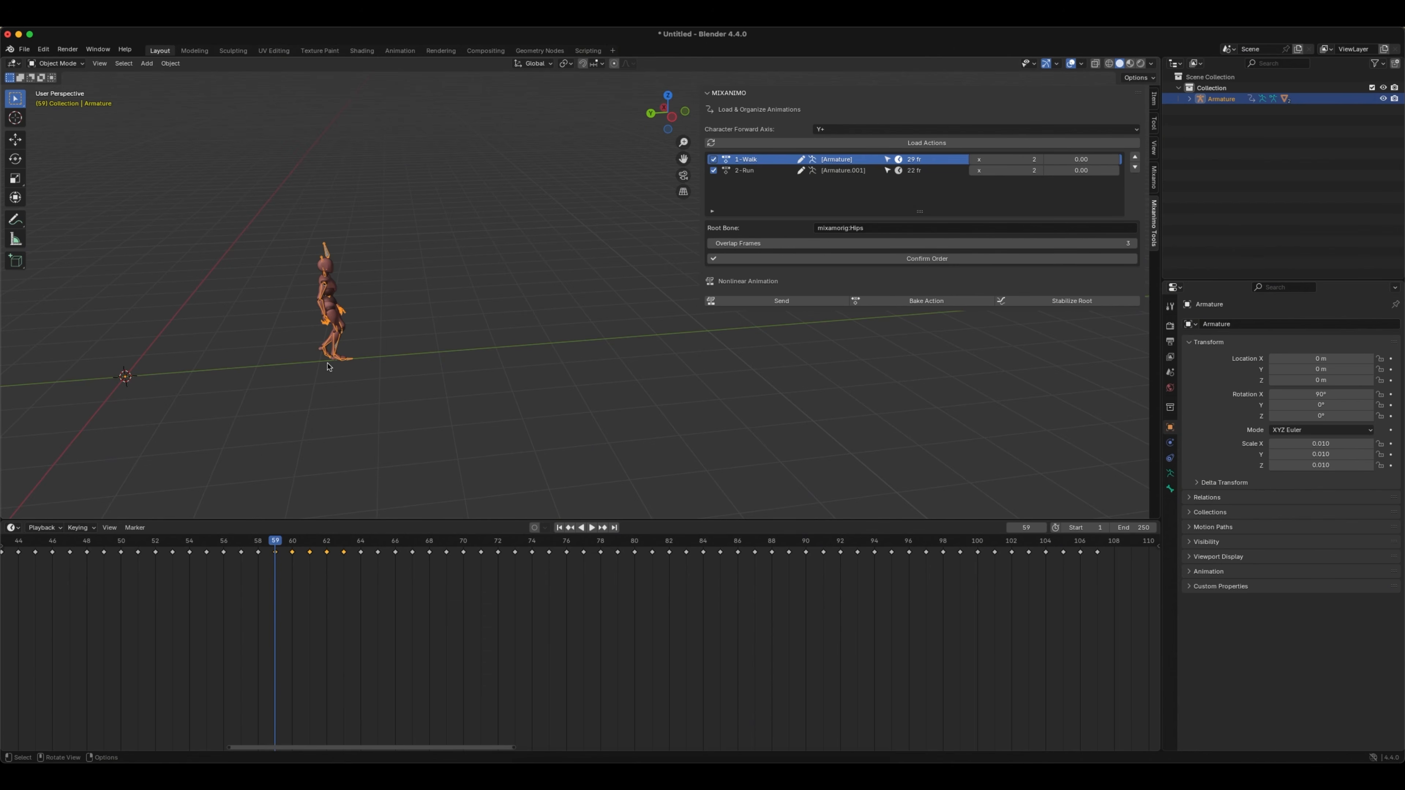
key(x)
click(303, 583)
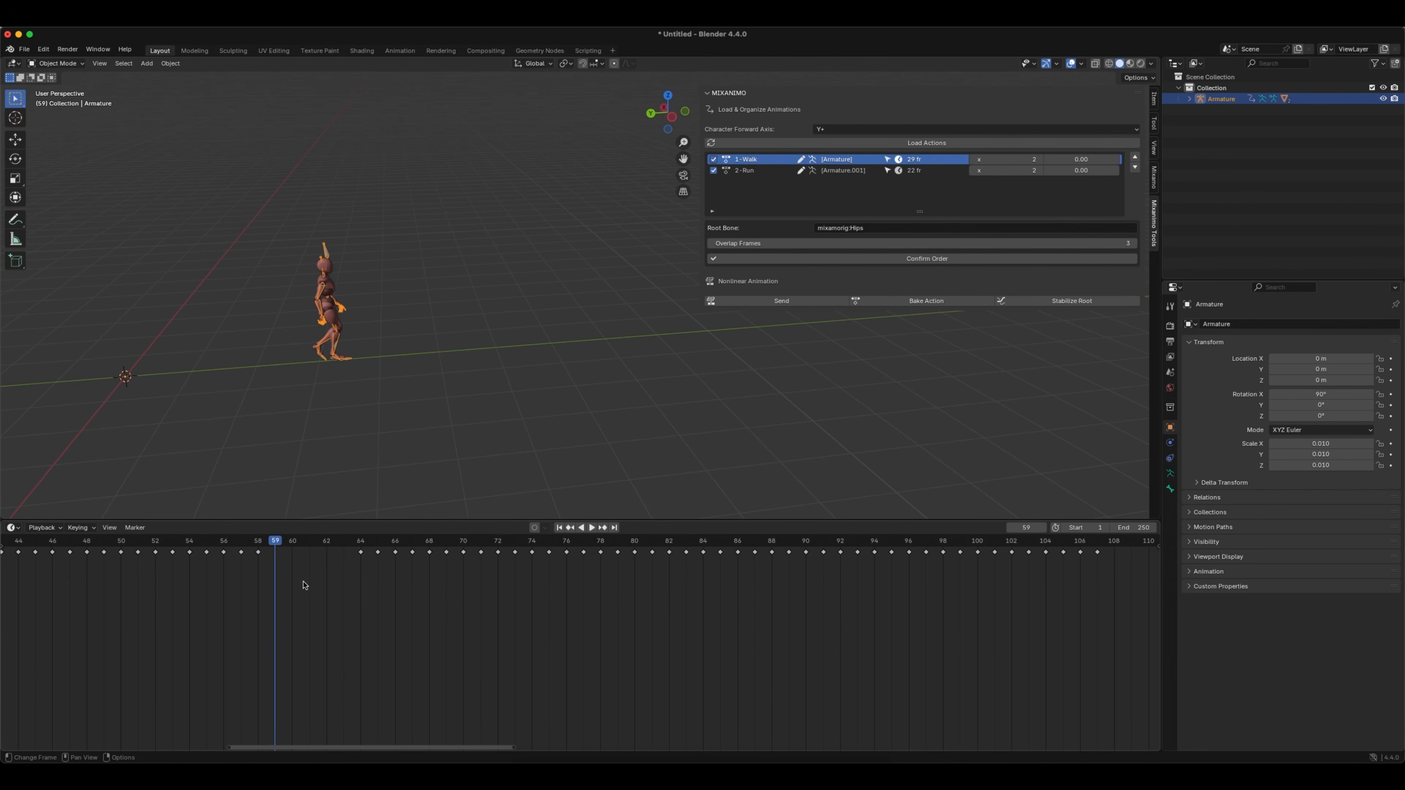
- Scrub from frame 59 to 63 and examine the character's in-between pose up close
drag(273, 546, 344, 546)
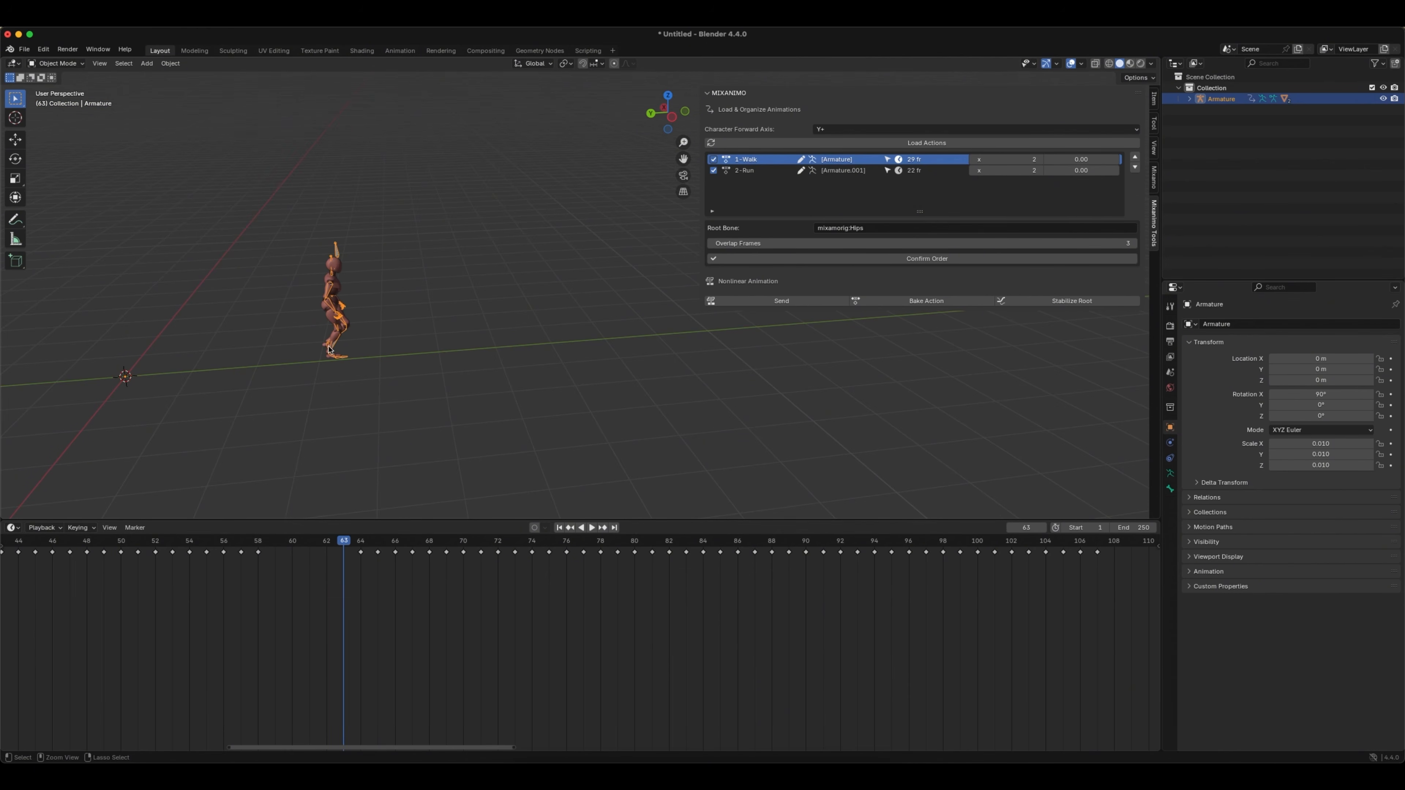
ctrl+scroll(328, 350, up, 5)
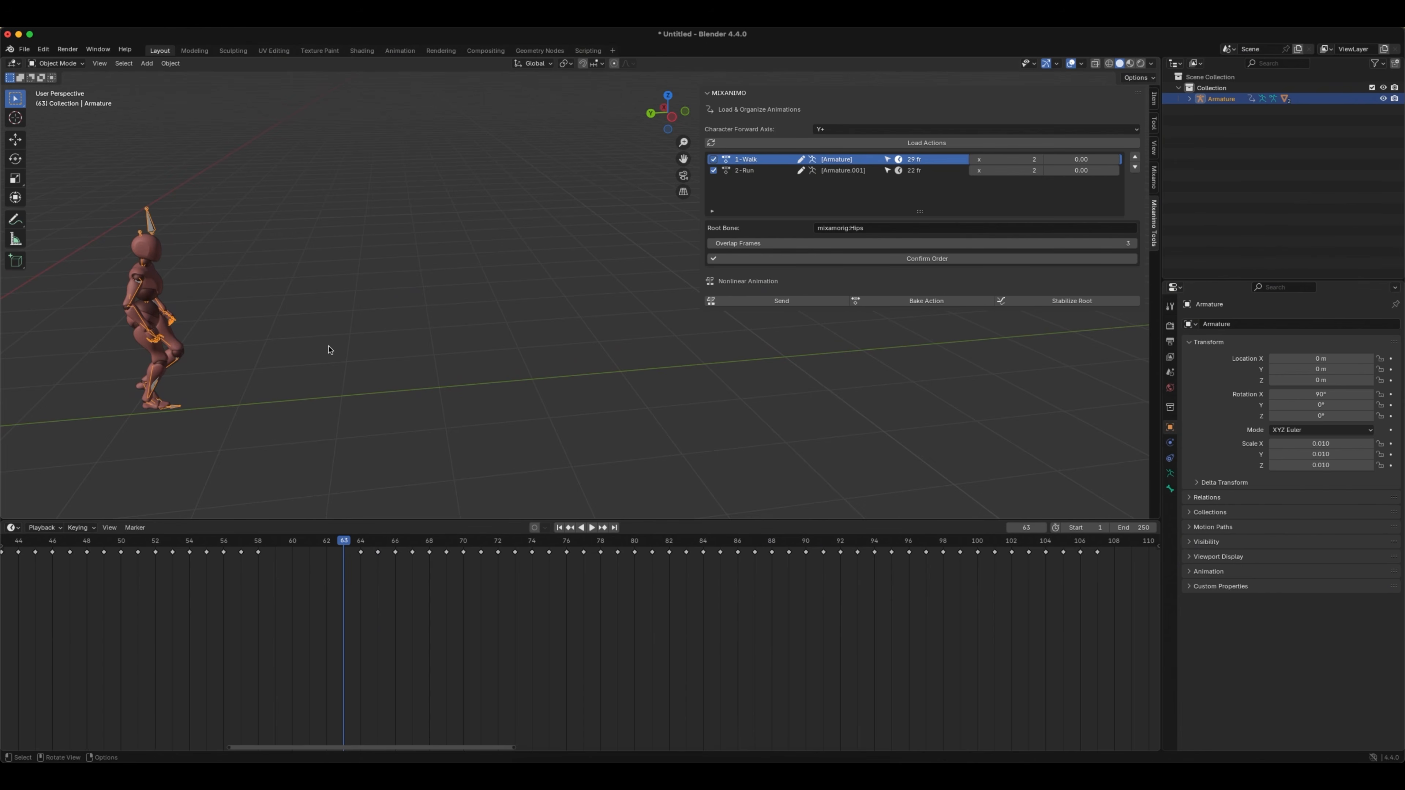
shift+scroll(328, 349, left, 10)
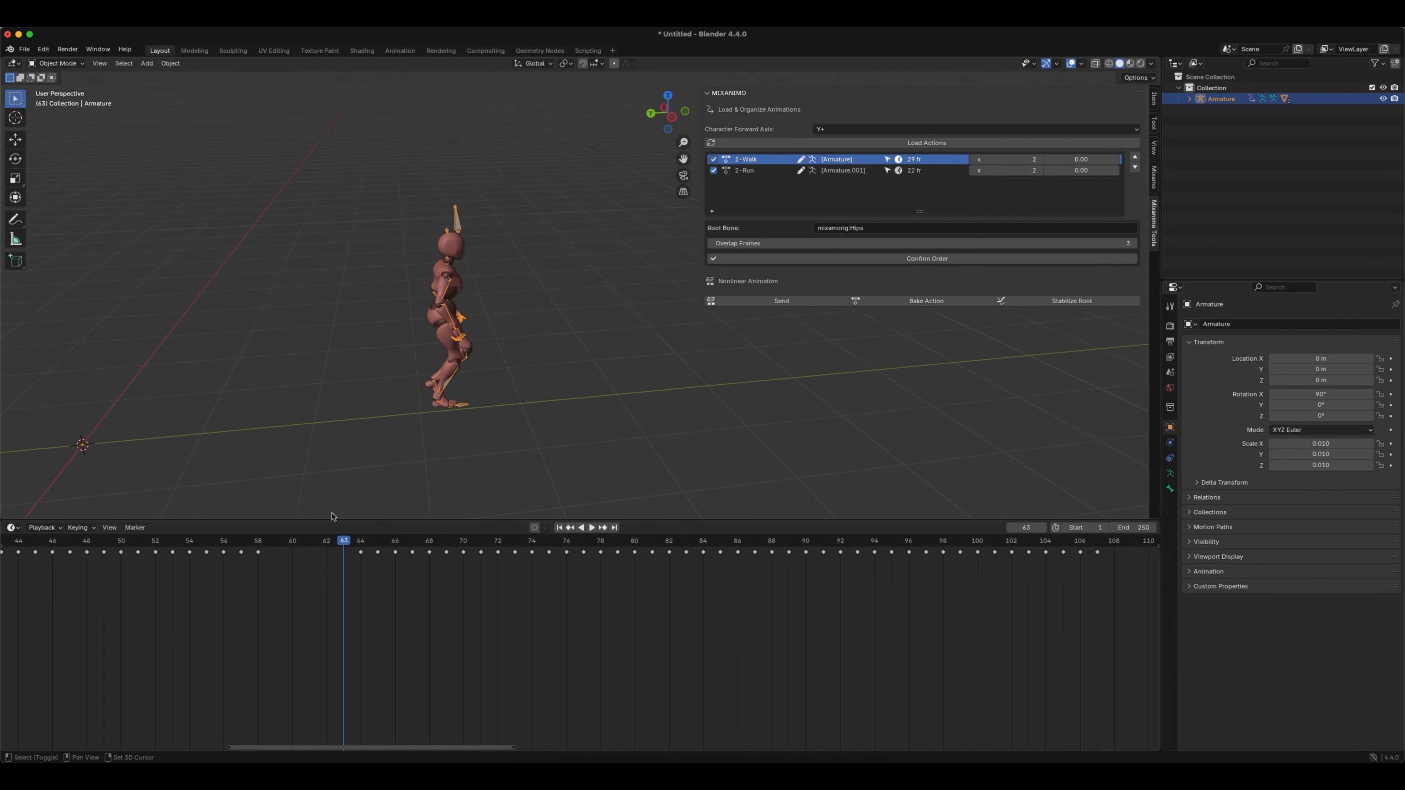
- Create a Mixamo control rig from the baked armature with Apply Animation, IK Arms and IK Legs enabled
mouse_move(339, 544)
mouse_down()
mouse_move(223, 543)
mouse_move(437, 543)
mouse_move(239, 543)
mouse_move(340, 543)
mouse_up()
drag(350, 147, 541, 469)
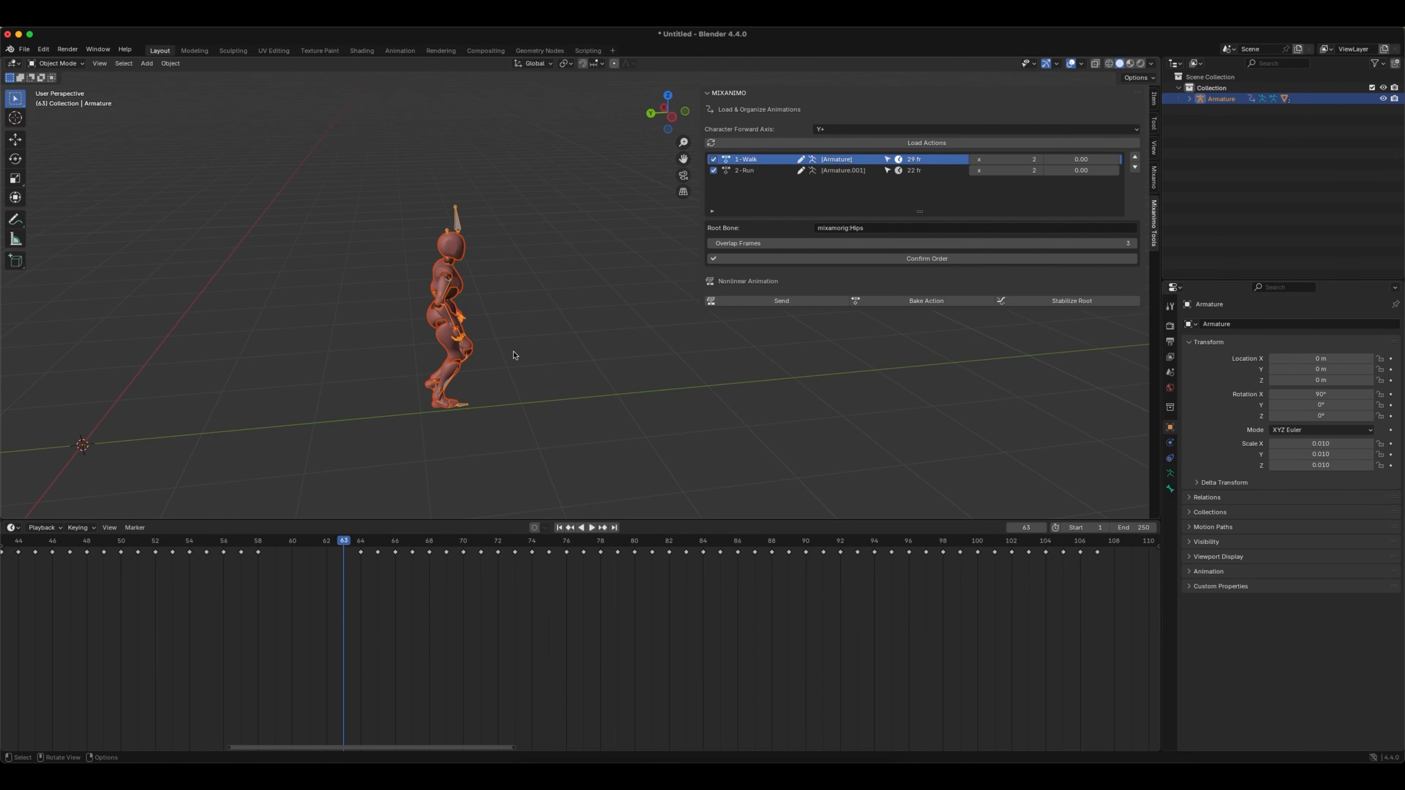
click(460, 221)
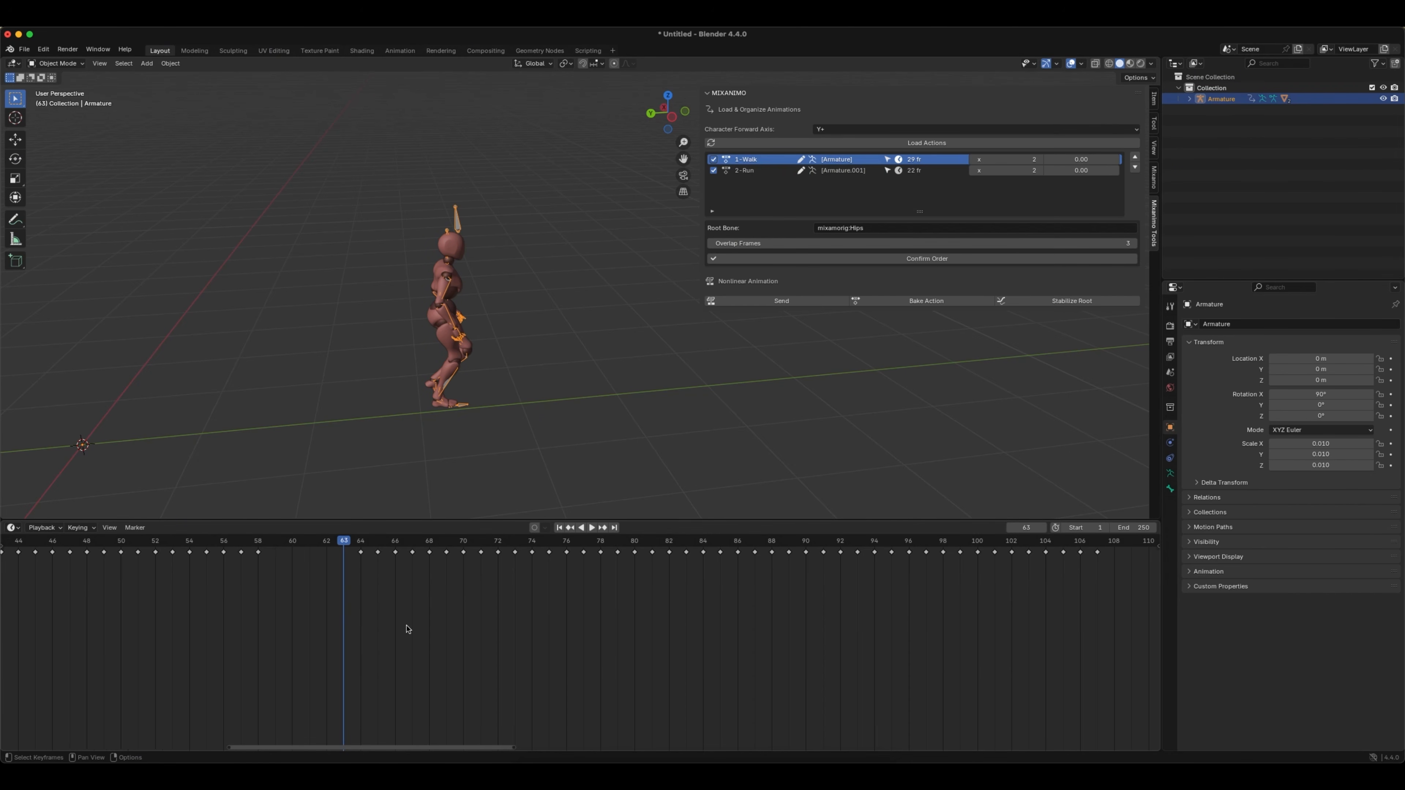
key(Home)
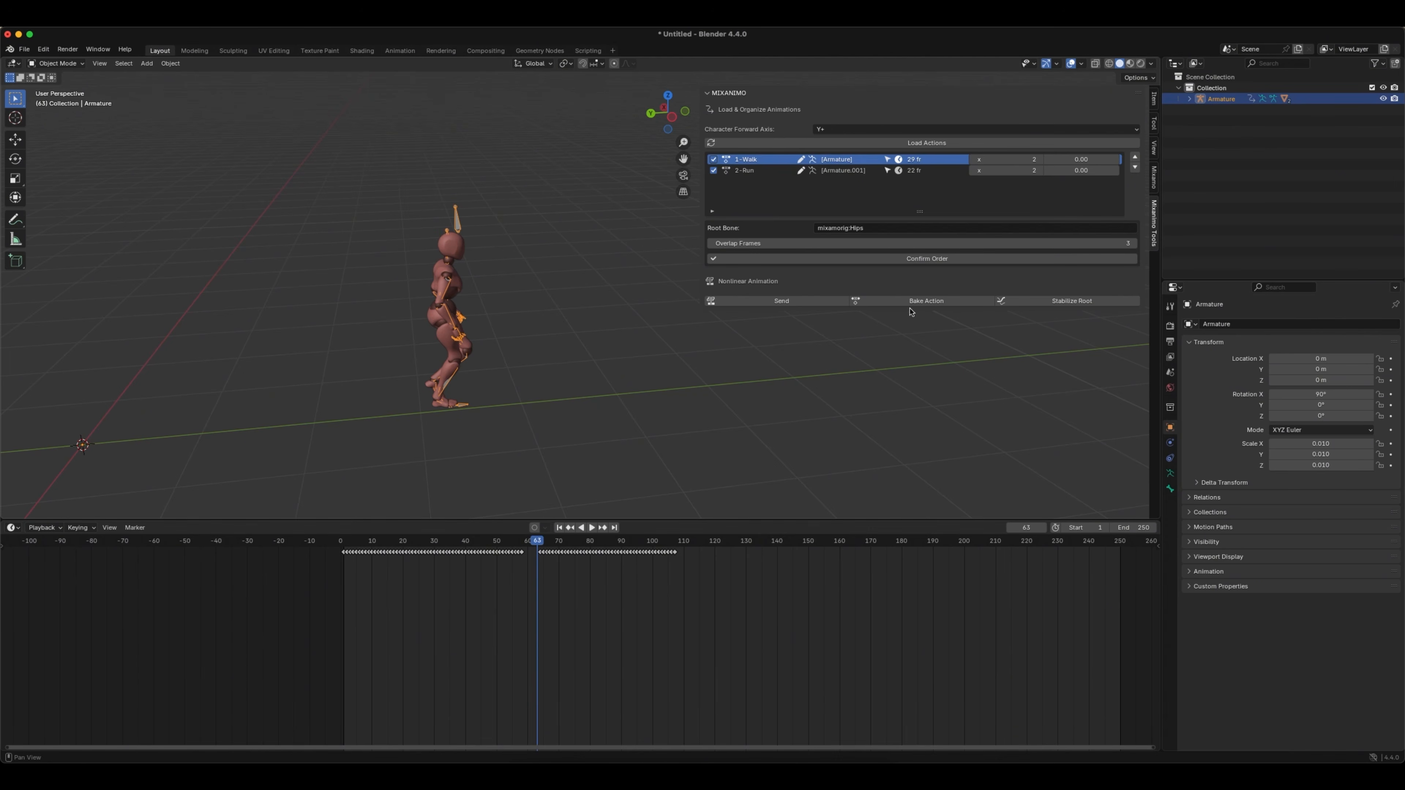
click(1153, 176)
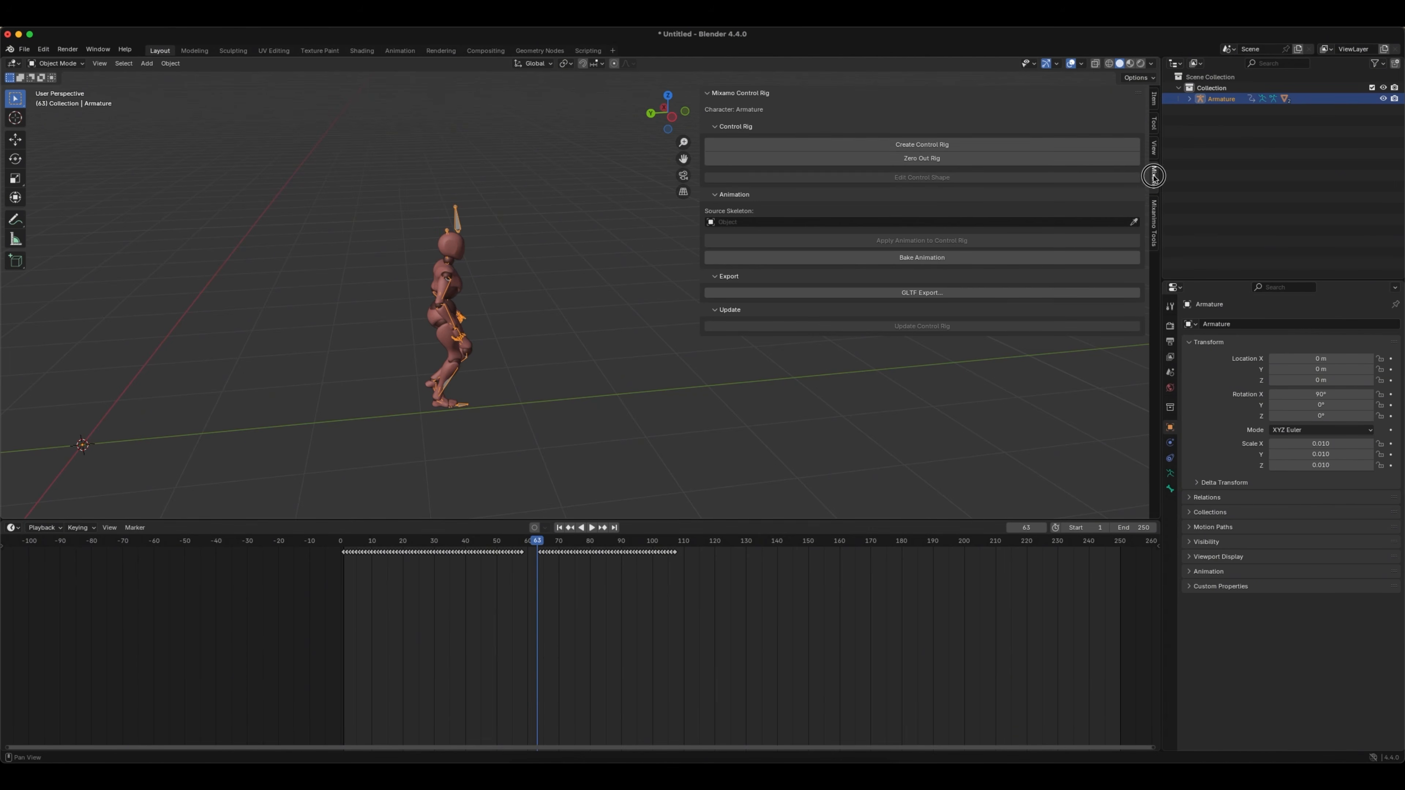
click(916, 145)
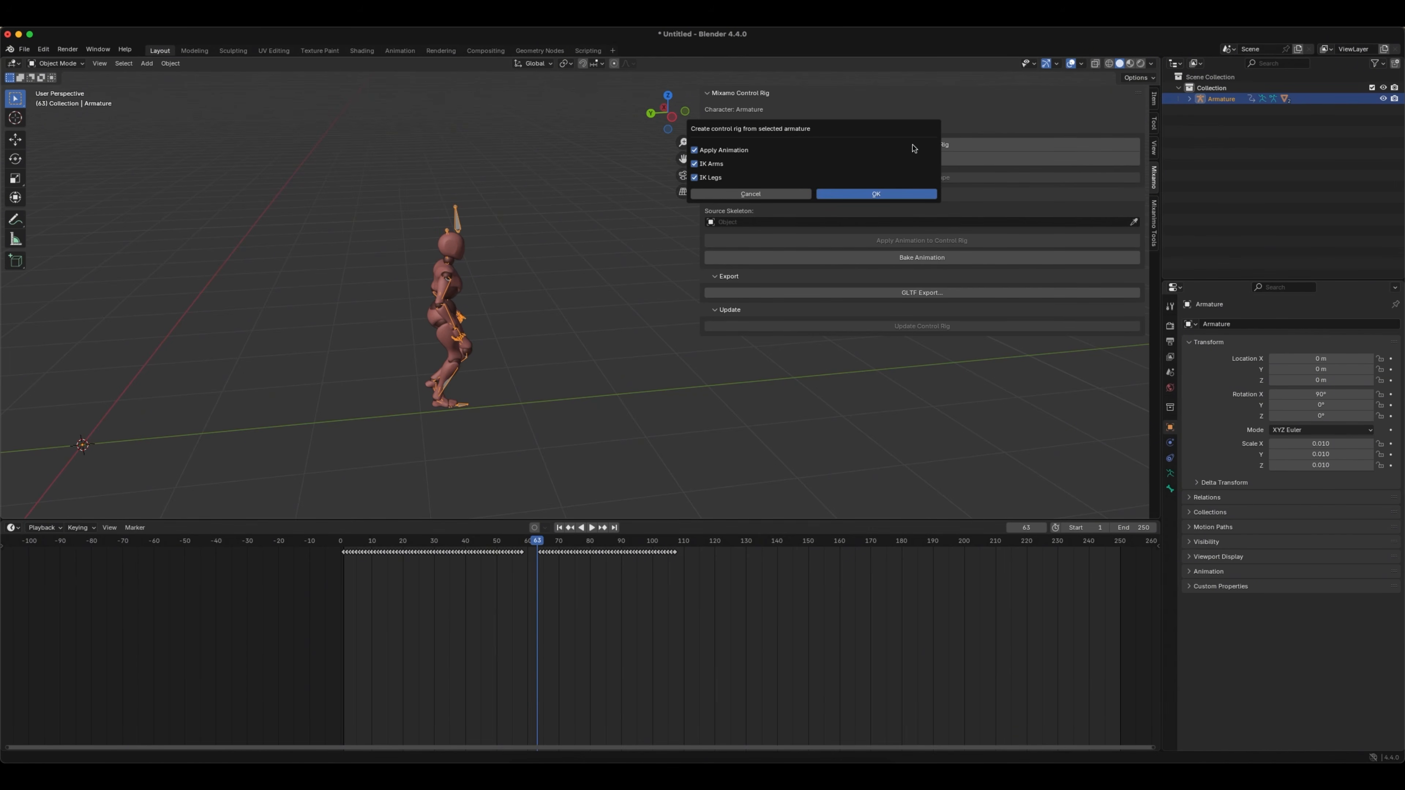
click(875, 197)
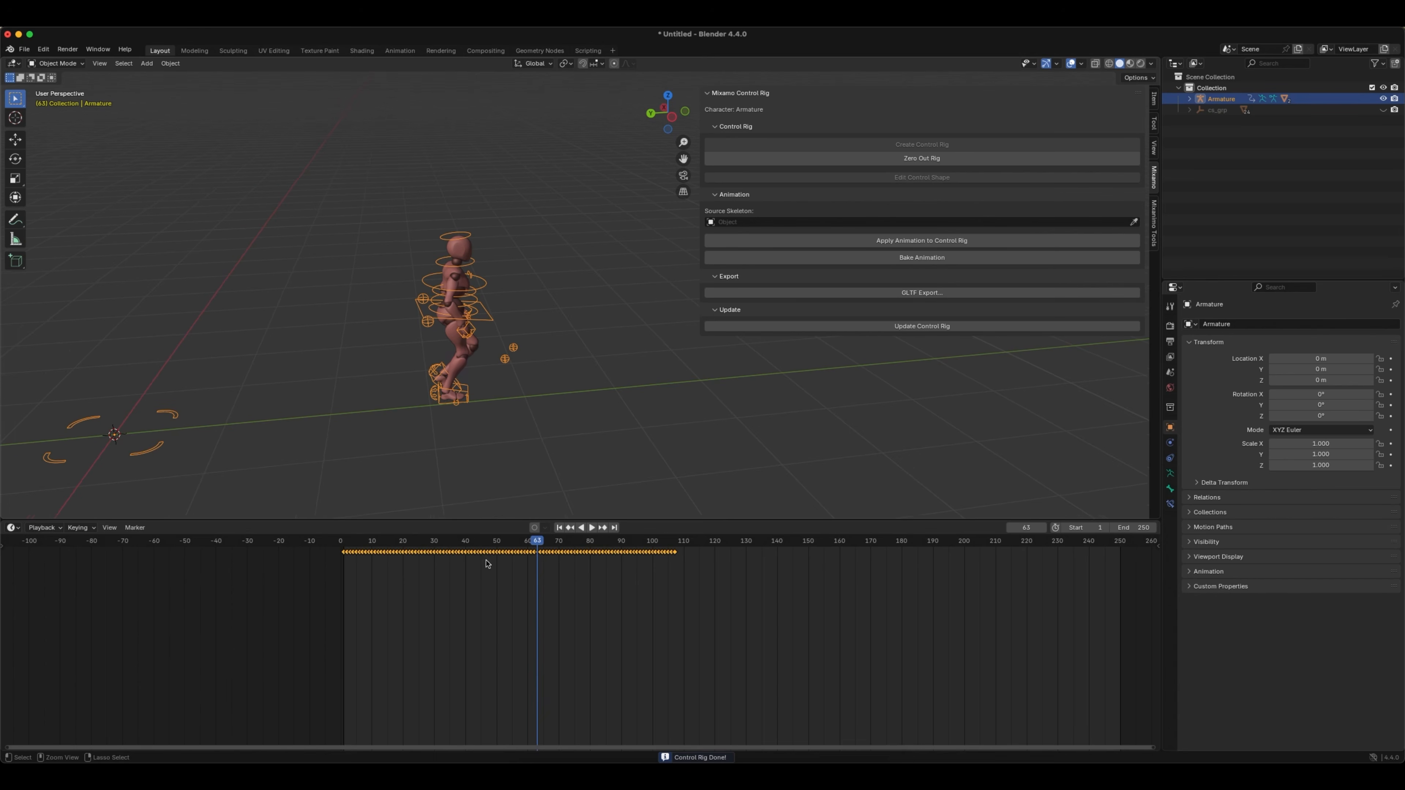
- Switch the rig to Pose Mode, go to frame 59 and select the right foot IK control
scroll(348, 578, up, 8)
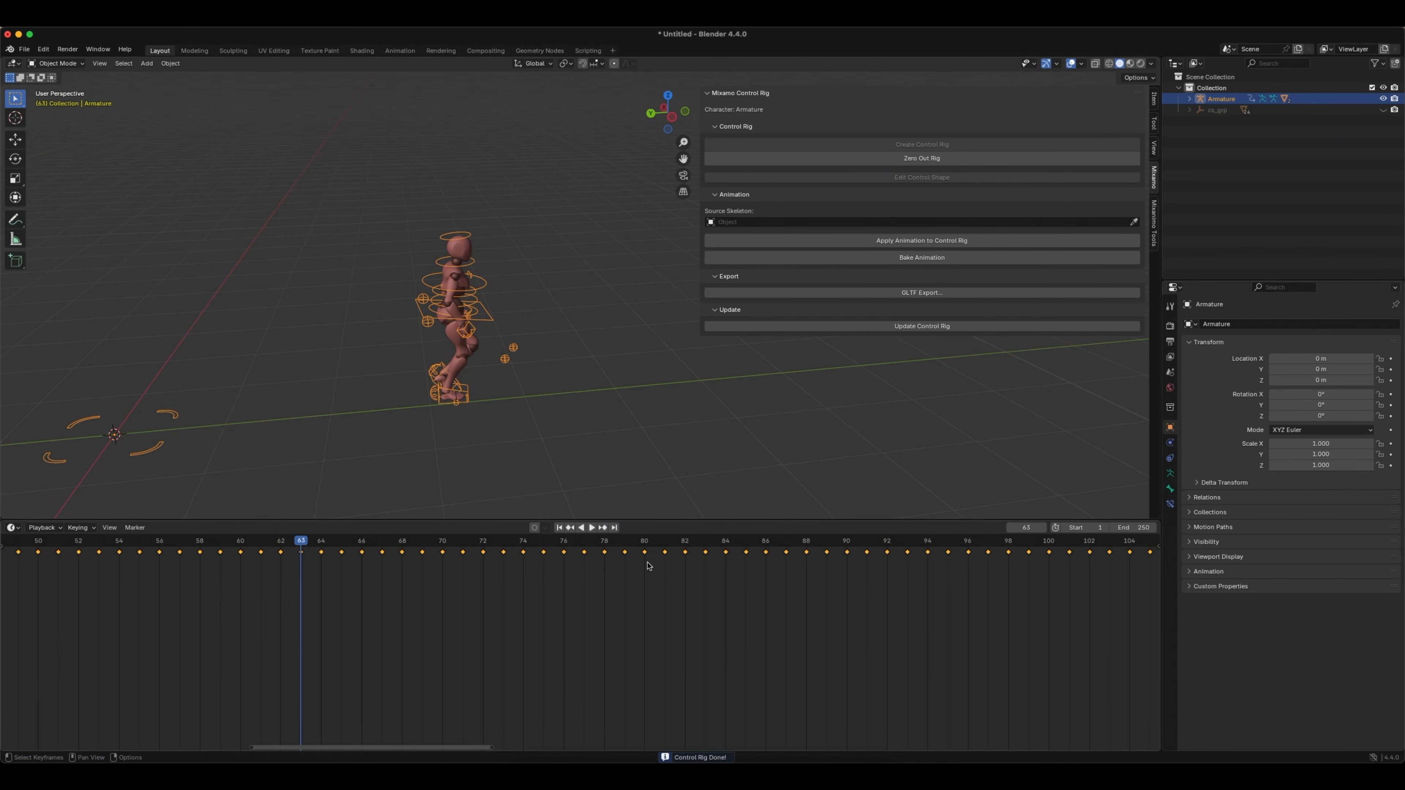
click(55, 63)
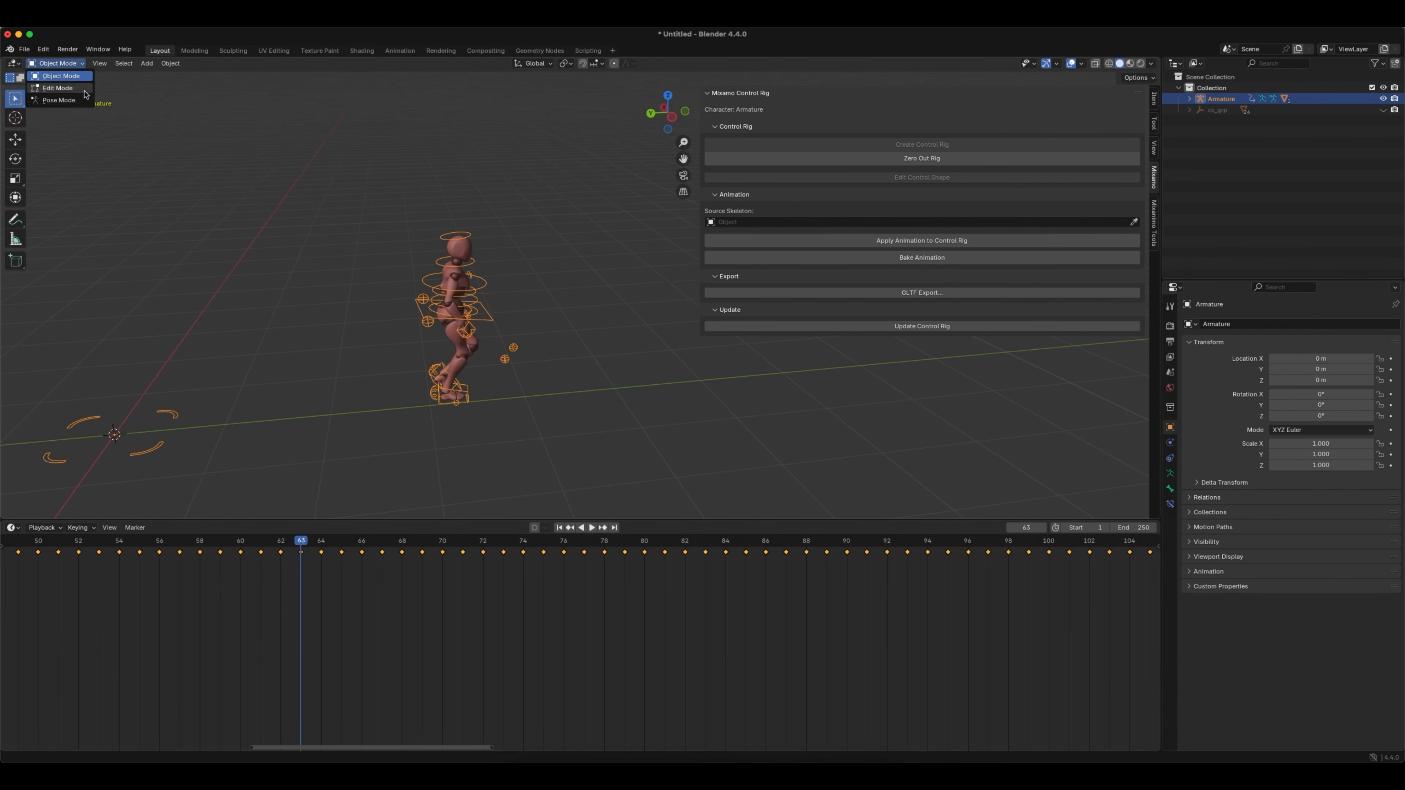
click(78, 101)
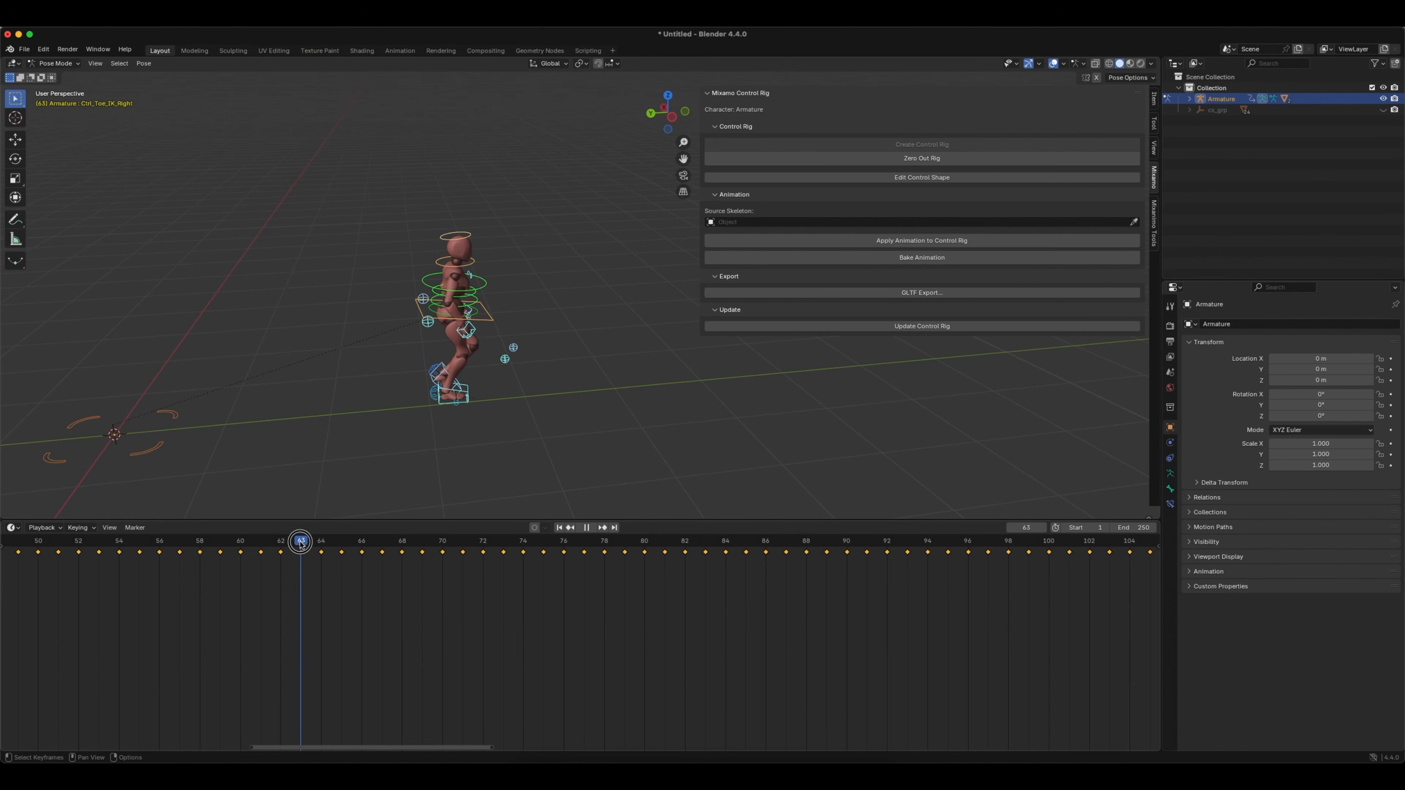
drag(301, 545, 220, 545)
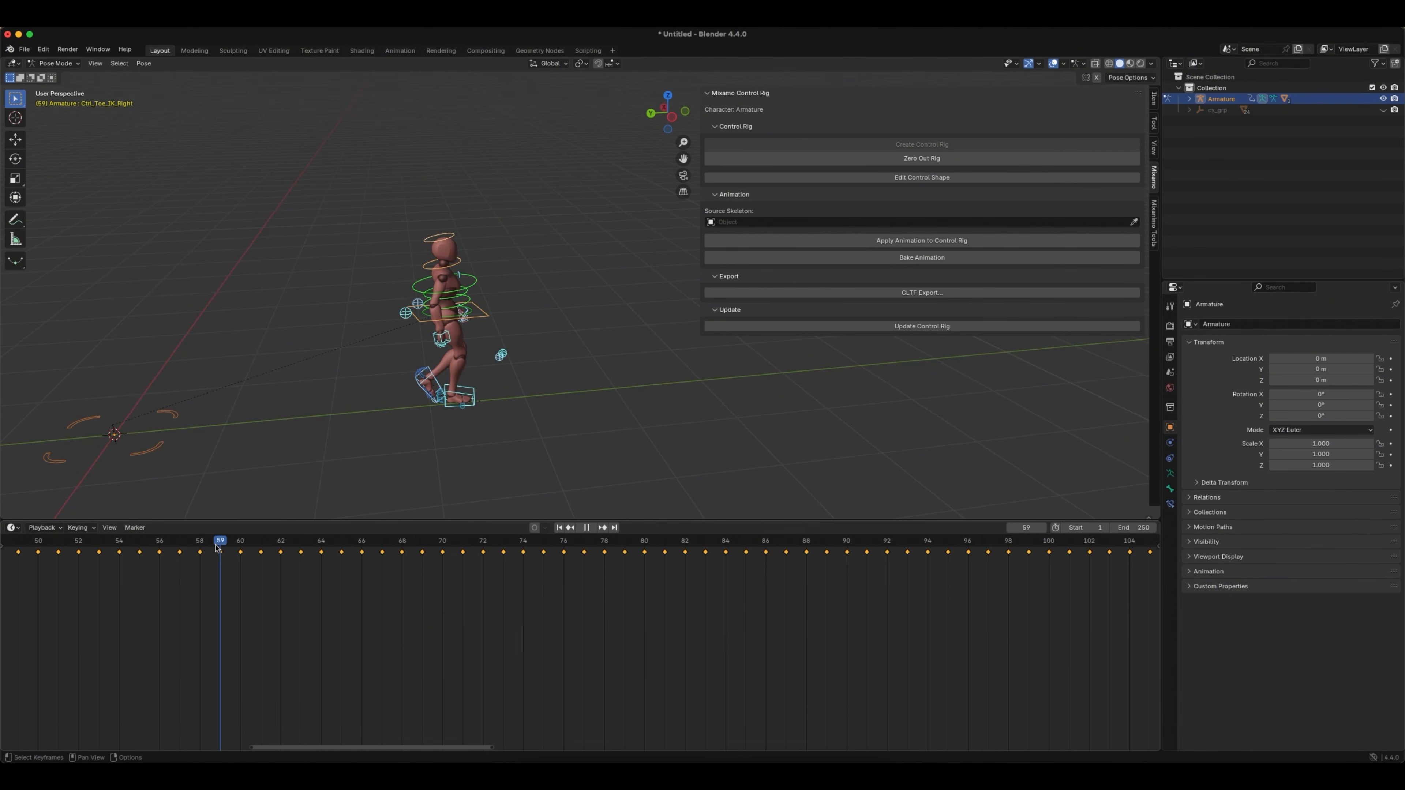
click(450, 409)
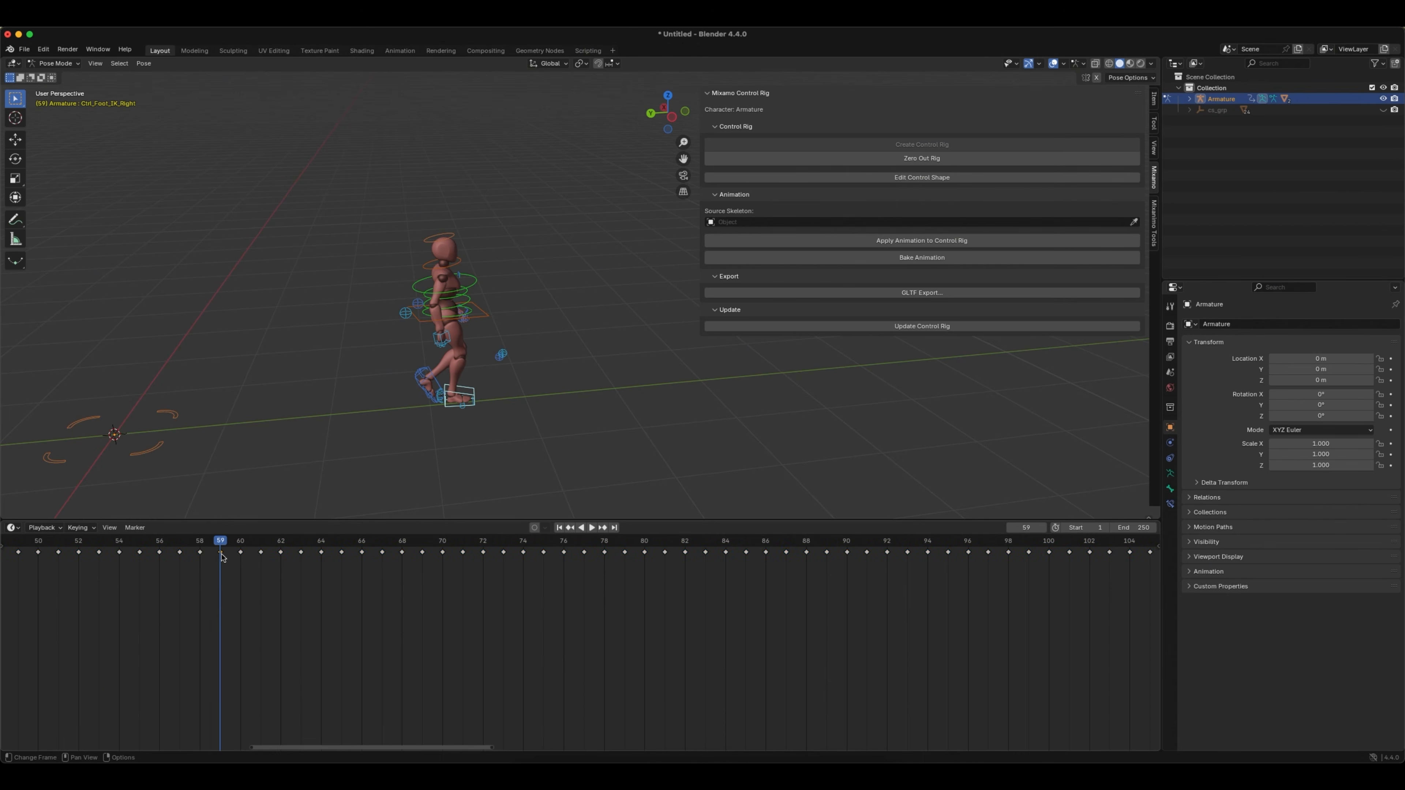
- Paste the right foot control's frame 59 keyframe onto the following transition frames up to frame 65
drag(220, 541, 342, 546)
key(ctrl+v)
key(ctrl+v)
click(285, 542)
key(ctrl+v)
key(ctrl+v)
key(ctrl+v)
click(321, 546)
key(ctrl+v)
click(342, 551)
- Move and rotate the right foot control at frame 65 to adjust its placement
key(r)
click(458, 403)
key(g)
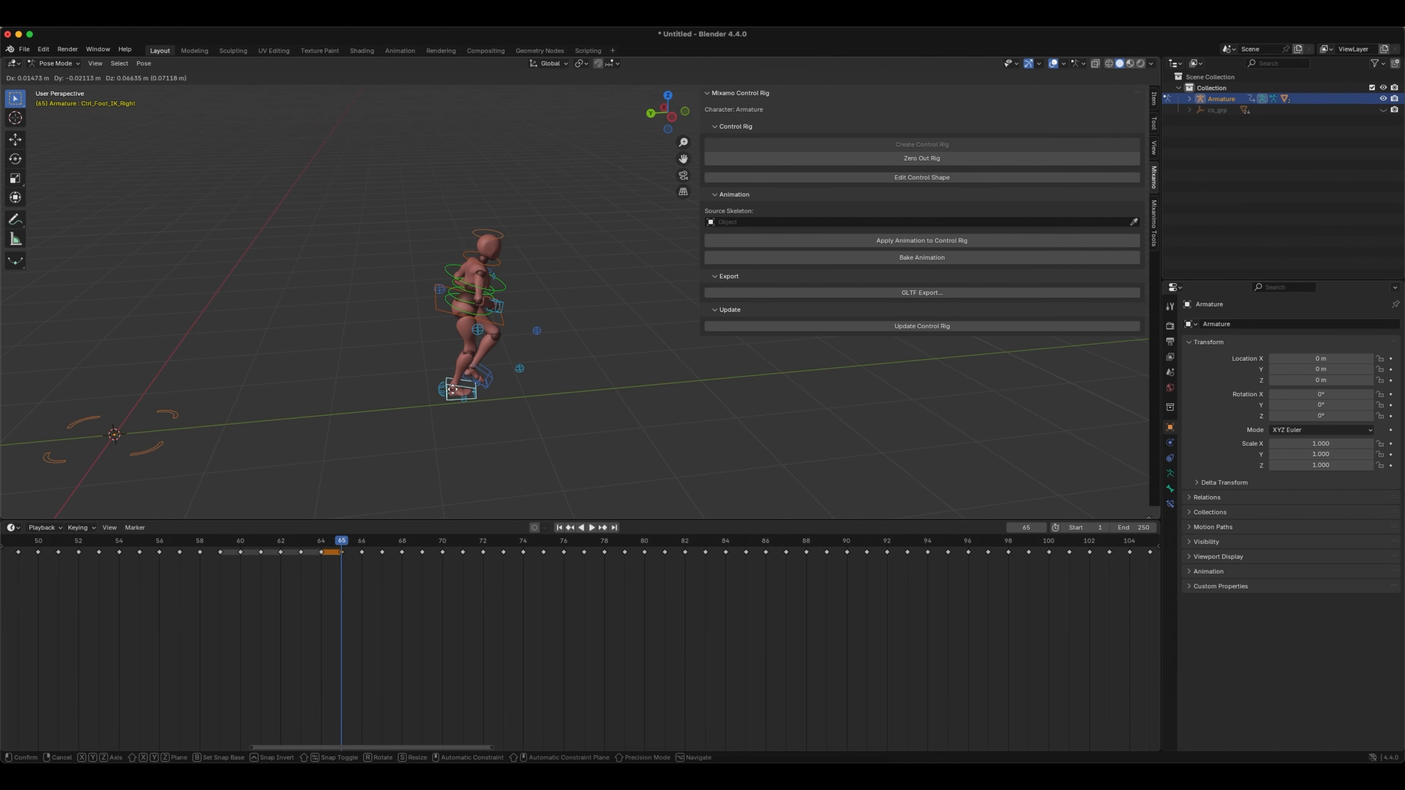
key(r)
key(x)
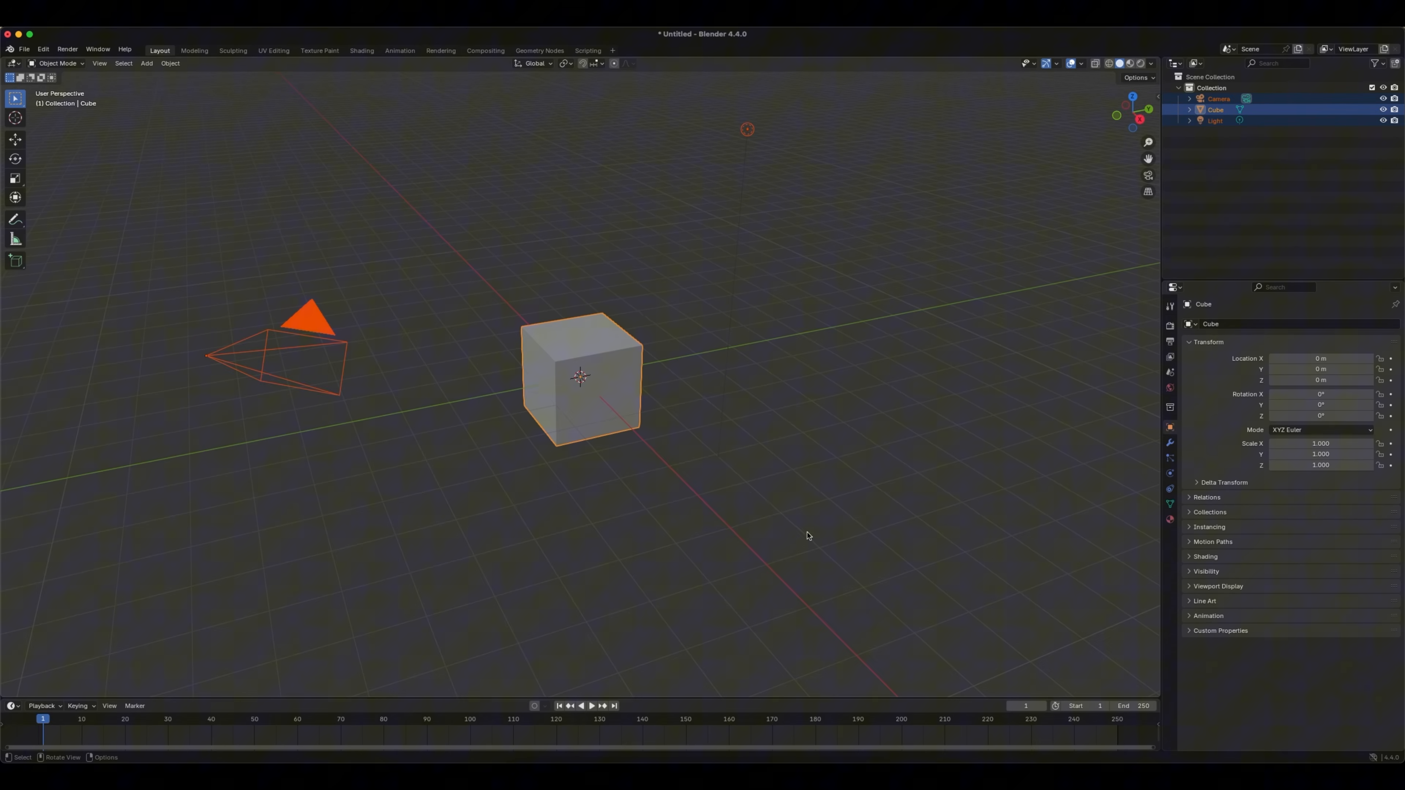
- Delete the default camera, cube and light from the new scene and import 2-Fast Run.fbx from Downloads
key(Delete)
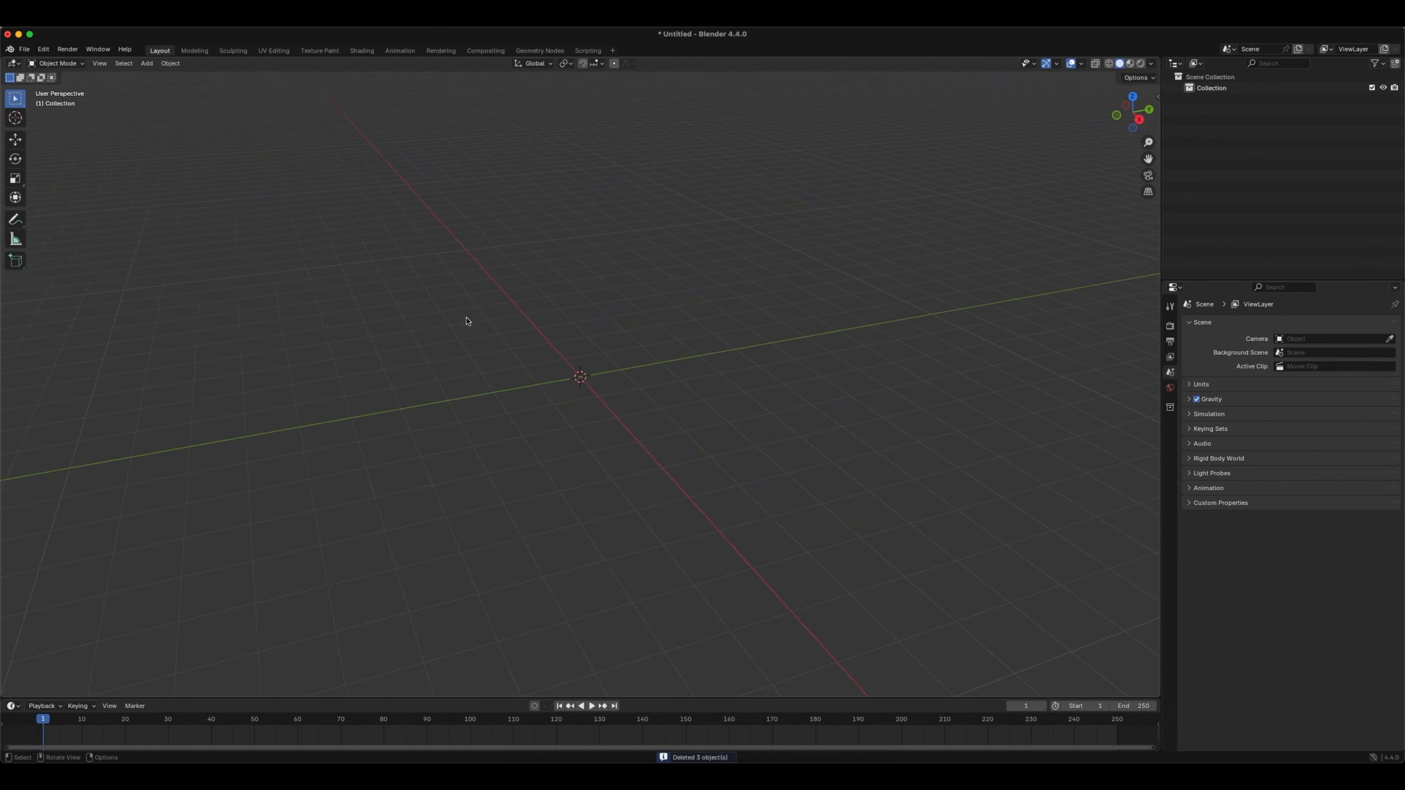
middle_drag(466, 321, 561, 322)
click(23, 49)
mouse_move(61, 203)
click(148, 302)
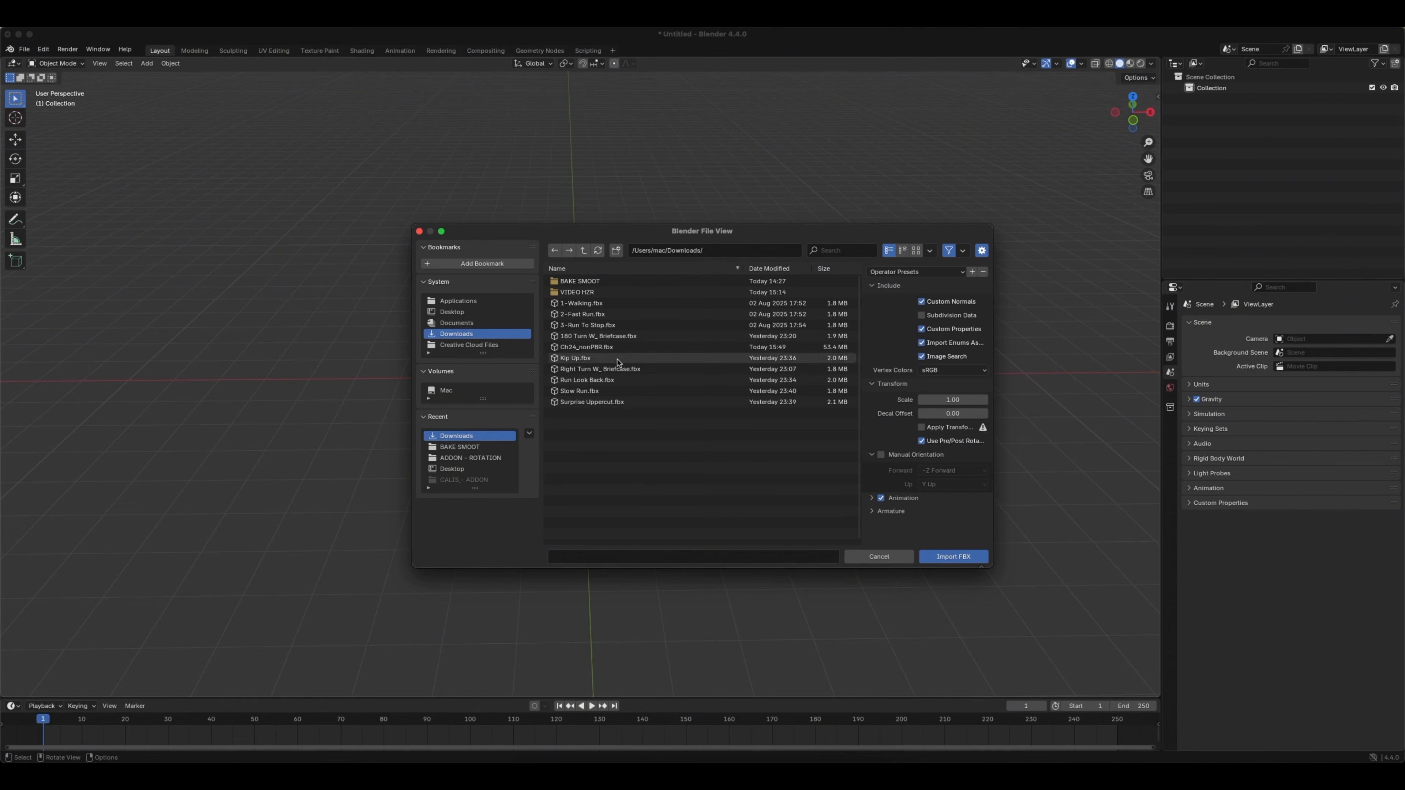
click(600, 314)
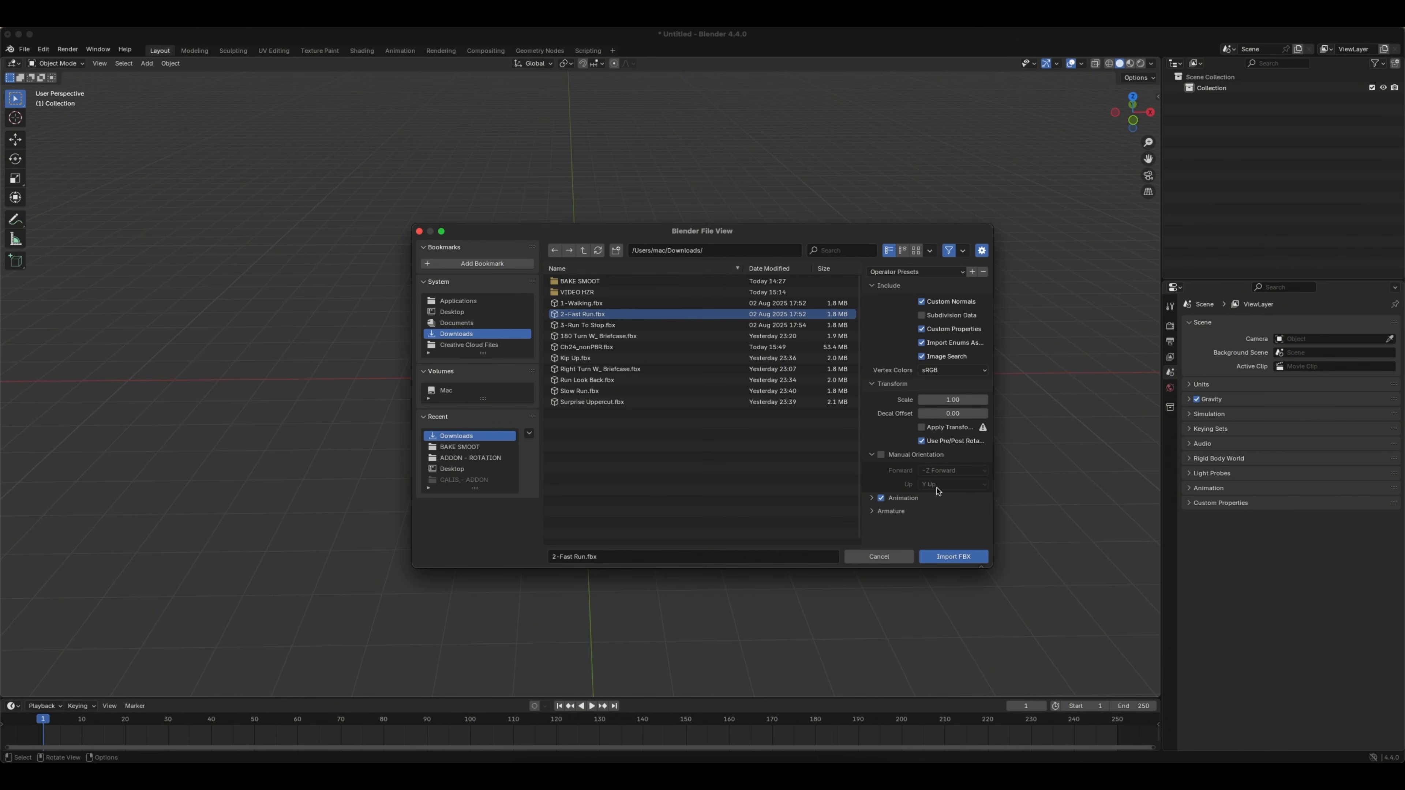
click(953, 556)
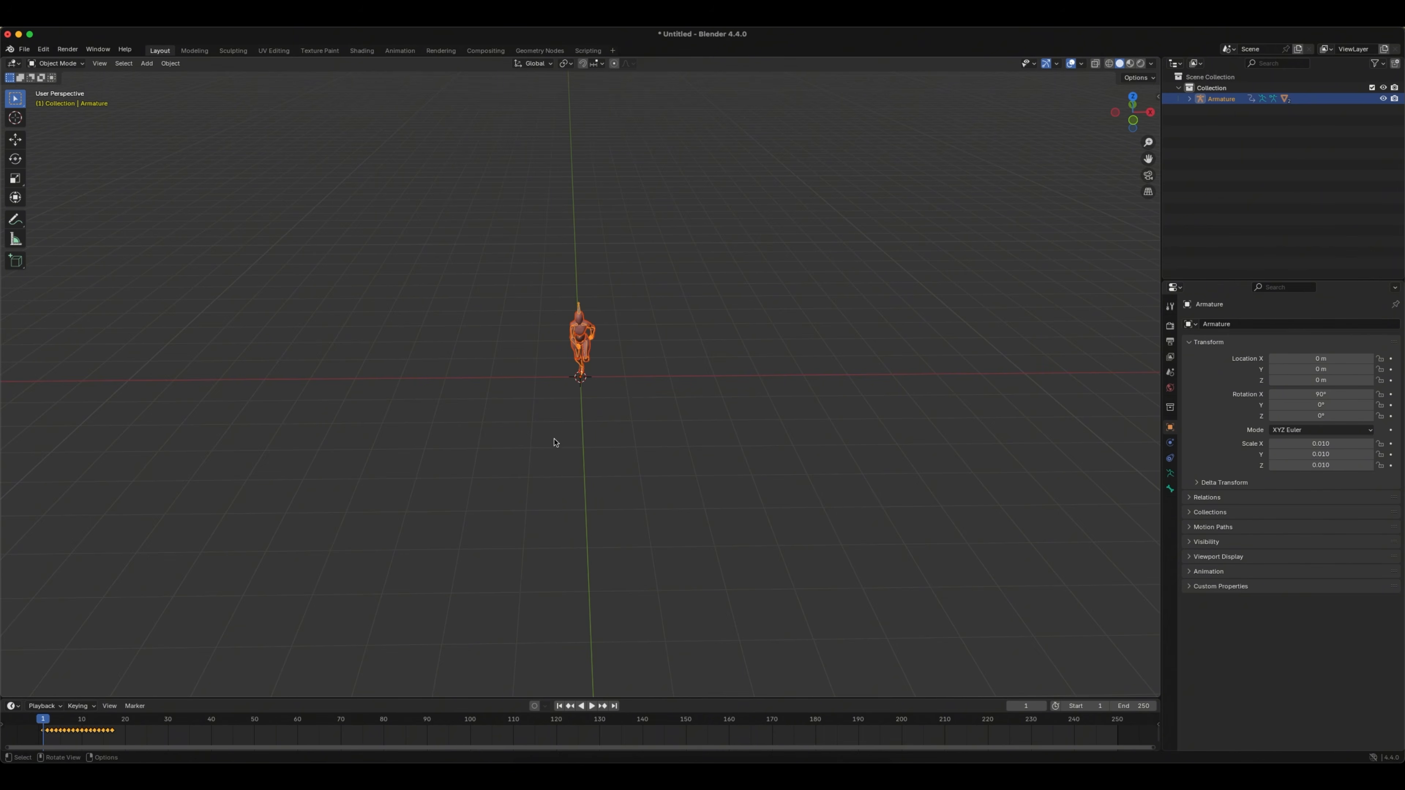
- Play the imported fast run to preview its motion
middle_drag(556, 442, 573, 435)
key(space)
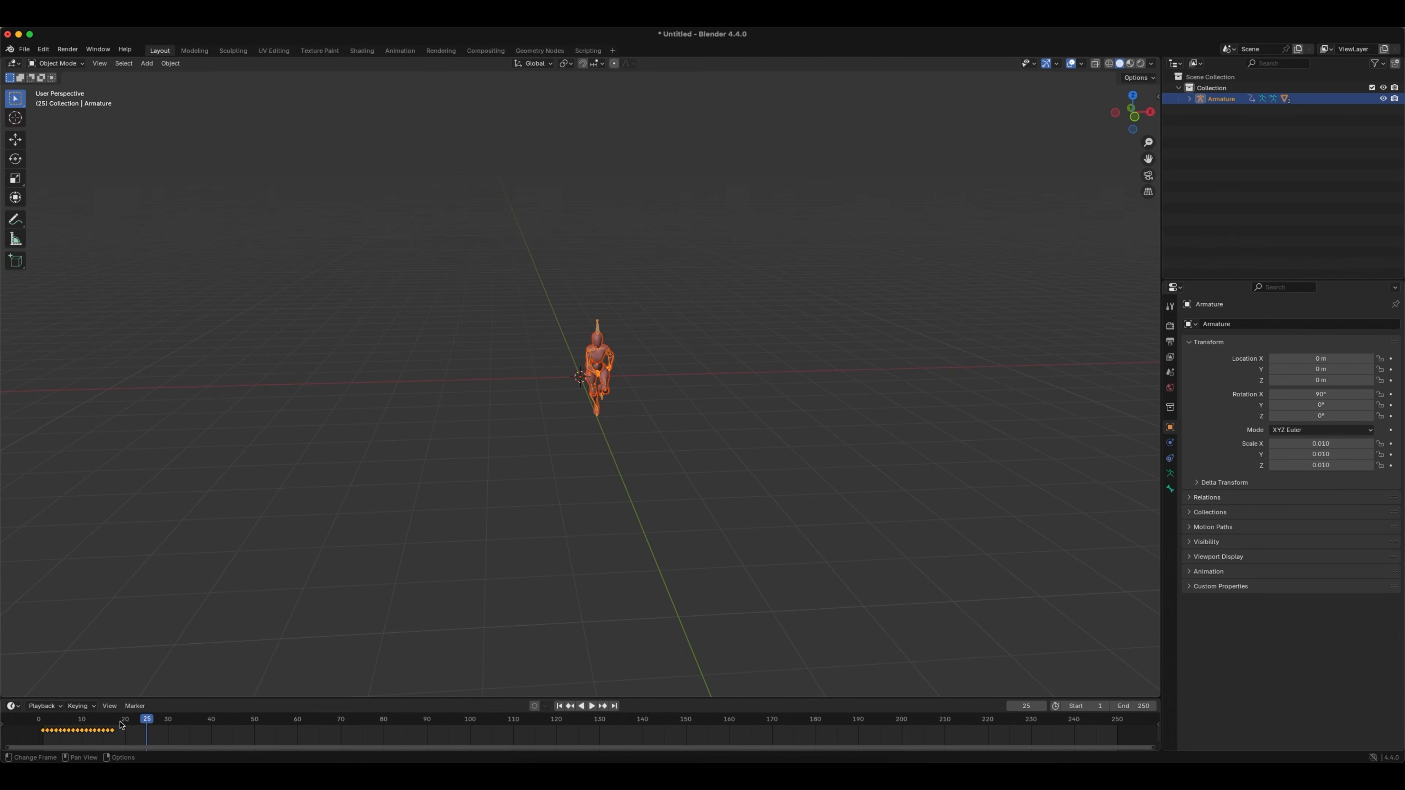
key(Escape)
- Replace the Timeline with an enlarged Nonlinear Animation editor and load the run action into Mixanimo's action list
click(14, 705)
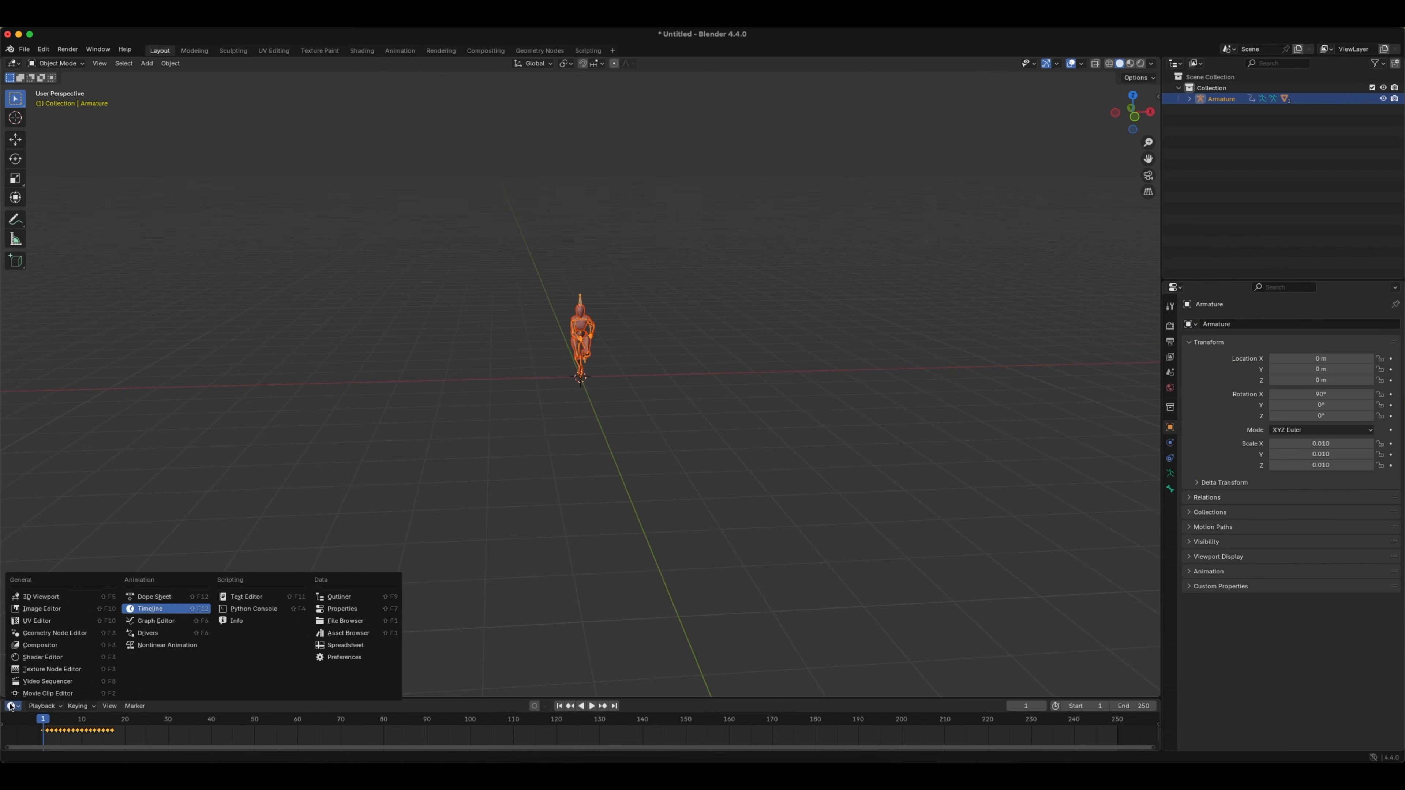
click(156, 645)
drag(362, 698, 407, 433)
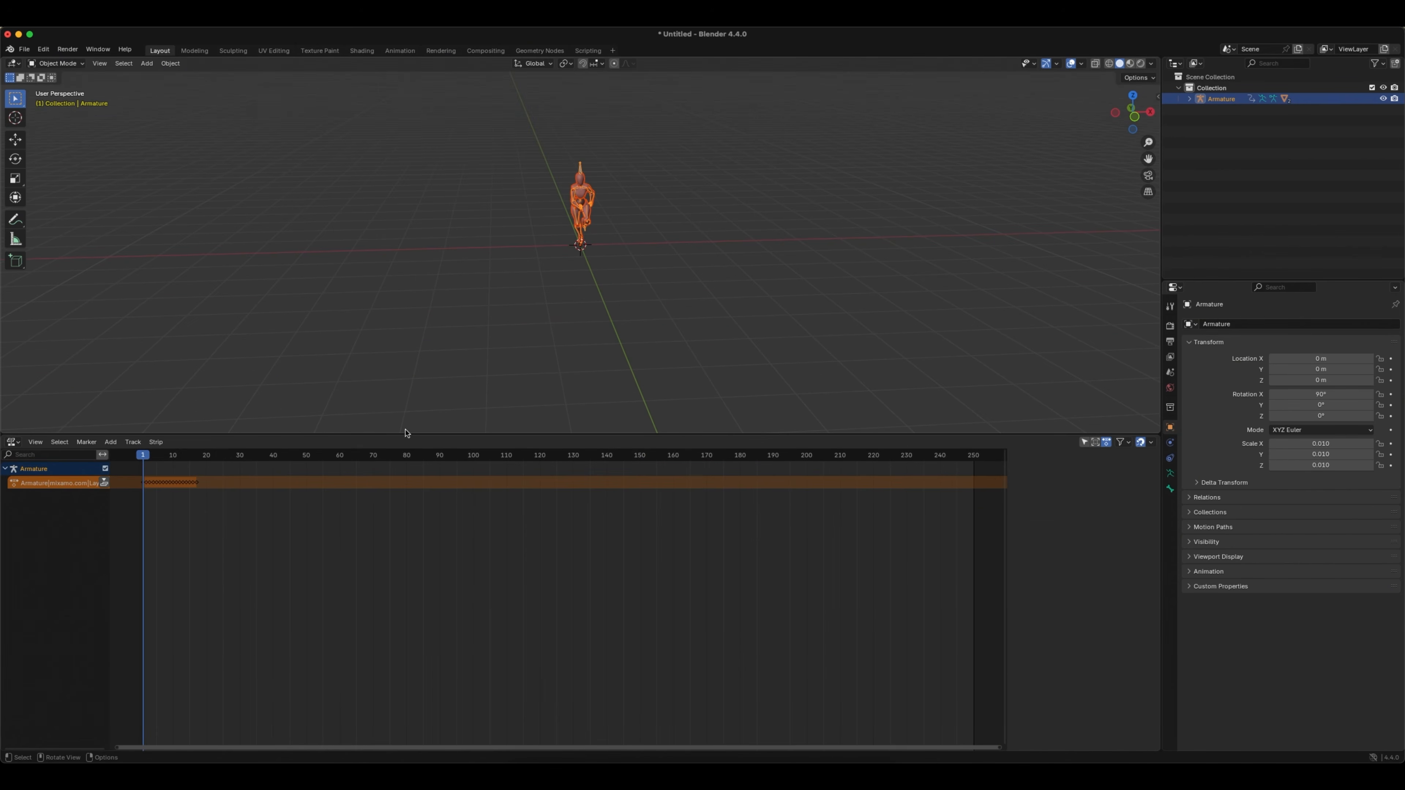
key(n)
click(1154, 222)
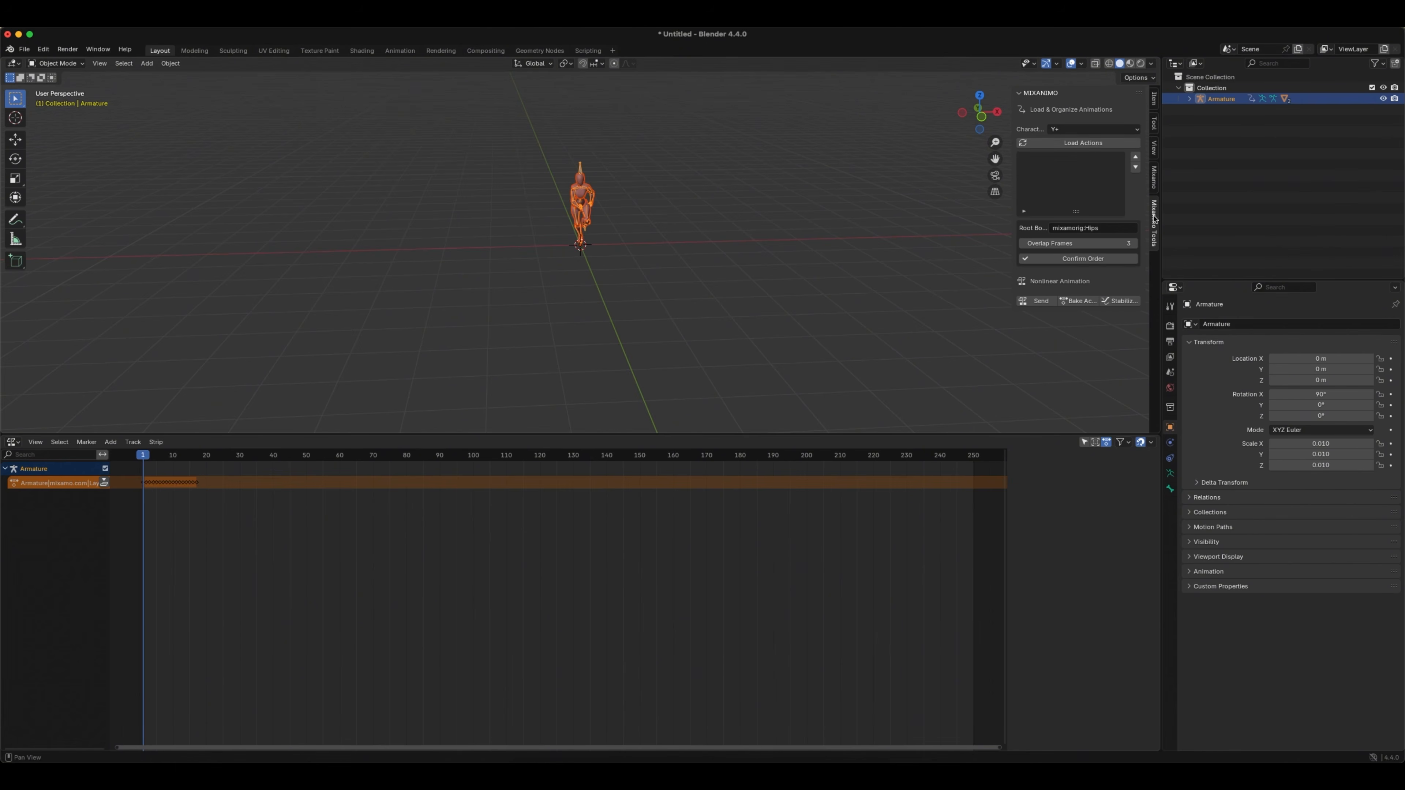
click(1078, 143)
drag(1010, 177, 762, 181)
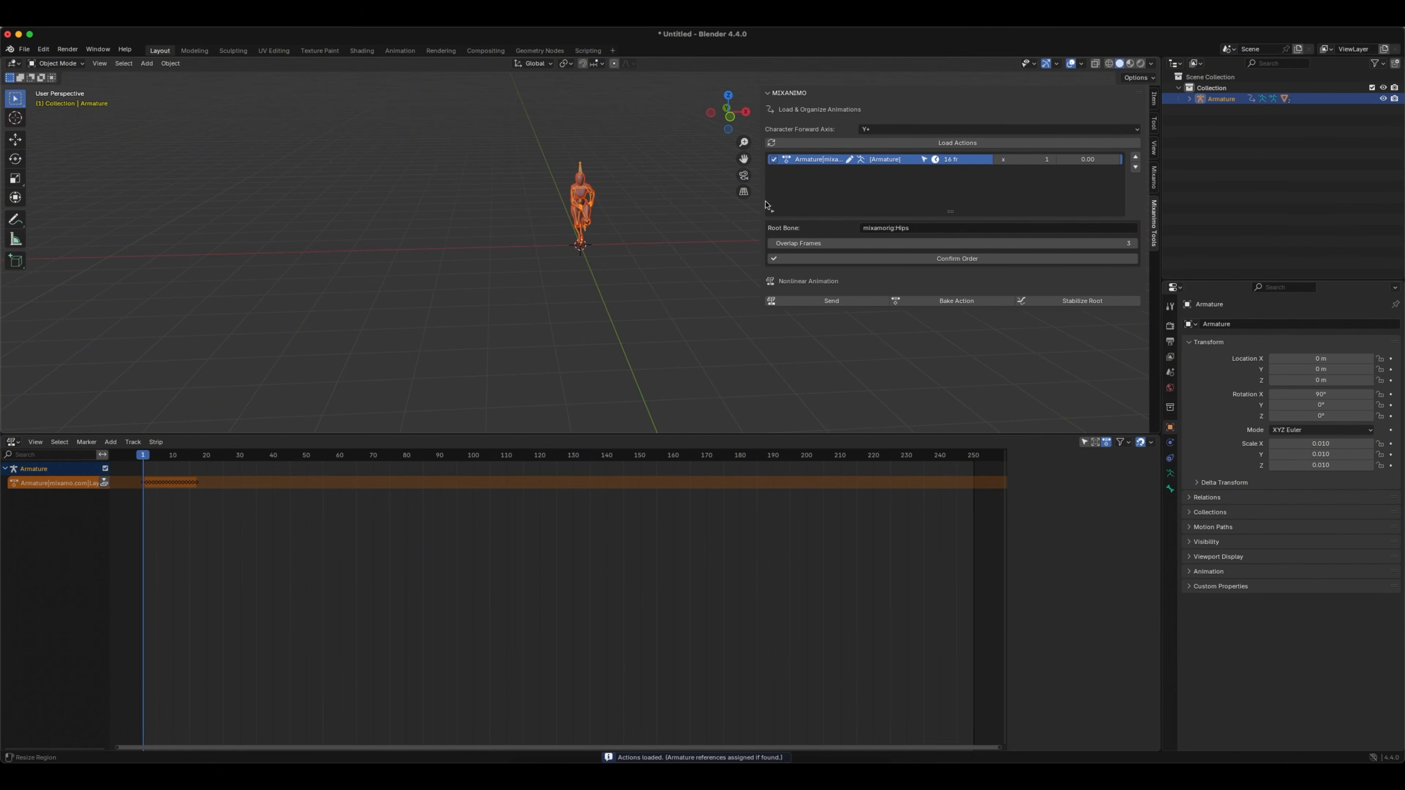
- Set the run action's repeat count to 10, confirm the order and send it to the nonlinear animation tracks
click(1044, 160)
key(Return)
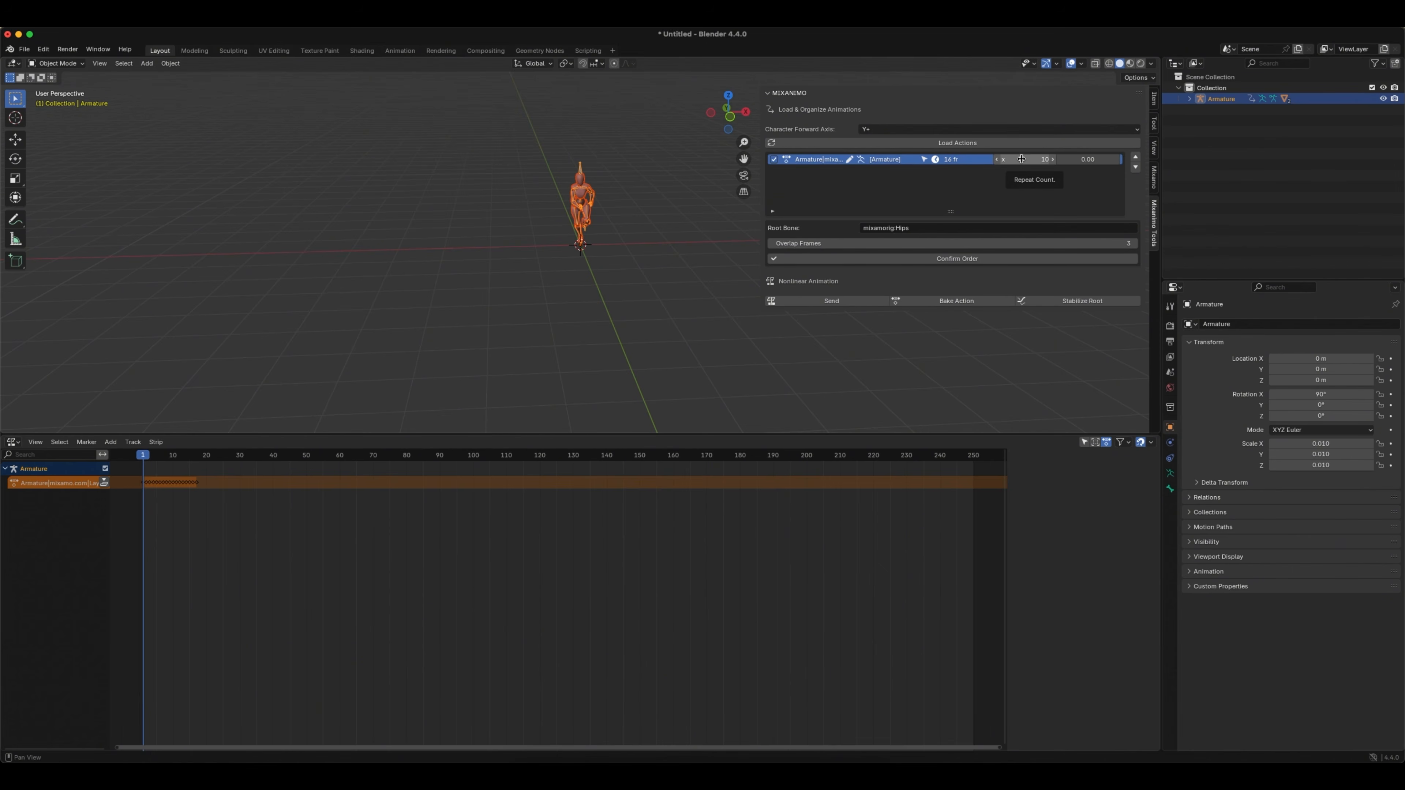
click(942, 257)
click(846, 302)
- Play the repeated run strips, then return the playhead to frame 1
key(space)
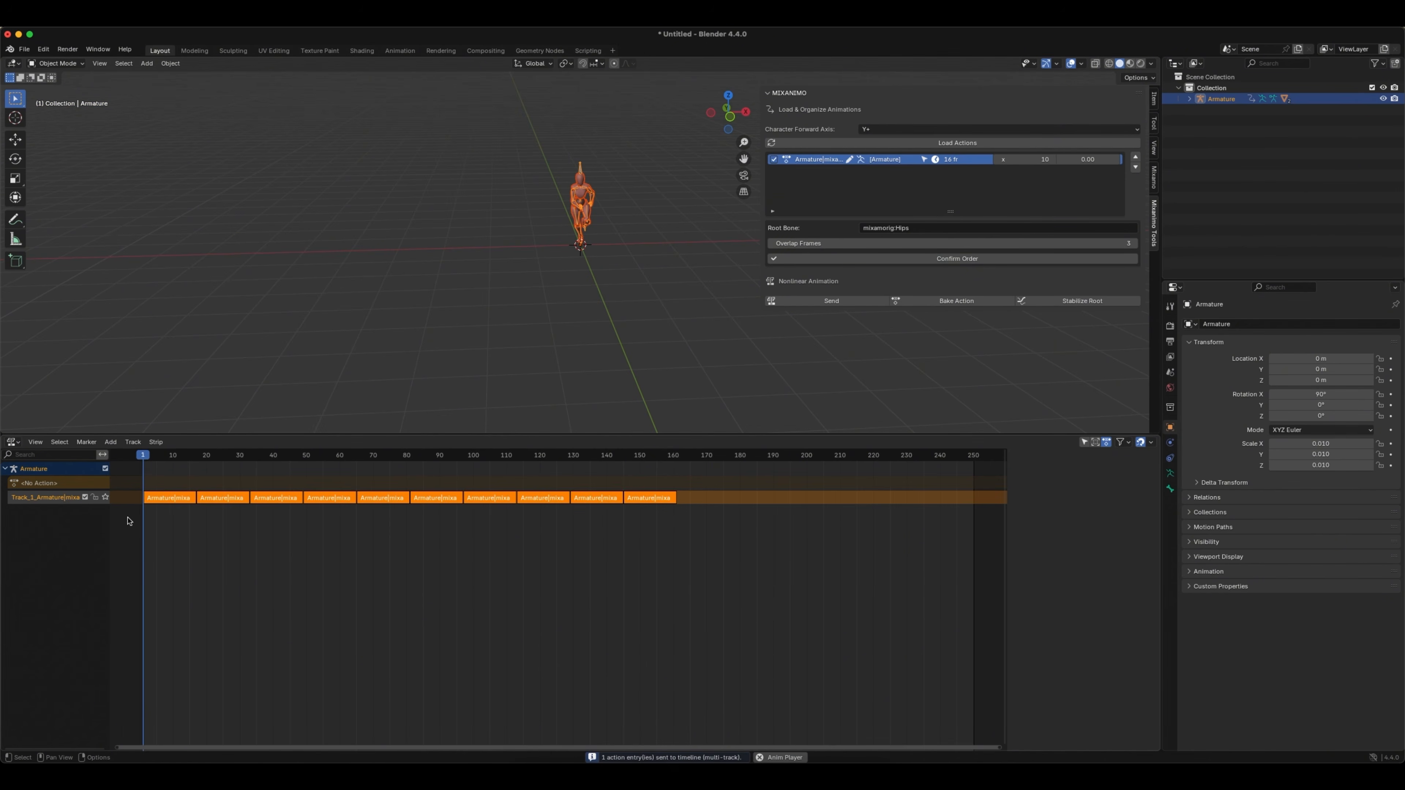
key(space)
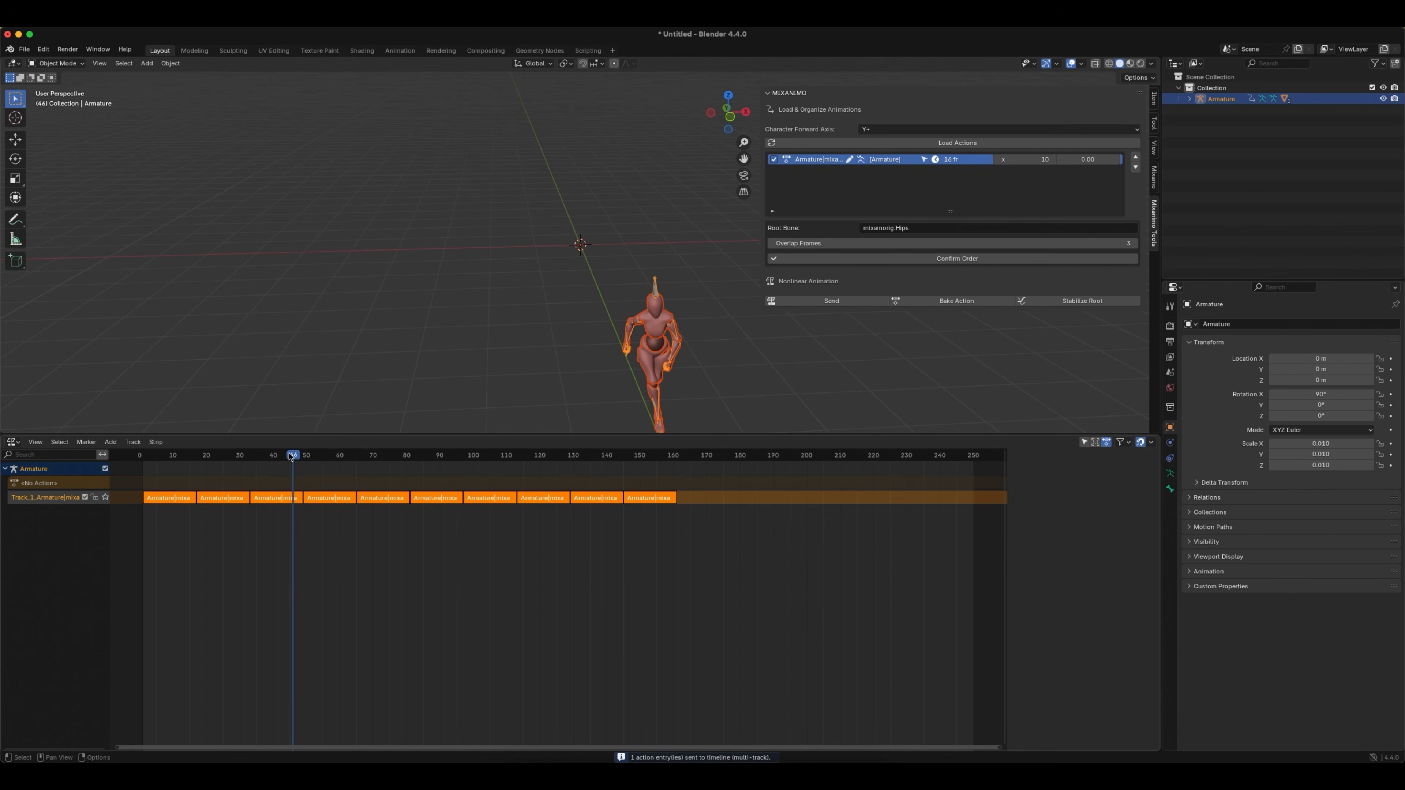
drag(289, 454, 142, 463)
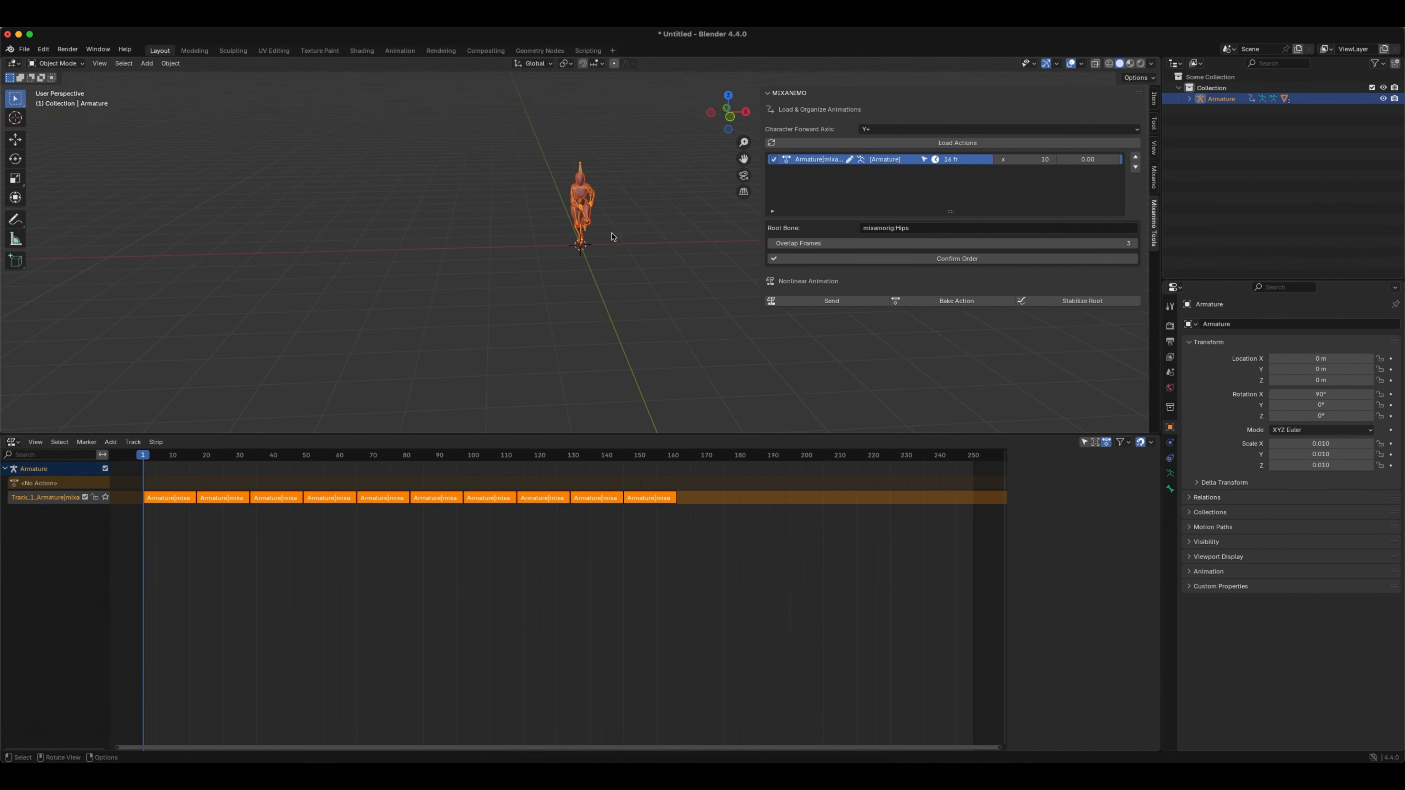
- Bake the repeated run strips into one action with Stabilize Root applied, and play the run up close from the side
click(950, 303)
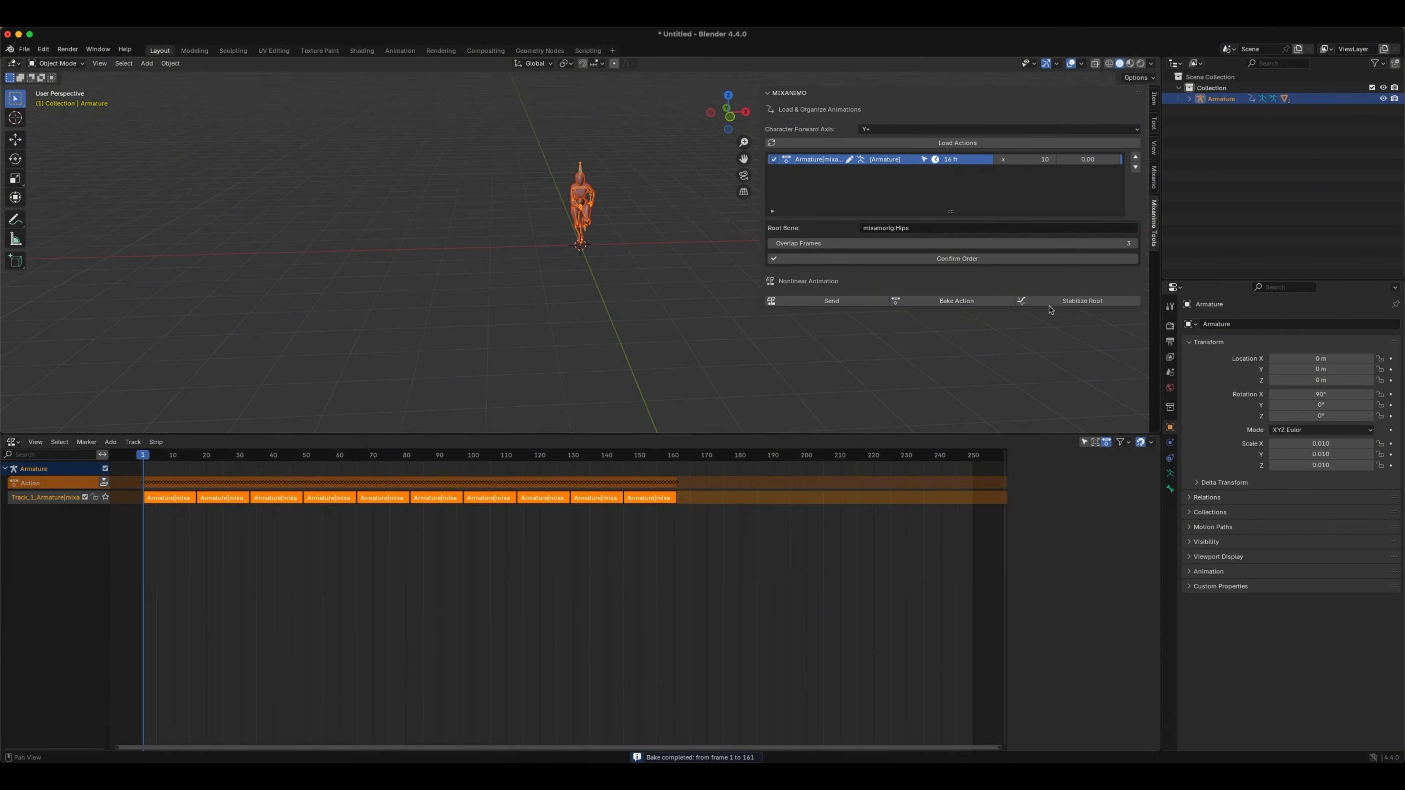
click(1061, 303)
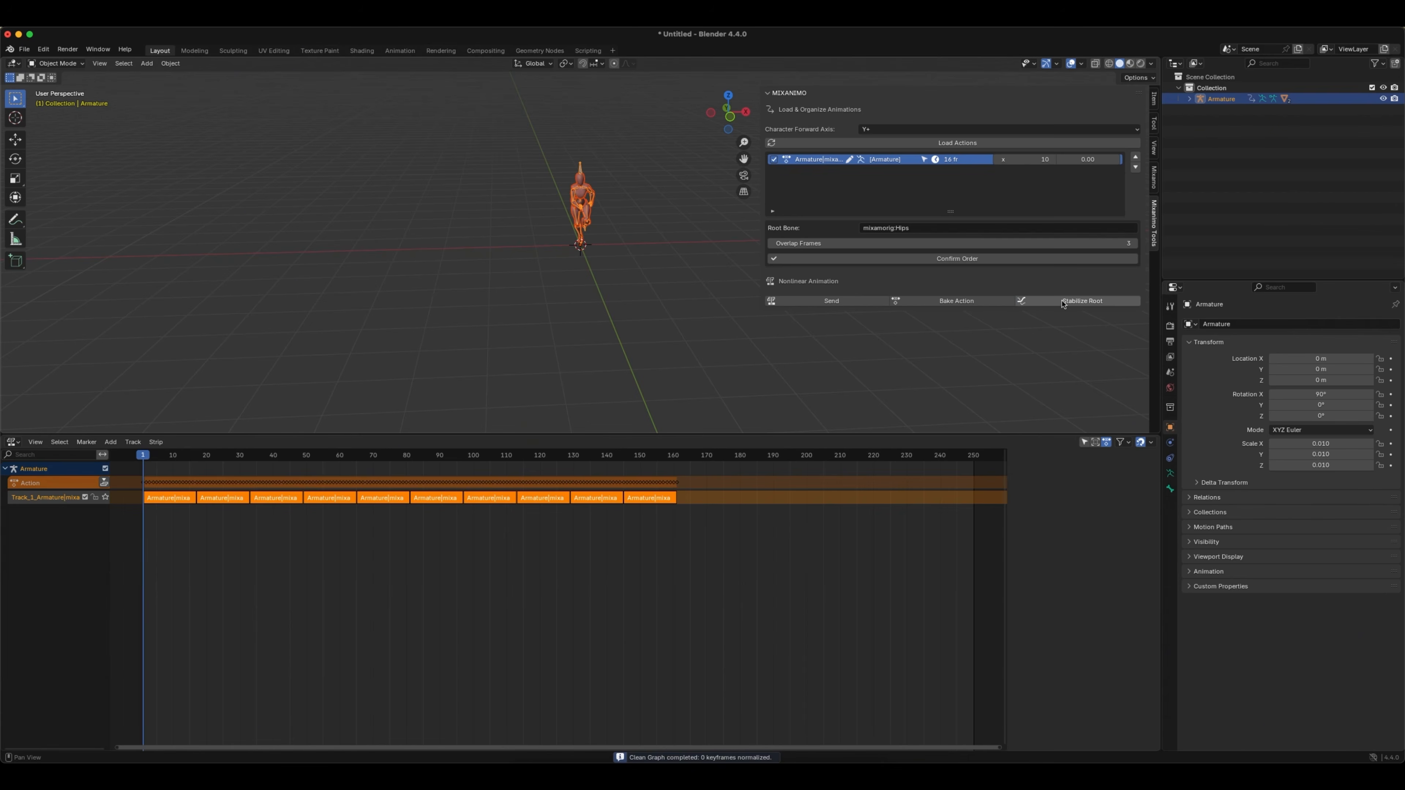
key(space)
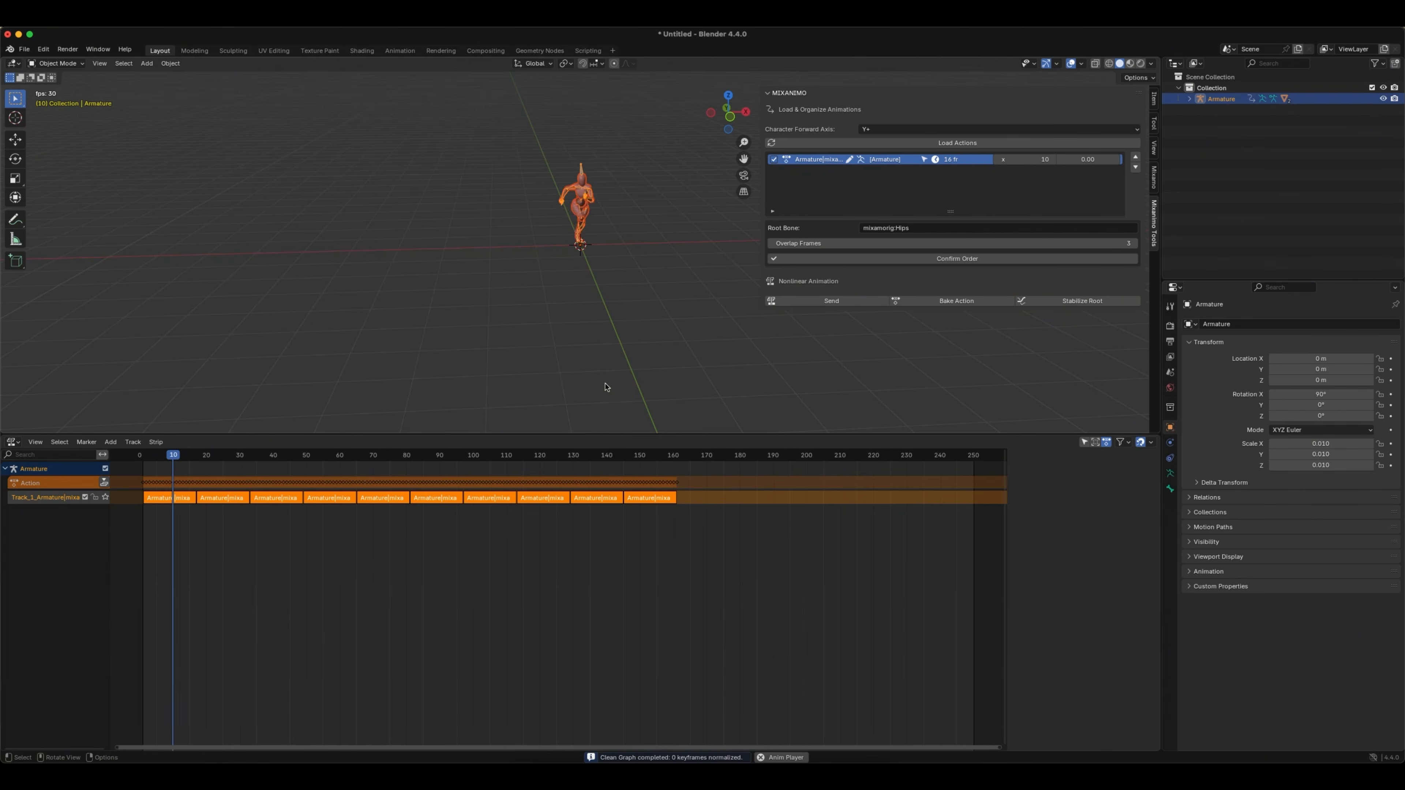
scroll(561, 292, left, 5)
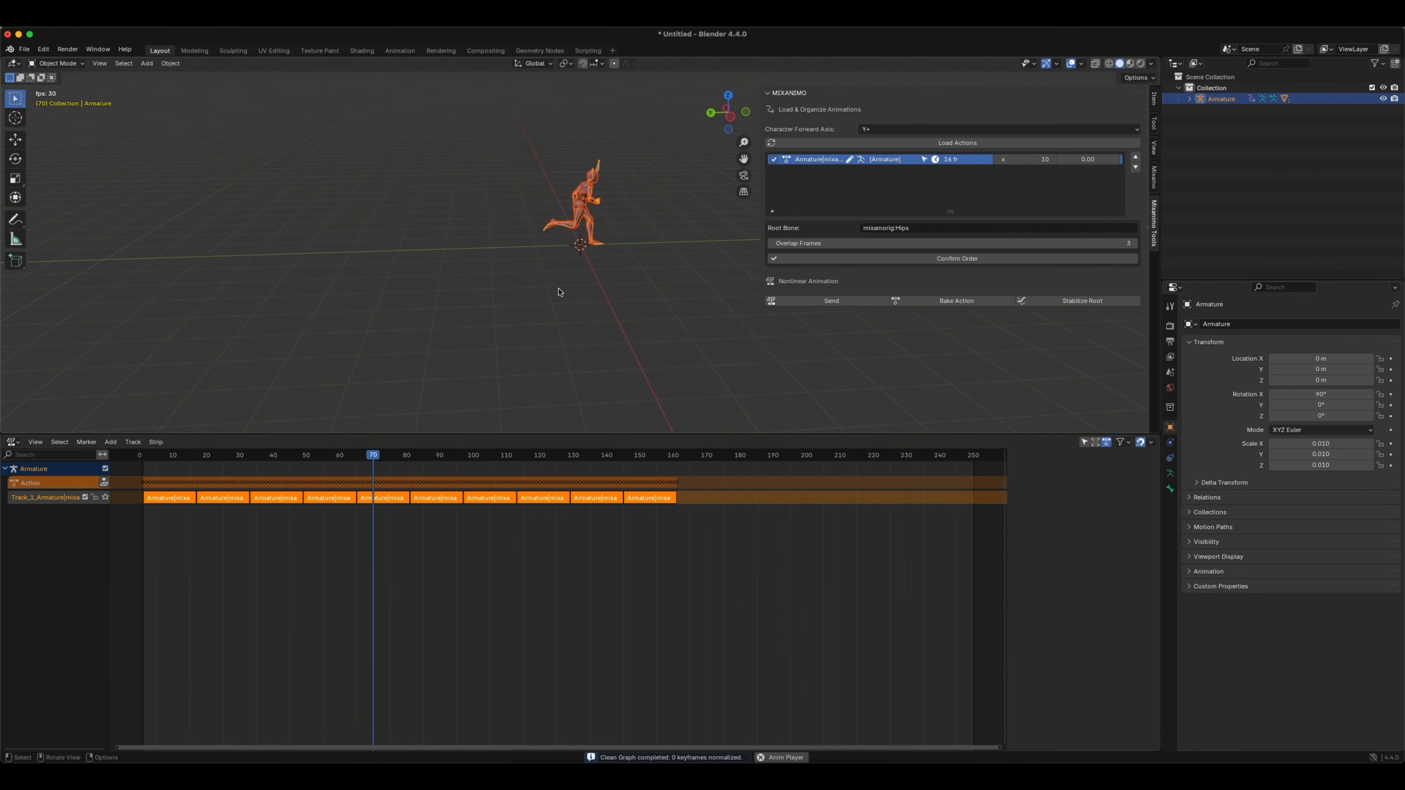
ctrl+scroll(620, 259, up, 5)
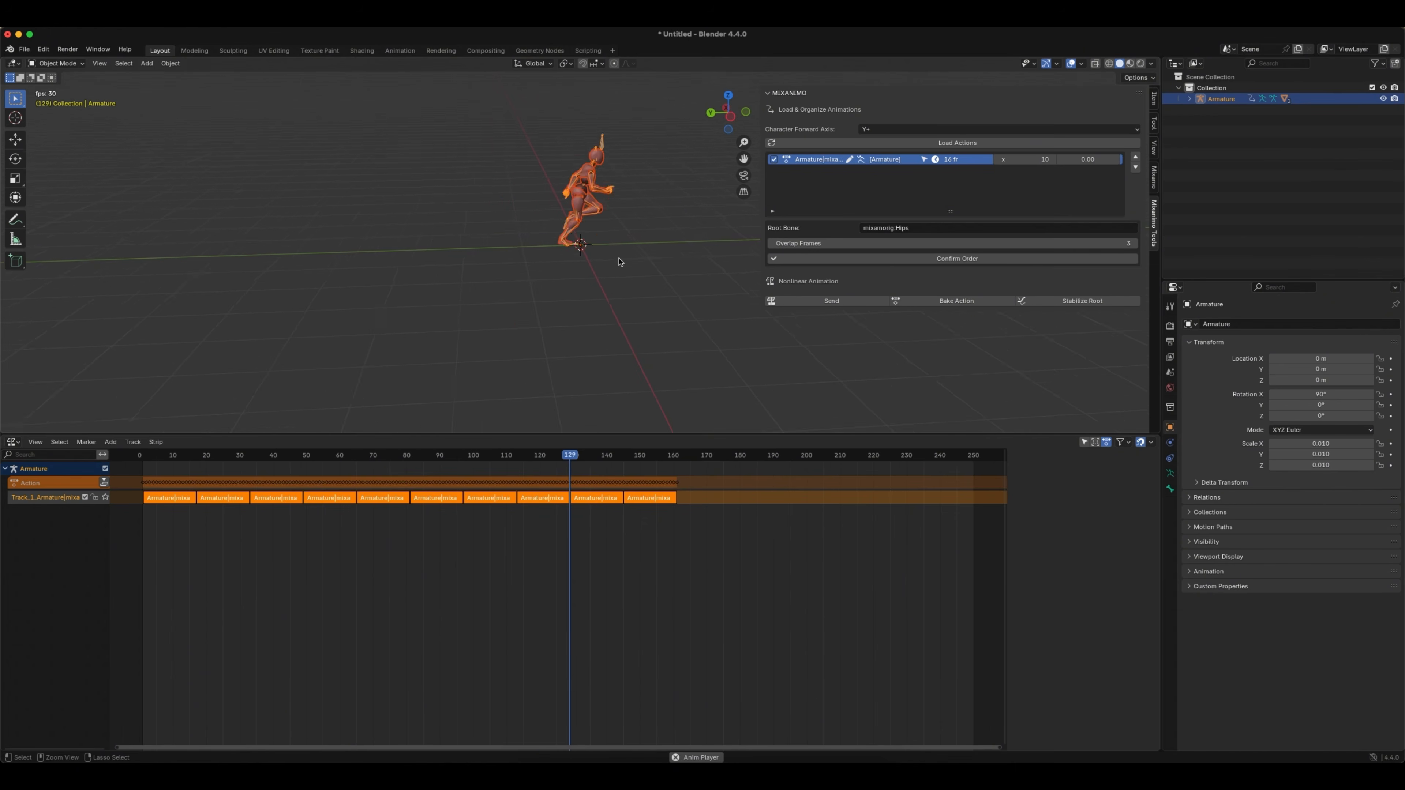
key(space)
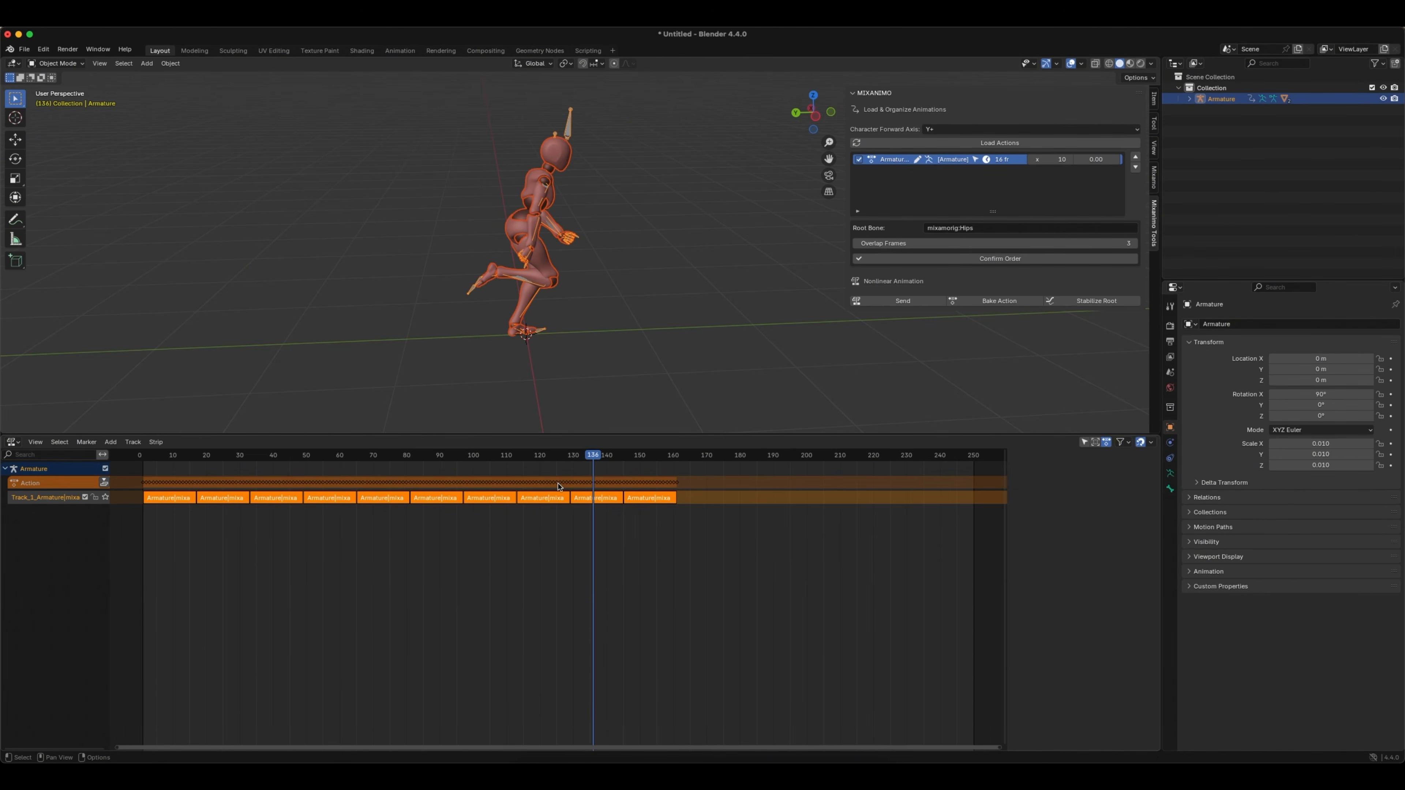
- Generate a Mixamo control rig for the baked fast run, keeping Apply Animation, IK Arms and IK Legs on
click(1154, 183)
click(1012, 144)
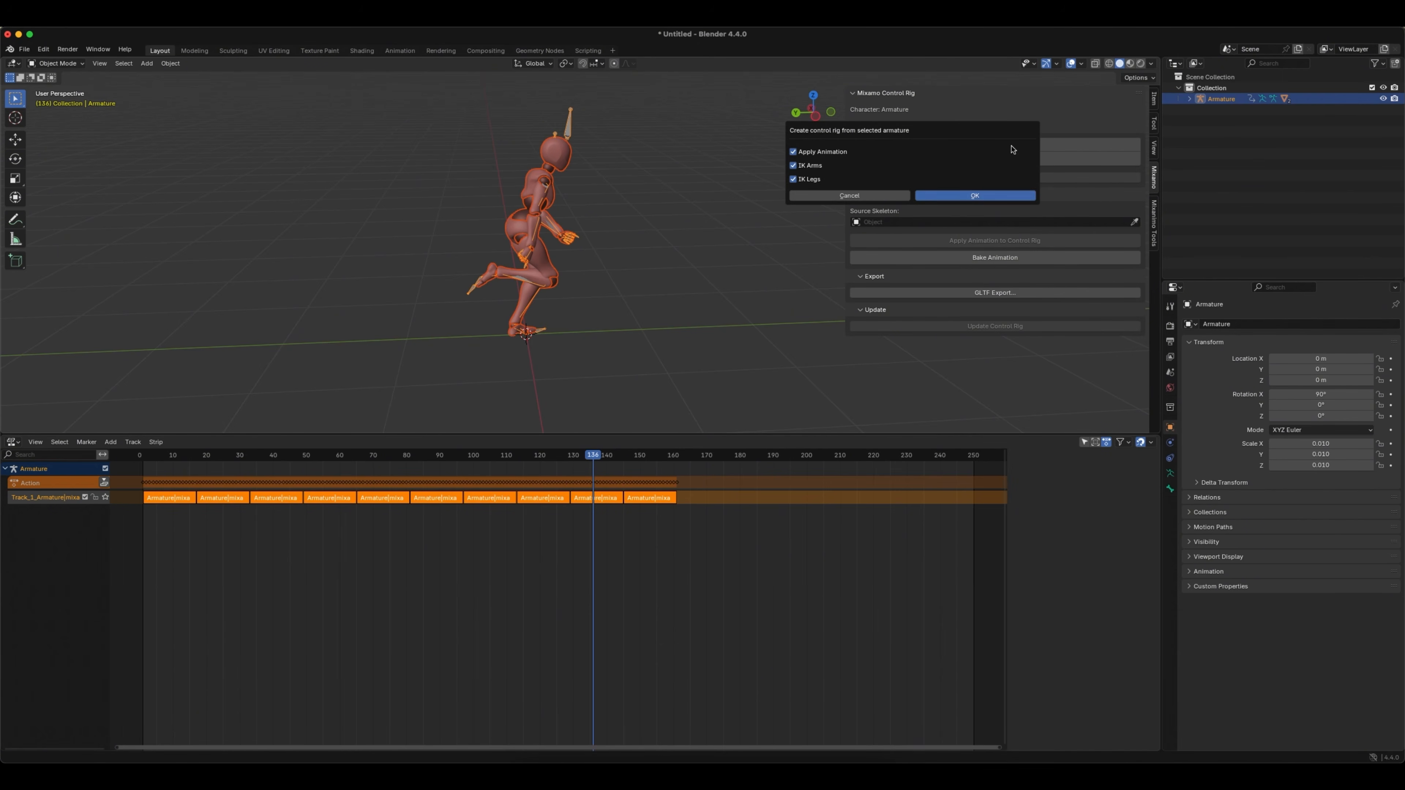
click(977, 195)
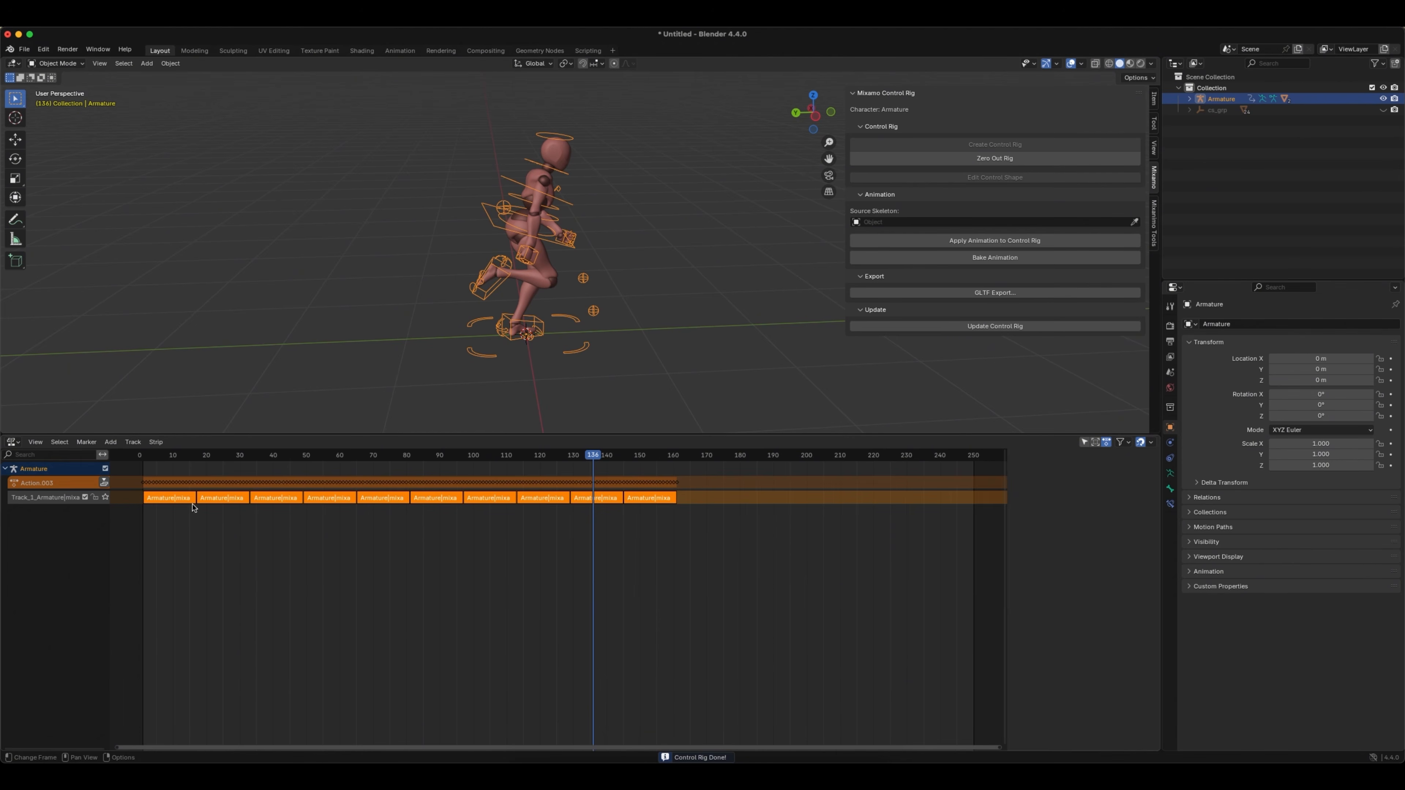
- Delete the track of repeated run strips from the Nonlinear Animation editor, leaving only the control rig's action
key(x)
click(52, 501)
key(x)
click(591, 456)
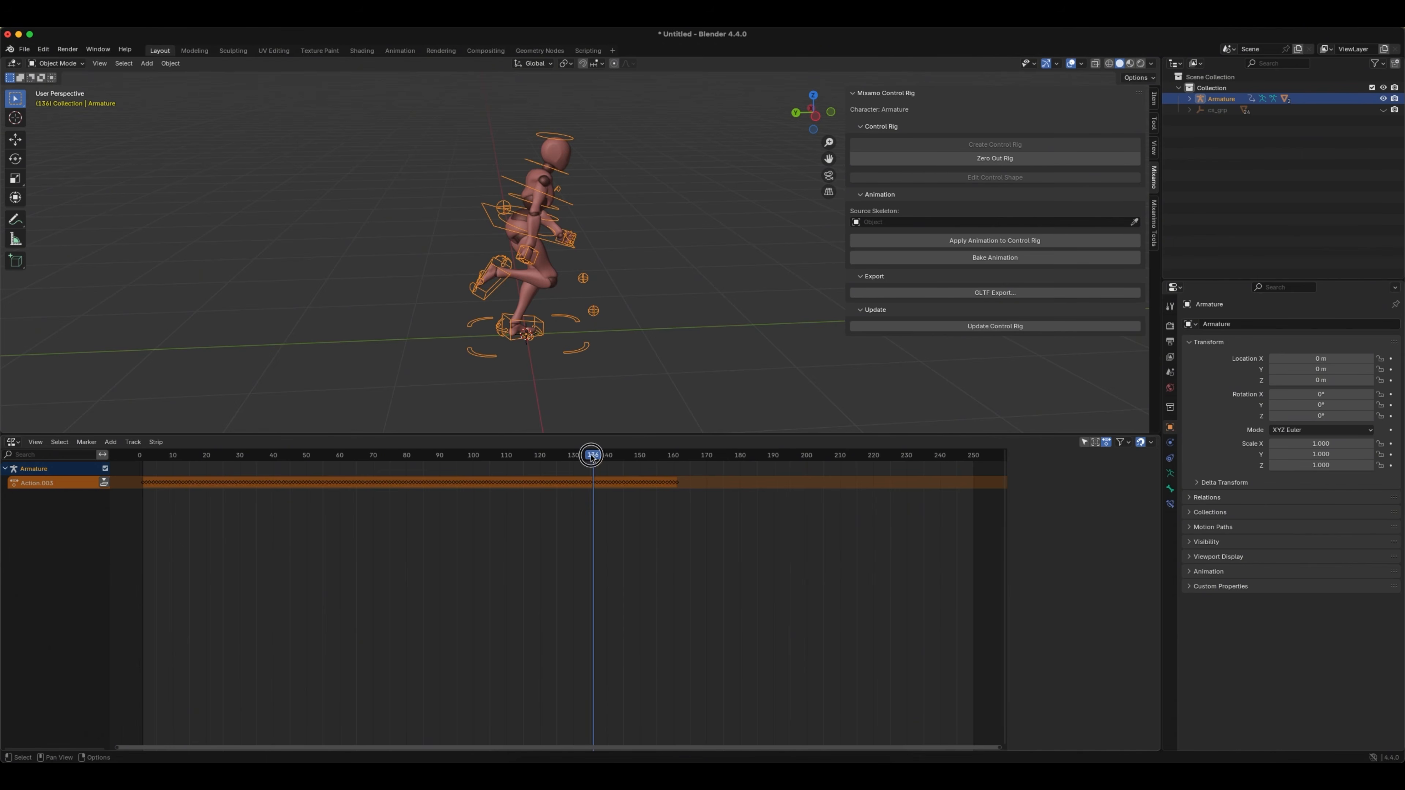
- Play the control rig's run animation from frame 7 and examine the motion from a different viewing angle
drag(591, 456, 161, 457)
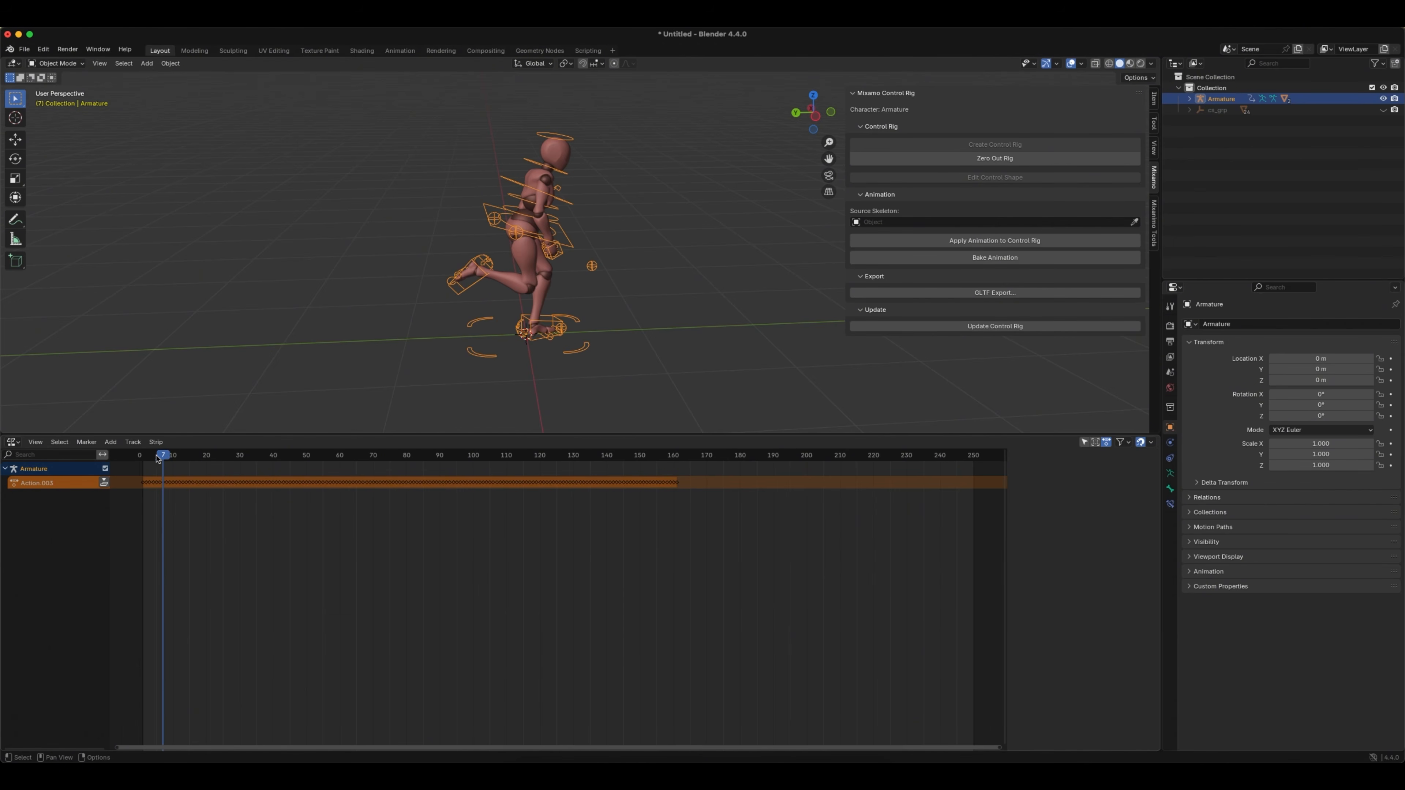
key(space)
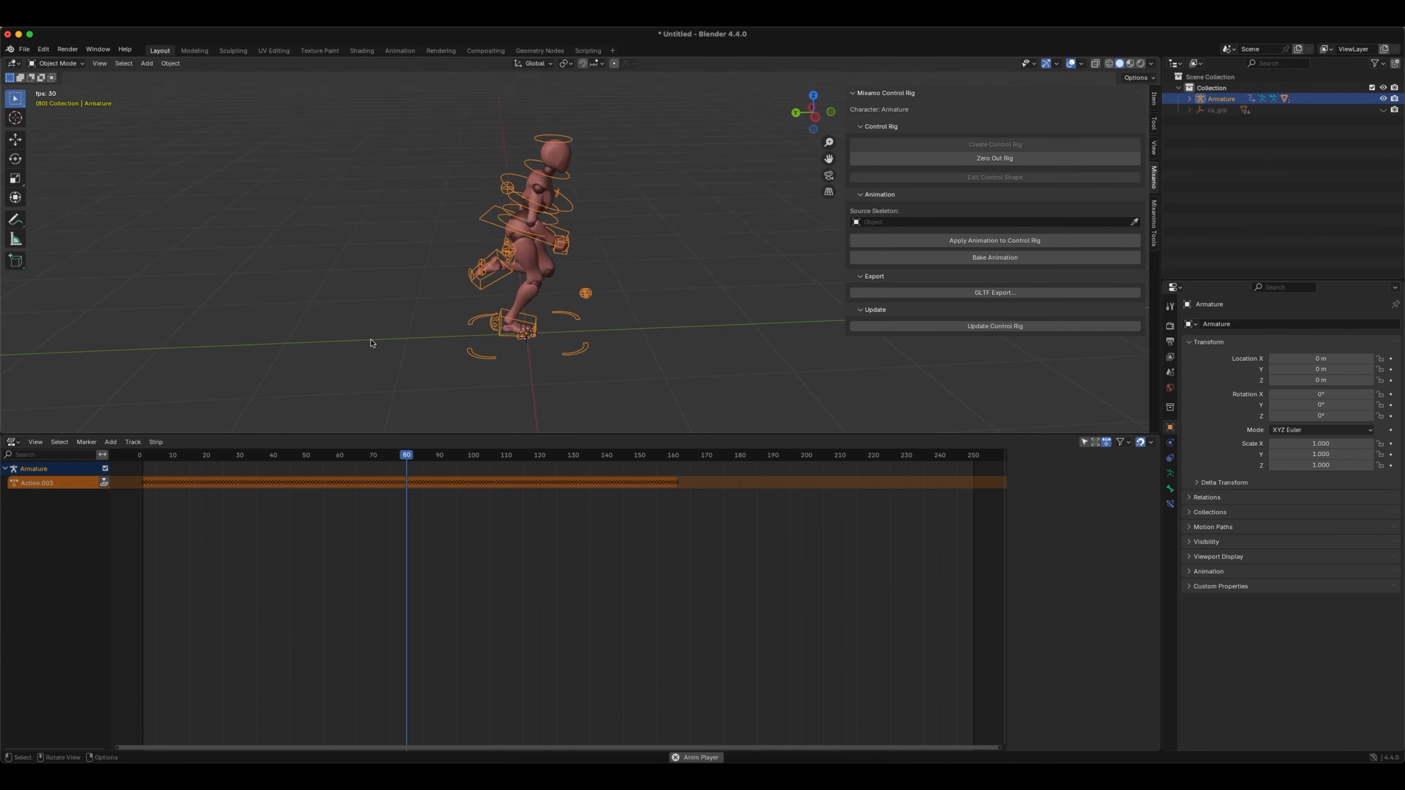
scroll(370, 343, right, 3)
ctrl+scroll(370, 344, up, 2)
ctrl+scroll(370, 344, down, 3)
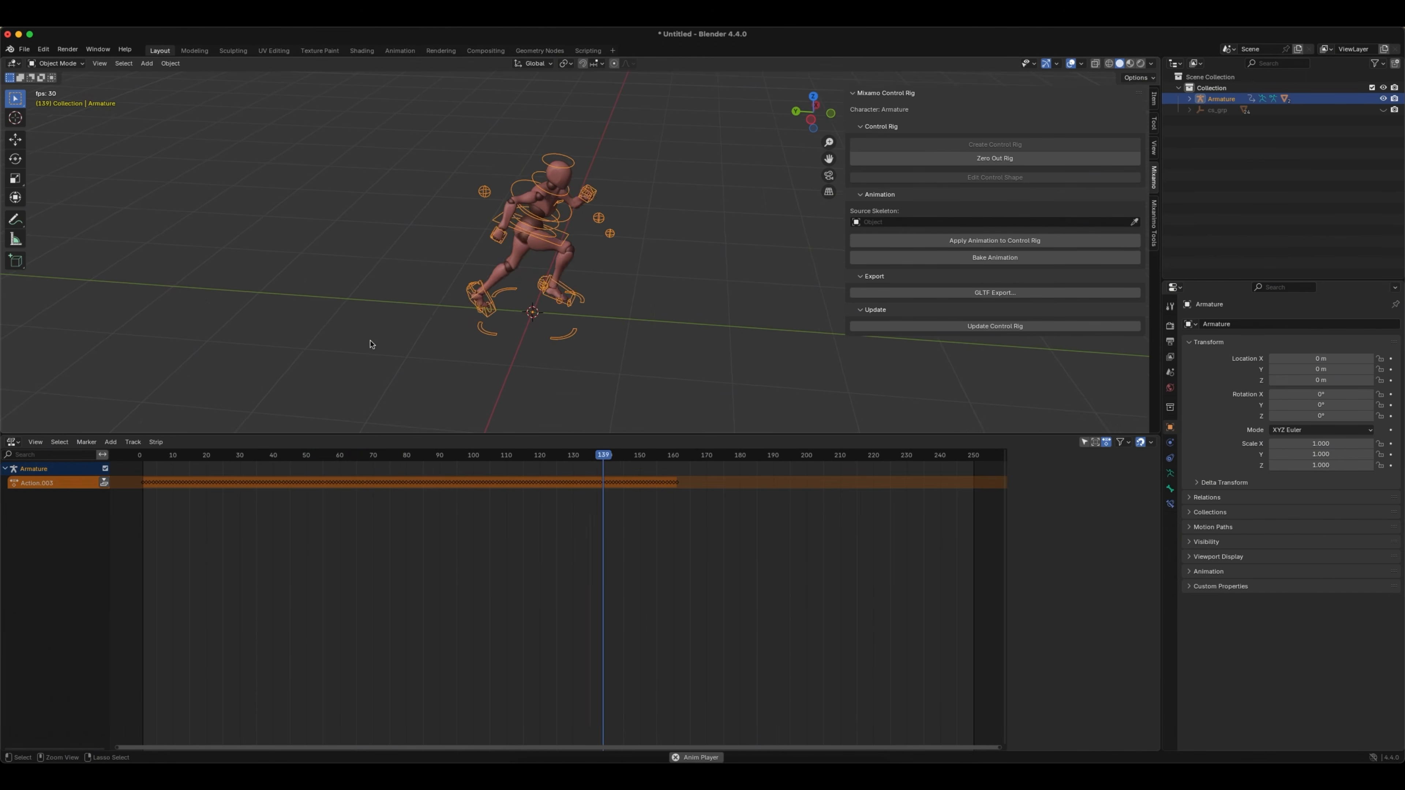
scroll(371, 343, up, 1)
key(space)
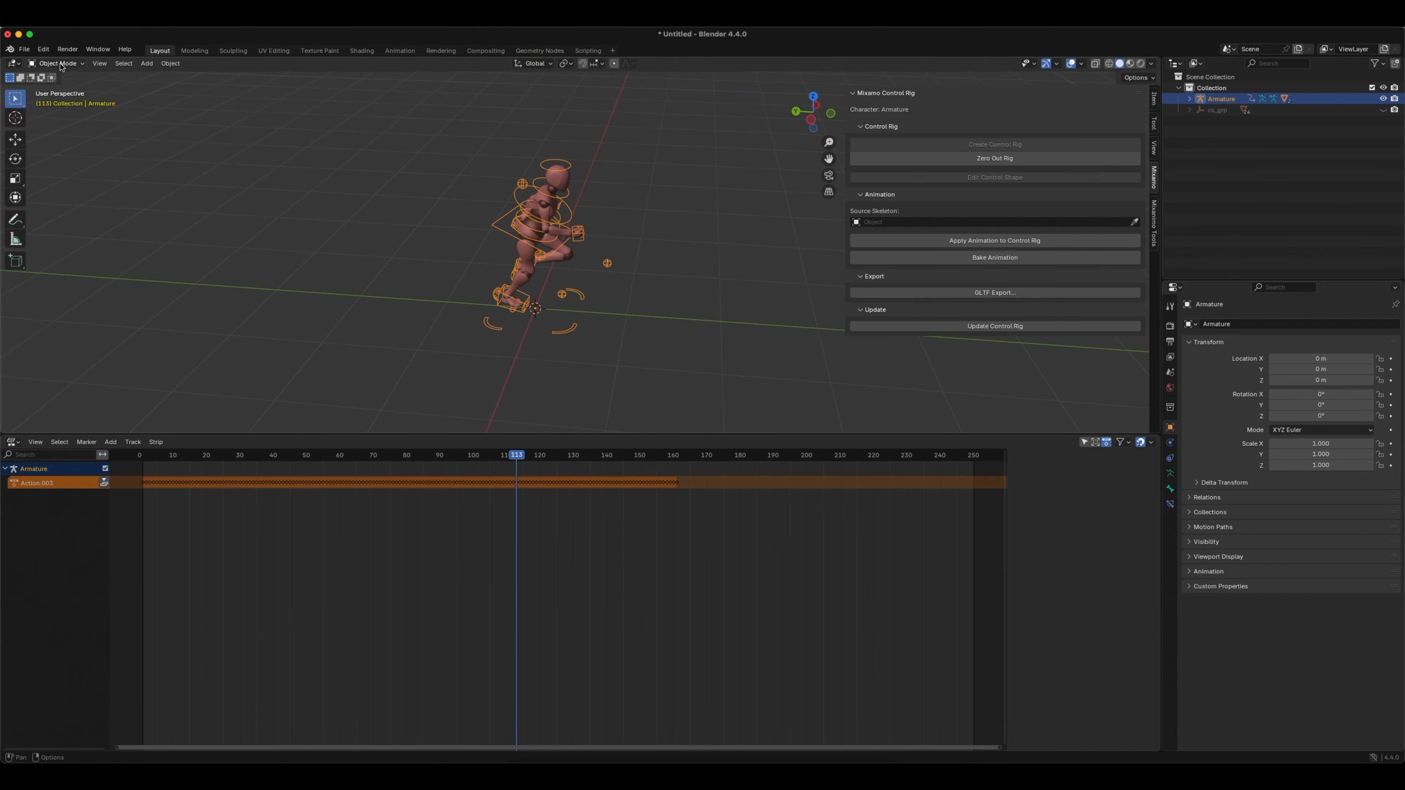
- Put the armature in Pose Mode, change the lower editor to the Timeline, and play the run up to frame 114
click(61, 64)
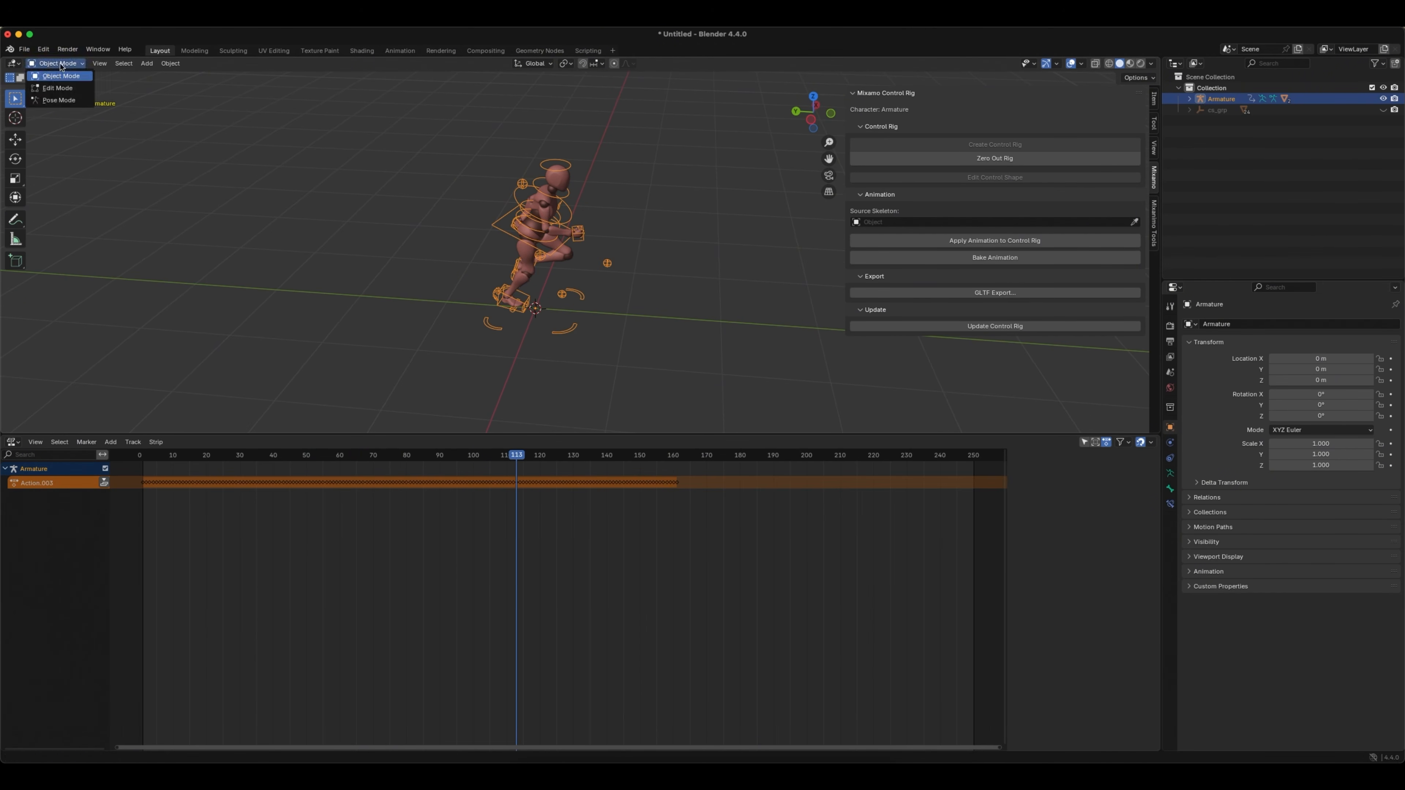
click(55, 99)
click(15, 447)
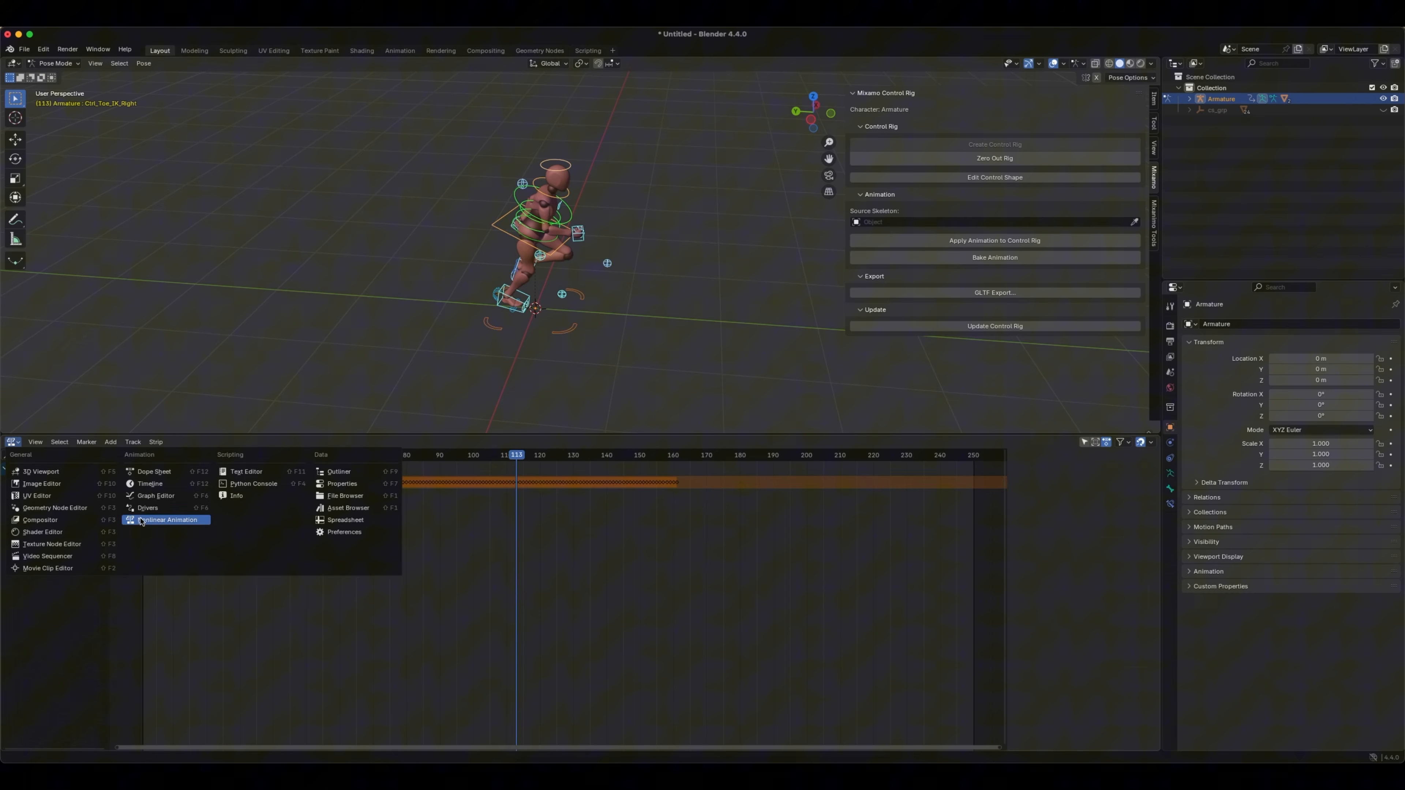
click(161, 486)
drag(539, 458, 275, 456)
key(space)
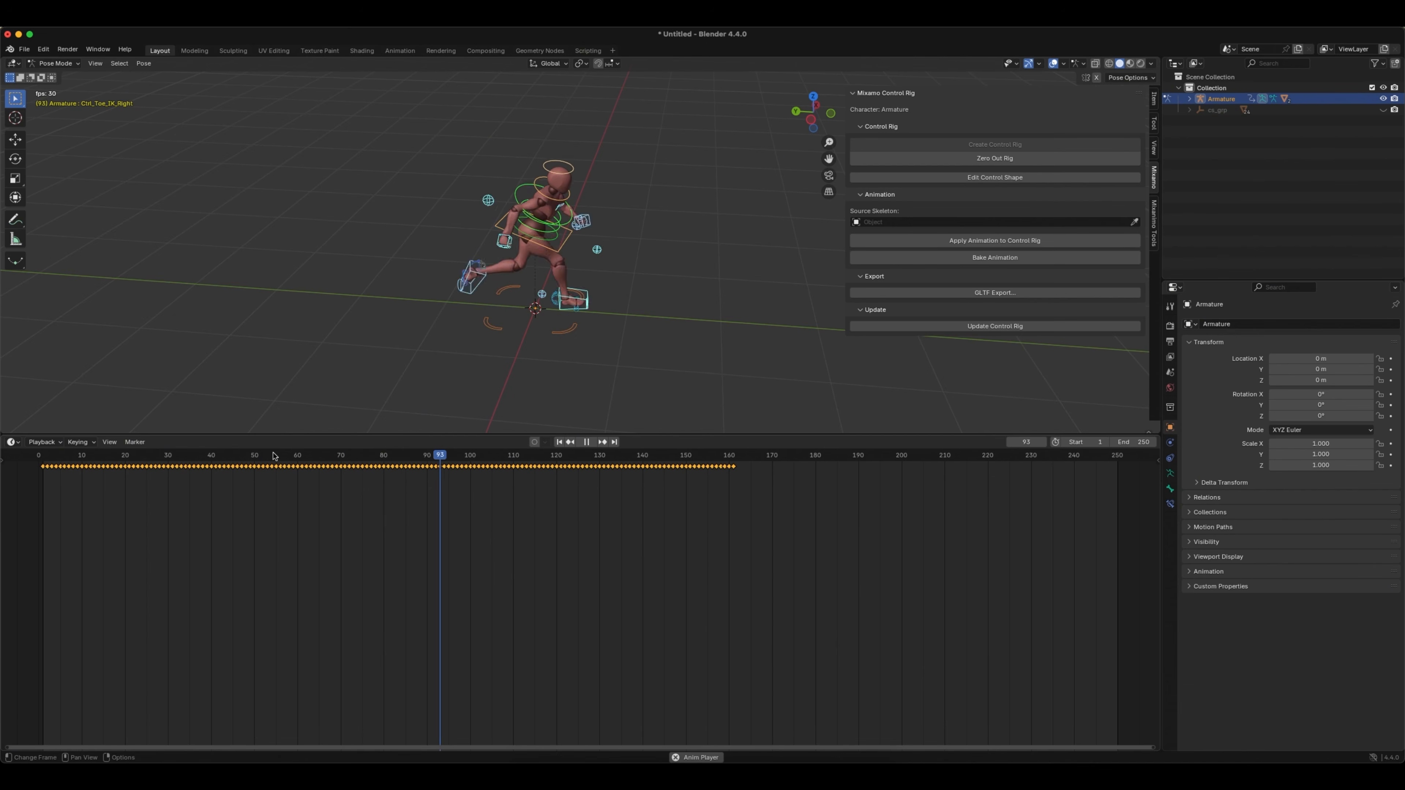
key(space)
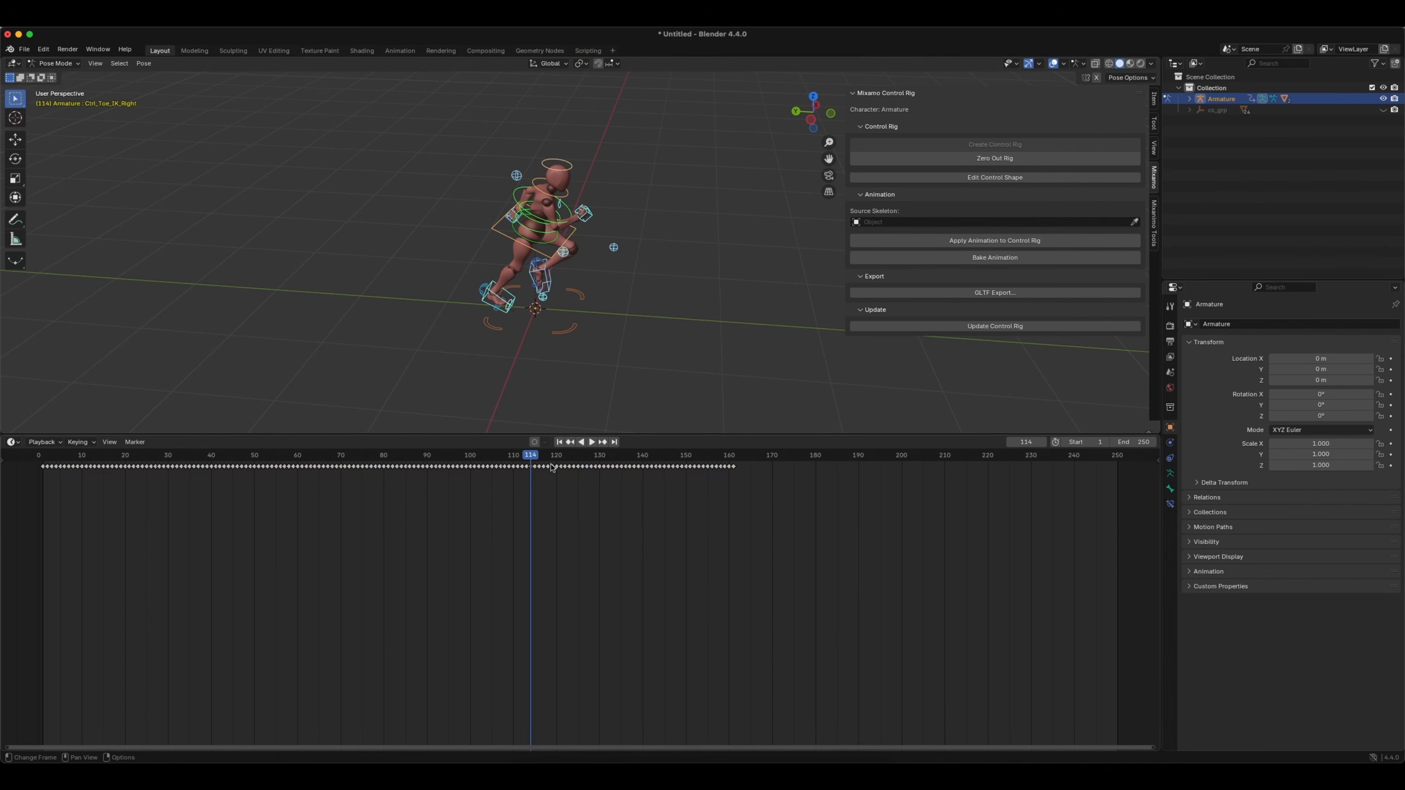
- Try raising the right foot IK control at frame 114 without auto keying, and scrub forward to frame 116
click(501, 302)
click(489, 296)
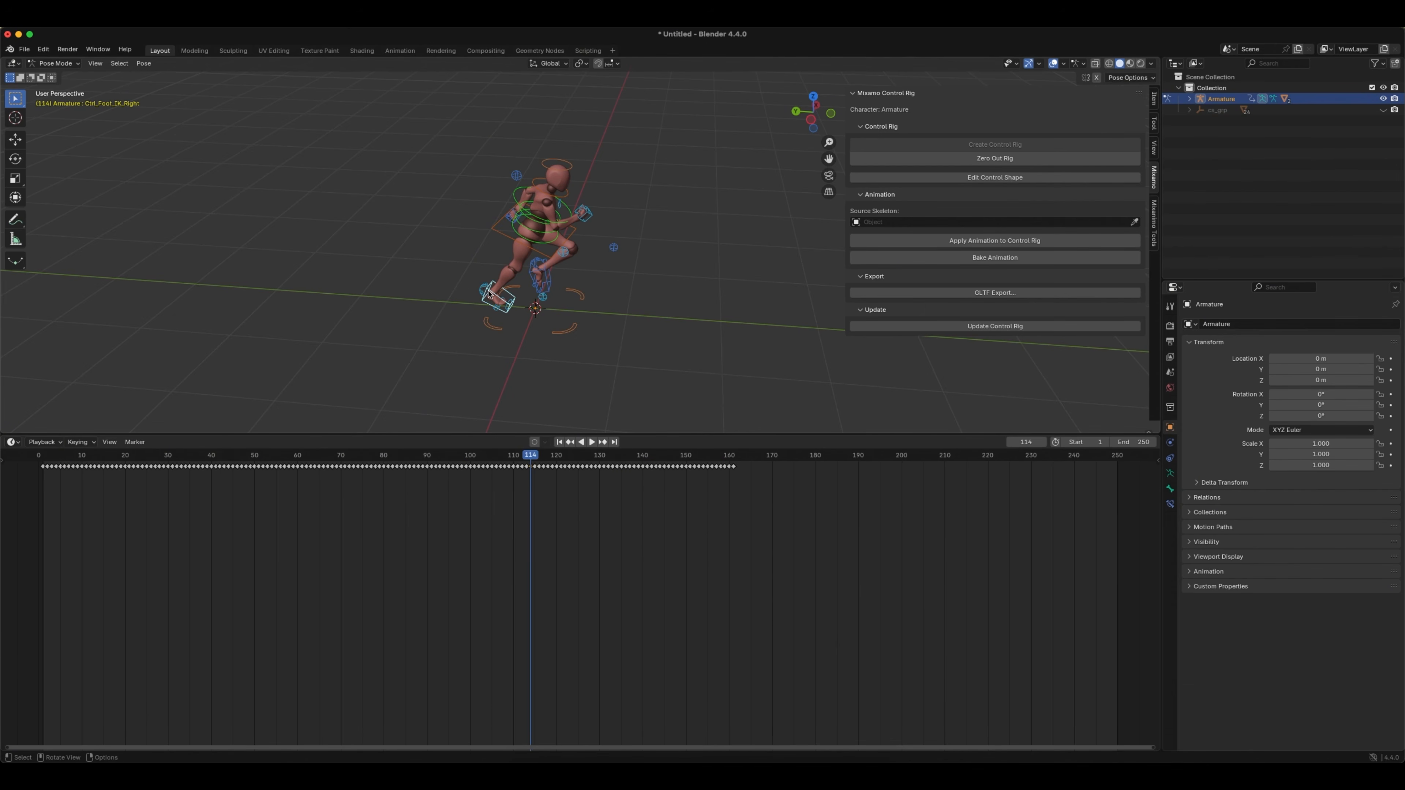
key(g)
click(478, 275)
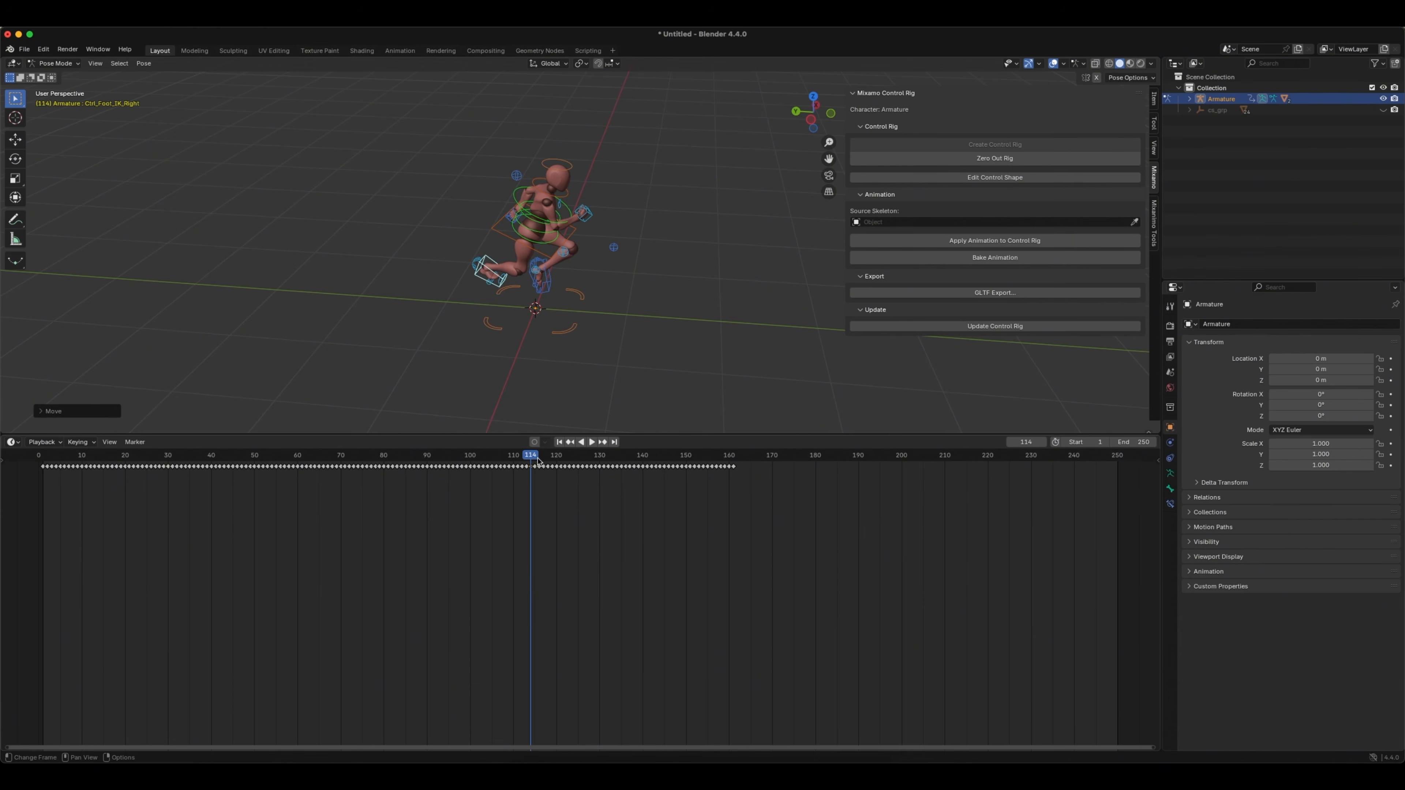
mouse_move(532, 456)
mouse_down()
mouse_move(504, 457)
mouse_move(541, 456)
mouse_up()
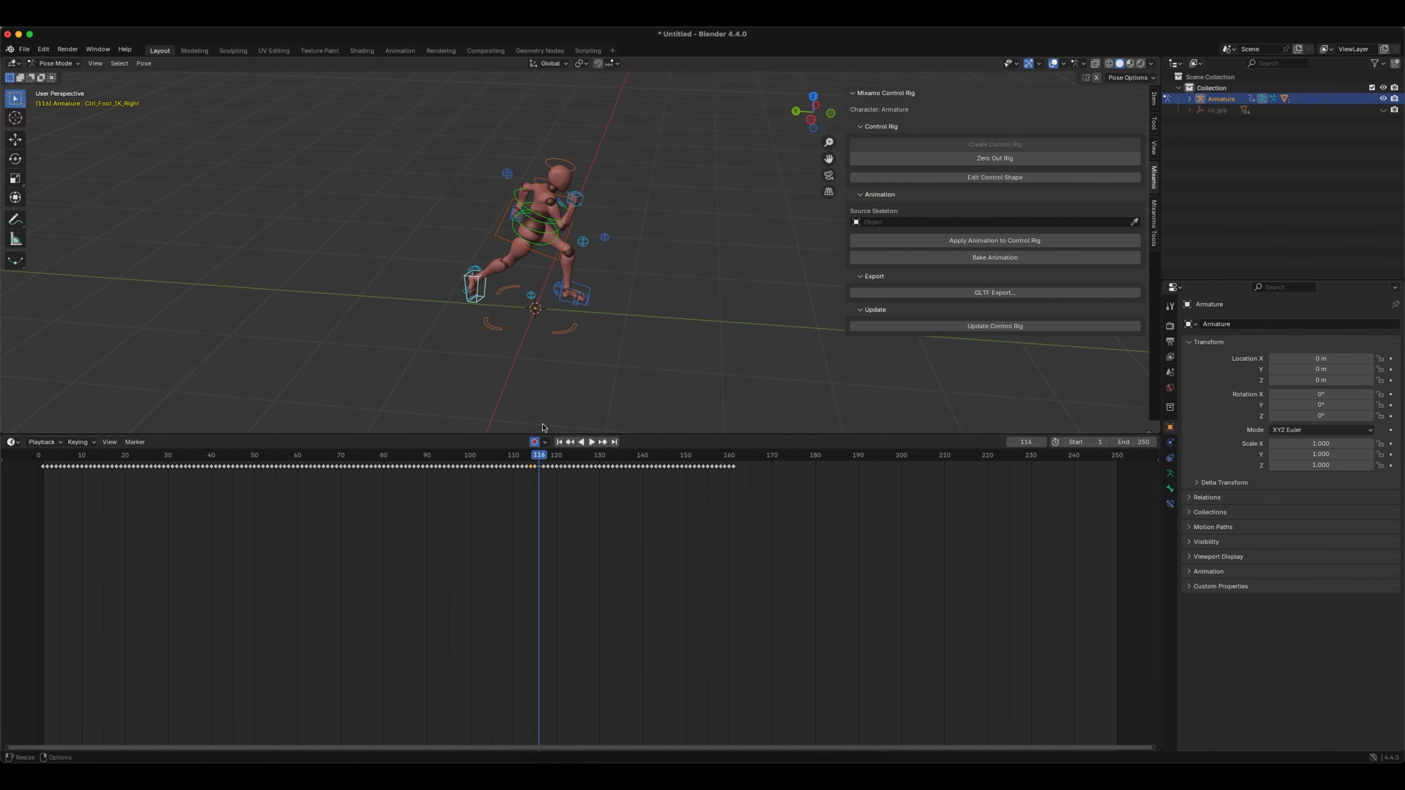
- Raise the right foot IK control at frame 114 with auto keying on, so the new position is keyed
key(Left)
key(Left)
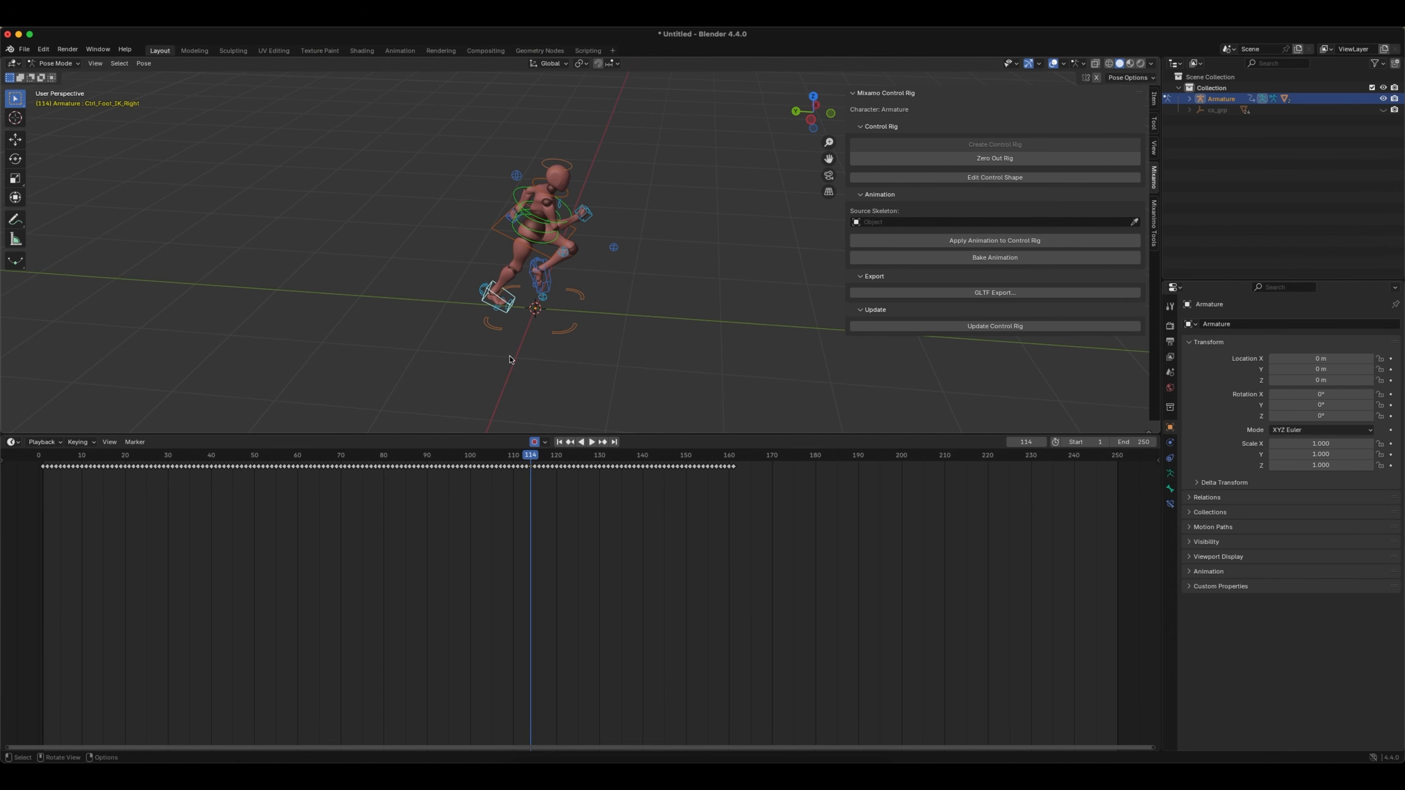
key(g)
click(497, 275)
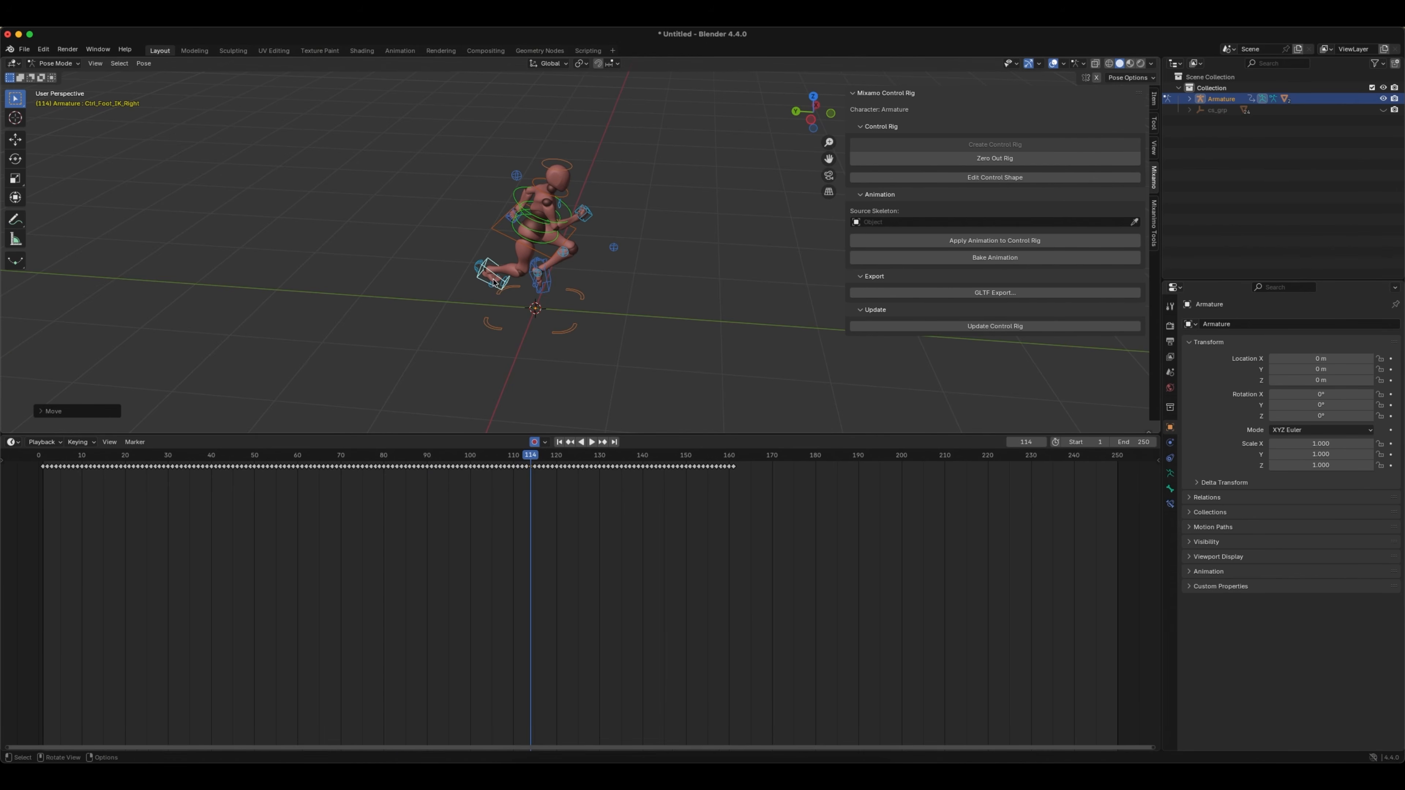
mouse_move(531, 452)
mouse_down()
mouse_move(510, 452)
mouse_move(533, 455)
mouse_up()
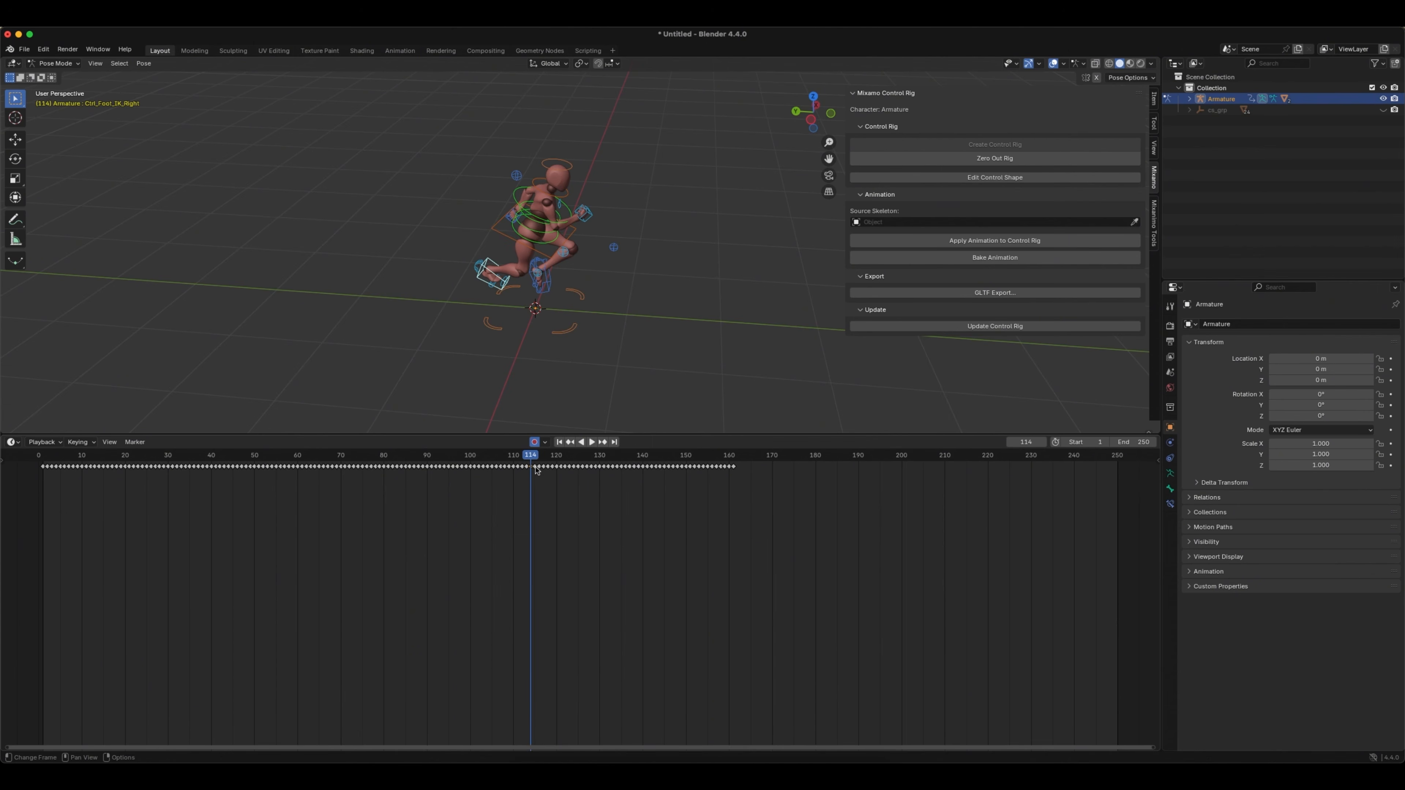
- Raise the right foot IK control by about 0.3 m at frame 115 and scrub over the edited frames
key(Right)
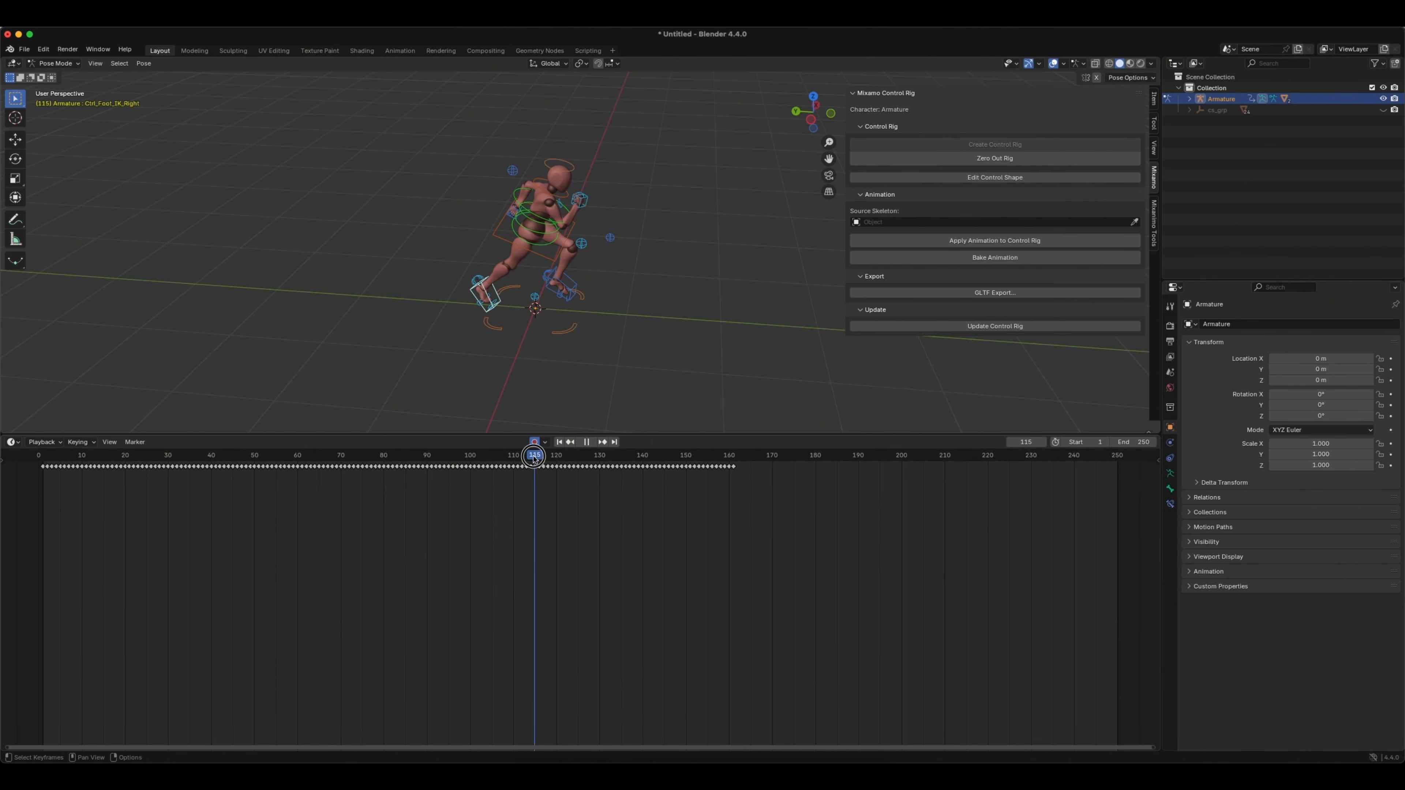
key(g)
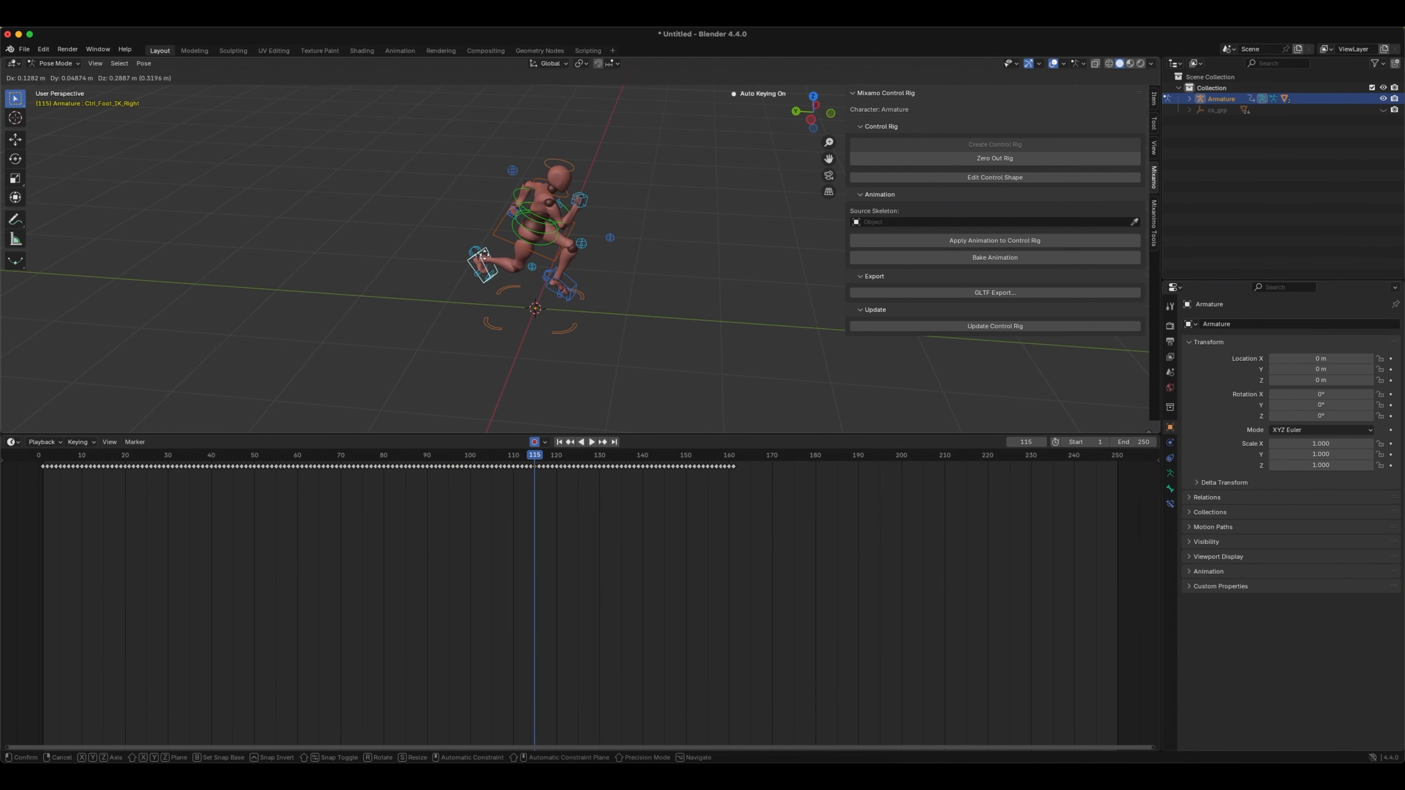
click(484, 247)
mouse_move(532, 457)
mouse_down()
mouse_move(503, 457)
mouse_move(526, 462)
mouse_up()
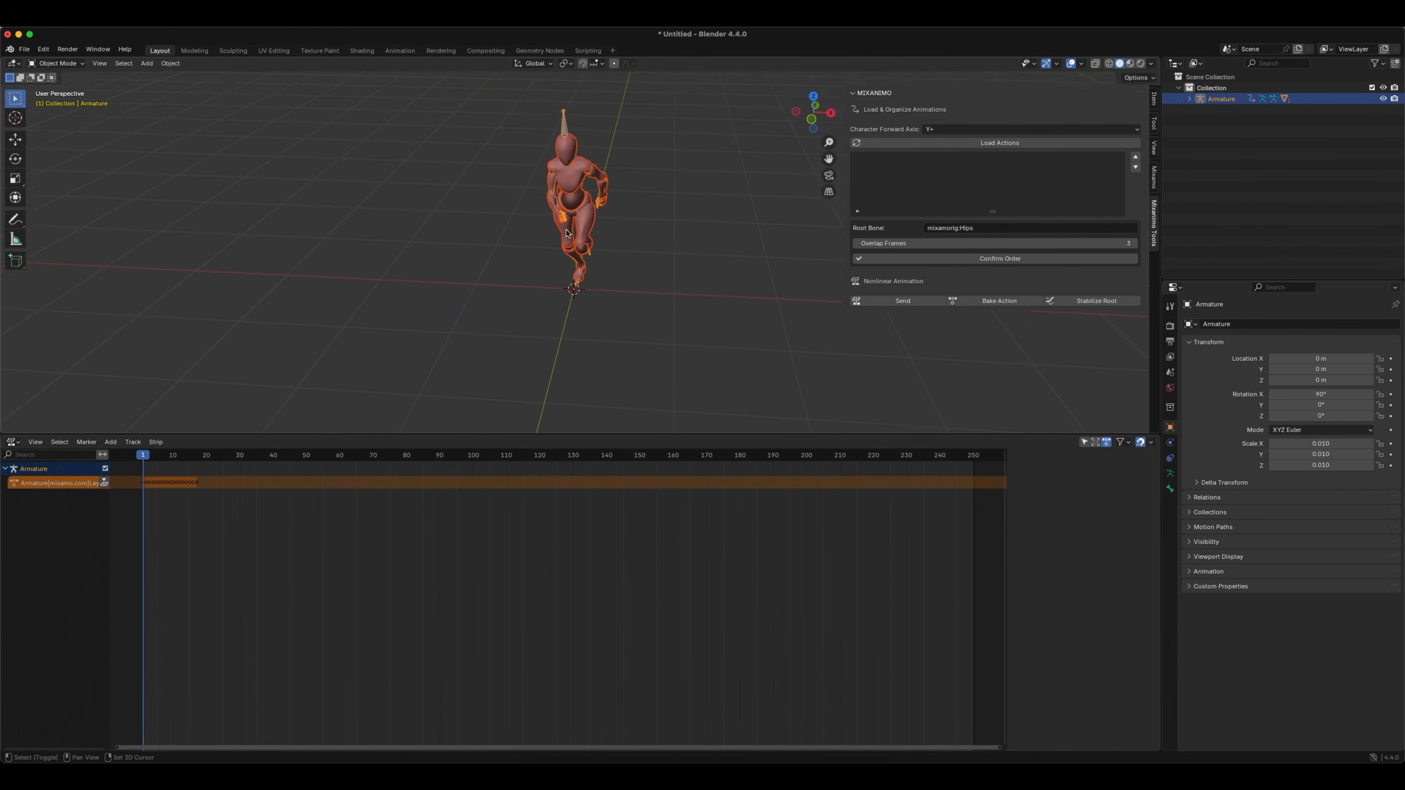
- Import 1-Walking.fbx from the Downloads folder into the scene with the running character
shift+middle_drag(567, 233, 569, 285)
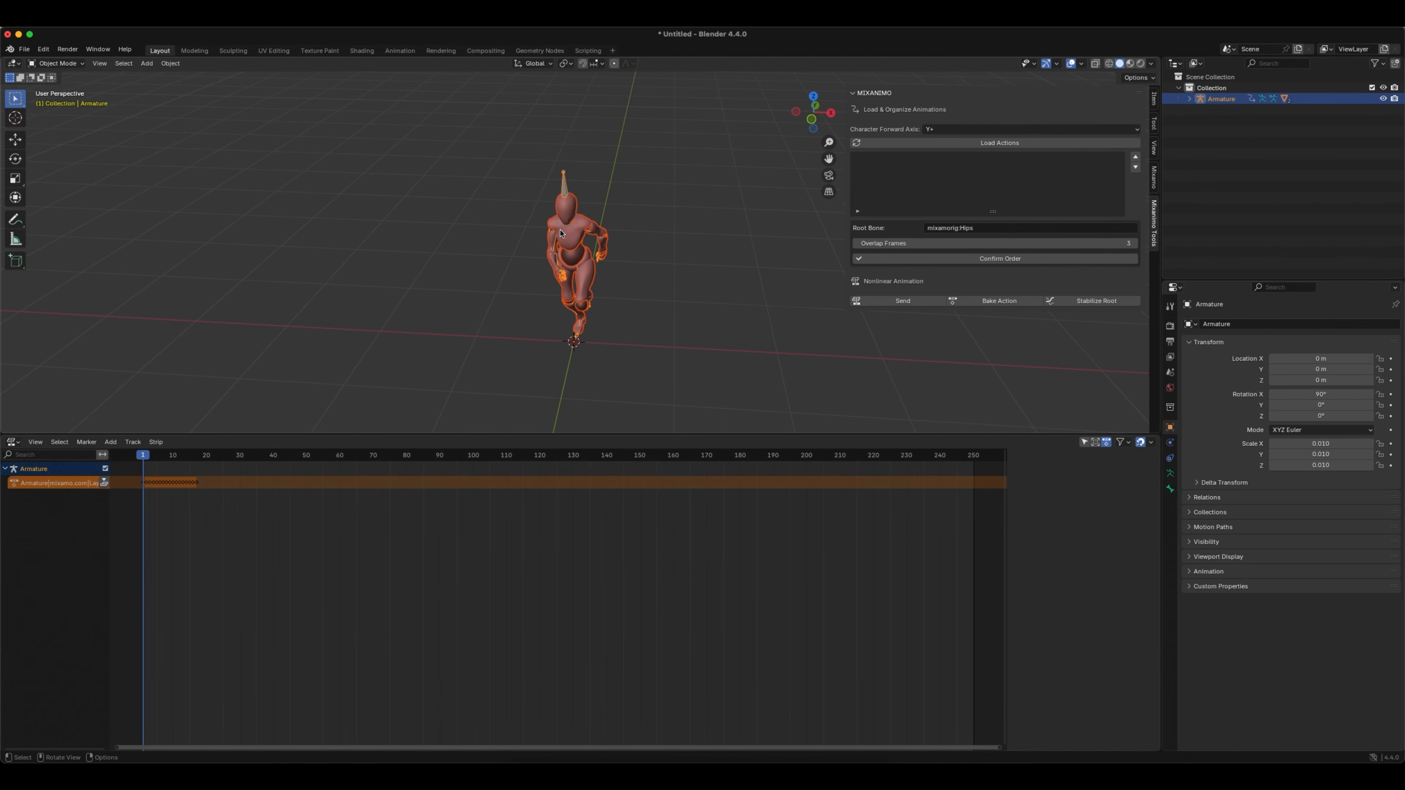
click(25, 49)
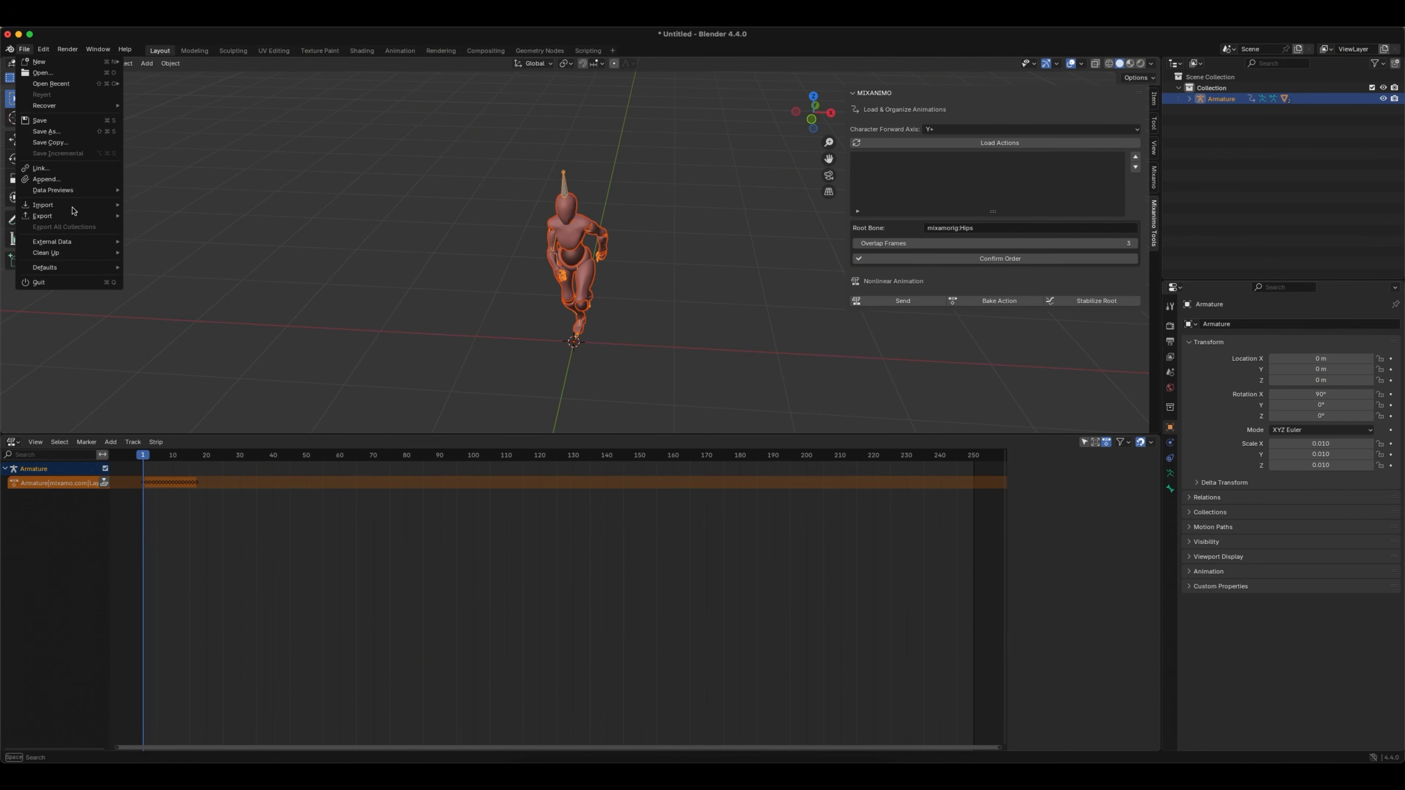
mouse_move(45, 209)
click(166, 305)
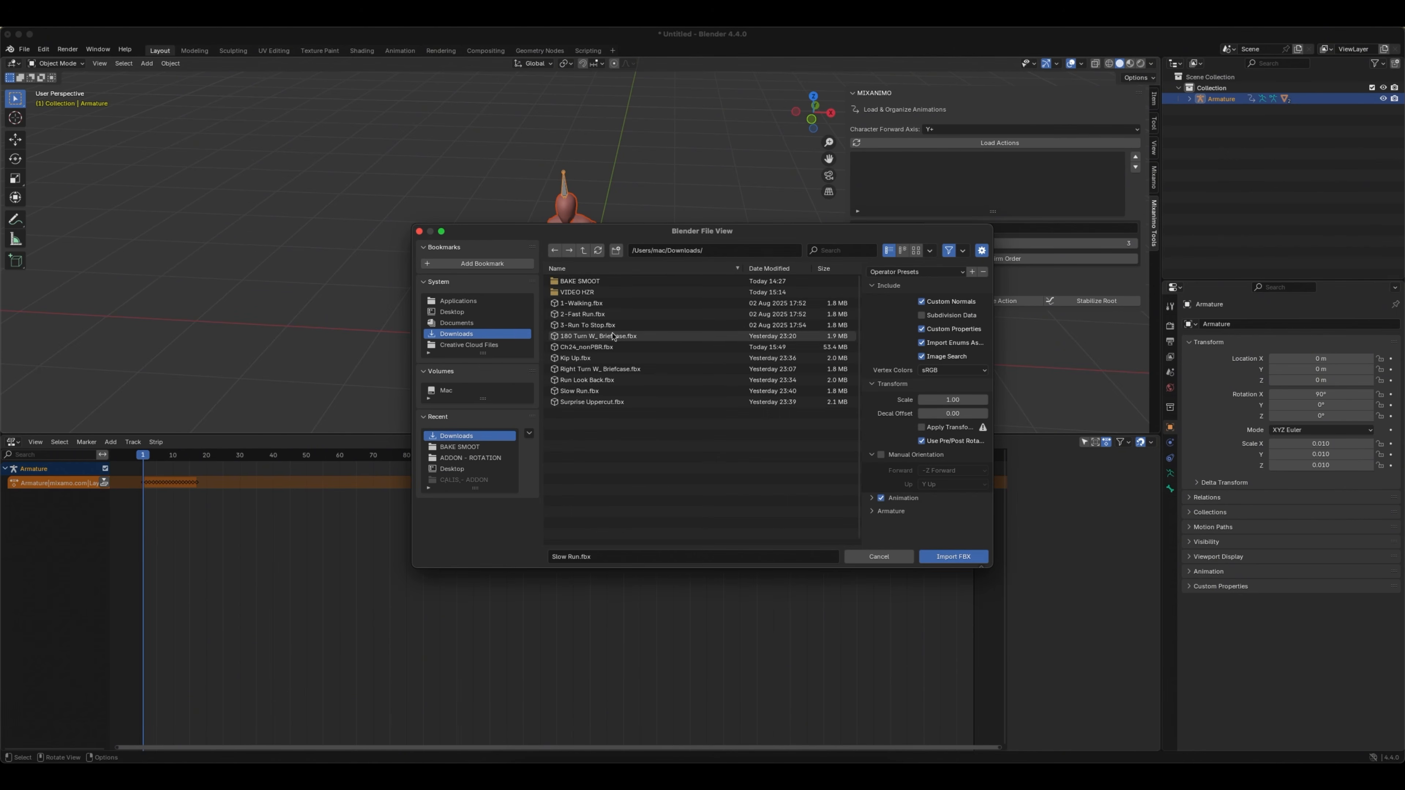
double_click(592, 309)
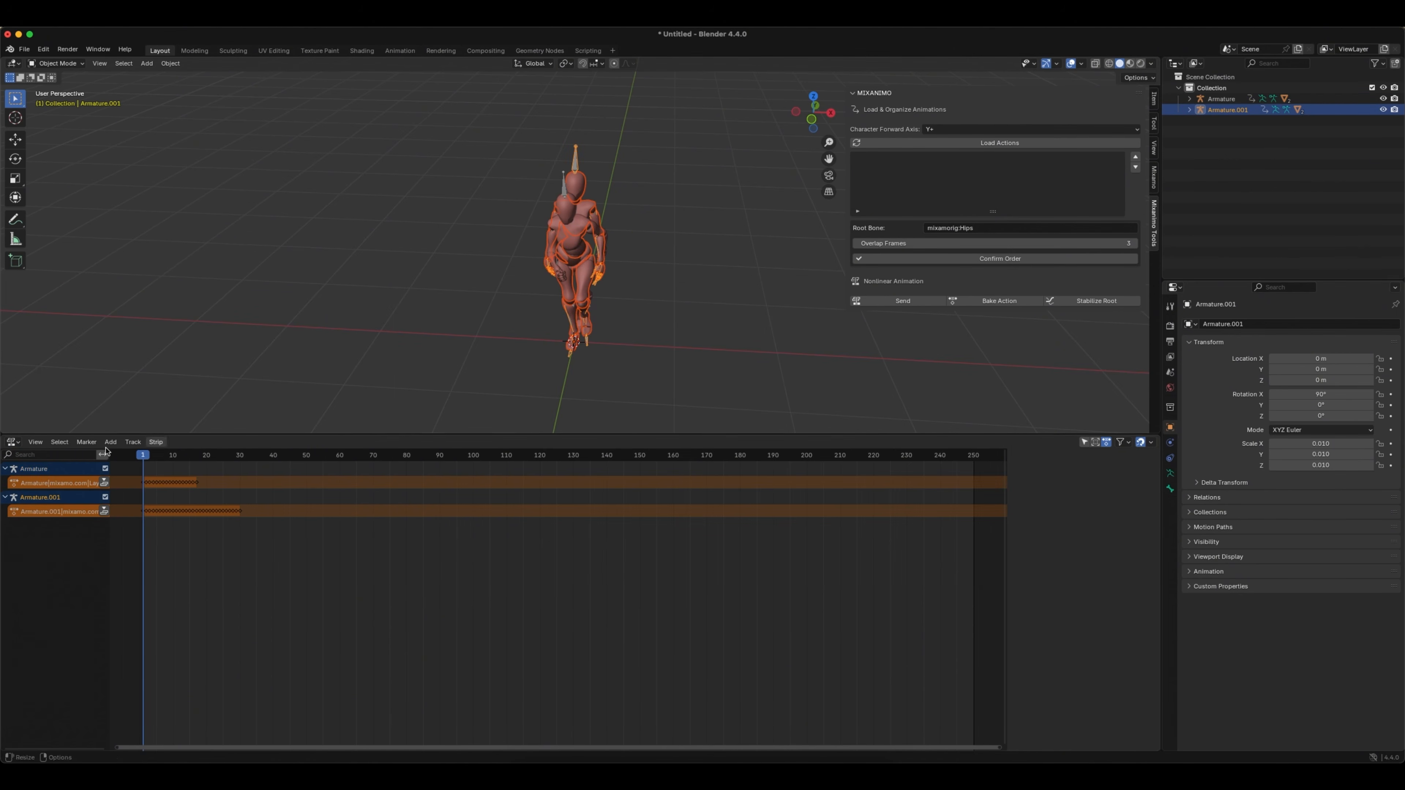
- Check the imported walk's keyframes in the Timeline, and return the lower editor to Nonlinear Animation
click(12, 441)
click(150, 483)
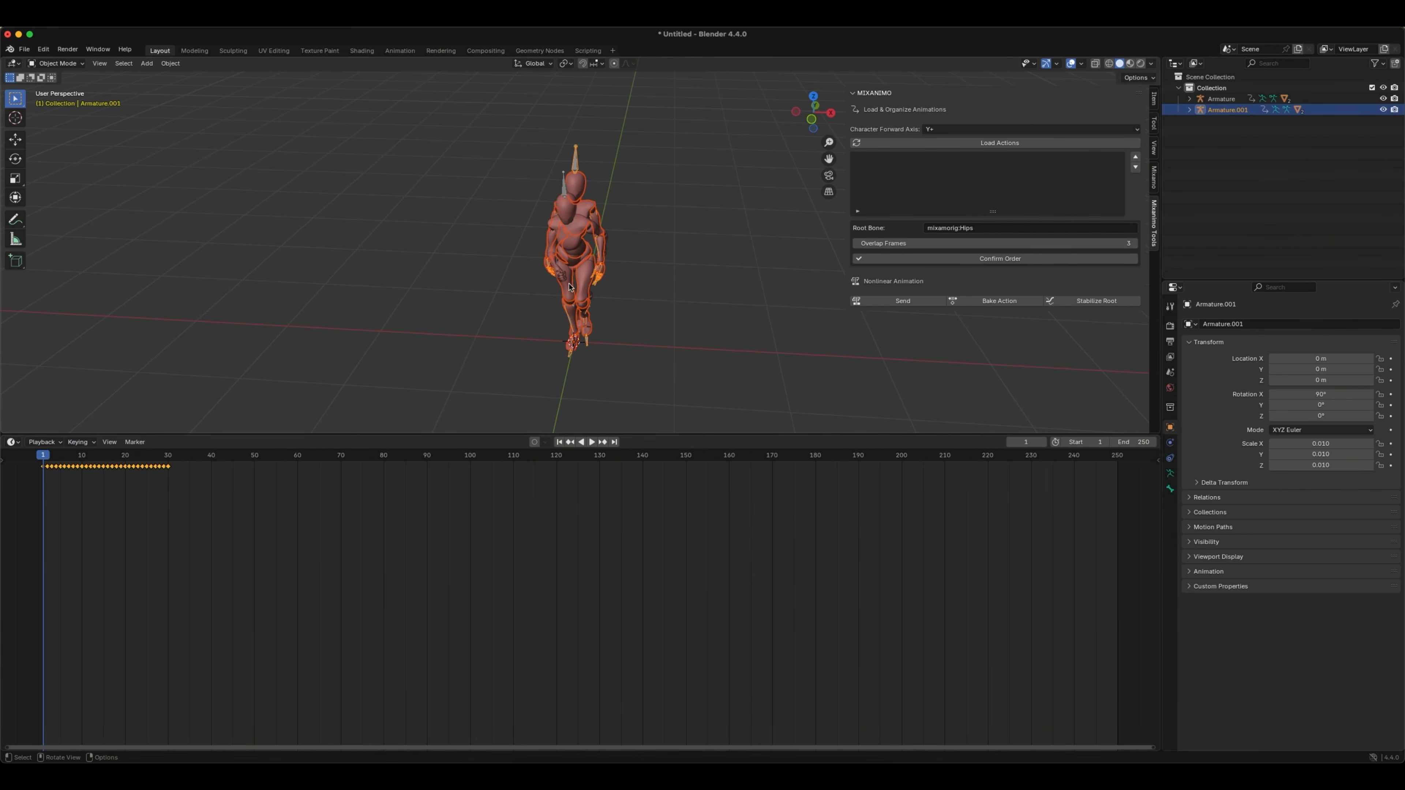
click(12, 441)
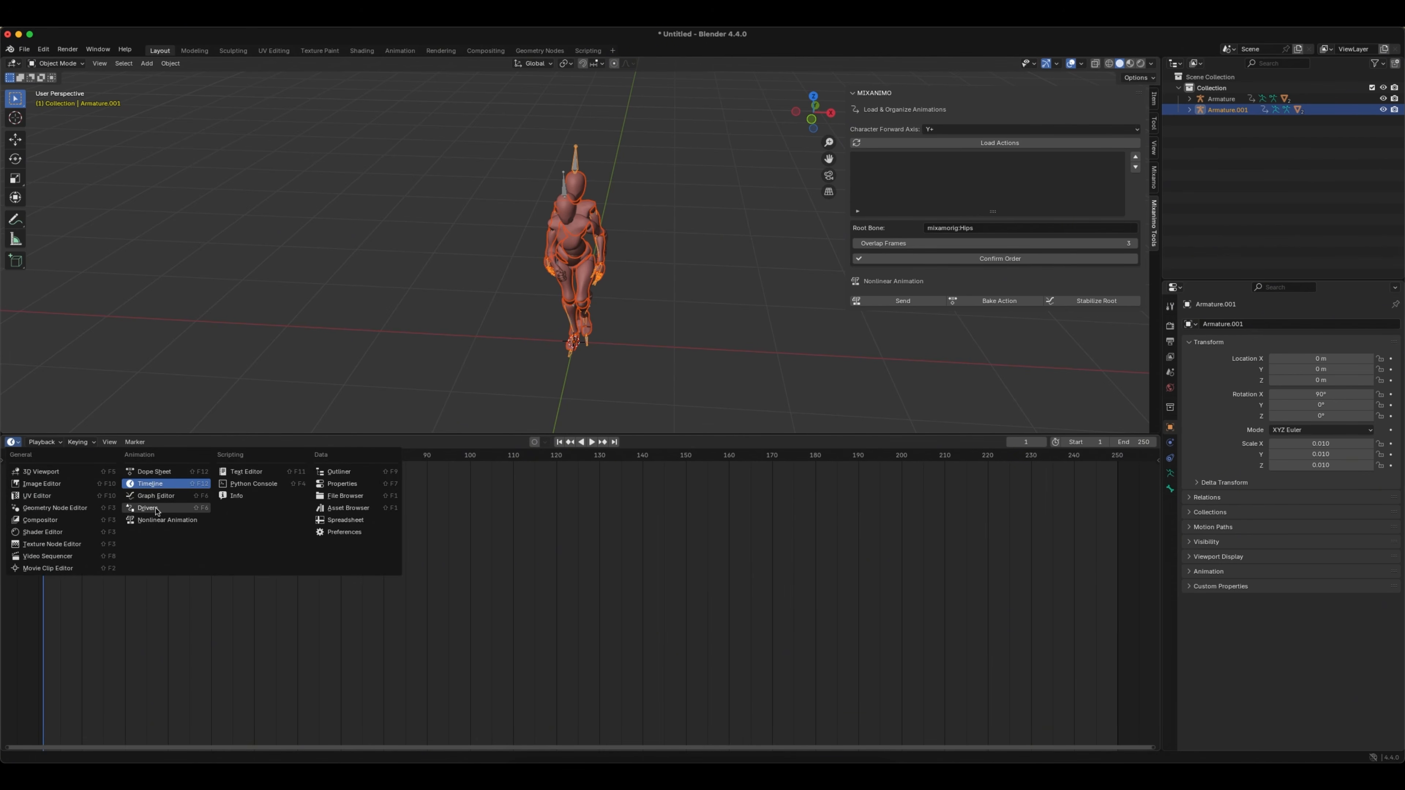
click(165, 520)
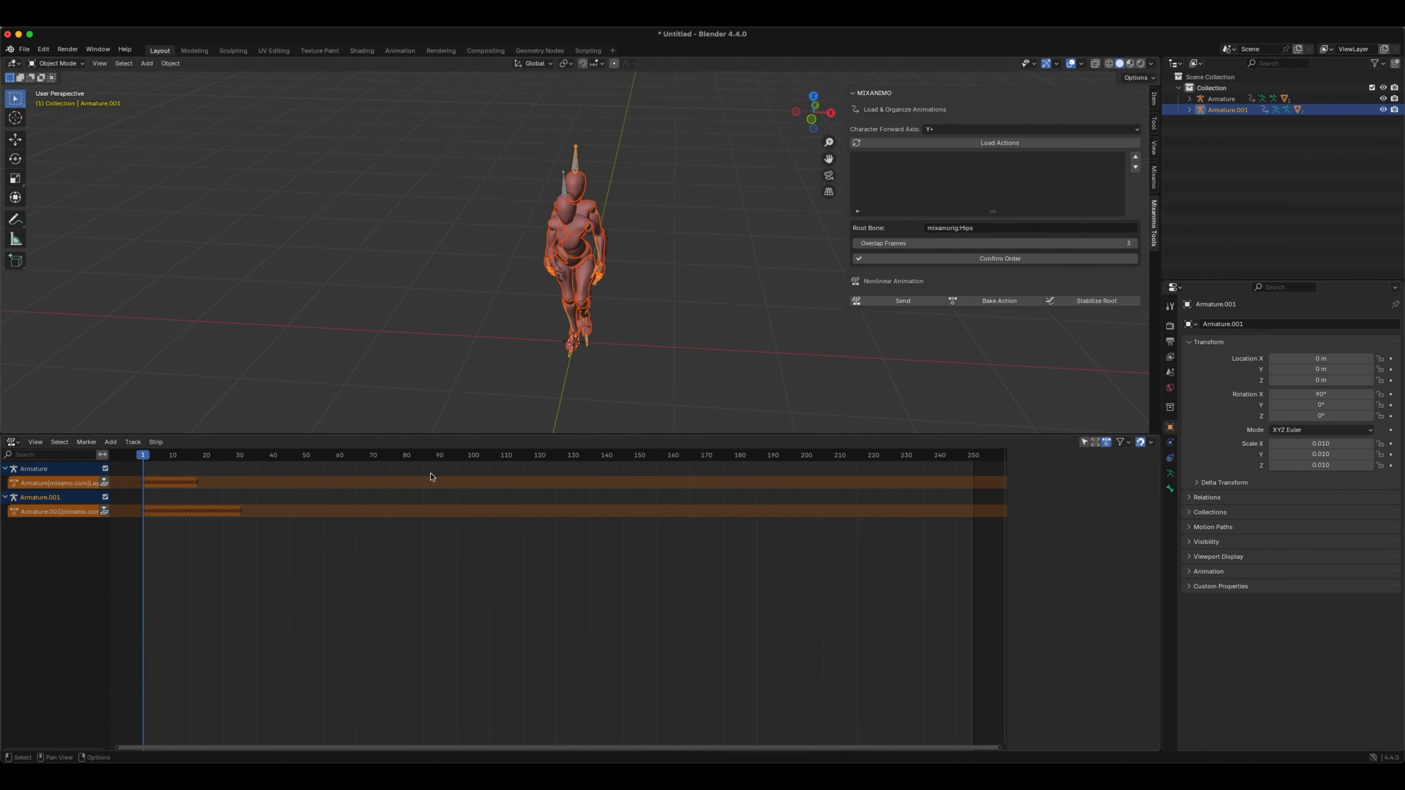
- Move the imported walking armature about -0.91 m along the X axis, beside the running character
key(g)
key(x)
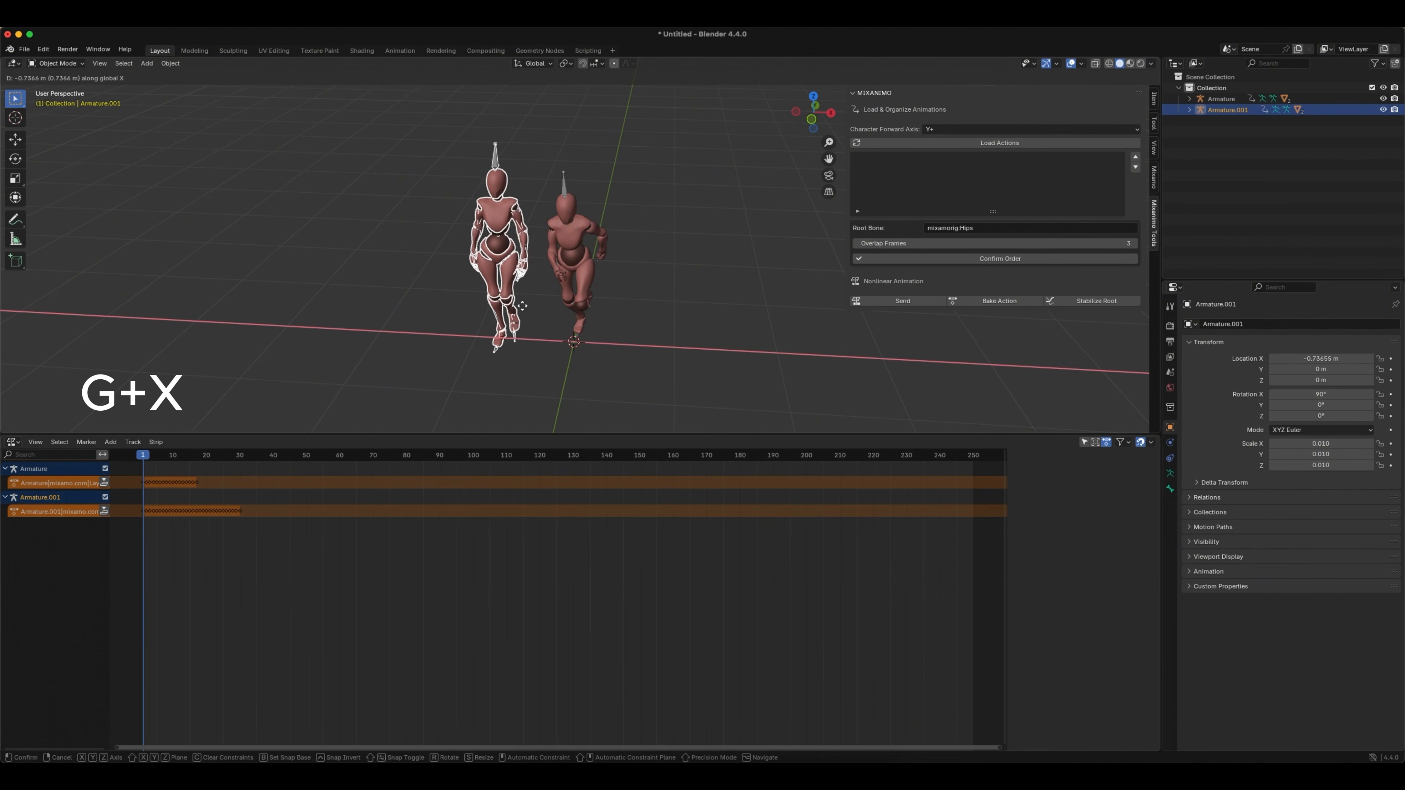
key(Return)
- Load both armatures' actions into the Mixanimo list, widen its panel, and scrub to frame 5 to compare the characters
click(895, 142)
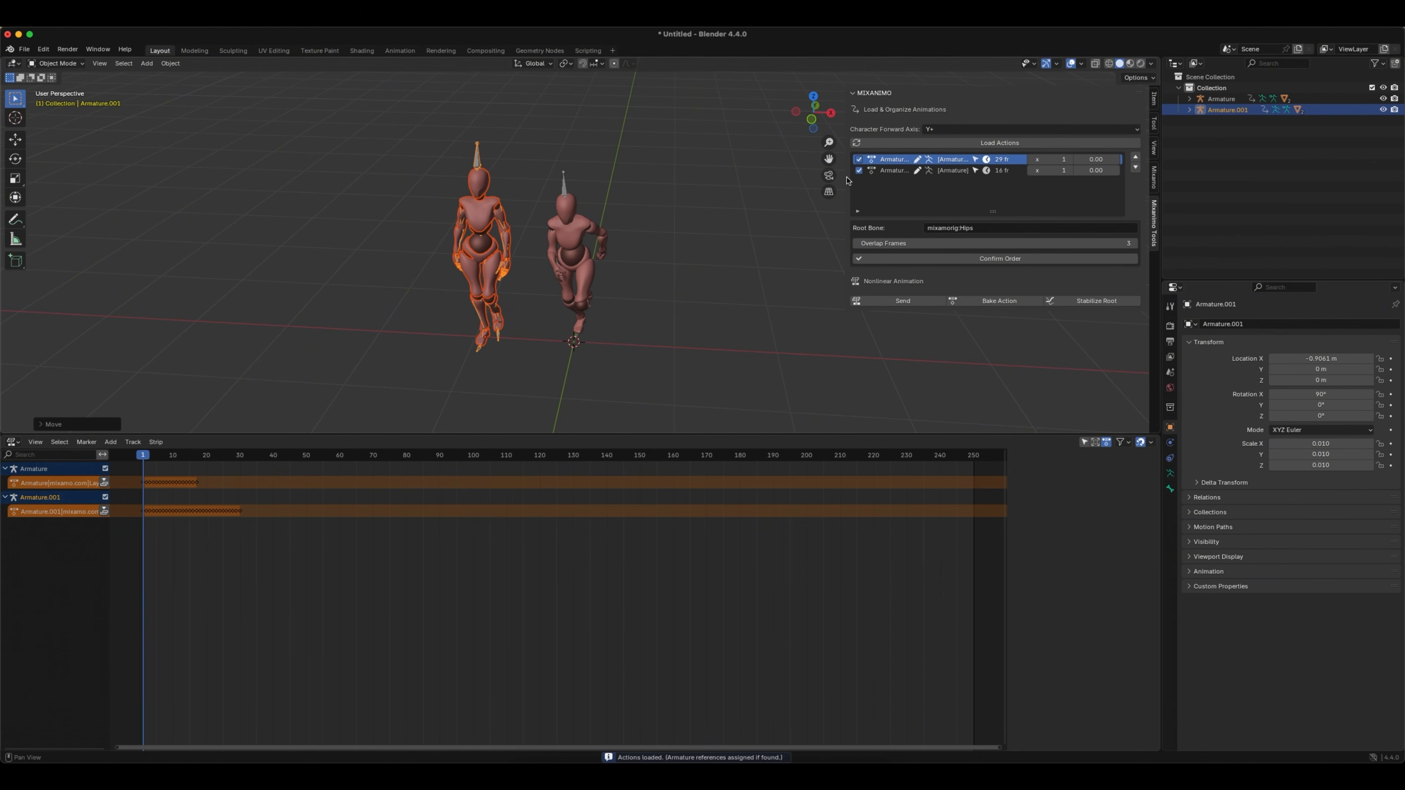
drag(847, 180, 727, 183)
click(142, 456)
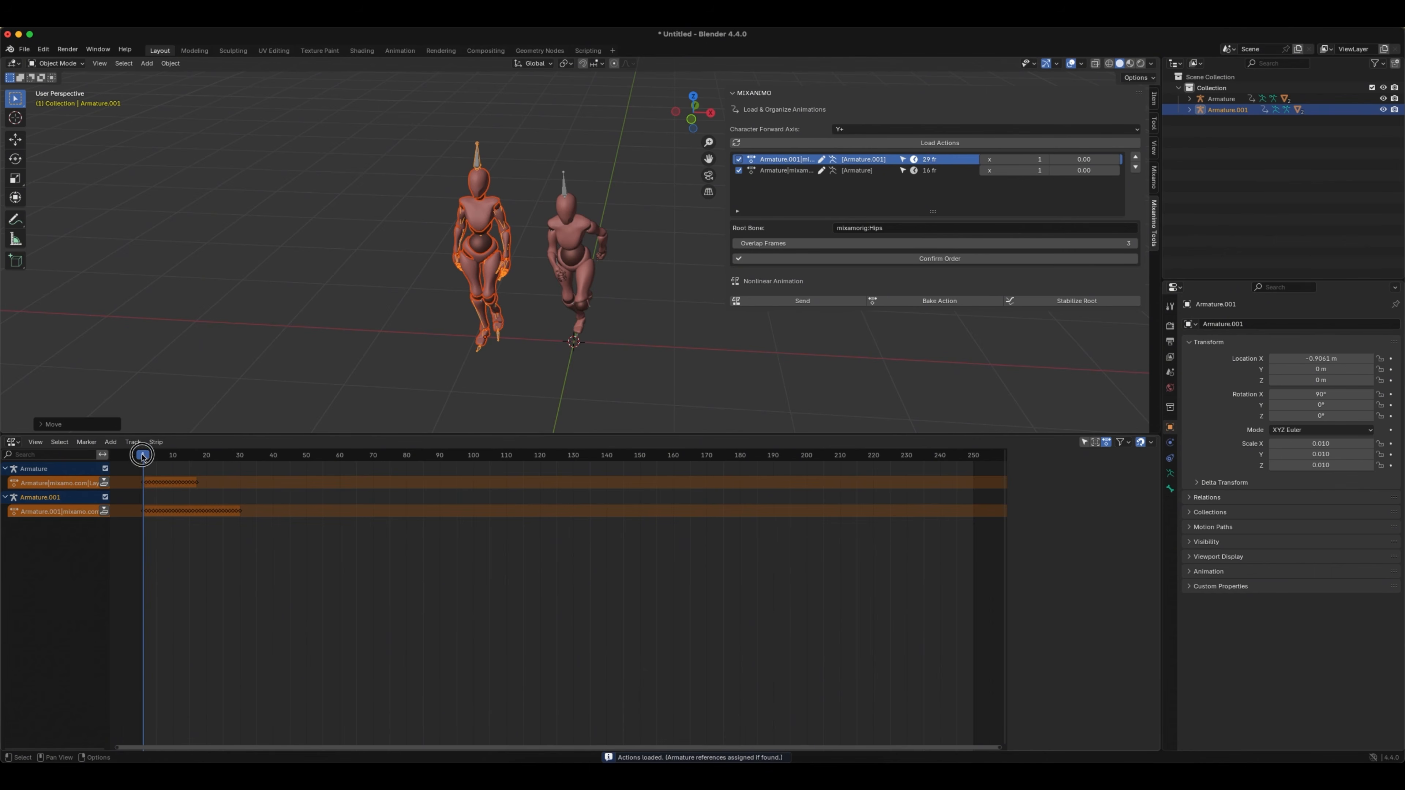
drag(142, 456, 156, 456)
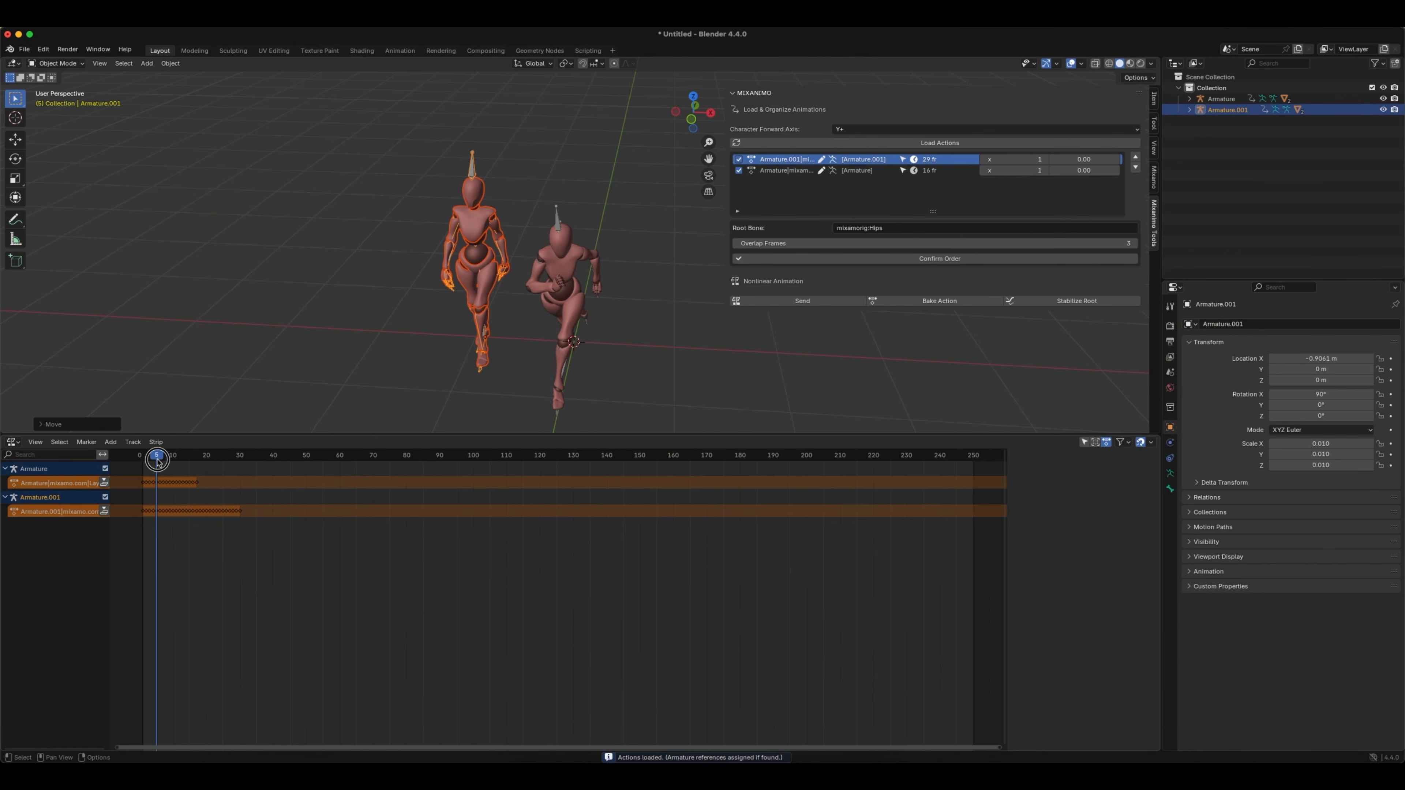
- Put the running armature's action first in the Mixanimo list and set both actions to repeat 3 times
click(557, 220)
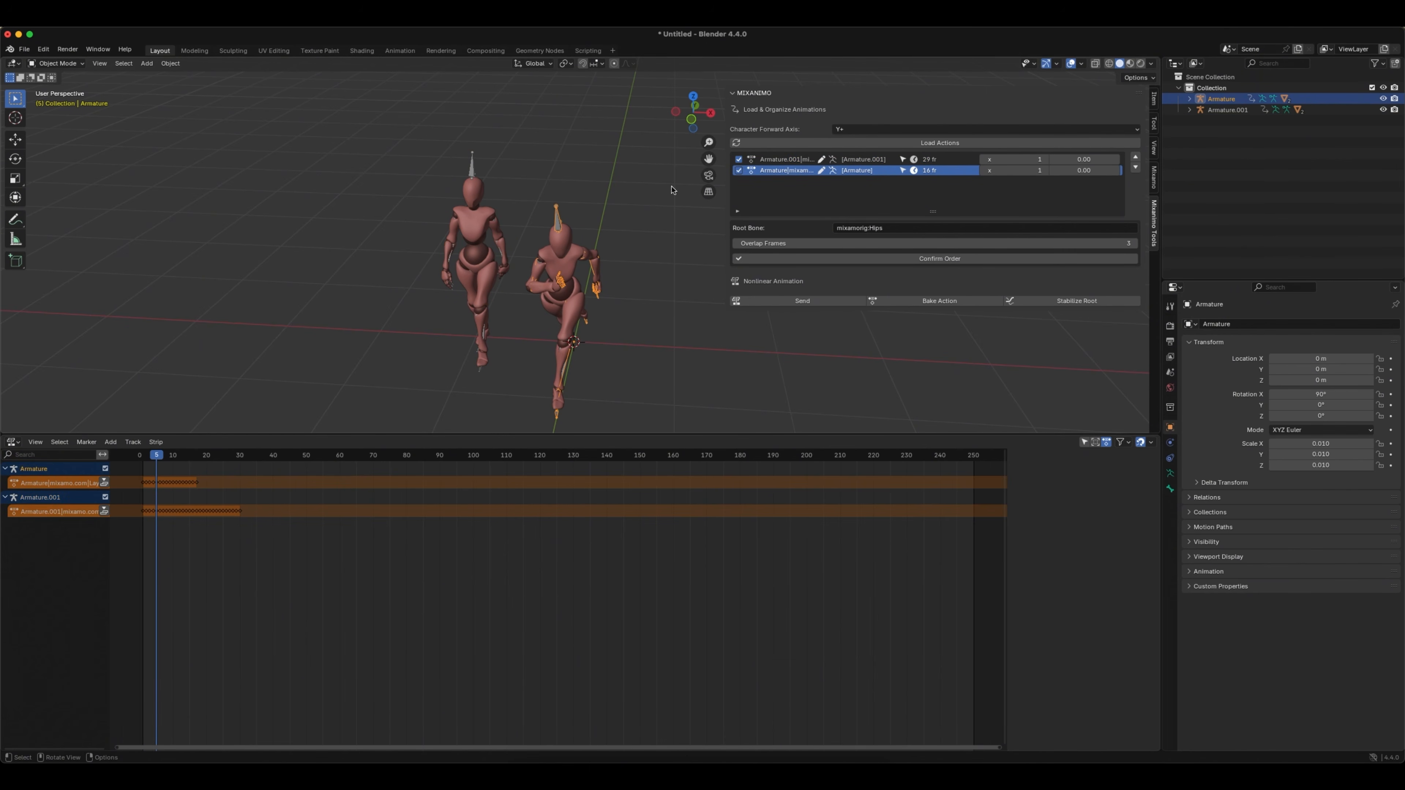
click(1134, 158)
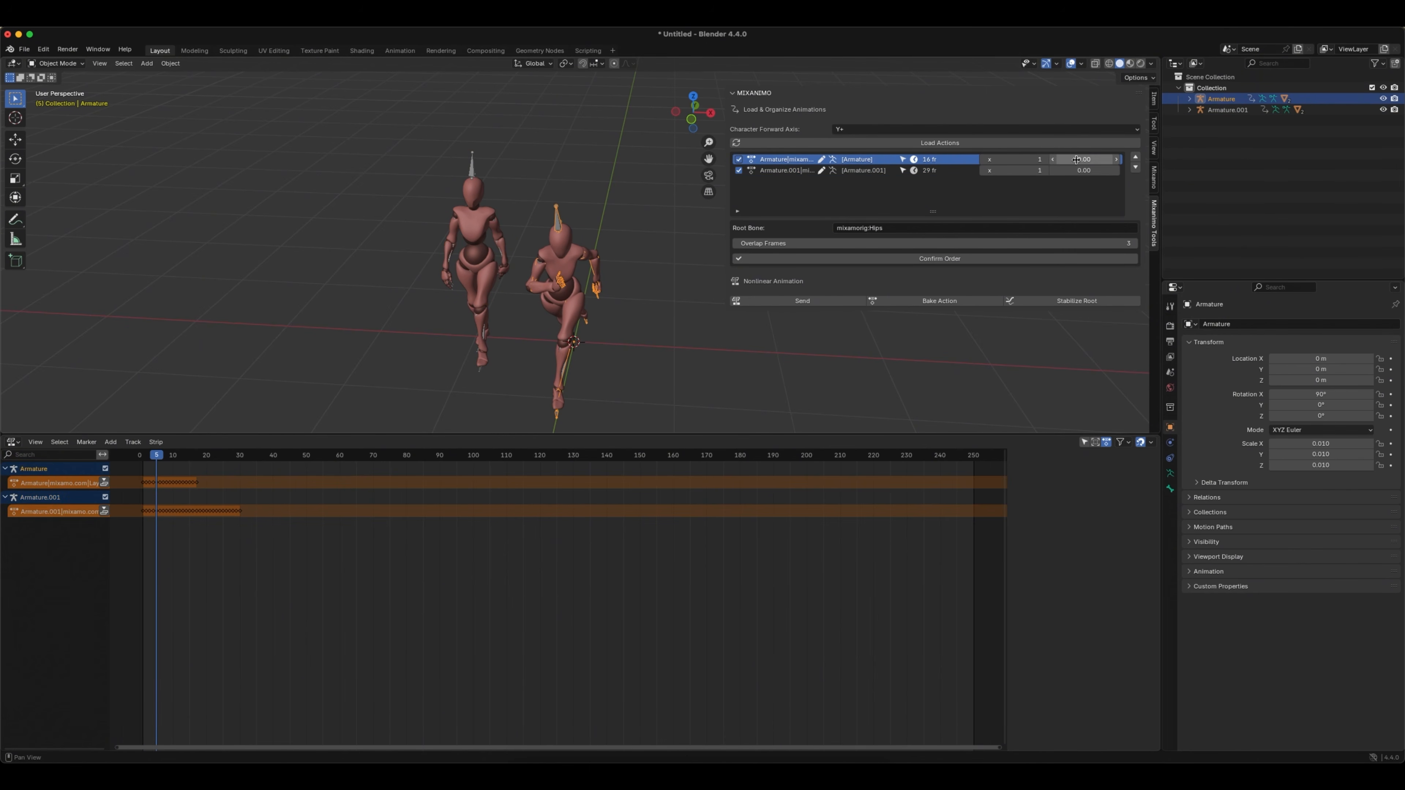
click(1045, 170)
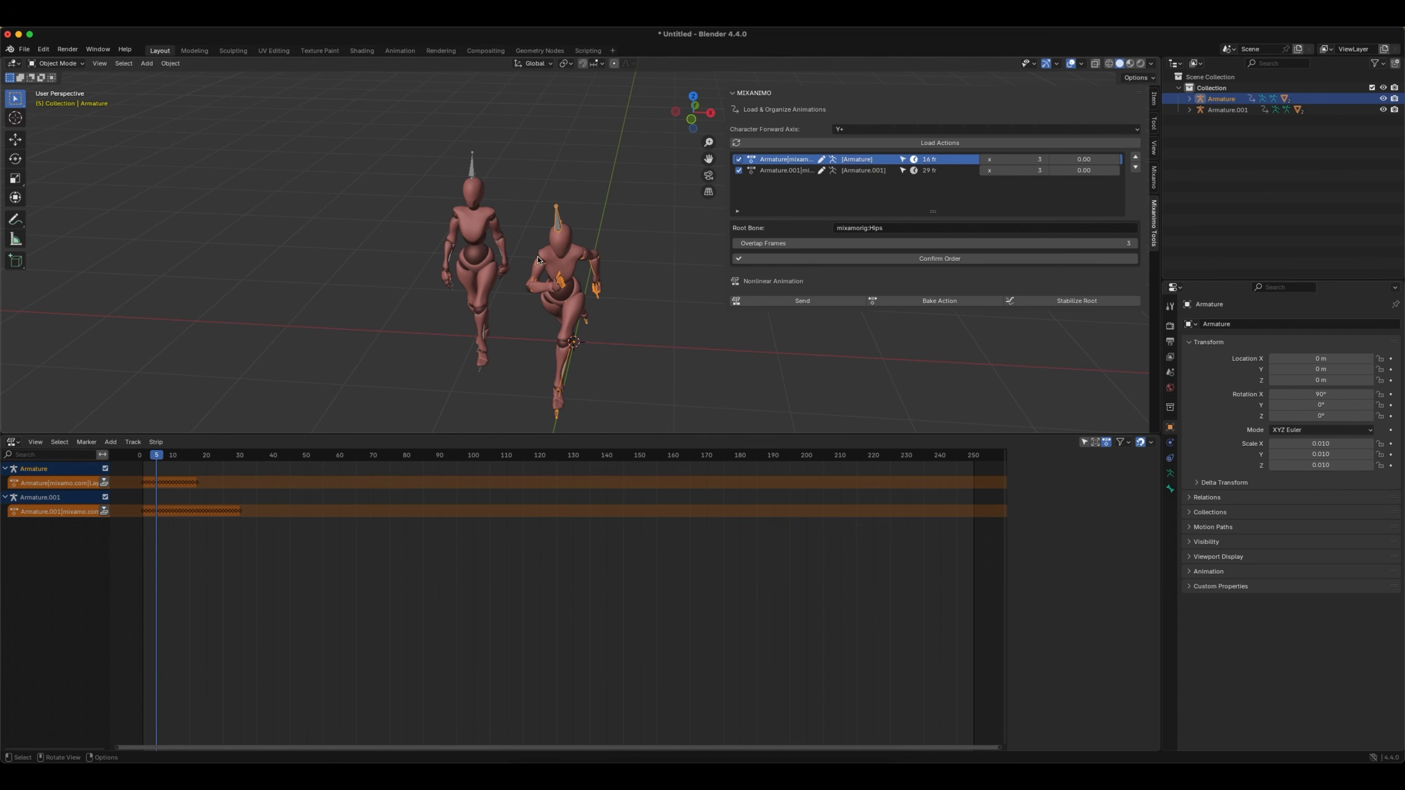
- Delete the walking armature and its meshes from the scene
drag(423, 140, 519, 397)
key(x)
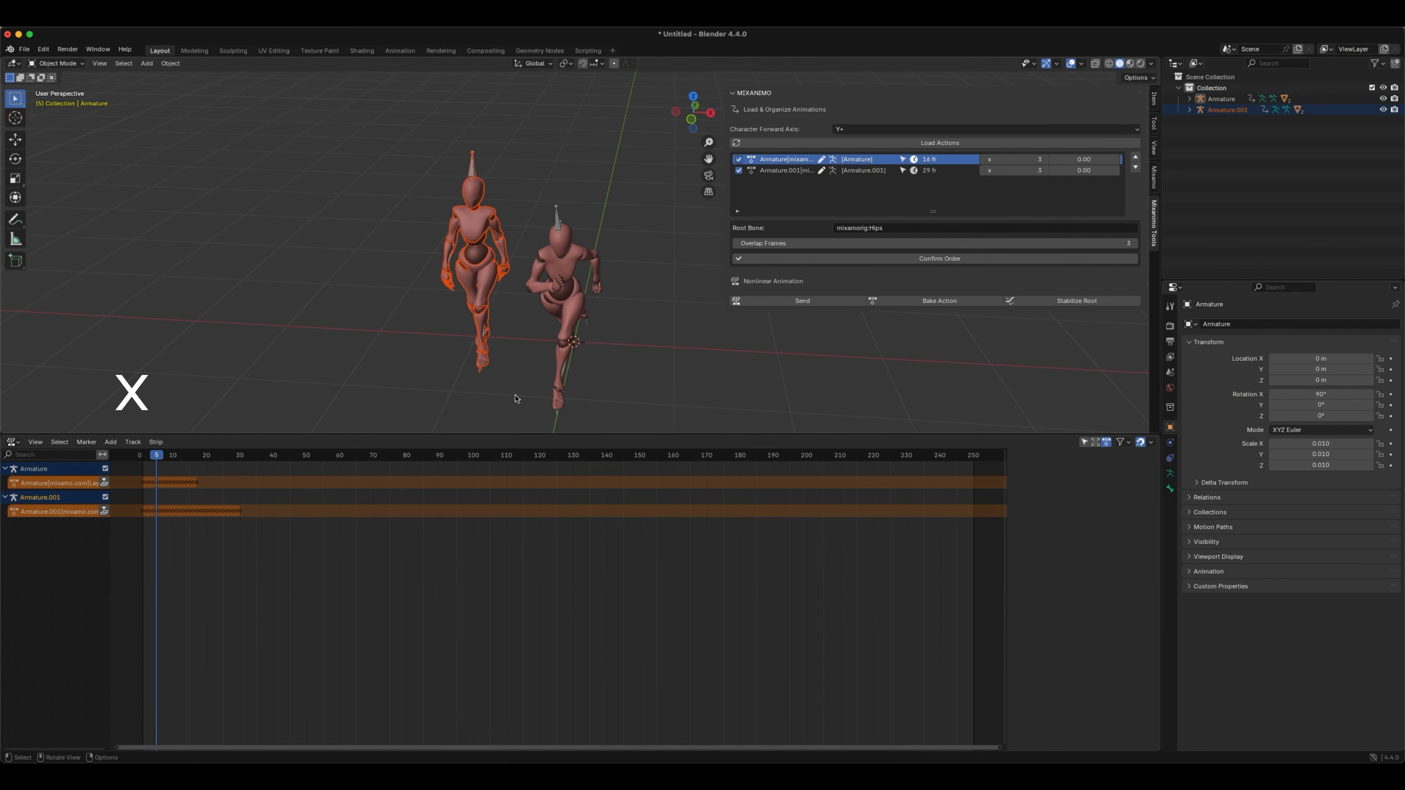
click(501, 395)
- Send the confirmed action order to the running armature's Nonlinear Animation tracks and bake the strips into one action
click(556, 218)
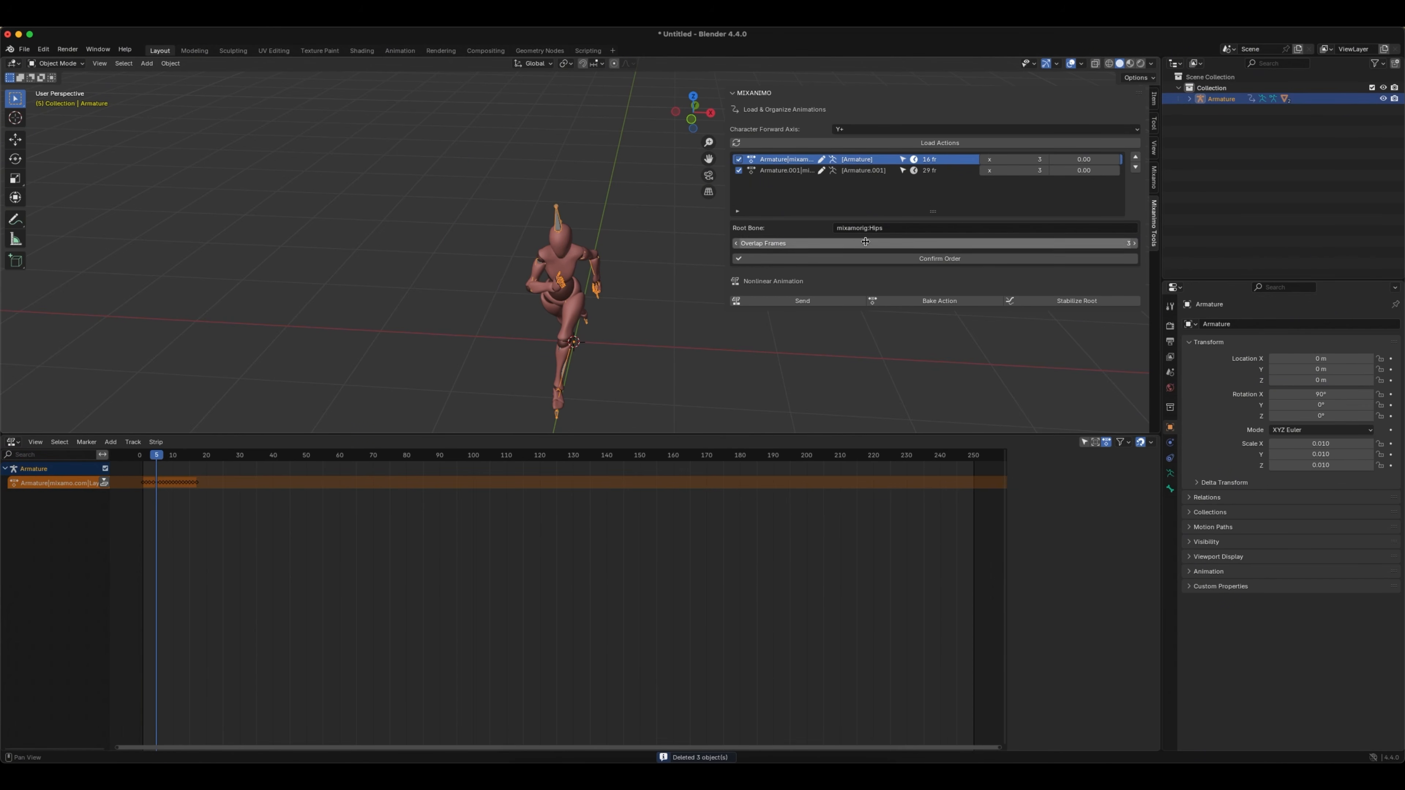
click(956, 260)
click(802, 301)
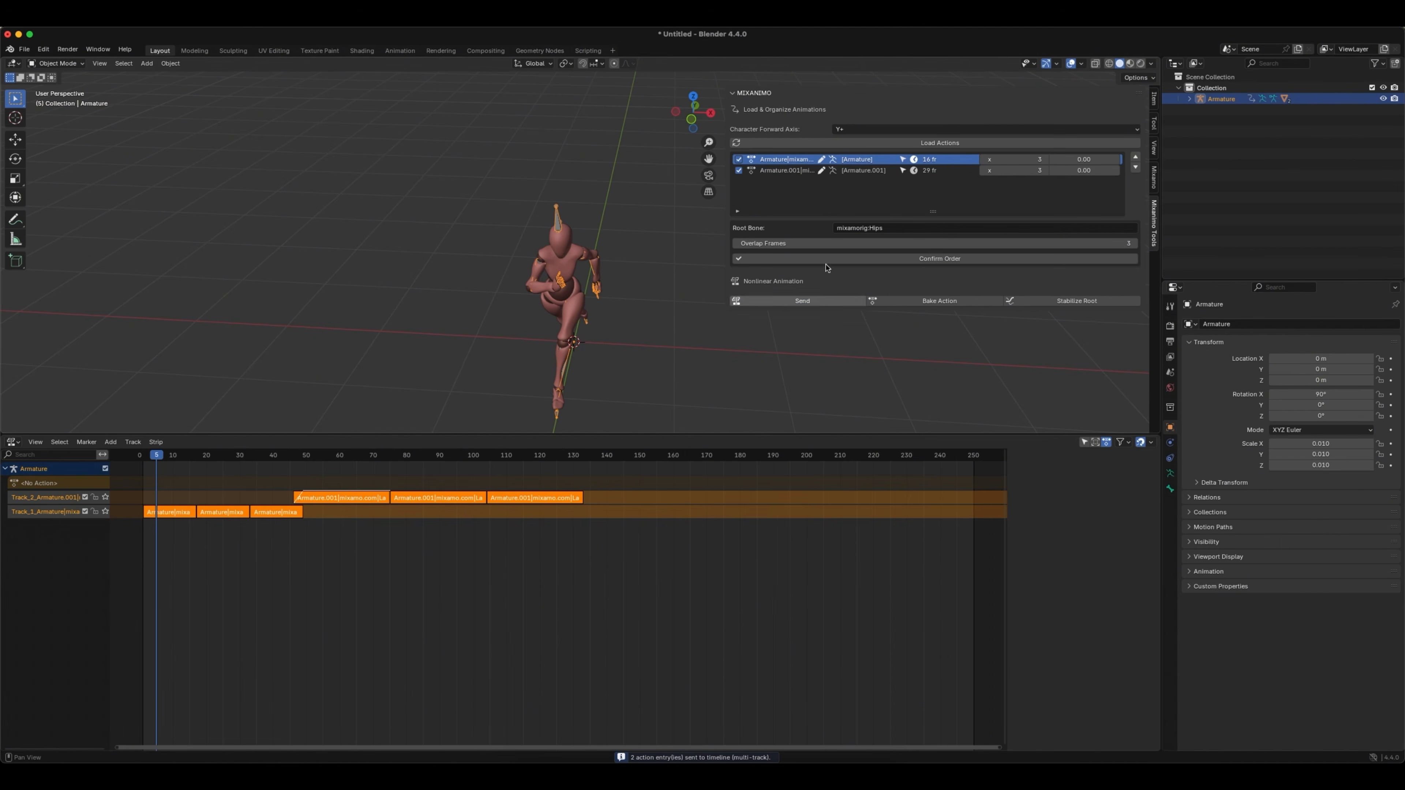
click(952, 302)
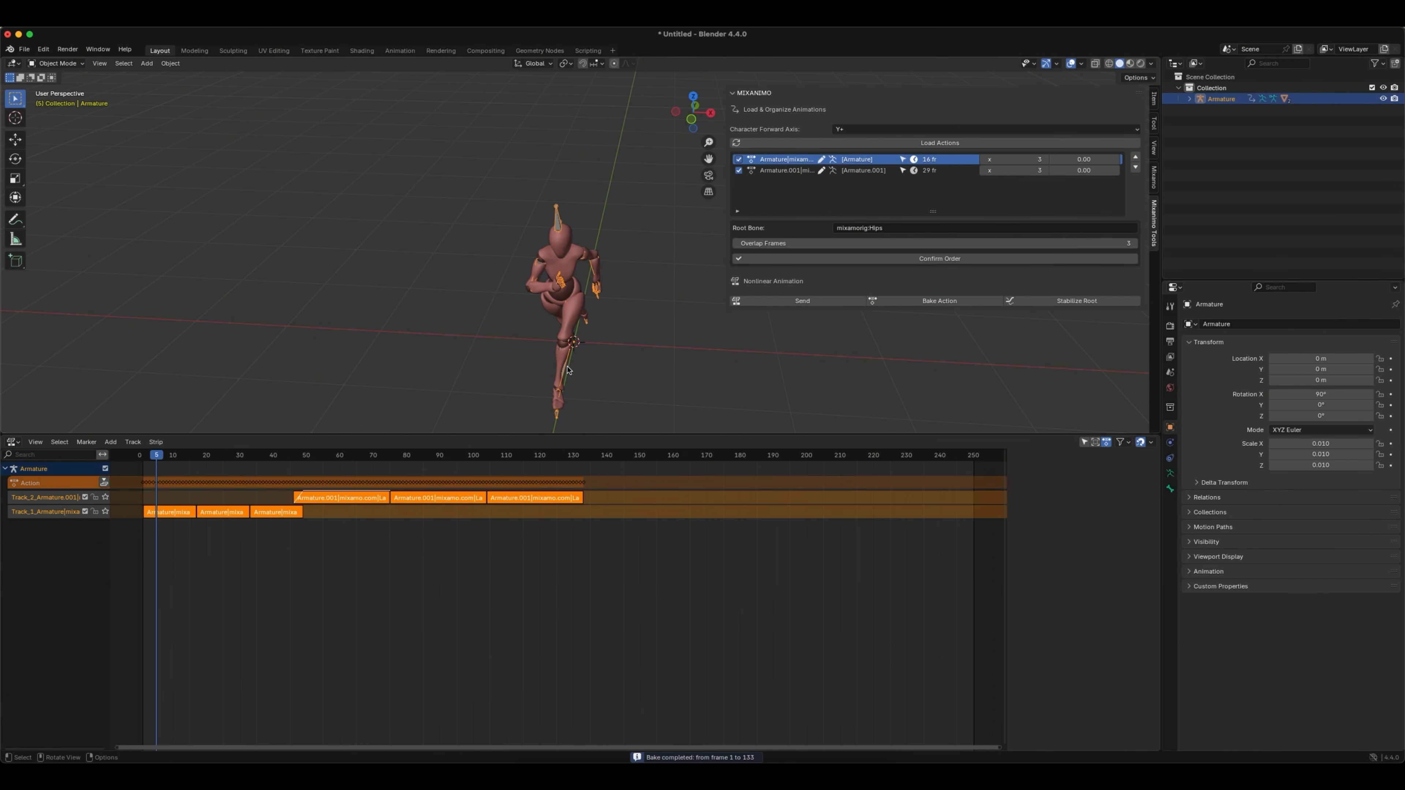
- Stabilize the root of the baked run-to-walk action and play back the result
click(1016, 306)
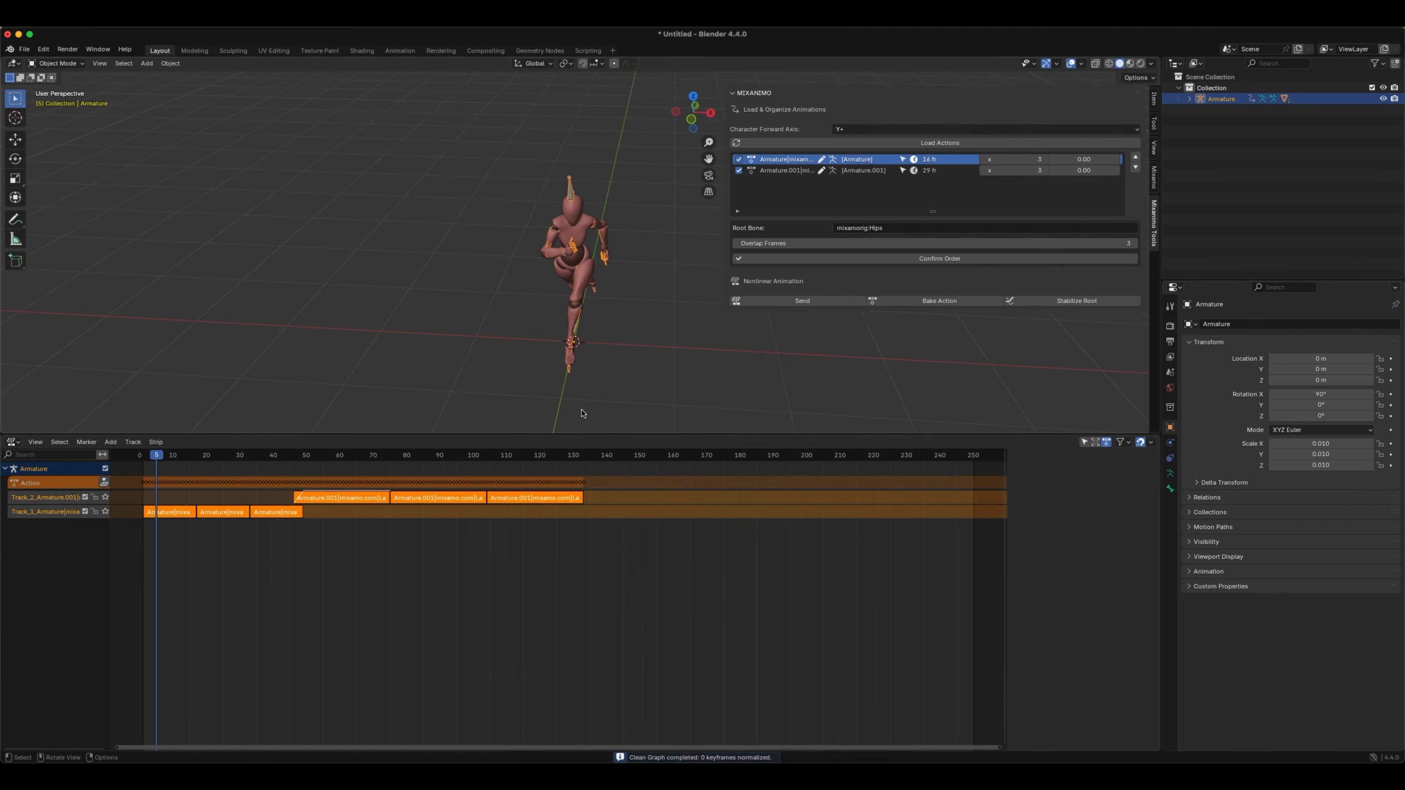
key(space)
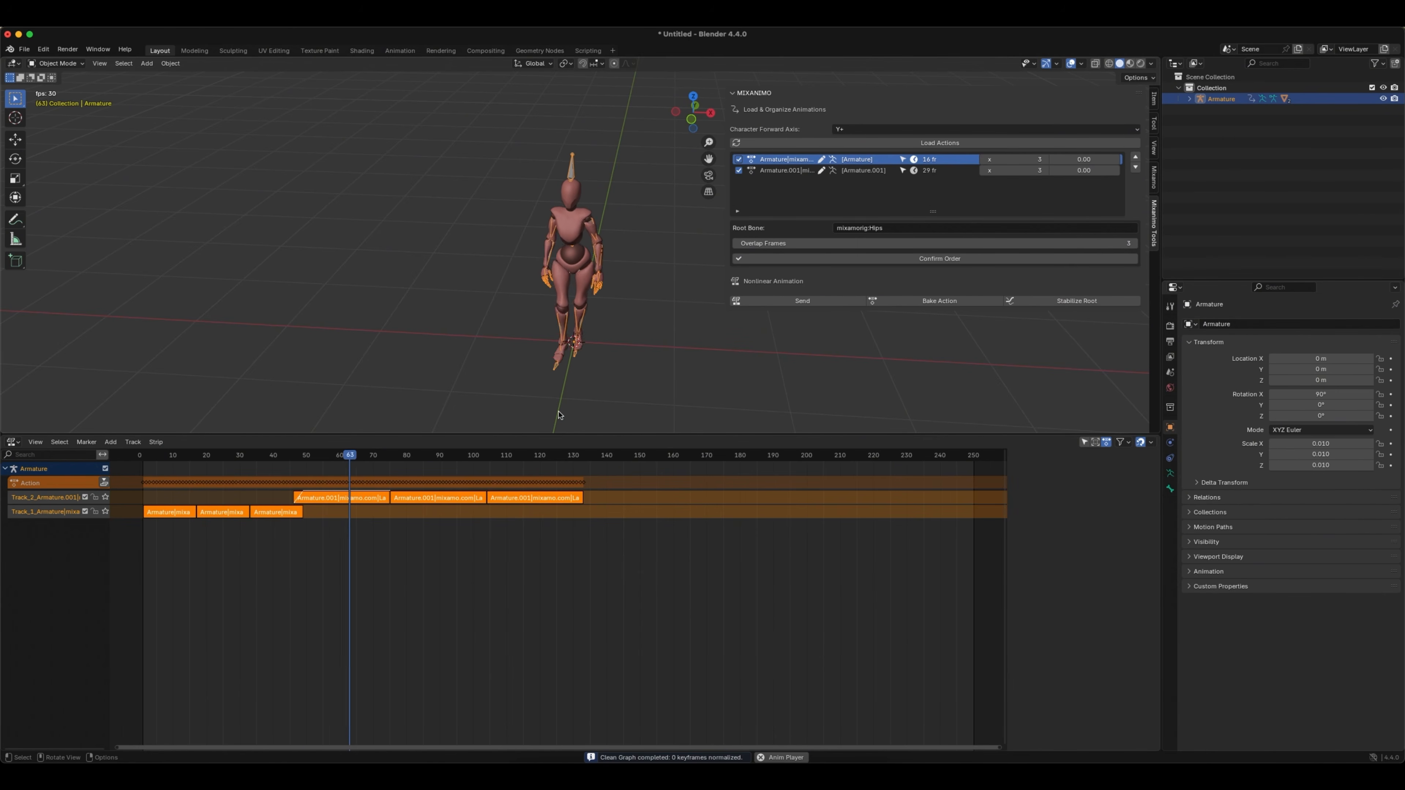
key(space)
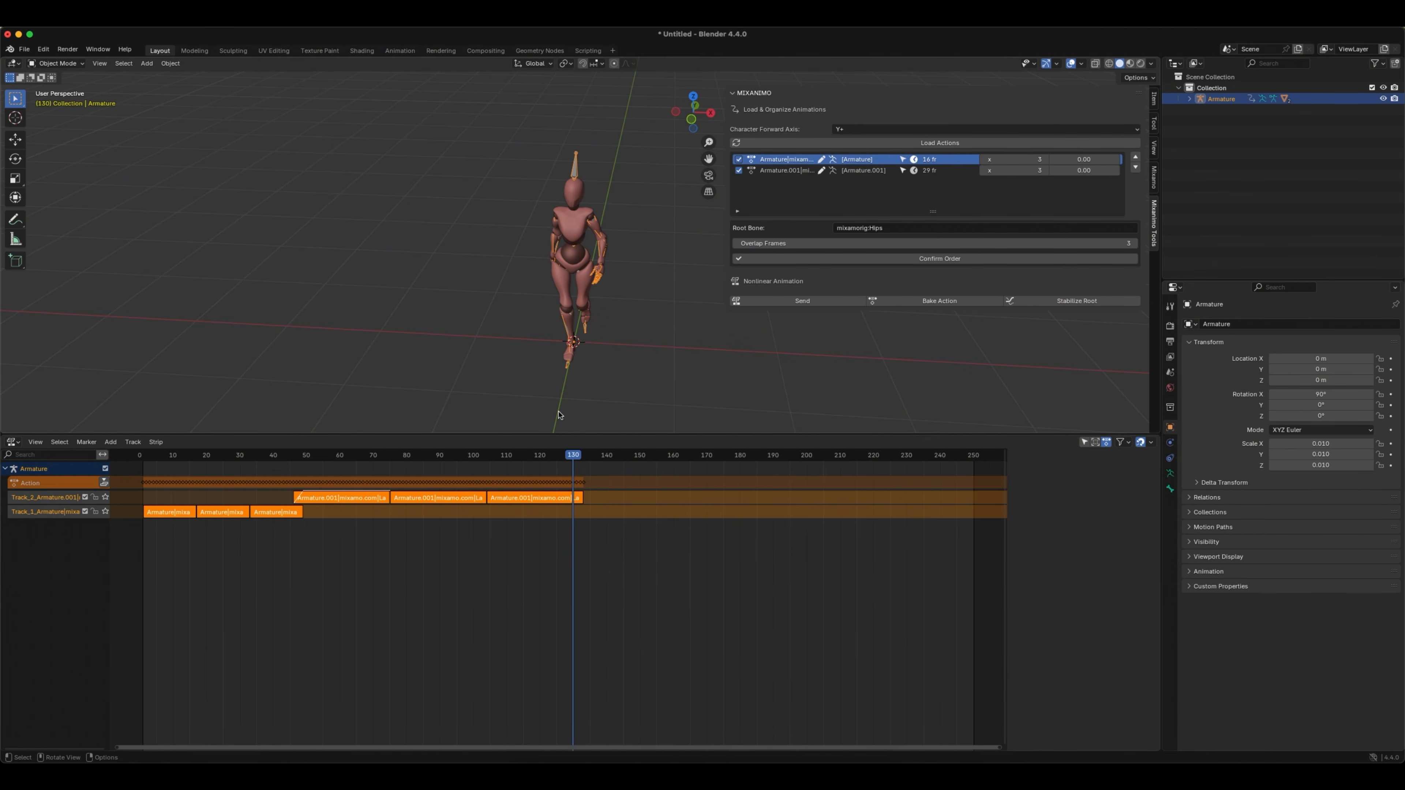
- Delete all strips and both source tracks from the Nonlinear Animation, keeping the baked action, and scrub to frame 88
drag(628, 500, 155, 537)
key(x)
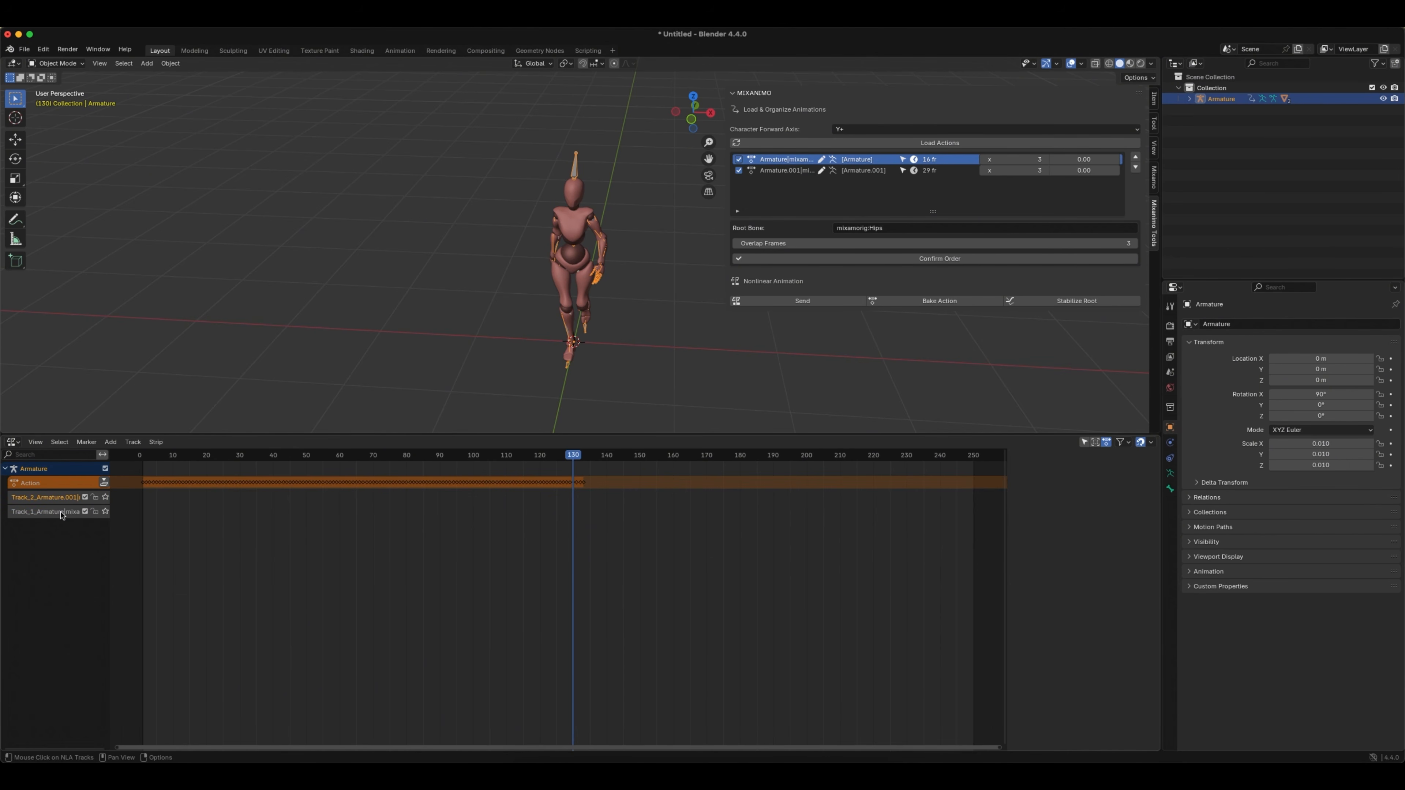
shift+click(62, 514)
key(x)
drag(573, 456, 408, 485)
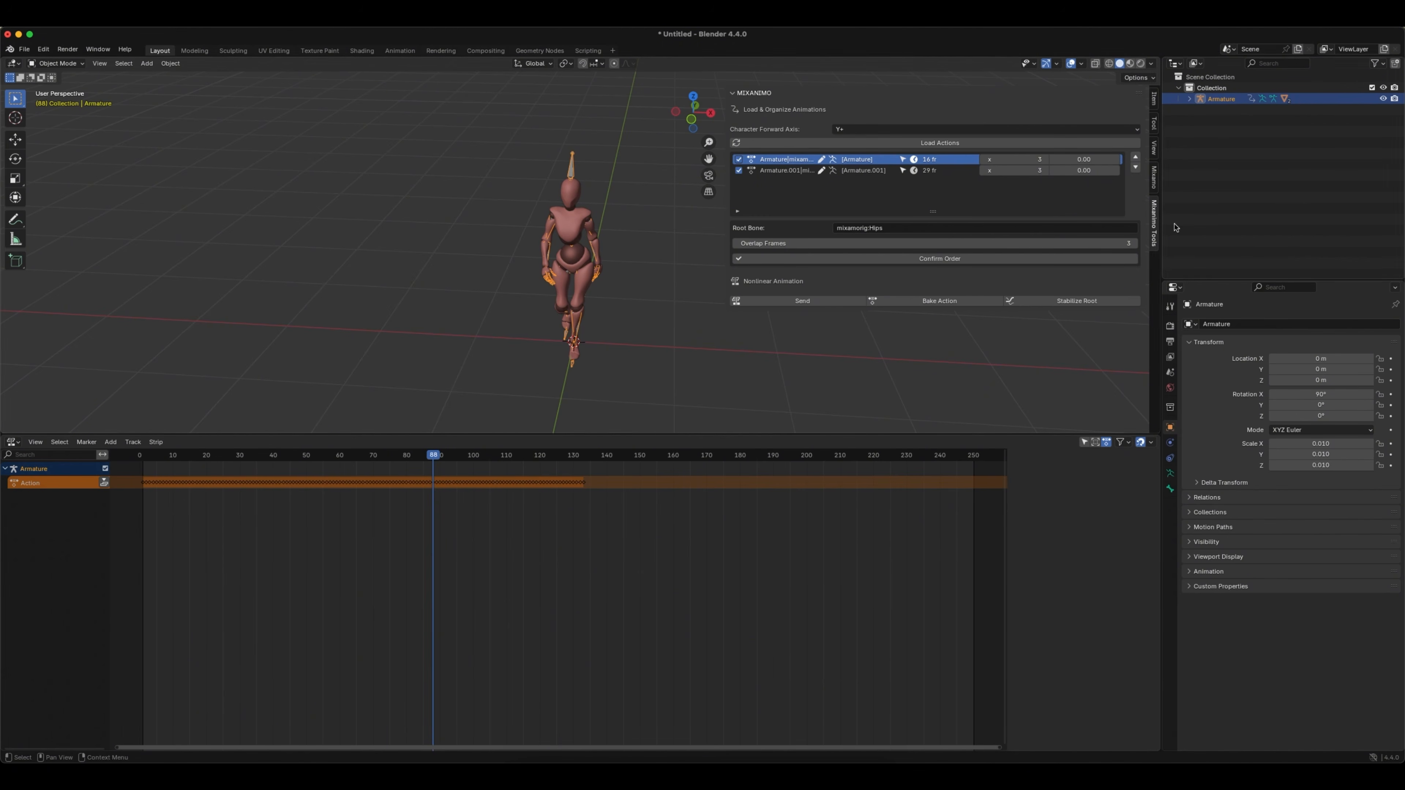
- Create a Mixamo control rig for the armature with Apply Animation, IK Arms and IK Legs enabled
click(1154, 178)
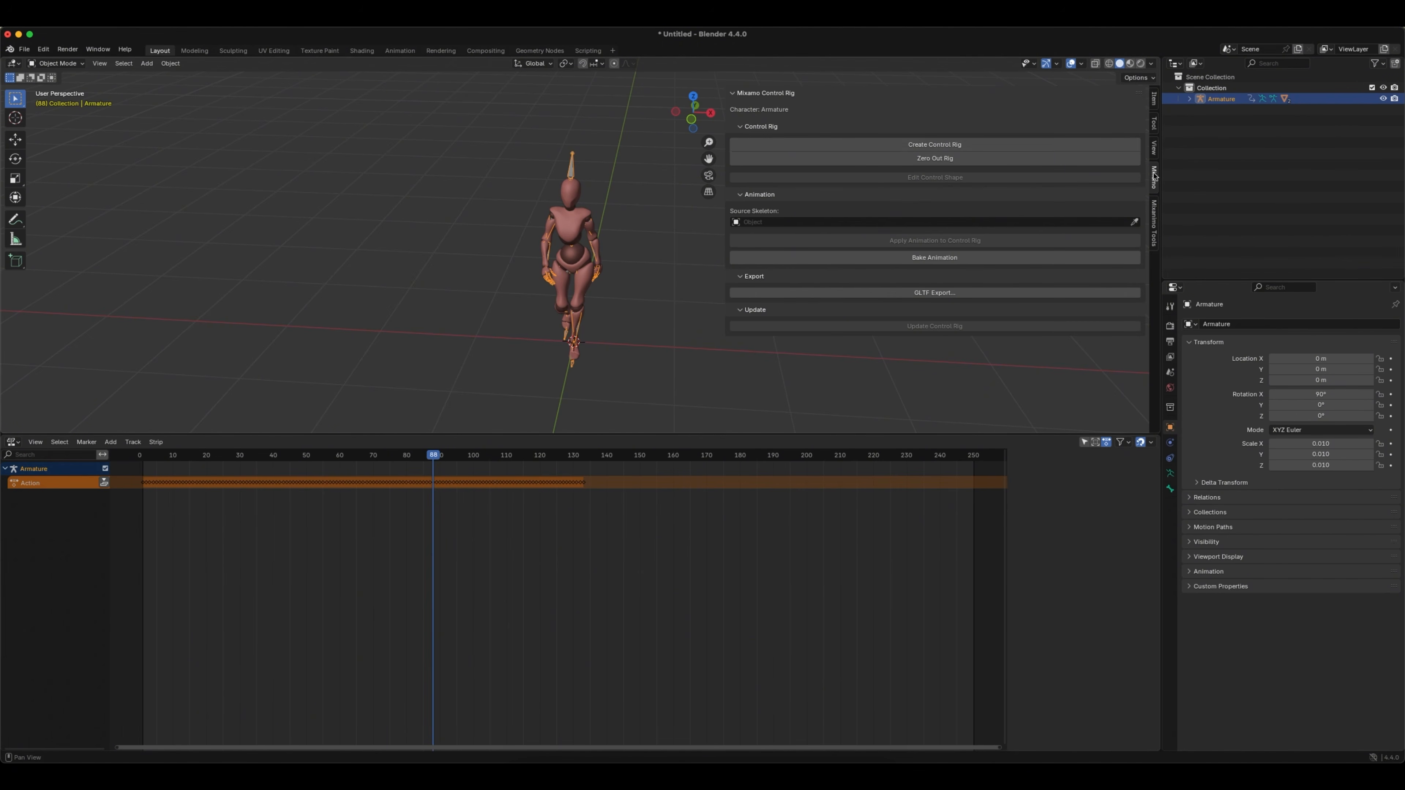
click(929, 147)
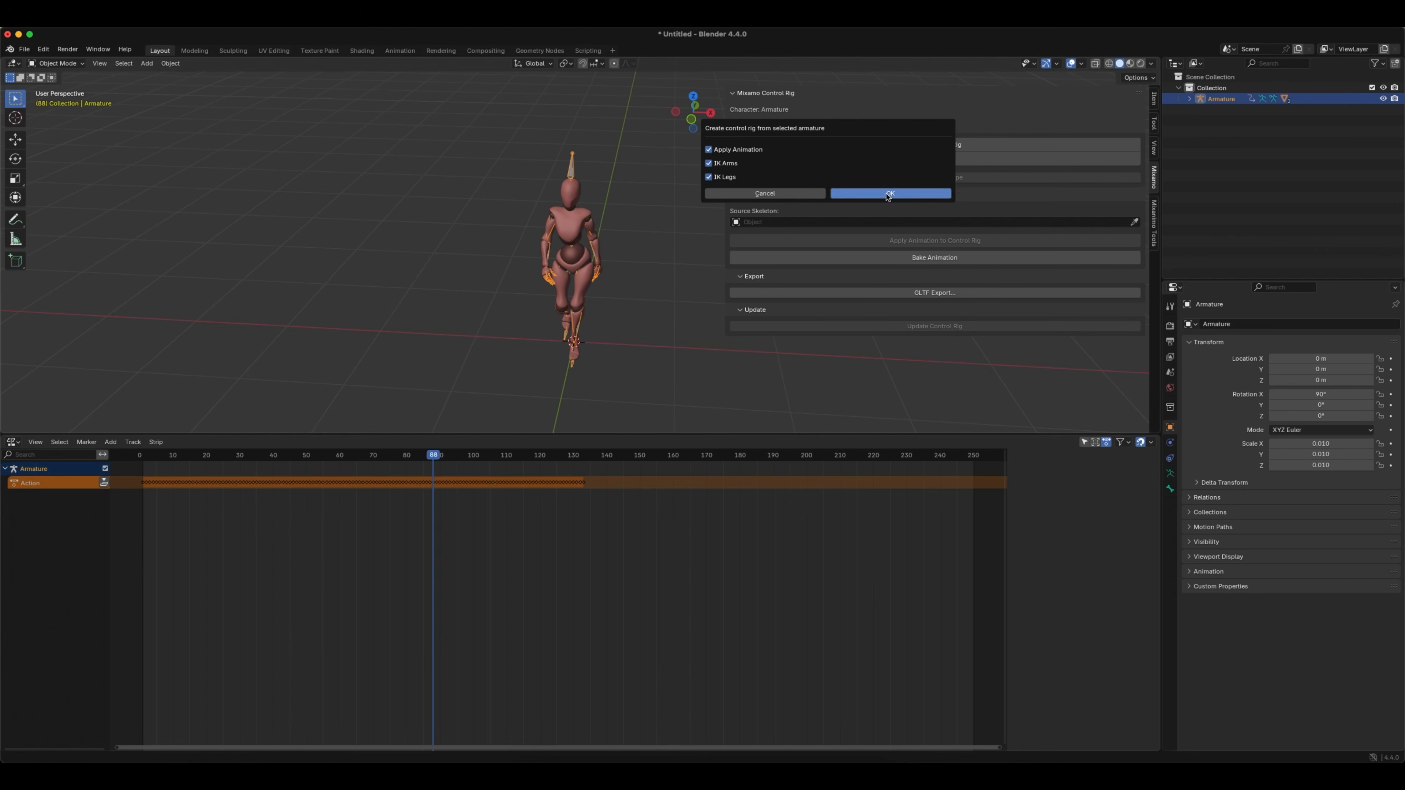
key(Return)
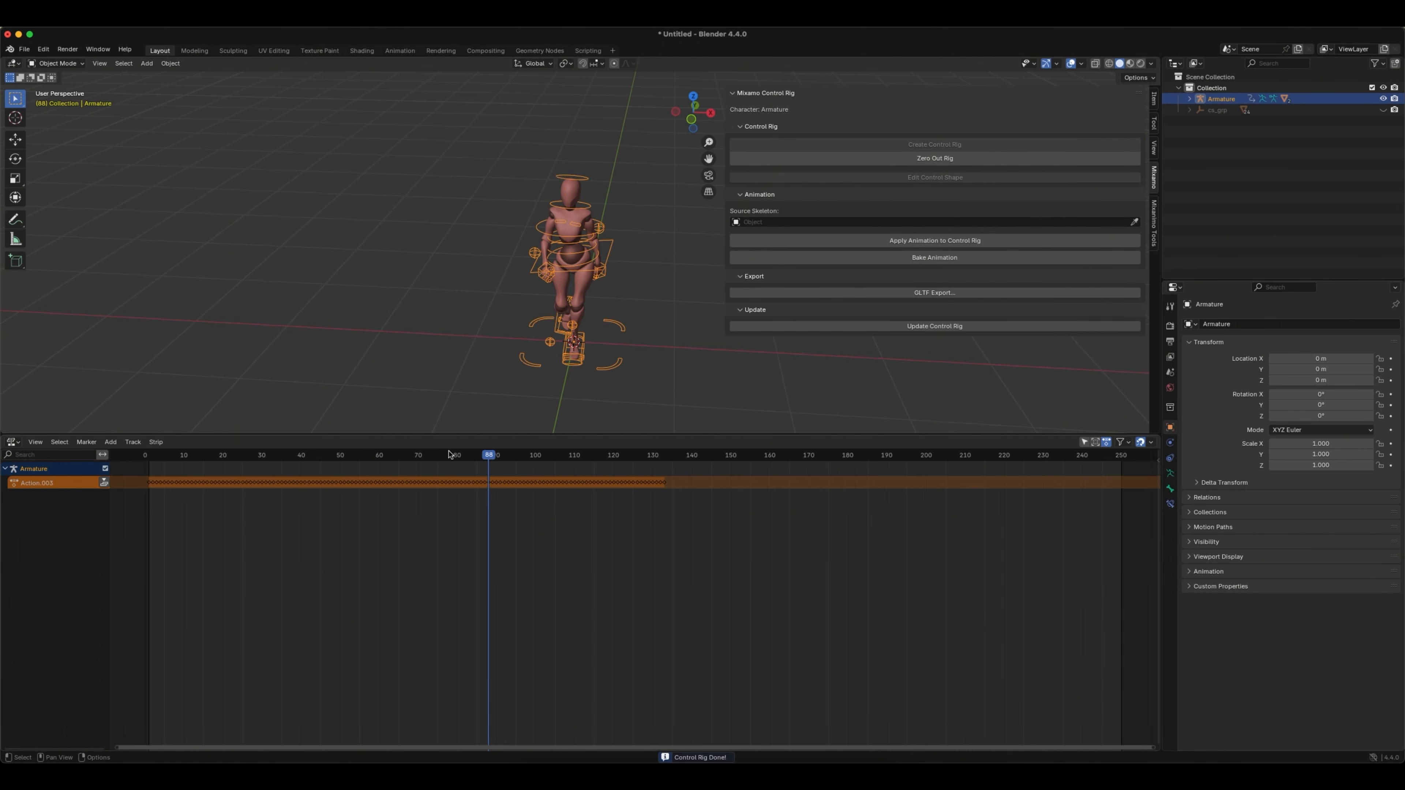
- Hide the viewport sidebar and play the control-rigged animation from the start to check the motion
key(n)
drag(488, 457, 147, 455)
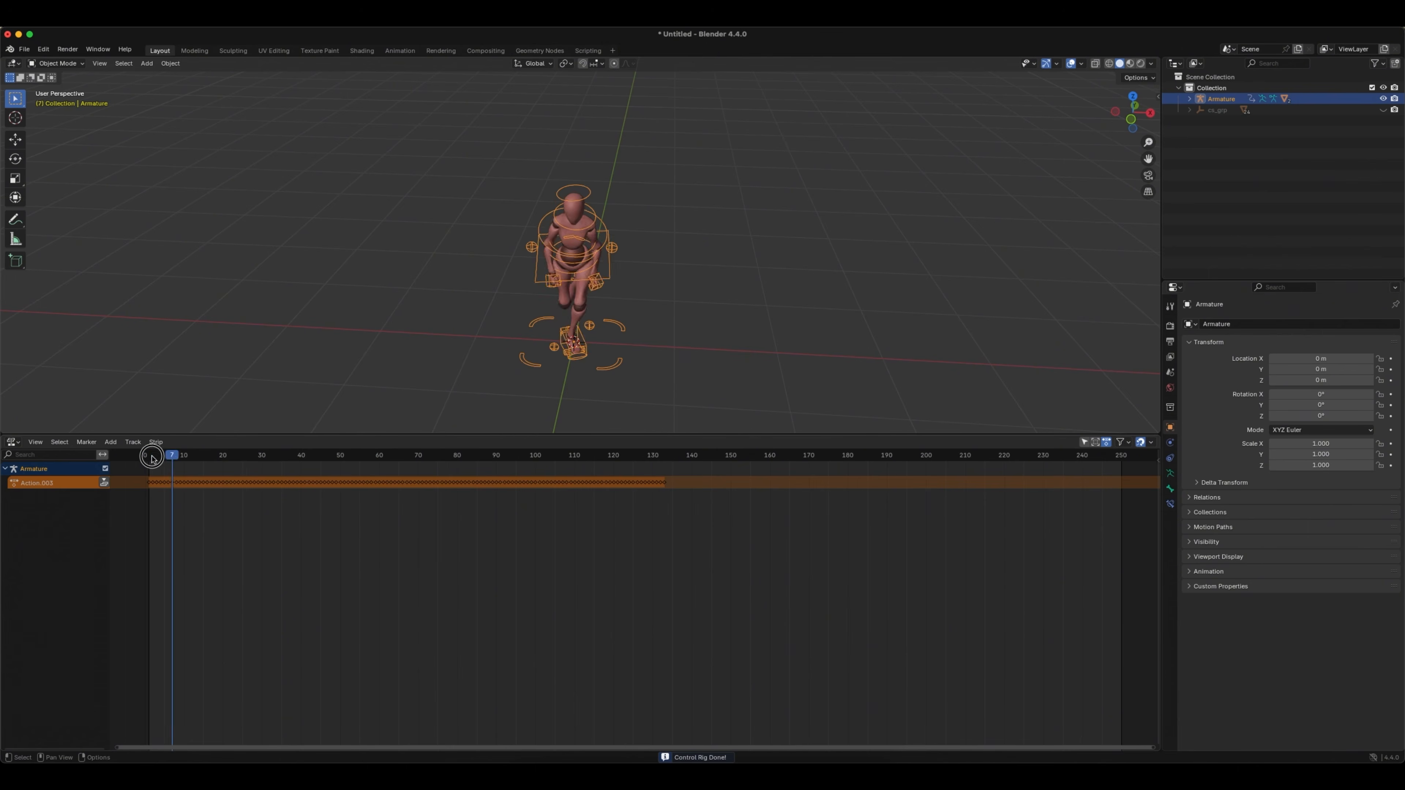
key(space)
middle_drag(601, 301, 612, 299)
scroll(612, 299, right, 3)
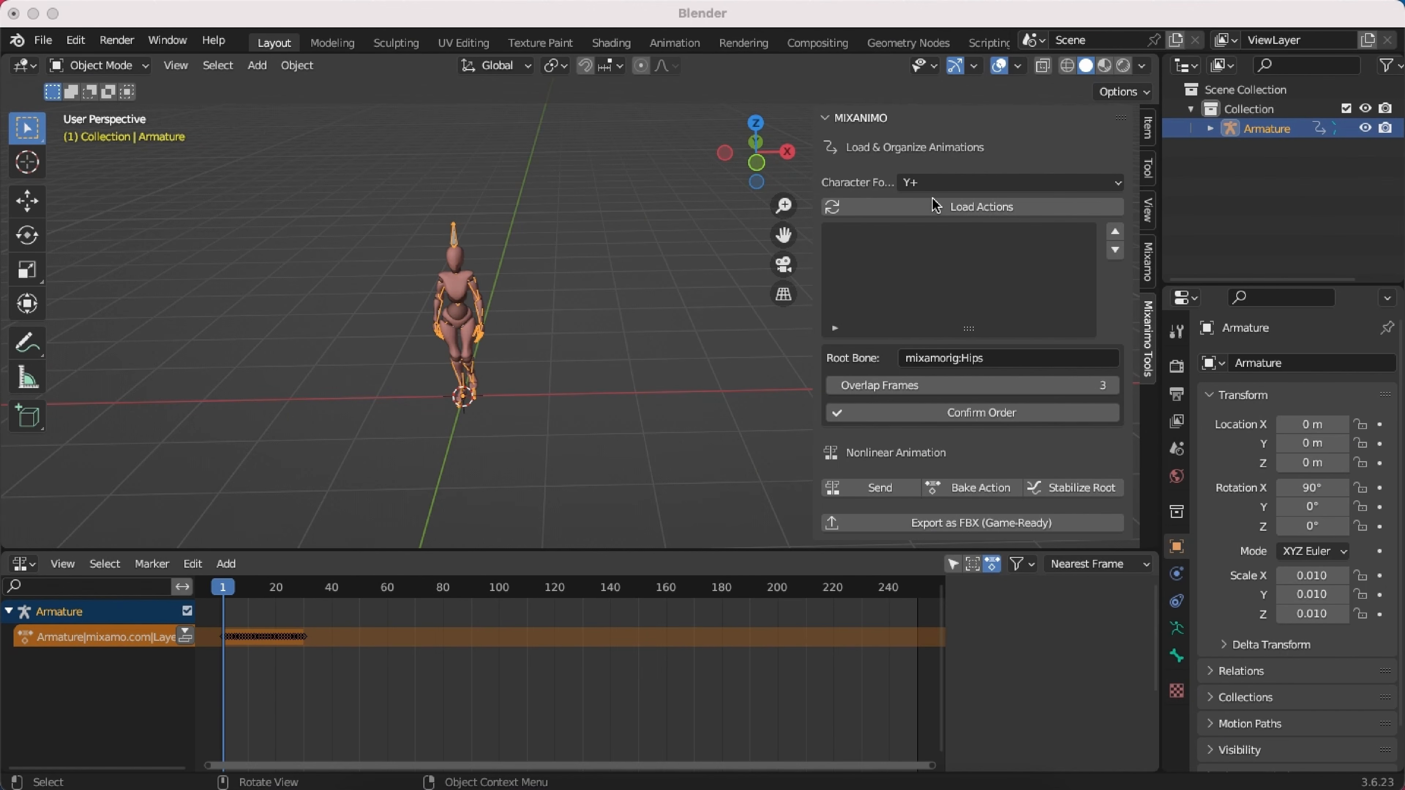
- Load the walking armature's action into the Mixanimo list, set it to repeat 3 times and confirm the order
click(935, 206)
drag(811, 267, 662, 267)
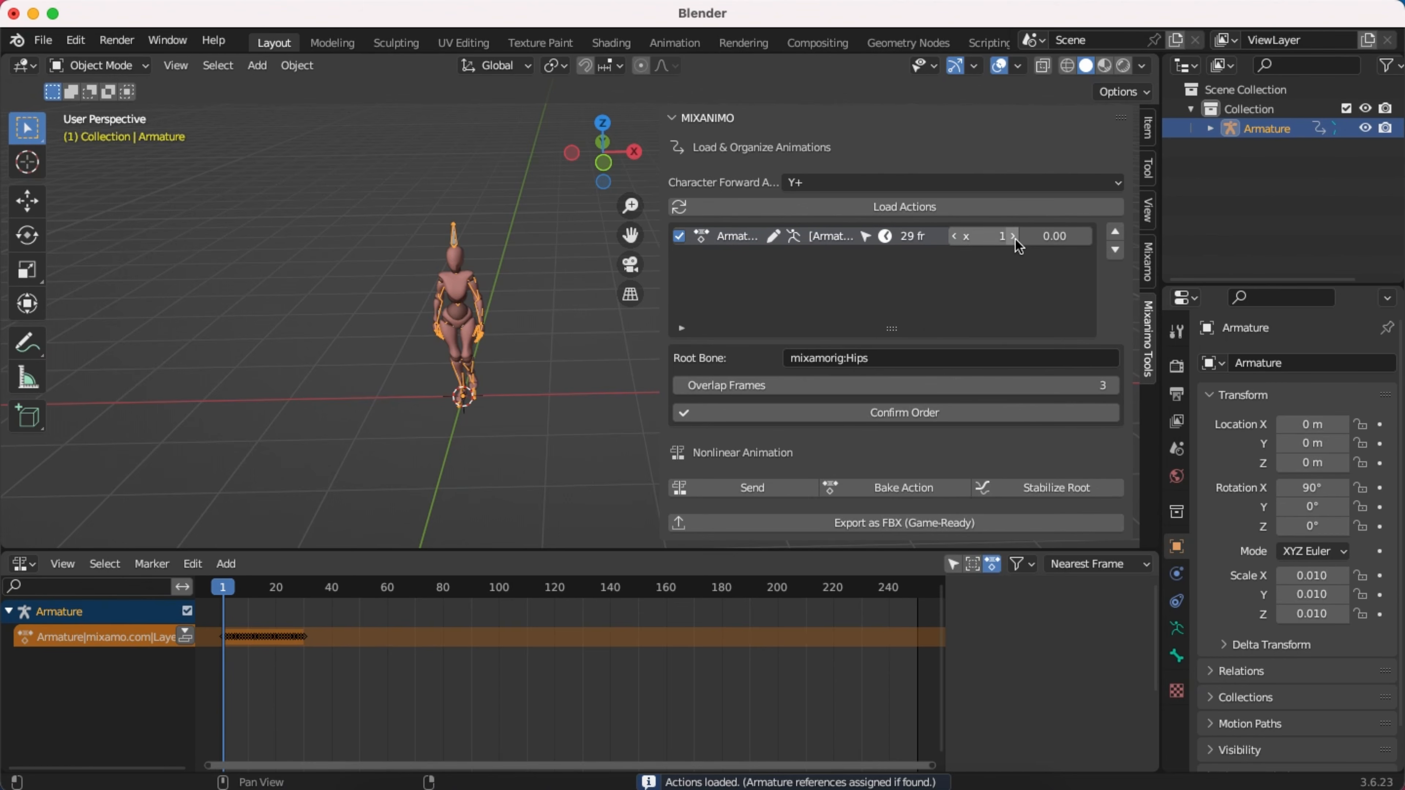
click(918, 416)
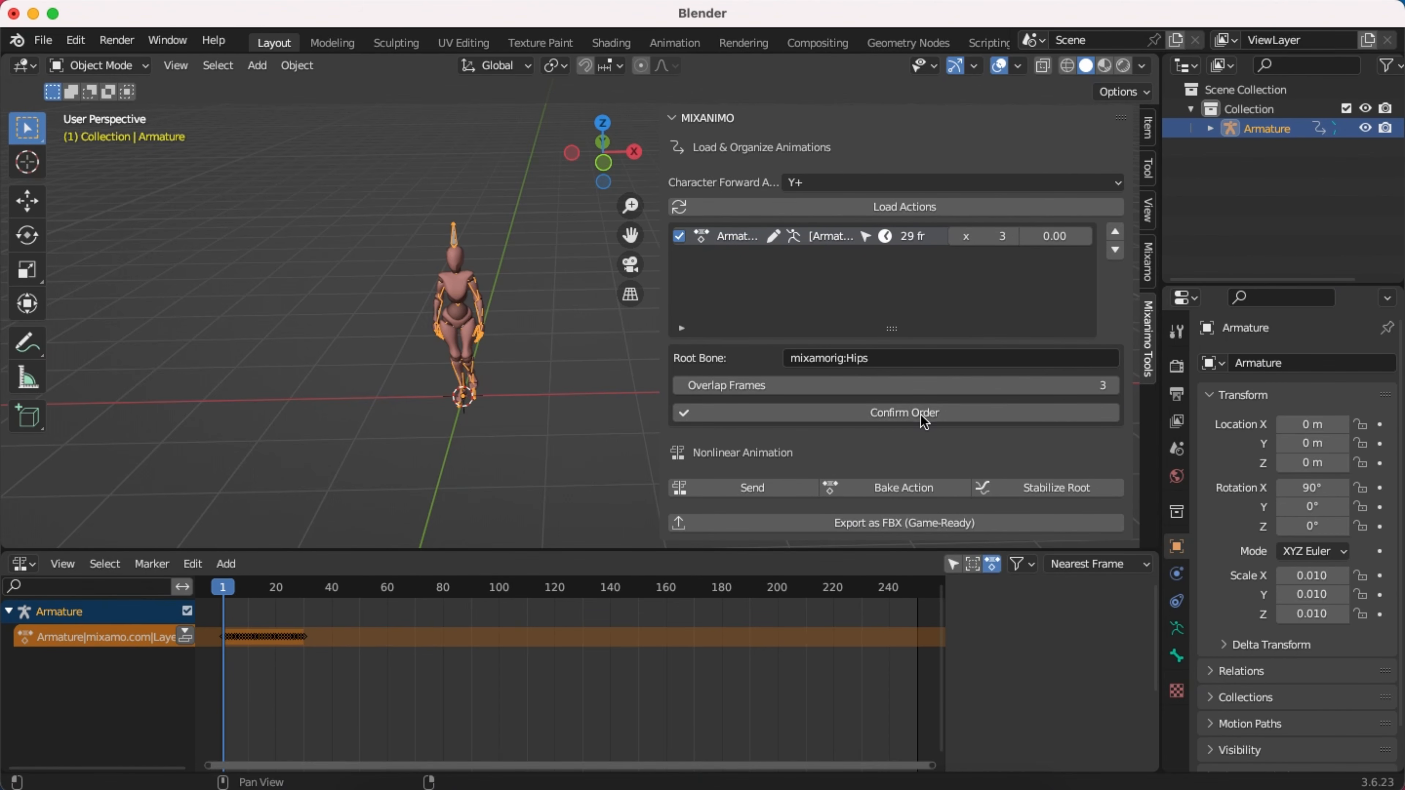
- Send the repeated walk to the Nonlinear Animation, bake it, and replace the source strips with the baked action's strip
click(772, 490)
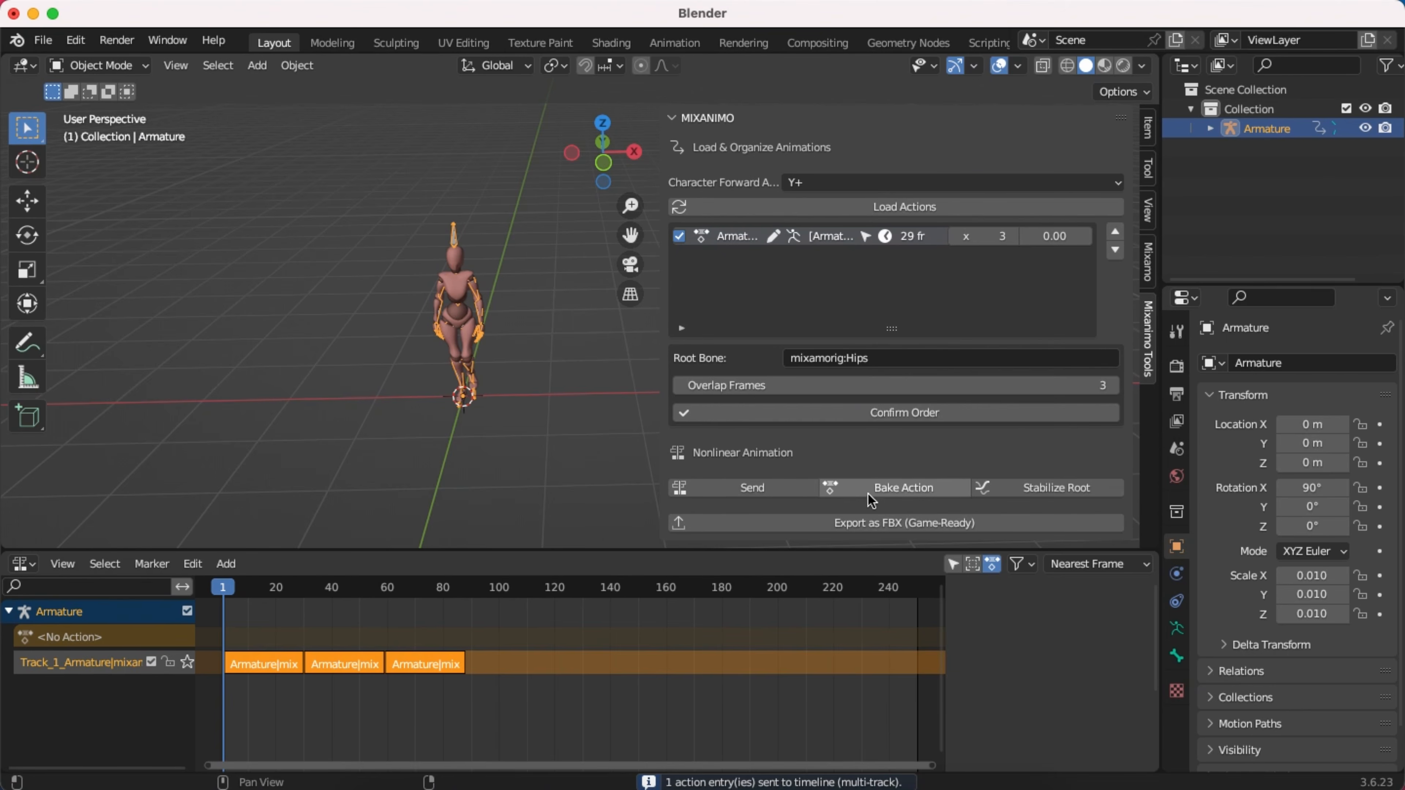
click(880, 496)
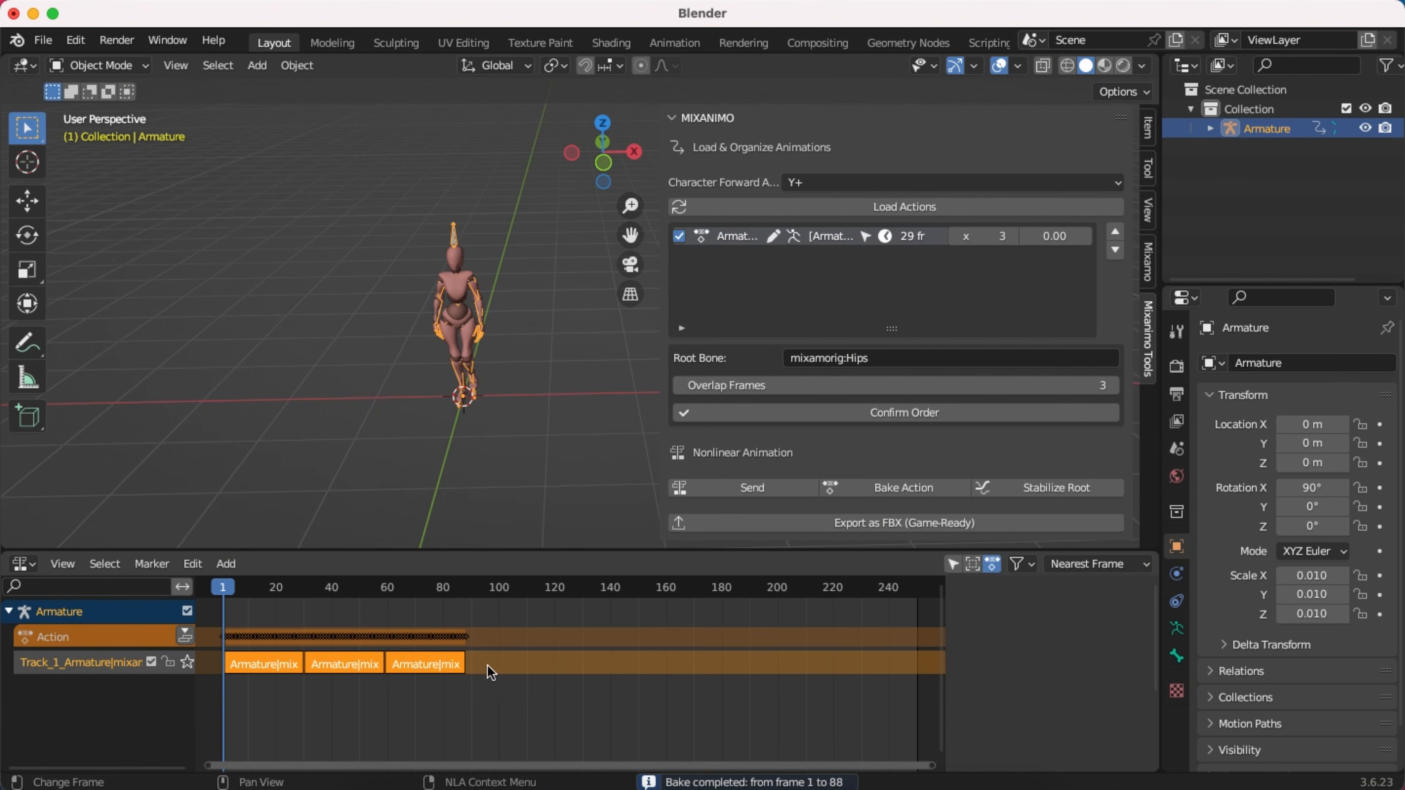
drag(487, 667, 323, 672)
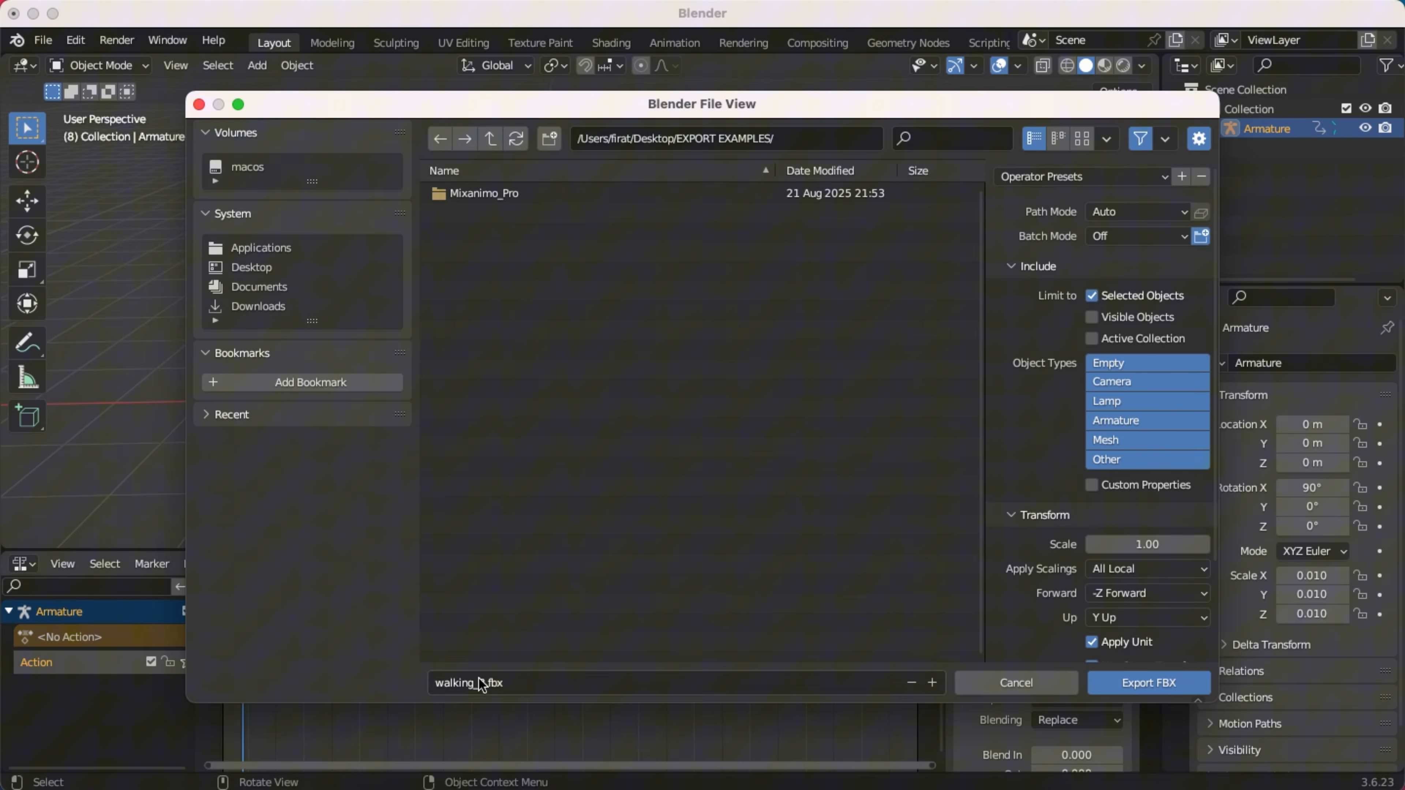
click(482, 682)
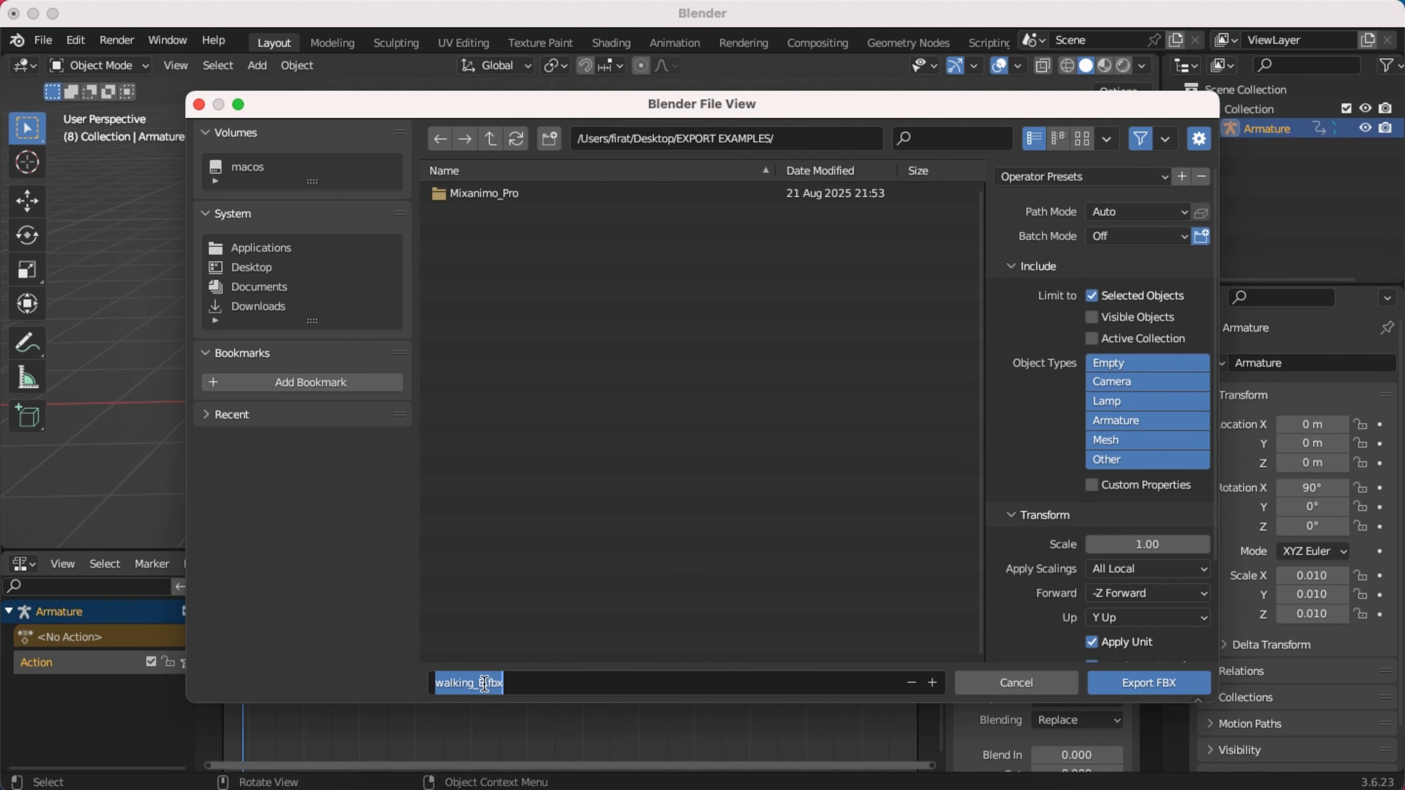
drag(483, 682, 381, 673)
key(BackSpace)
text(BLEND)
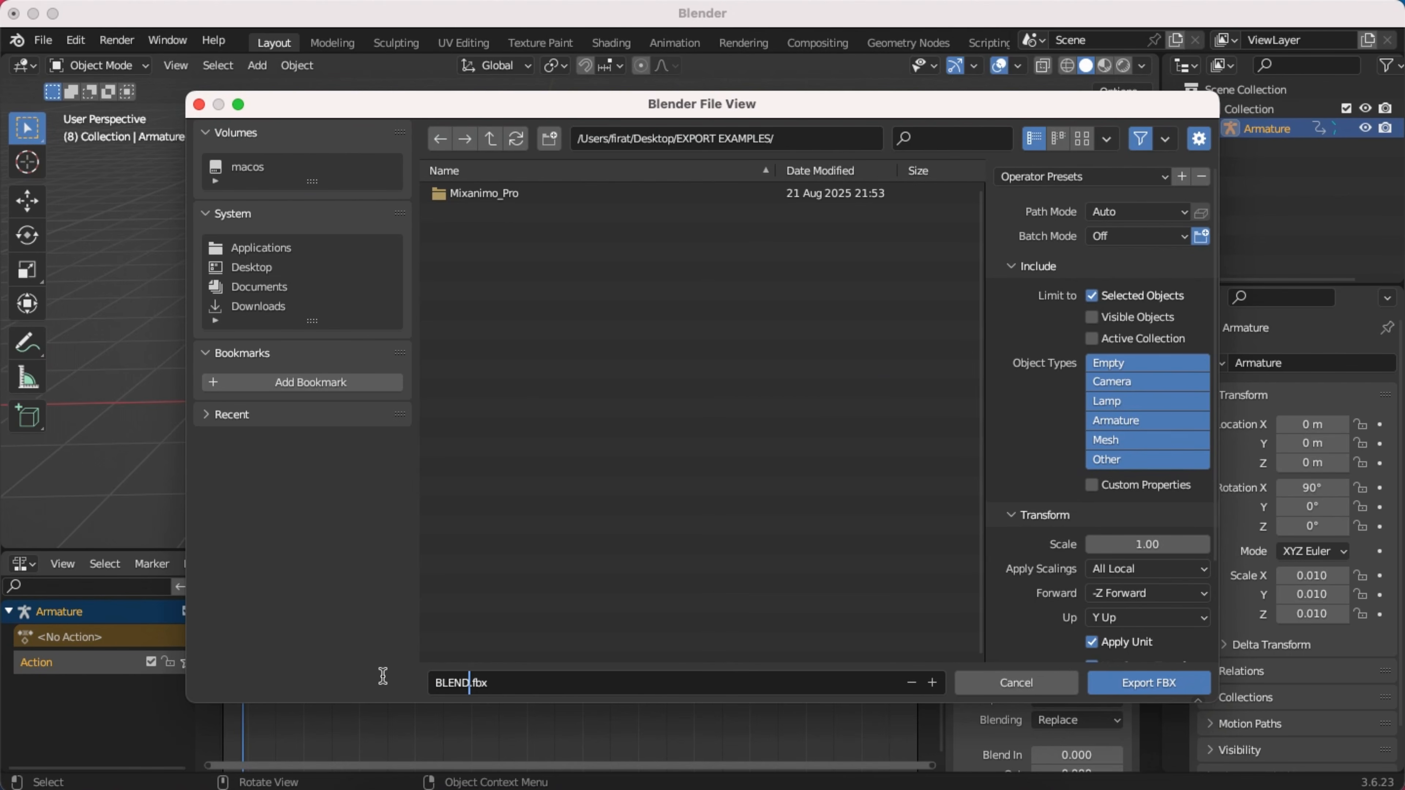
key(Escape)
key(Escape)
- Select the whole character and export it with the standard FBX exporter to the EXPORT EXAMPLES folder as BLEND_FBX.fbx
drag(352, 181, 554, 471)
click(43, 40)
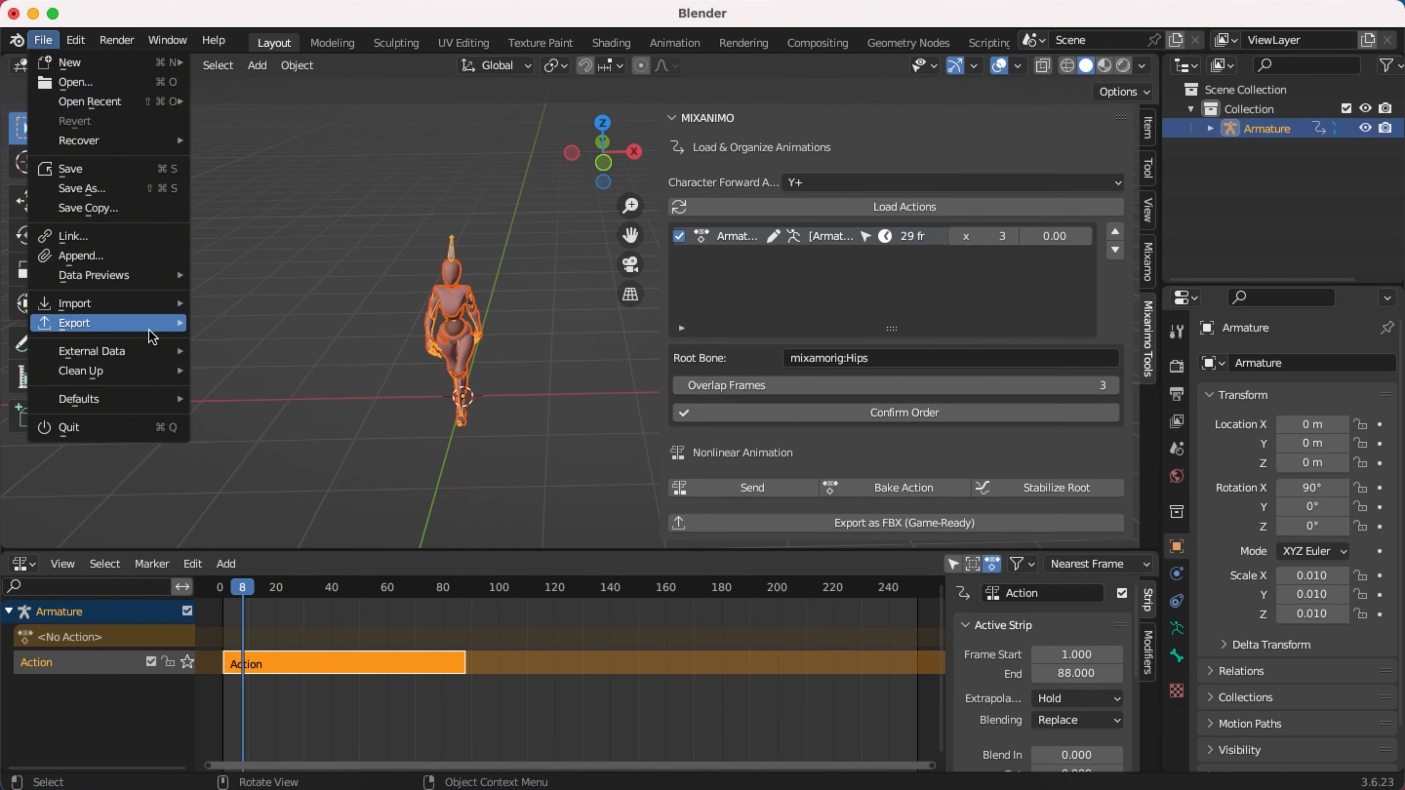
mouse_move(138, 324)
click(354, 497)
click(480, 684)
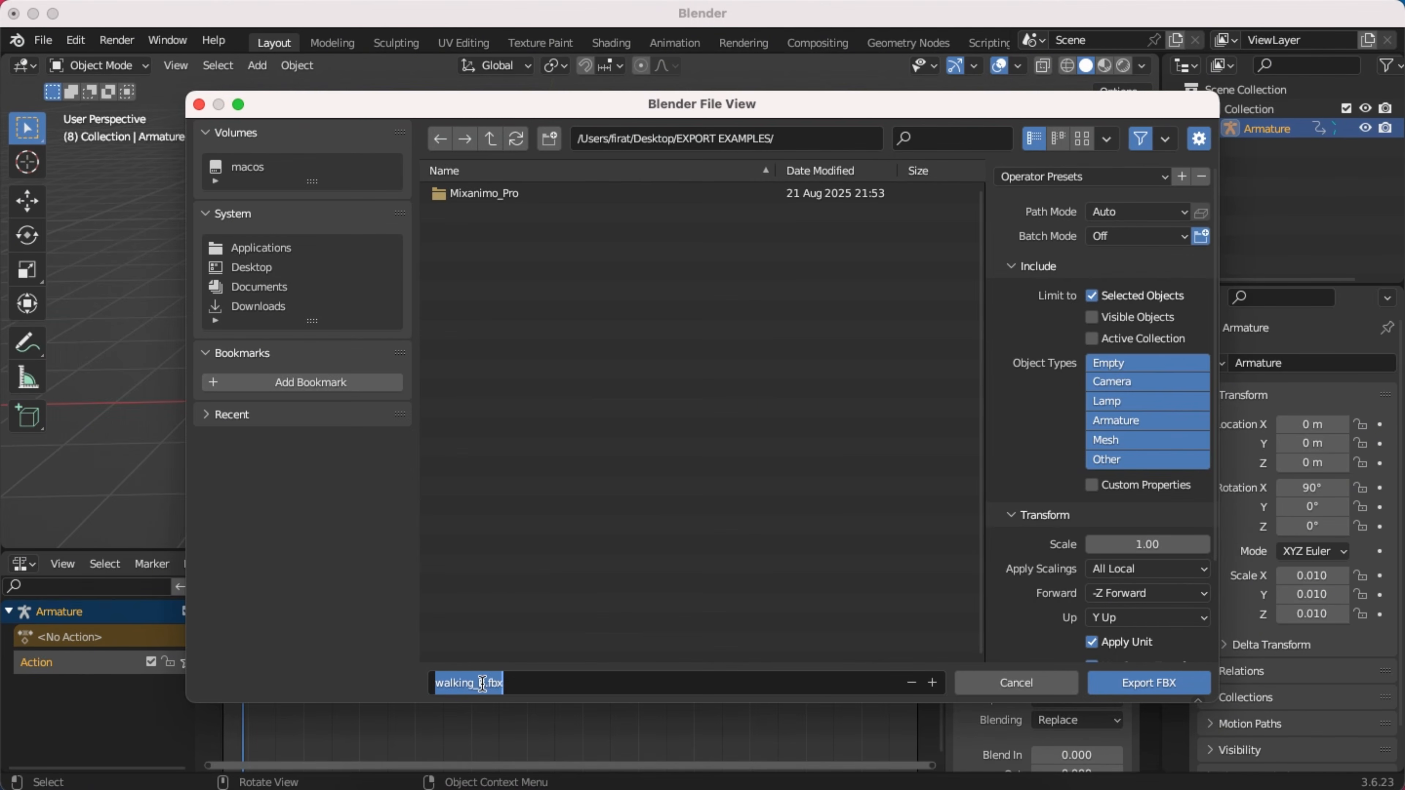
drag(481, 684, 428, 682)
text(BLEND_FBX)
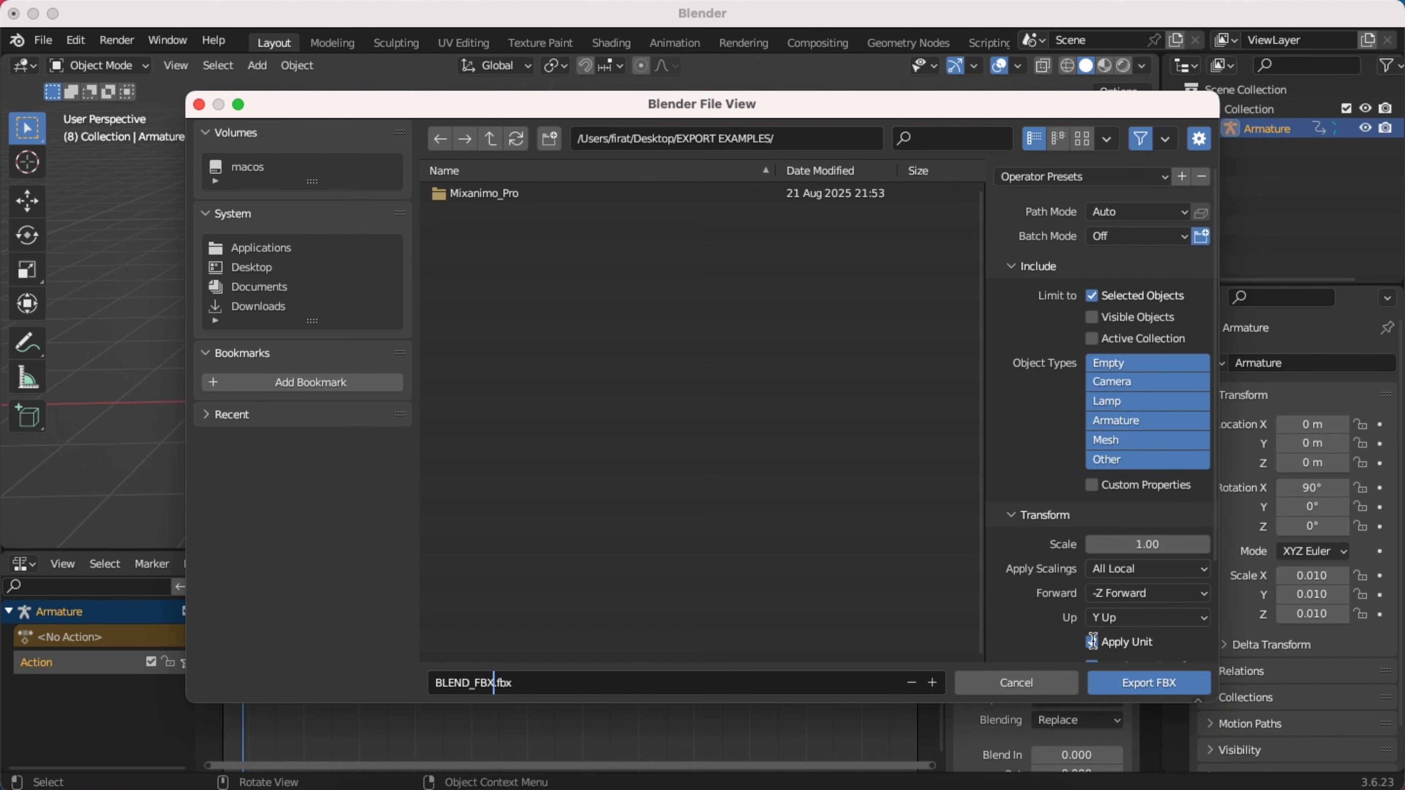
click(1123, 679)
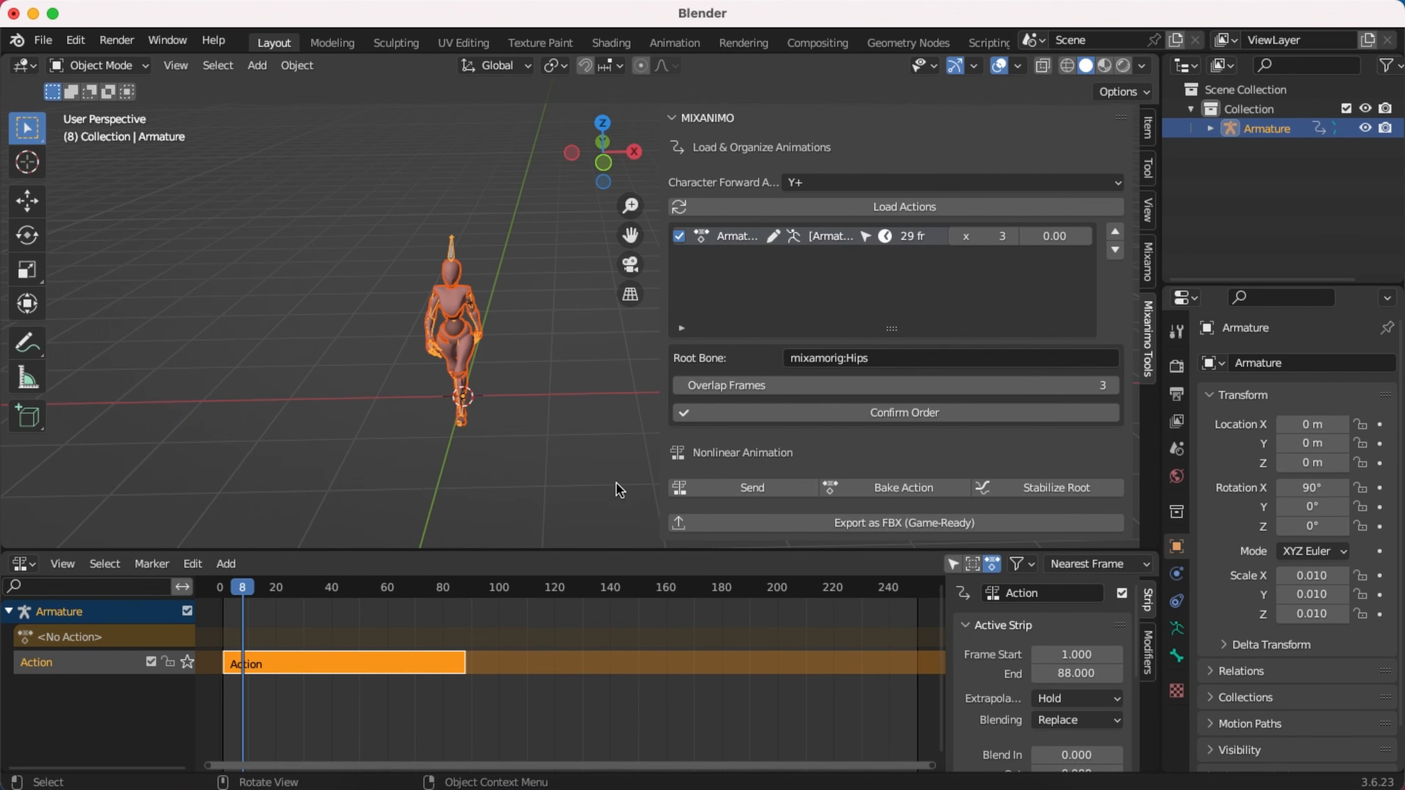
- Export the character with Mixanimo's game-ready FBX exporter as mixanimo_FBX.fbx
click(817, 524)
click(489, 684)
drag(520, 683, 489, 681)
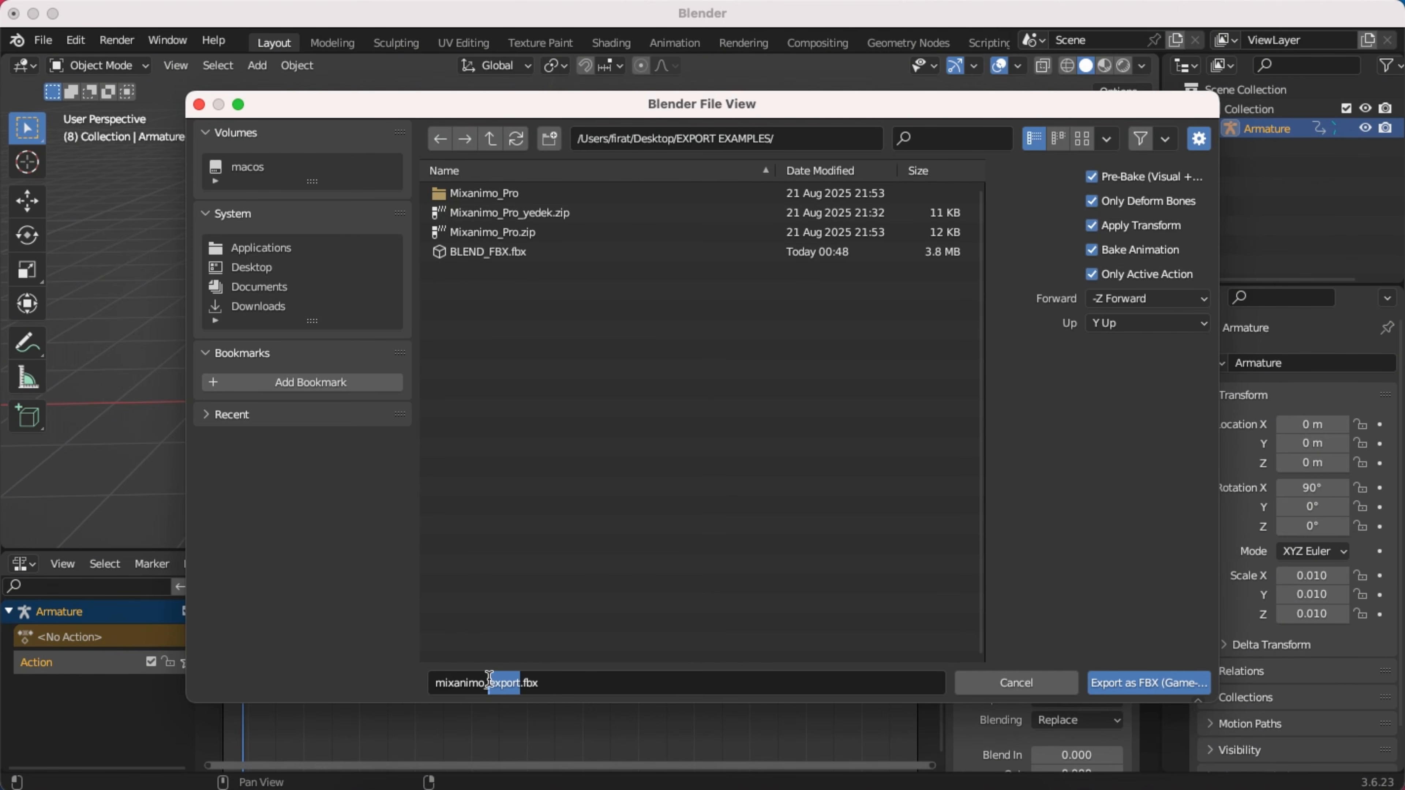
text(FBX)
click(1113, 676)
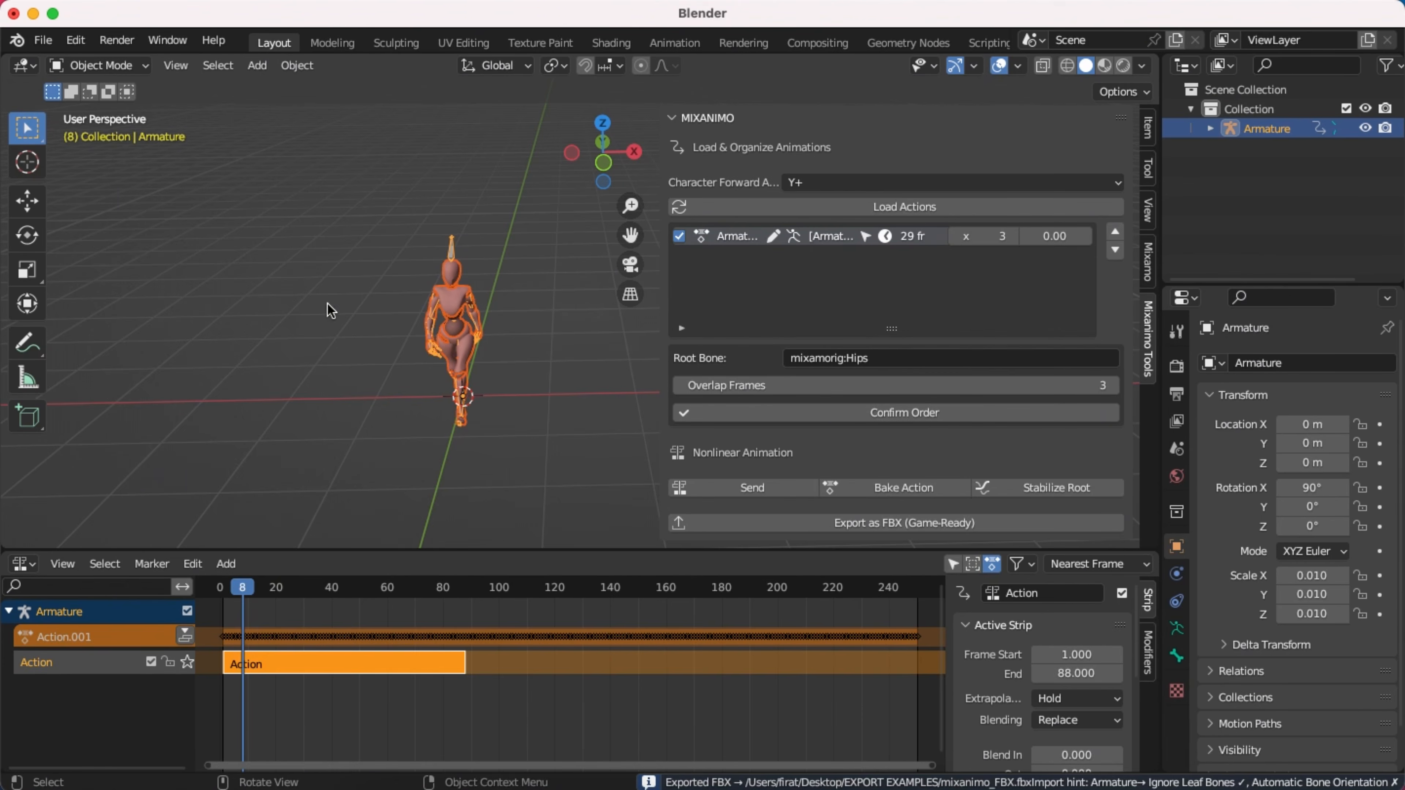
- Delete the exported character from the scene and enlarge the 3D viewport
drag(329, 200, 547, 479)
key(Delete)
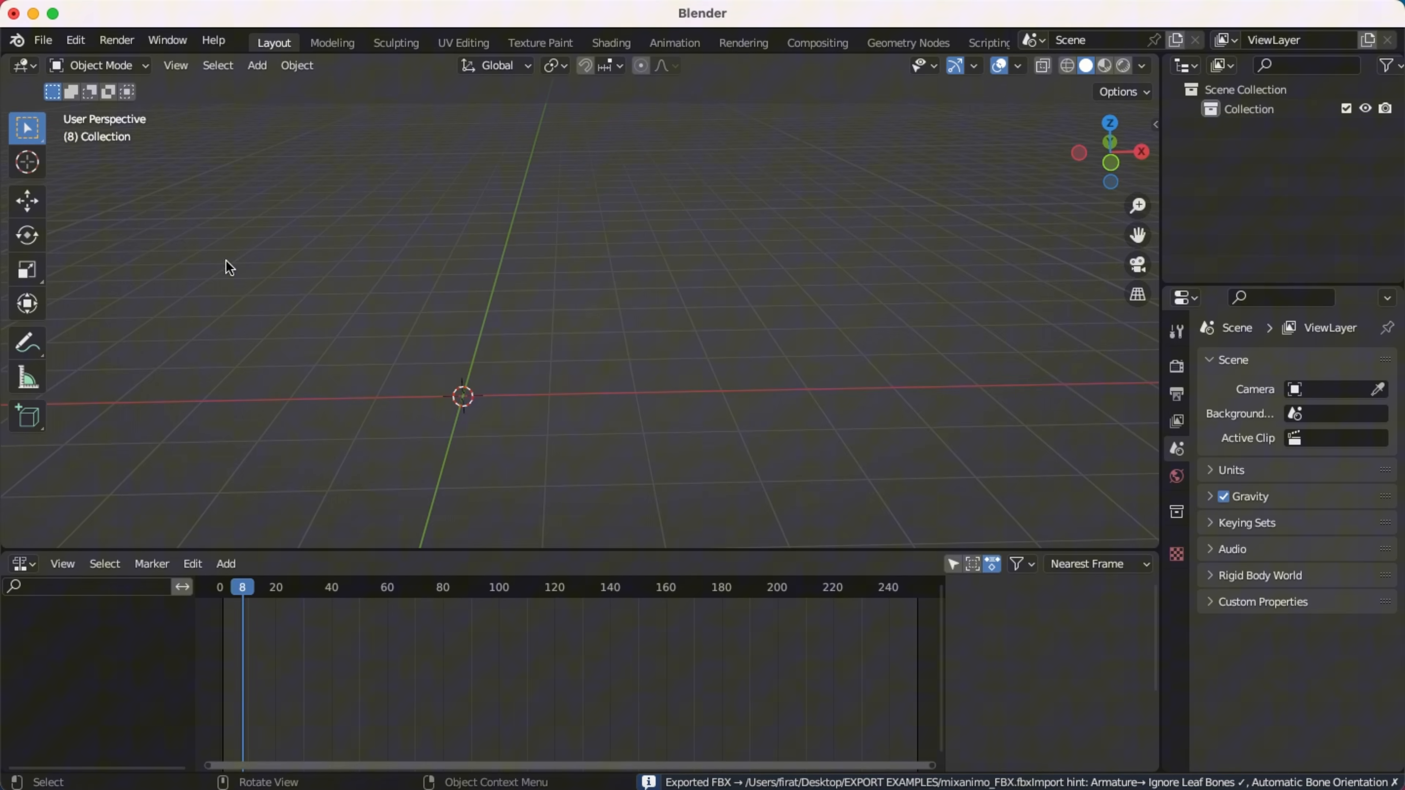
drag(307, 551, 307, 685)
- Import the standard export BLEND_FBX.fbx into the empty scene
click(43, 40)
mouse_move(74, 303)
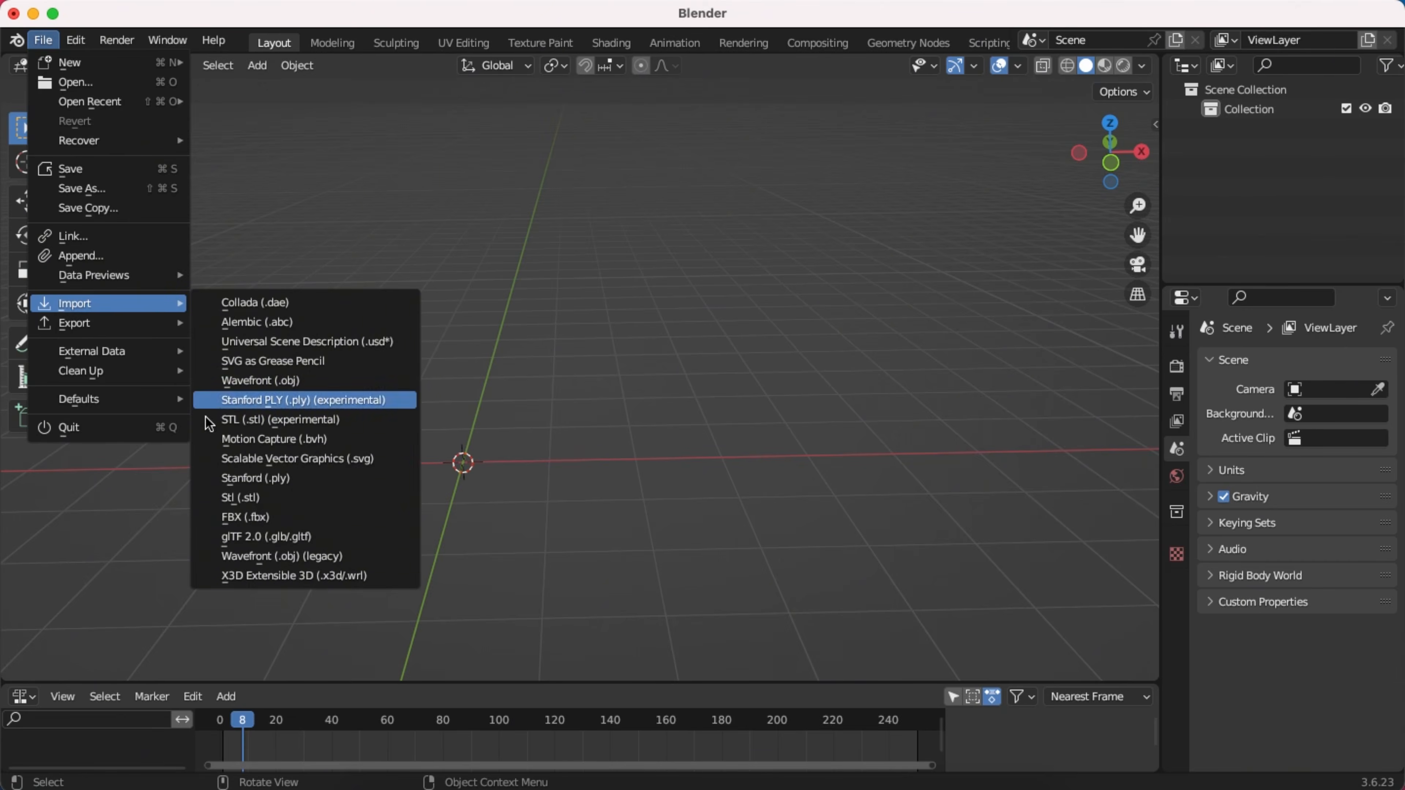
click(254, 314)
double_click(482, 232)
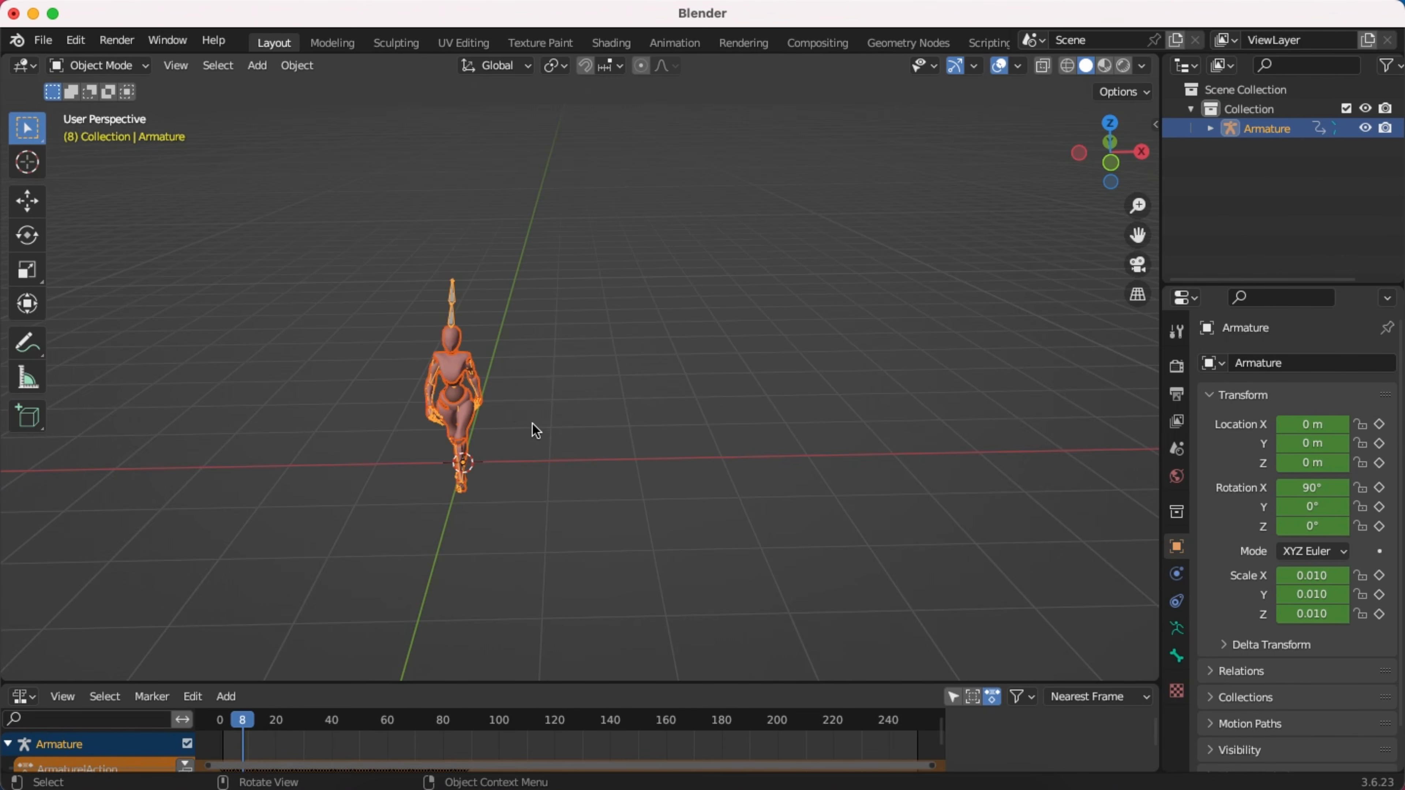
- Examine the imported armature's head bones from several angles and play its walk animation to frame 38
middle_drag(532, 423, 445, 430)
scroll(484, 321, up, 4)
shift+middle_drag(473, 264, 554, 289)
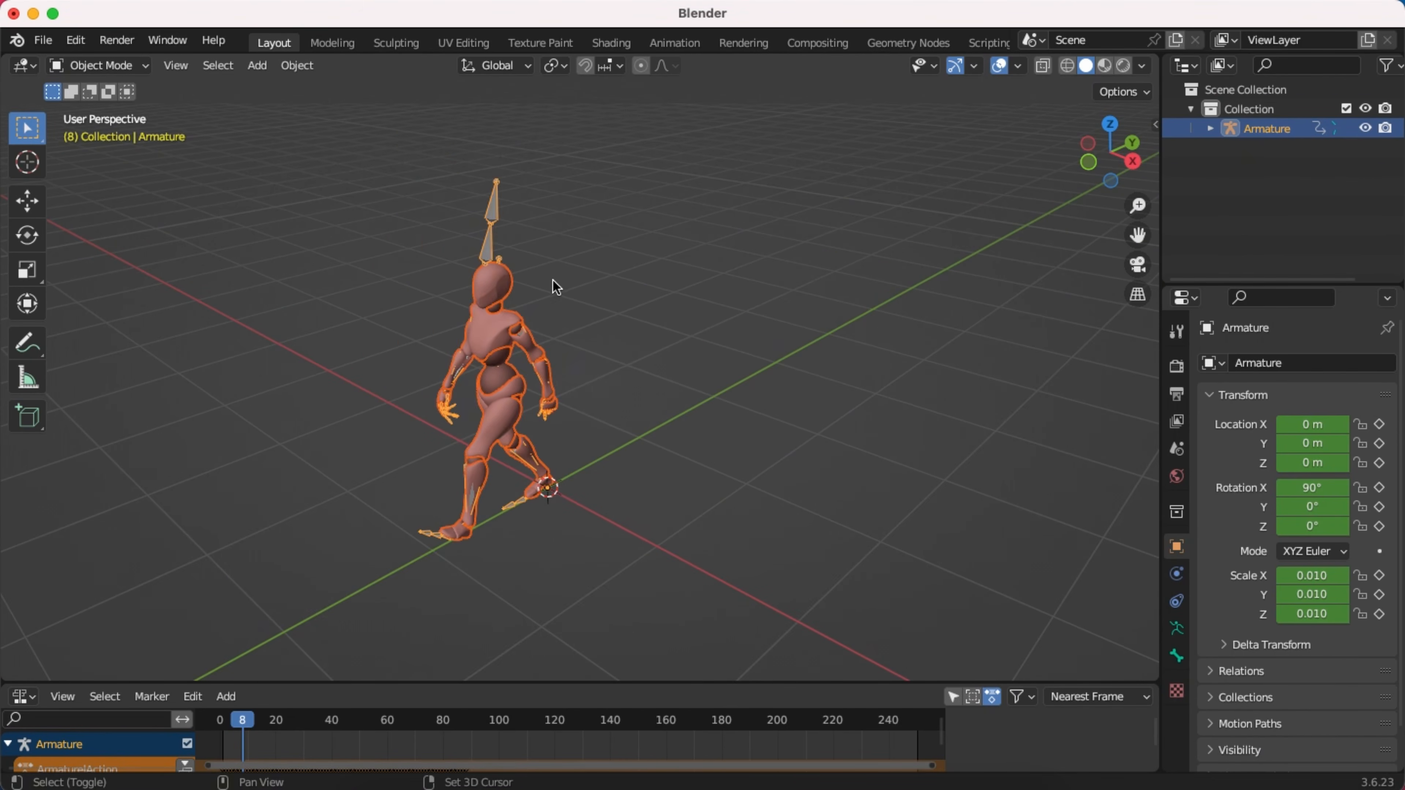
click(432, 151)
drag(382, 133, 572, 264)
middle_drag(531, 389, 650, 467)
click(649, 468)
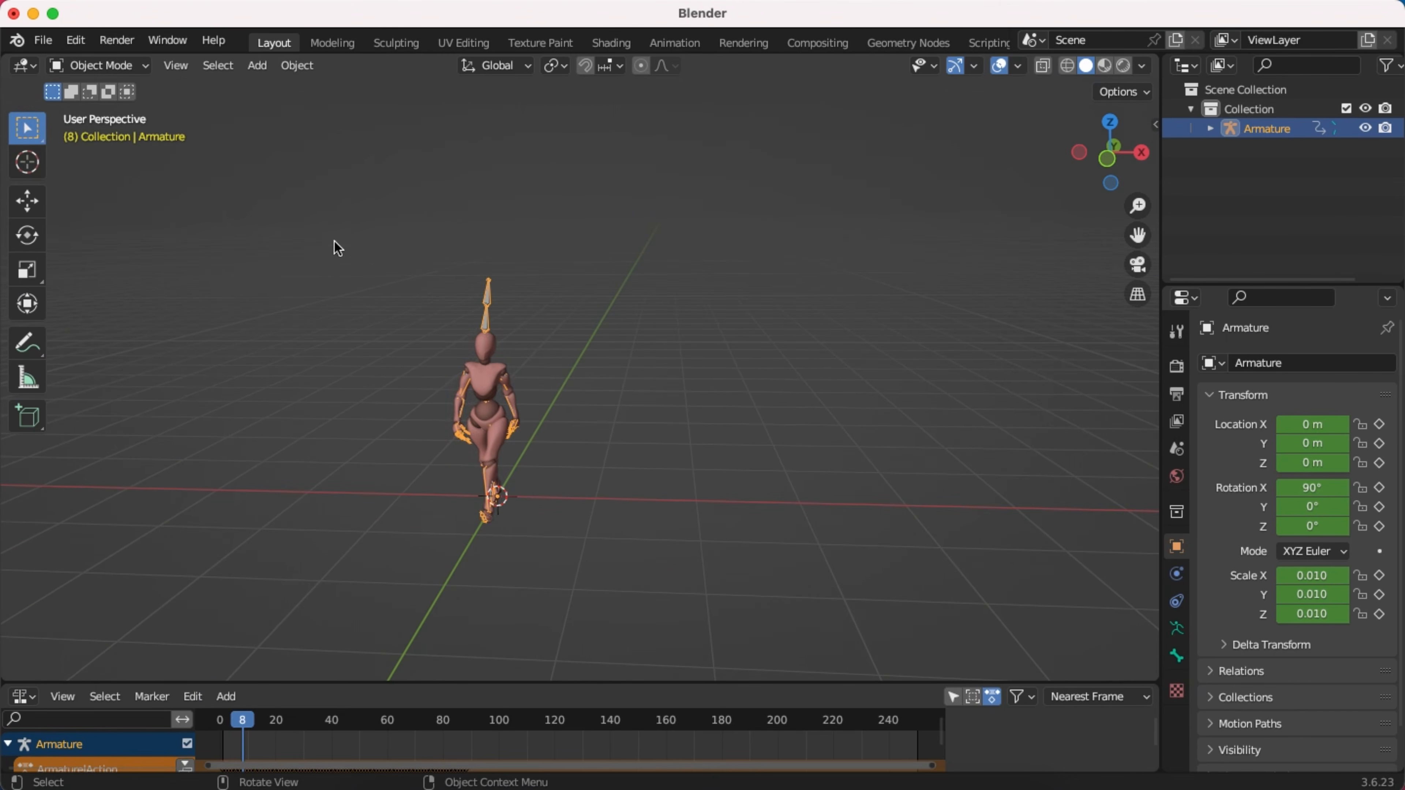
drag(336, 245, 614, 527)
key(space)
key(space)
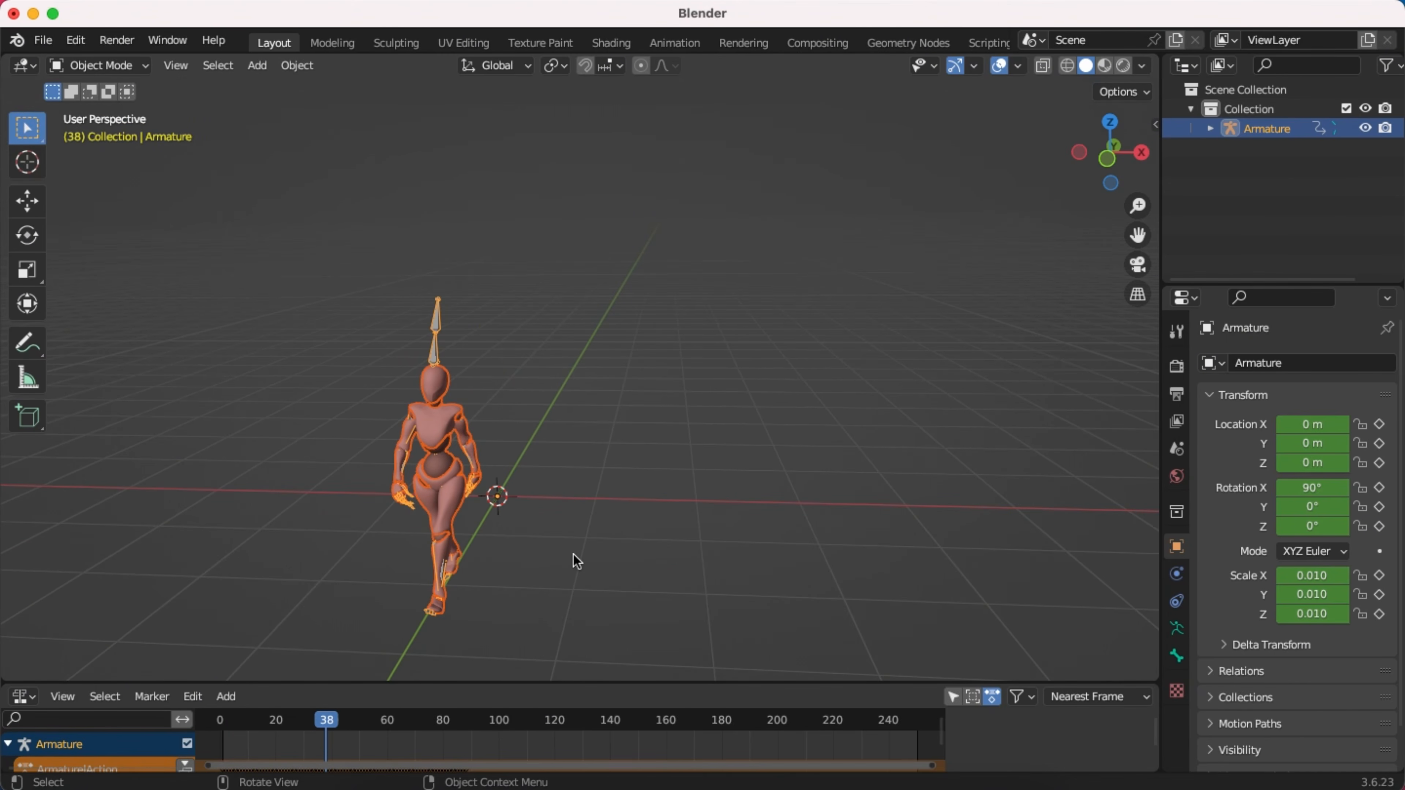
- Examine the extra end bones on the imported character's fingers and feet up close
scroll(420, 531, up, 7)
shift+middle_drag(399, 537, 570, 286)
click(178, 380)
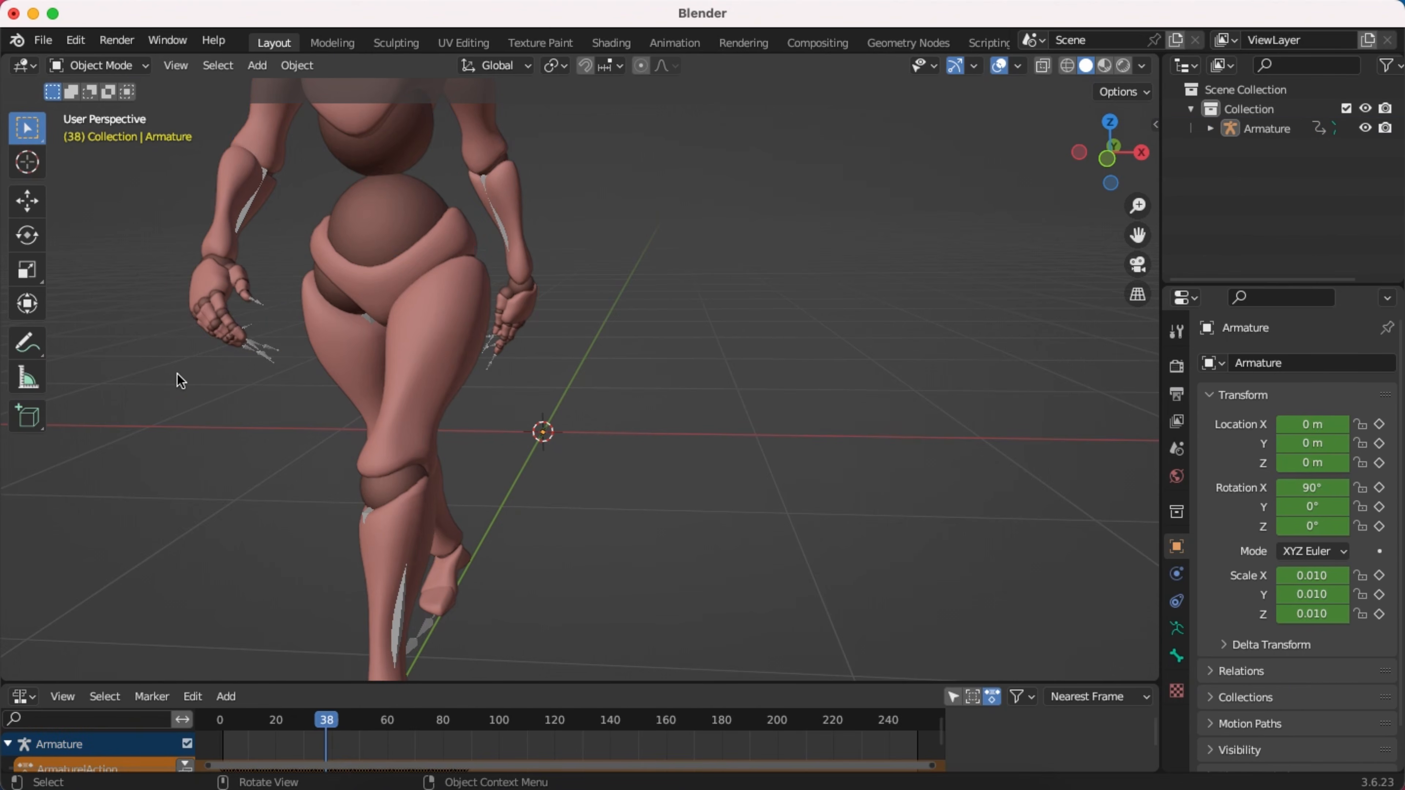
middle_drag(201, 408, 781, 394)
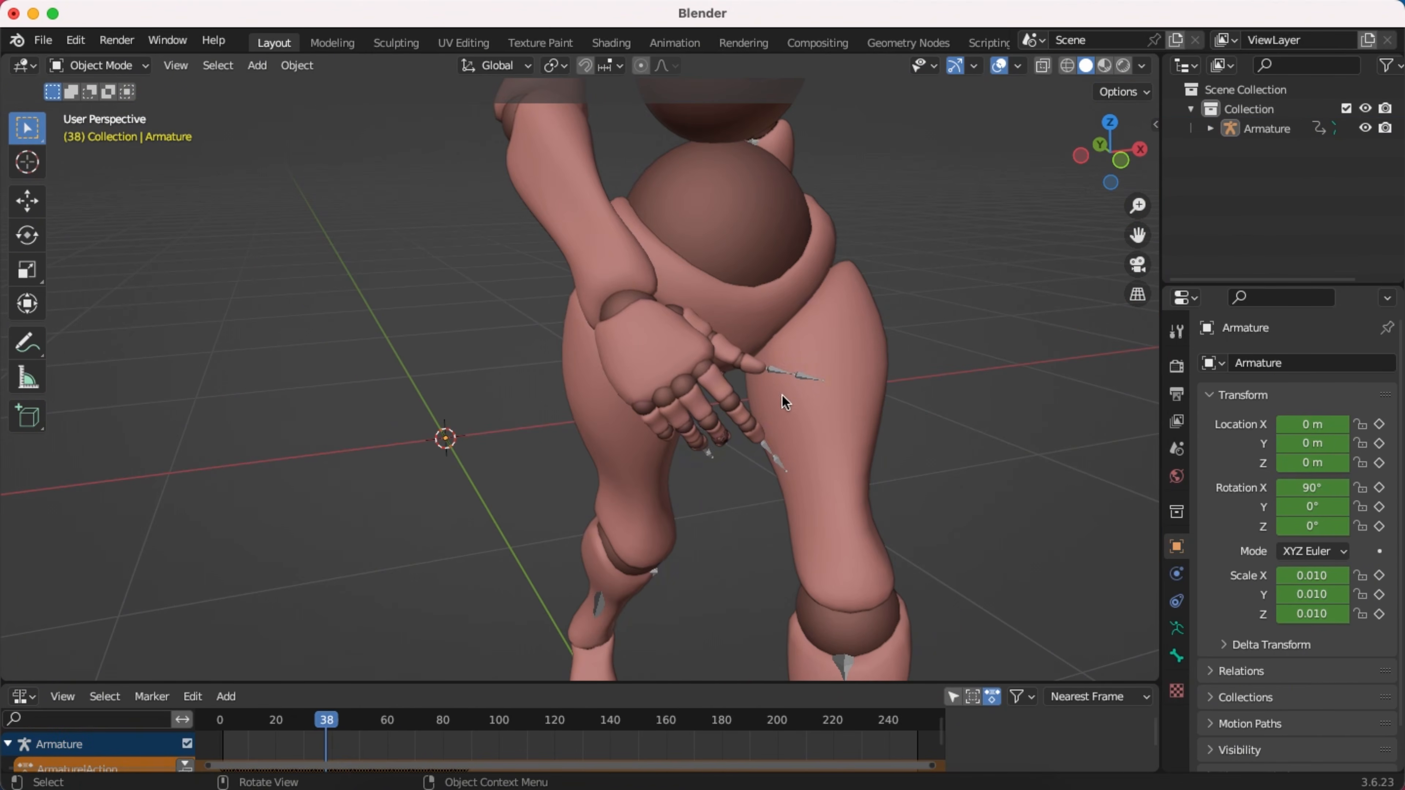
click(801, 380)
shift+middle_drag(708, 550, 659, 302)
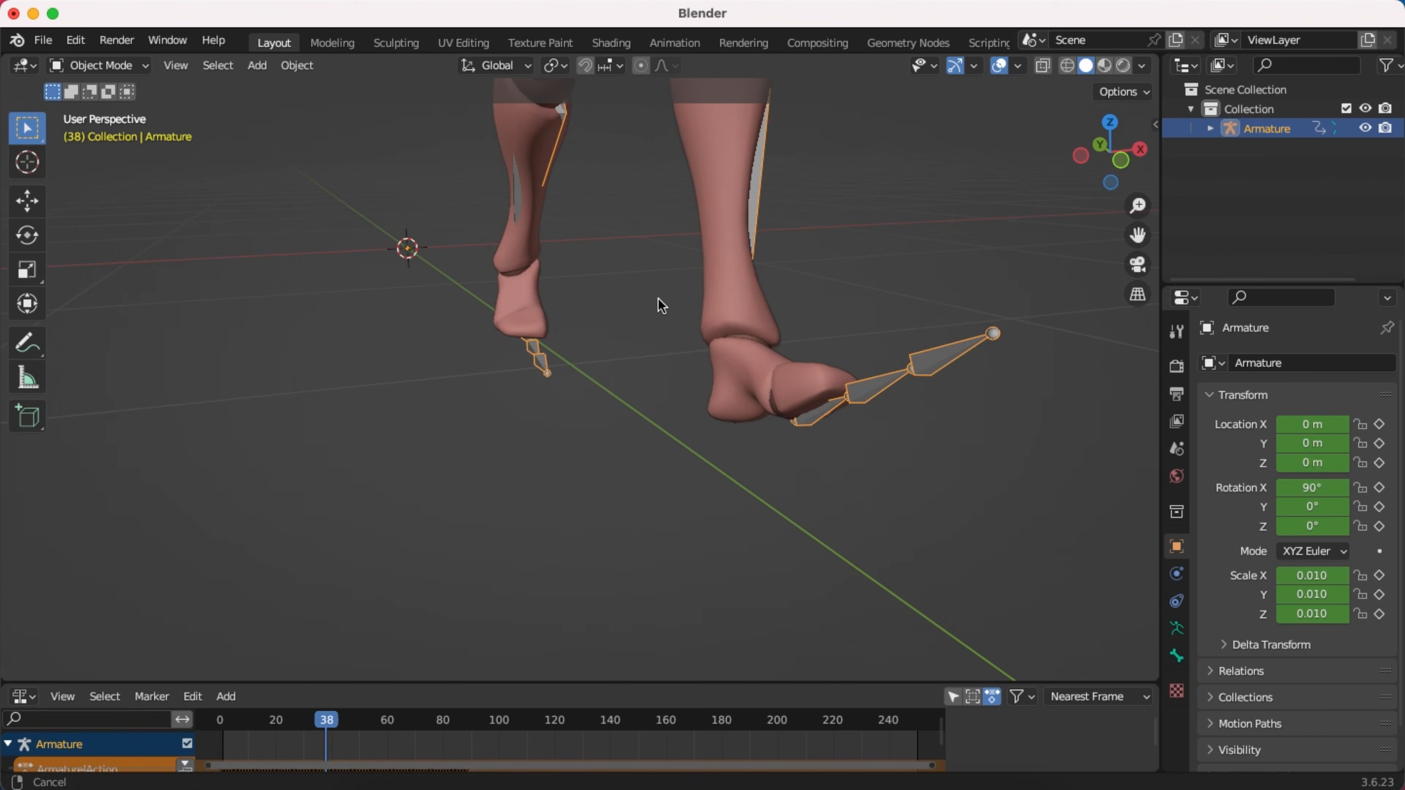
drag(891, 310, 1070, 523)
click(980, 508)
scroll(864, 480, down, 3)
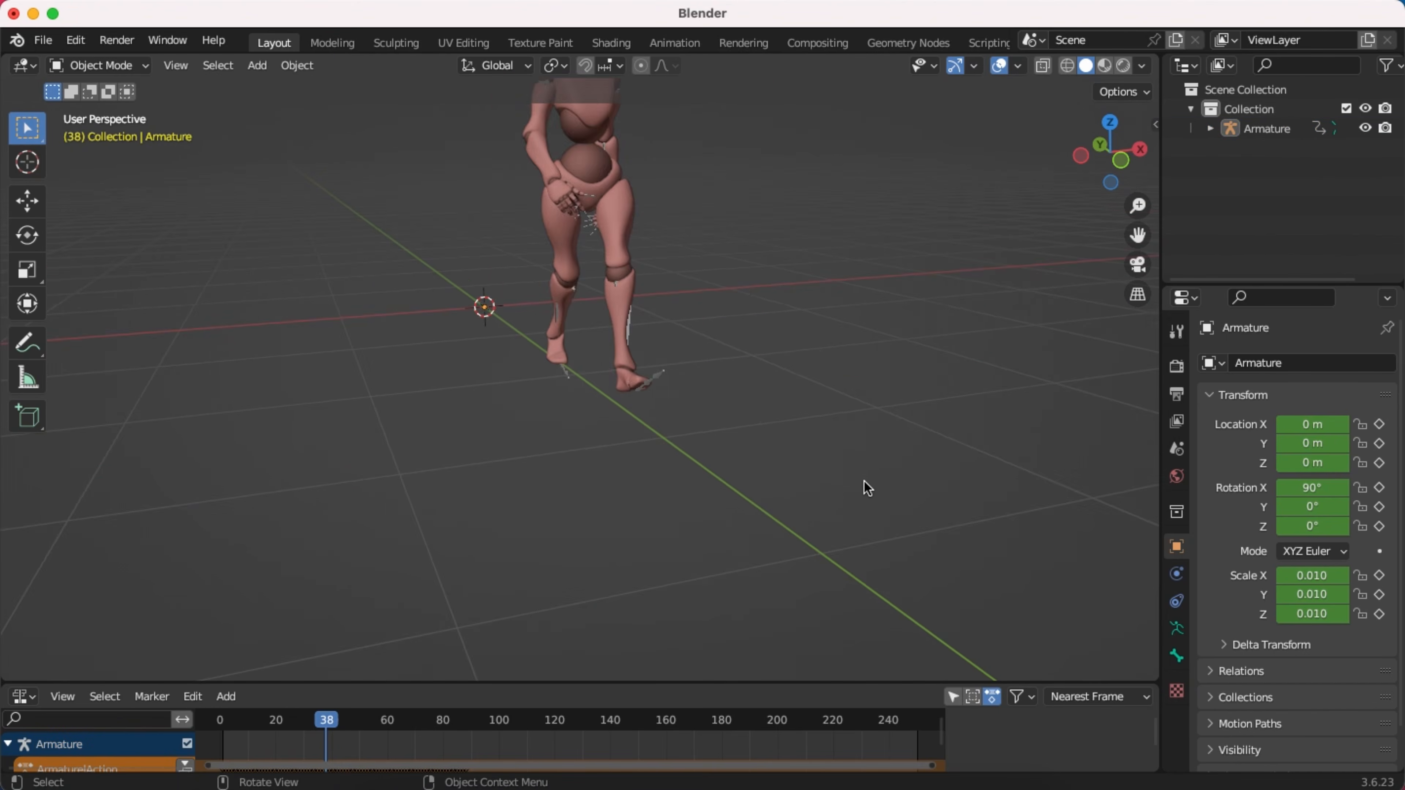
shift+middle_drag(733, 332, 680, 476)
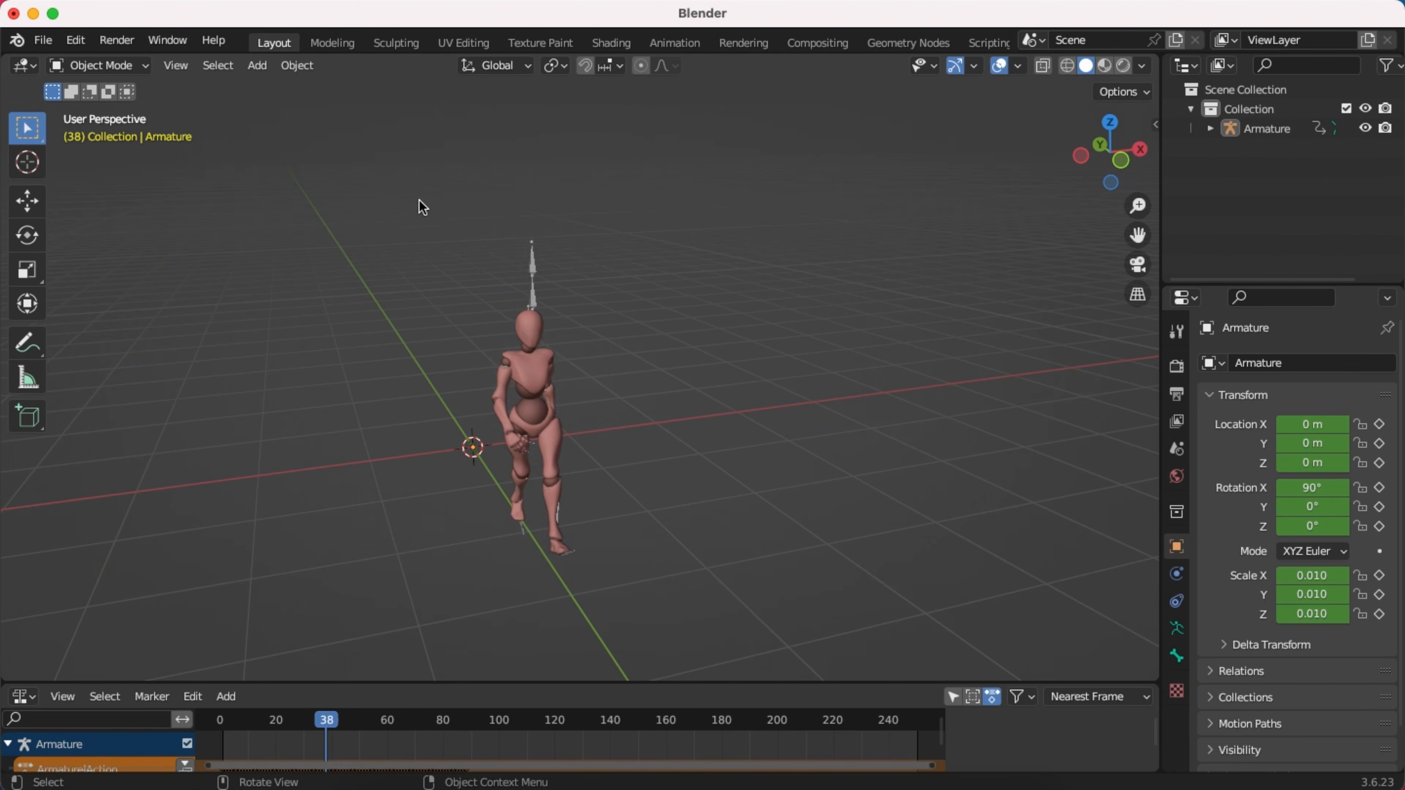
- Delete the imported character and import mixanimo_FBX.fbx in its place
drag(419, 200, 685, 603)
key(Delete)
click(43, 40)
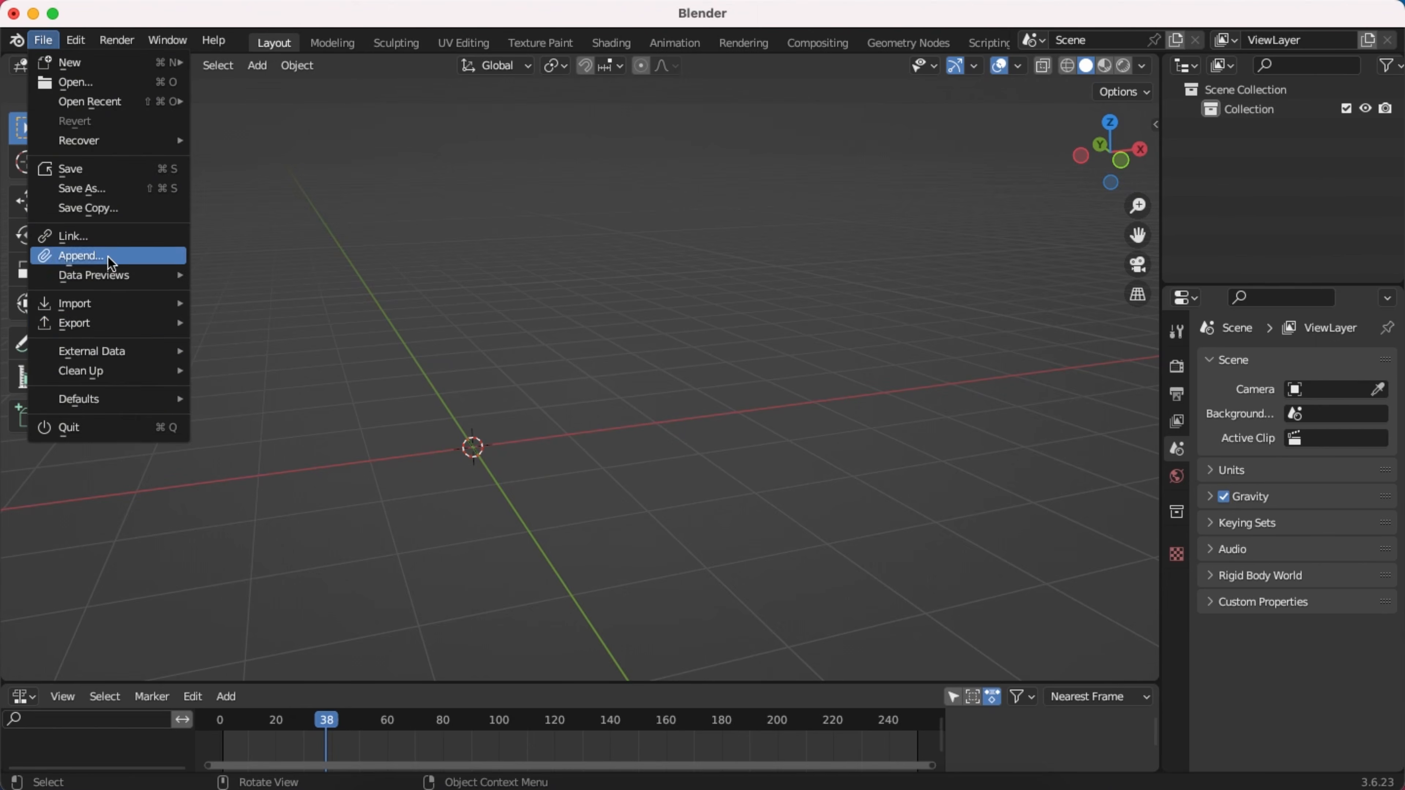
mouse_move(104, 301)
click(266, 524)
click(475, 212)
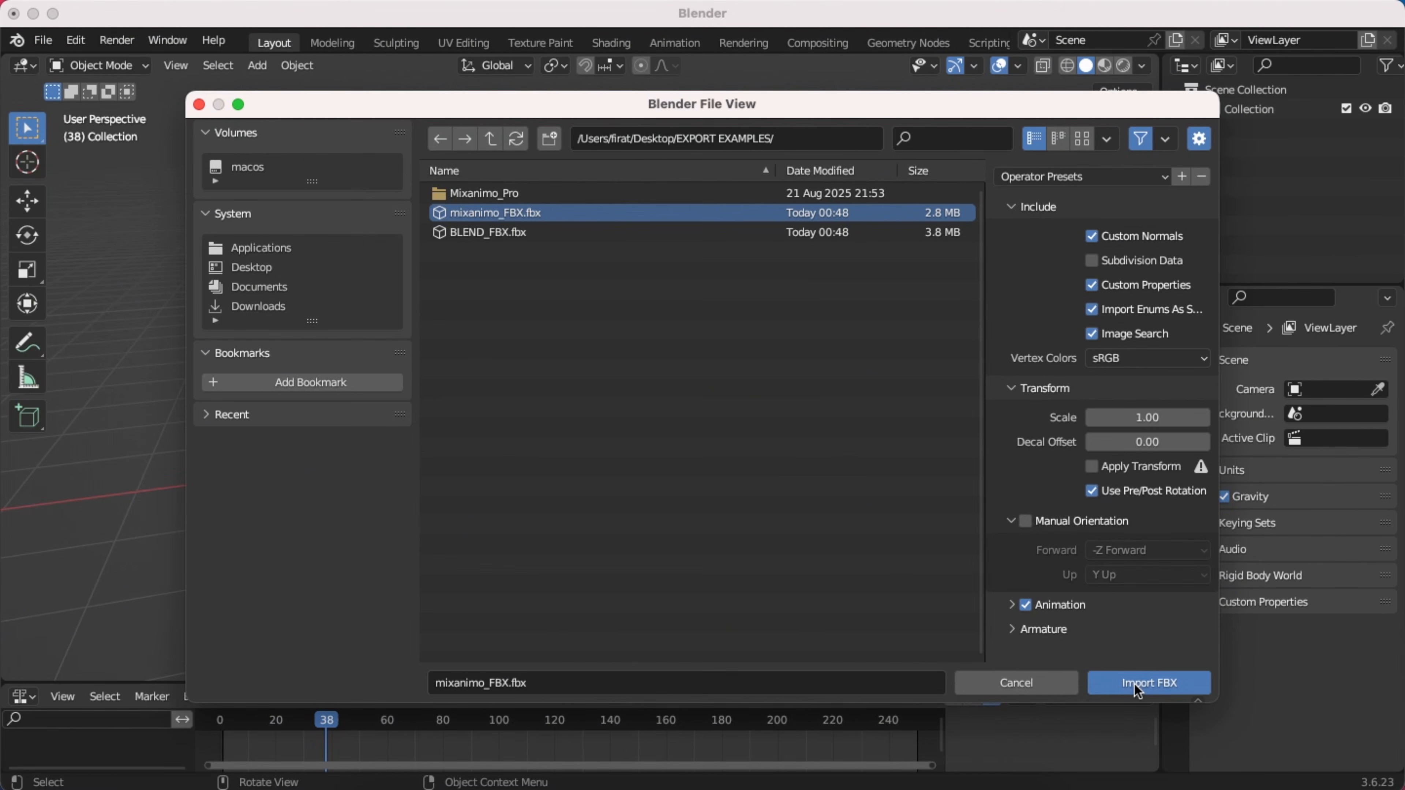
click(1133, 683)
- Examine the imported armature's foot bones up close and briefly play its walk animation
middle_drag(570, 437, 511, 502)
click(370, 505)
shift+middle_drag(343, 565, 561, 368)
scroll(376, 572, up, 4)
click(326, 438)
scroll(375, 395, down, 3)
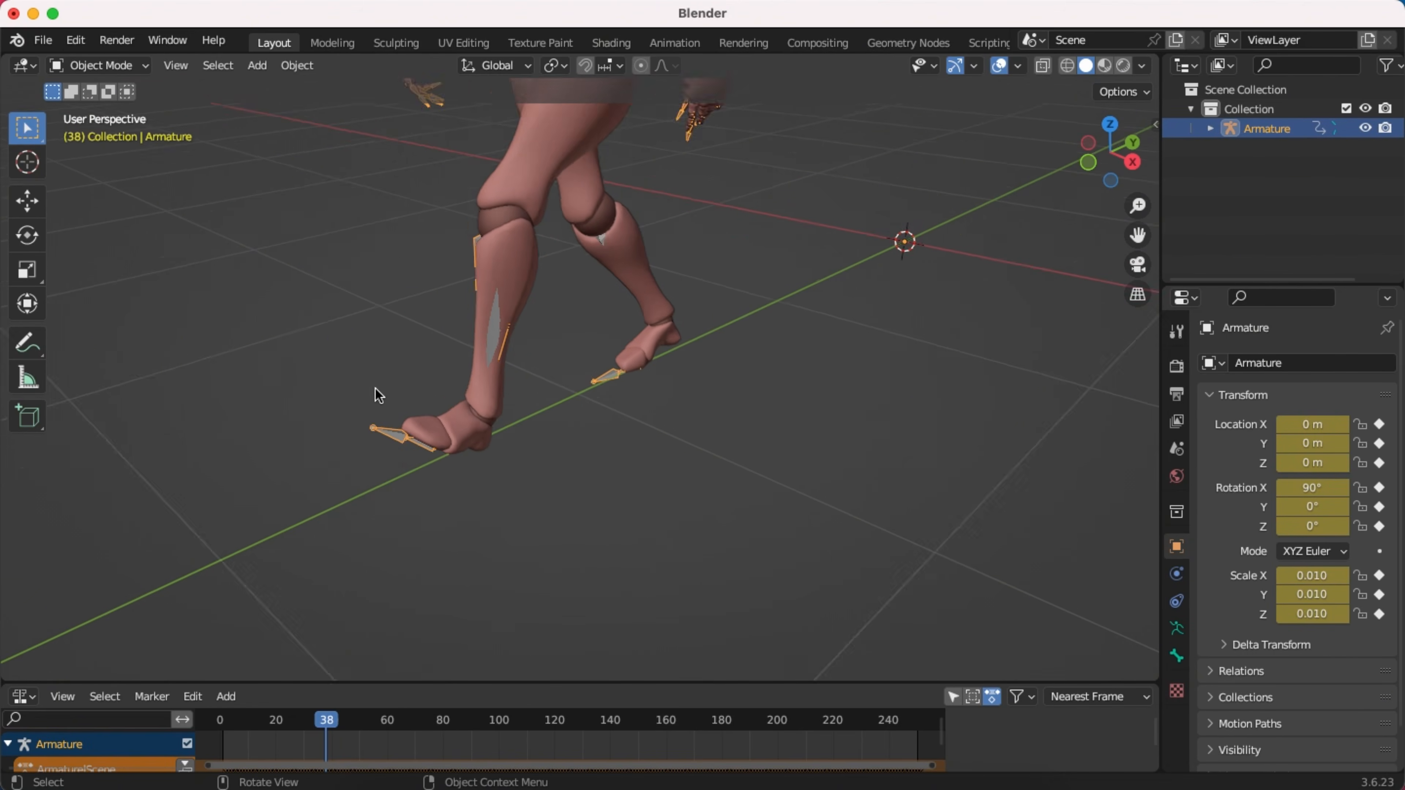
shift+middle_drag(474, 294, 545, 631)
scroll(772, 251, down, 3)
key(space)
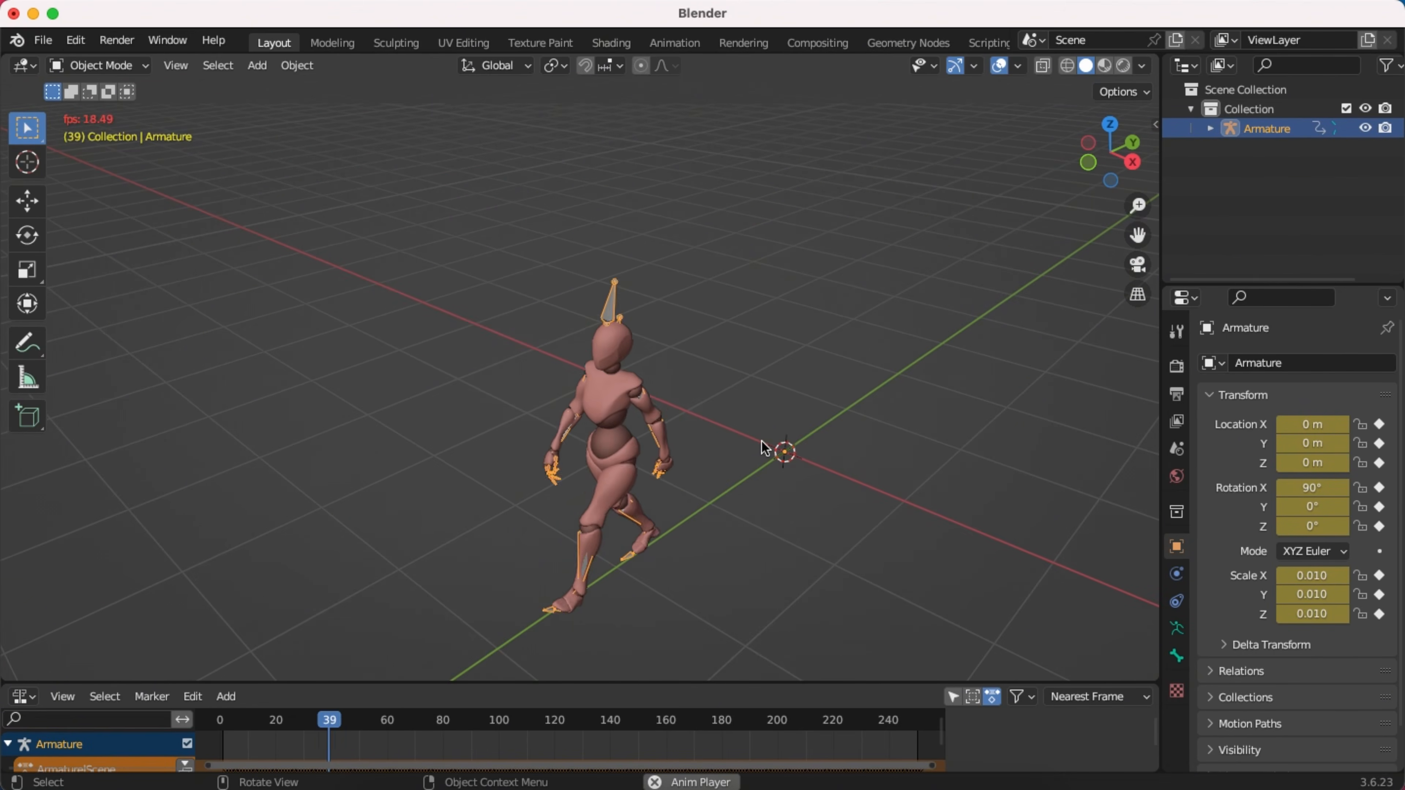
key(space)
scroll(542, 478, down, 3)
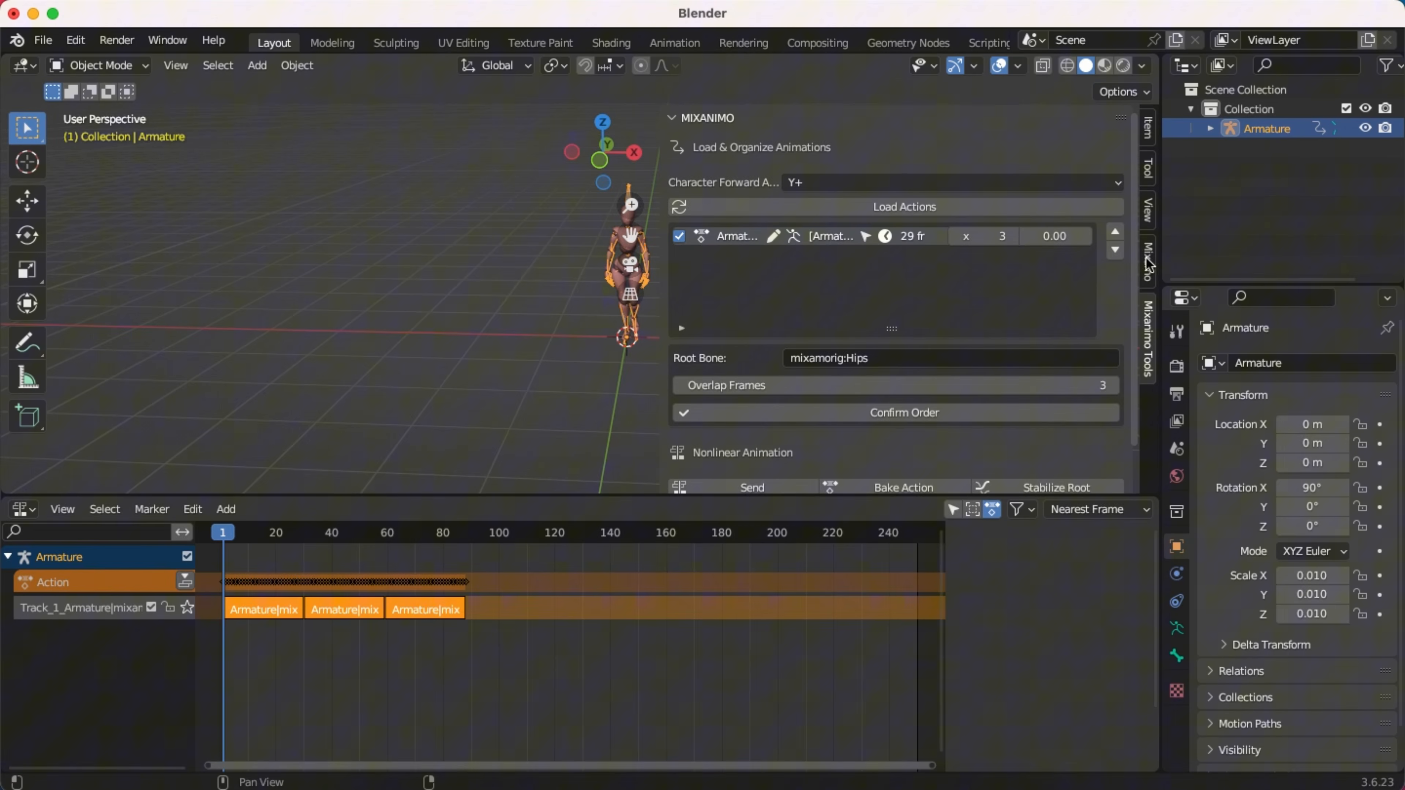
- Create a Mixamo control rig from the selected armature with Apply Animation, IK Arms and IK Legs enabled
click(1149, 260)
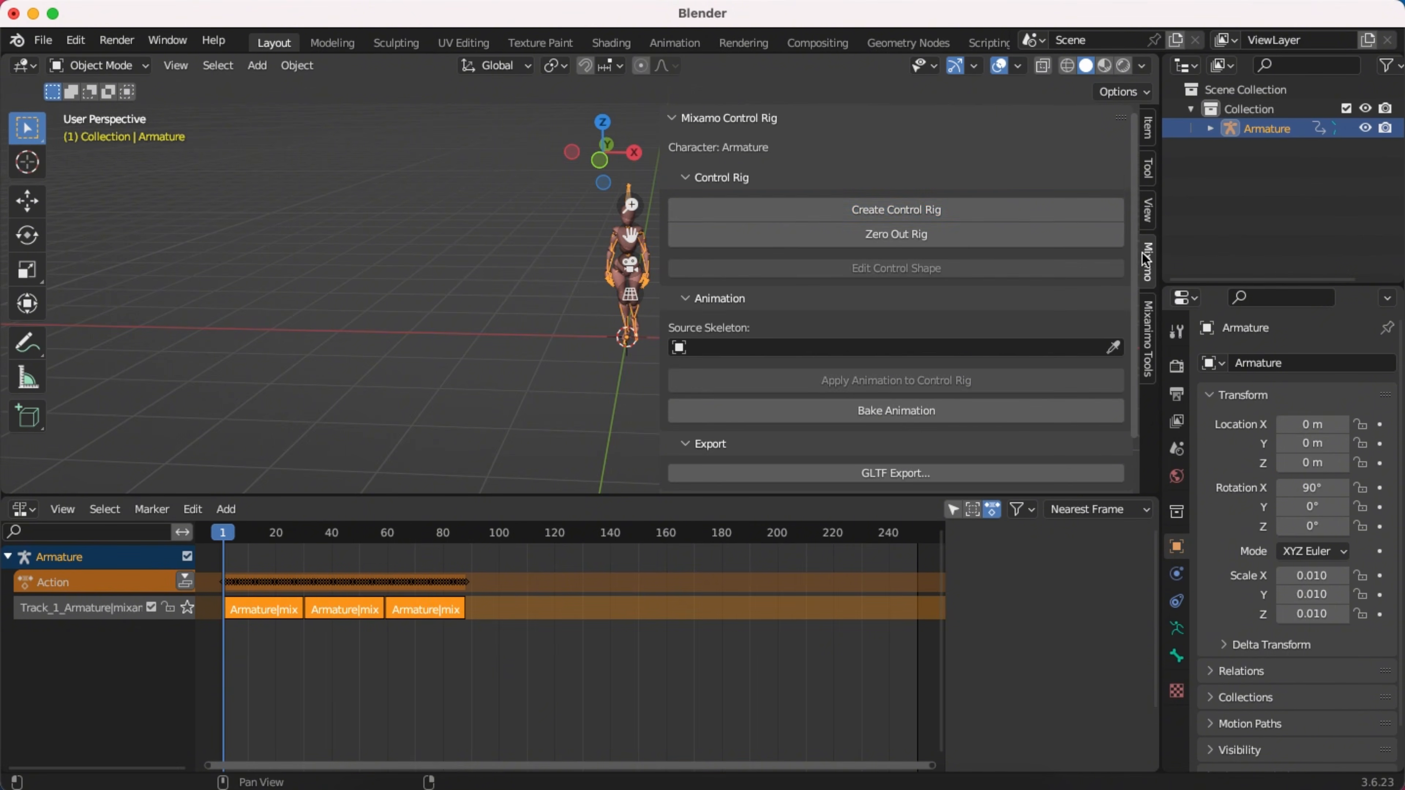
click(990, 215)
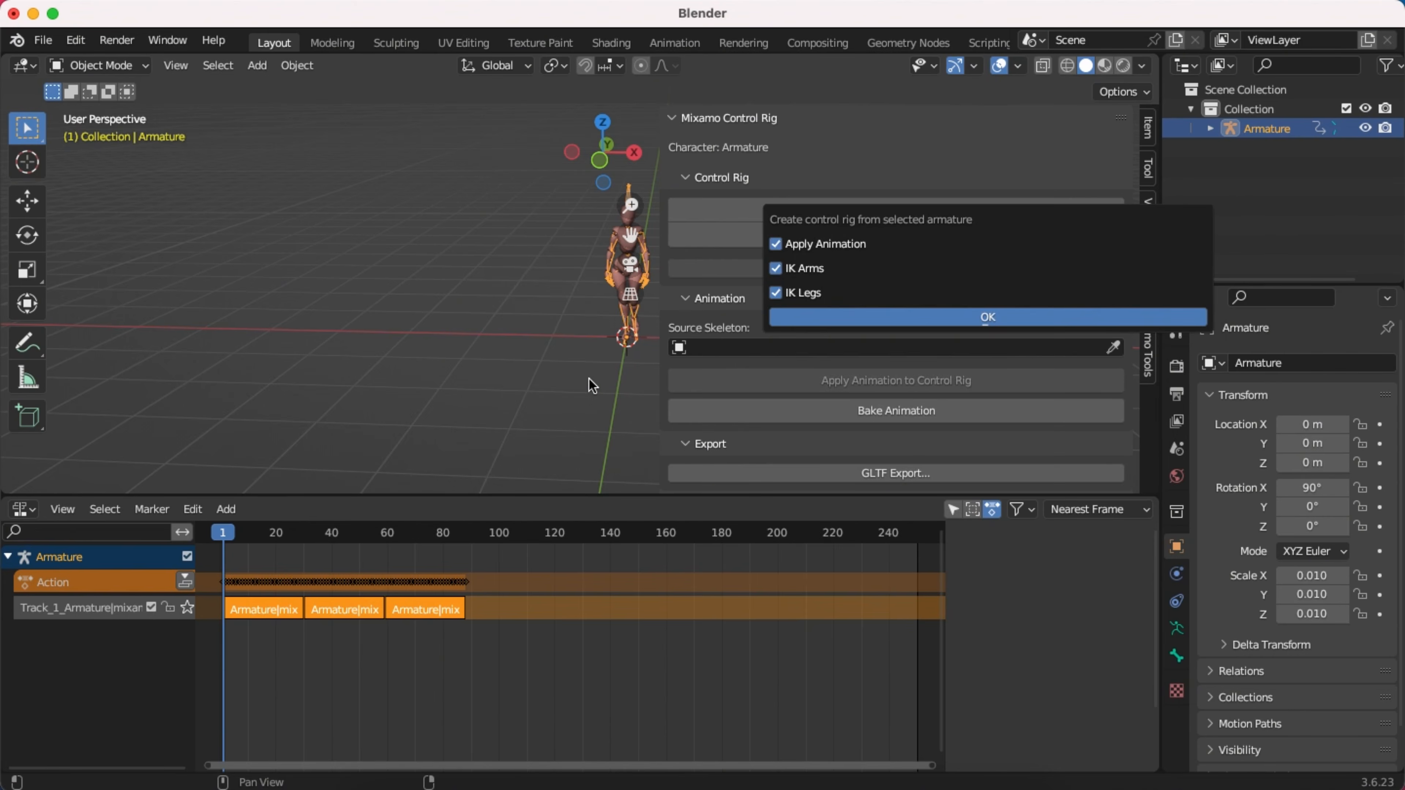
middle_drag(590, 386, 229, 377)
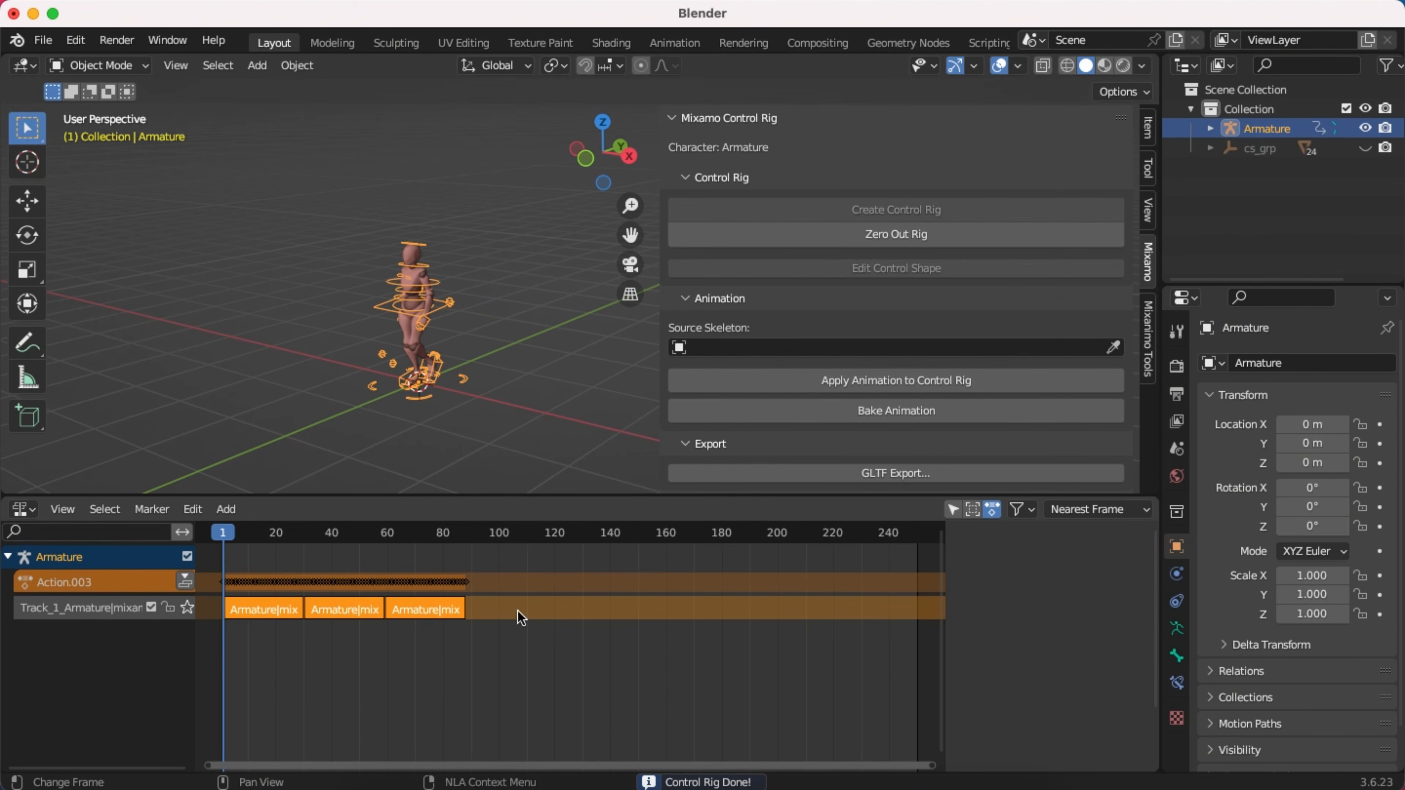
- Delete the three walk strips and their Track_1 track from the armature's nonlinear animation, keeping the active action
drag(517, 611, 263, 619)
key(x)
click(130, 602)
key(x)
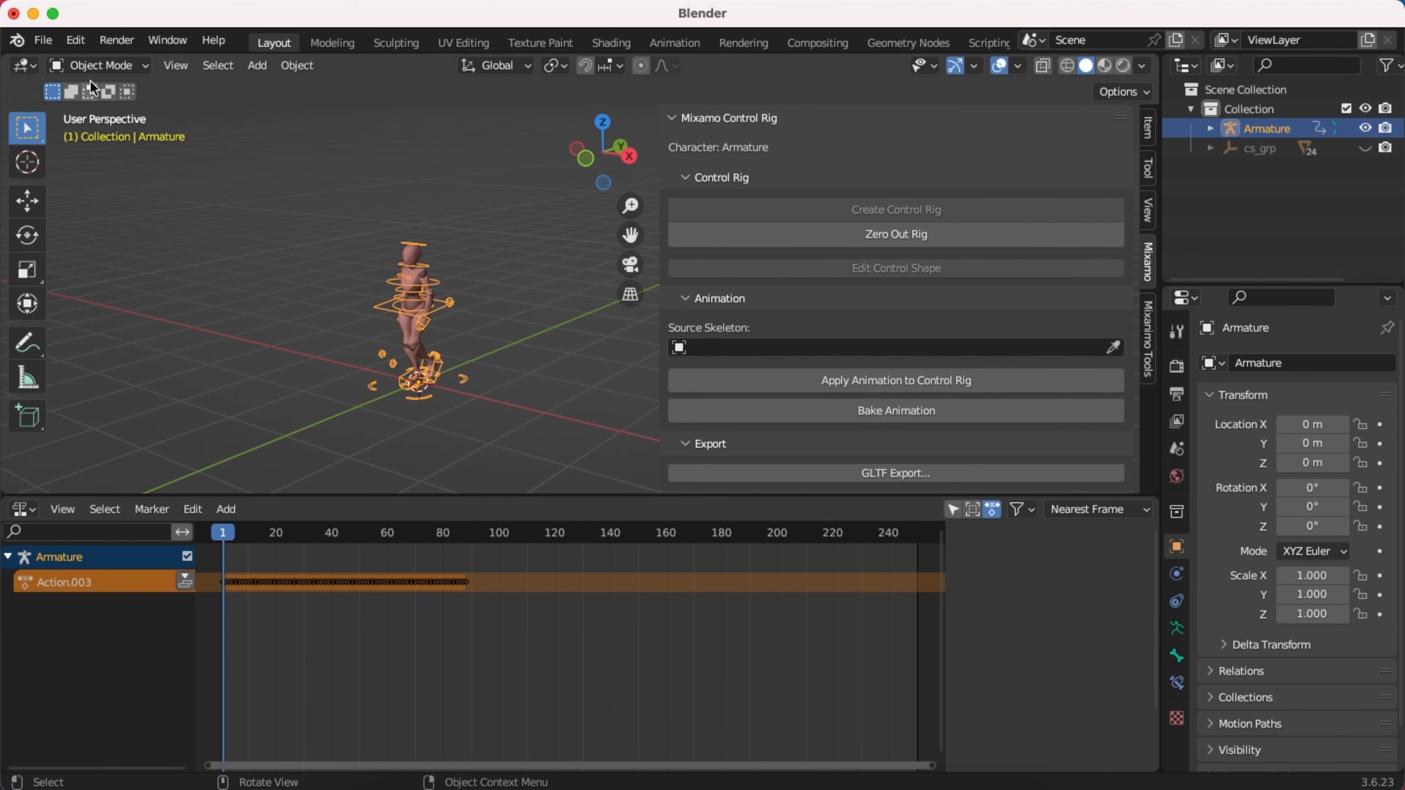
- Export the selected control-rigged character with the standard FBX exporter as BLEND_FBX2.fbx
click(43, 40)
mouse_move(110, 351)
click(249, 515)
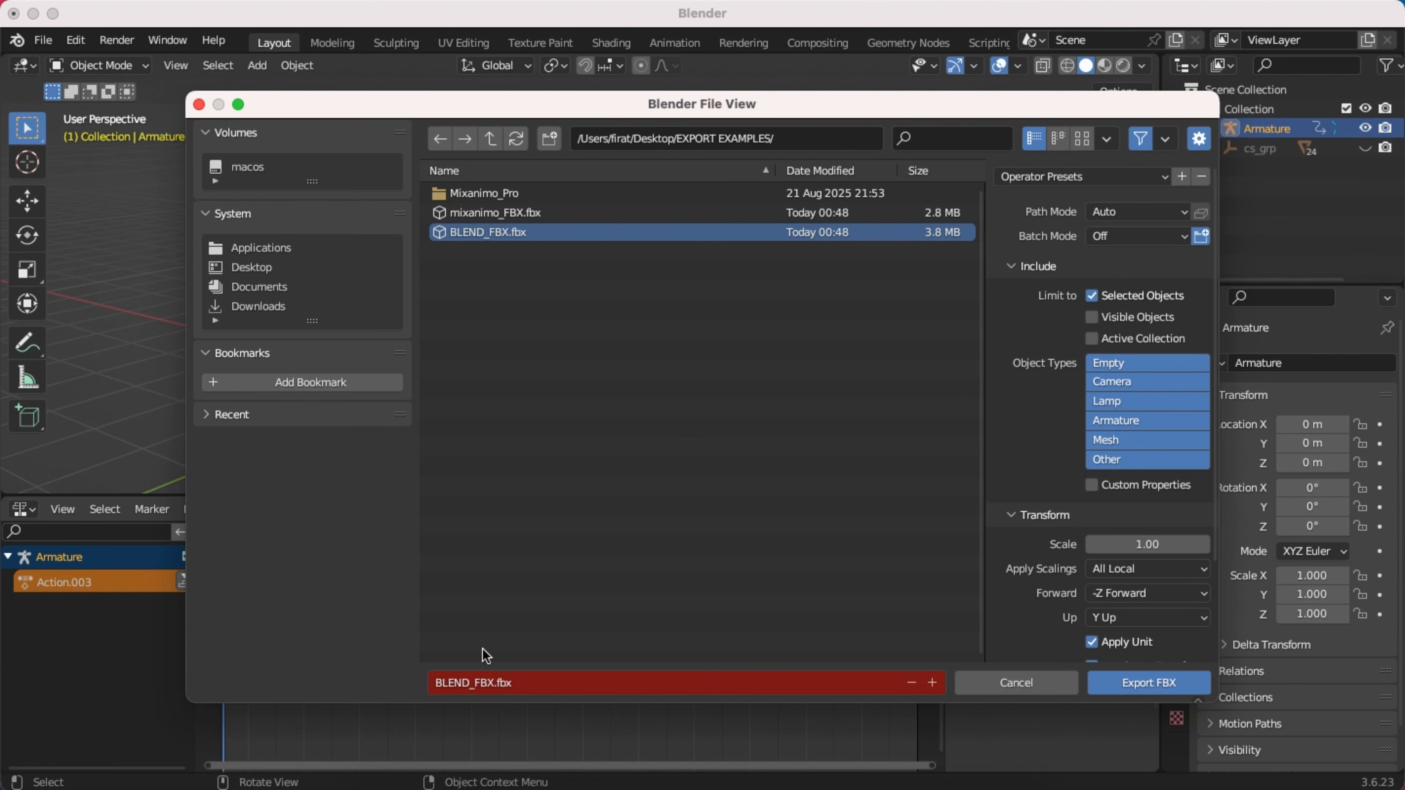
click(494, 682)
click(499, 683)
text(2)
click(1117, 681)
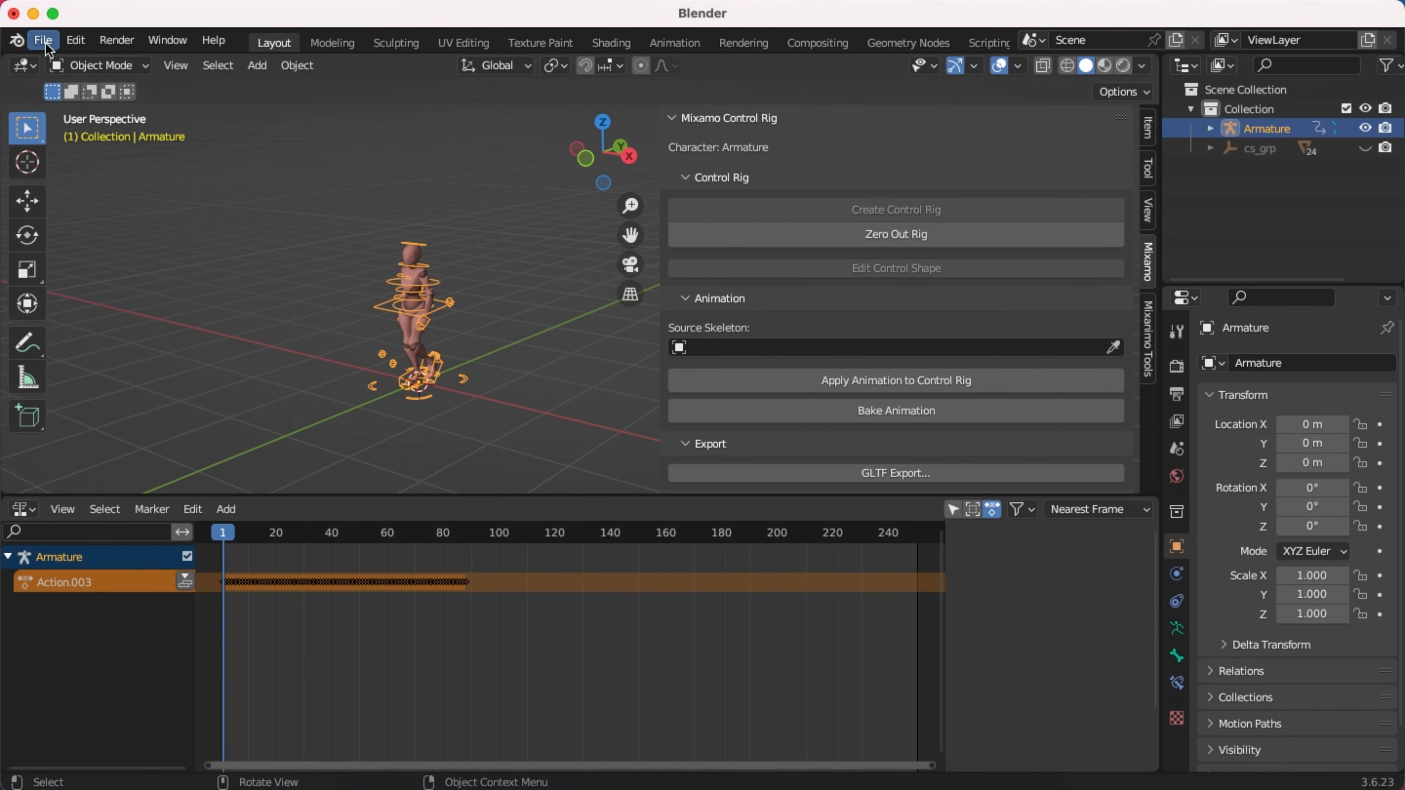
click(43, 40)
mouse_move(99, 323)
click(311, 515)
key(Escape)
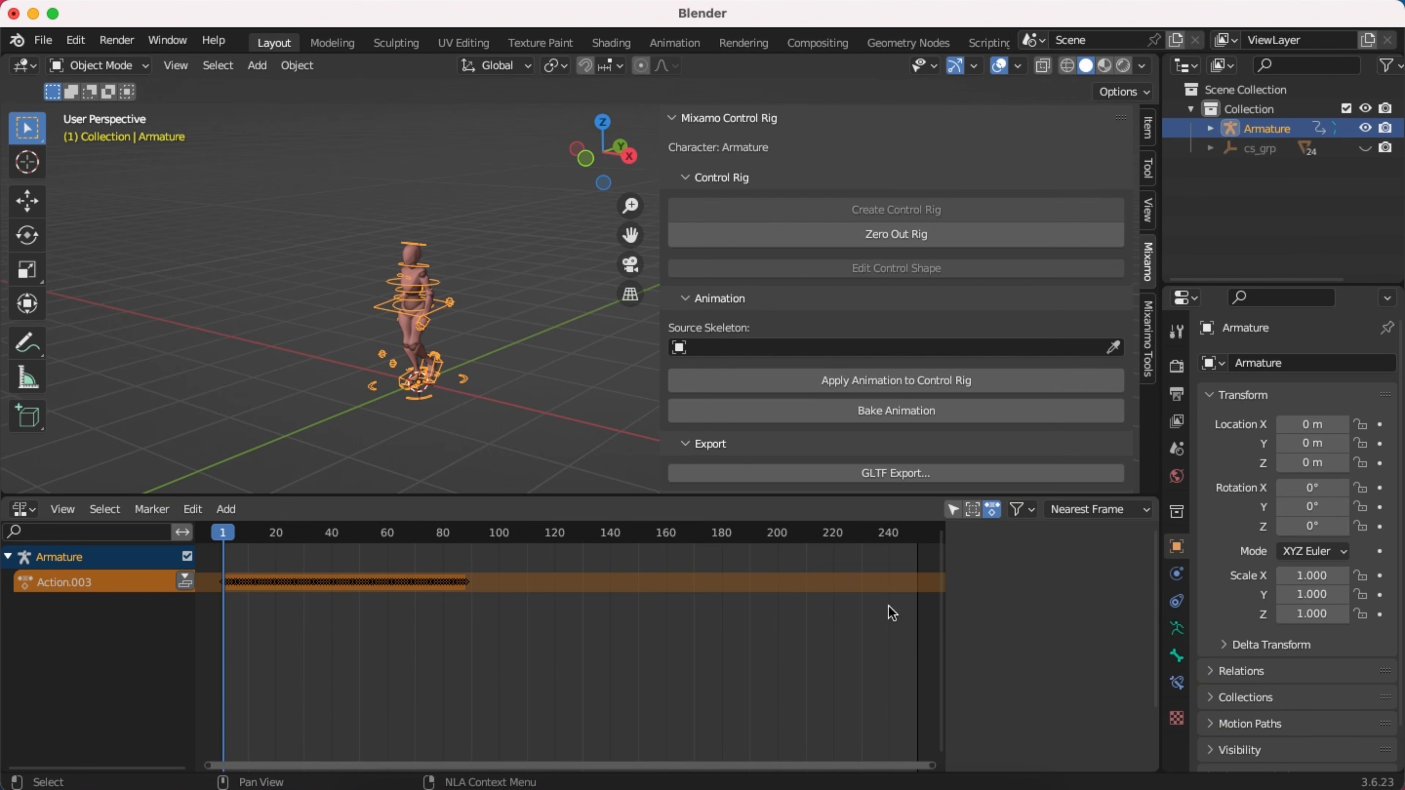
- Export the control-rigged character with Mixanimo's game-ready FBX export as Mixanimo_FBX2.fbx, keeping Only Deform Bones and Bake Animation enabled
click(1149, 354)
scroll(925, 416, down, 2)
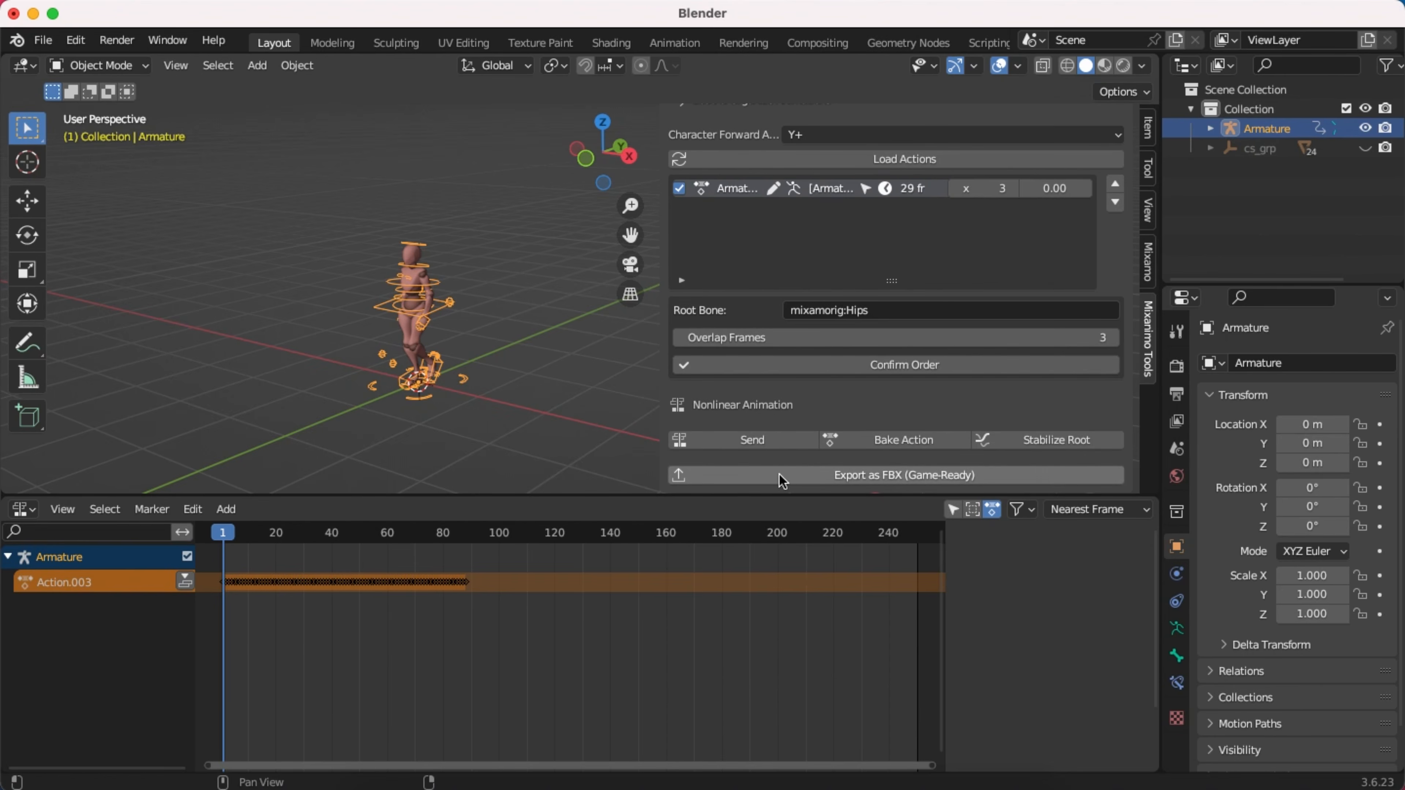
drag(789, 499, 791, 659)
click(818, 525)
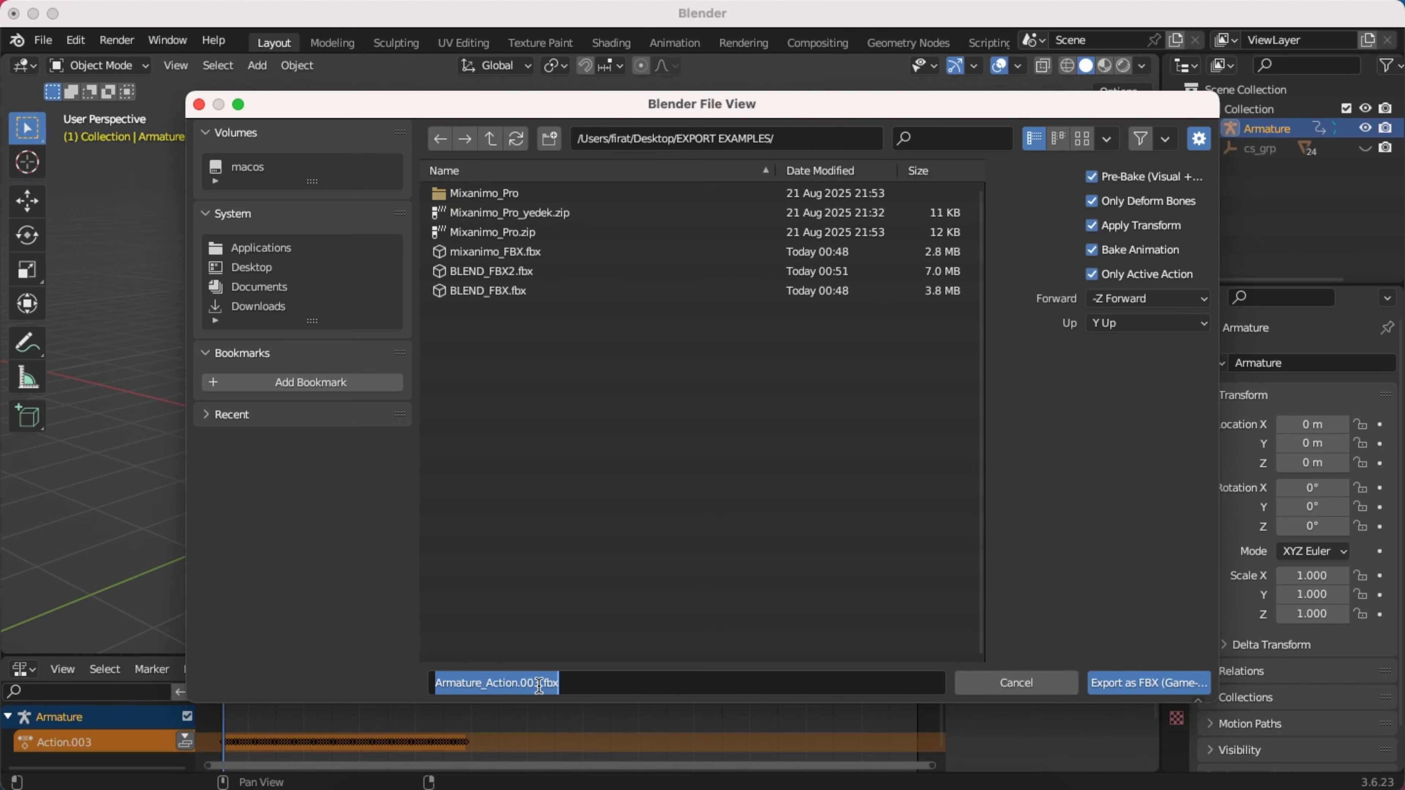
click(535, 682)
drag(517, 681, 425, 671)
key(BackSpace)
text(Mixanimo_FBX2)
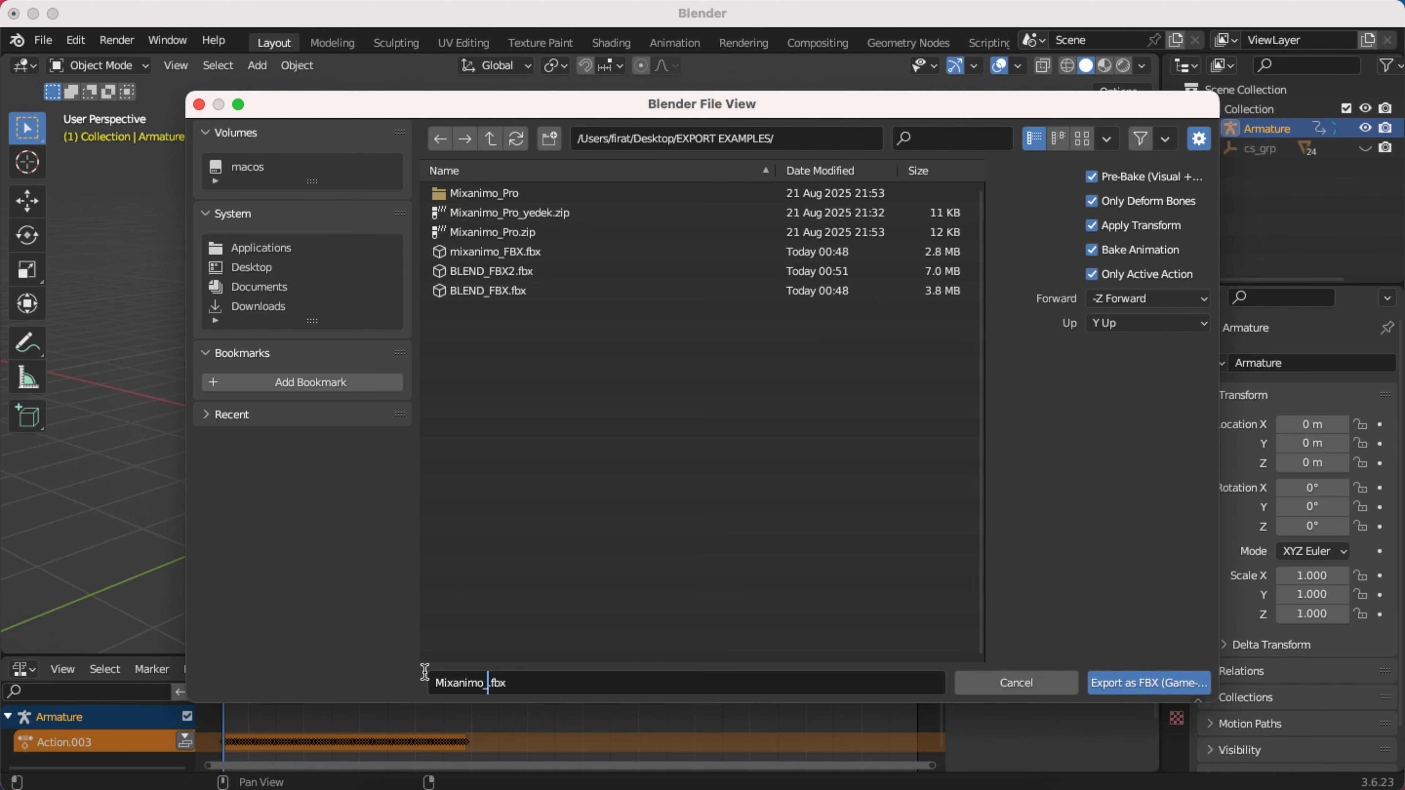
click(1148, 682)
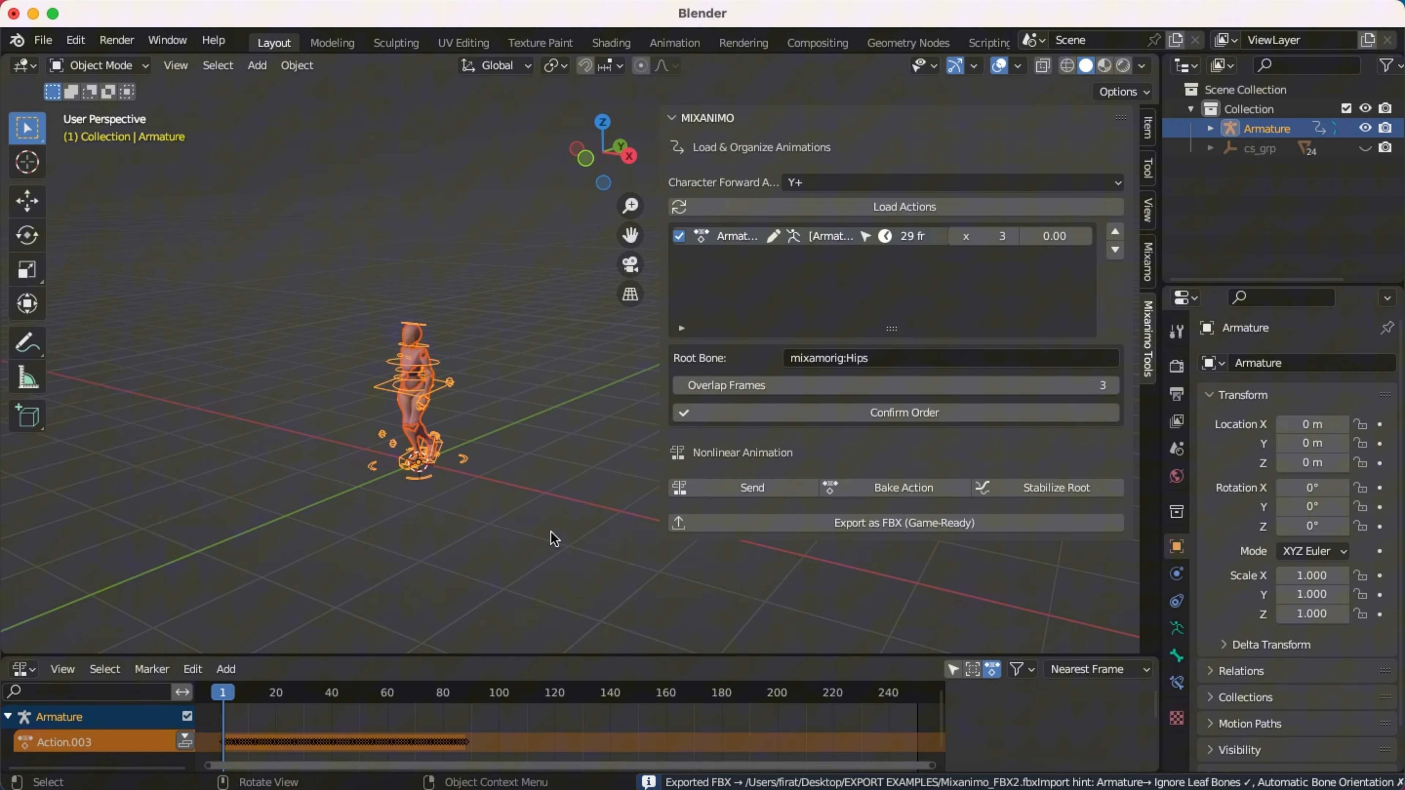
- Delete the control-rigged character, hide the viewport sidebar and import the standard export BLEND_FBX2.fbx
key(x)
click(552, 534)
key(n)
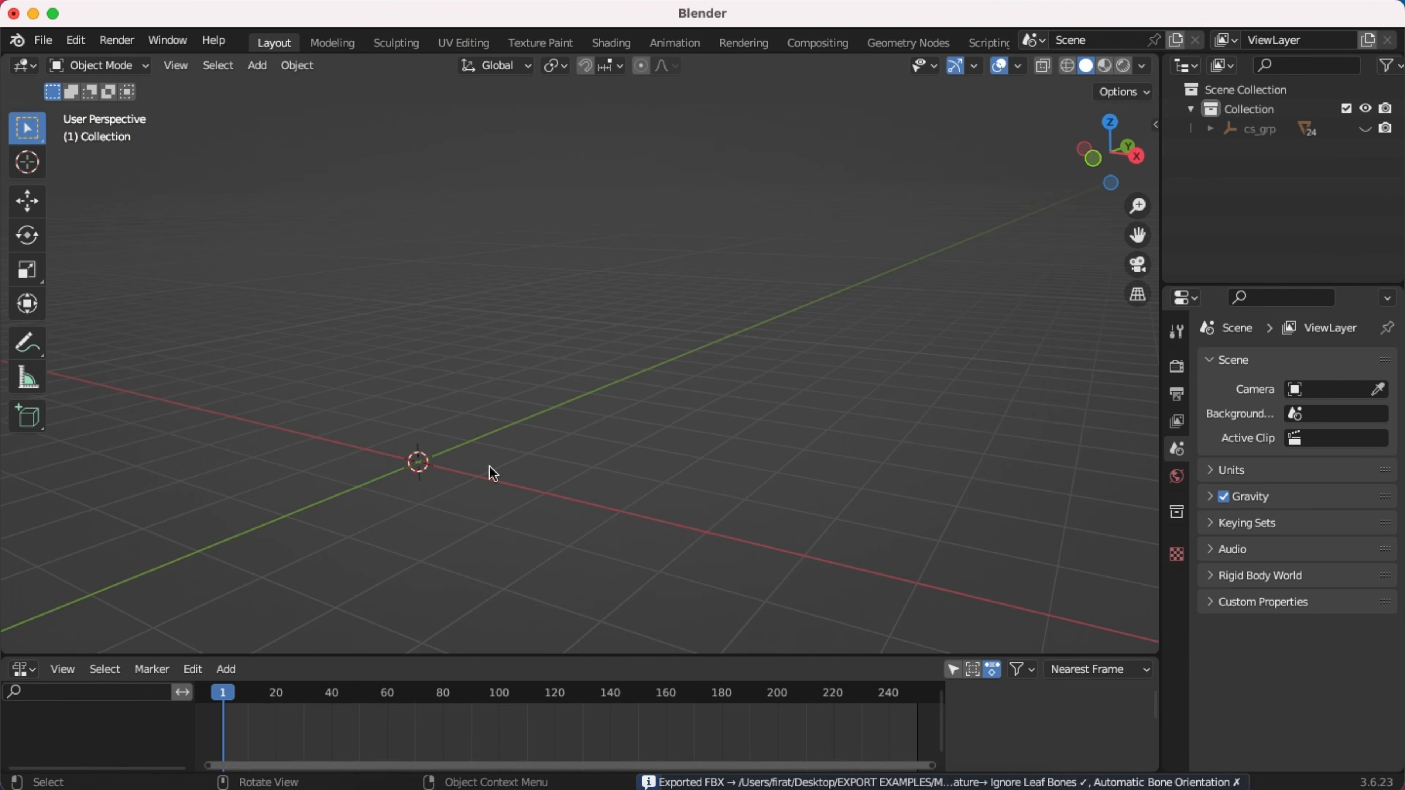
click(42, 40)
click(249, 487)
click(470, 251)
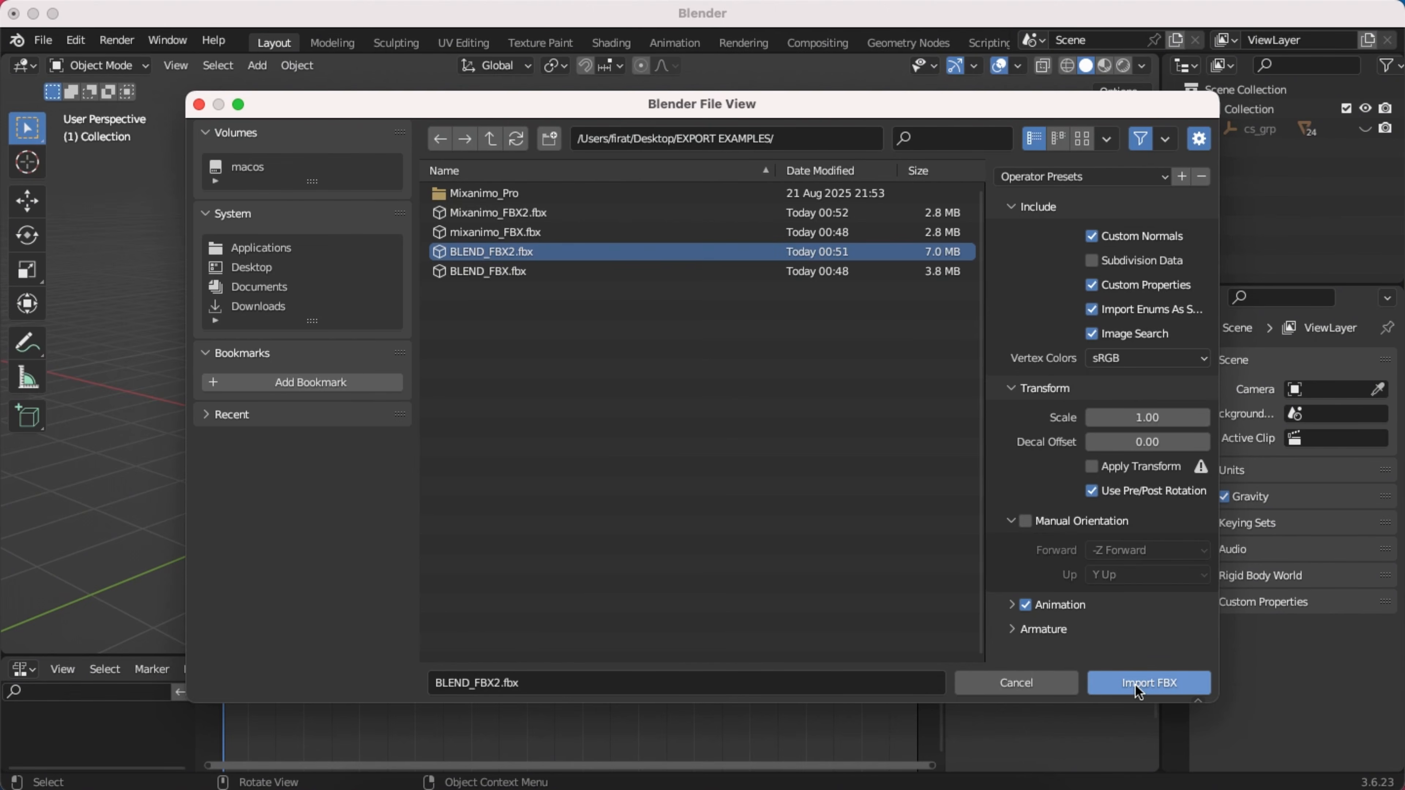
click(1135, 684)
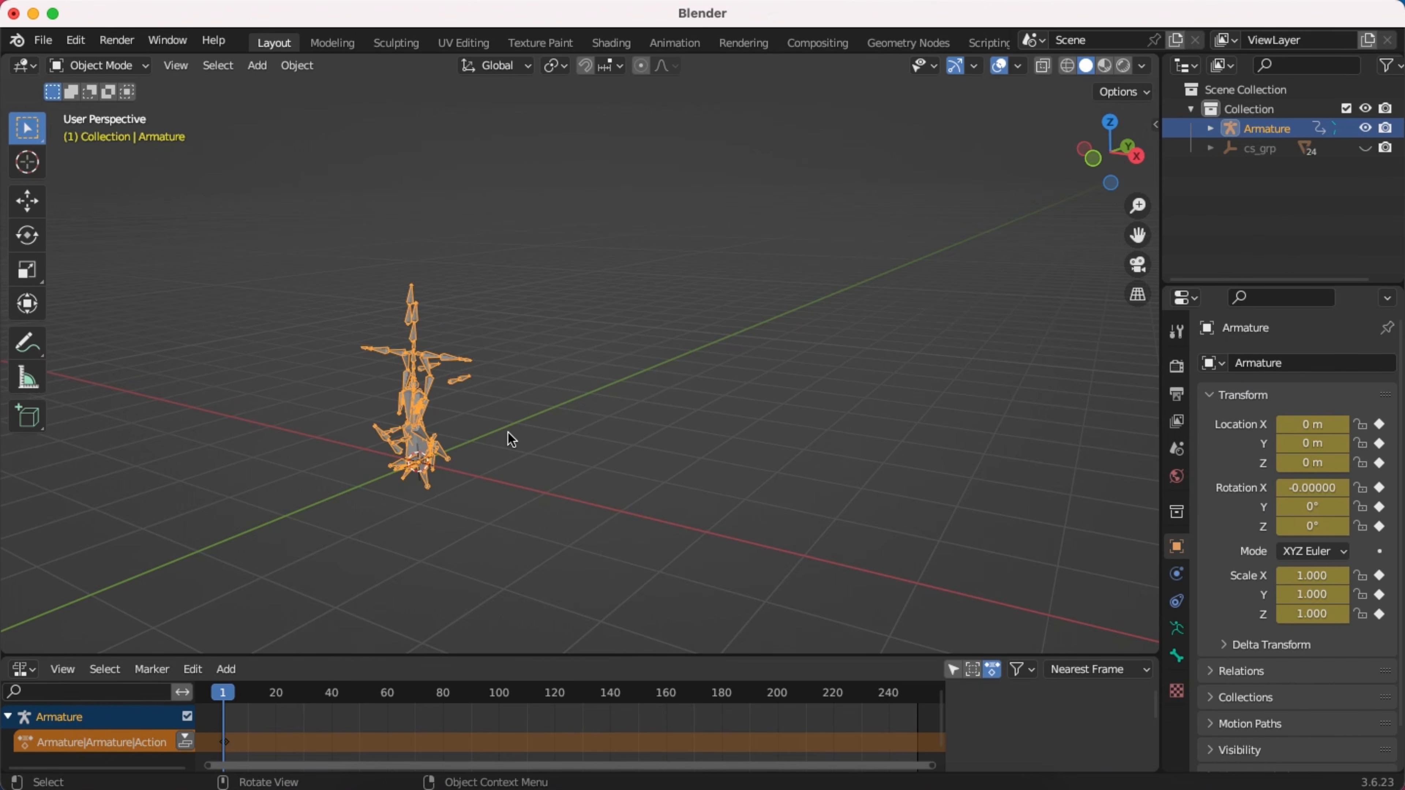
- Move the imported armature about 1.7 m along the negative X axis, away from the origin
scroll(381, 416, up, 3)
scroll(367, 422, down, 2)
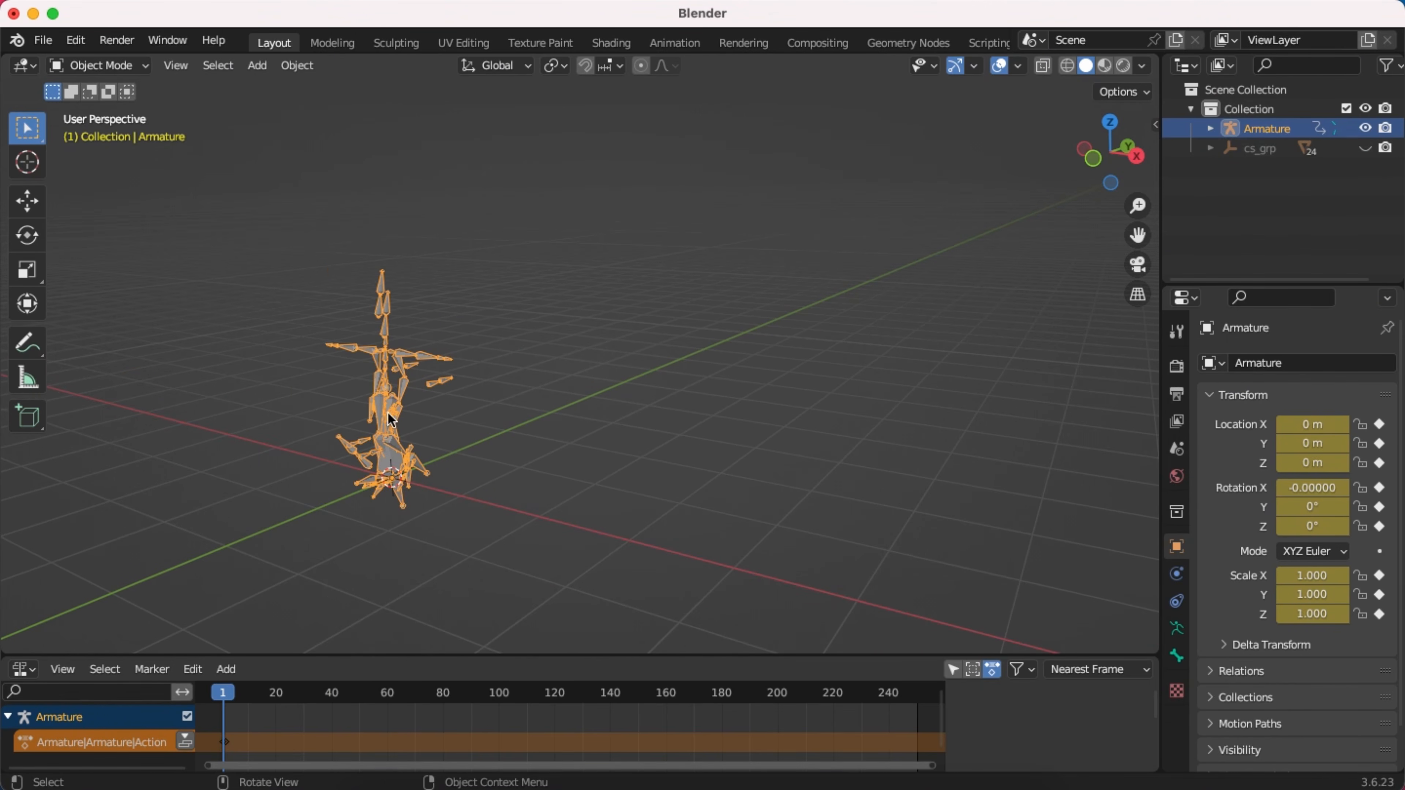
key(g)
key(x)
click(242, 454)
middle_drag(348, 477, 531, 421)
- Import the game-ready export Mixanimo_FBX2.fbx beside the moved armature
click(44, 40)
mouse_move(83, 310)
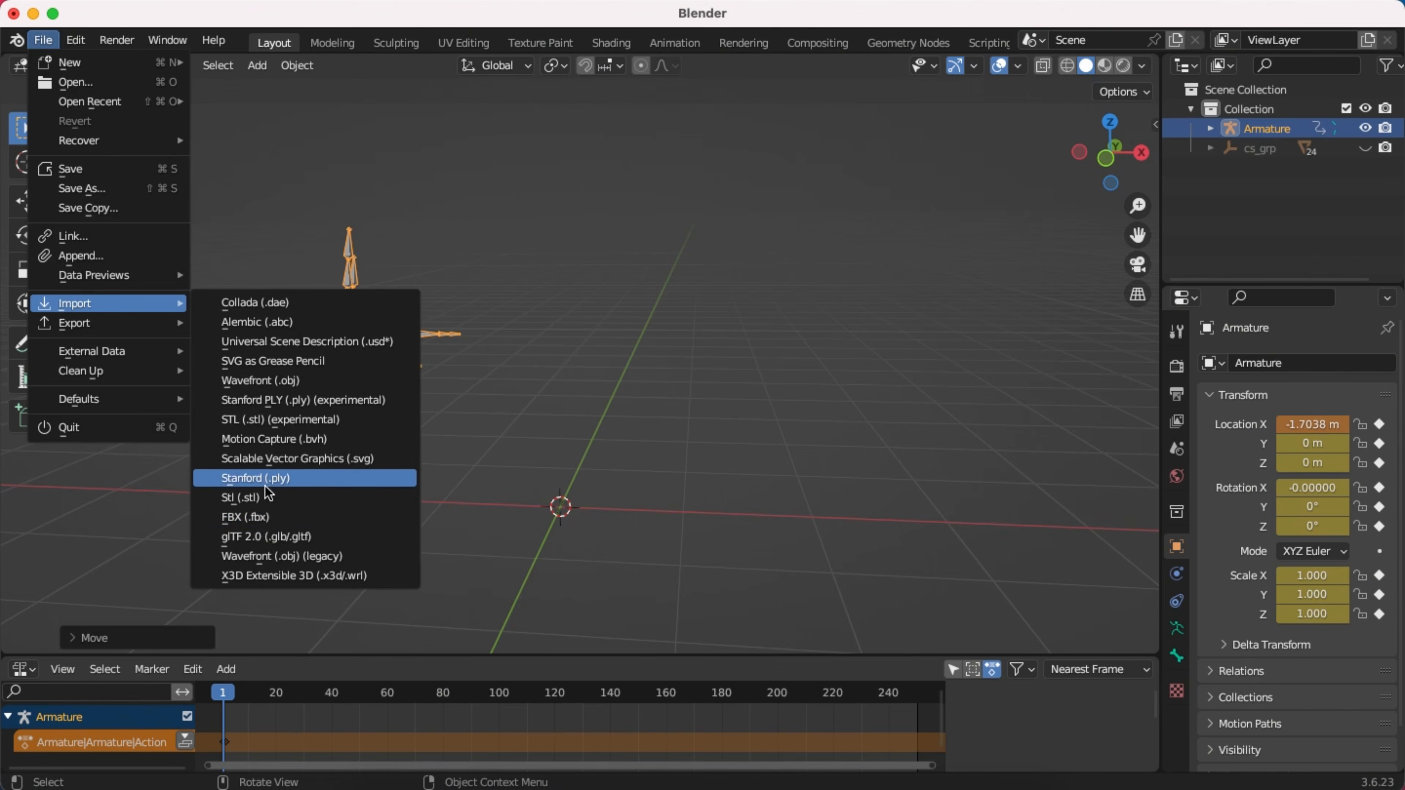
click(265, 519)
click(478, 213)
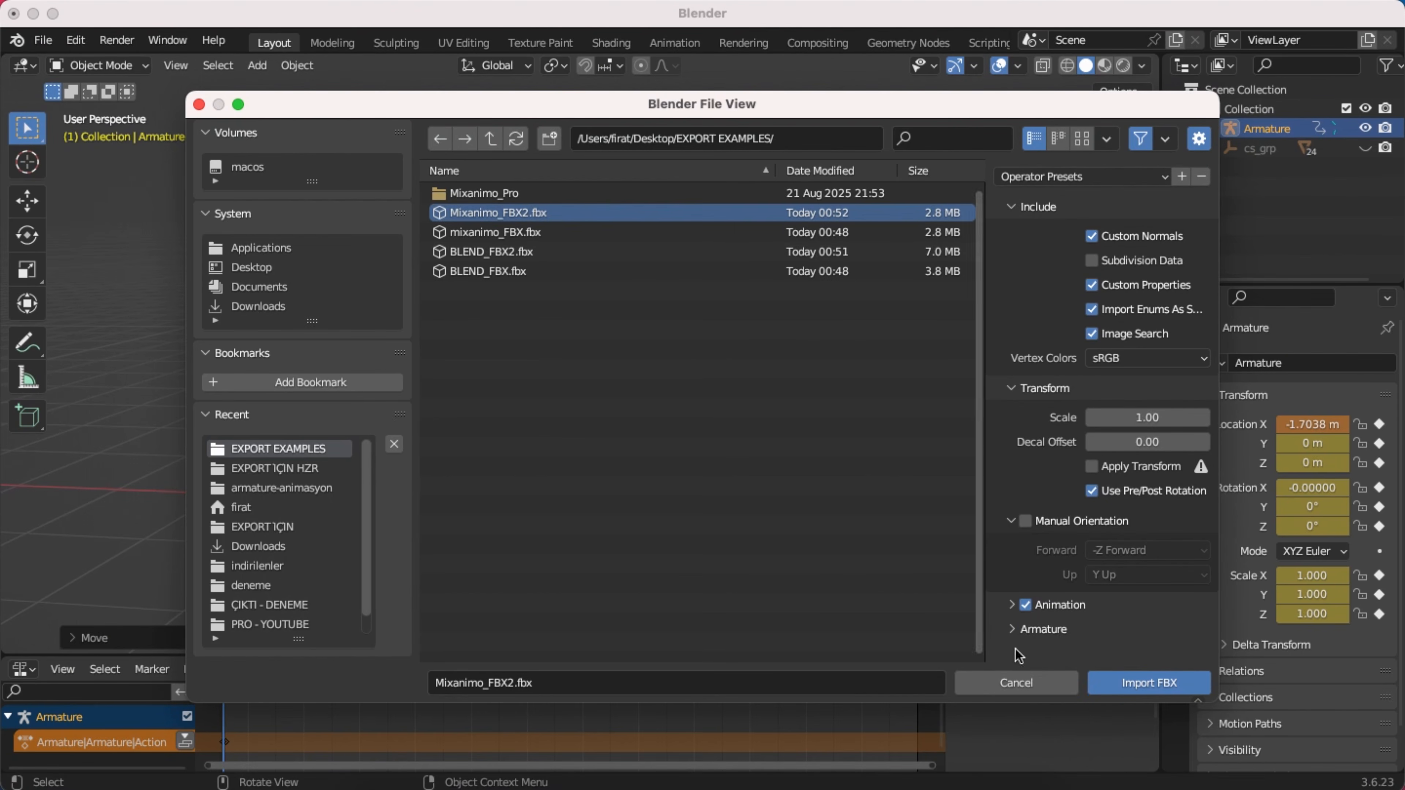
click(1149, 682)
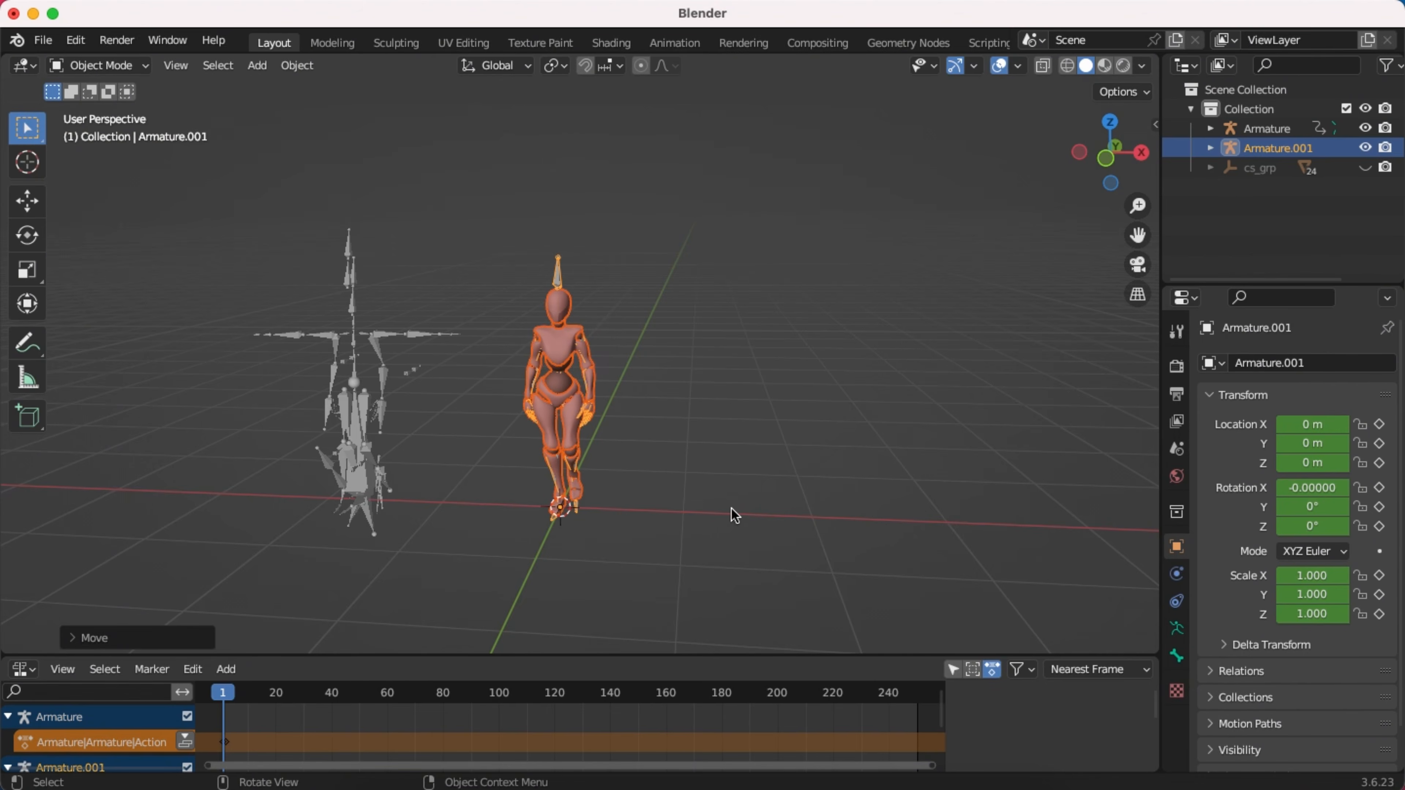
- Play the animation of both imported armatures and compare how they move
key(space)
mouse_move(537, 550)
middle_down()
mouse_move(507, 543)
mouse_move(534, 551)
middle_up()
key(space)
middle_drag(383, 535, 545, 553)
- Undo the Mixanimo_FBX2.fbx import and redo it
key(ctrl+z)
key(ctrl+z)
key(ctrl+shift+z)
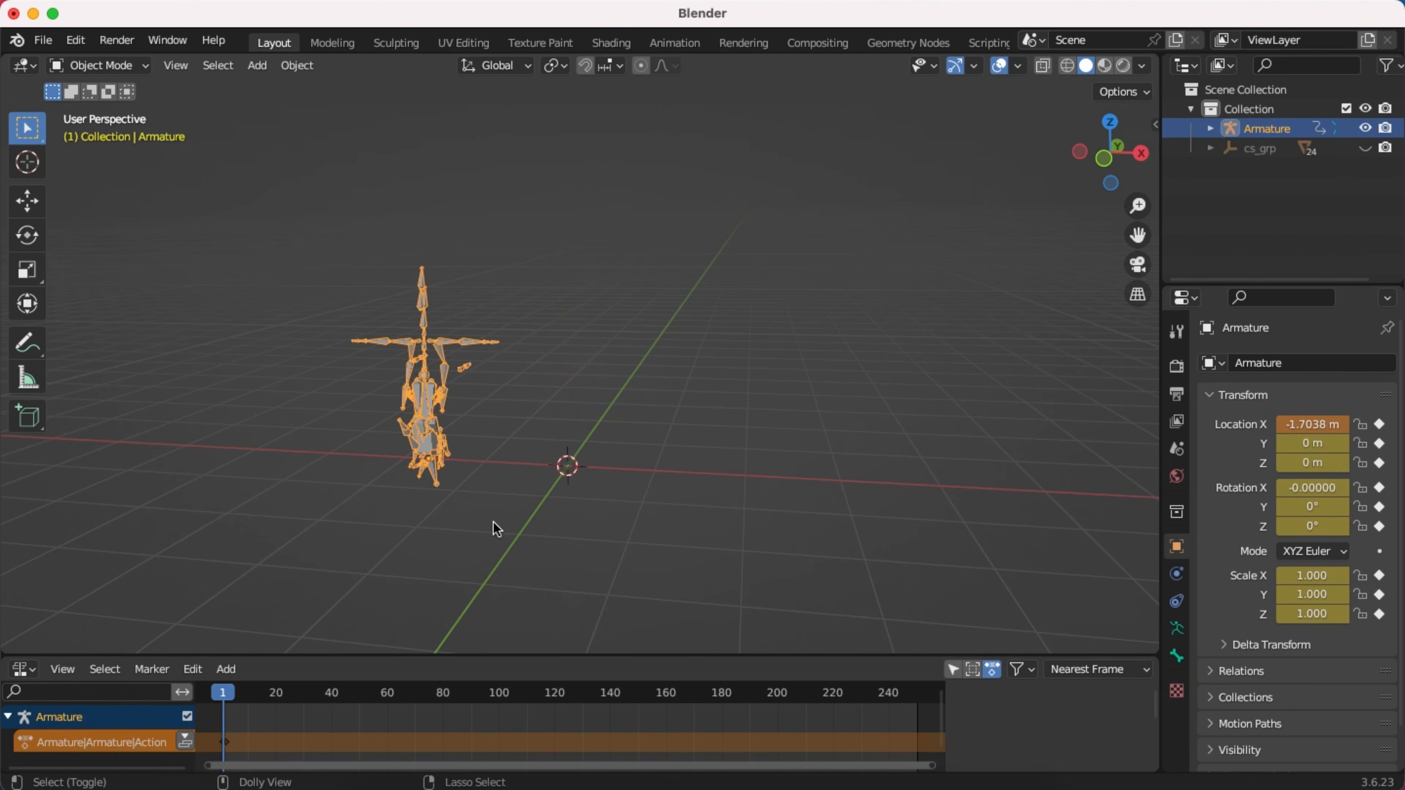
key(ctrl+shift+z)
- Select the game-ready armature and compare it with the standard export from the side and front
click(457, 433)
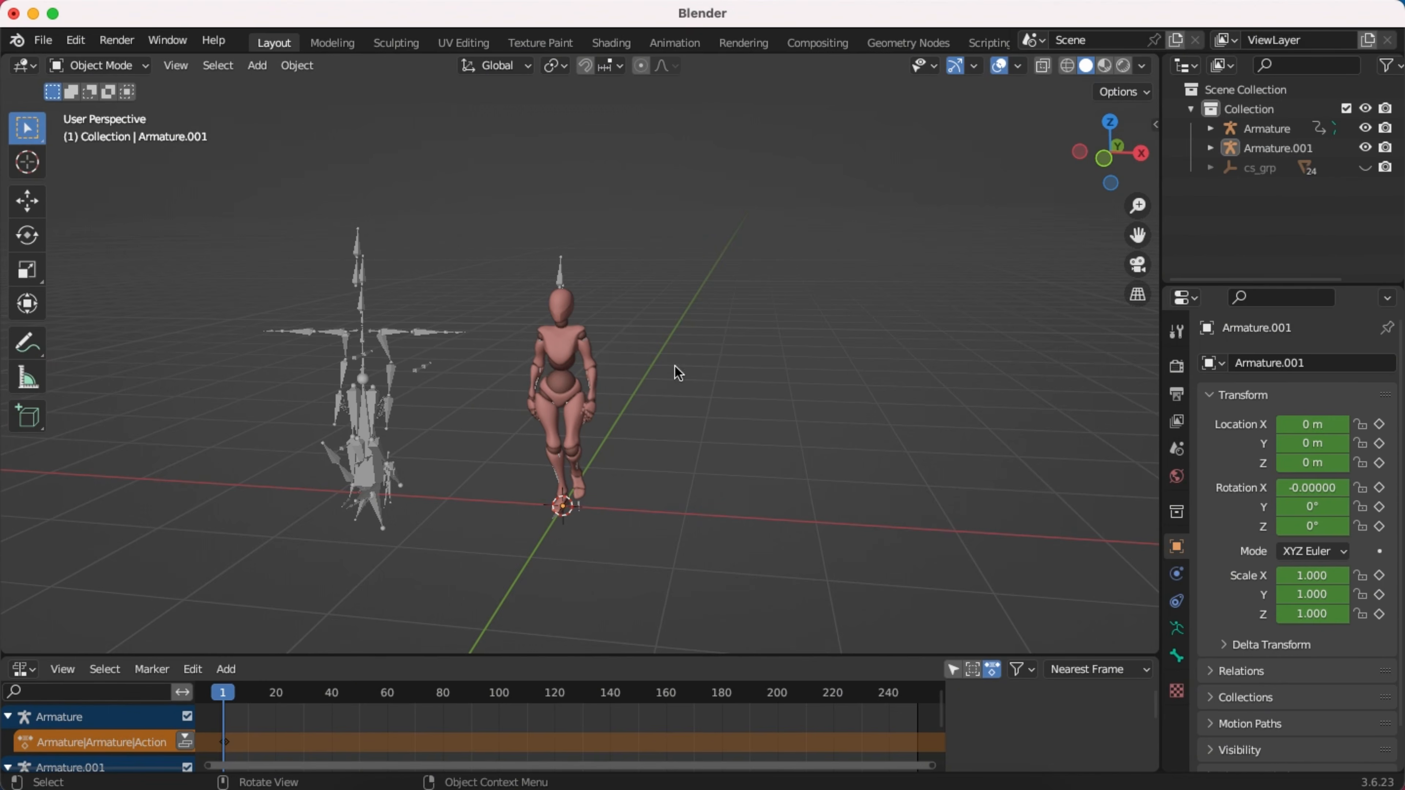
click(559, 276)
middle_drag(640, 383, 500, 333)
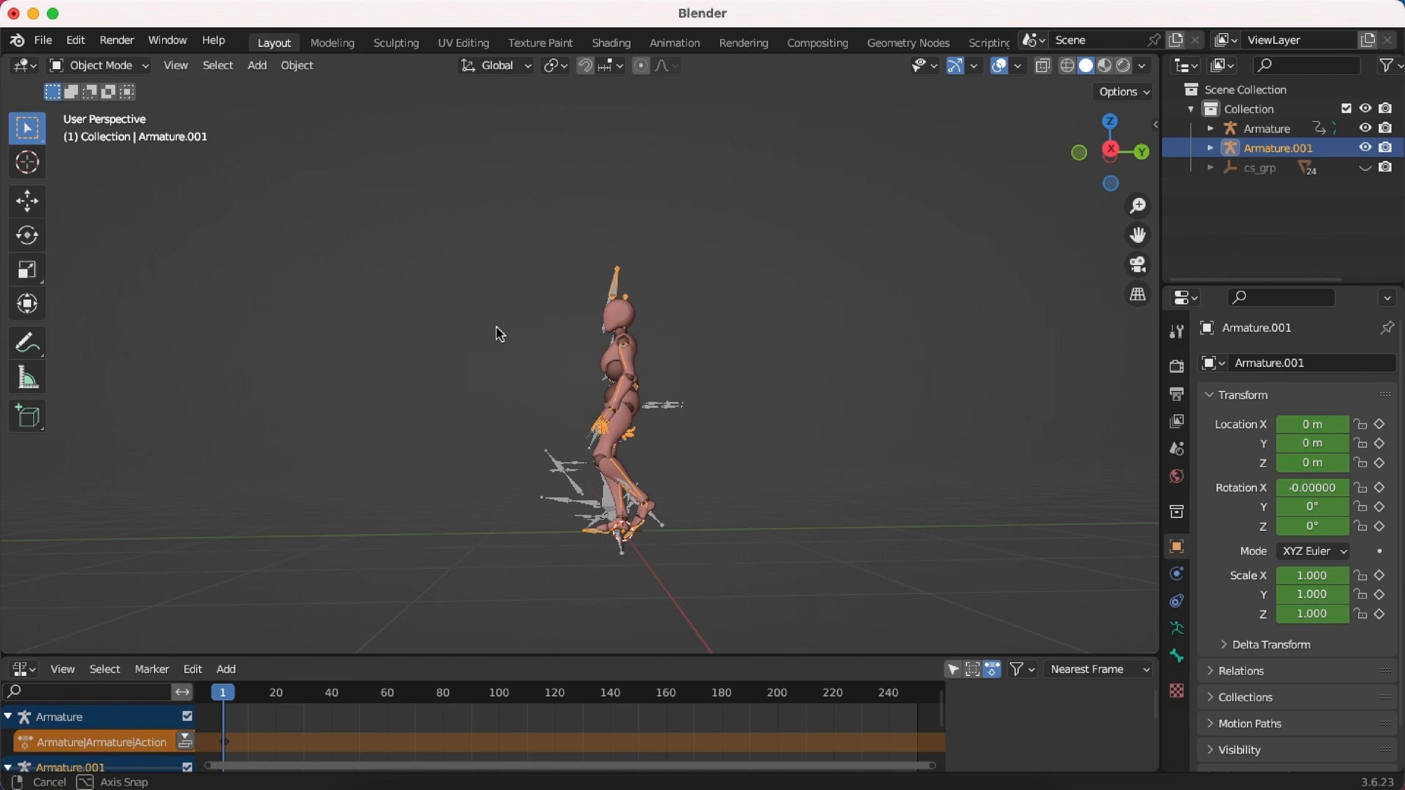
middle_drag(500, 333, 736, 394)
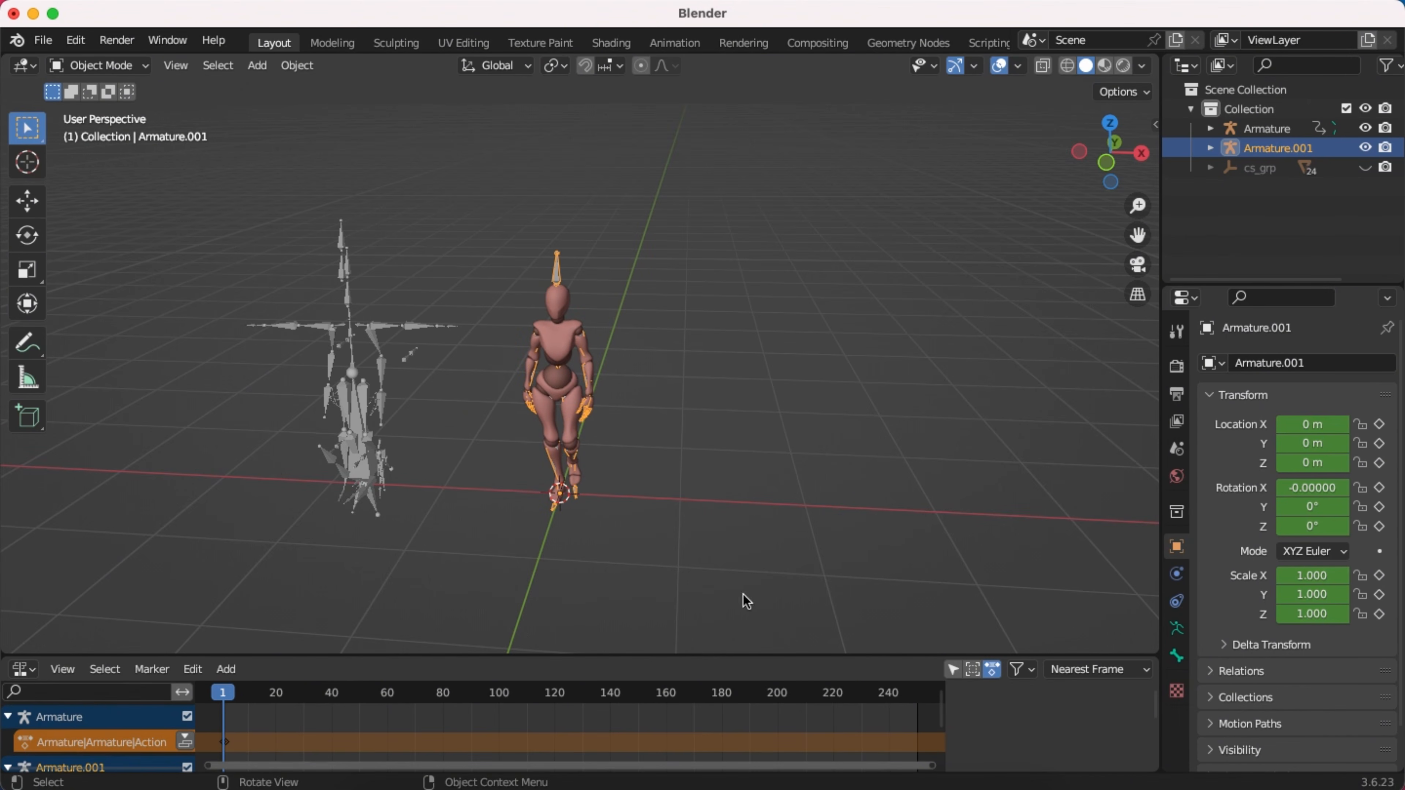